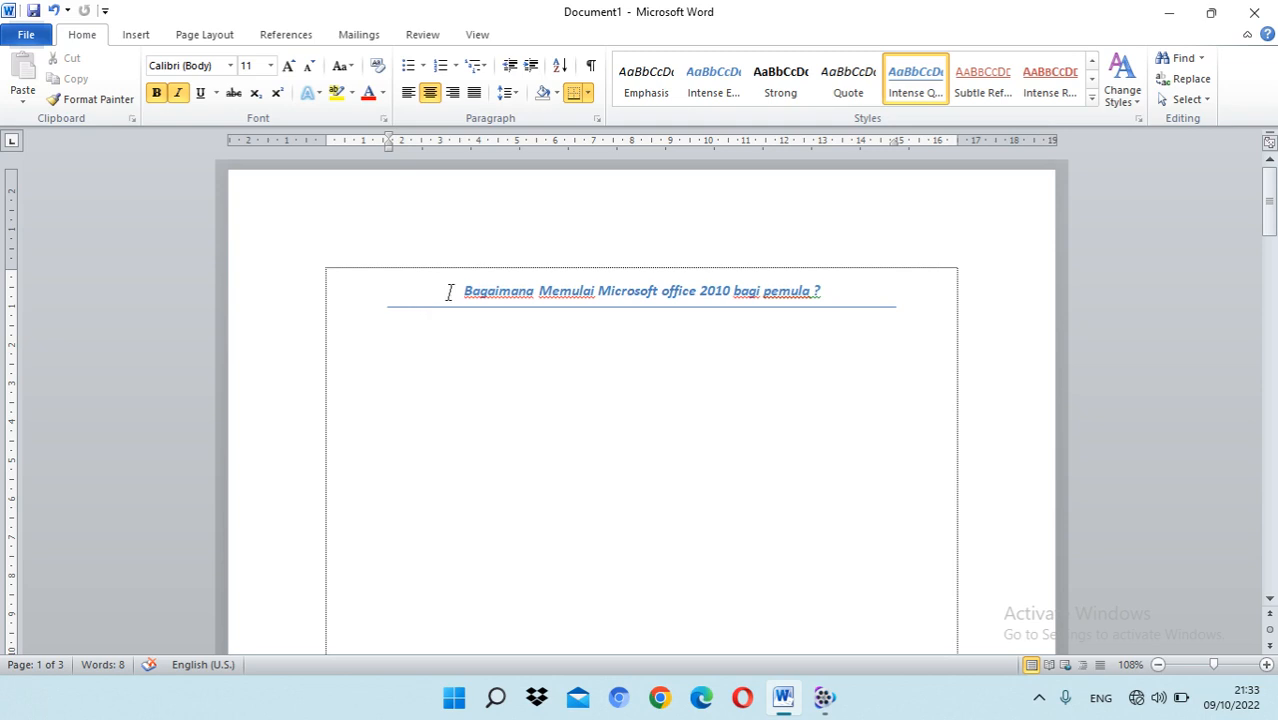
drag(449, 292, 850, 280)
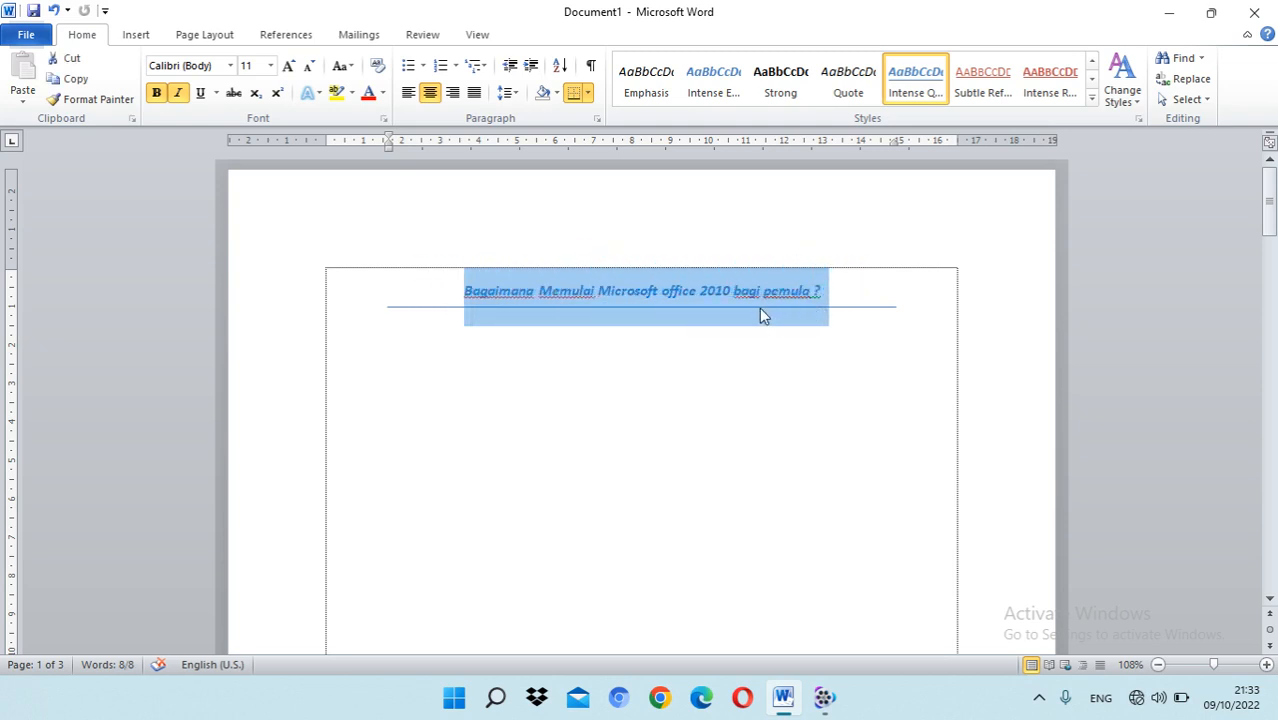
click(482, 287)
drag(460, 288, 847, 294)
click(750, 300)
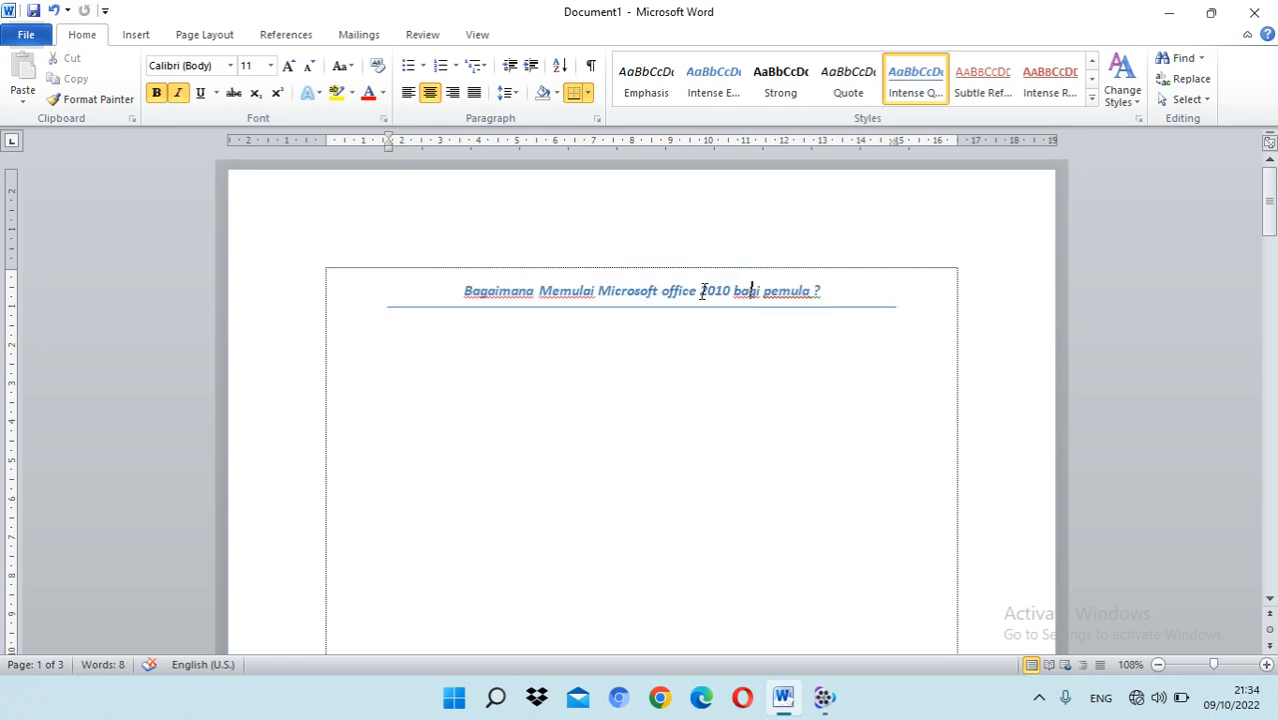
drag(701, 291, 733, 291)
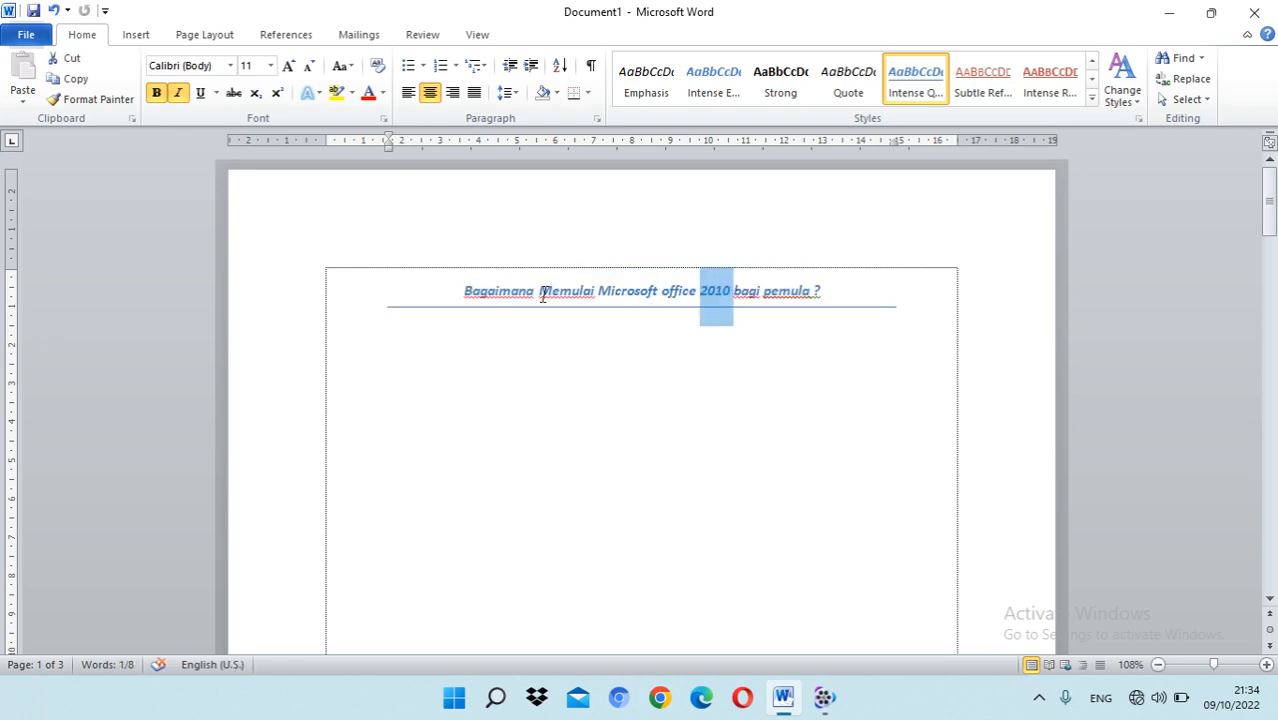
drag(460, 297, 537, 290)
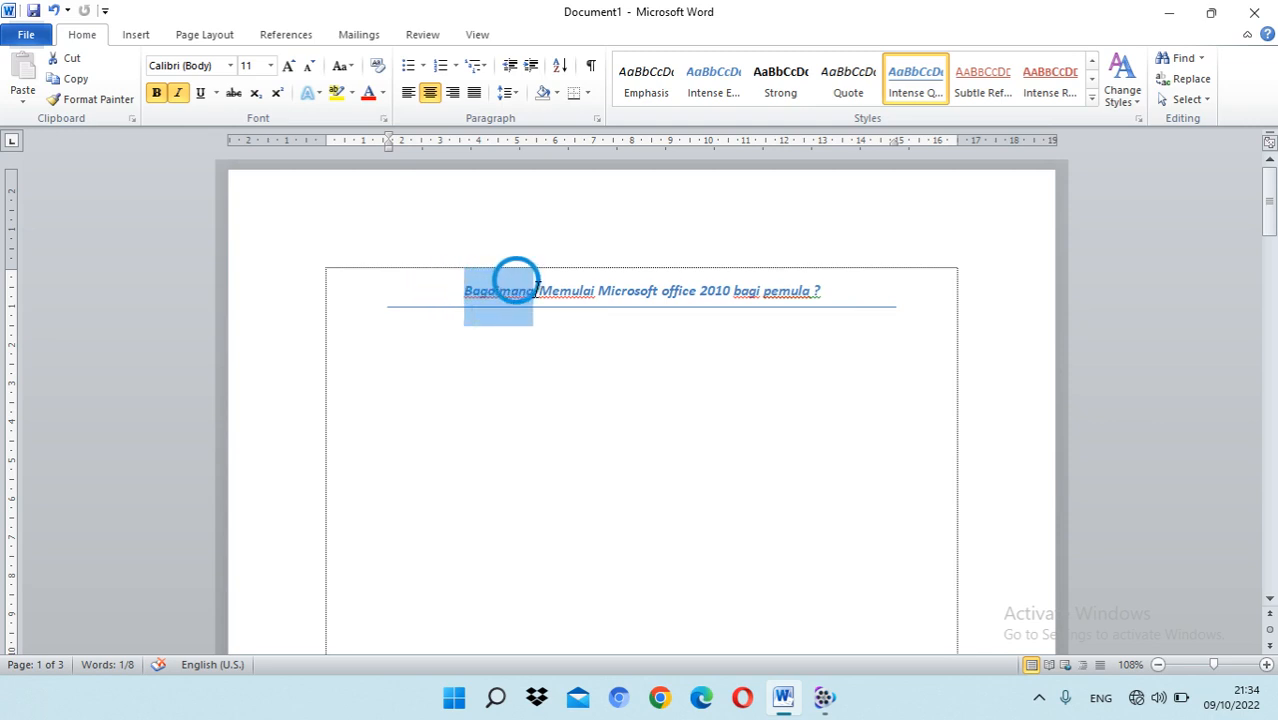
click(573, 291)
click(690, 286)
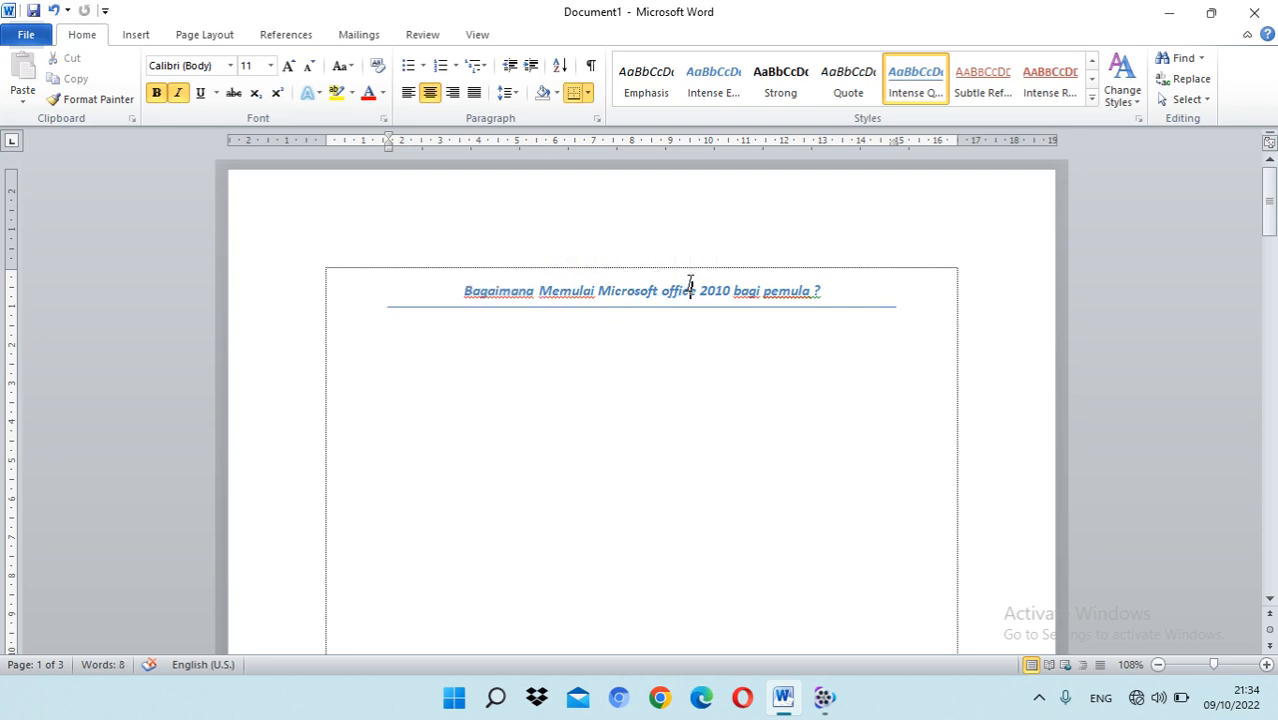
click(769, 292)
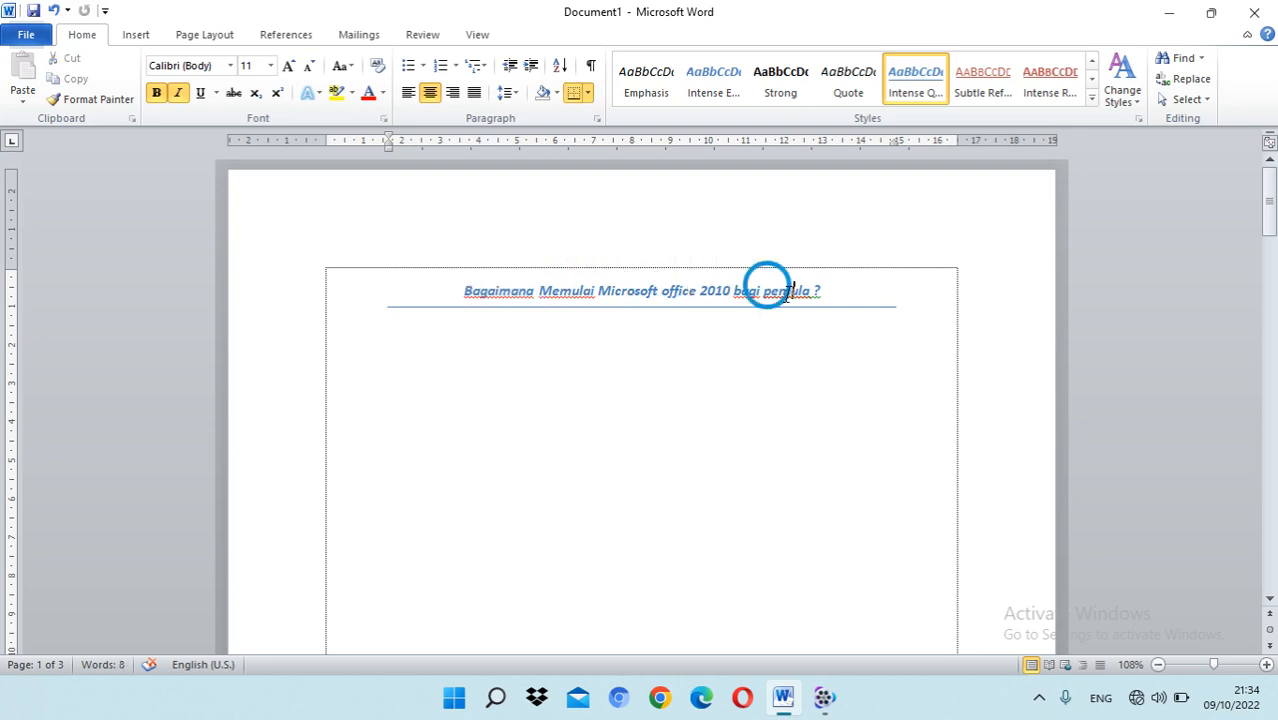
click(840, 295)
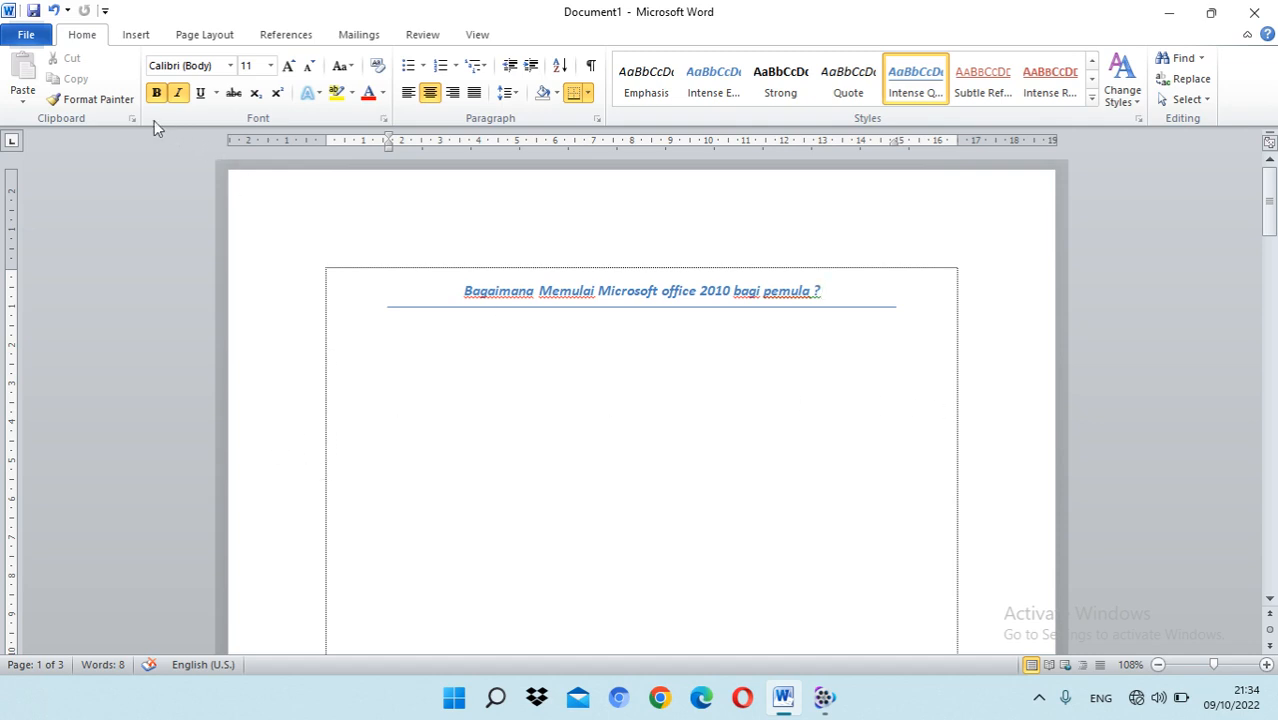
Step: Create a new blank document
click(32, 40)
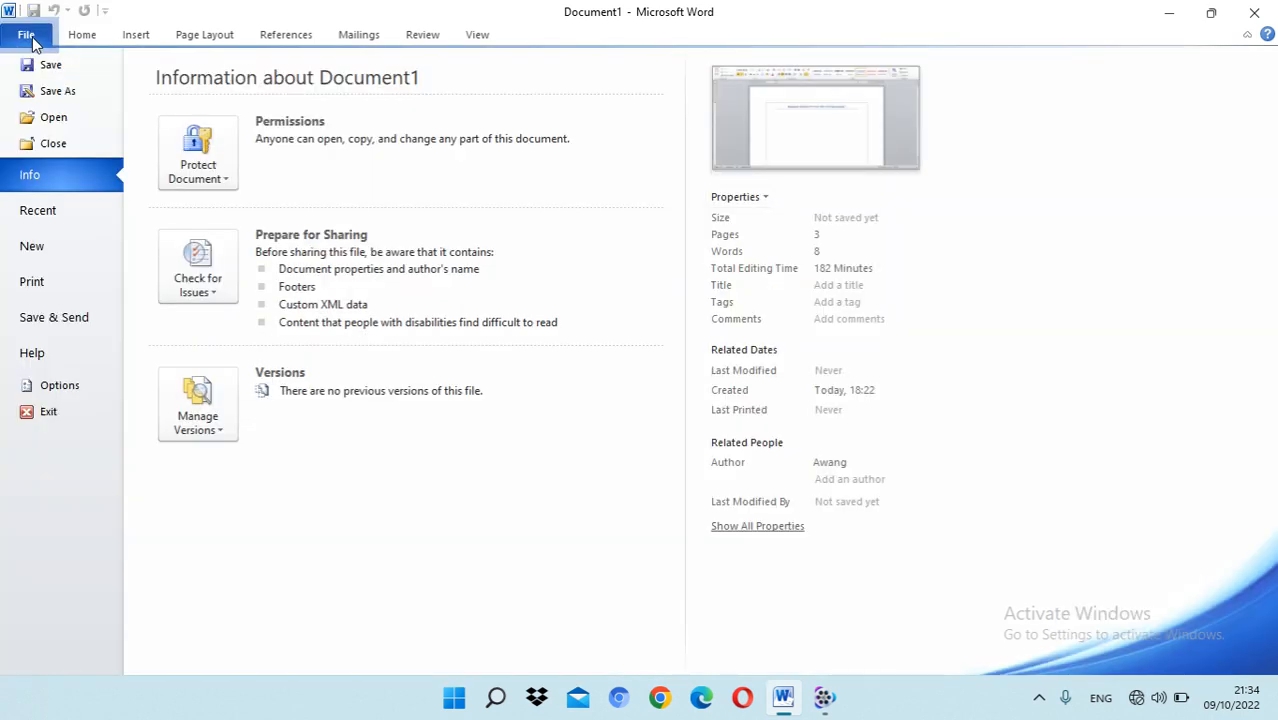
click(58, 255)
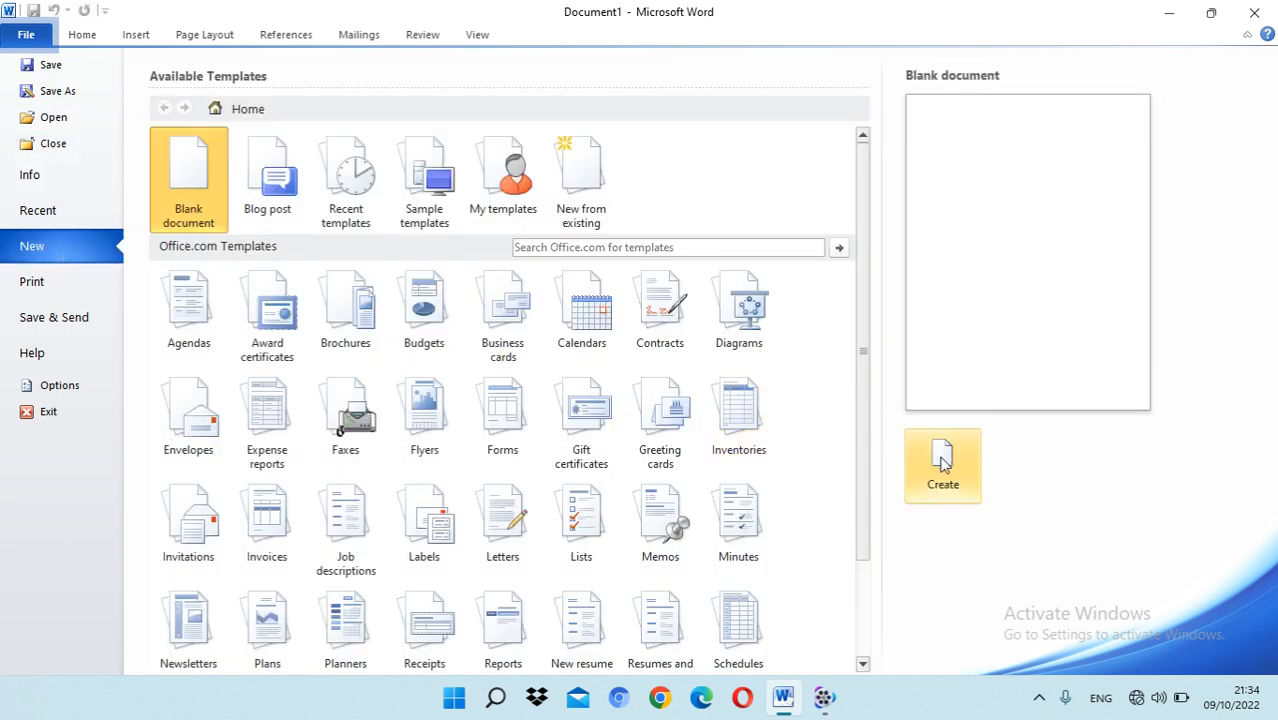
click(942, 458)
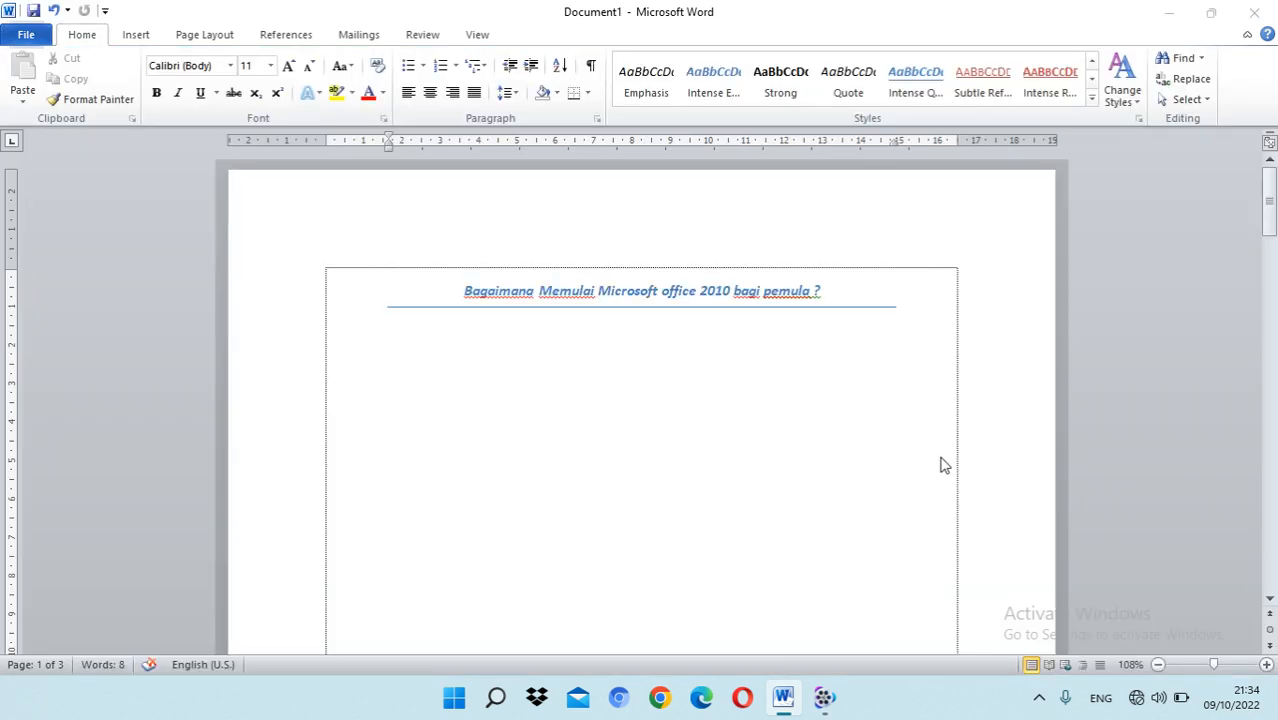
Step: Turn off the display of text boundaries in the advanced Word options and apply the change
click(26, 36)
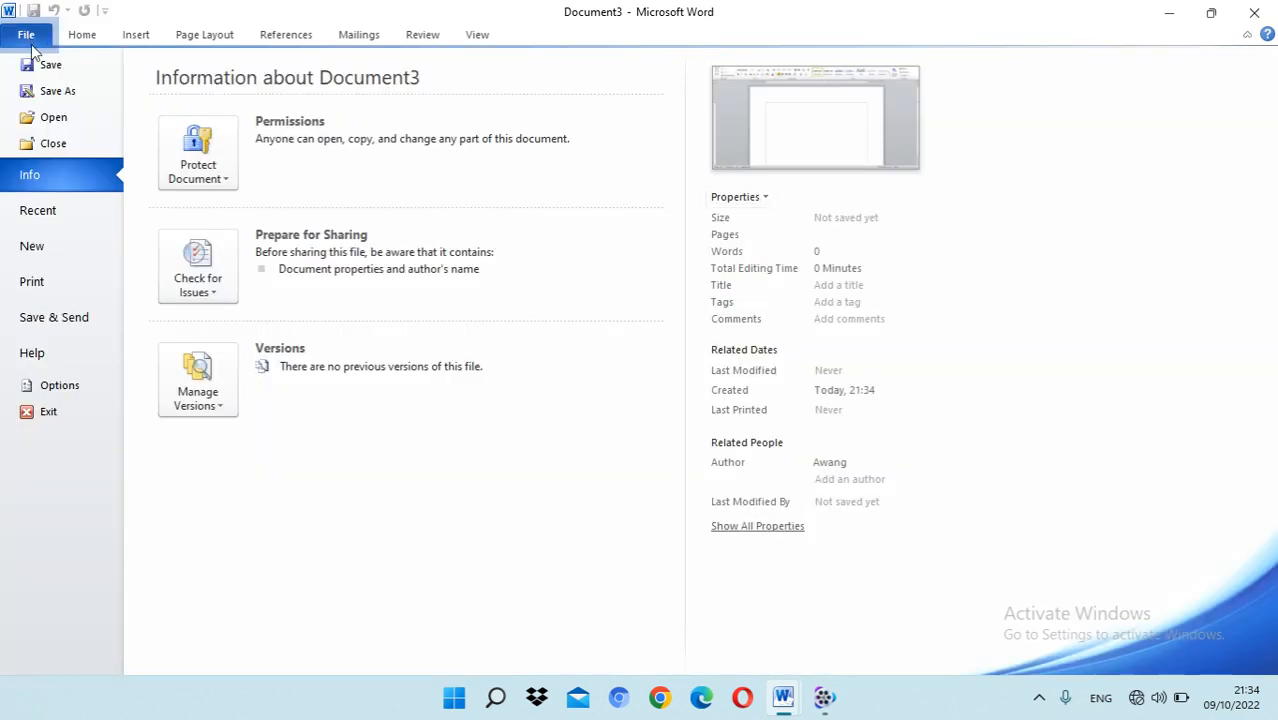
click(88, 392)
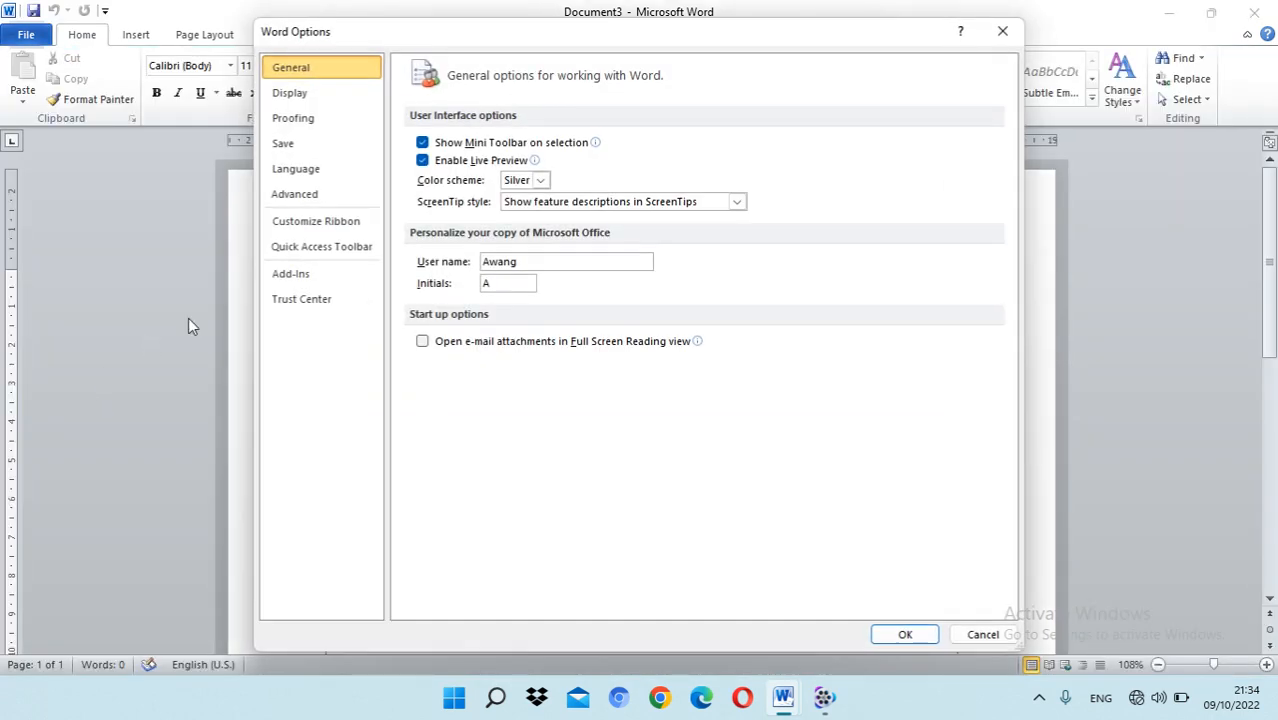
click(320, 200)
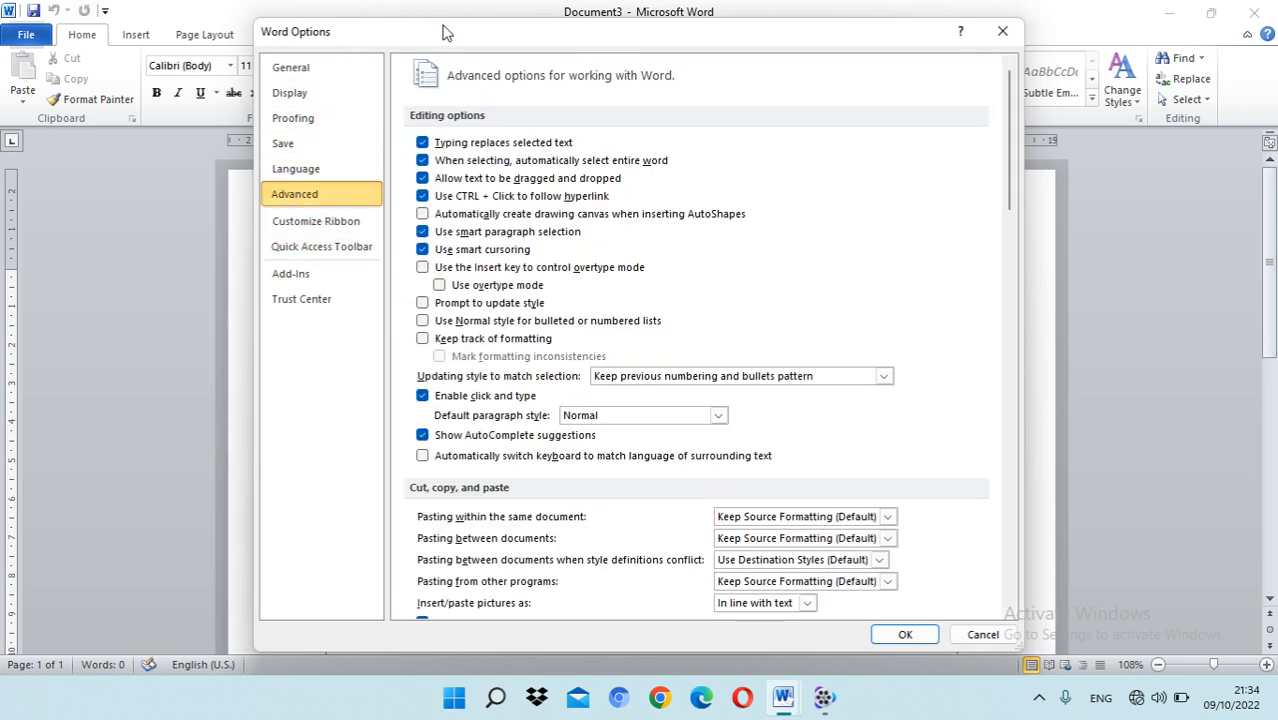
drag(465, 30, 799, 30)
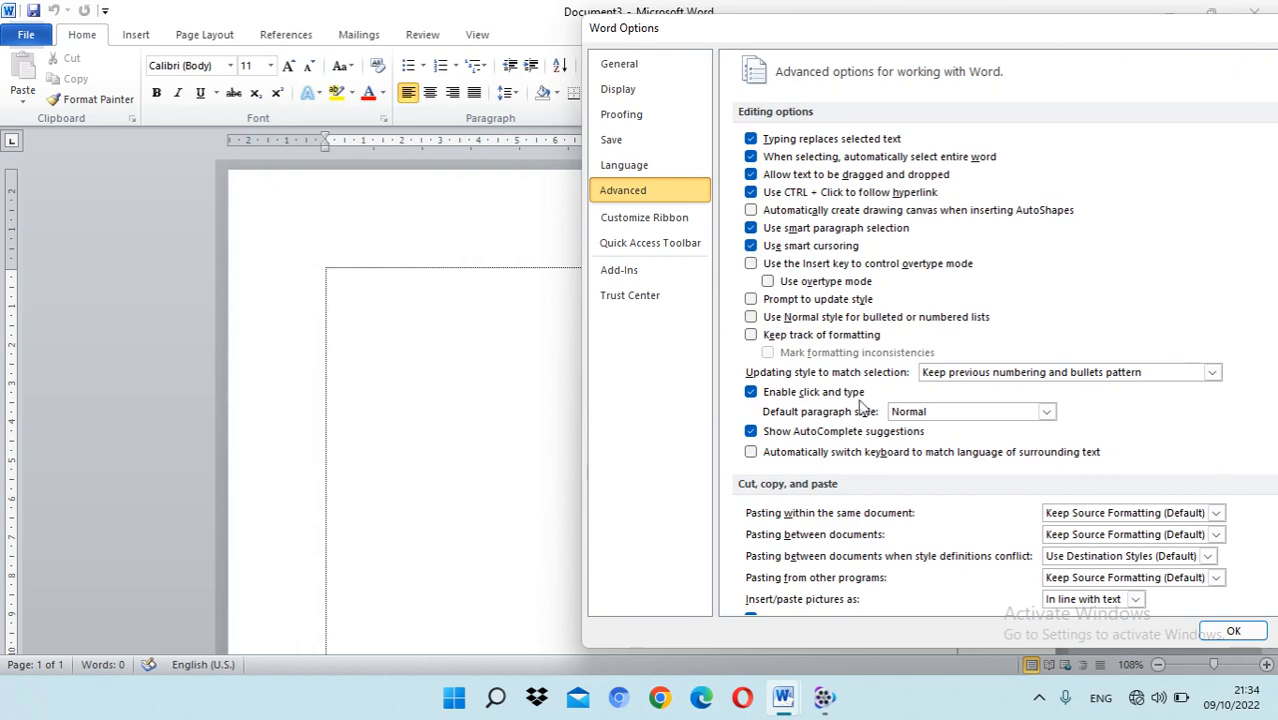
scroll(866, 420, down, 3)
scroll(866, 440, down, 2)
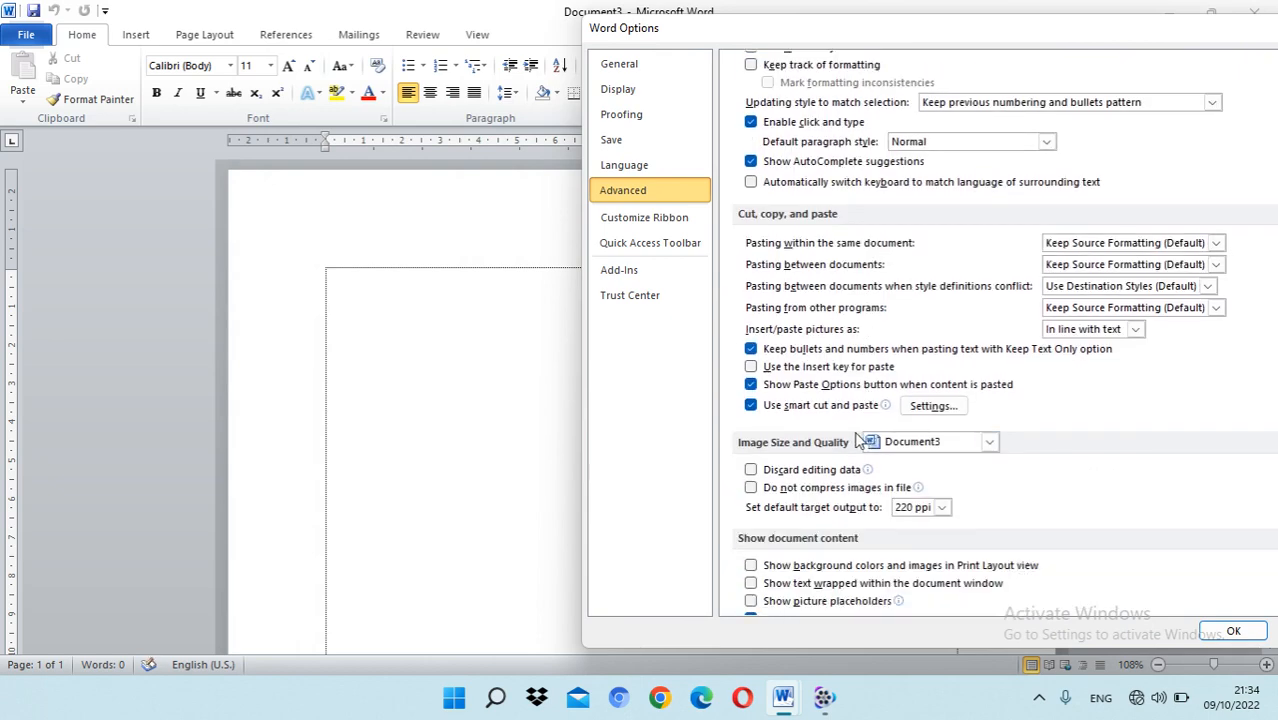
scroll(803, 392, down, 2)
scroll(815, 405, down, 2)
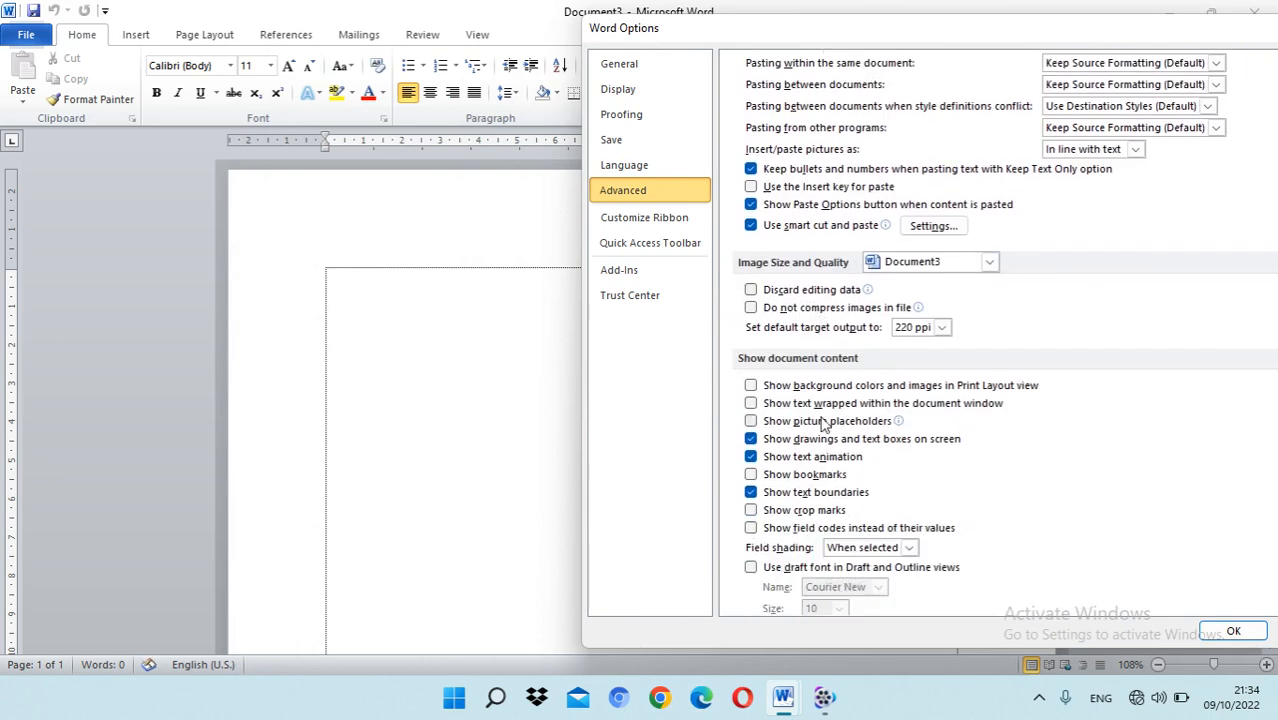
click(751, 494)
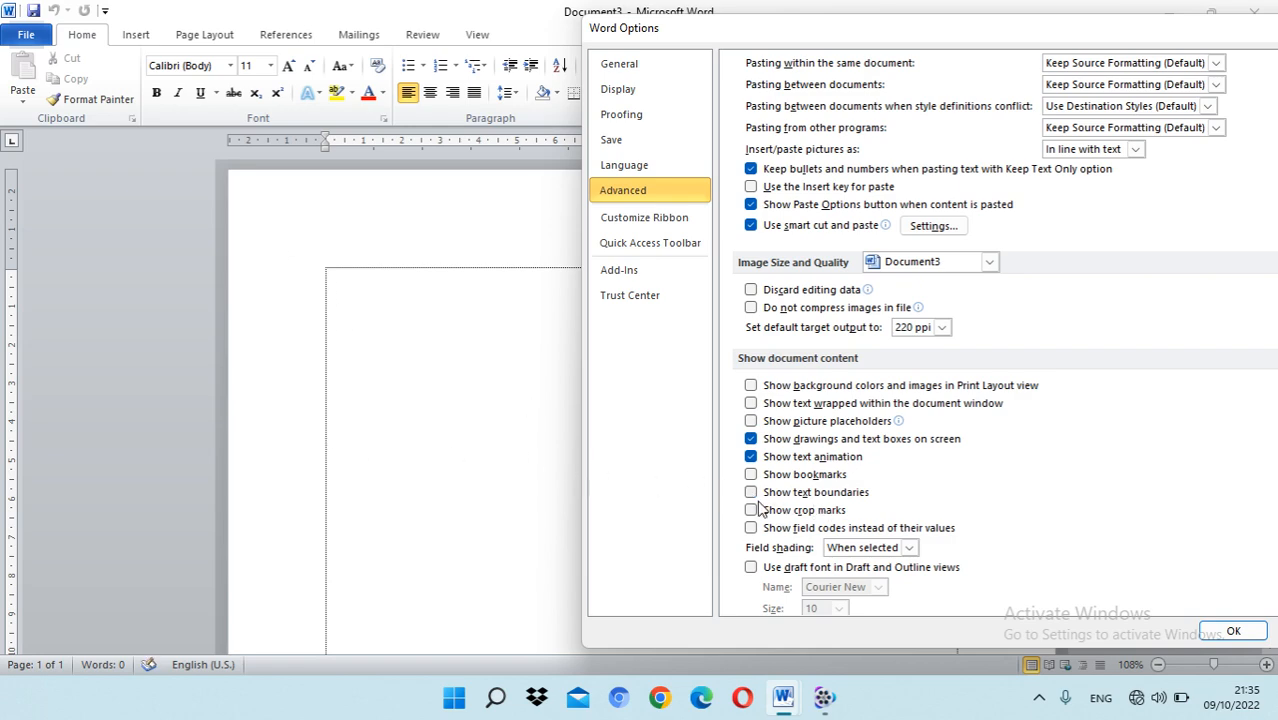
click(1238, 630)
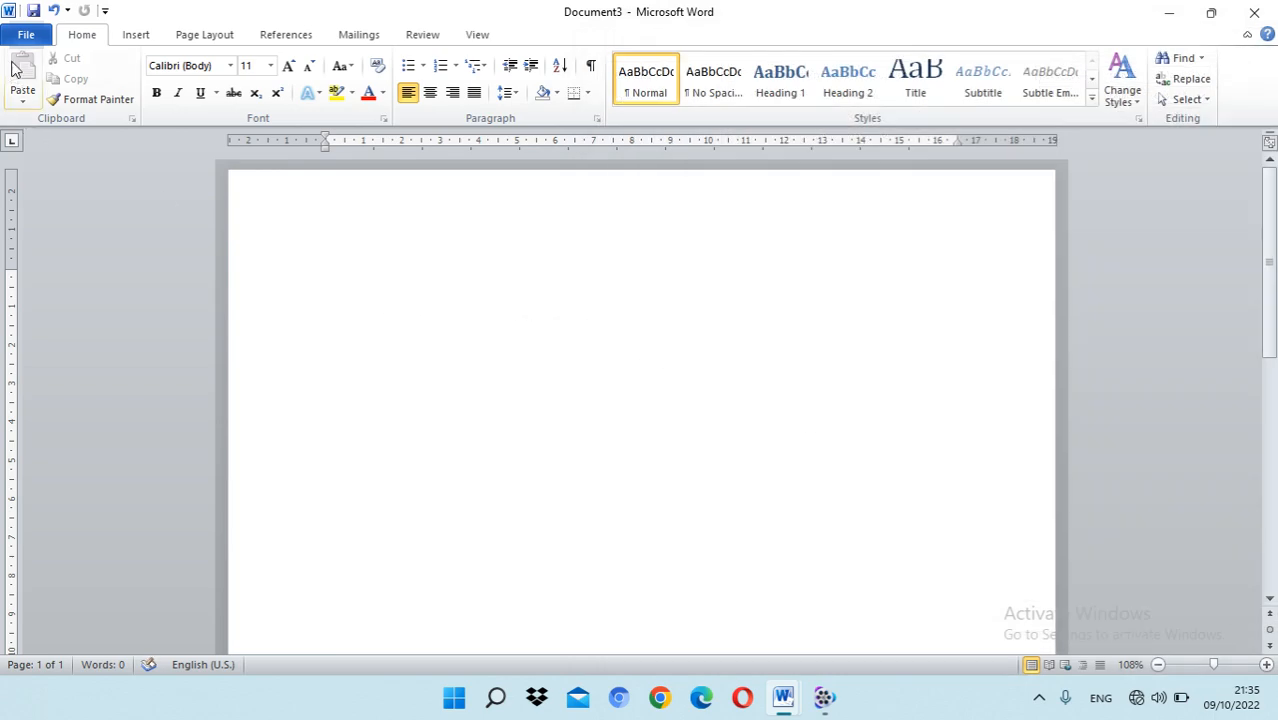
Step: Turn on Show text boundaries in the advanced Word options and apply the setting
click(26, 34)
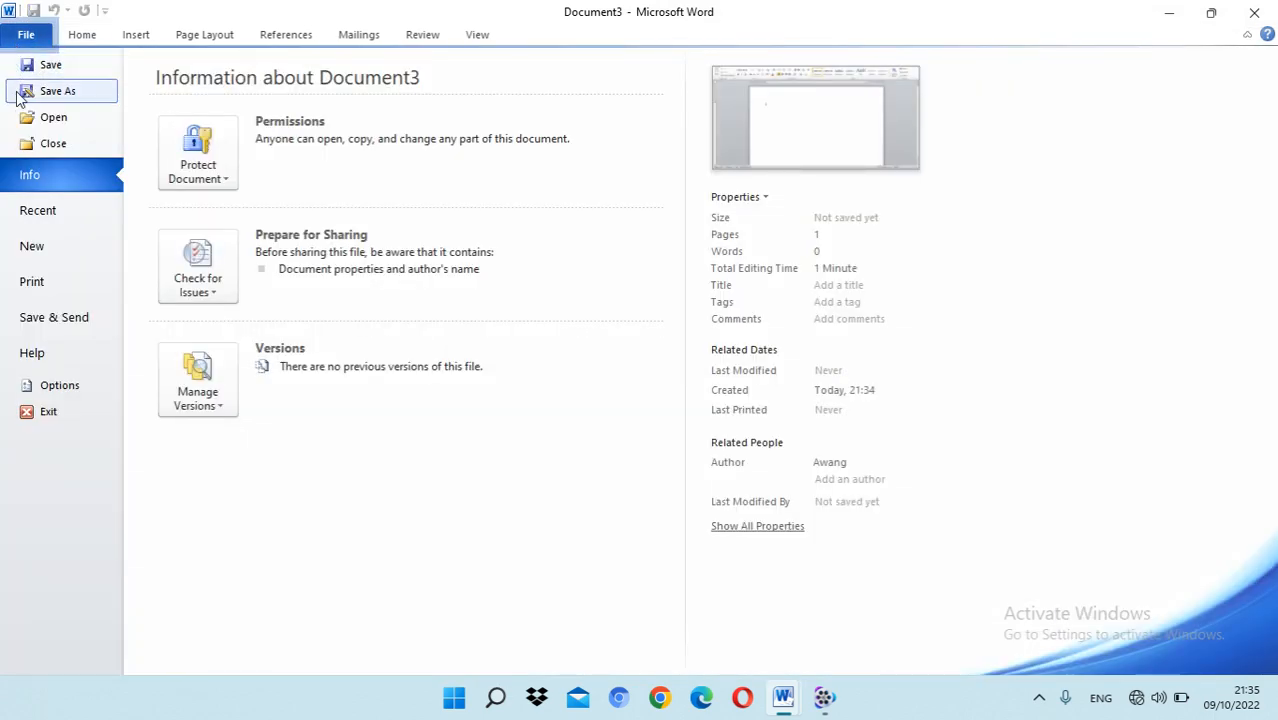
click(57, 385)
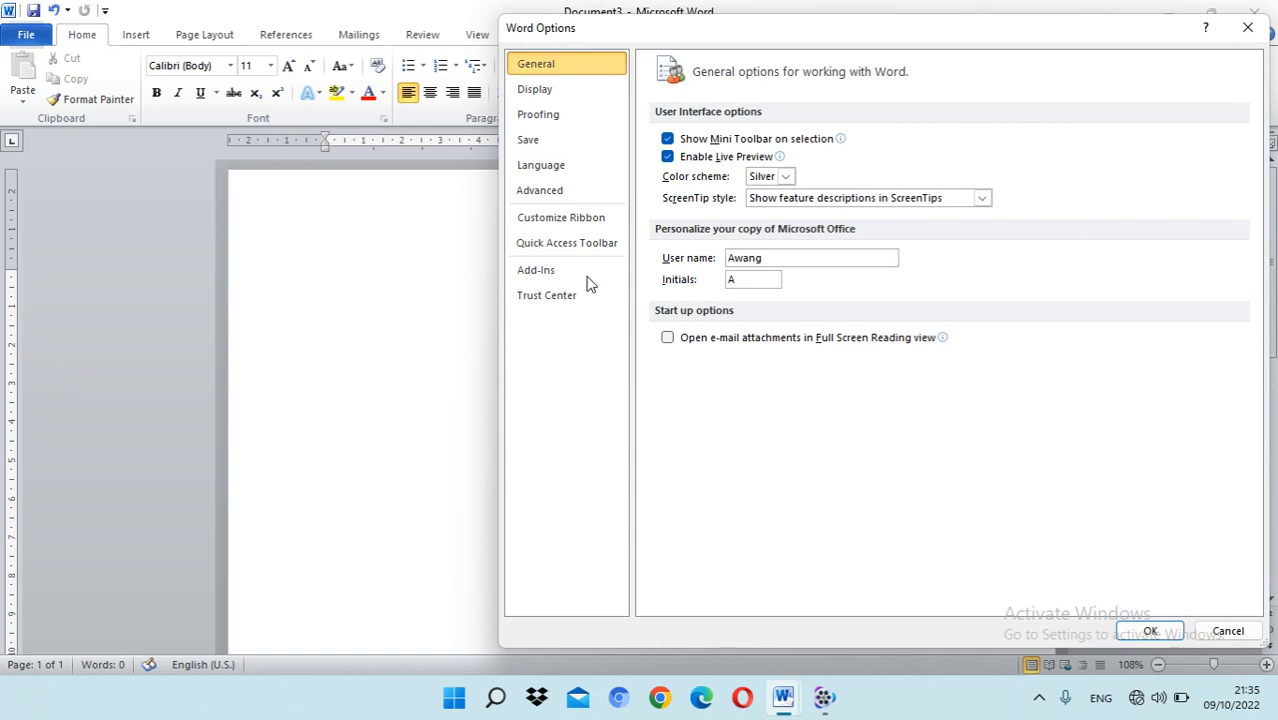
click(578, 191)
scroll(855, 425, down, 10)
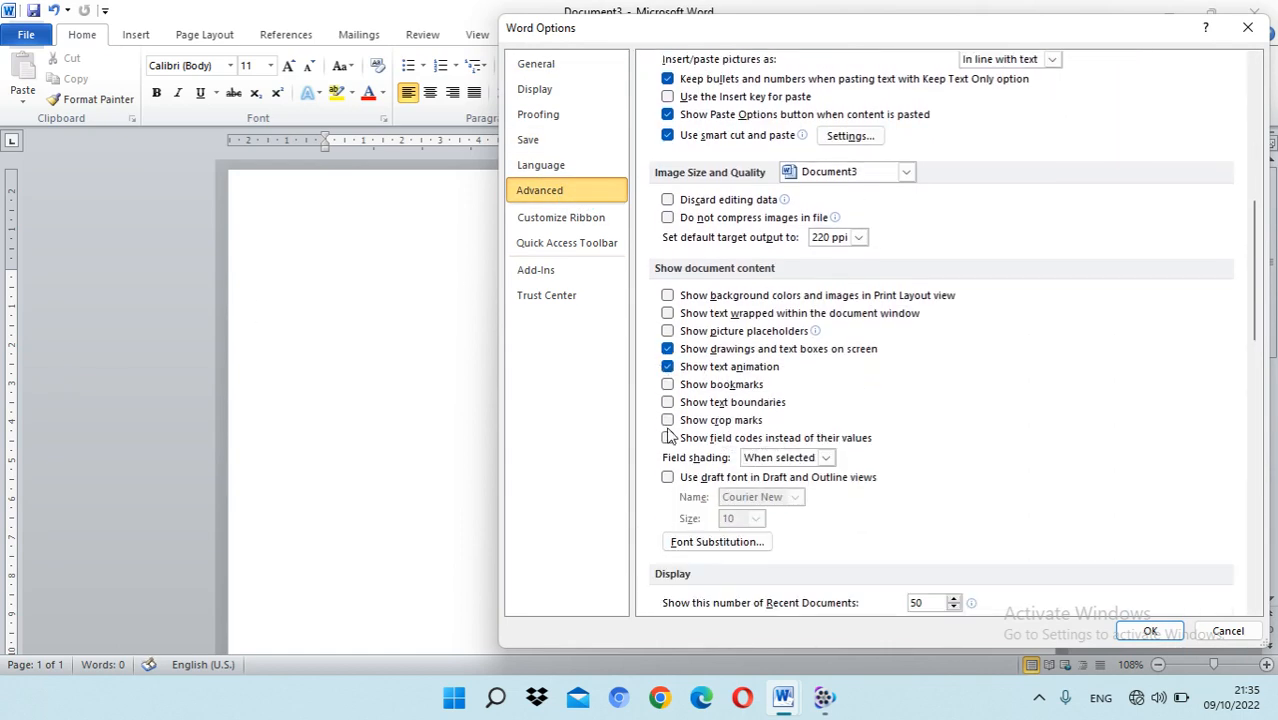
click(668, 403)
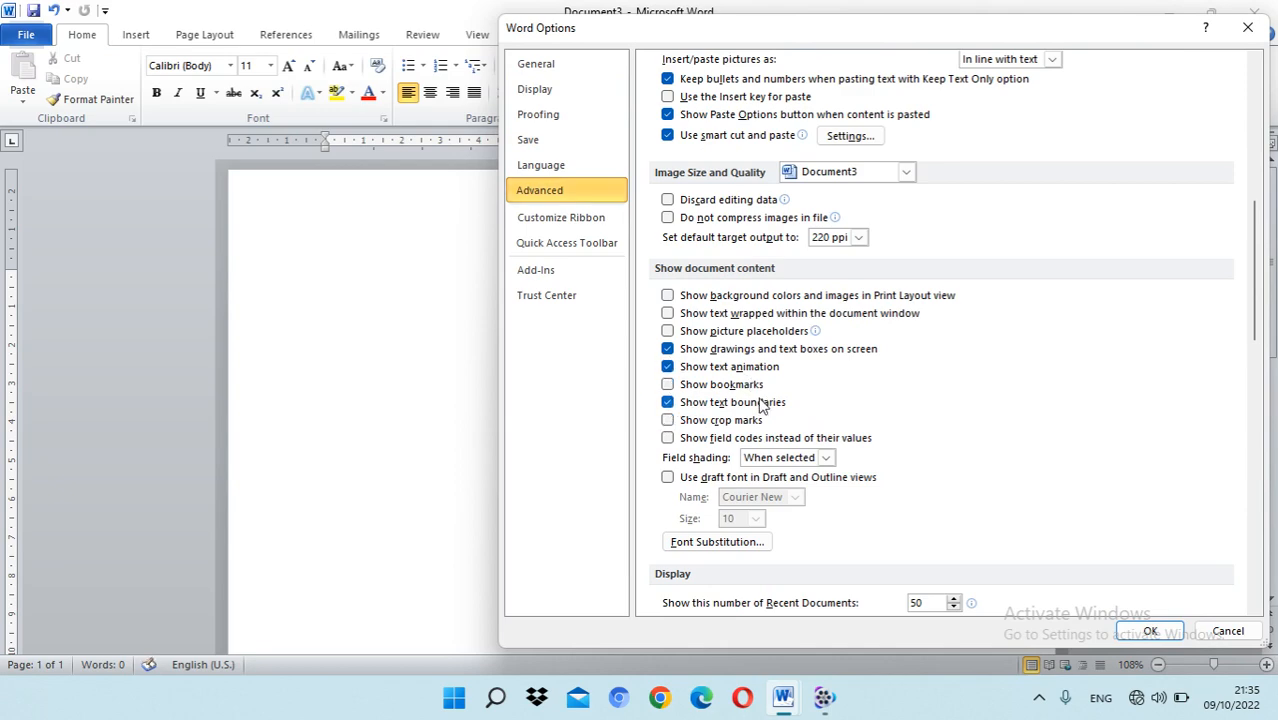
scroll(765, 402, down, 8)
scroll(758, 405, down, 5)
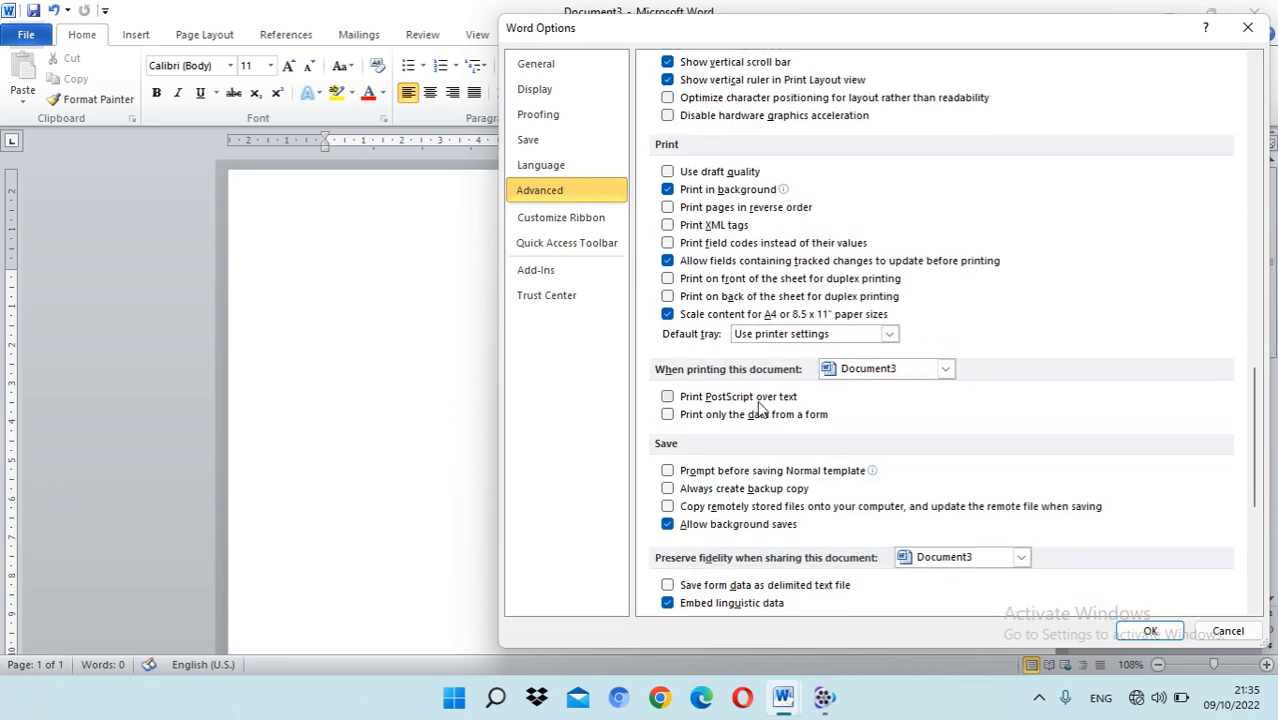
scroll(756, 405, up, 12)
scroll(757, 410, up, 10)
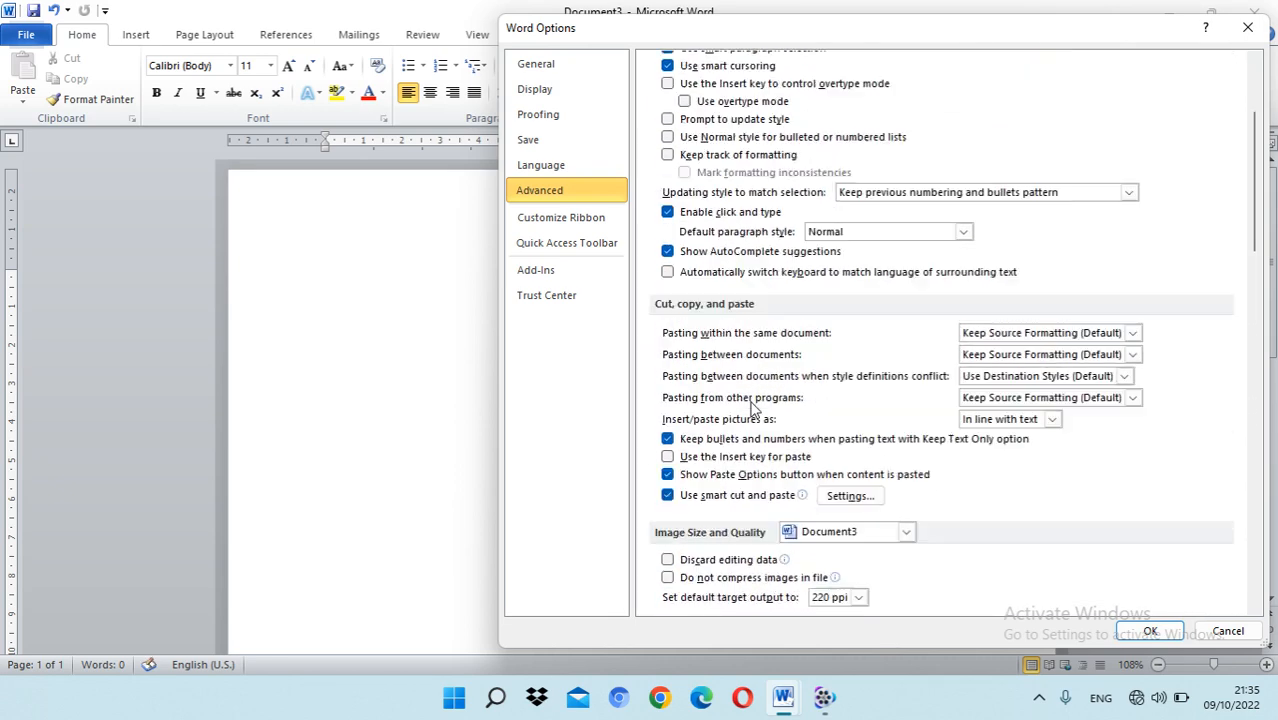
click(1148, 631)
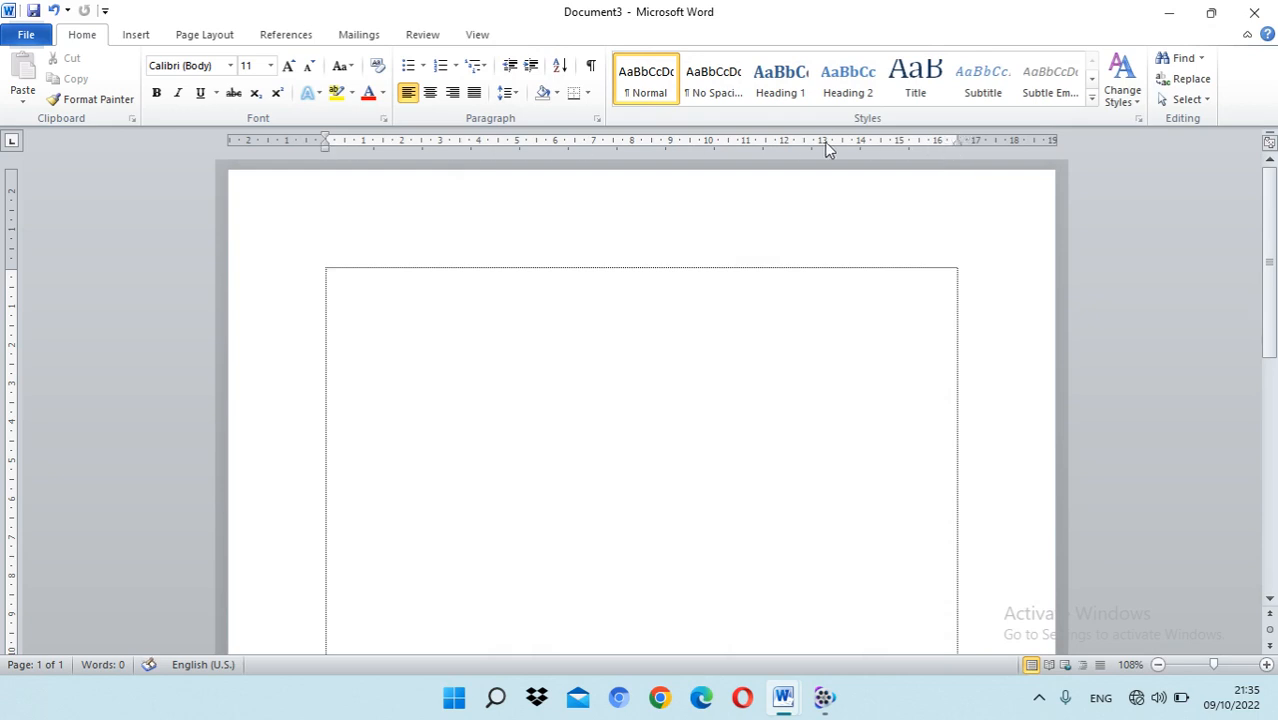
Step: Toggle the document's ruler display off and back on several times
click(480, 36)
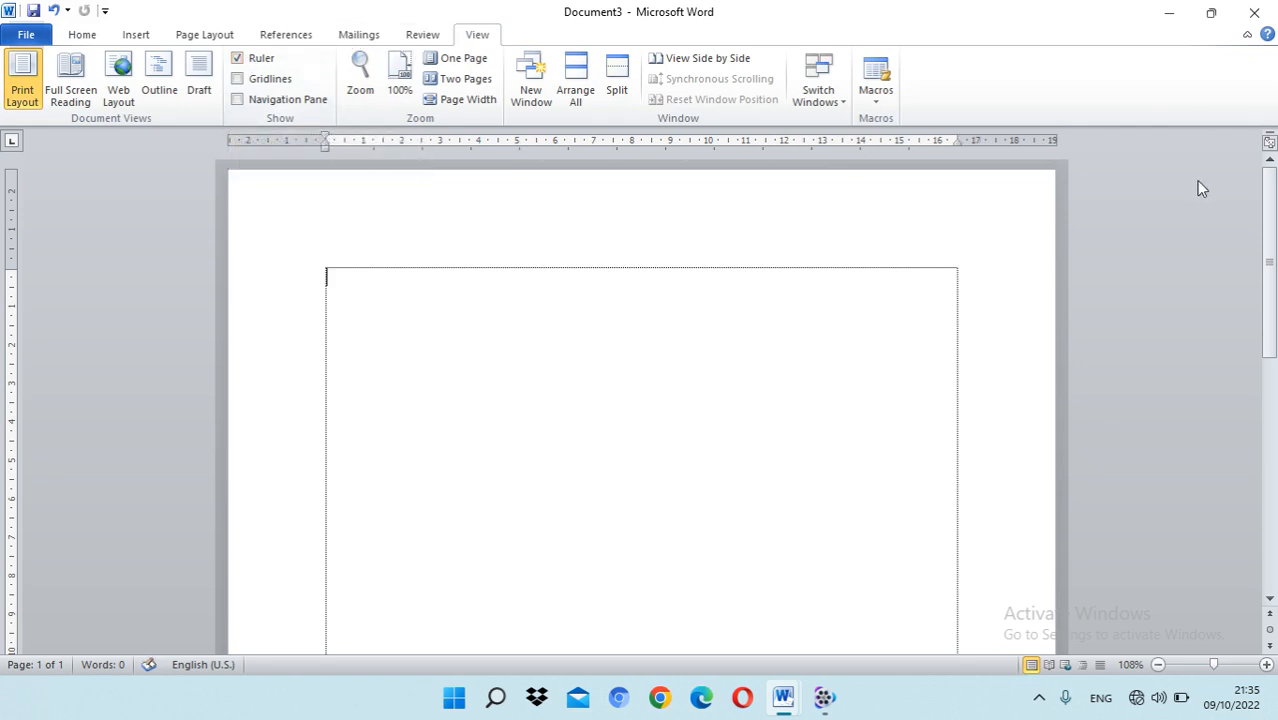
click(237, 59)
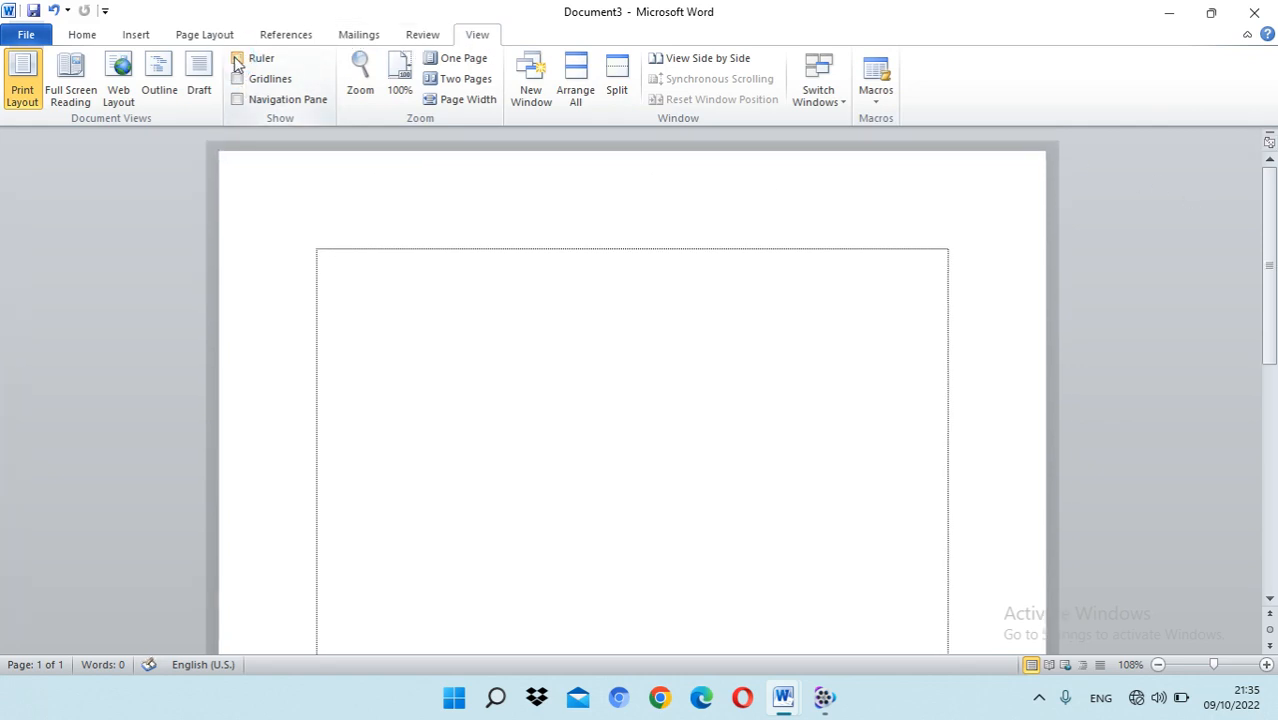
click(237, 60)
click(237, 60)
click(238, 61)
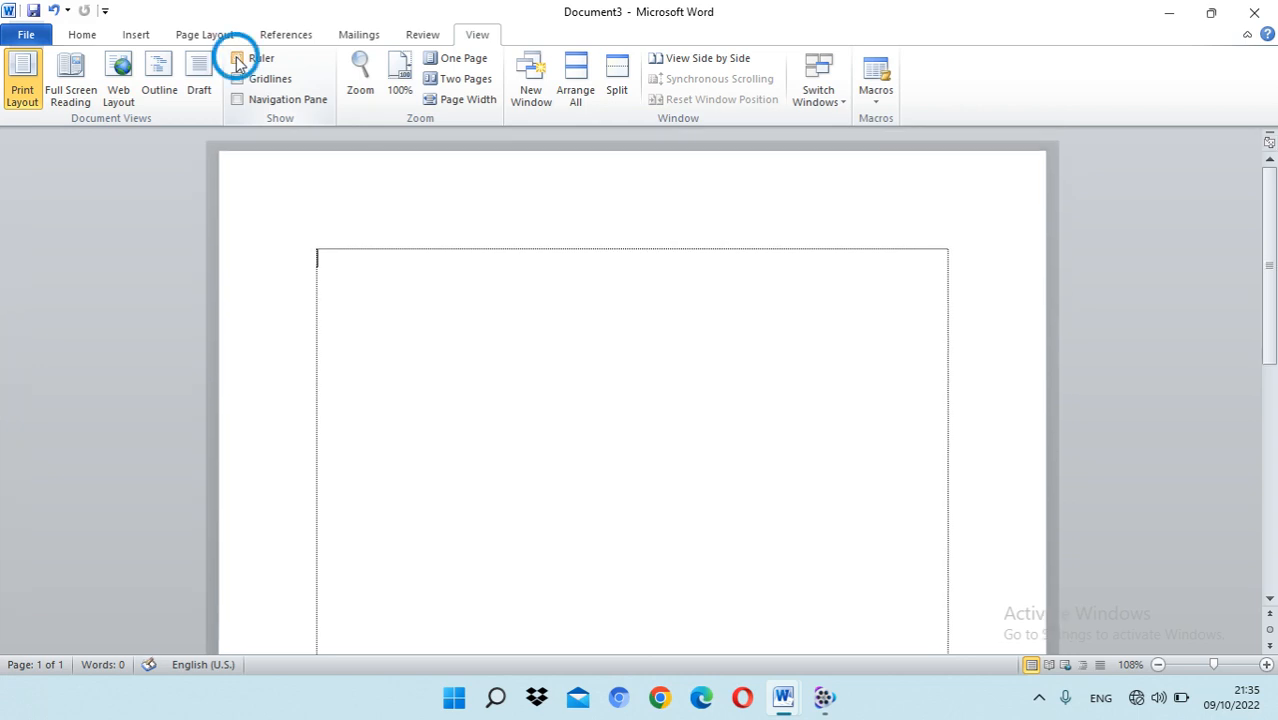
click(238, 61)
click(237, 60)
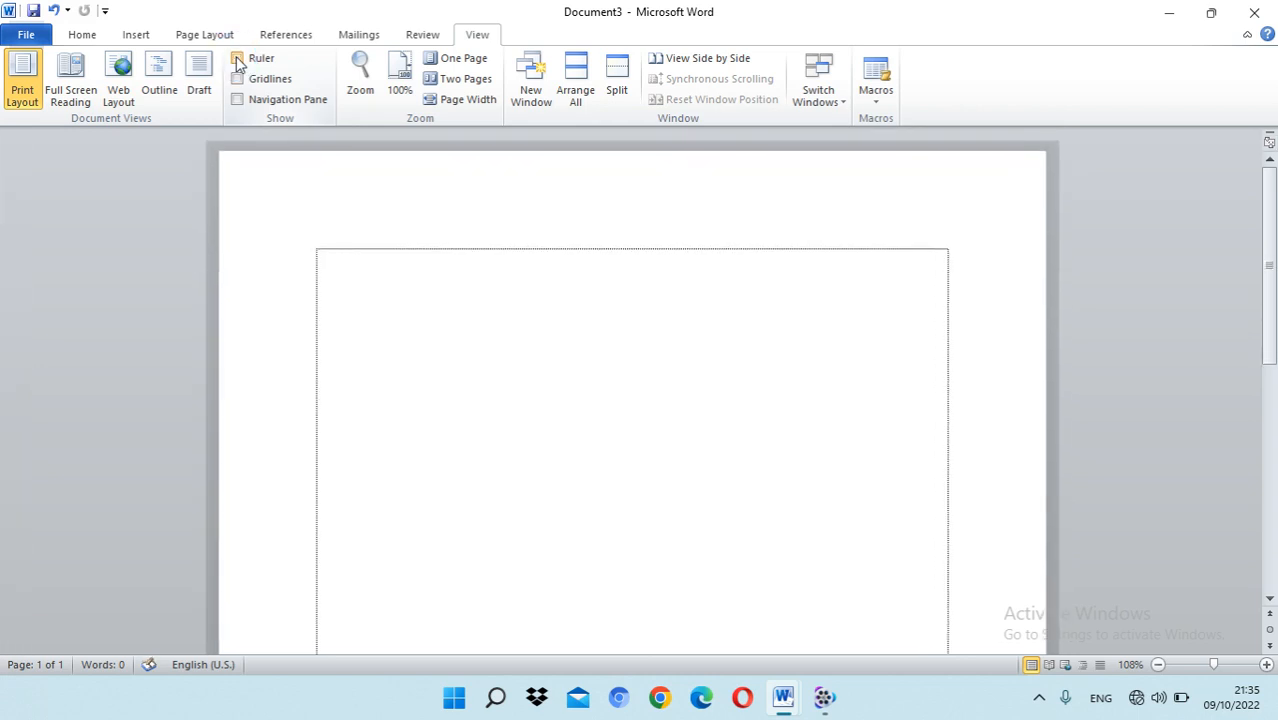
click(237, 60)
Step: Review the basic and advanced character settings in the Font dialog, and close it without changes
click(83, 36)
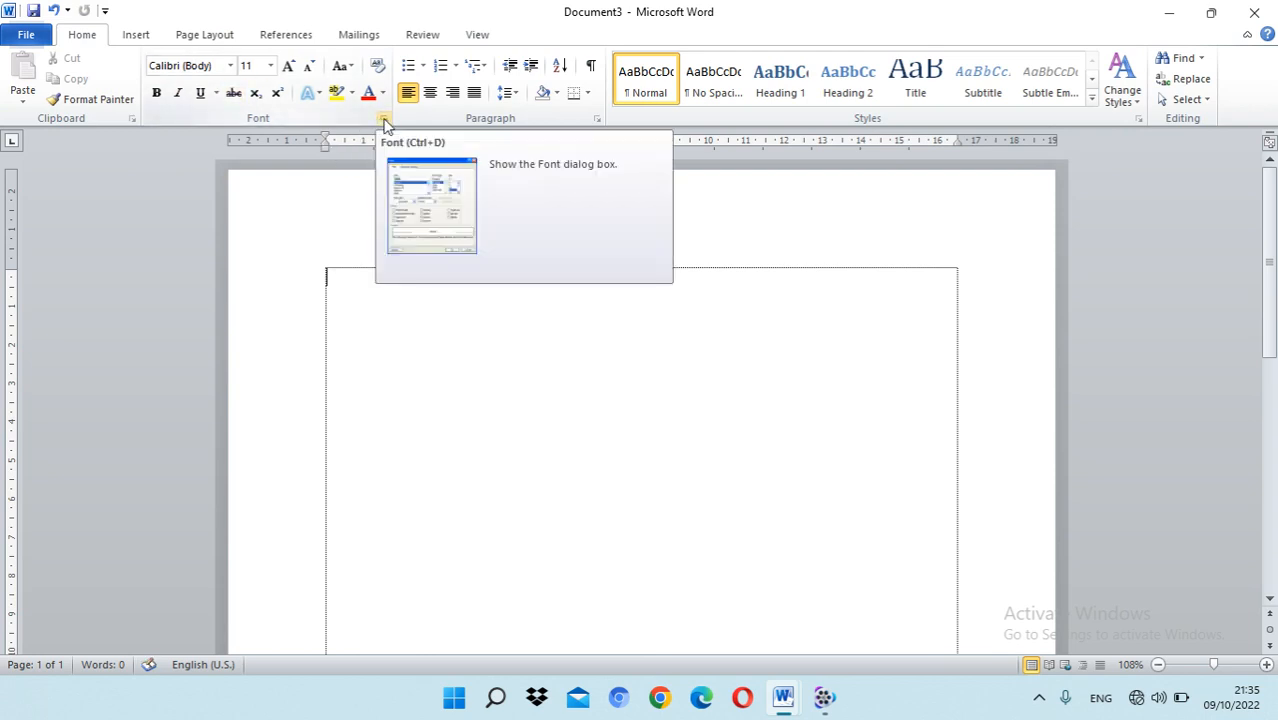
click(82, 37)
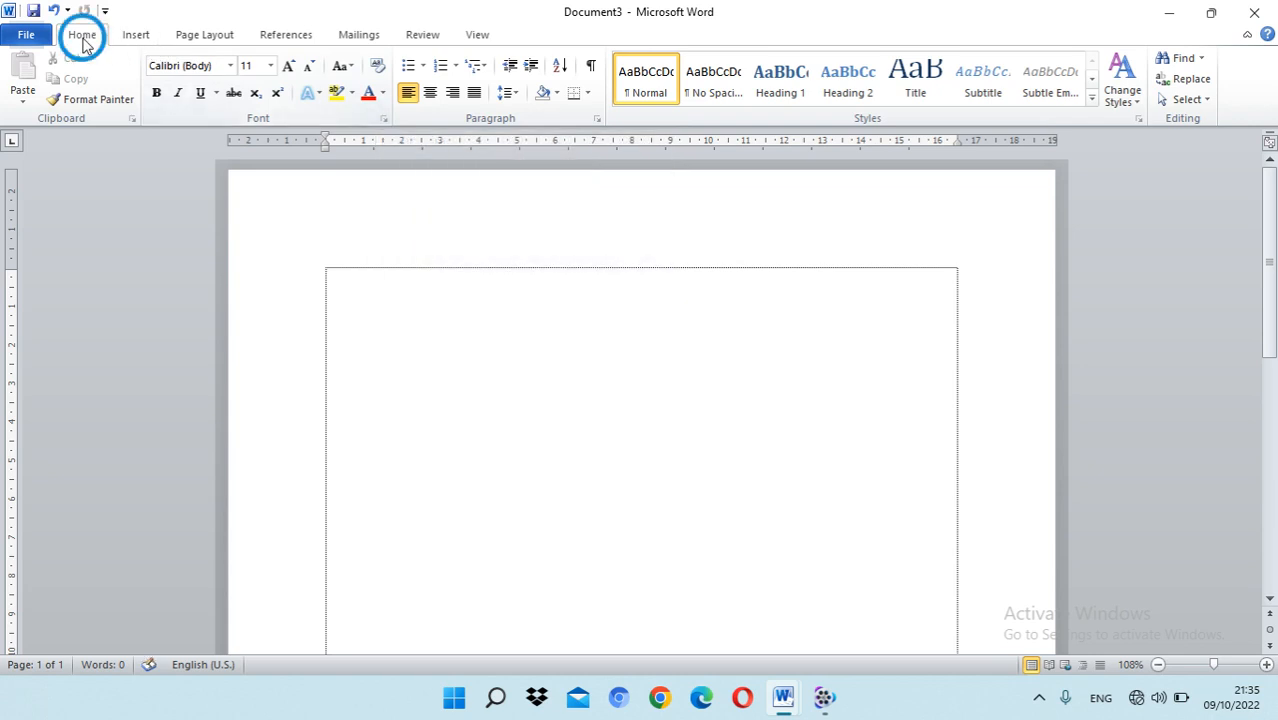
click(383, 119)
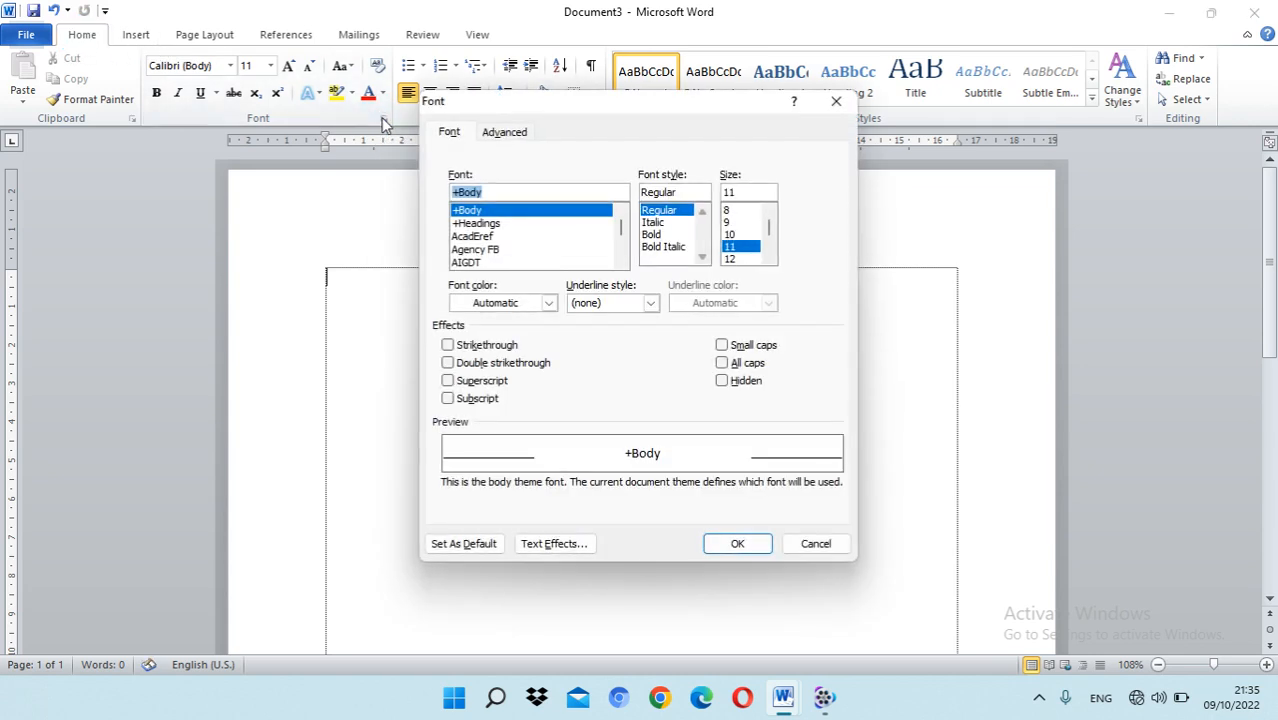
click(512, 133)
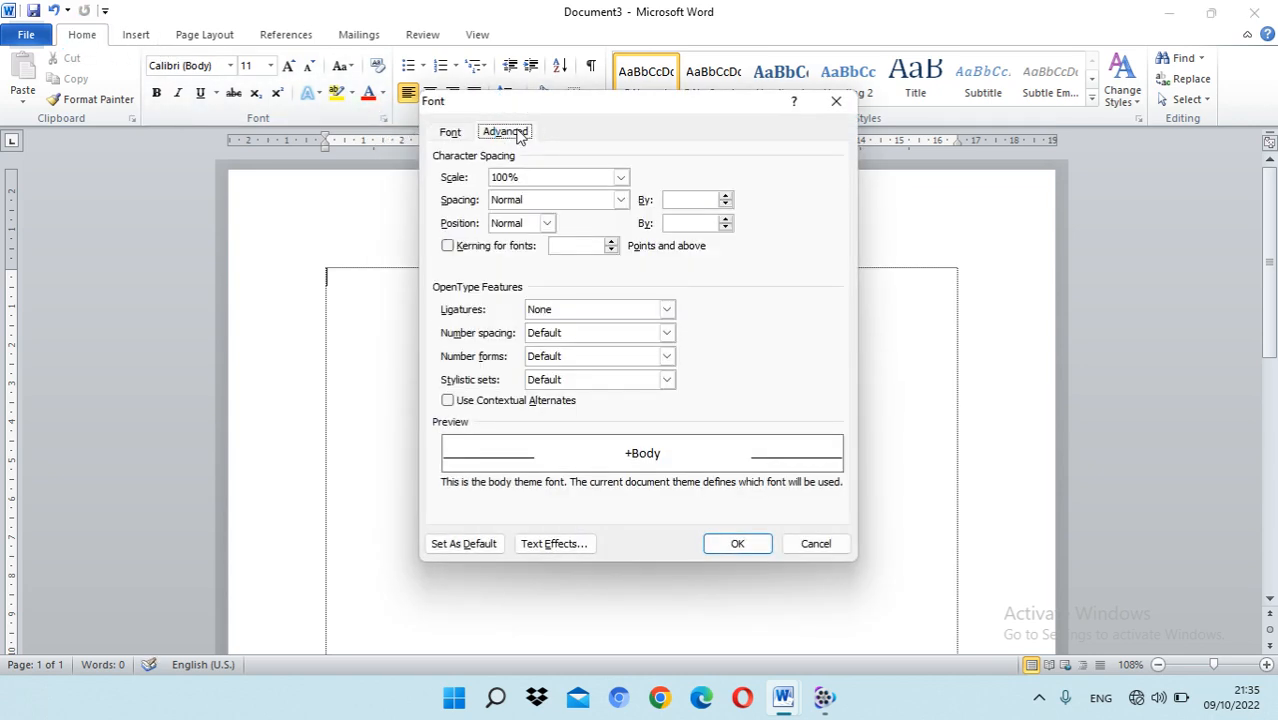
click(452, 136)
click(826, 545)
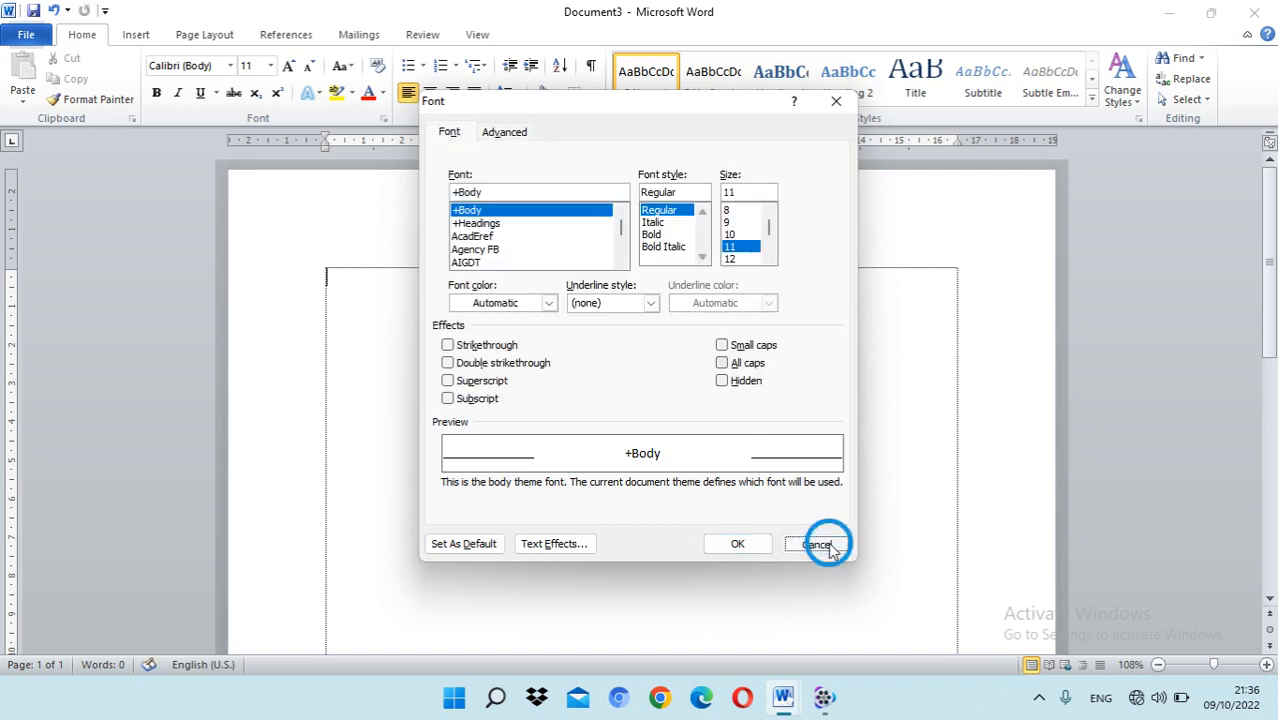
Step: Set the paper size to A4 for the whole document in Page Setup and check the resized page
click(197, 36)
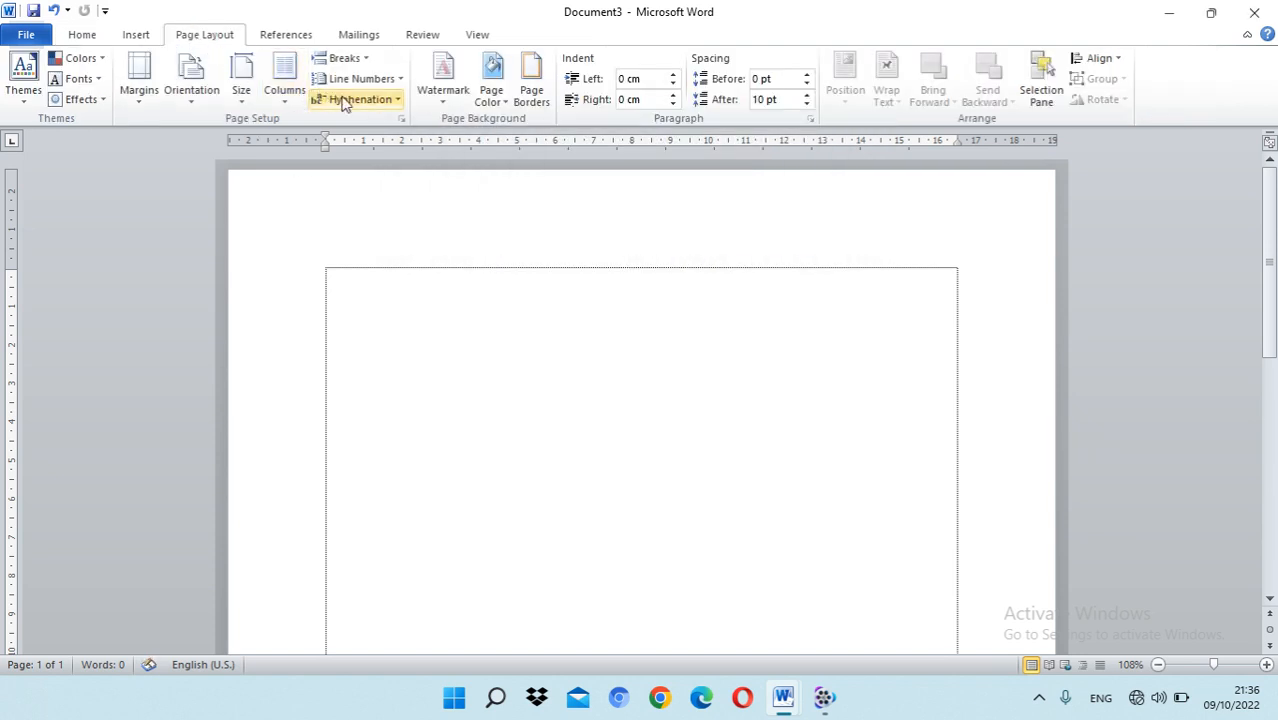
click(402, 119)
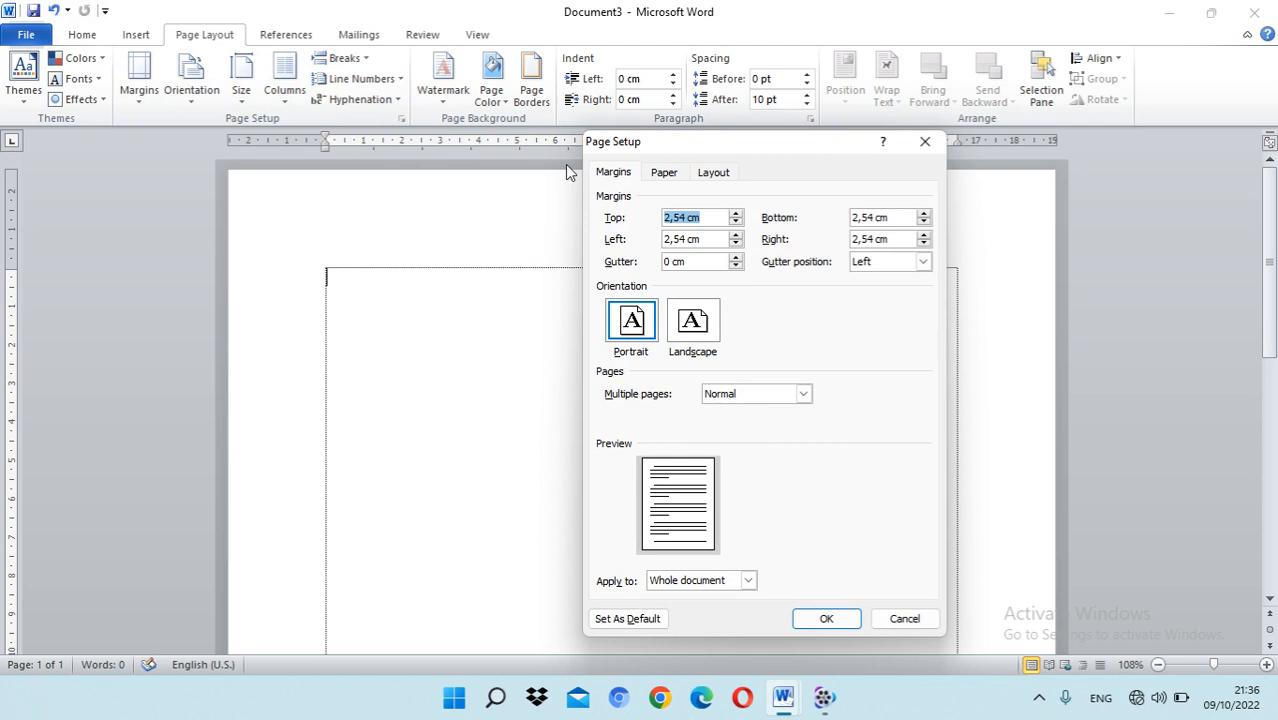
click(664, 172)
click(786, 219)
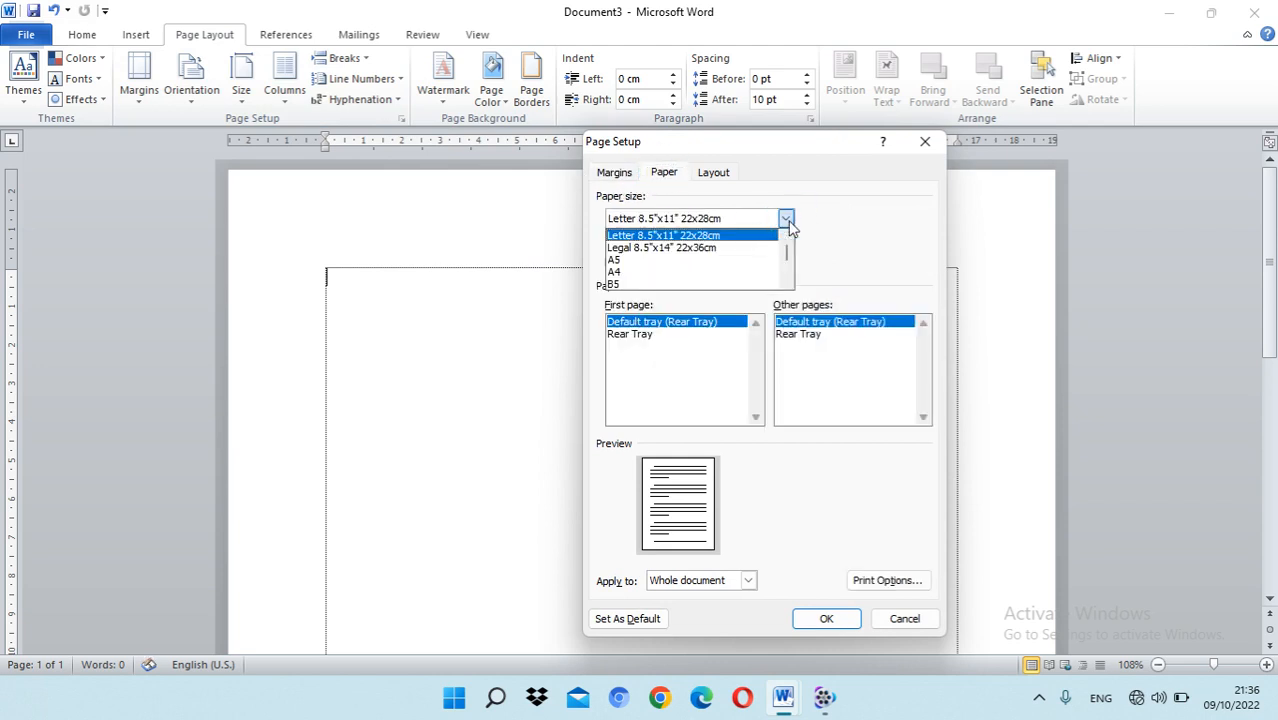
click(643, 274)
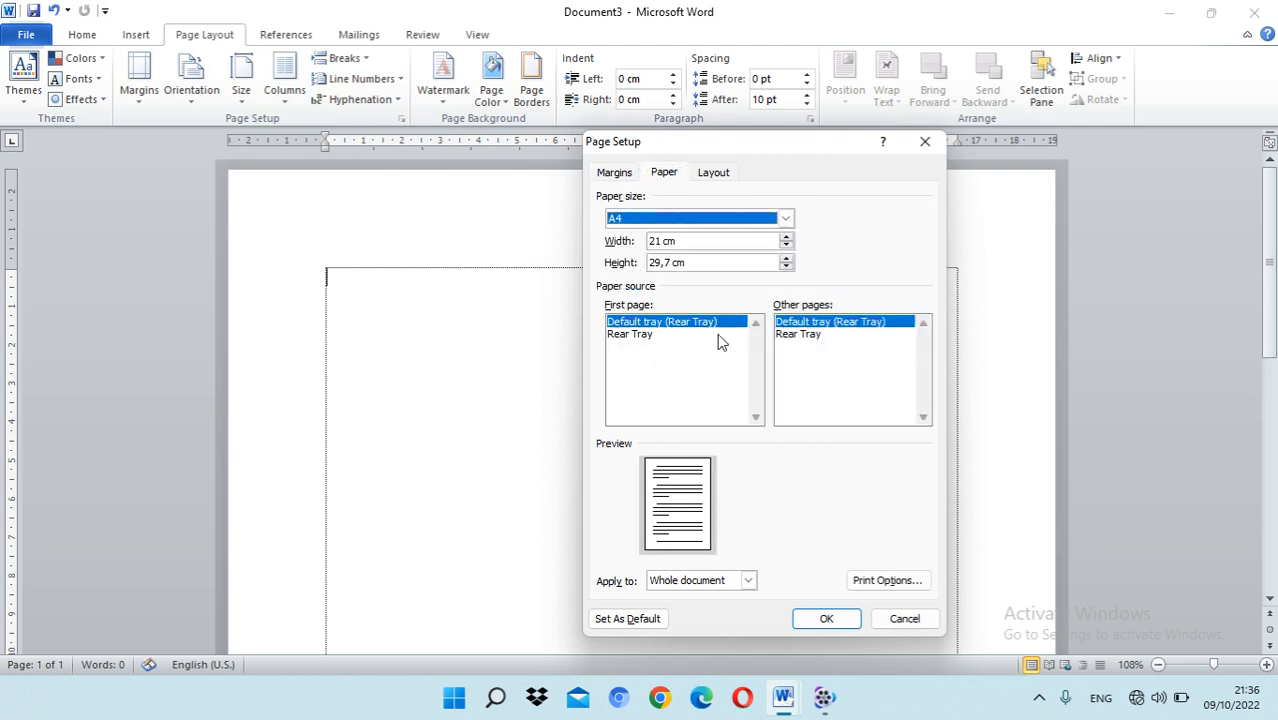
click(786, 219)
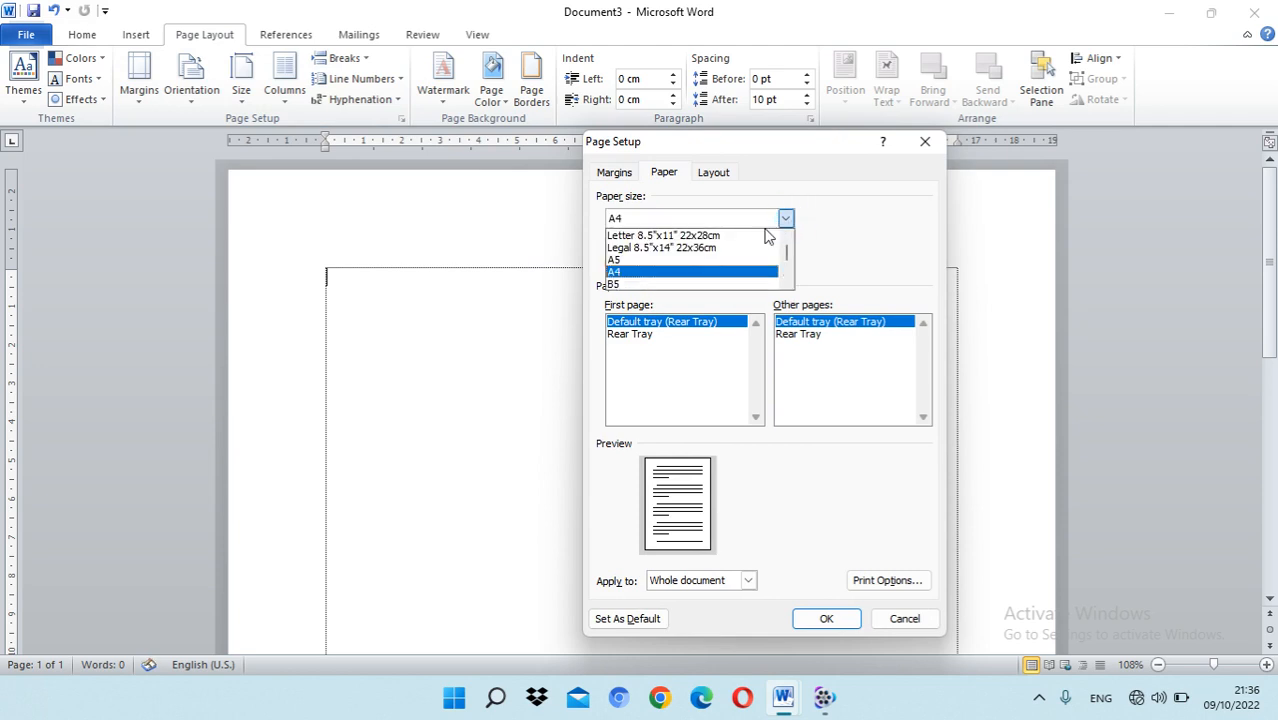
click(636, 274)
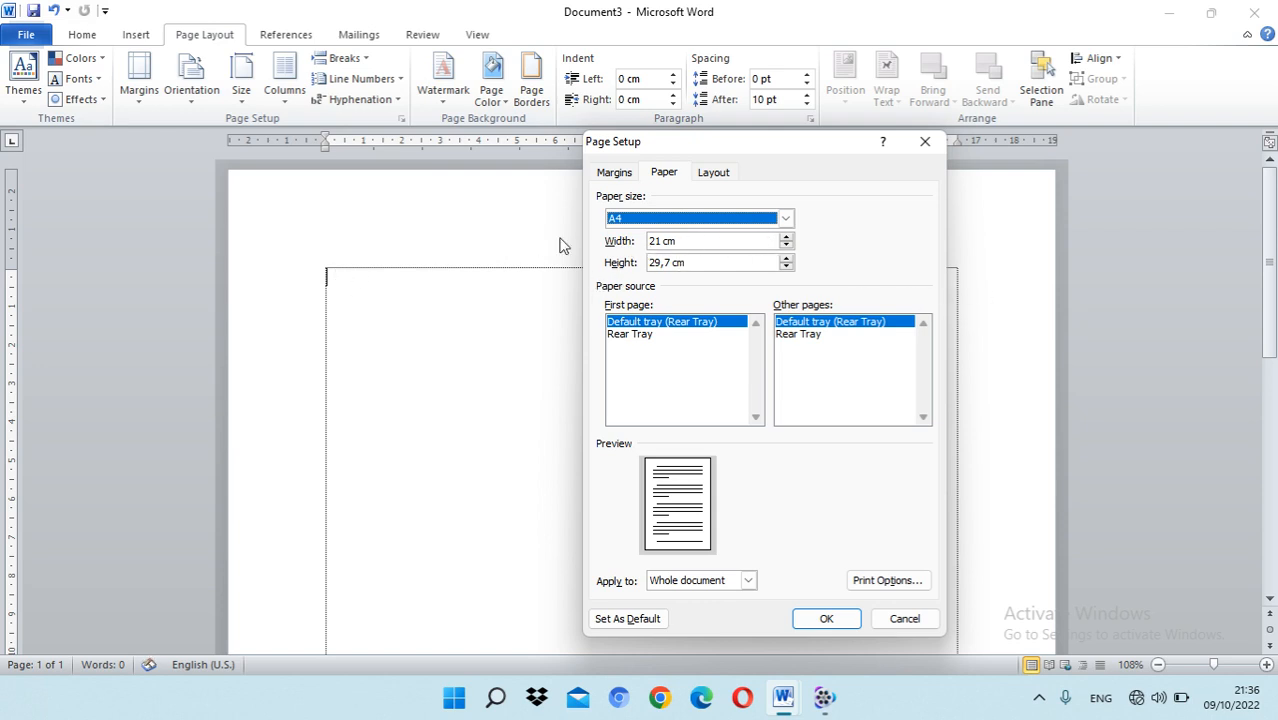
click(826, 619)
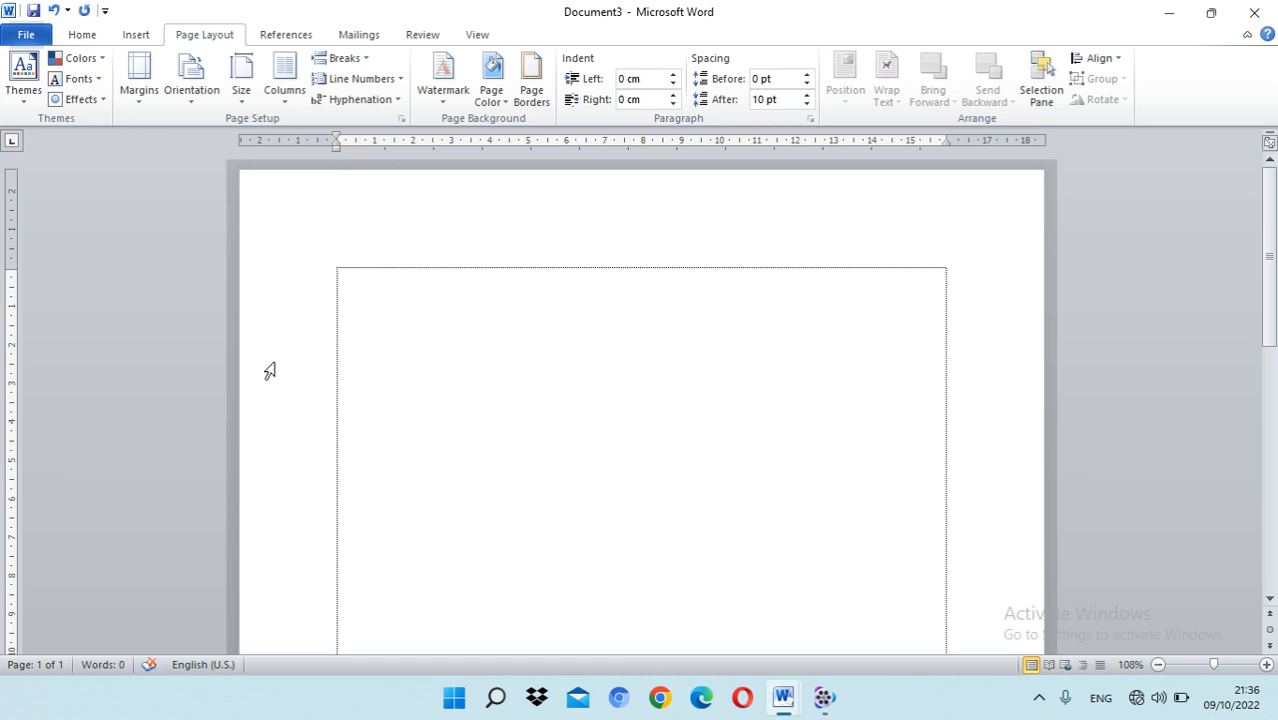
scroll(907, 400, down, 8)
scroll(907, 413, down, 2)
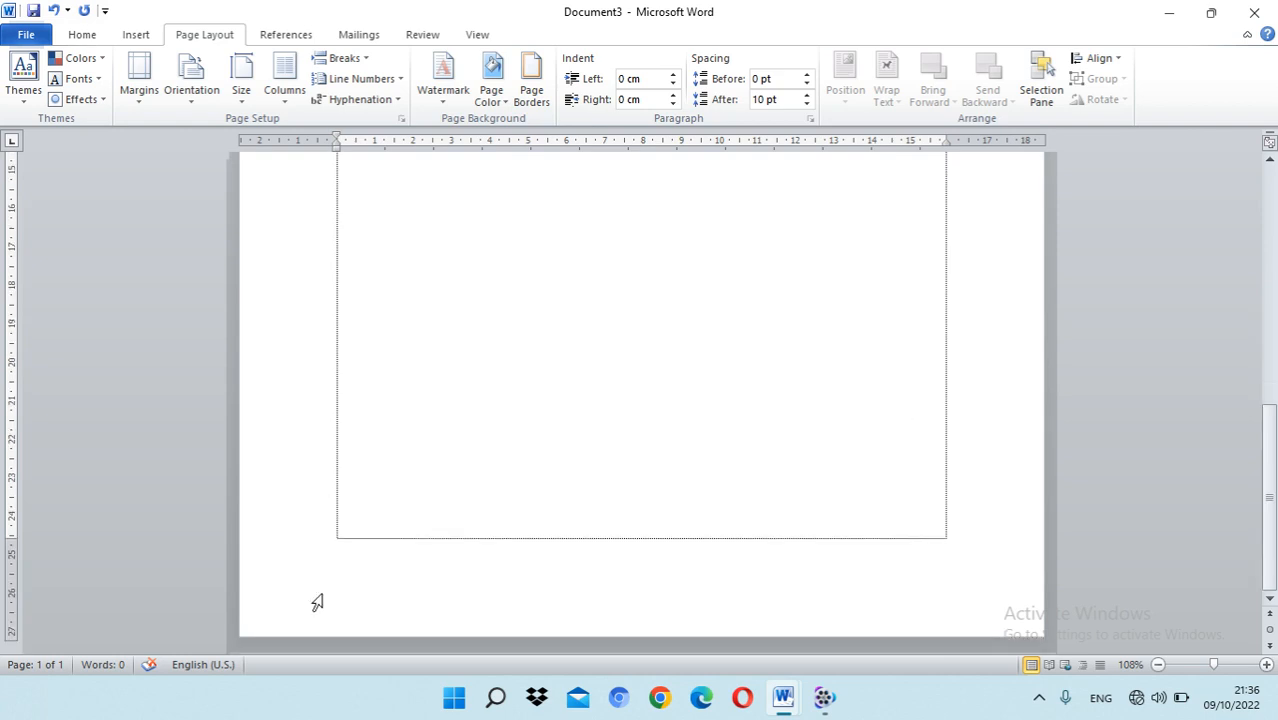
scroll(494, 491, up, 9)
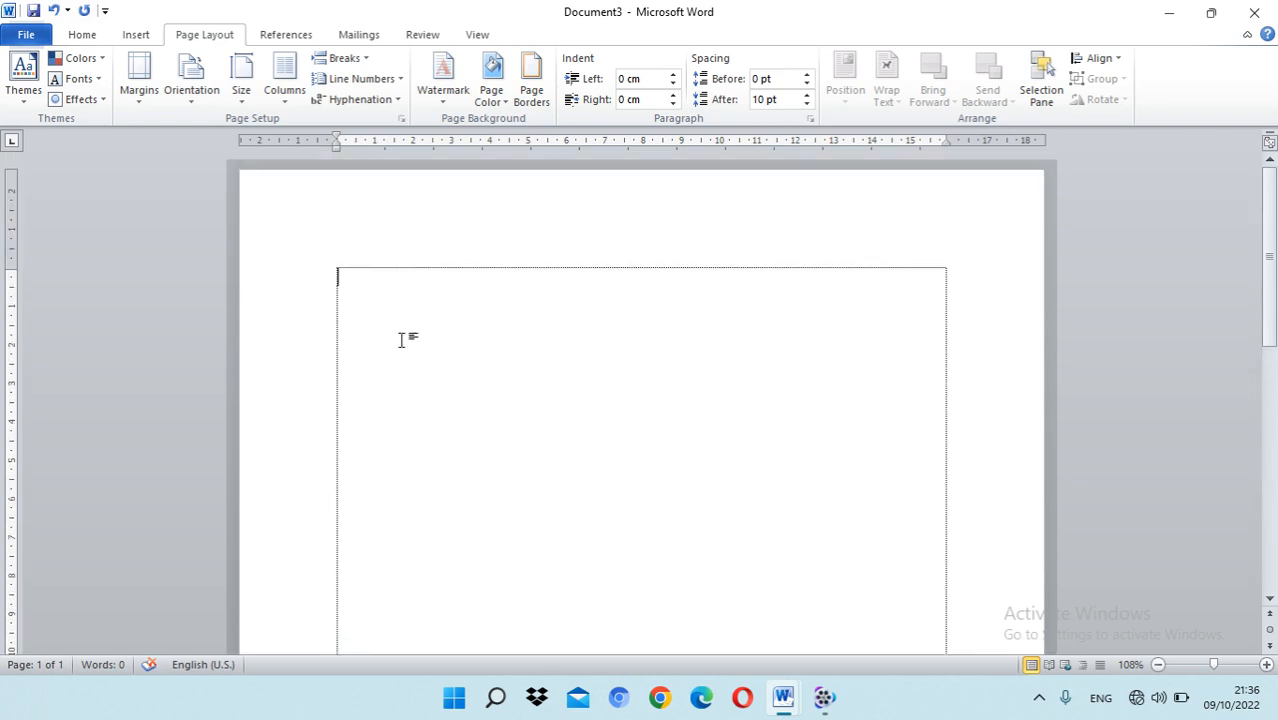
Step: Set both the top and left page margins to 4 cm in Page Setup
click(401, 119)
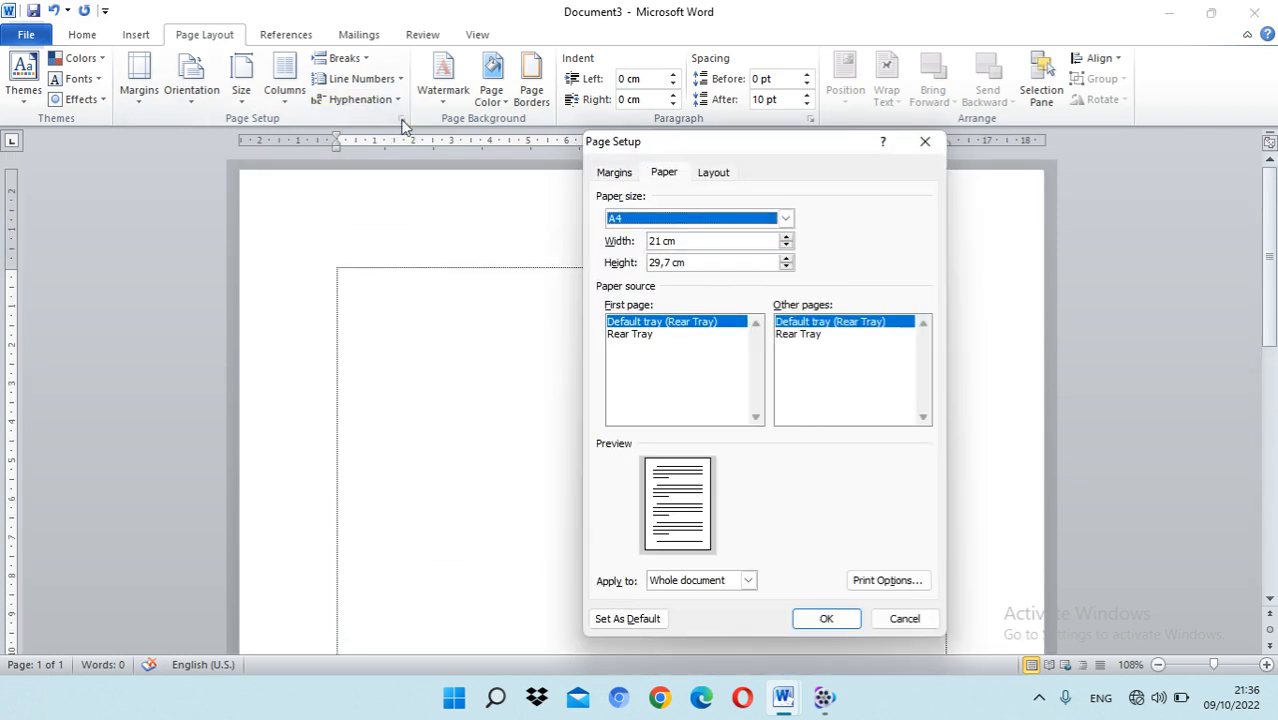
drag(664, 134, 836, 115)
click(776, 155)
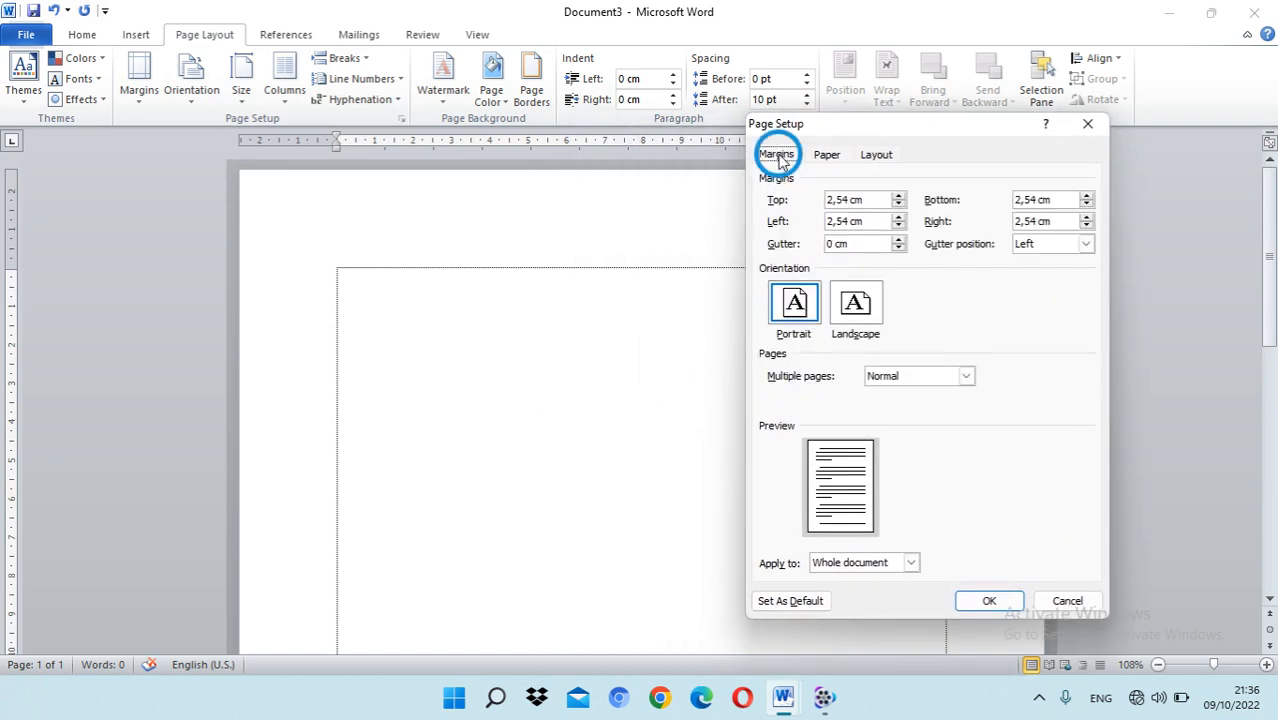
click(843, 200)
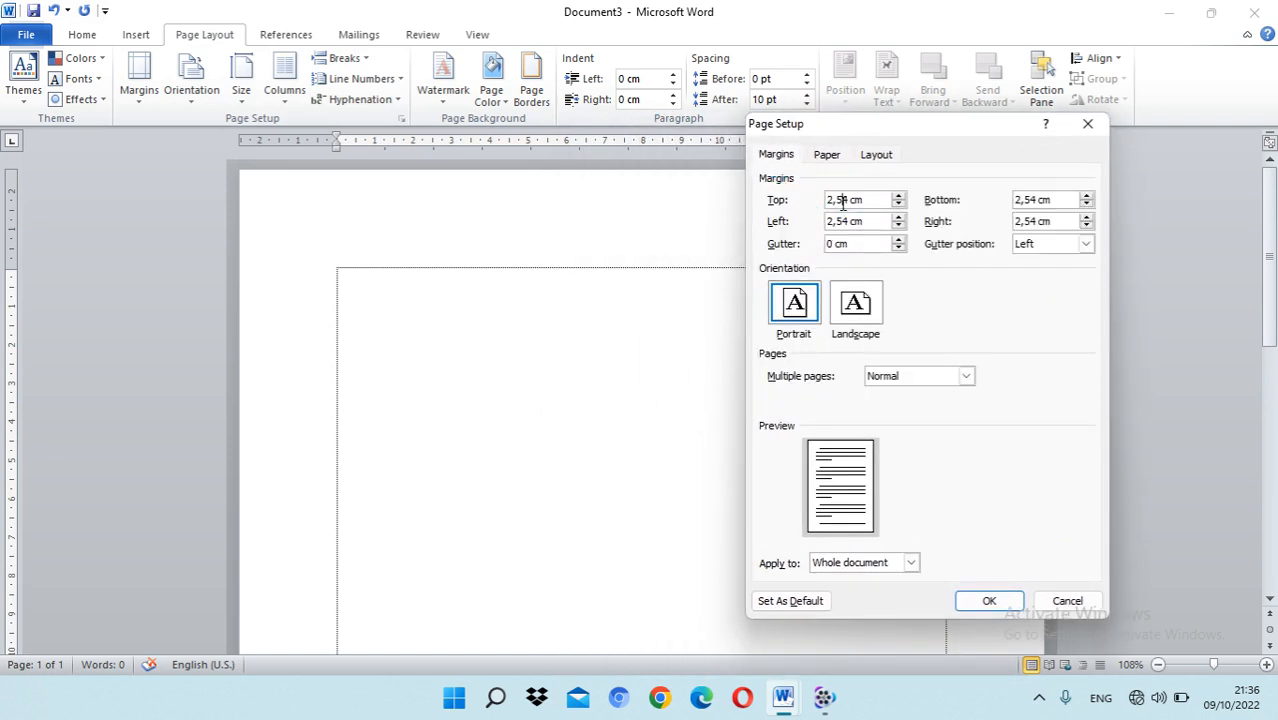
double_click(843, 200)
text(4)
click(838, 199)
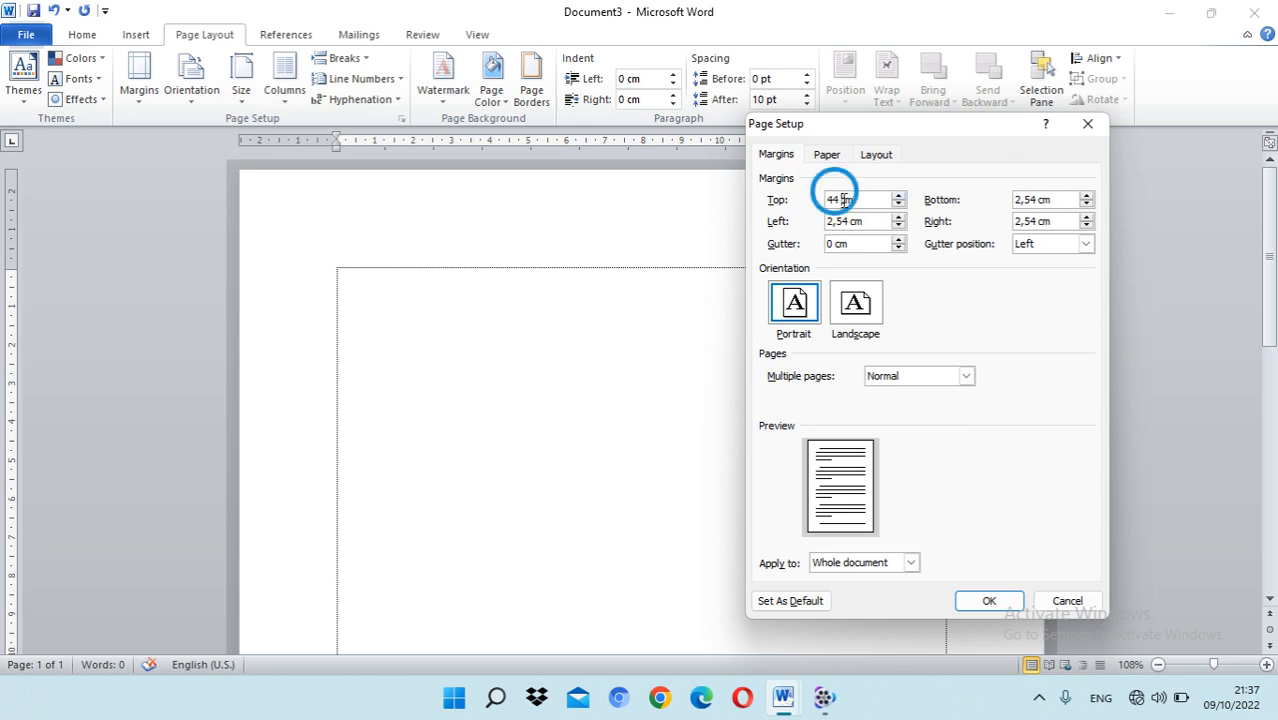
double_click(843, 221)
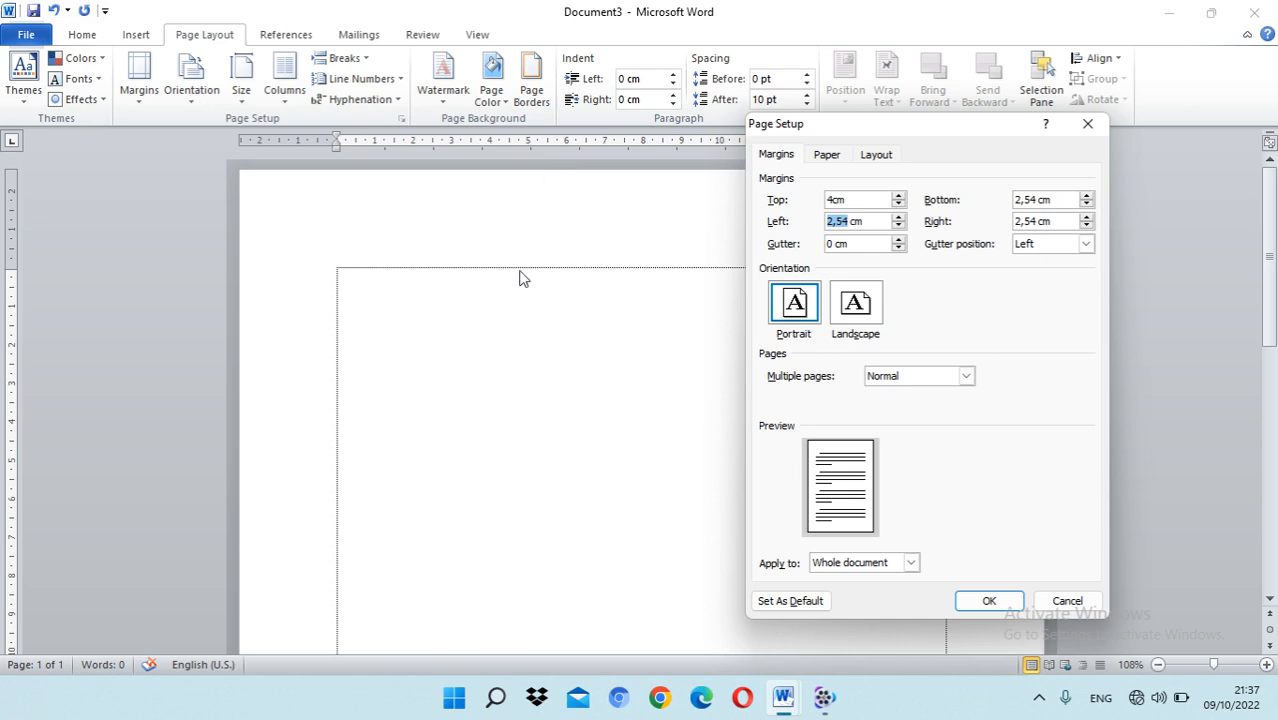
text(4)
Step: Set the bottom and right page margins to 3 cm and apply the page setup
drag(1036, 200, 1001, 200)
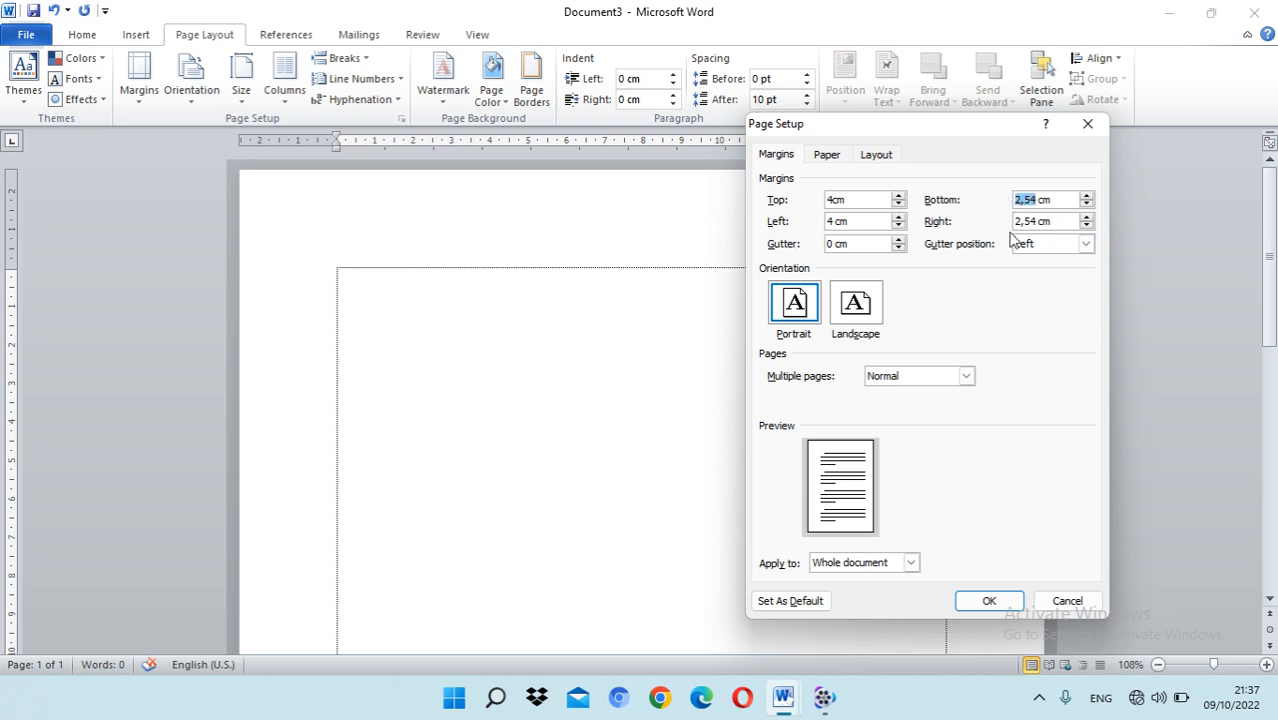
text(3)
drag(1040, 221, 1002, 221)
text(3)
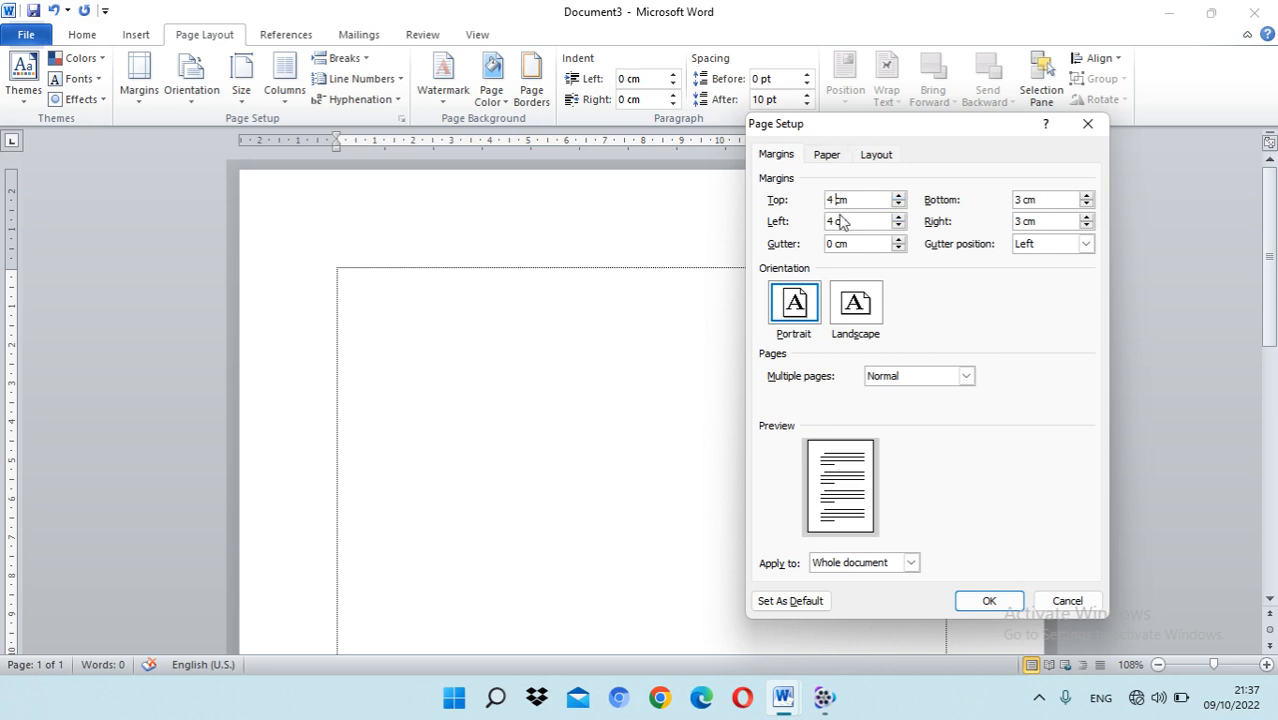
click(989, 601)
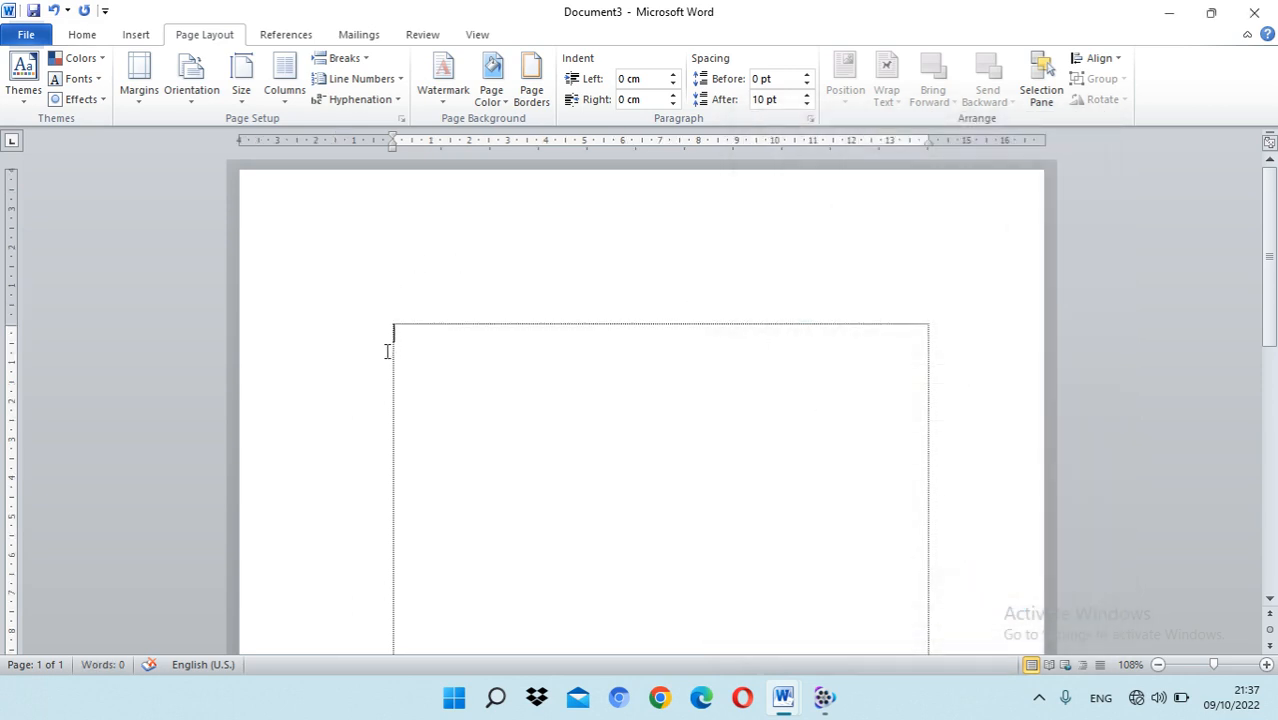
Step: Choose Centimeters as the measurement unit in the advanced Word options and review the other available units
click(30, 35)
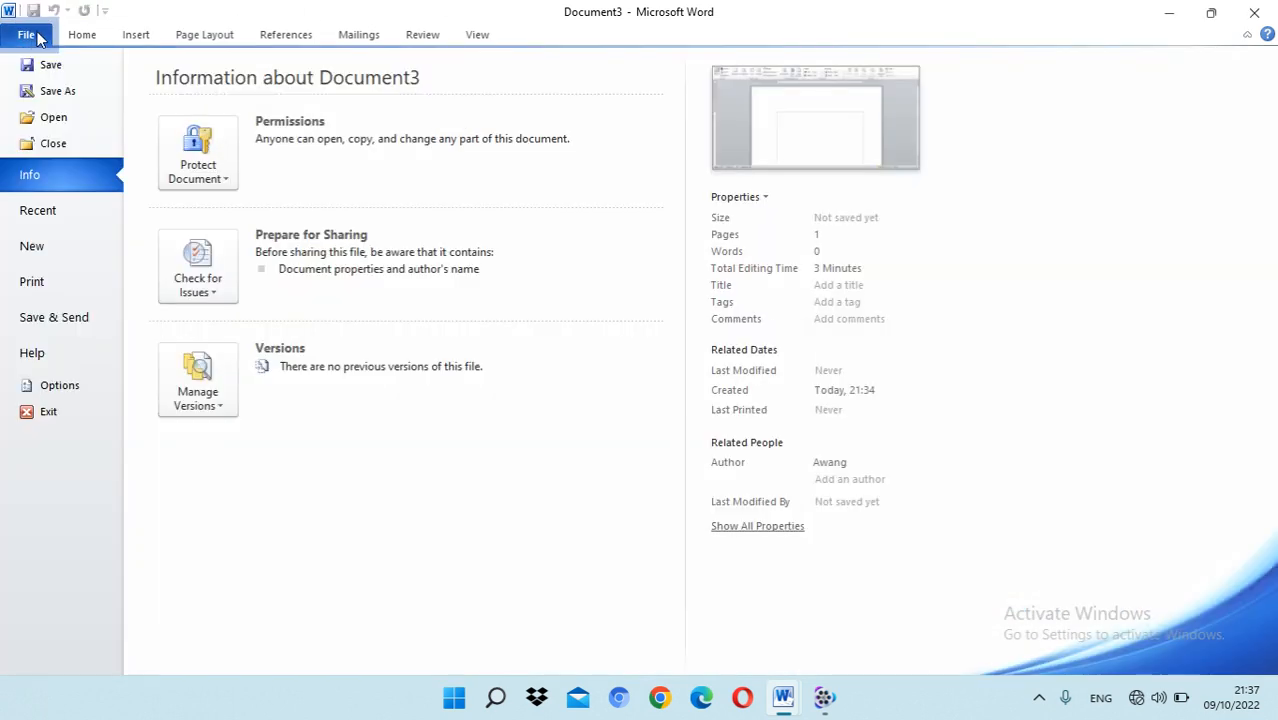
click(62, 388)
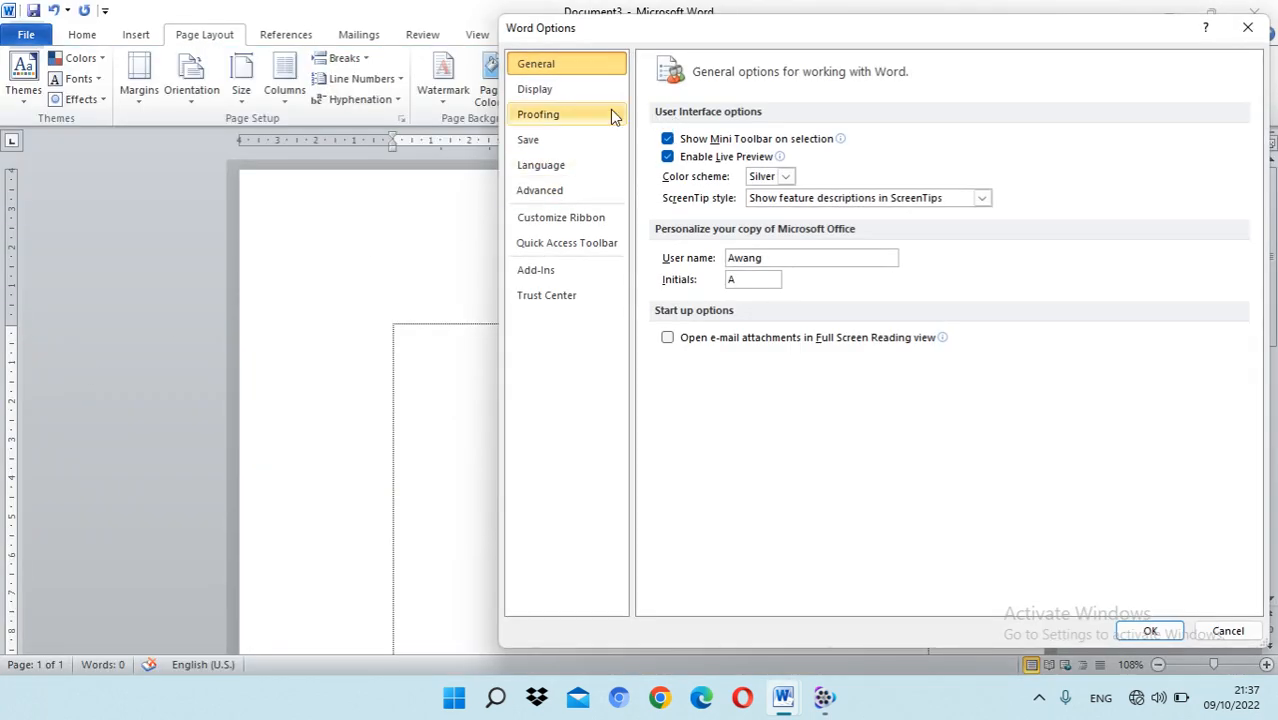
click(552, 95)
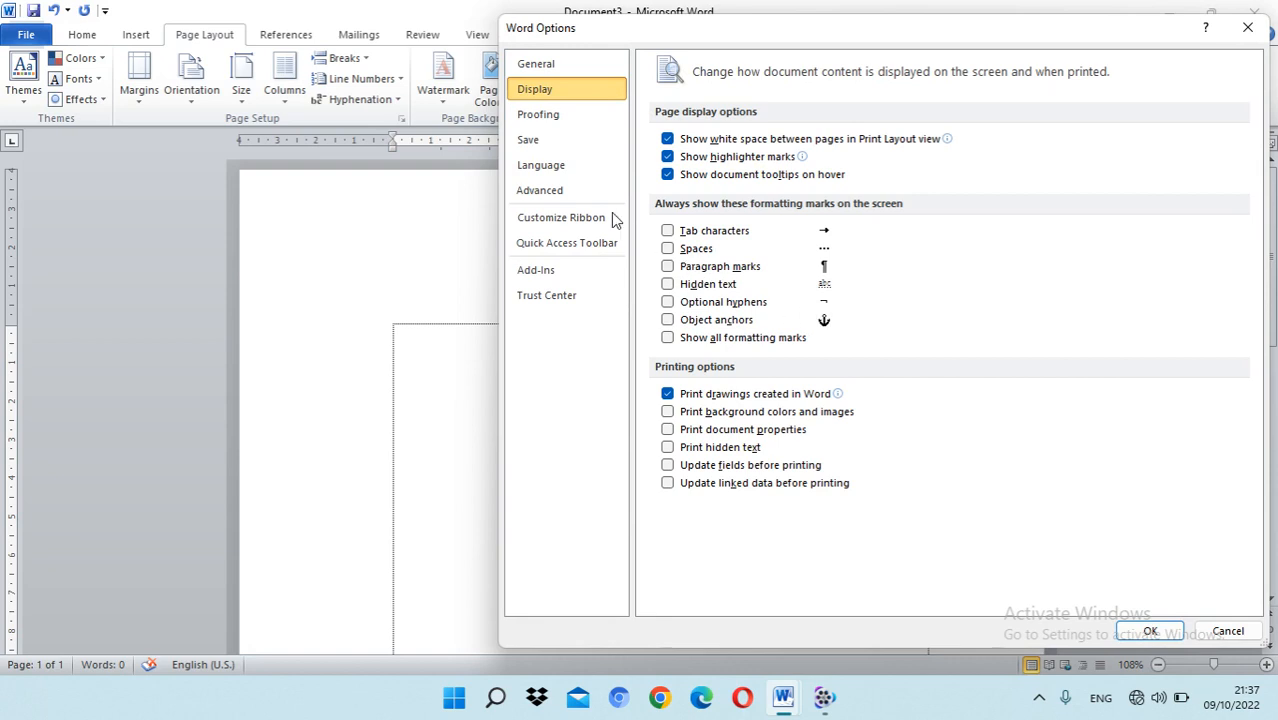
click(568, 193)
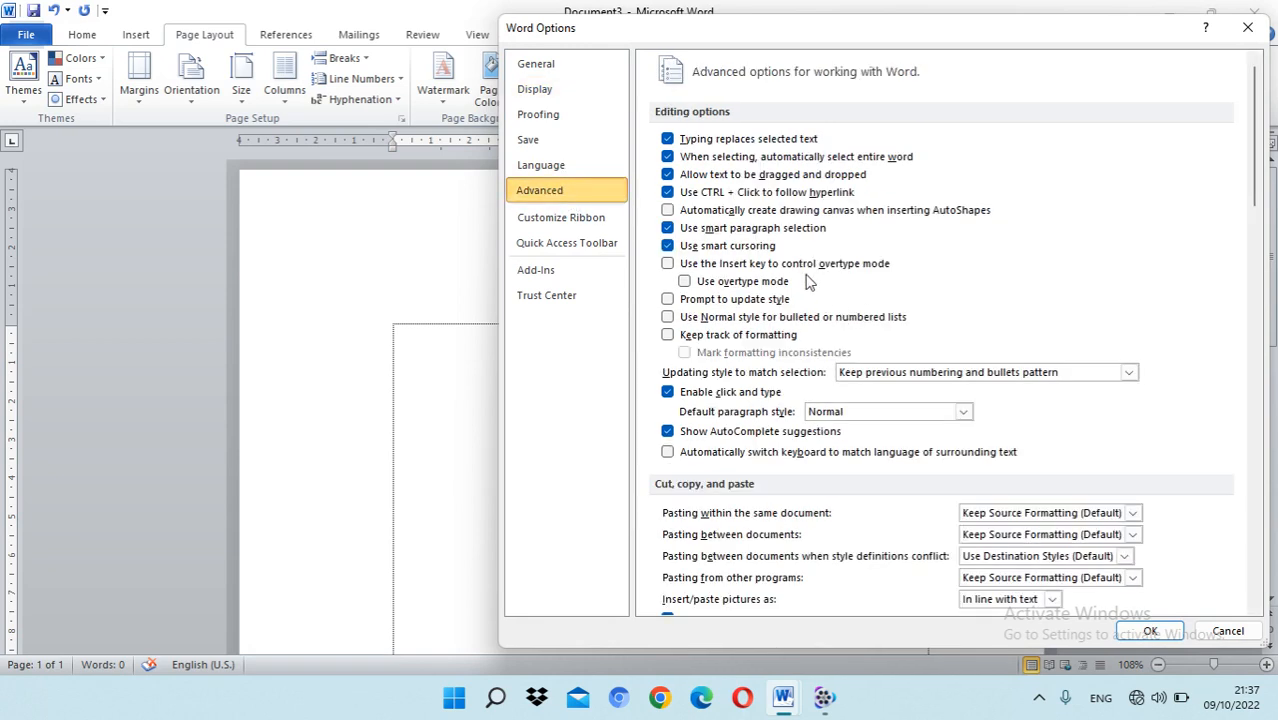
scroll(790, 270, down, 3)
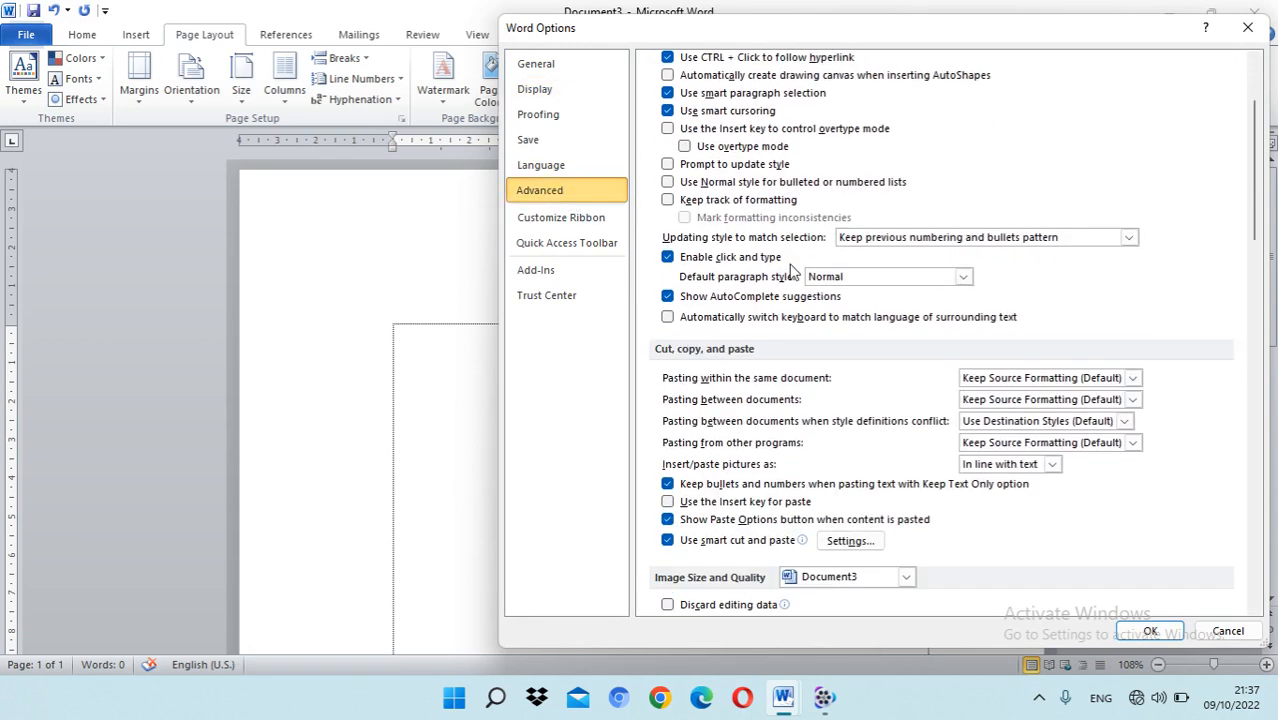
scroll(790, 270, down, 6)
scroll(793, 272, down, 5)
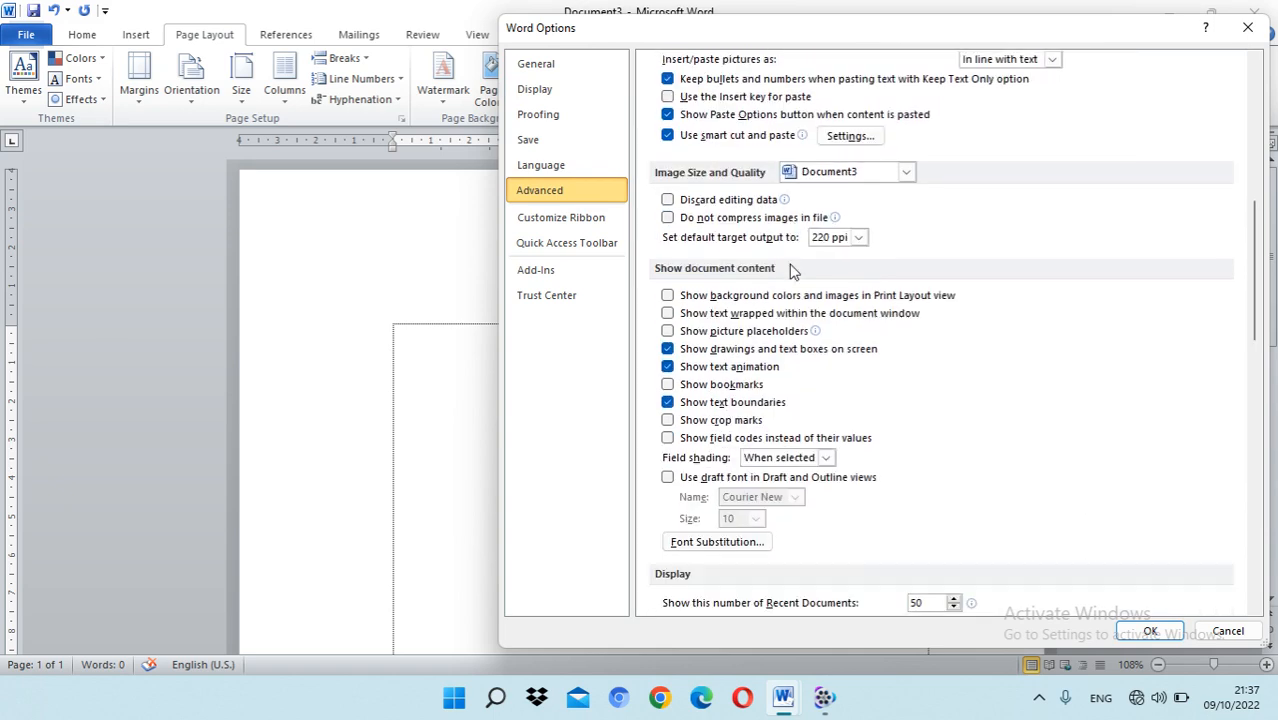
scroll(792, 272, down, 1)
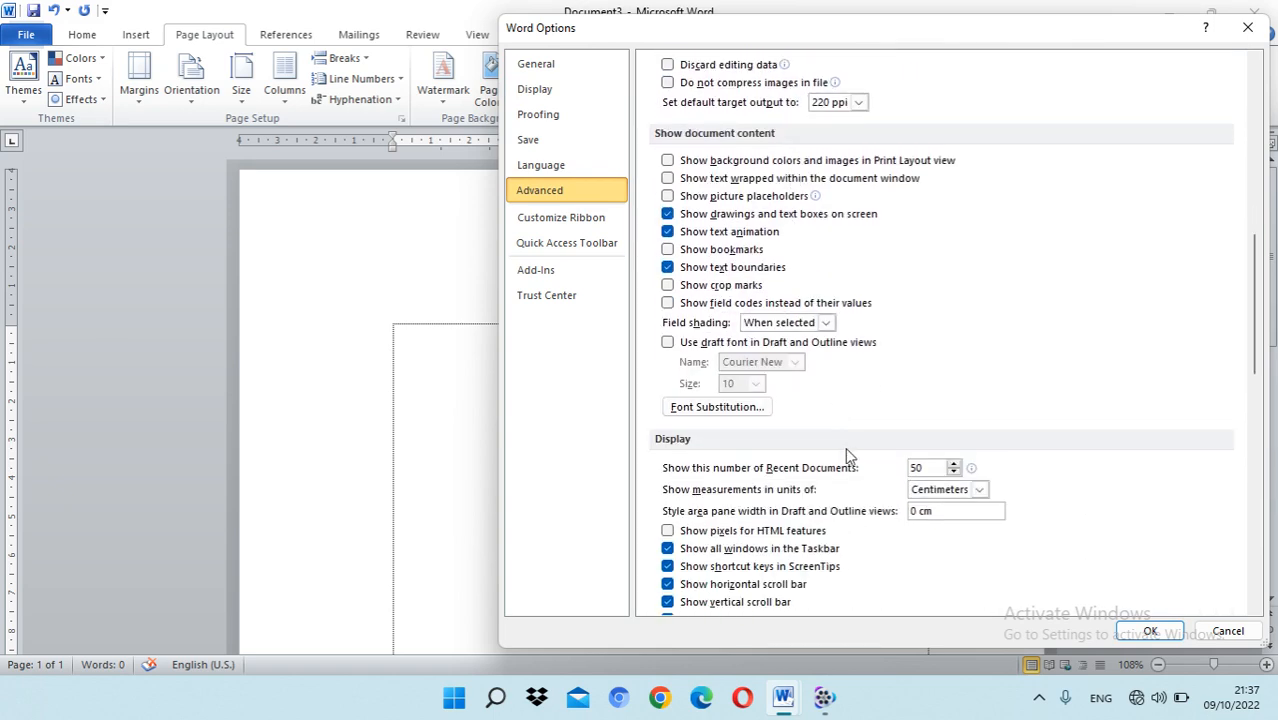
click(980, 490)
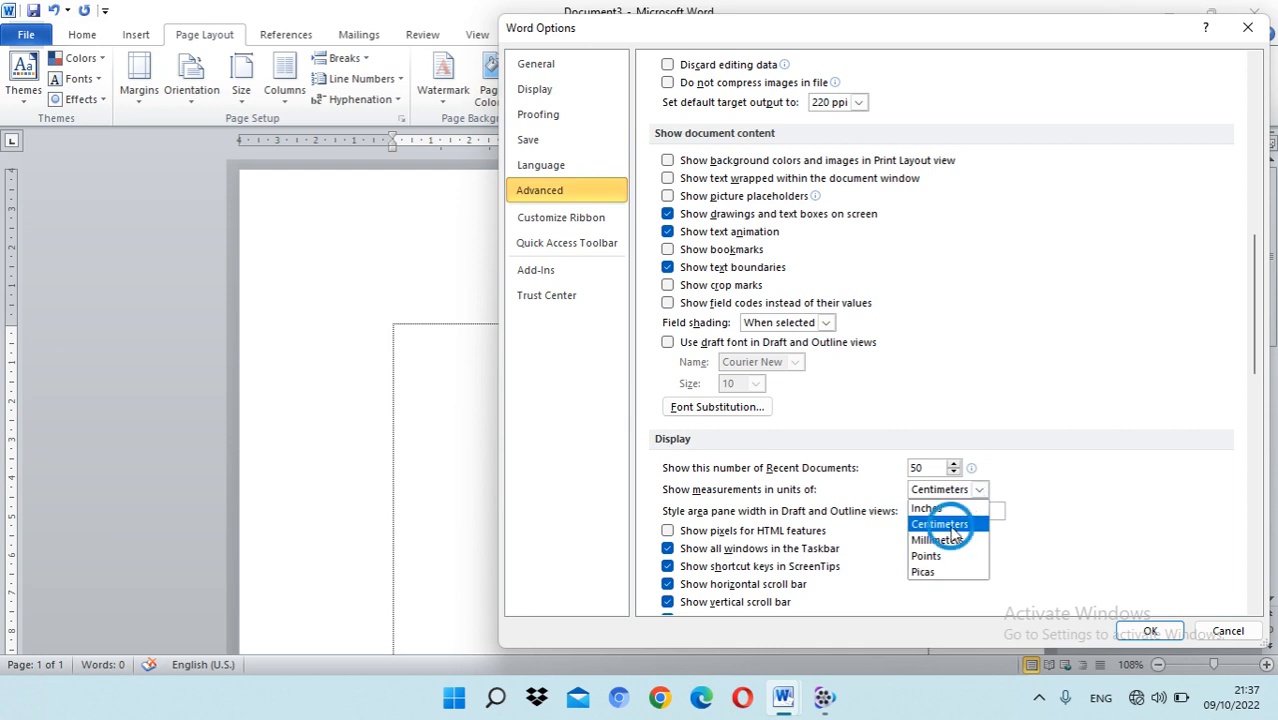
click(955, 524)
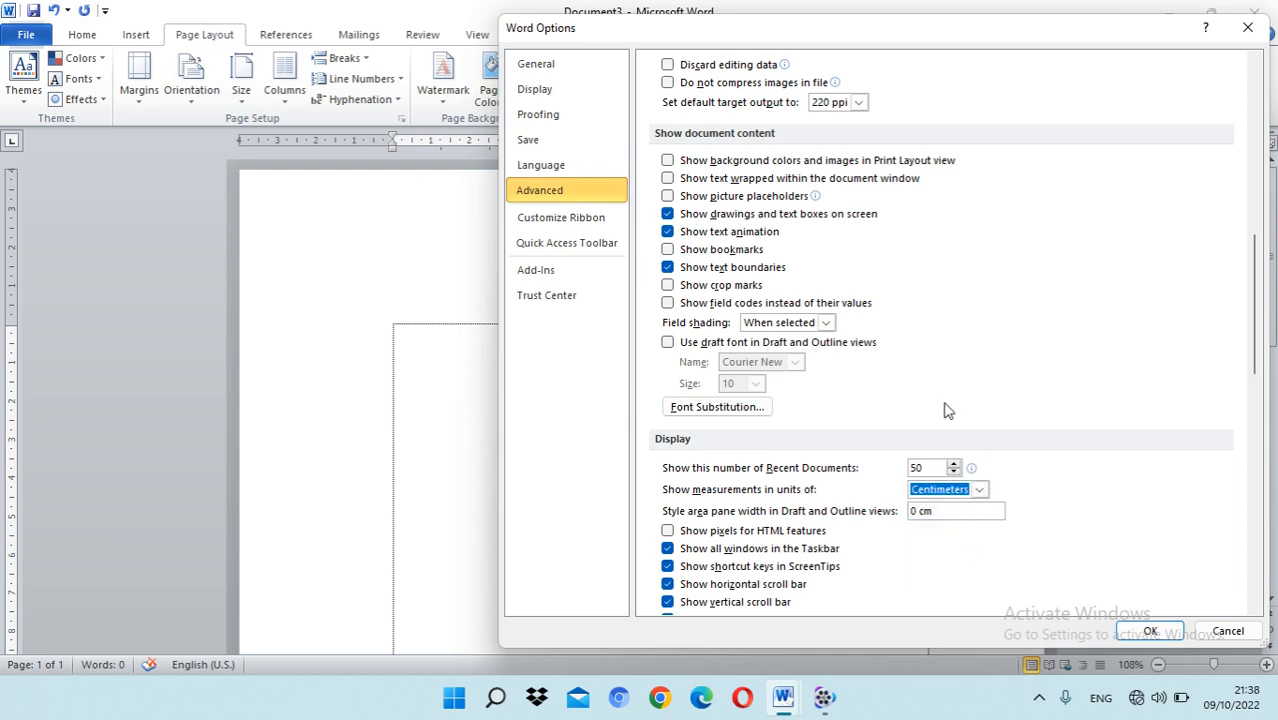
click(980, 490)
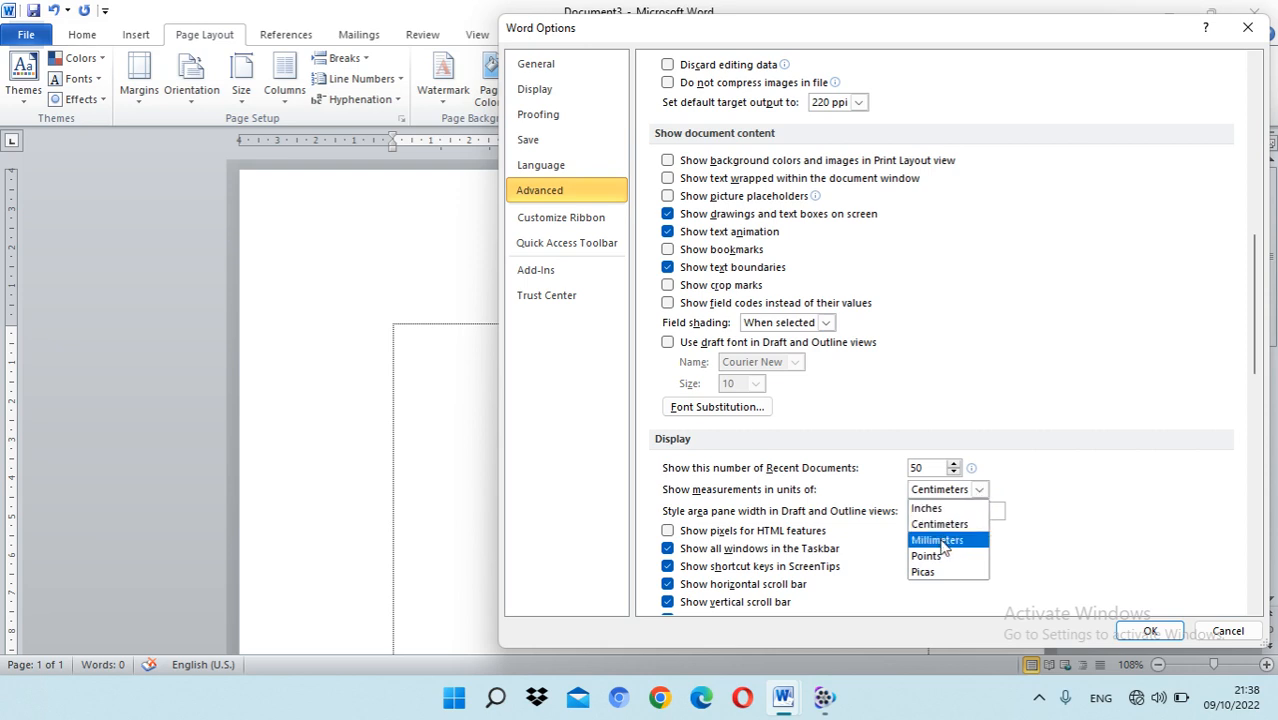
click(1093, 464)
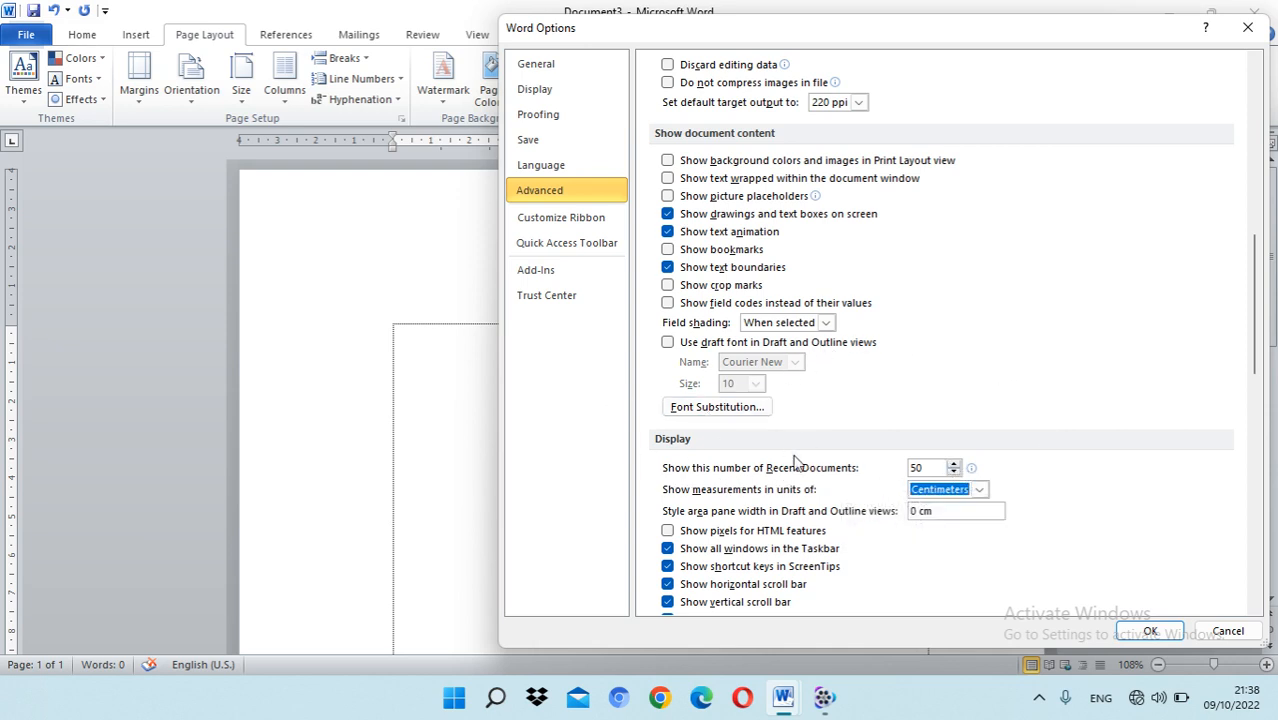
Step: Check the number of Recent Documents in the advanced display options and confirm the Word options
click(924, 467)
double_click(920, 467)
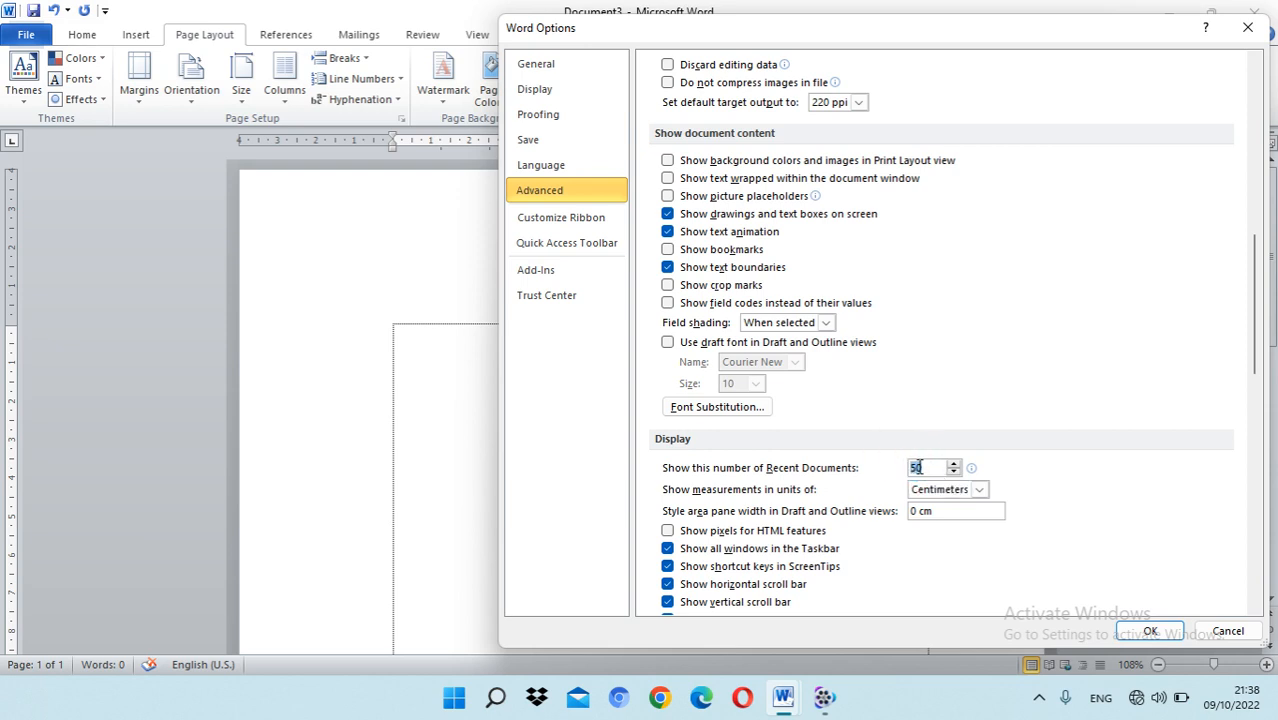
click(928, 468)
click(954, 464)
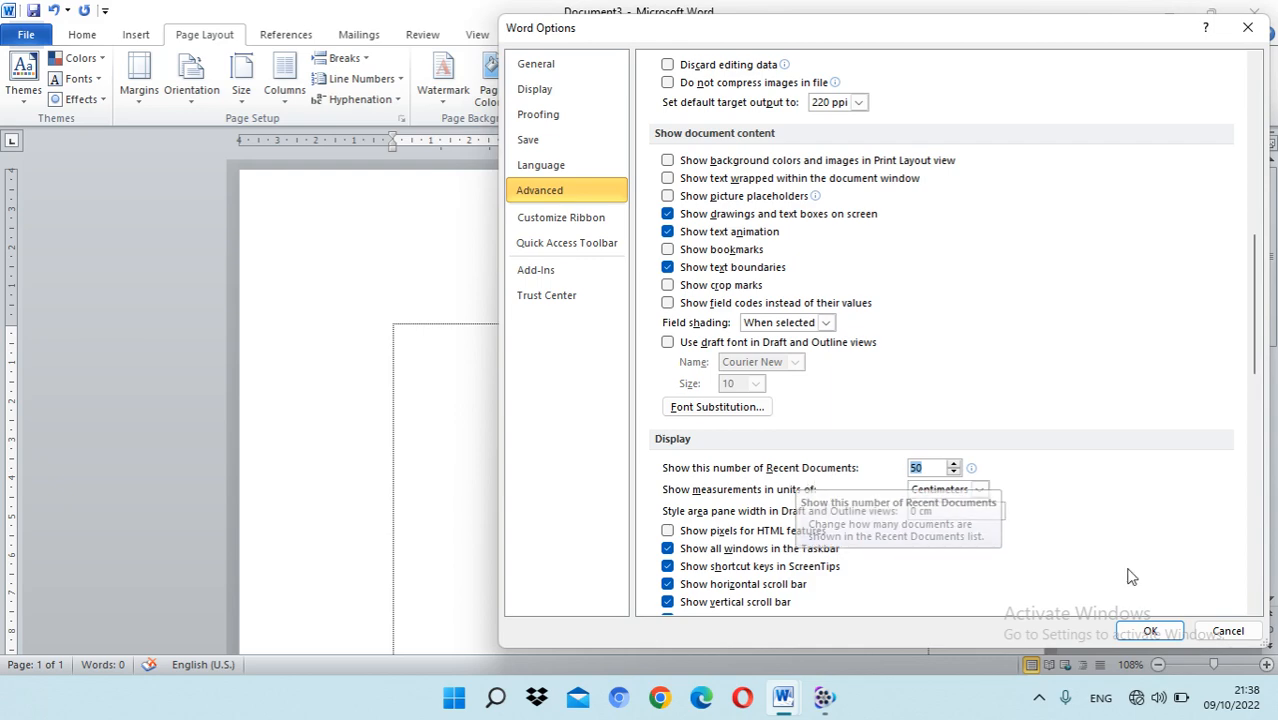
click(1158, 635)
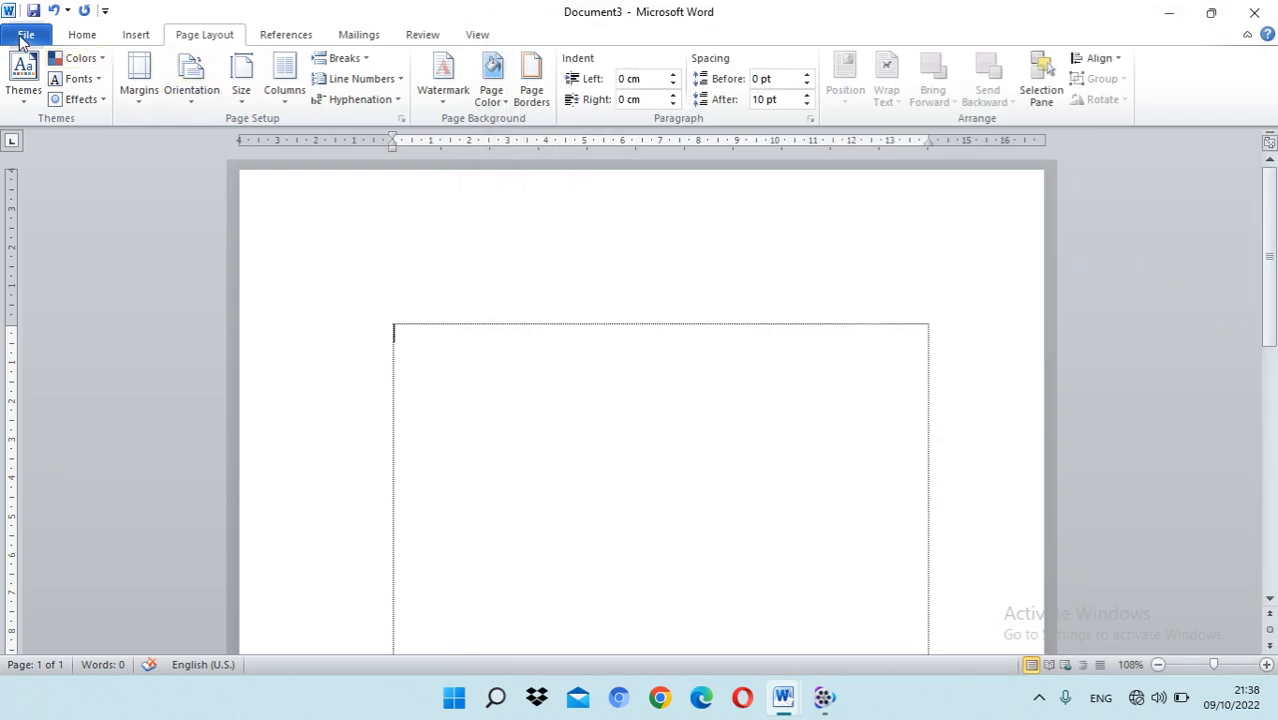
Step: View the list of recent documents and places, and return to the blank document
click(26, 34)
click(38, 210)
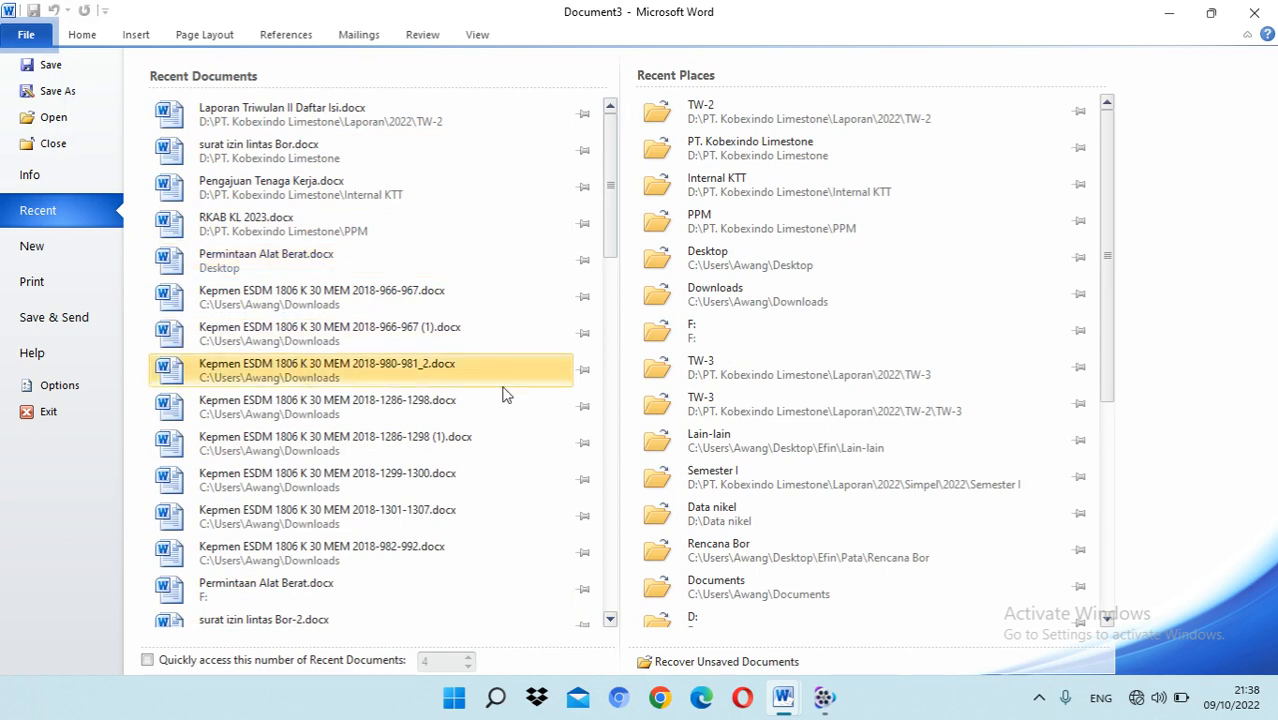
click(82, 36)
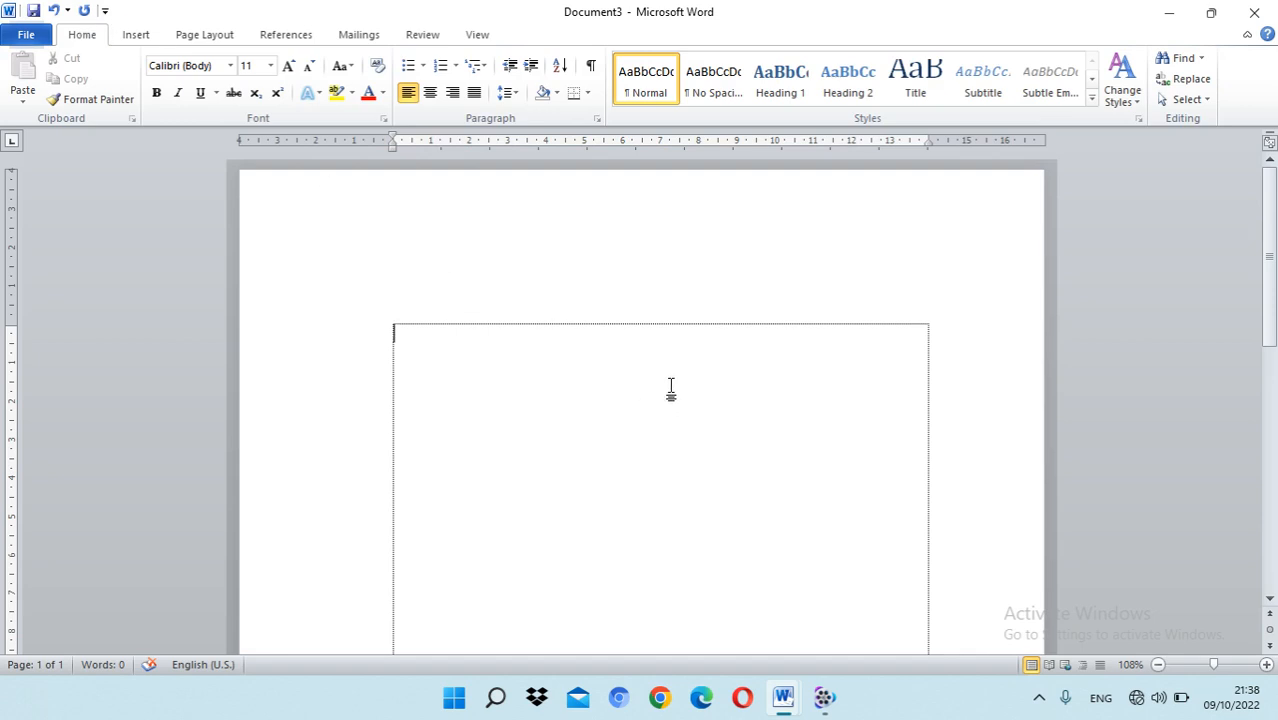
scroll(671, 390, down, 4)
scroll(662, 331, up, 3)
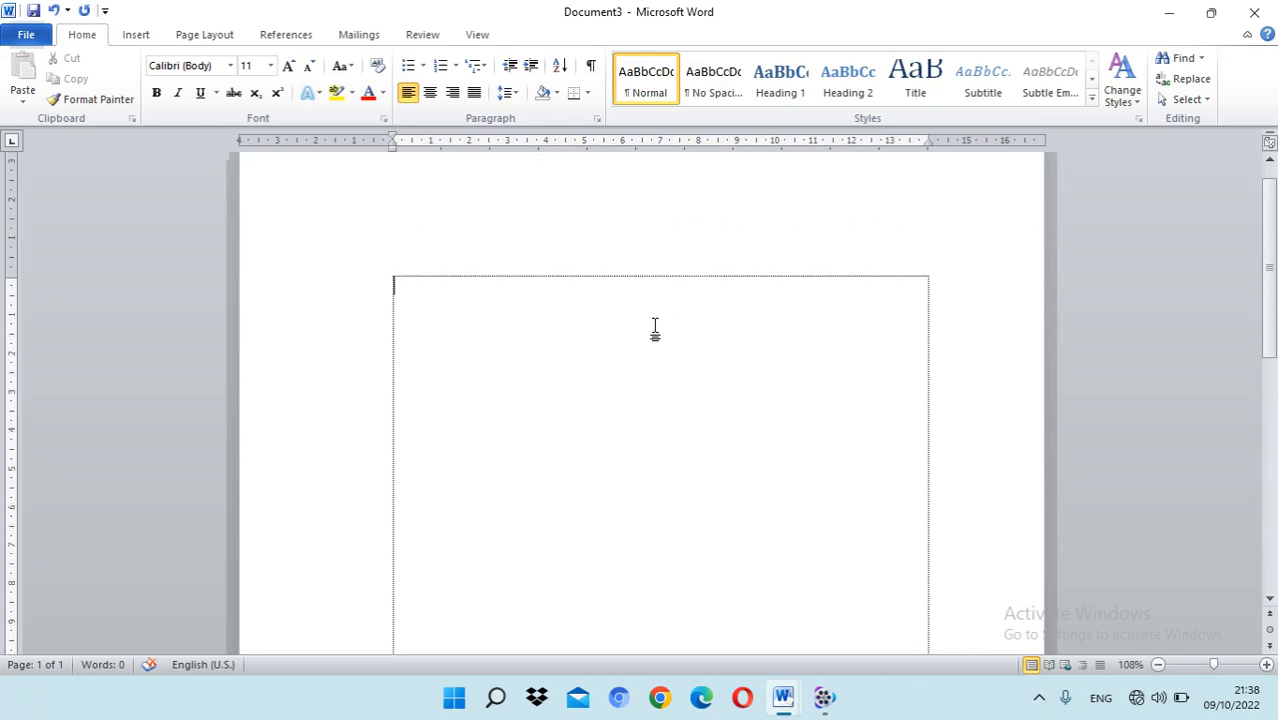
scroll(590, 340, up, 1)
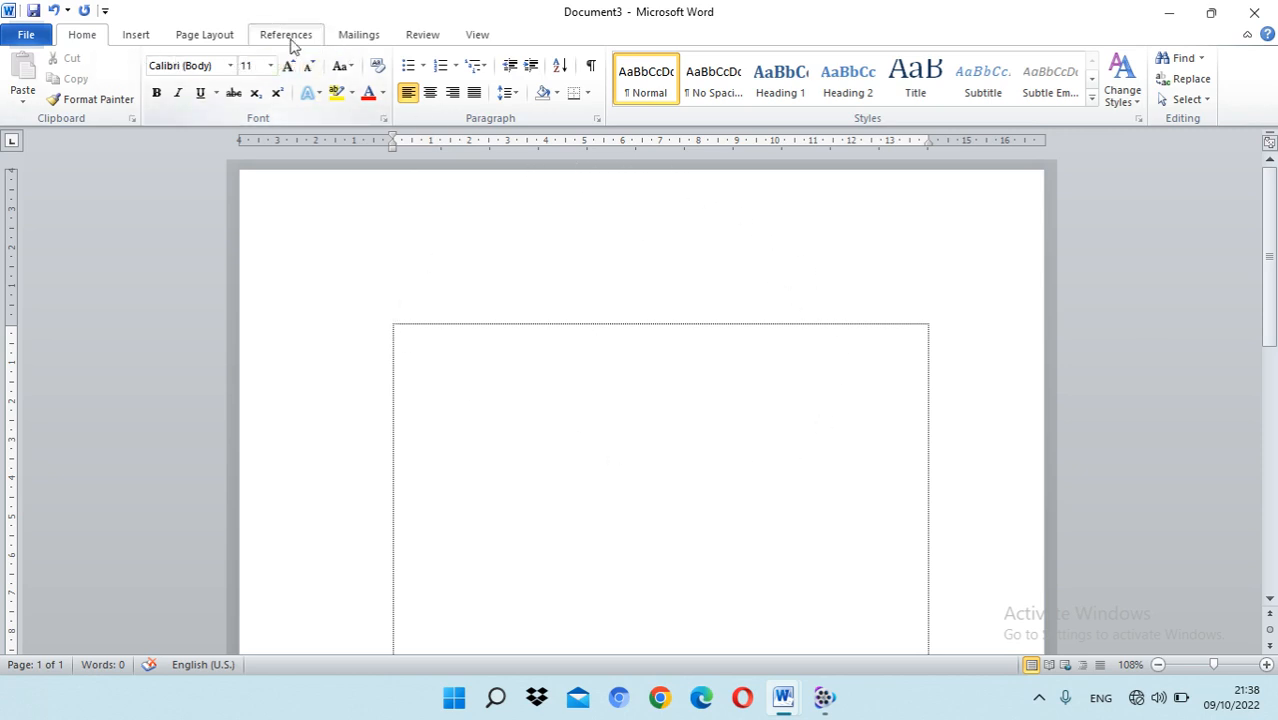
click(133, 35)
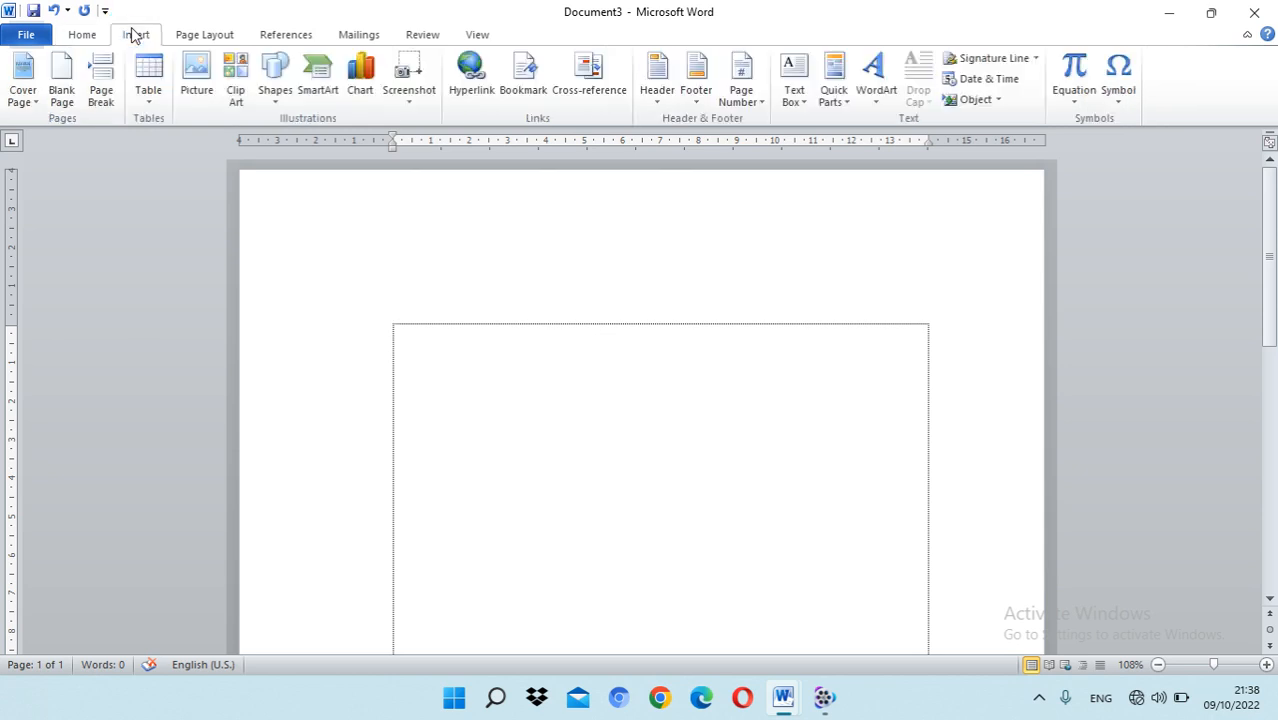
click(85, 38)
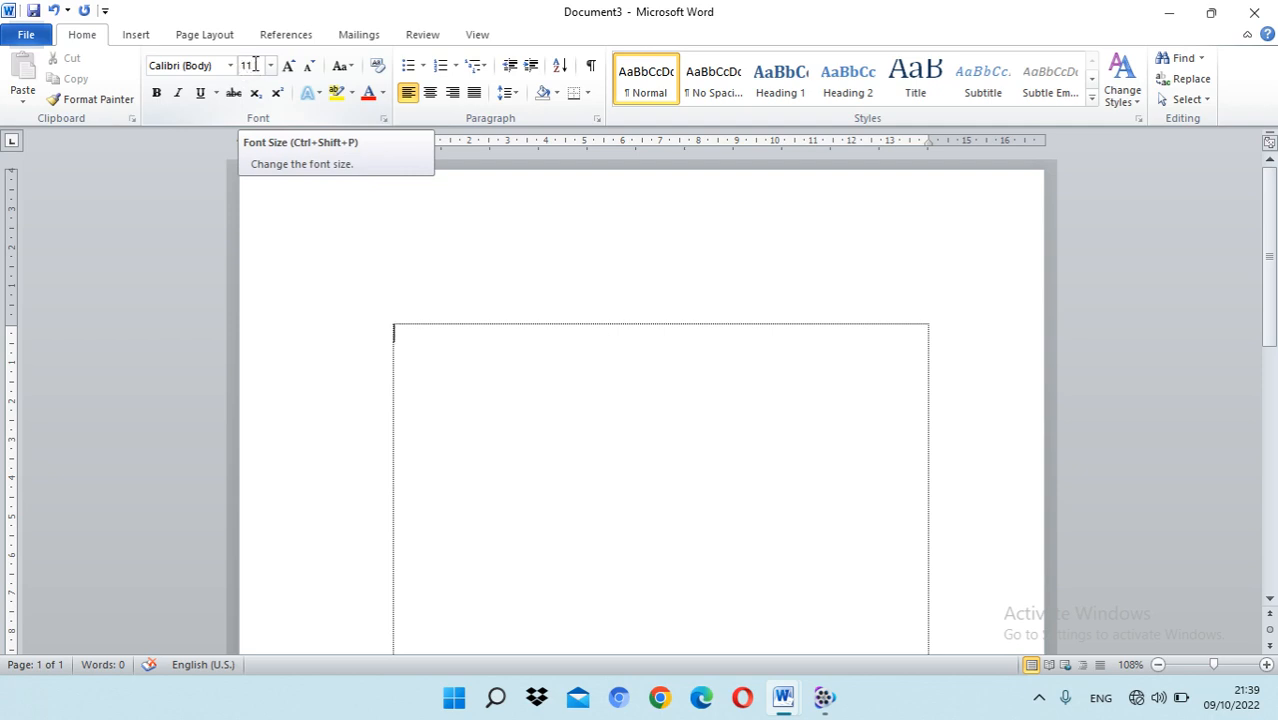
Step: Choose Times New Roman, Regular, size 12 in the Font dialog
click(384, 118)
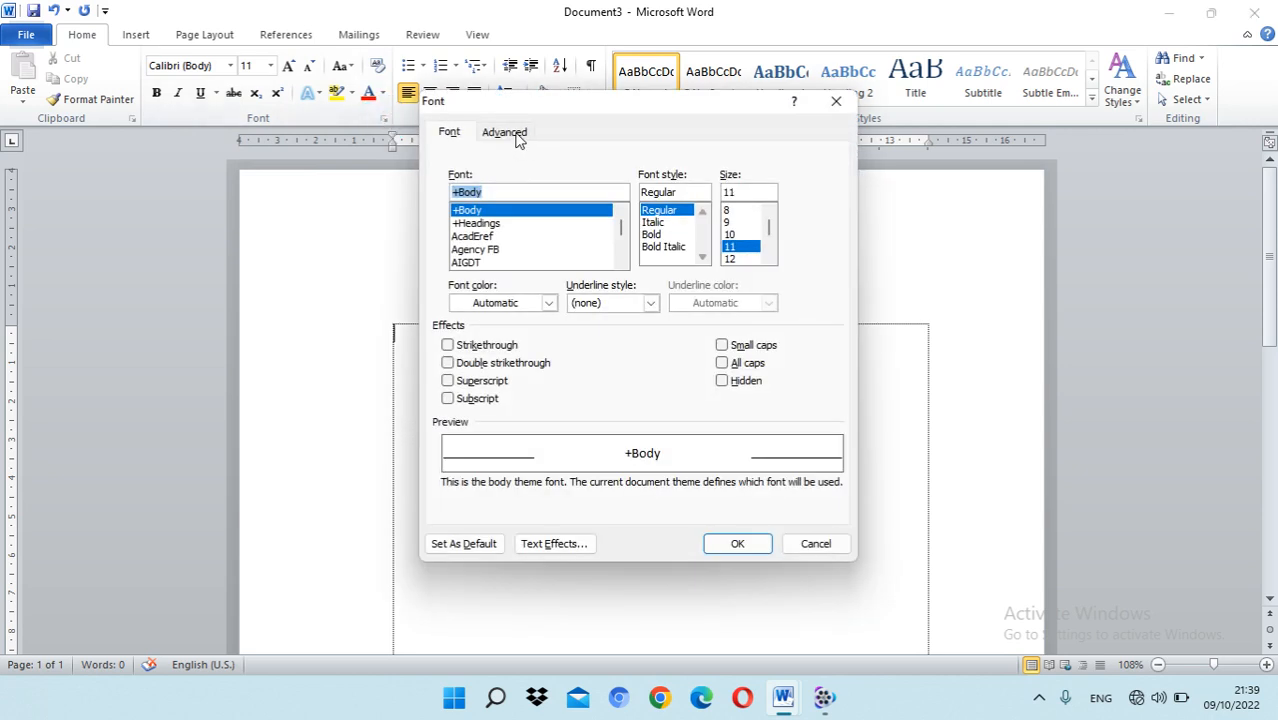
click(730, 259)
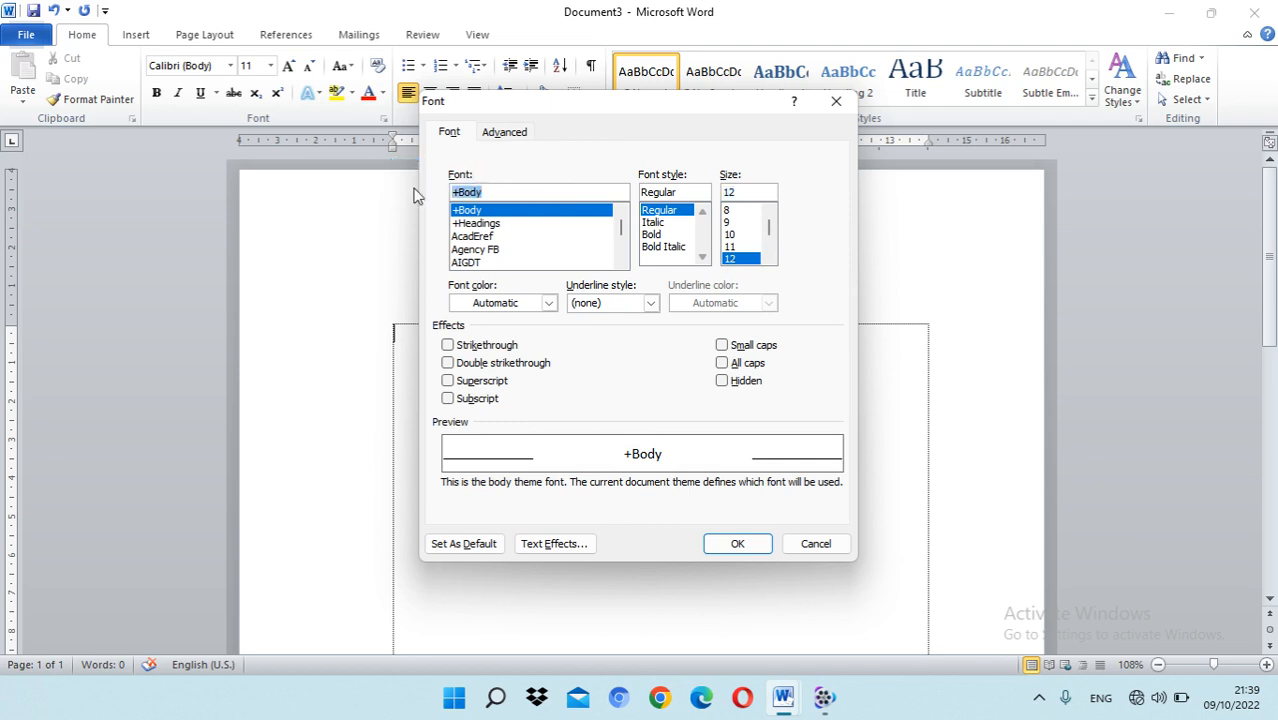
text(time)
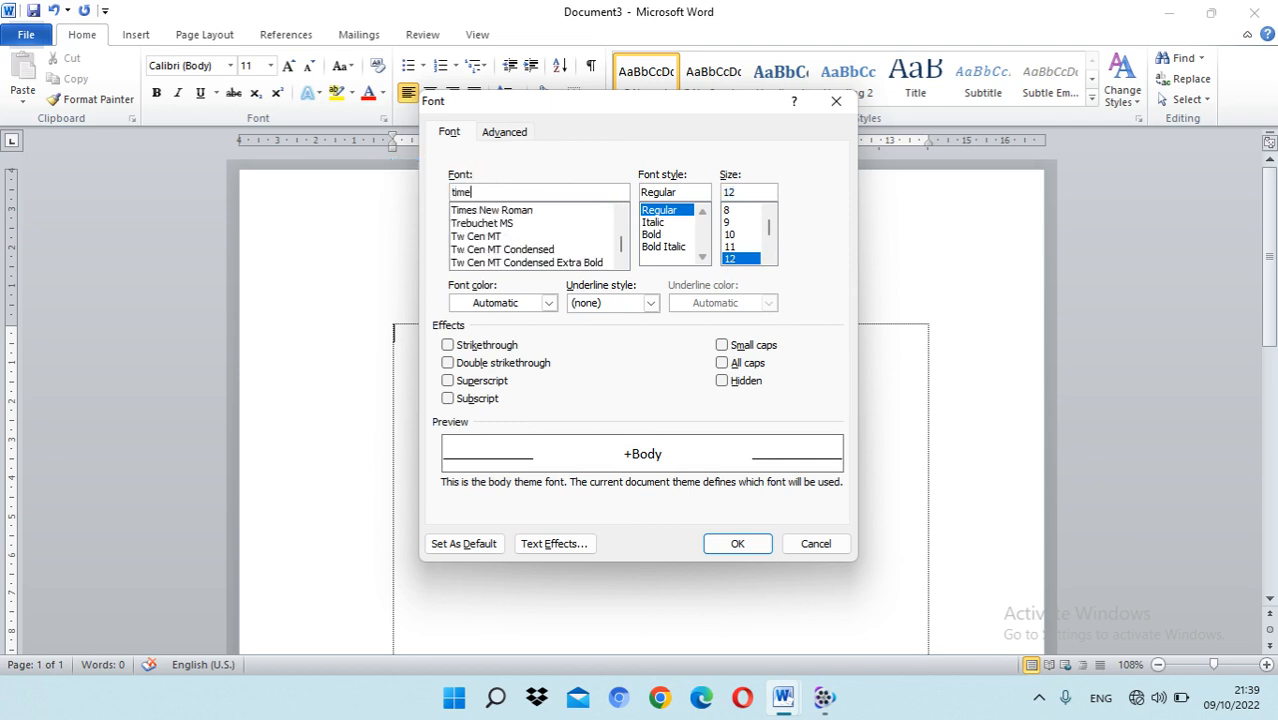
click(469, 212)
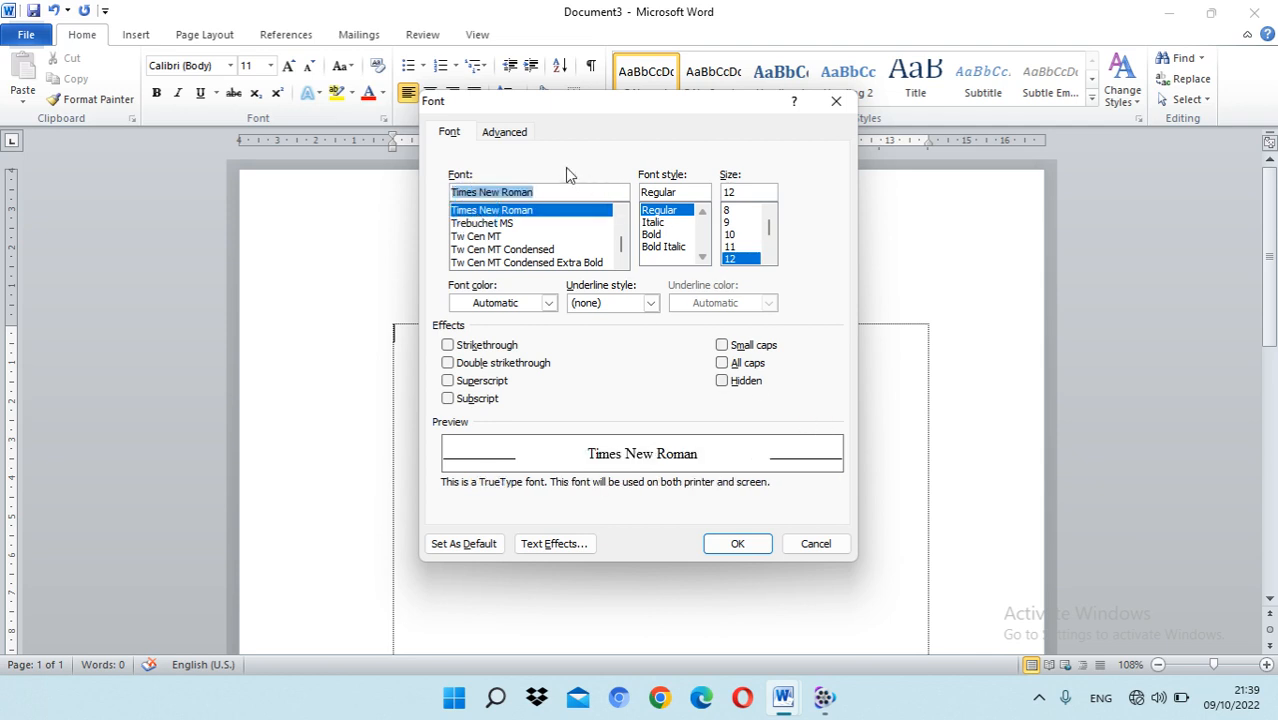
drag(546, 112, 792, 58)
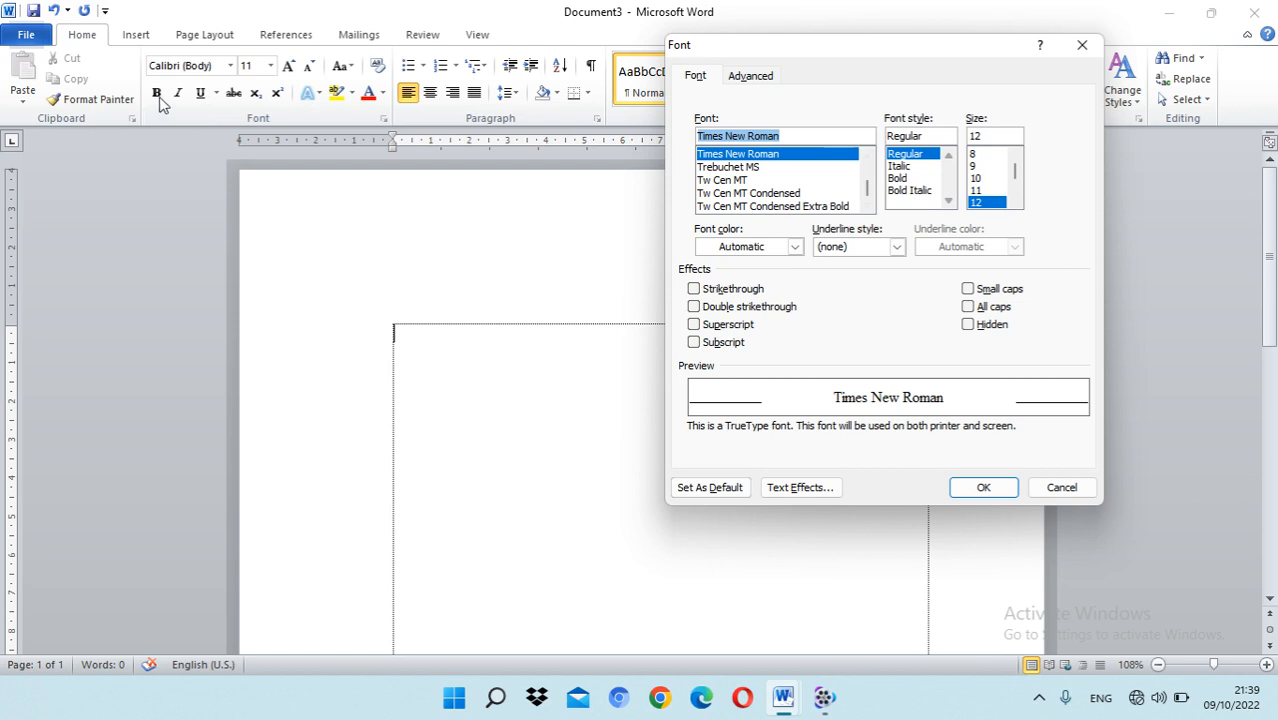
click(947, 202)
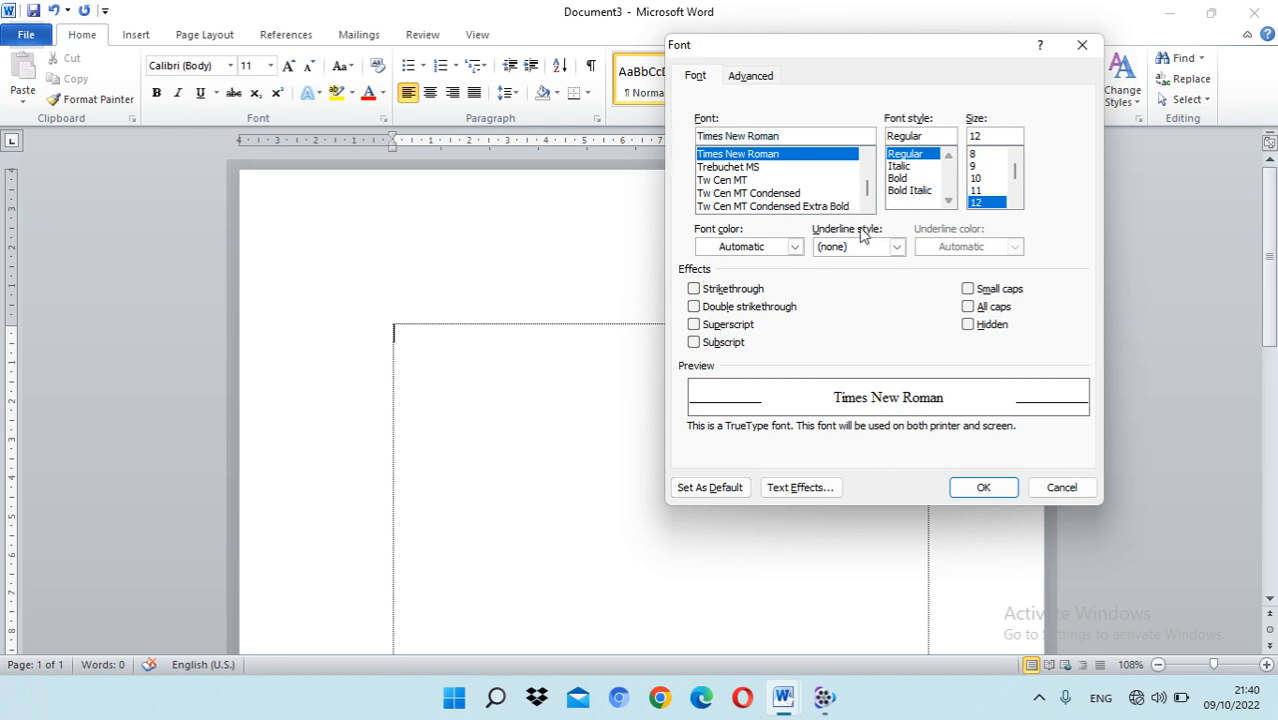
Step: Set the chosen font as the default for this document only and confirm it
click(730, 490)
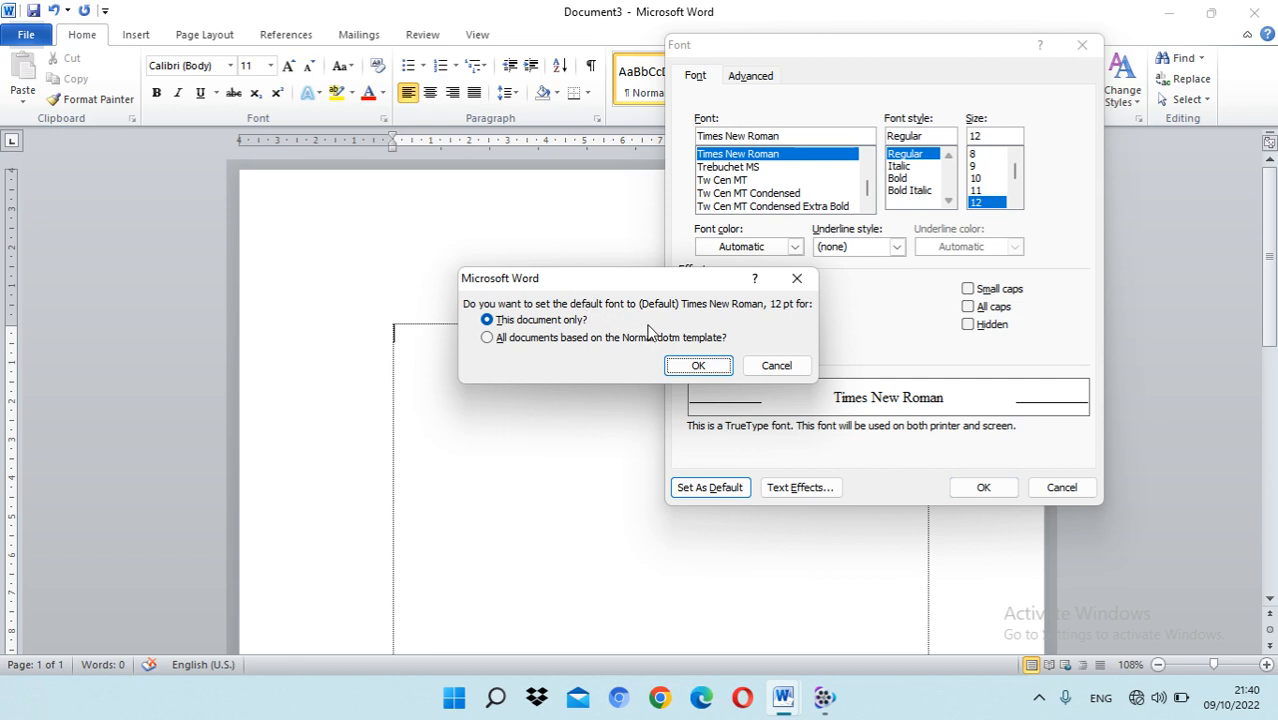
click(516, 340)
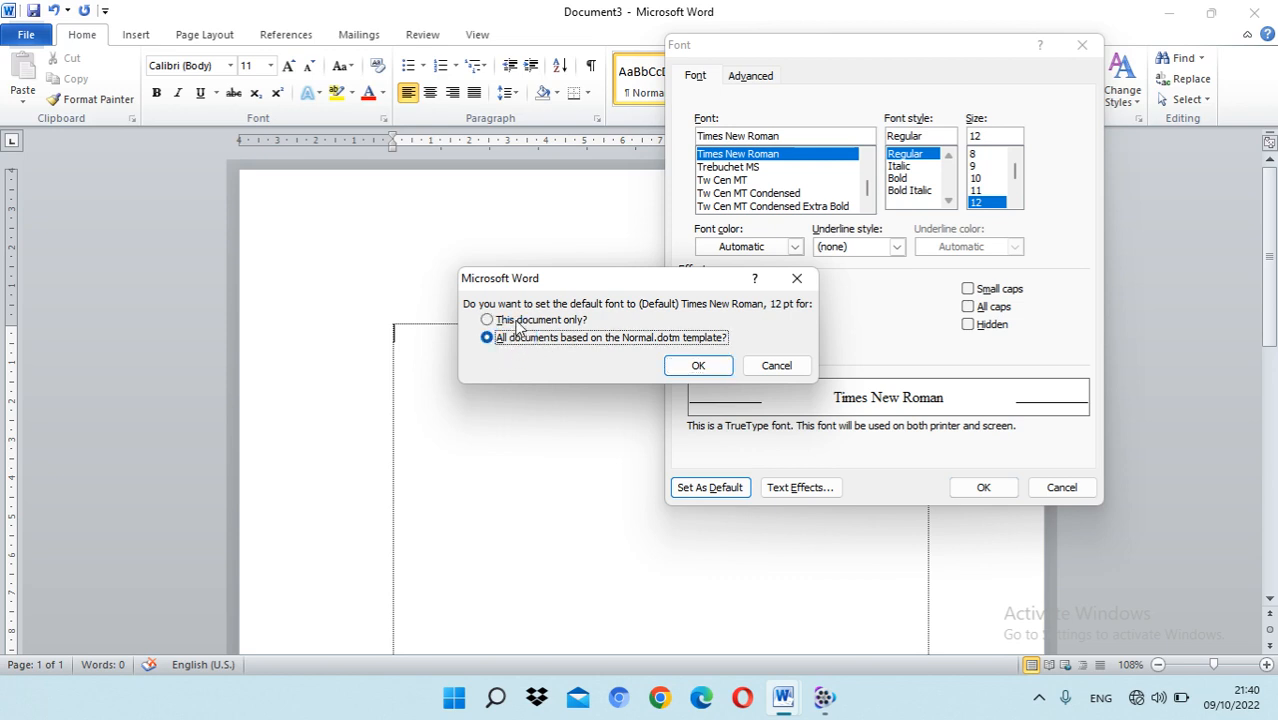
click(571, 322)
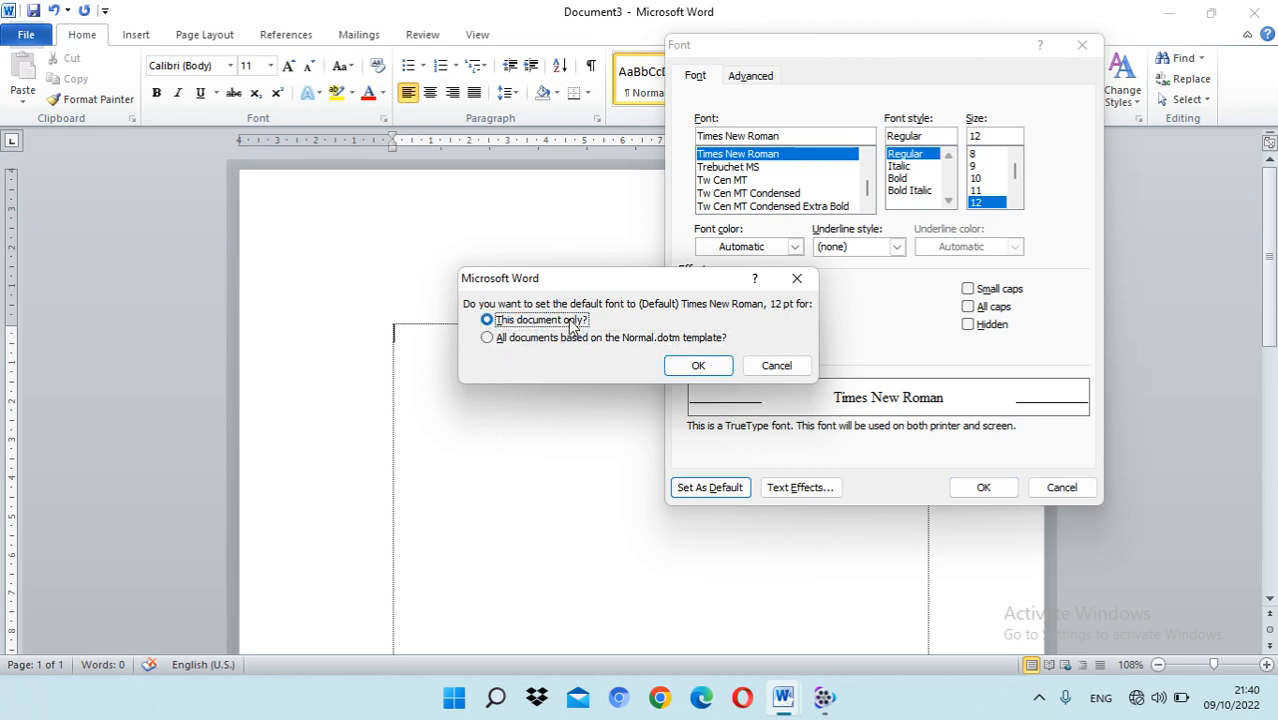
click(716, 366)
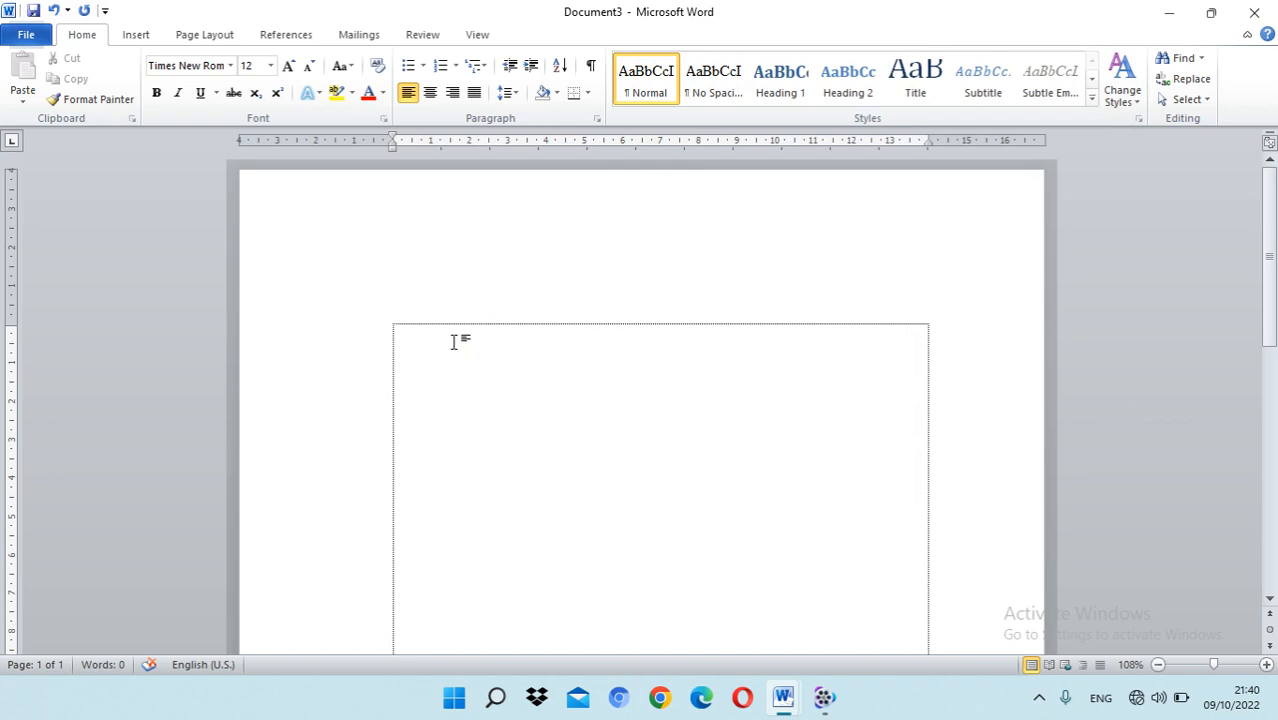
Step: Write "Darimanakah datangnya cinta, cinta datang dari mata turun ke hati" on the first line of the document
scroll(465, 345, down, 3)
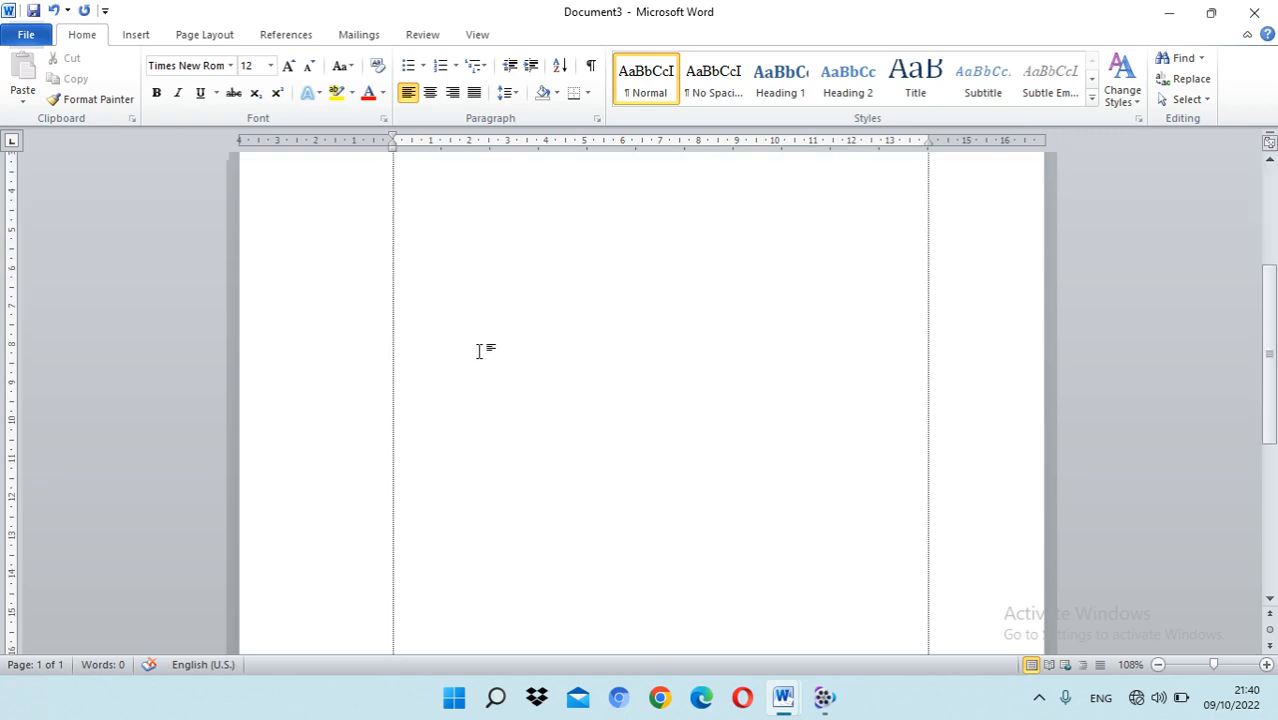
scroll(479, 350, up, 2)
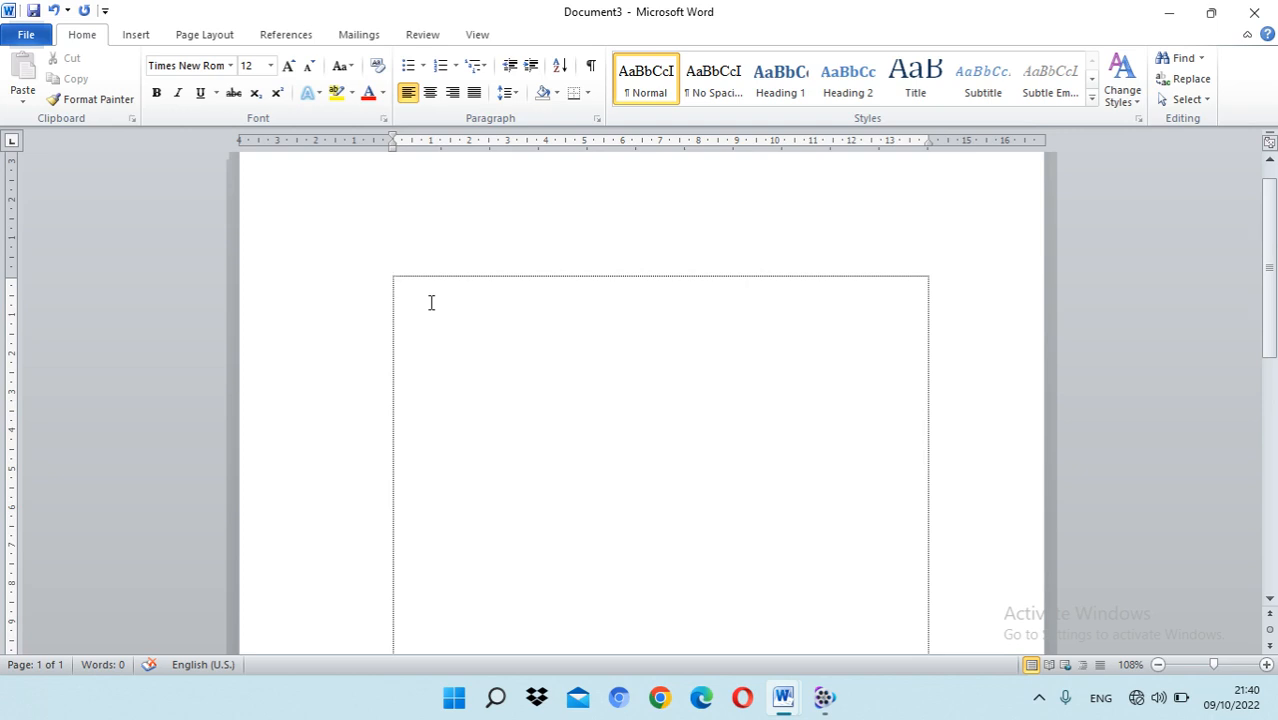
text(darimanakah data)
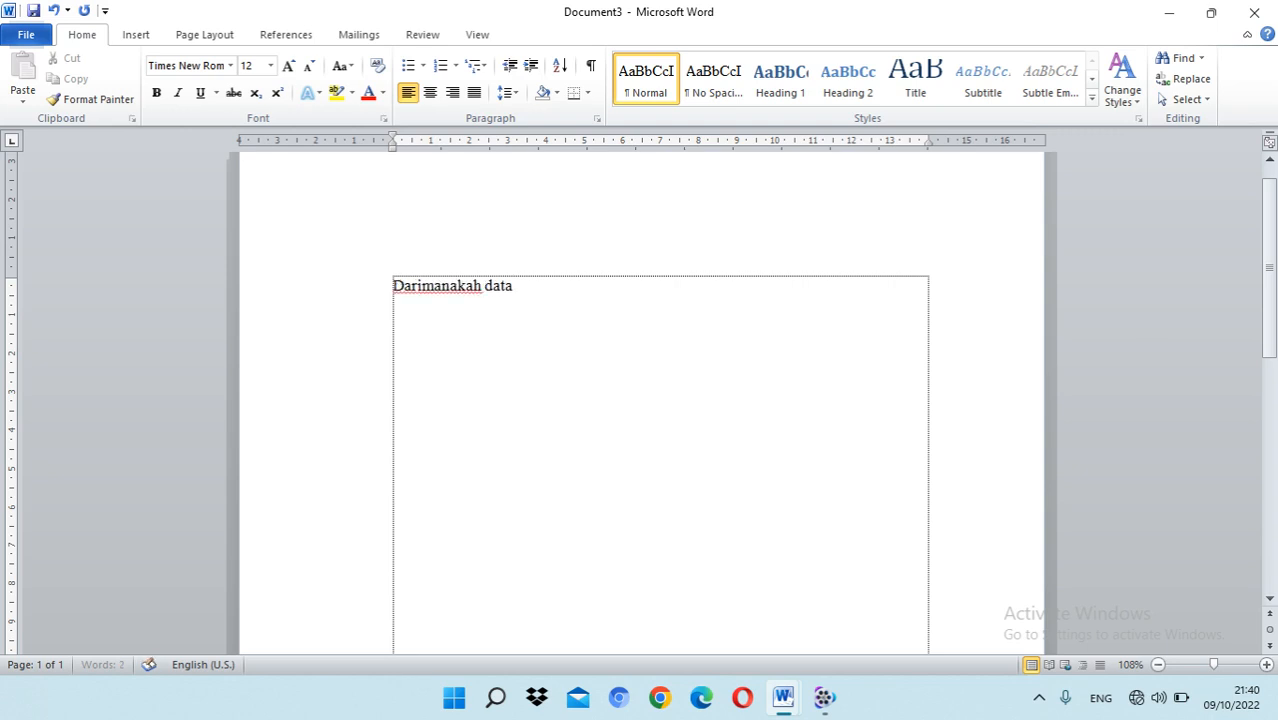
text(ngnya cinta)
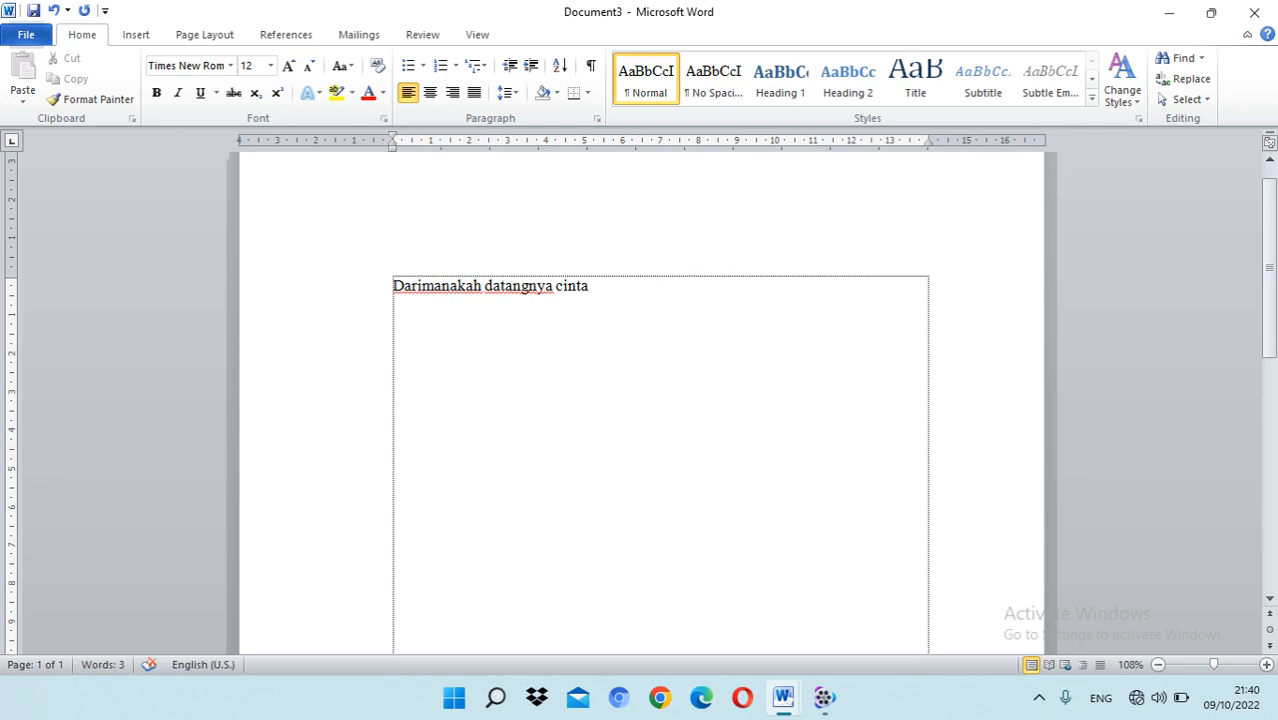
text(, cinta da)
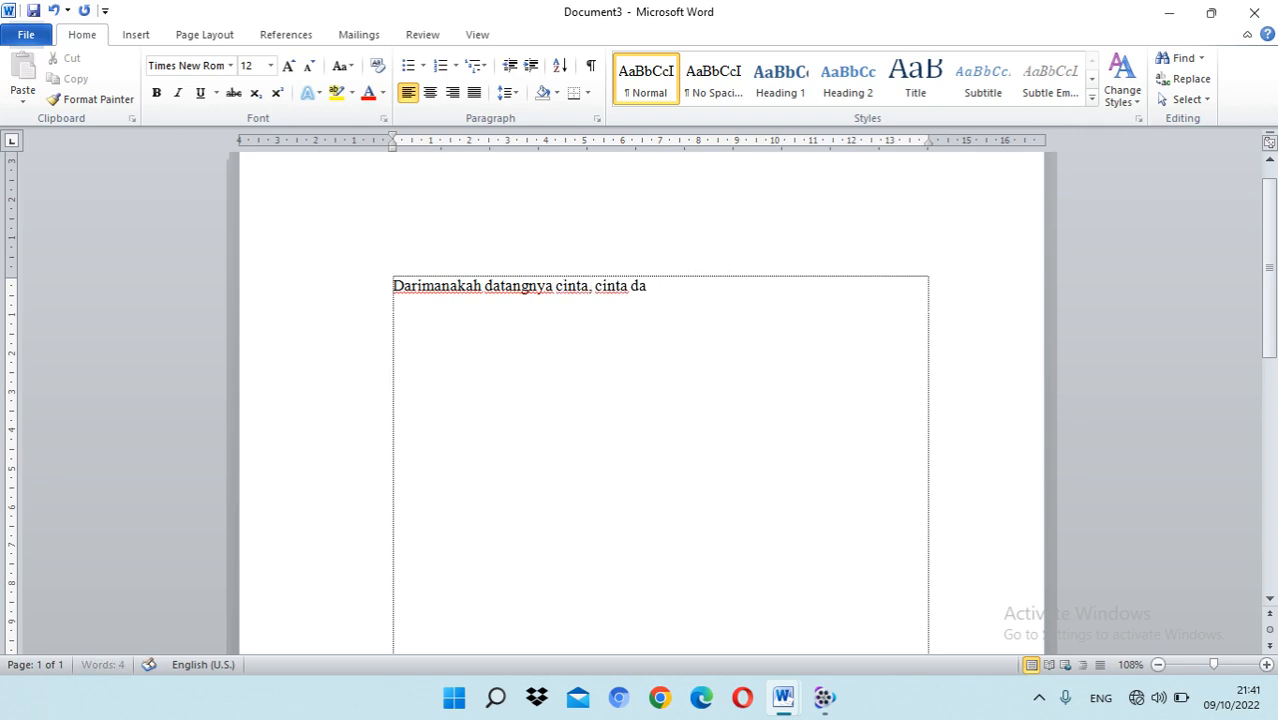
text(tang dari m)
key(BackSpace)
text(ha)
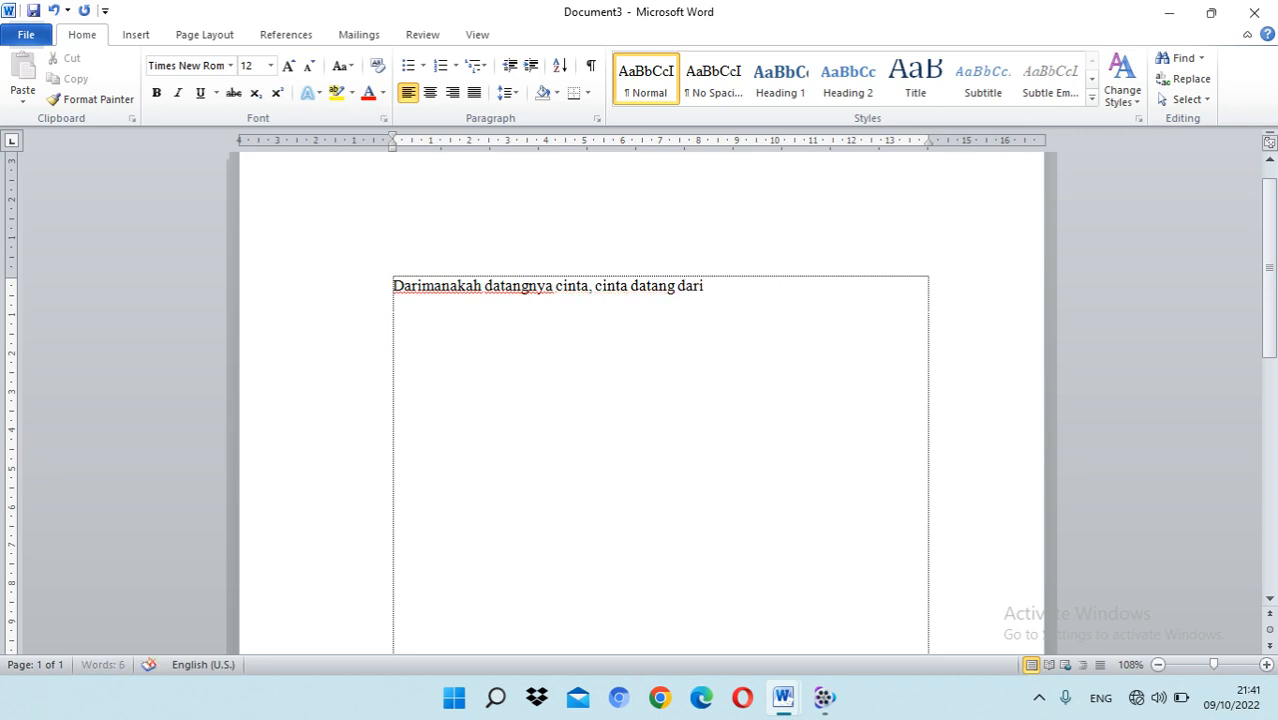
key(BackSpace)
key(BackSpace)
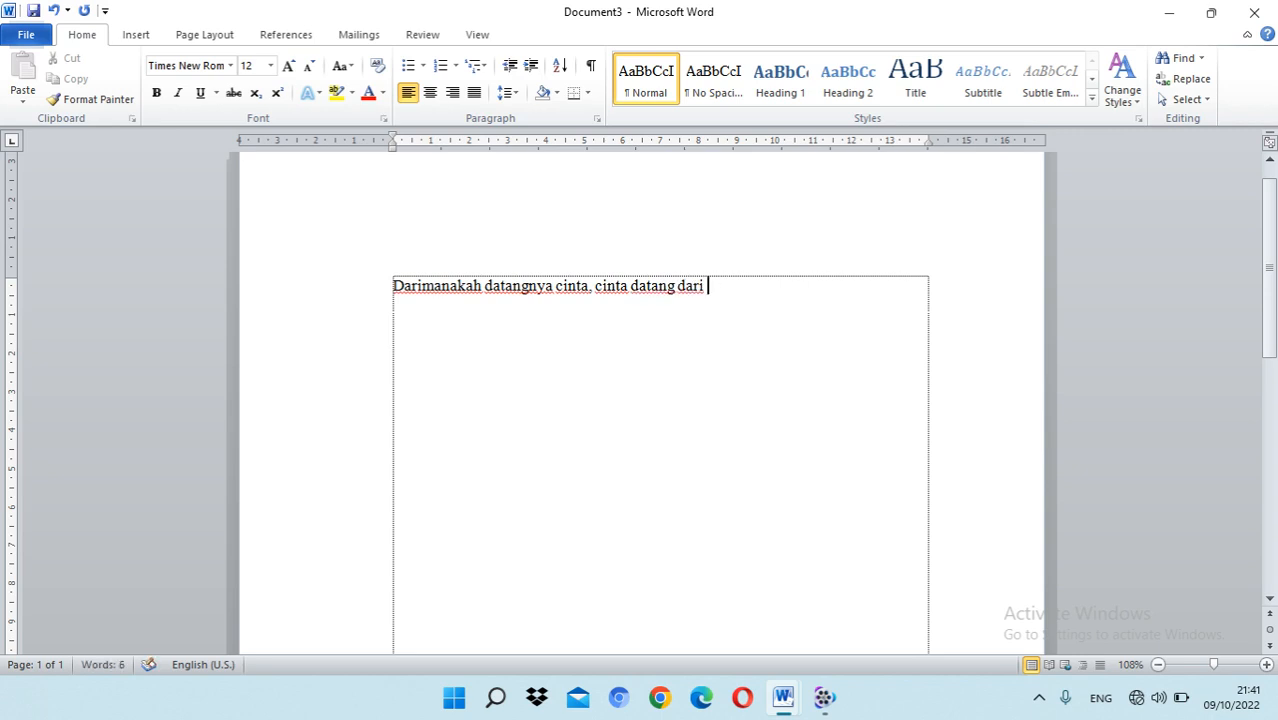
text(mata turun)
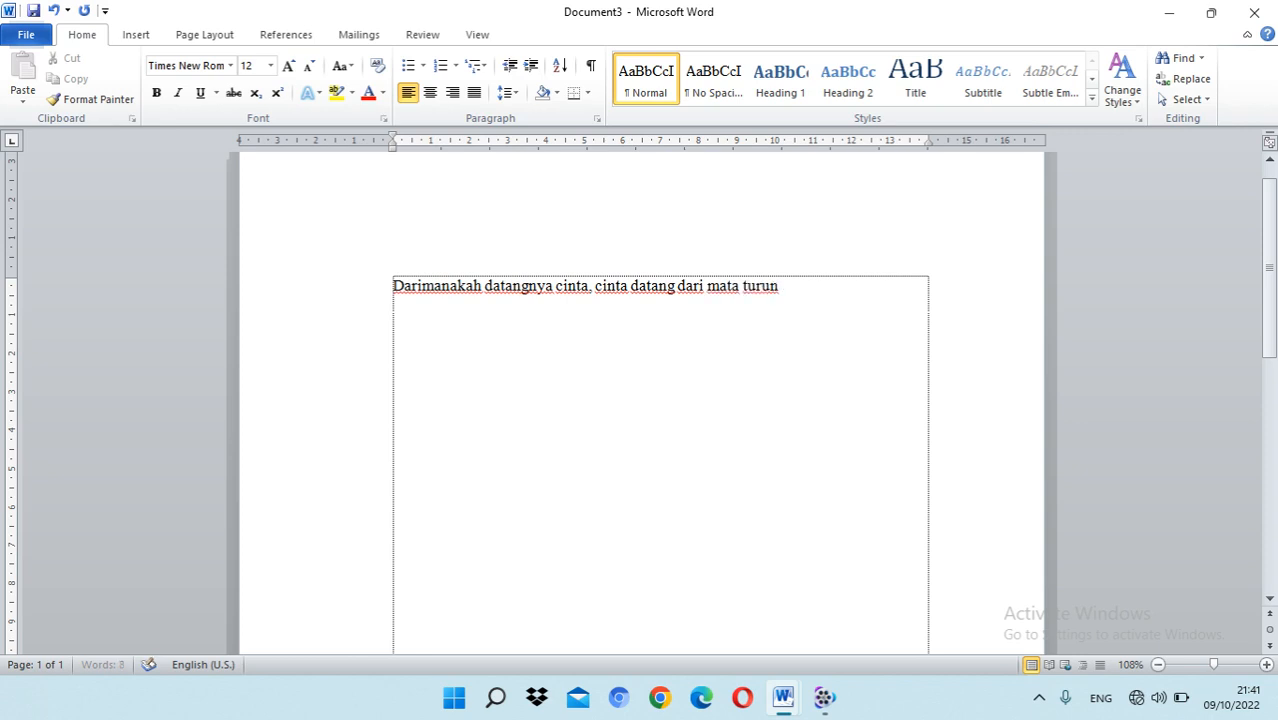
text( ke hati)
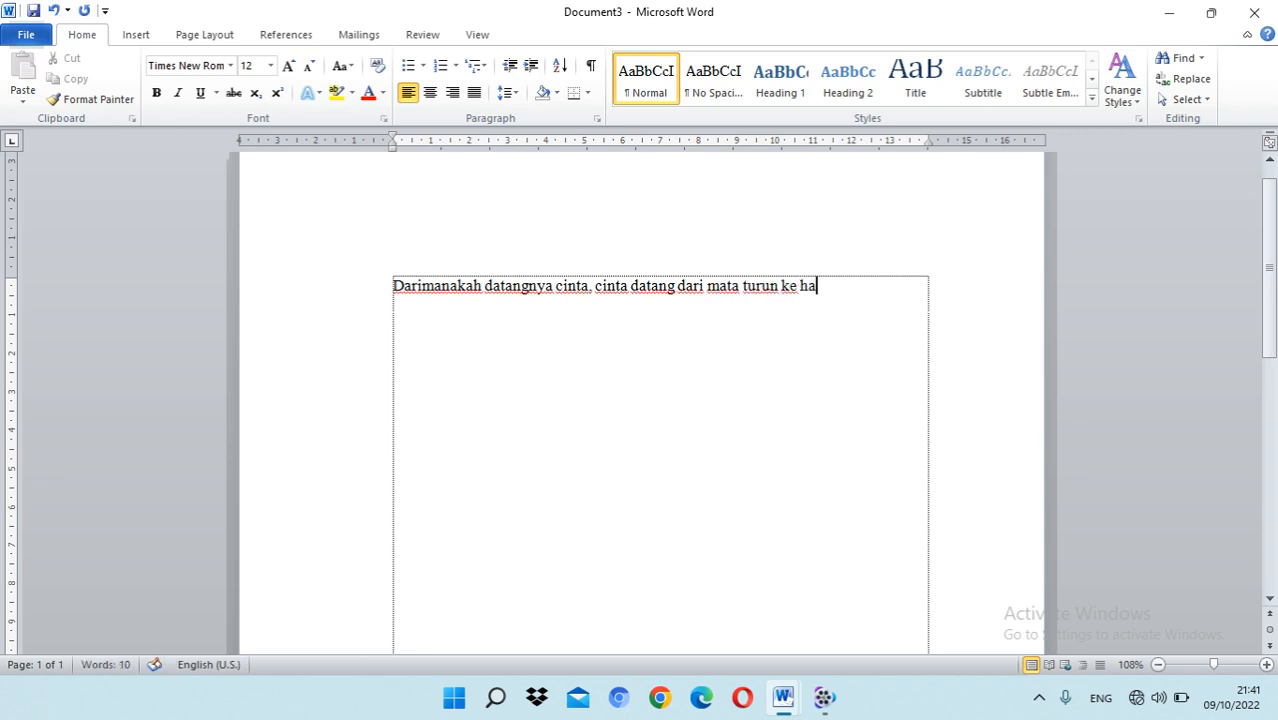
Step: Separate the opening word "Darimanakah" into "Dari manakah" with a space
click(396, 286)
key(Right)
key(Right)
key(Right)
key(Right)
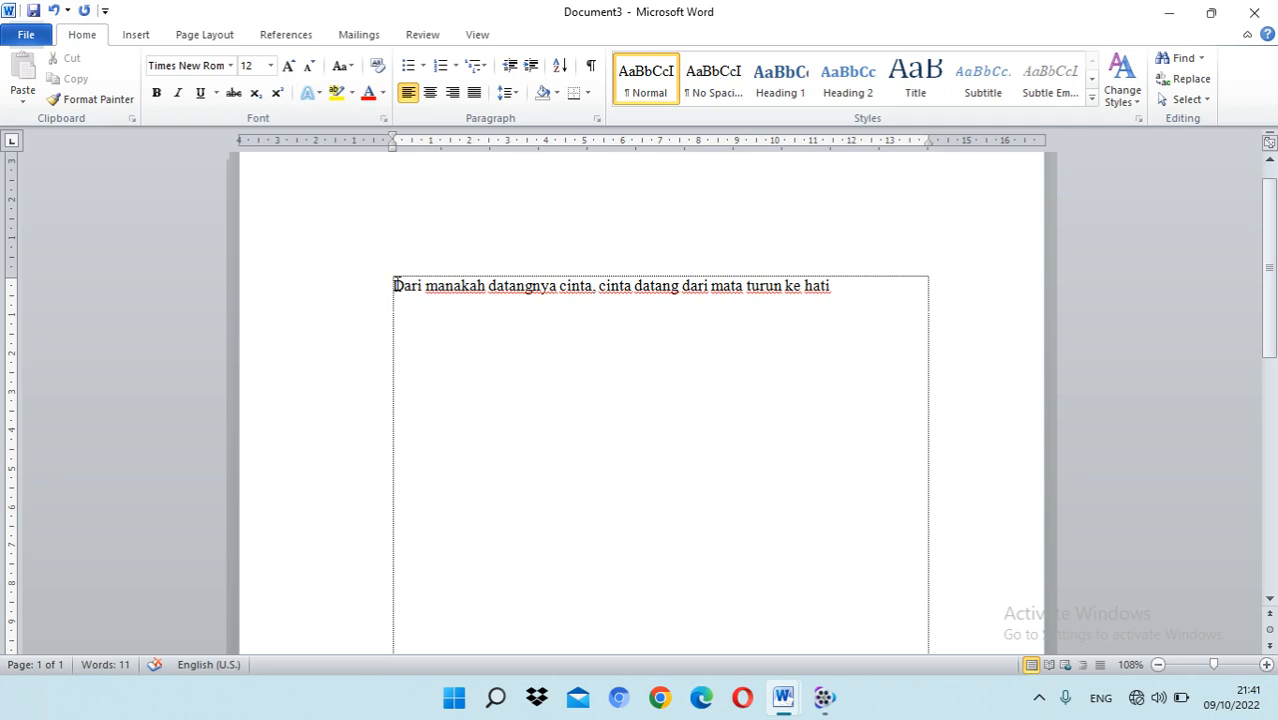
Step: Insert the sentence "Darimanakah datangnya linta, darilah sawah turun ke kali." before the existing sentence
text(darimanaka)
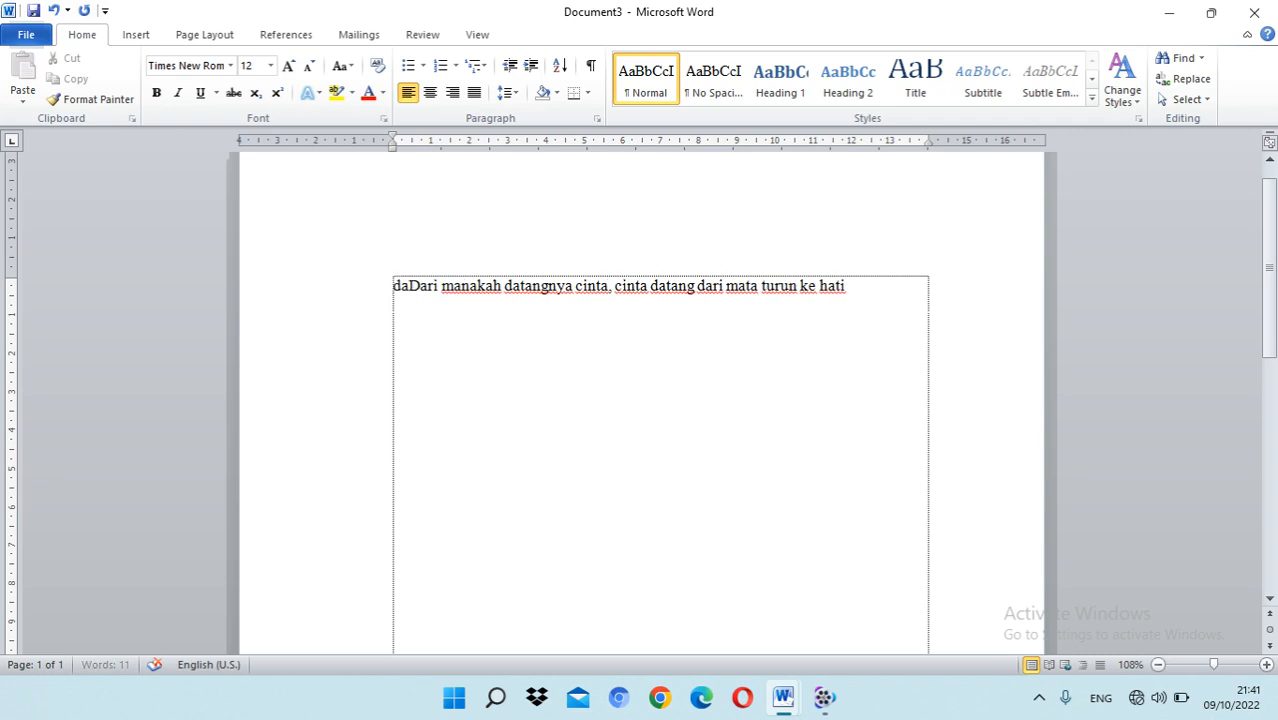
text(h datangnya)
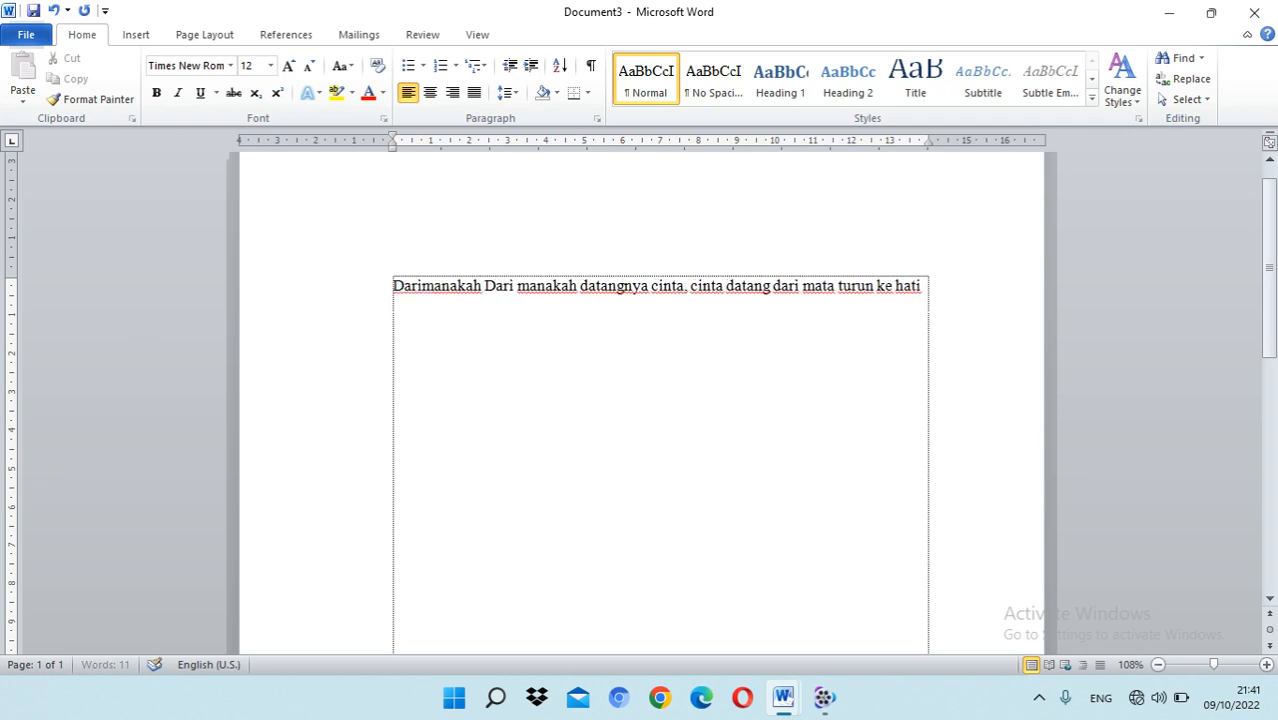
text( linta)
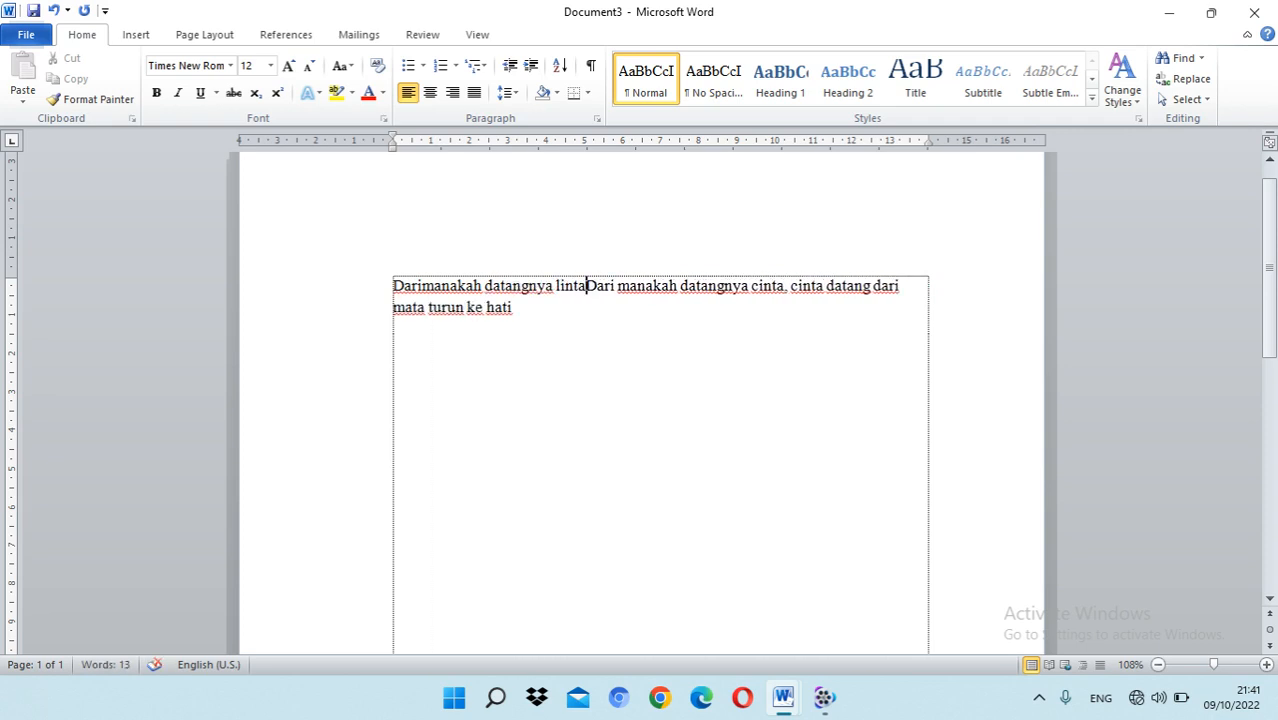
text(, darila)
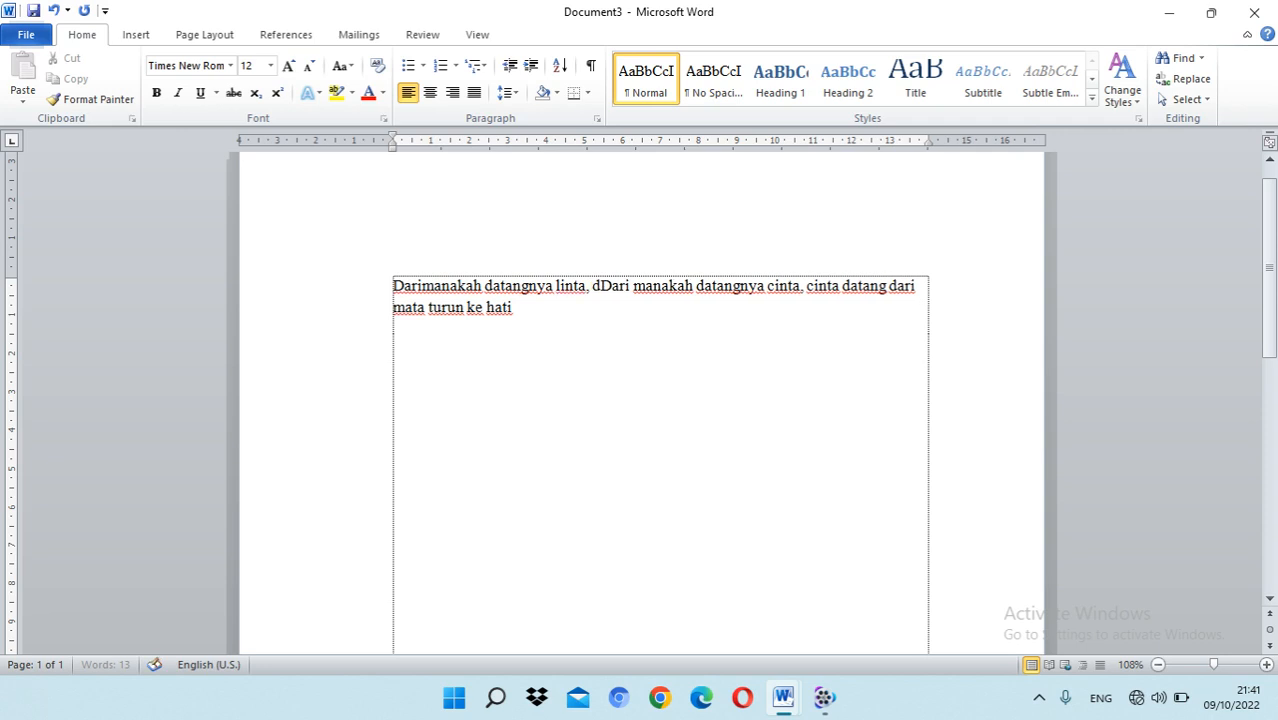
text(h sawah t)
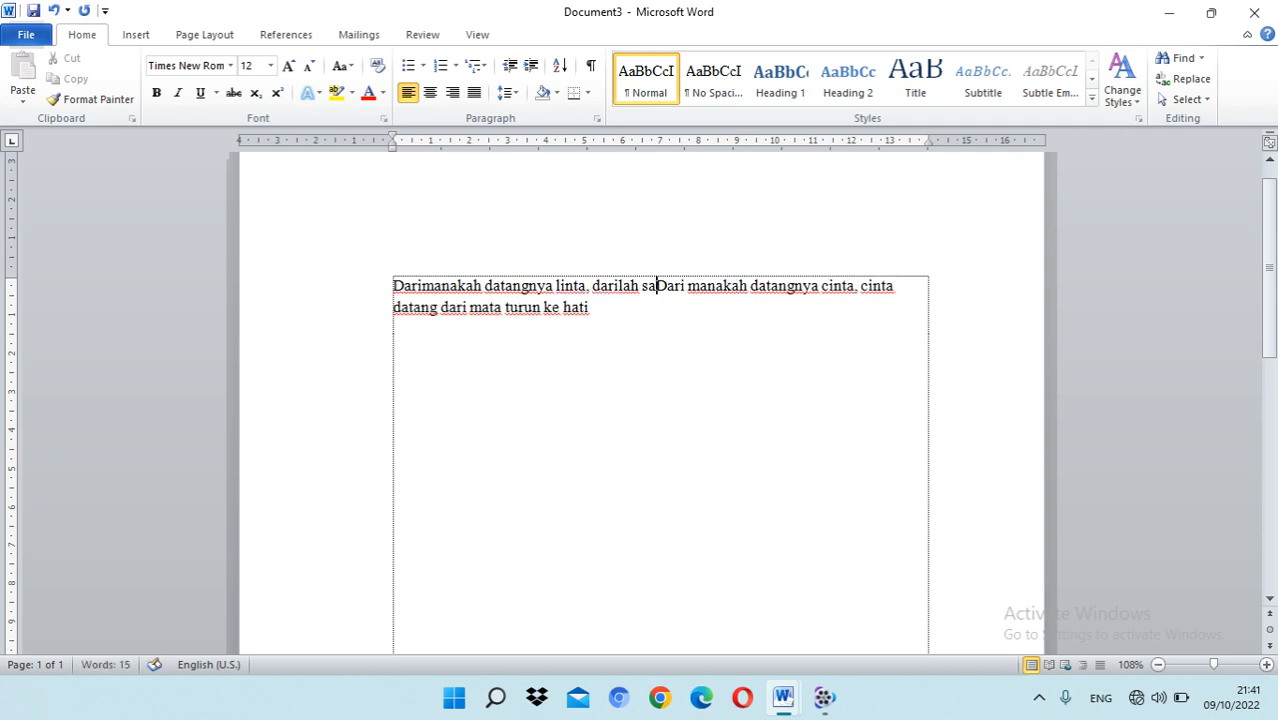
text(u)
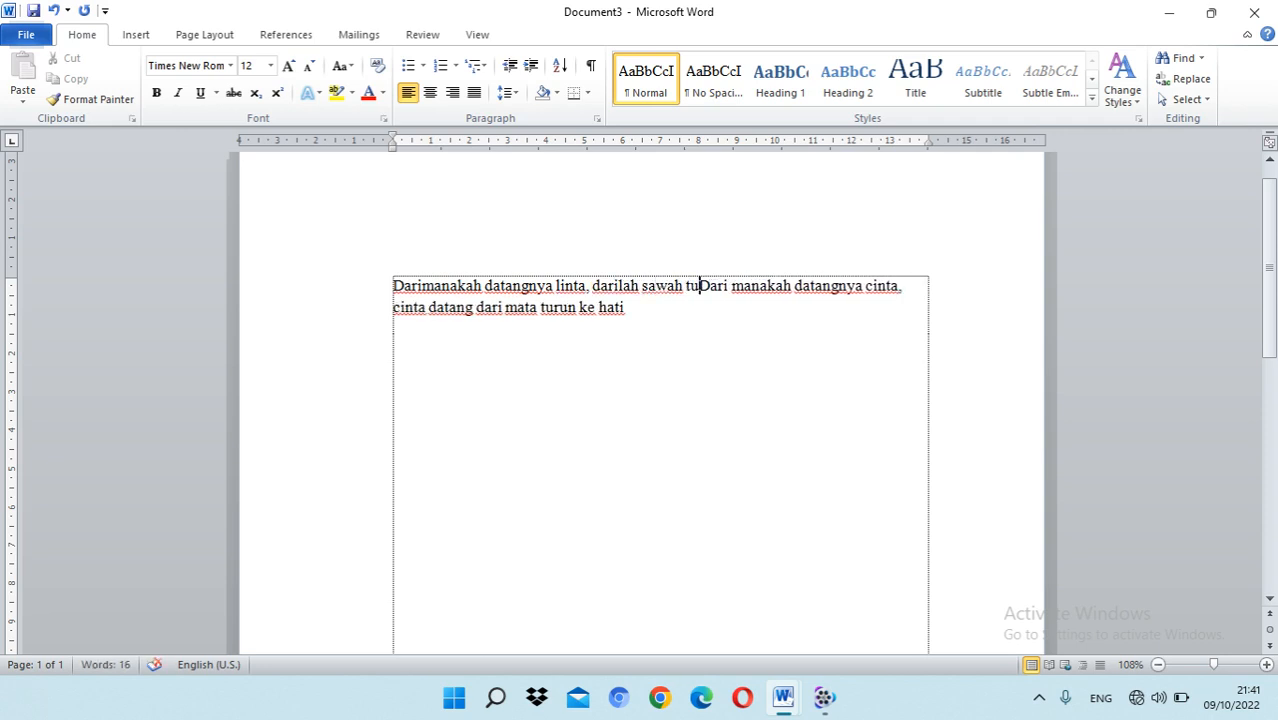
text(run ke )
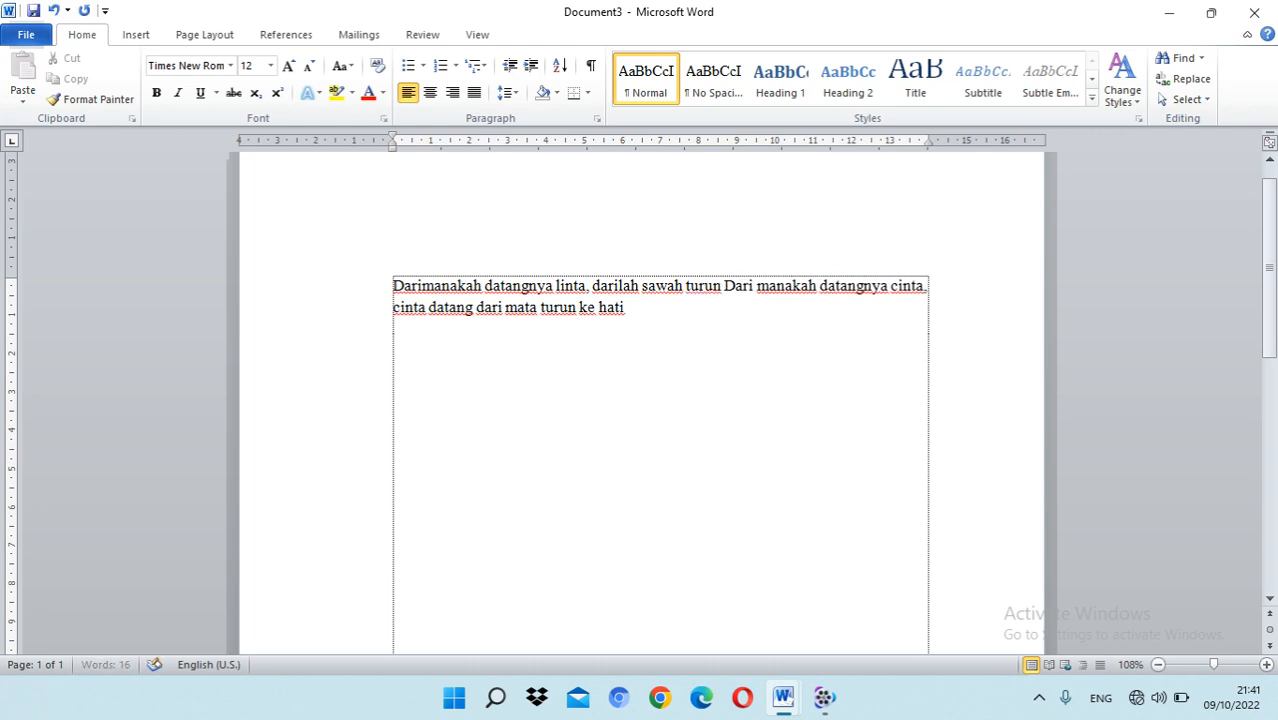
text(kali)
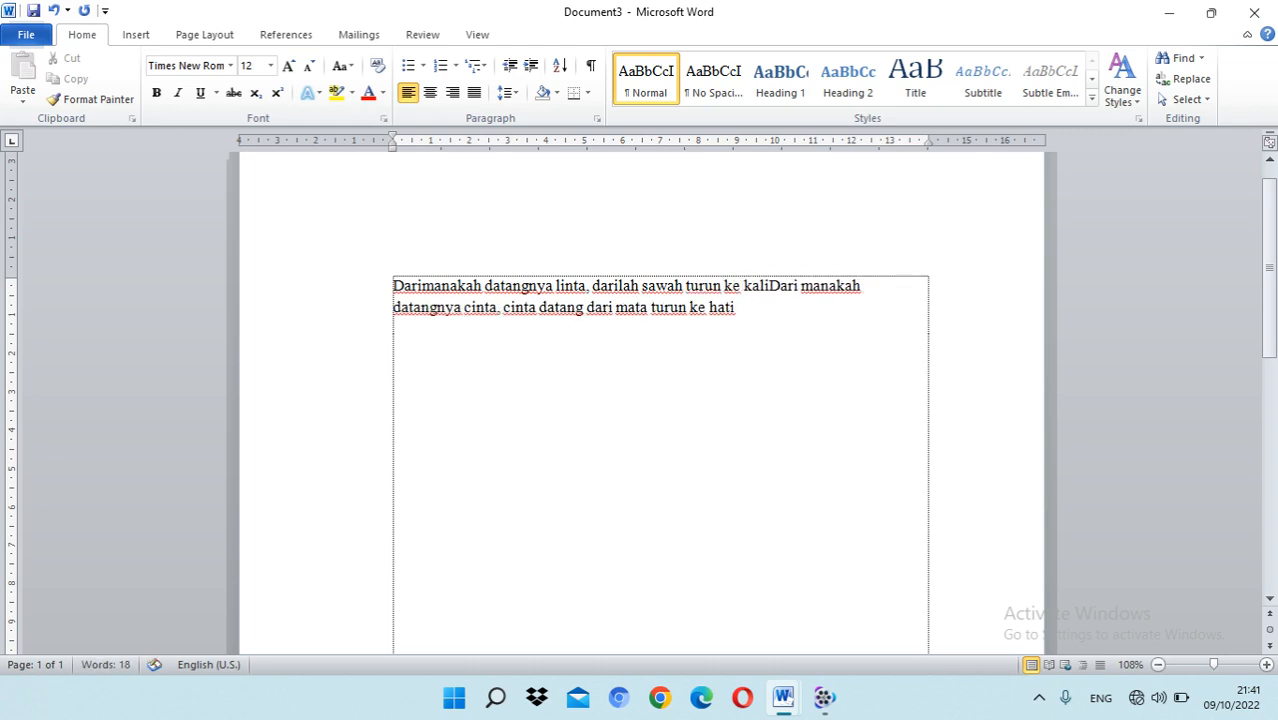
text(.)
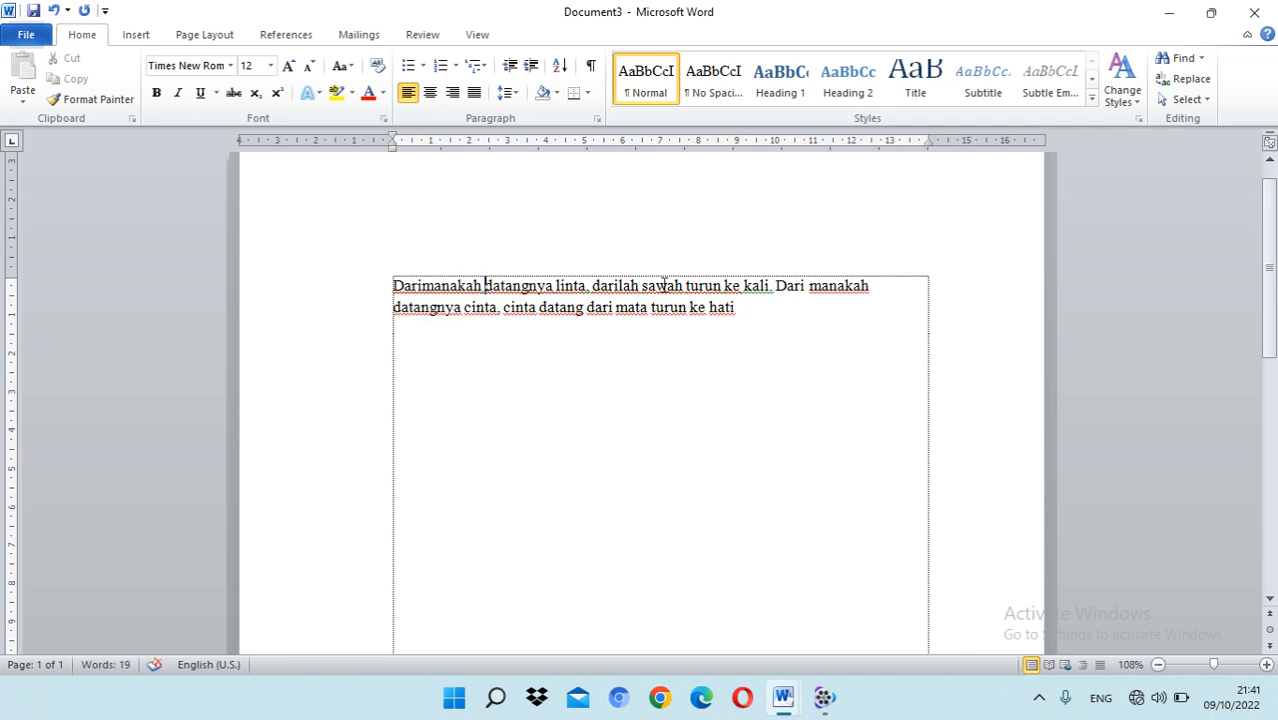
Step: Try justified, right and centered alignment on the whole paragraph, return it to left alignment and deselect the text
click(866, 287)
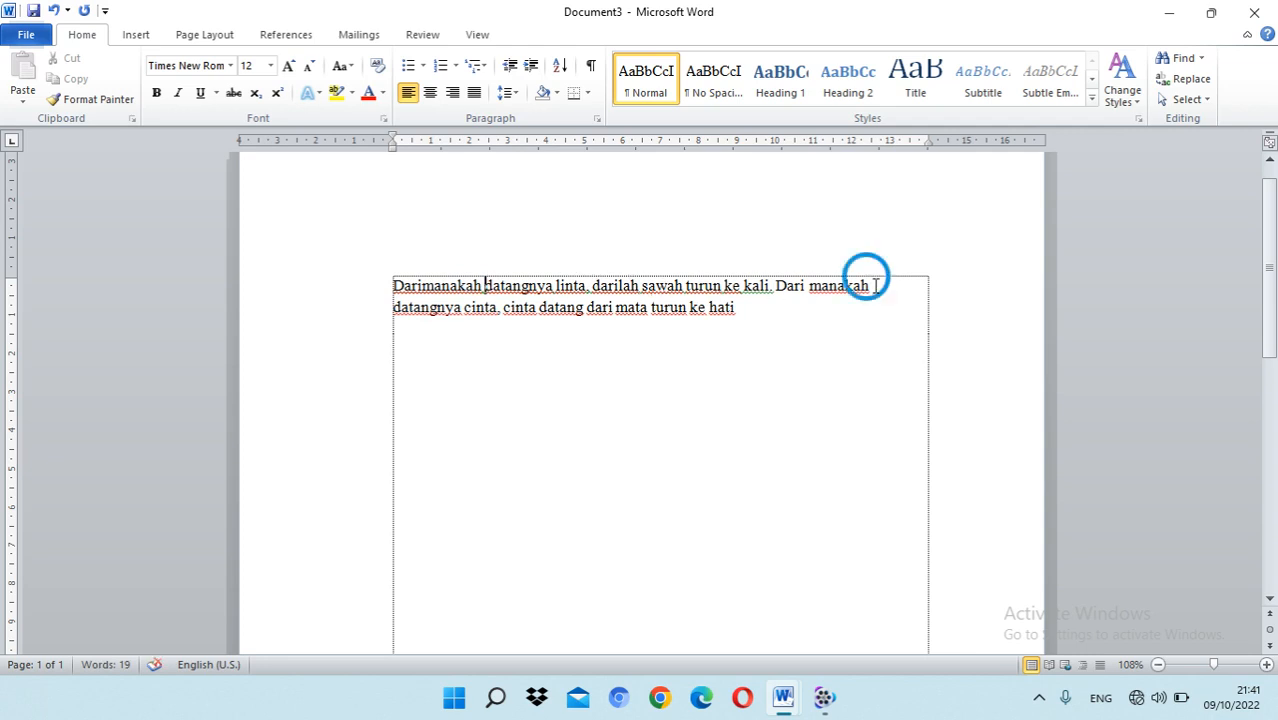
click(758, 310)
drag(760, 311, 448, 285)
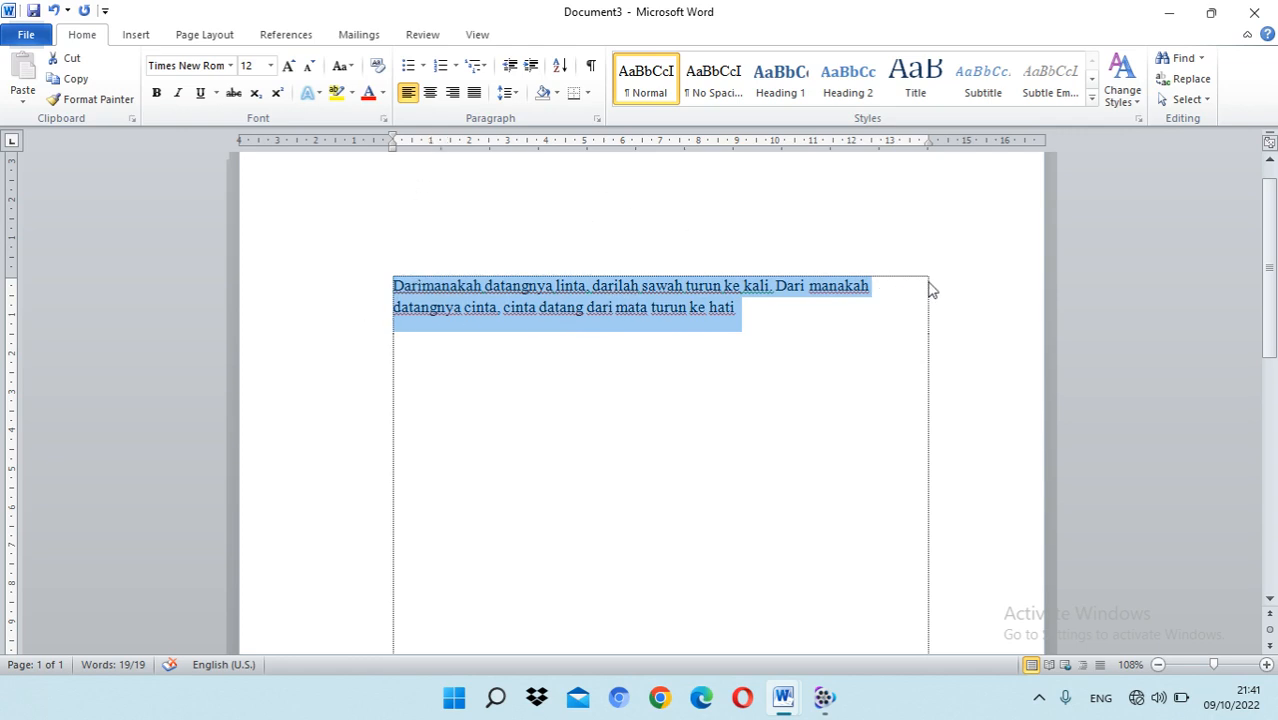
click(474, 92)
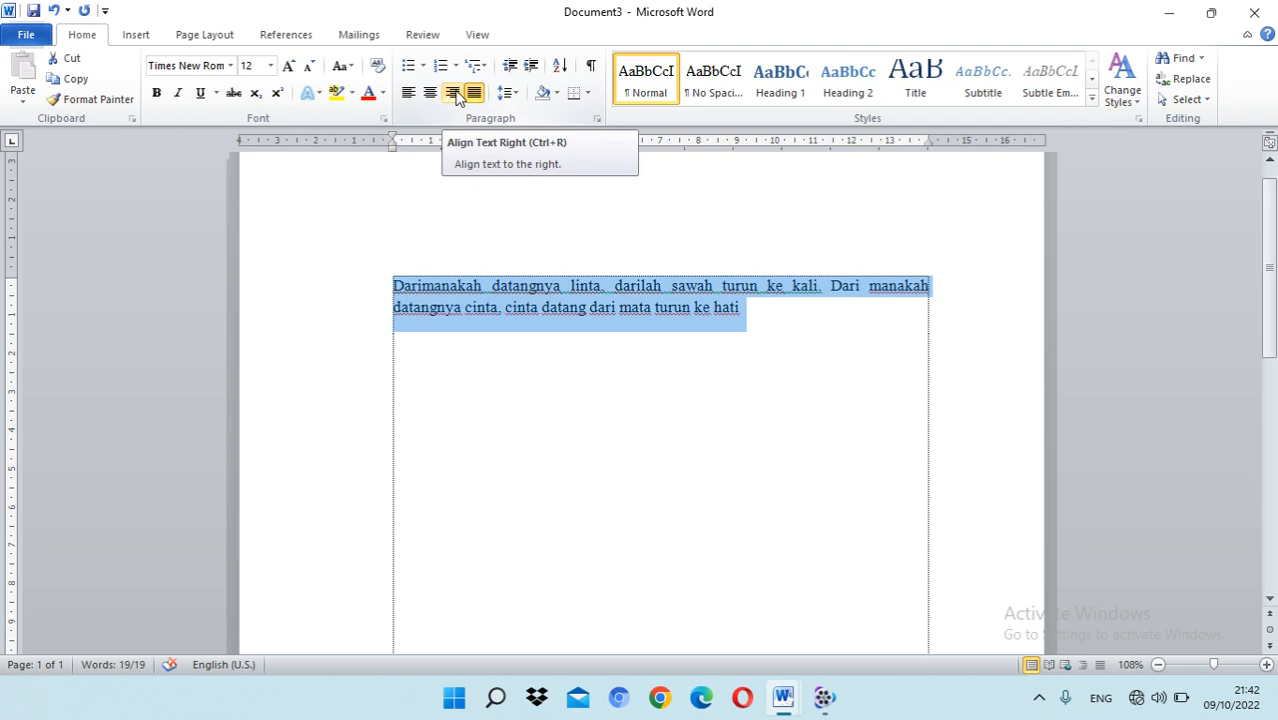
click(455, 93)
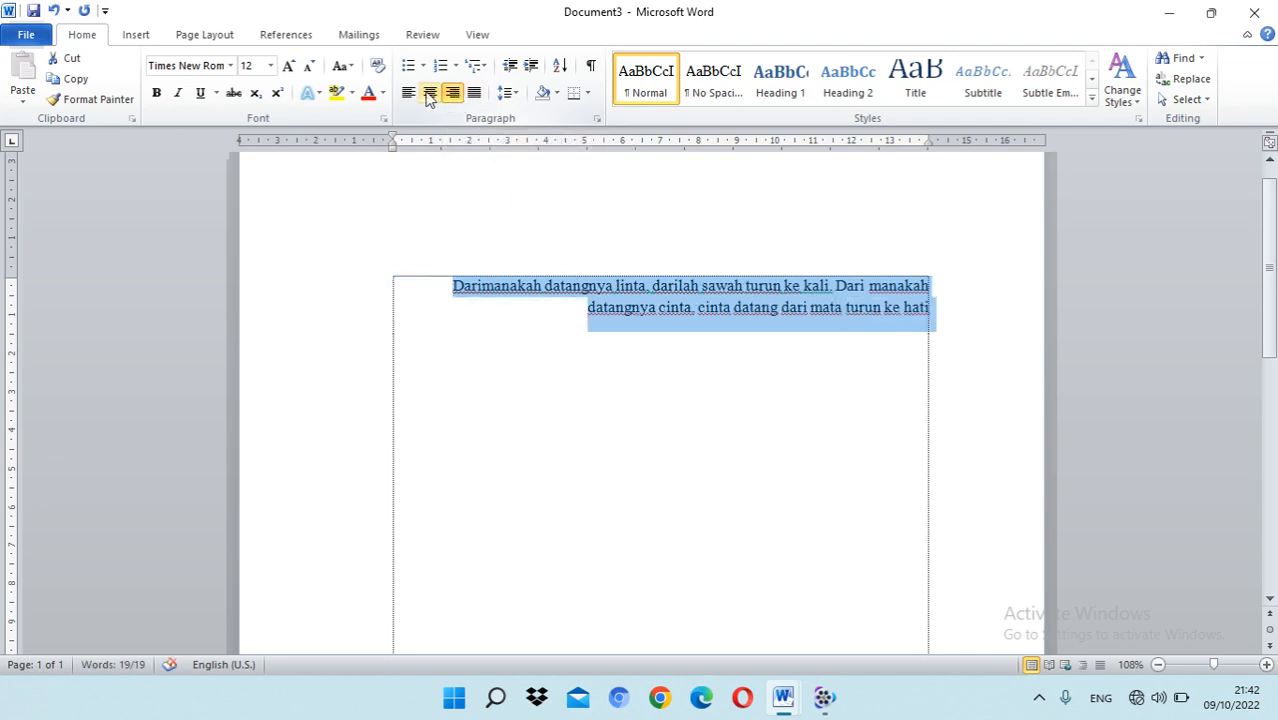
click(429, 93)
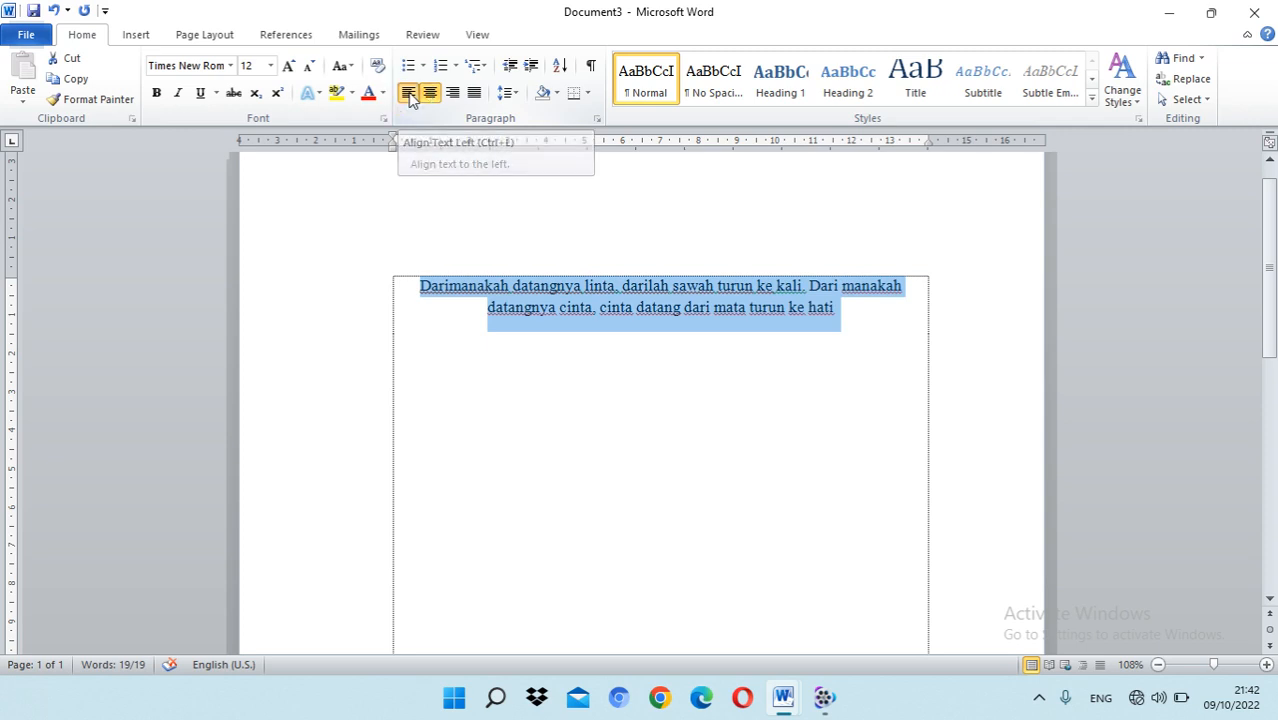
click(409, 93)
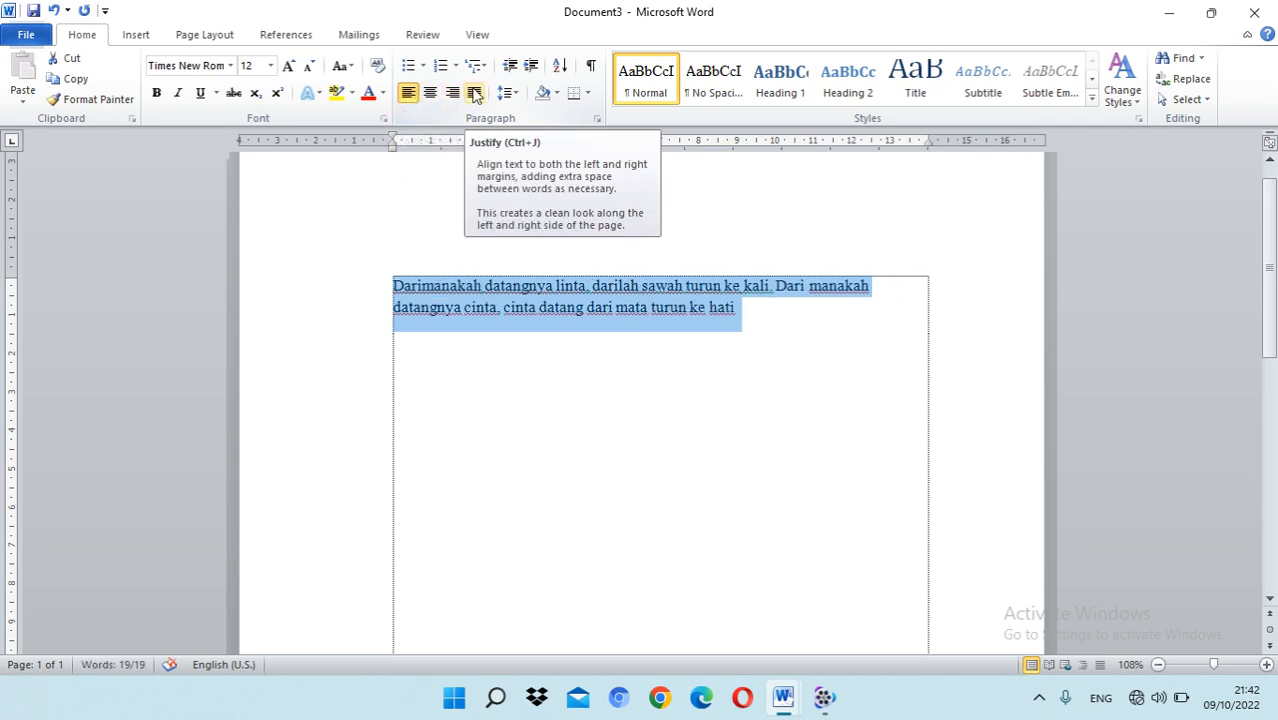
click(798, 317)
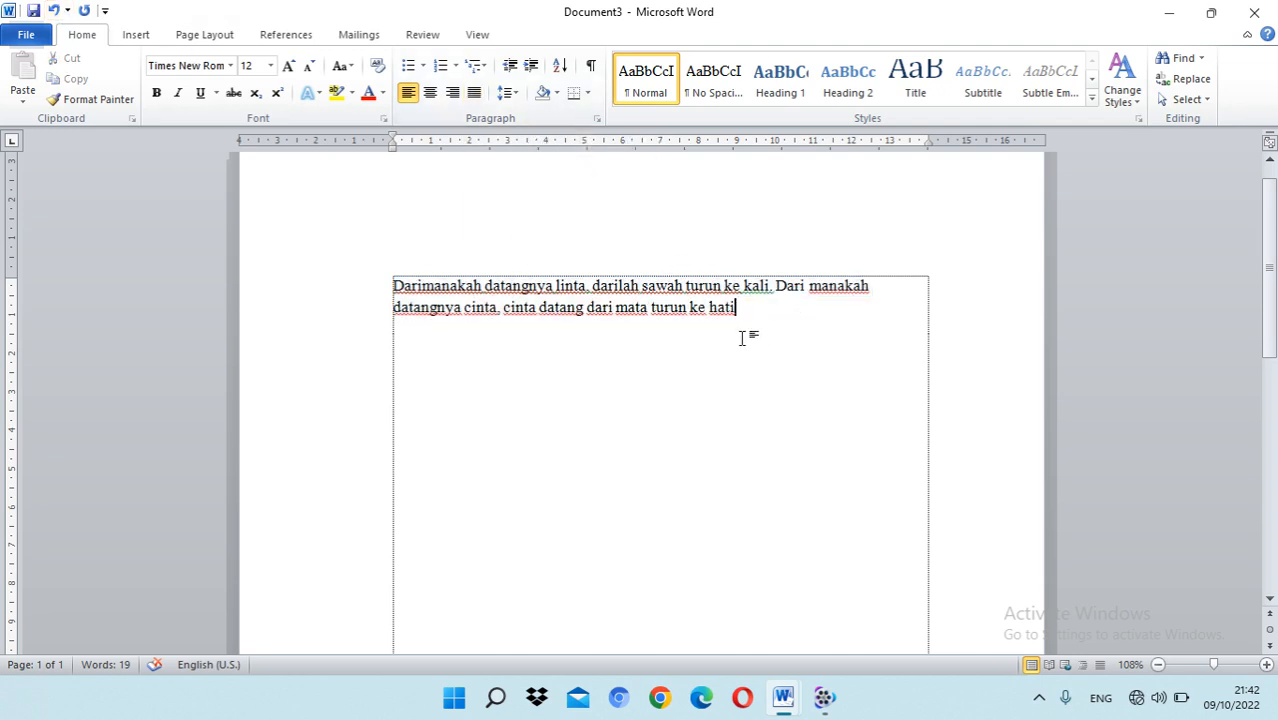
Step: Write the filler text "ereereerr" a few lines below the paragraph
key(Return)
key(Return)
key(Return)
key(Return)
key(Return)
text(ereereerr)
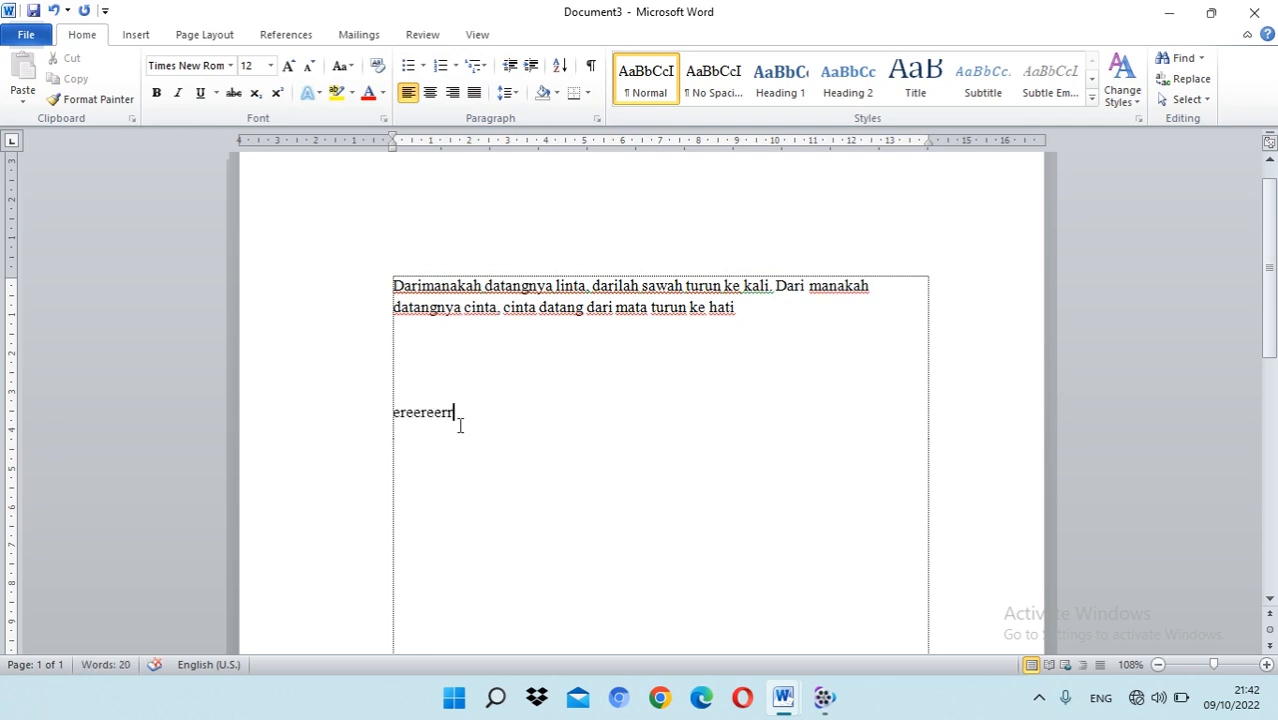
click(459, 408)
text(r)
drag(460, 408, 390, 404)
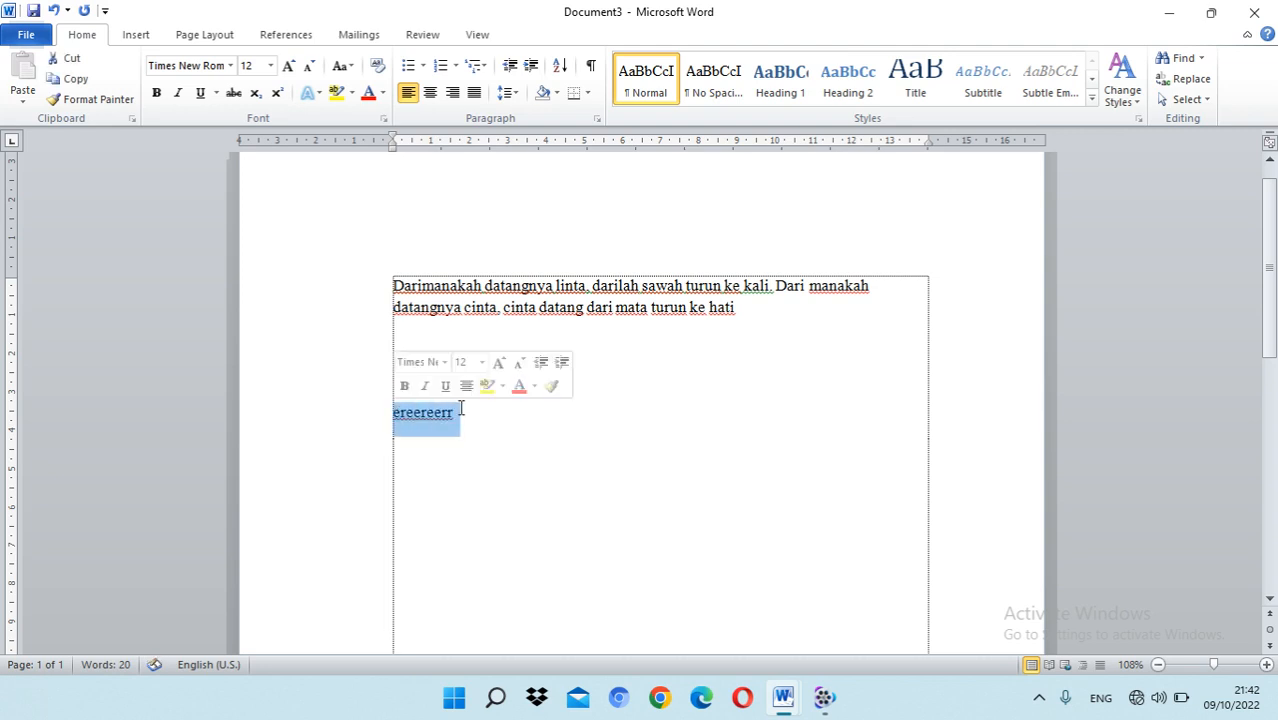
click(462, 410)
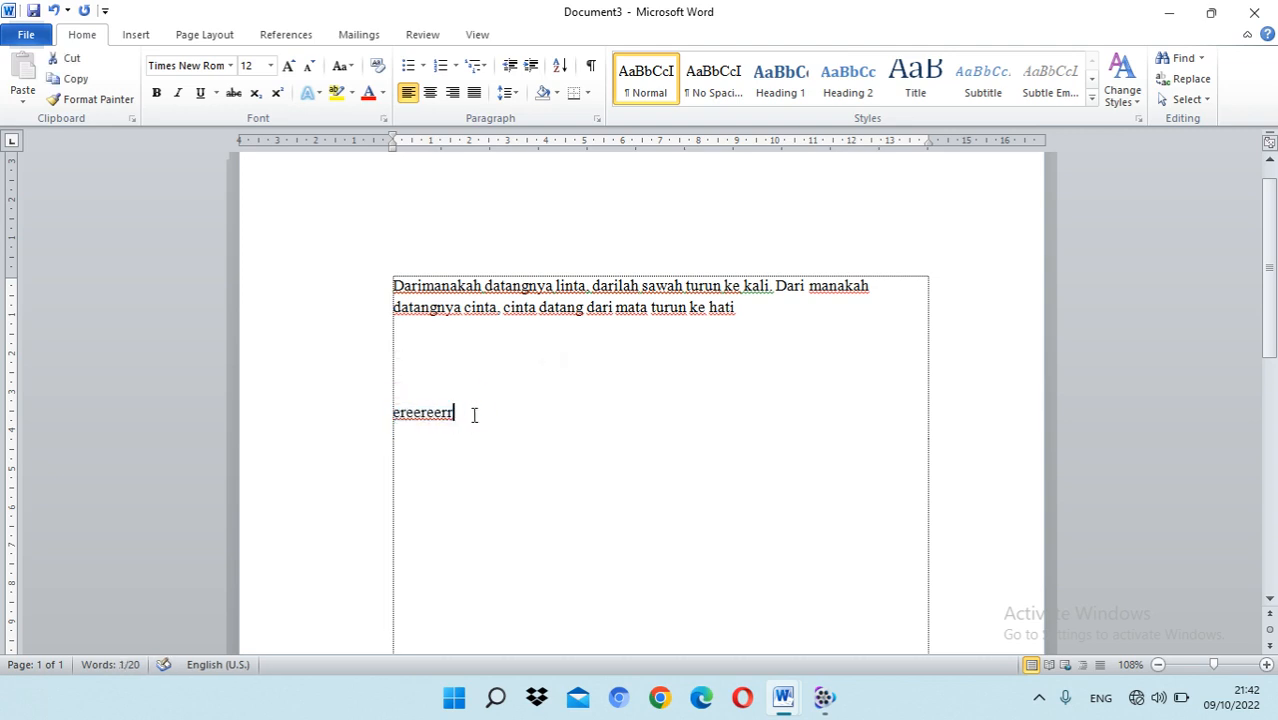
Step: Undo and redo the filler typing, and delete the filler text "ereereerr"
click(54, 11)
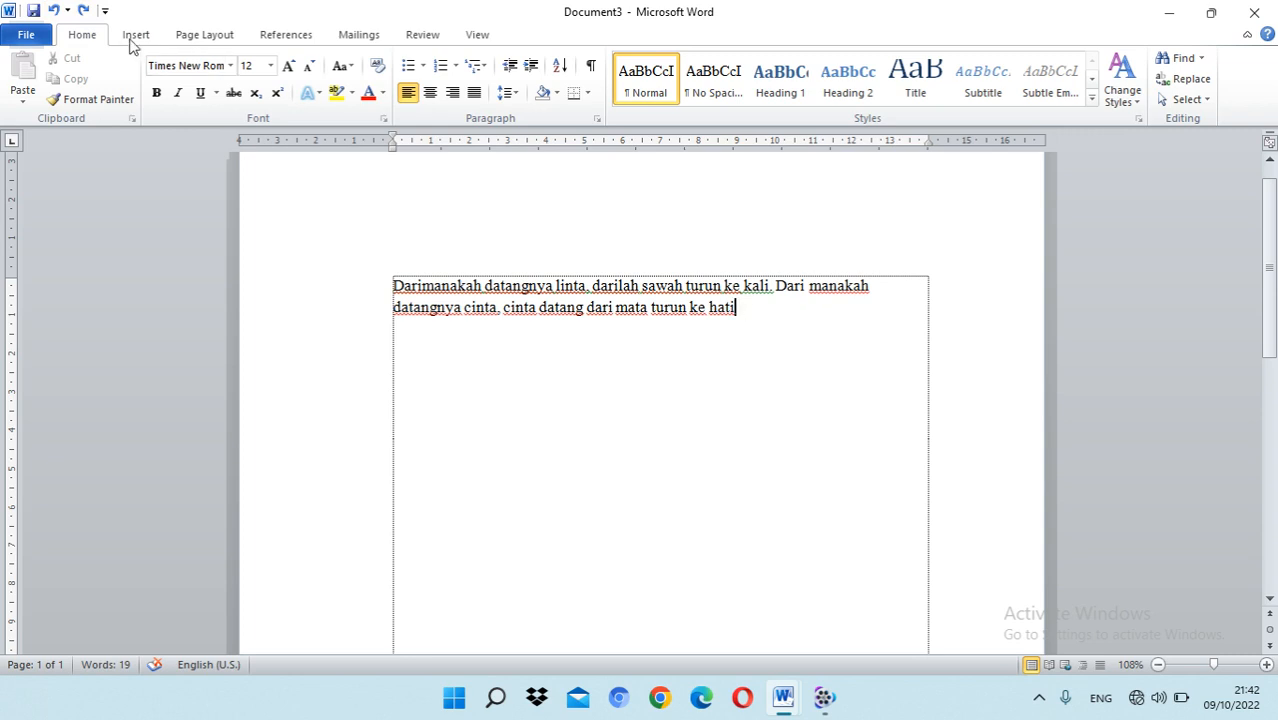
click(84, 10)
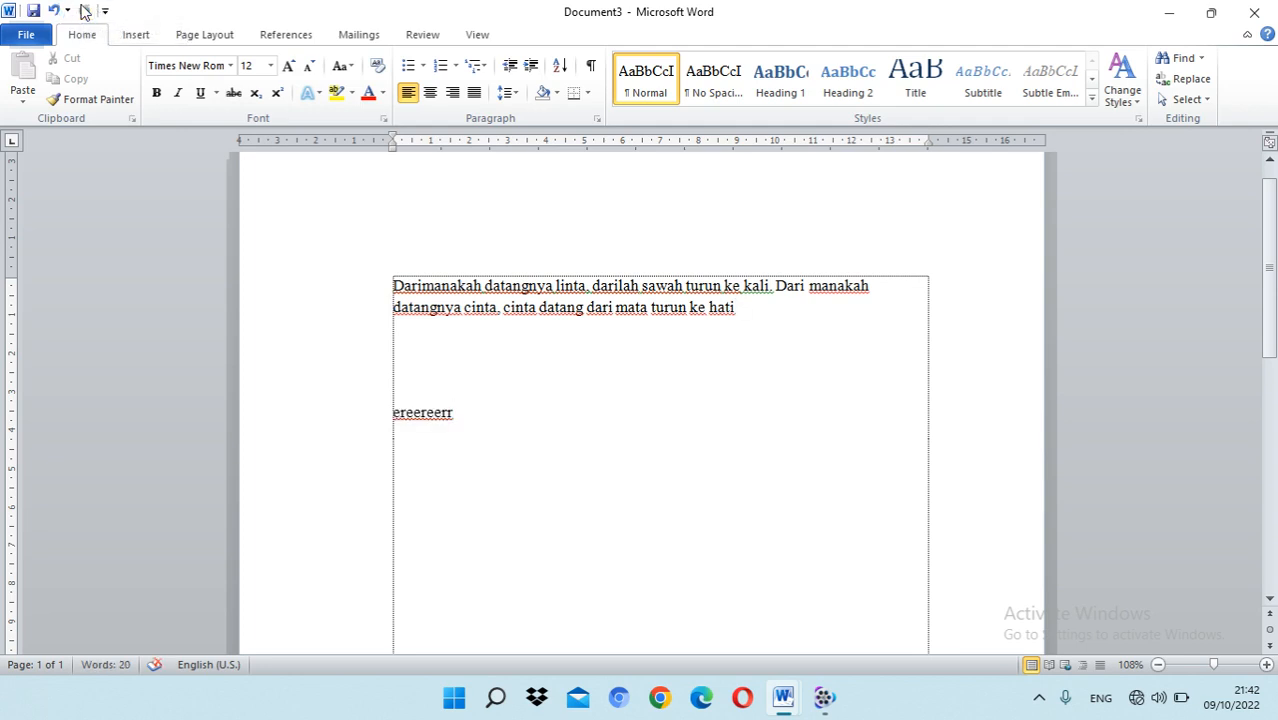
drag(470, 410, 360, 405)
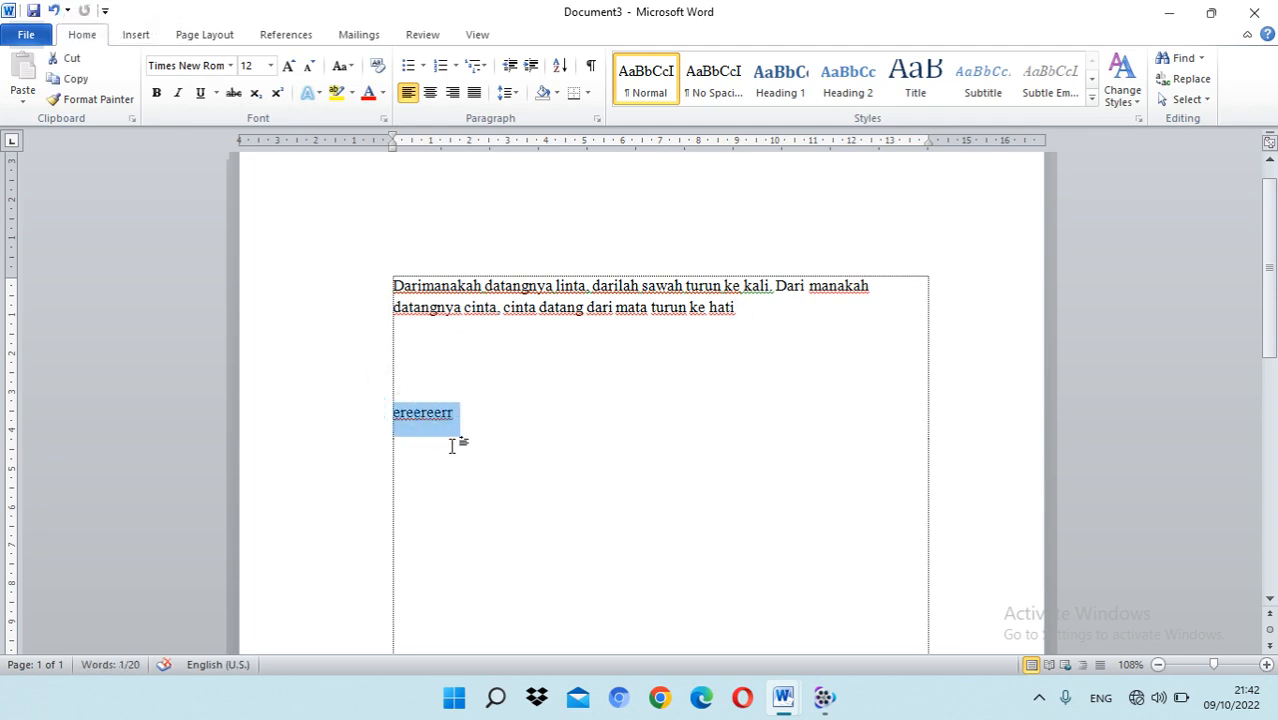
click(470, 413)
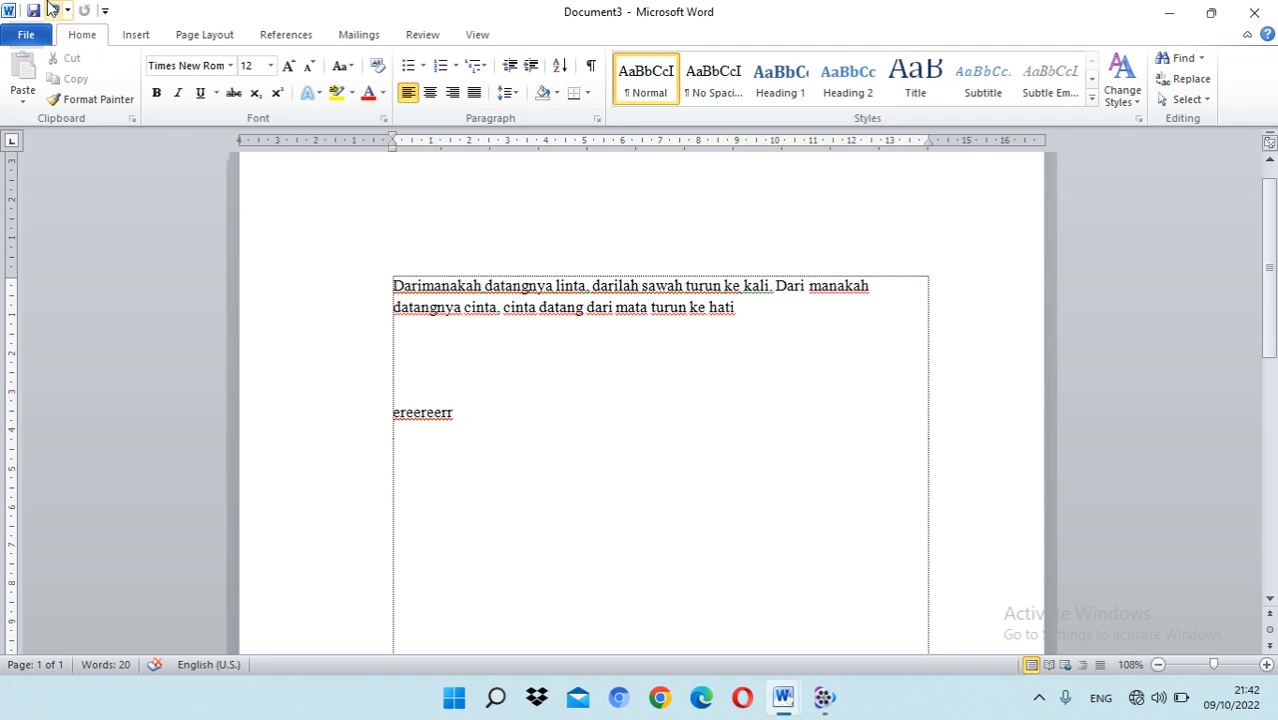
drag(482, 427, 342, 404)
key(BackSpace)
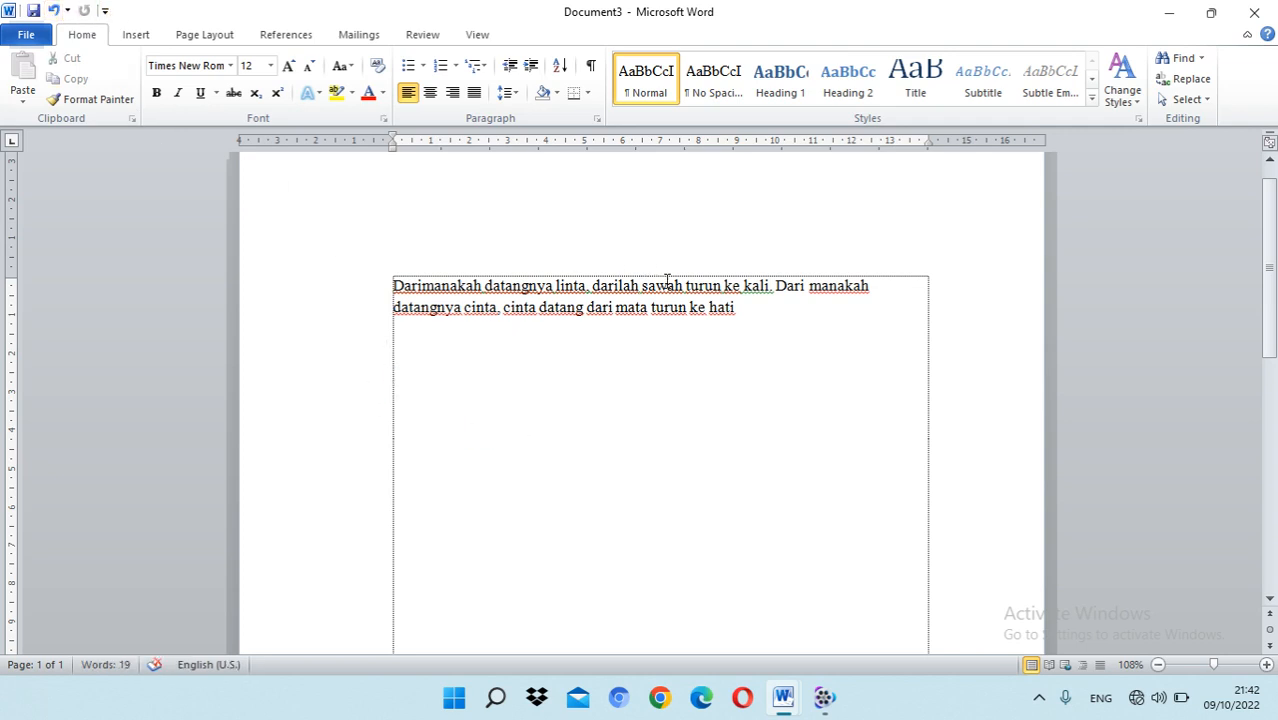
Step: Justify the paragraph and end its last sentence with a period
click(474, 92)
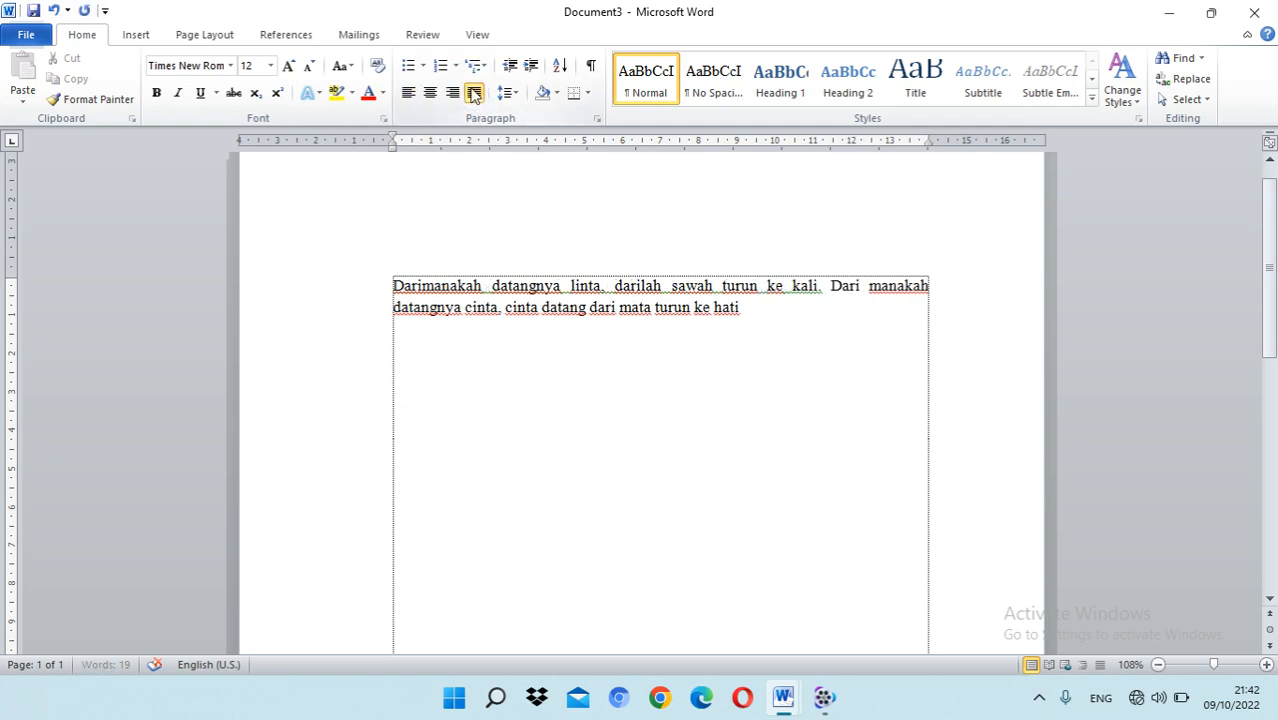
click(748, 309)
text(.)
key(ctrl+l)
drag(493, 290, 930, 285)
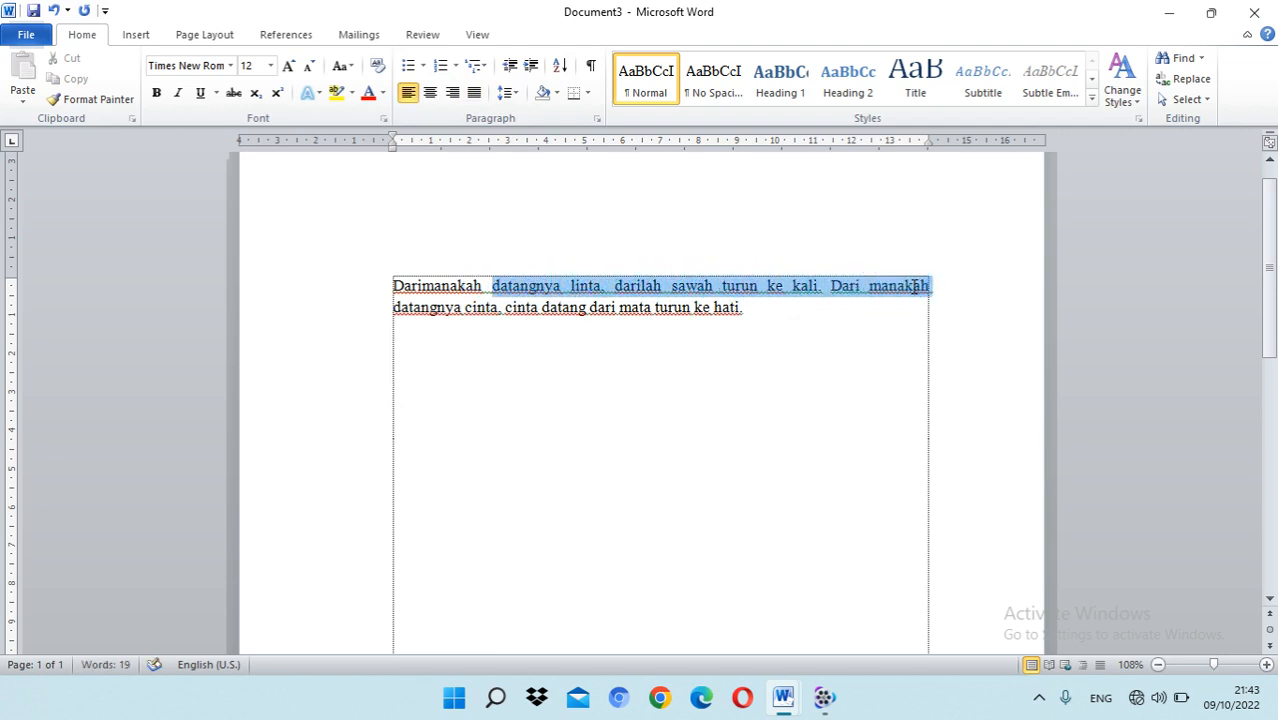
key(ctrl+j)
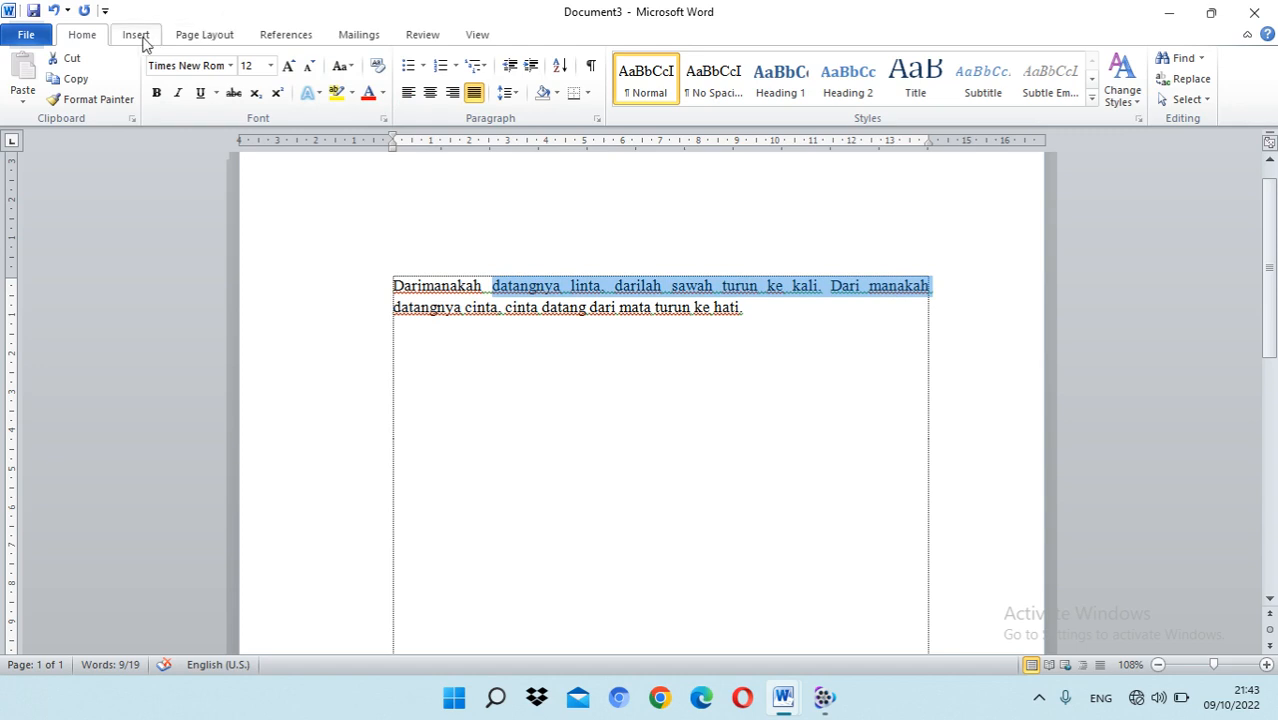
Step: Convert the whole paragraph to UPPERCASE
click(351, 67)
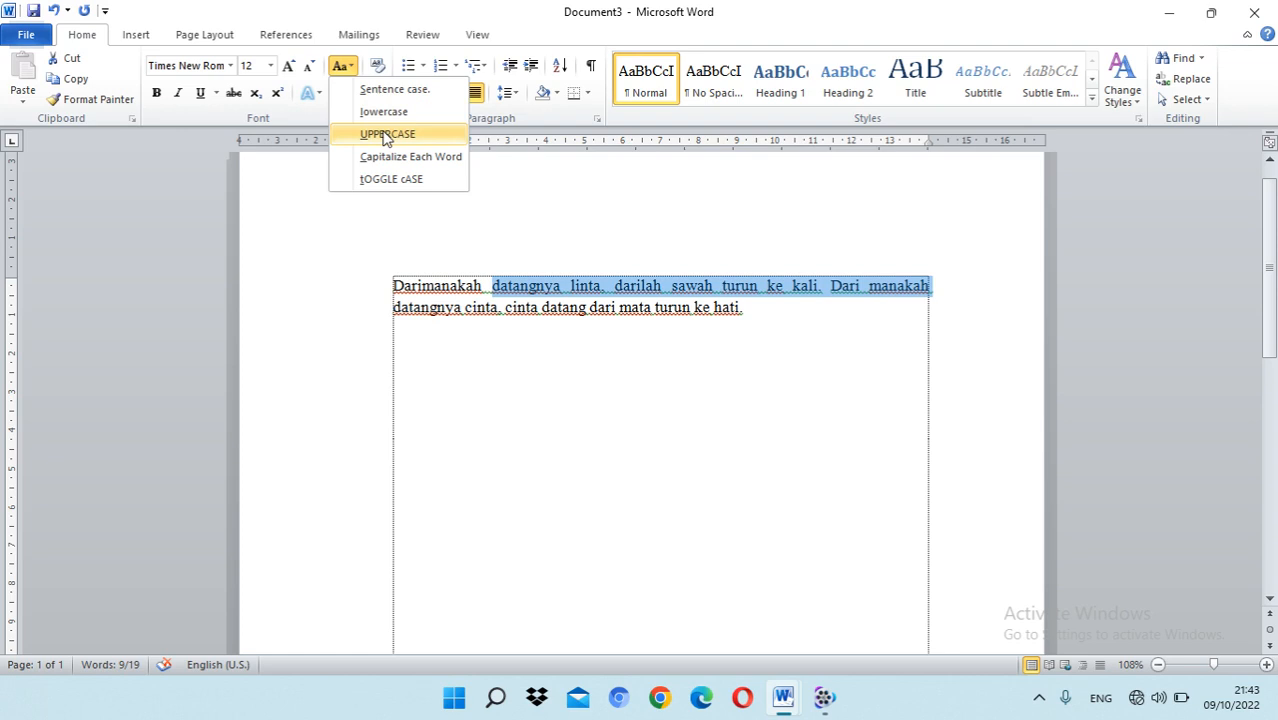
click(580, 298)
drag(785, 320, 394, 284)
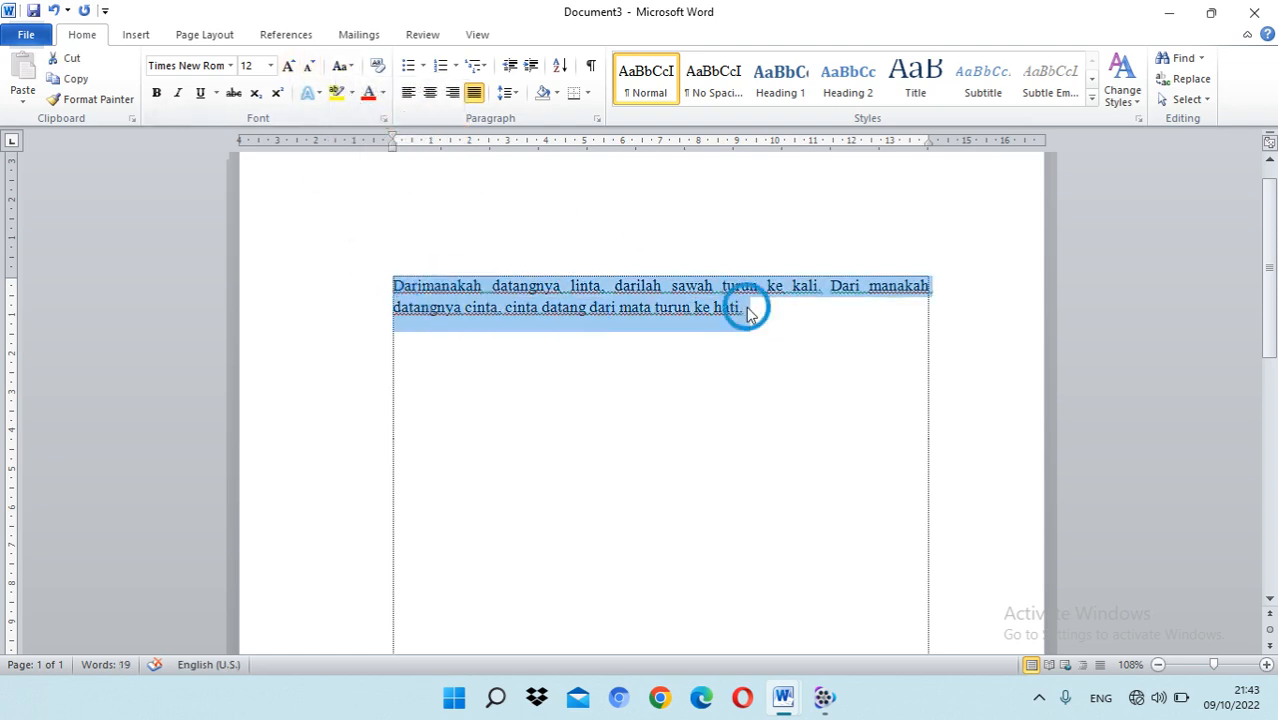
drag(750, 312, 434, 285)
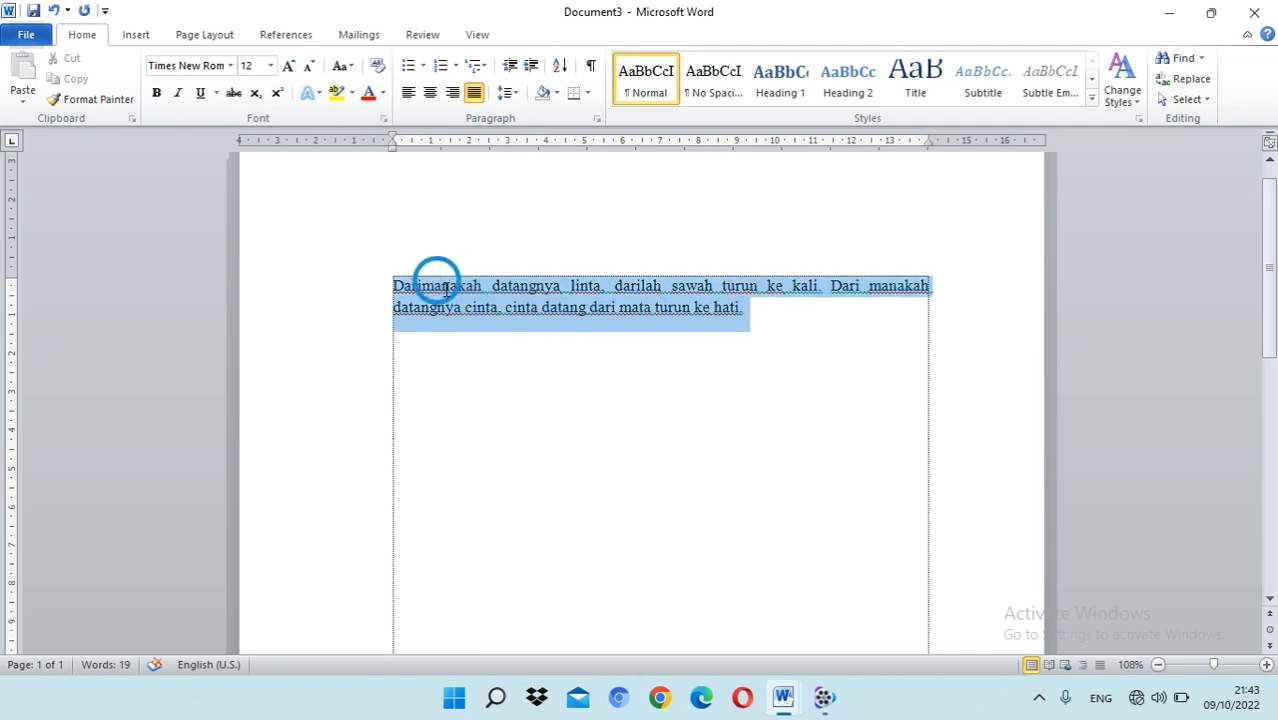
click(760, 318)
drag(746, 310, 391, 283)
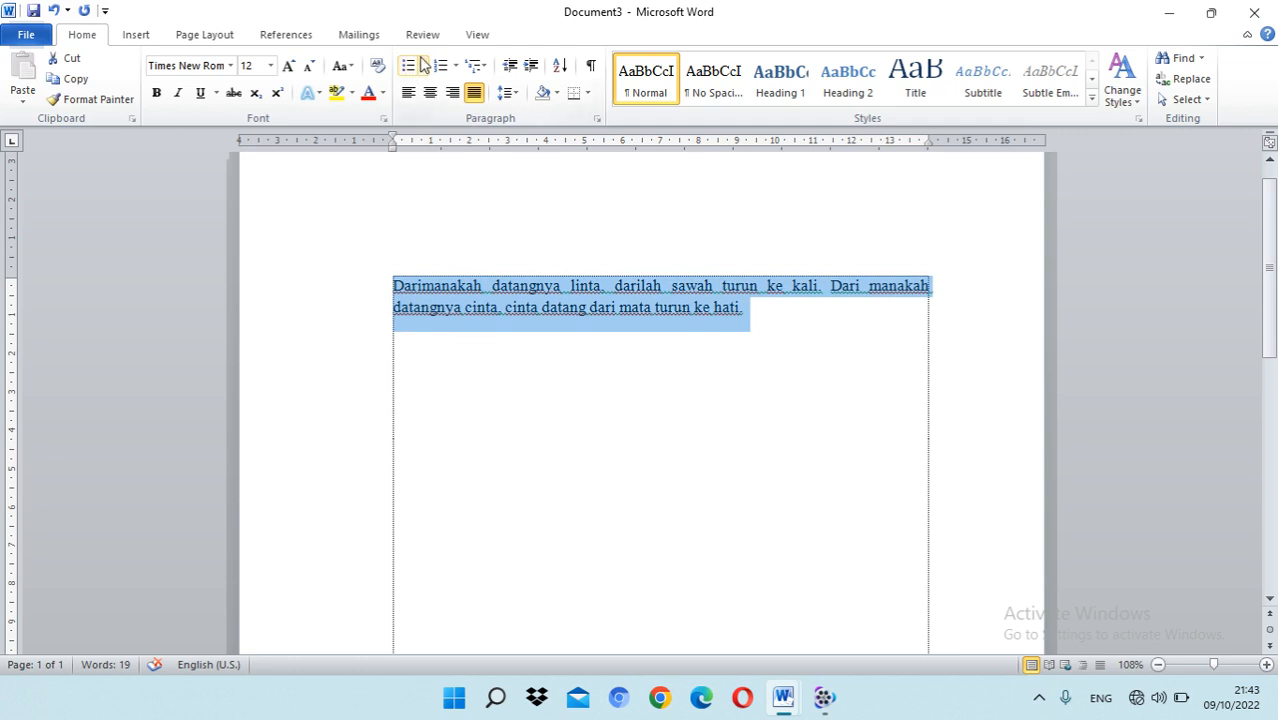
click(352, 67)
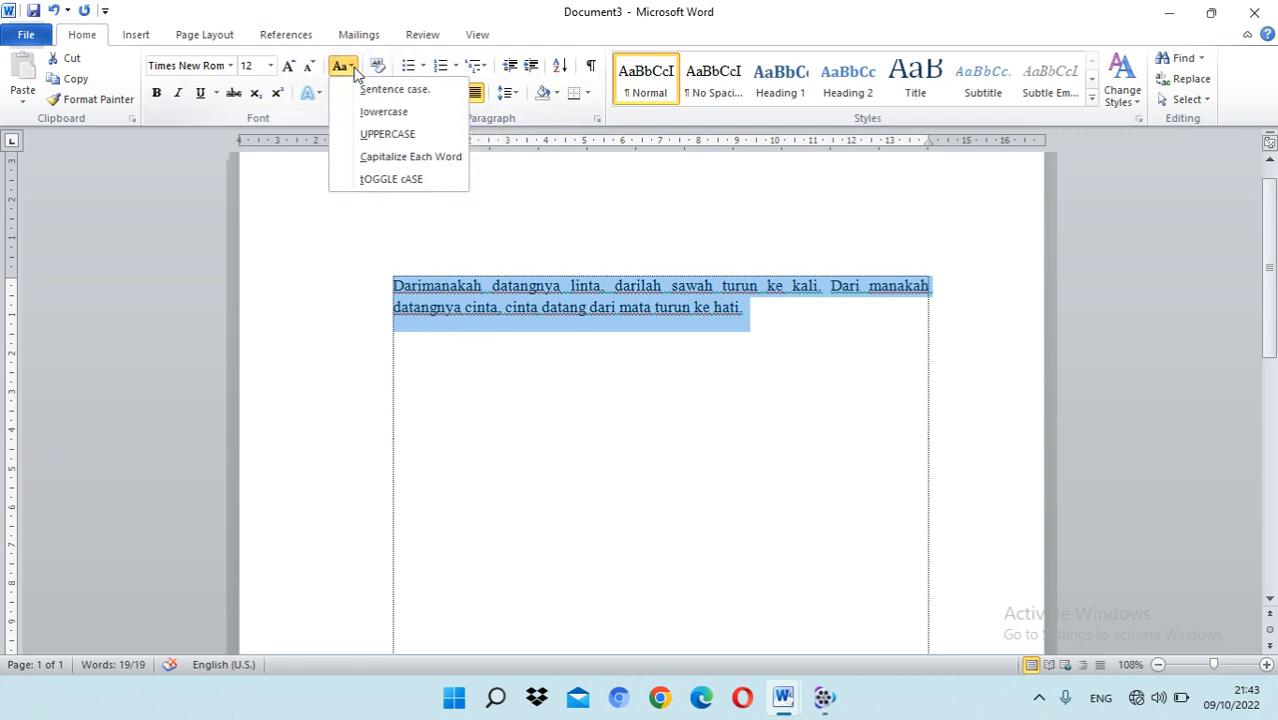
click(392, 134)
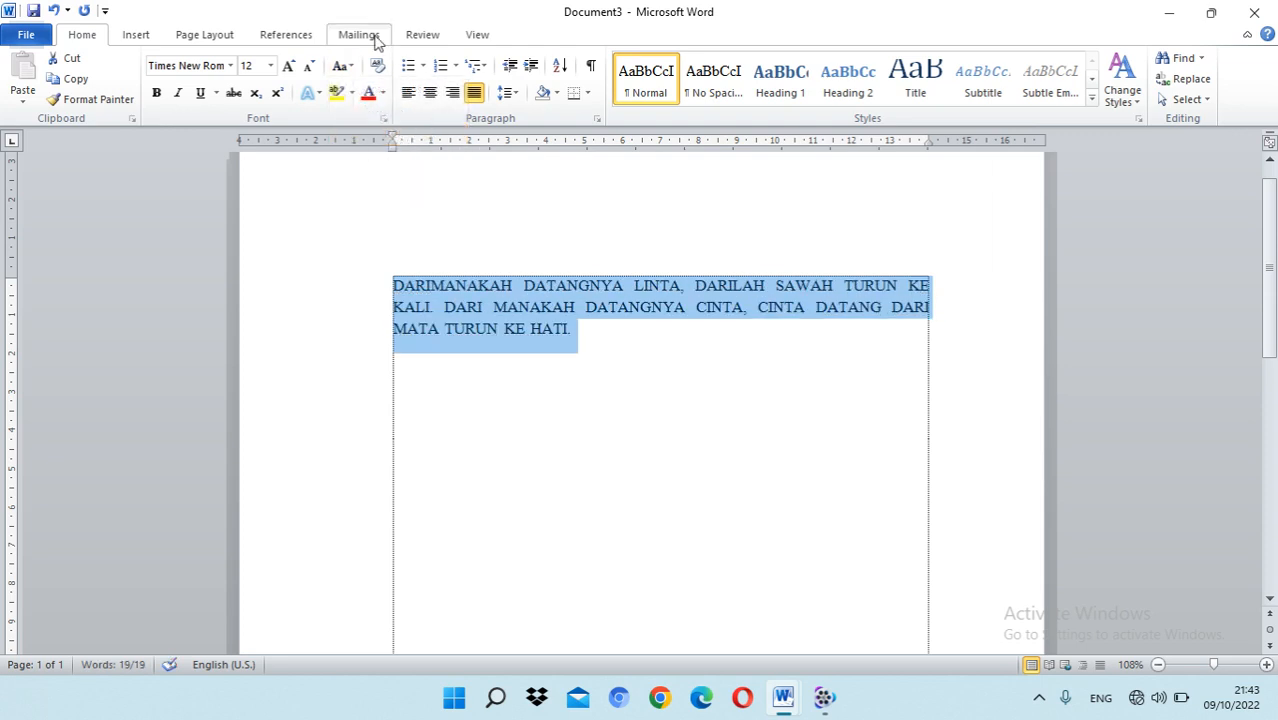
Step: Change the selected paragraph's case to lowercase and to Capitalize Each Word
click(343, 67)
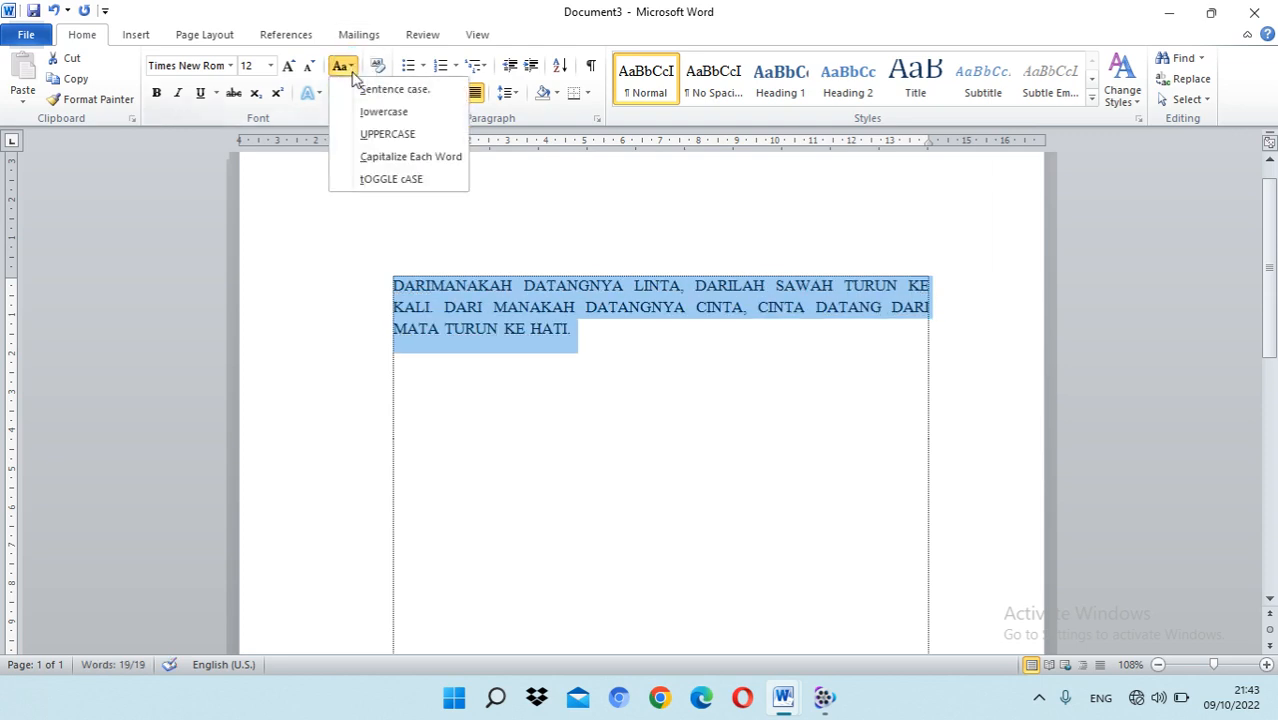
click(404, 121)
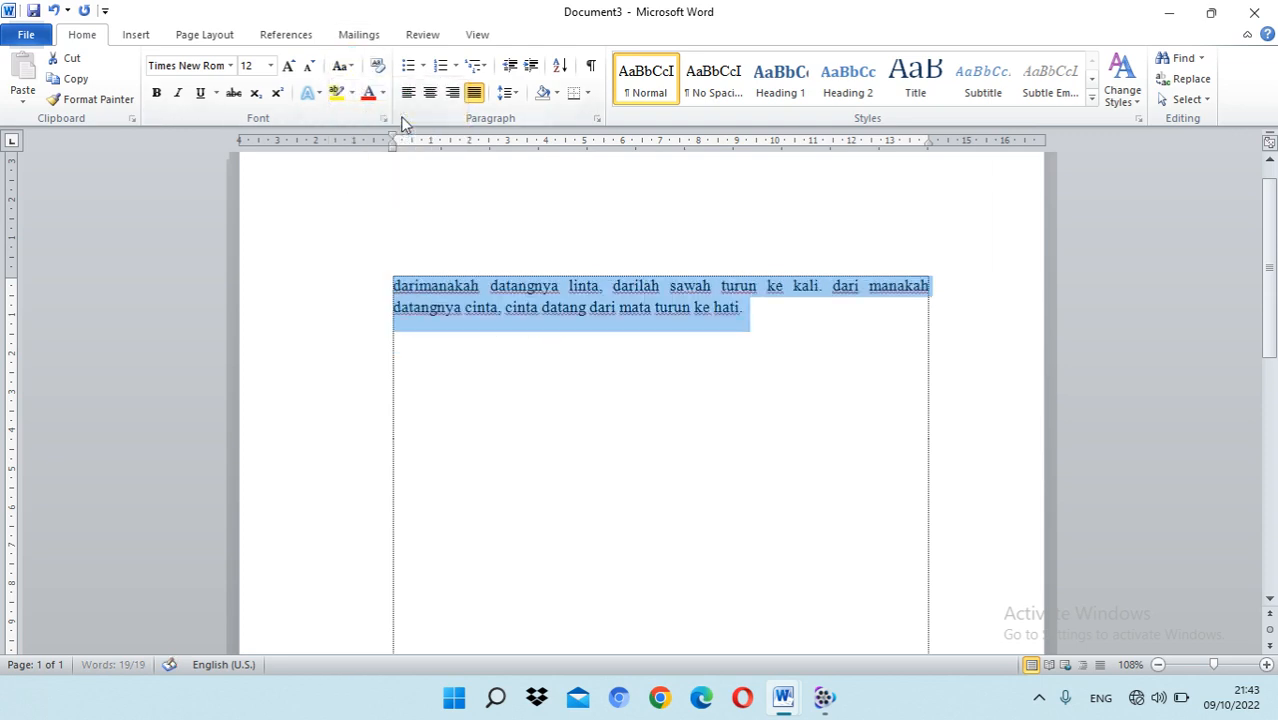
click(352, 66)
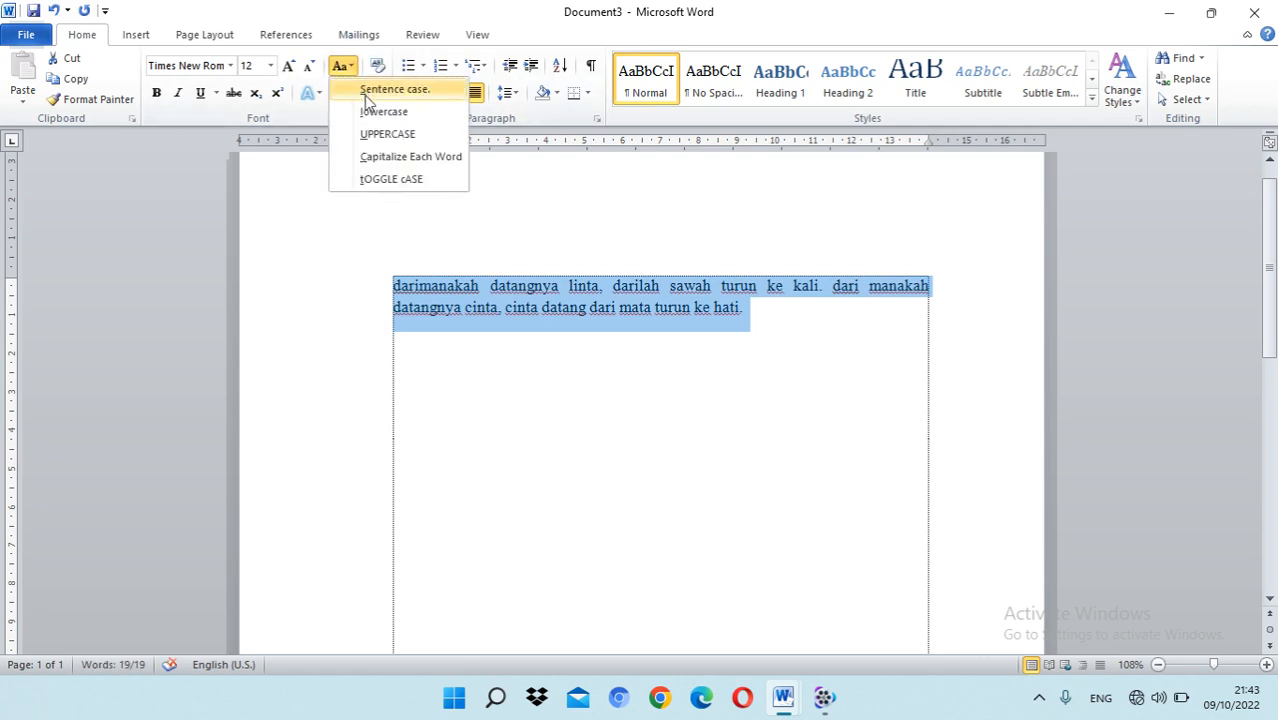
click(398, 160)
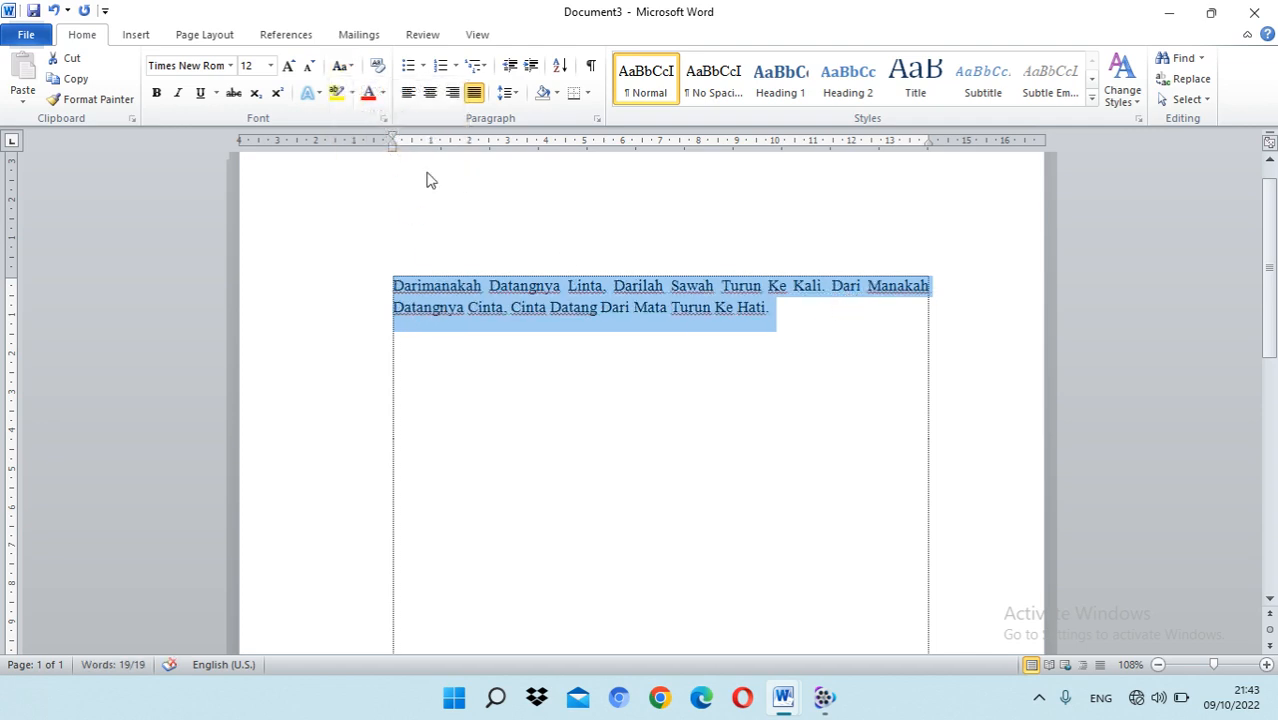
Step: Apply tOGGLE cASE to the selected paragraph and deselect it
click(344, 67)
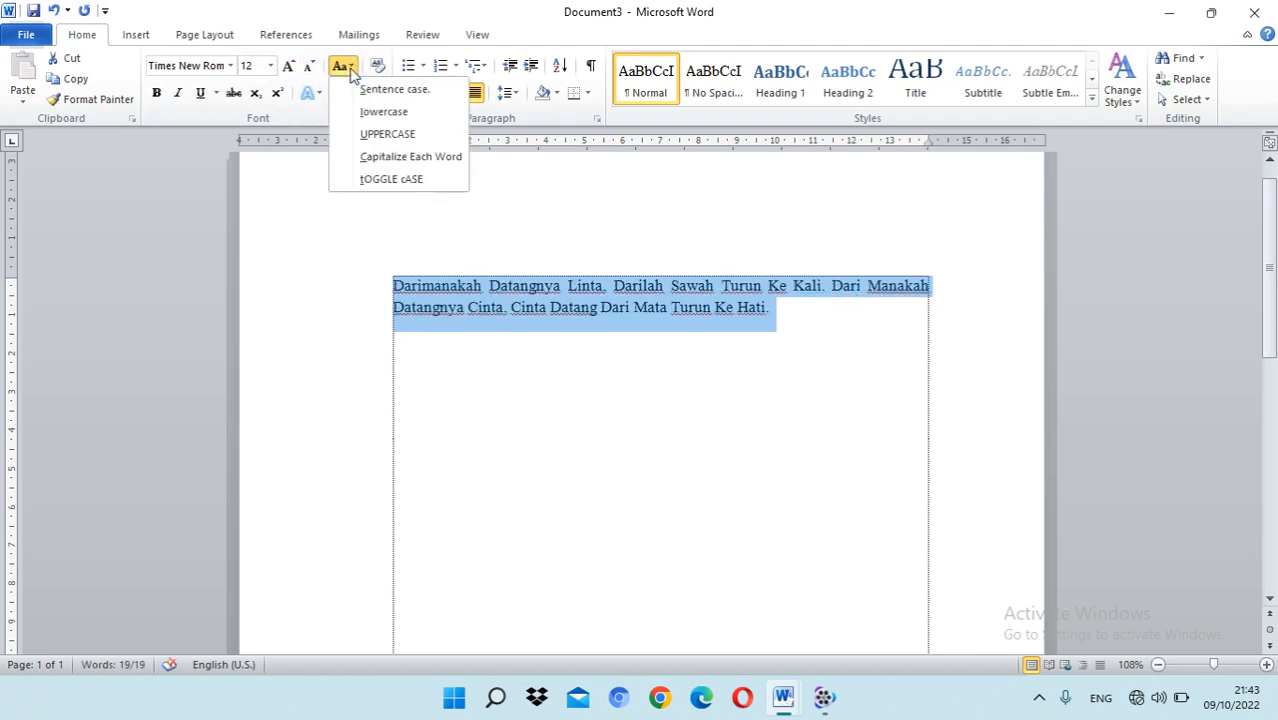
click(418, 190)
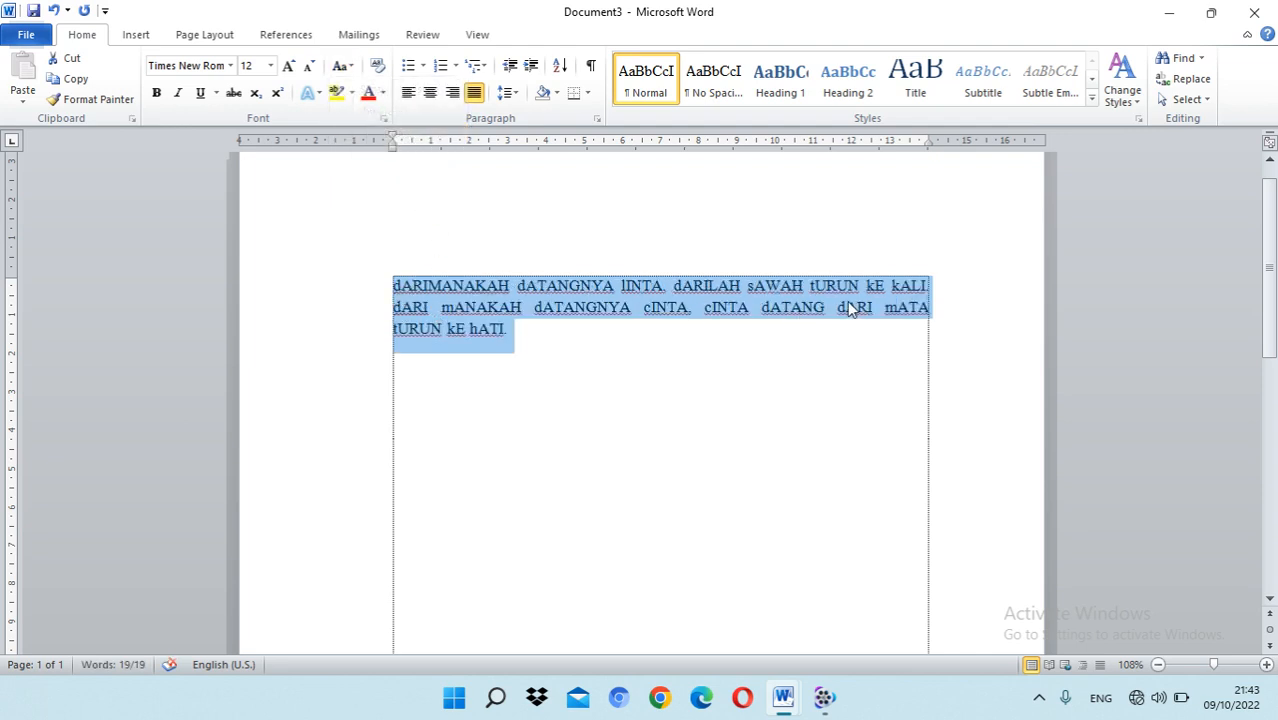
click(530, 338)
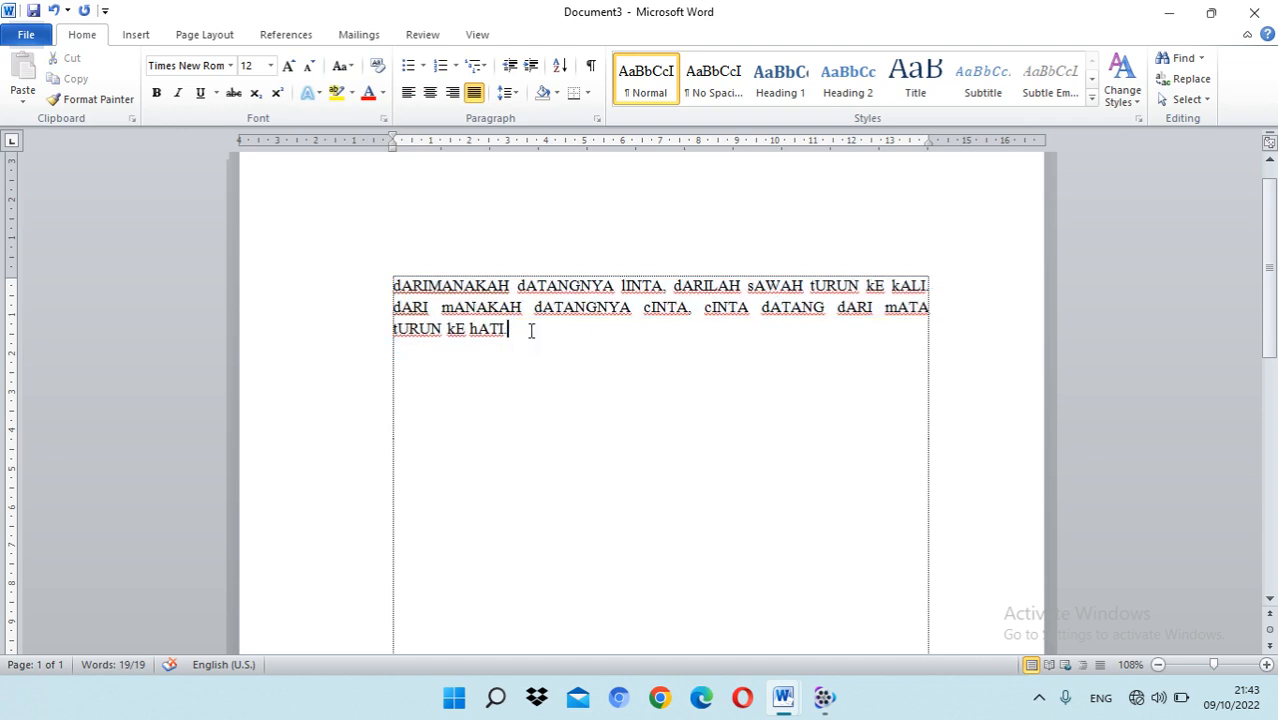
Step: Undo all the case changes made to the paragraph
drag(528, 331, 381, 295)
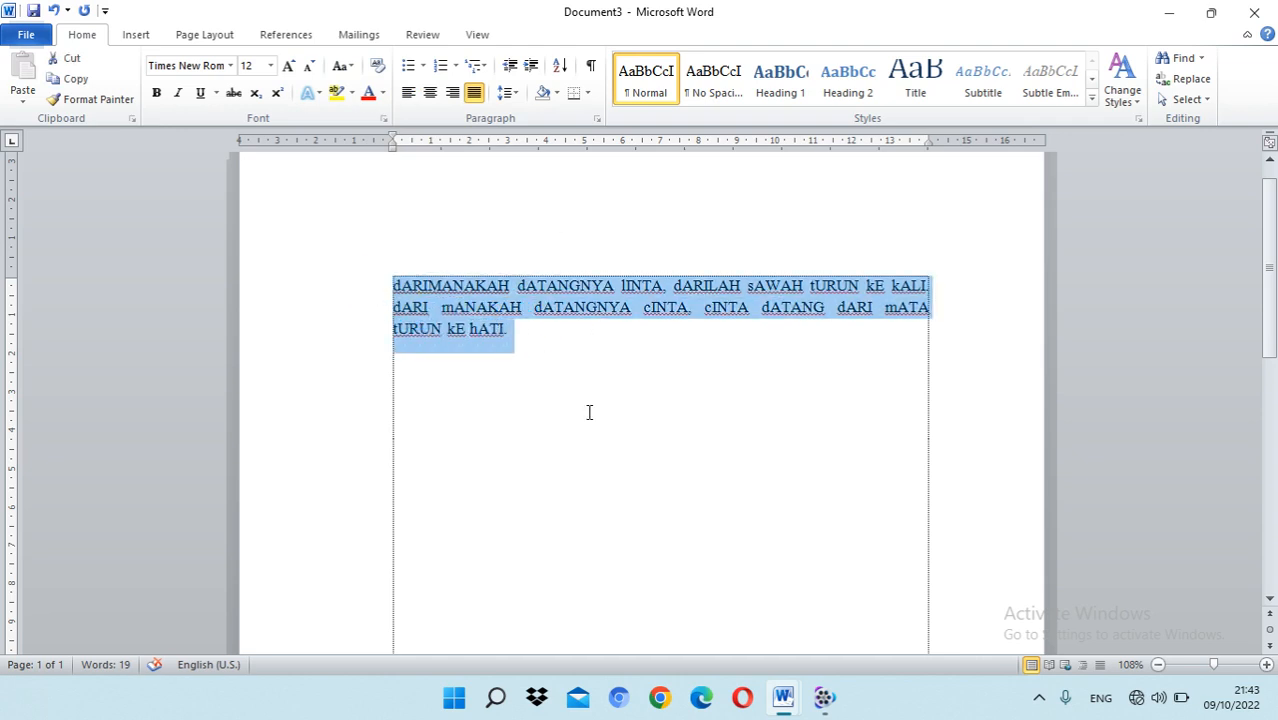
click(54, 12)
click(54, 12)
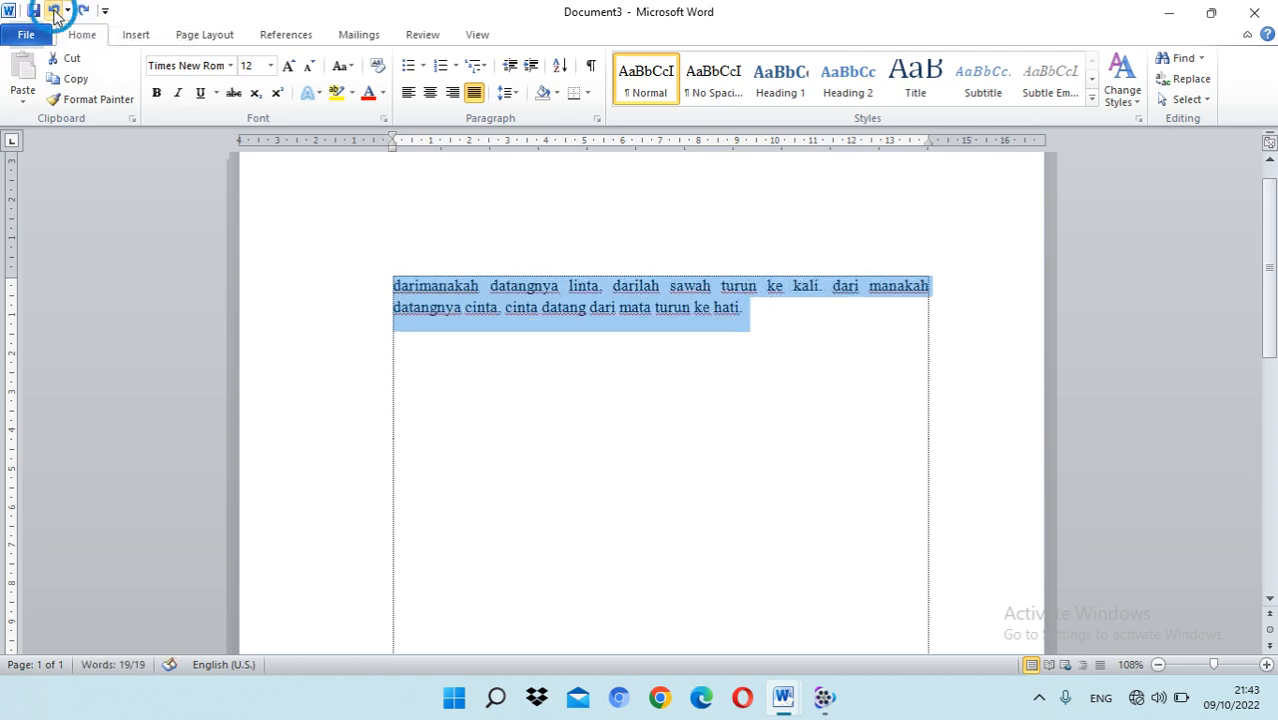
click(54, 12)
click(54, 12)
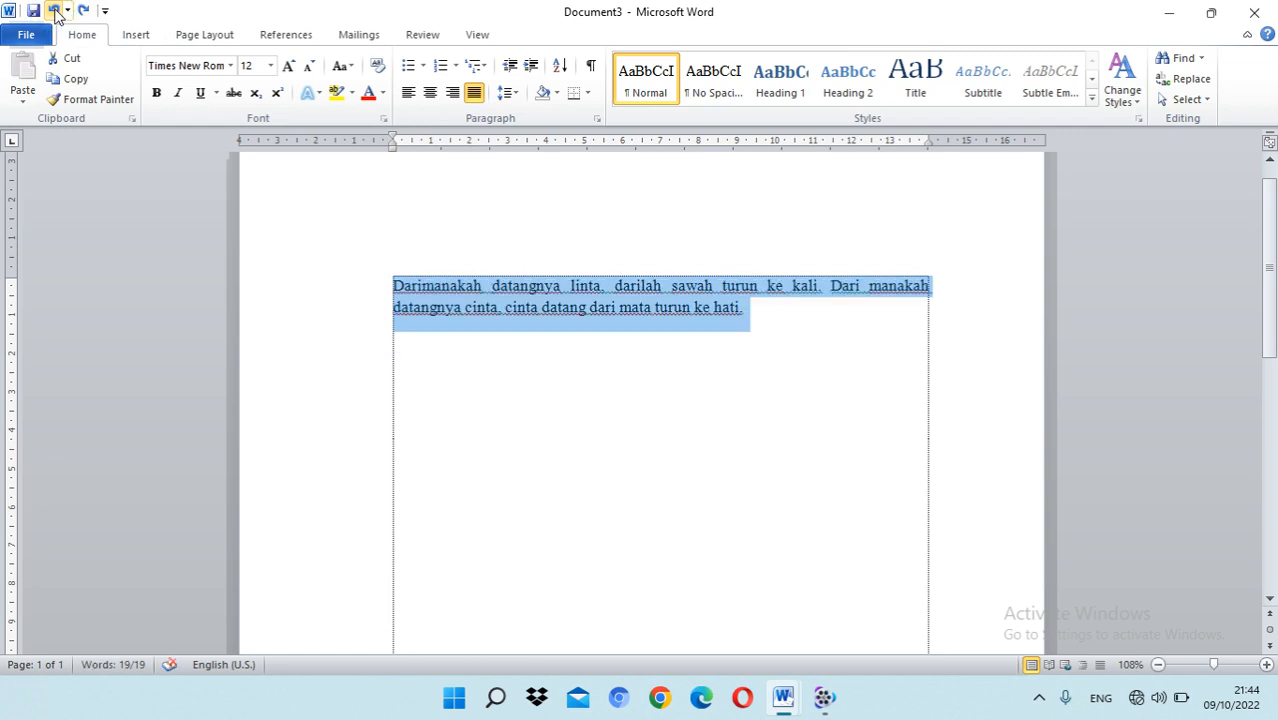
click(785, 368)
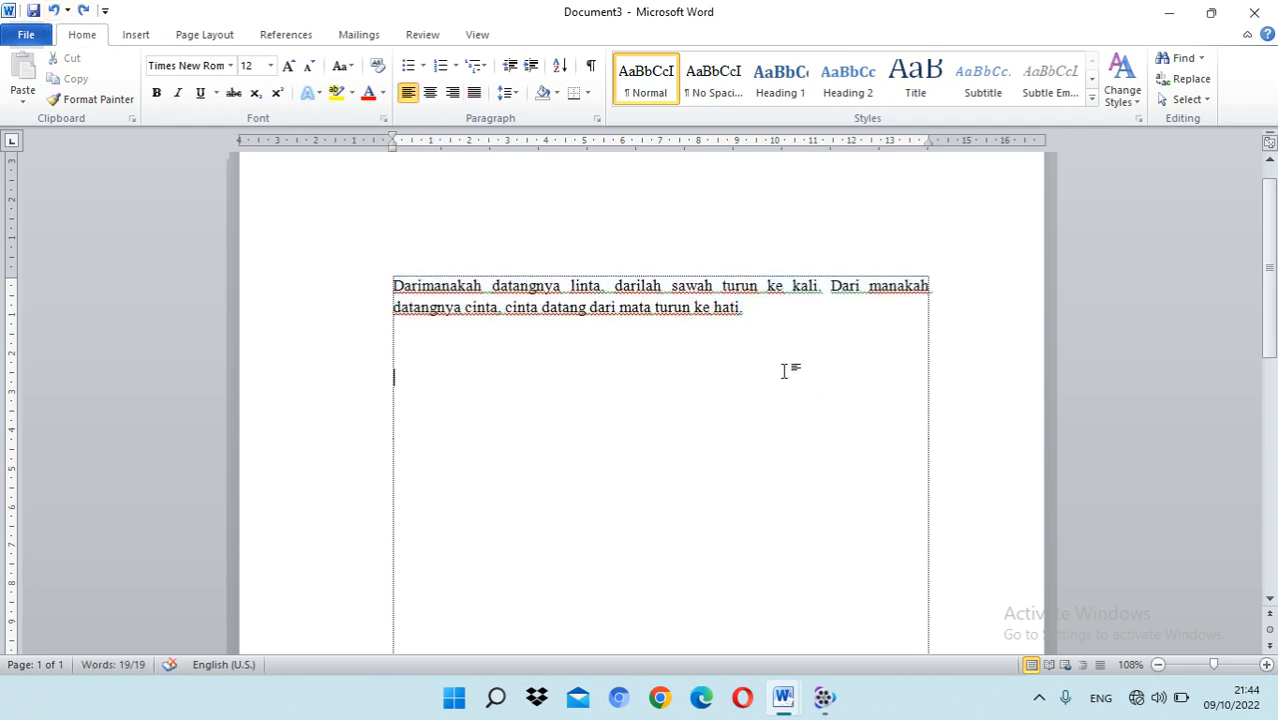
Step: Start a numbered list below the paragraph with a new number format: style "1, 2, 3, …", format "1.", Left alignment
click(755, 313)
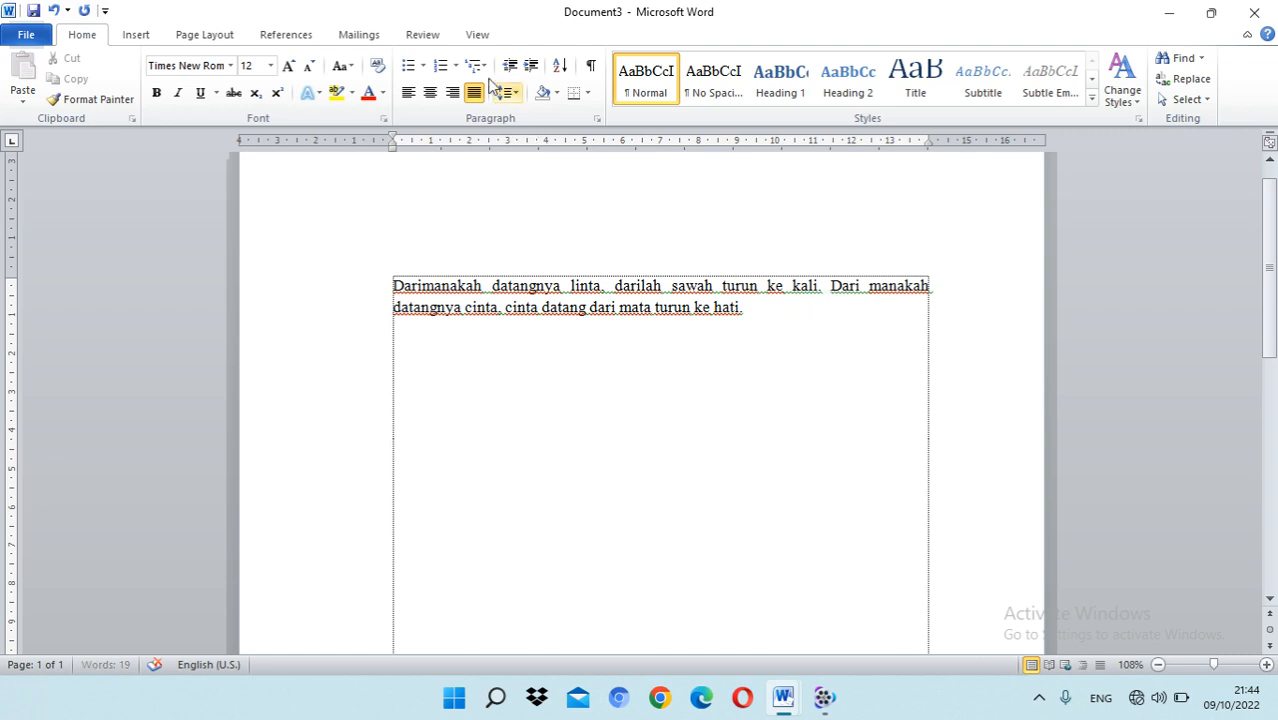
click(455, 66)
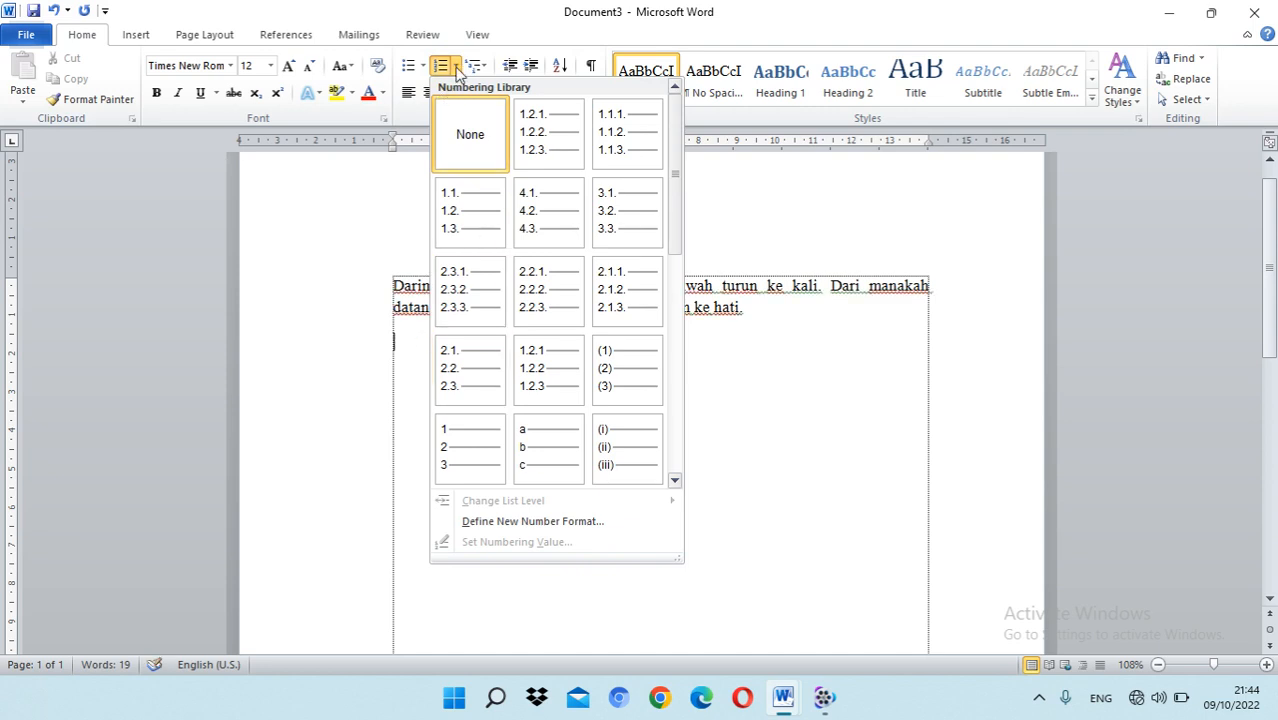
click(505, 523)
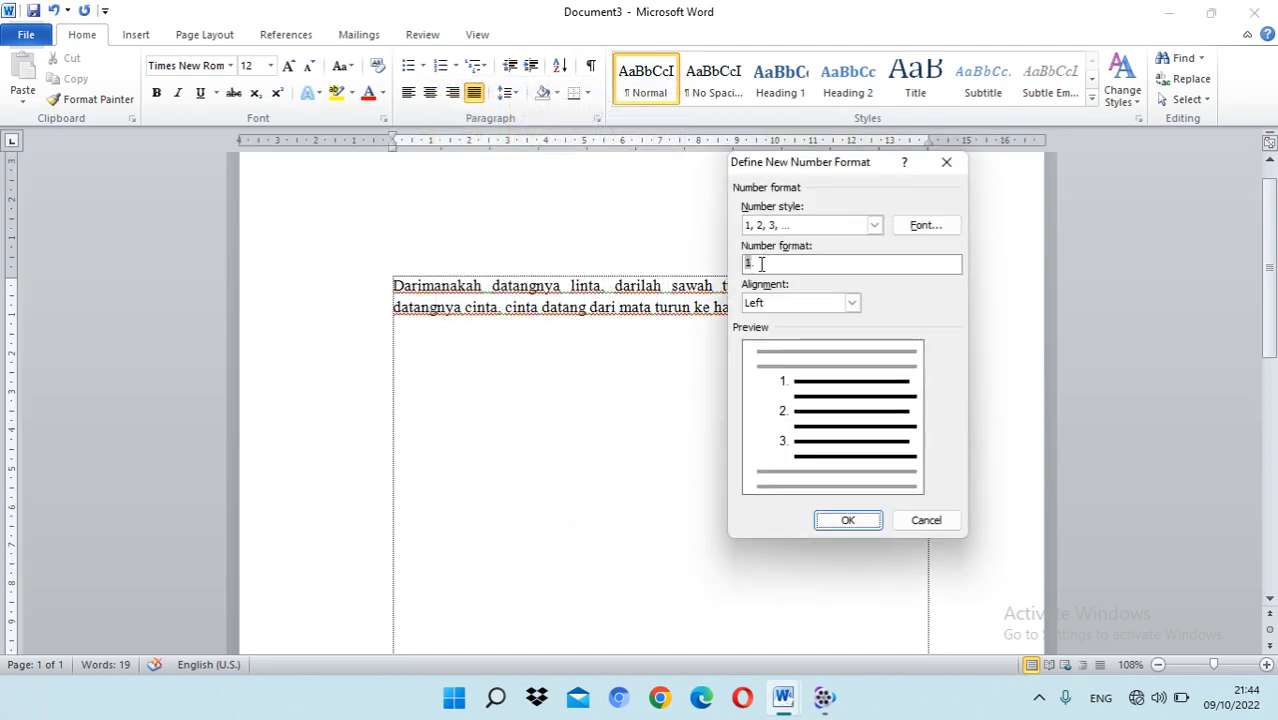
click(852, 524)
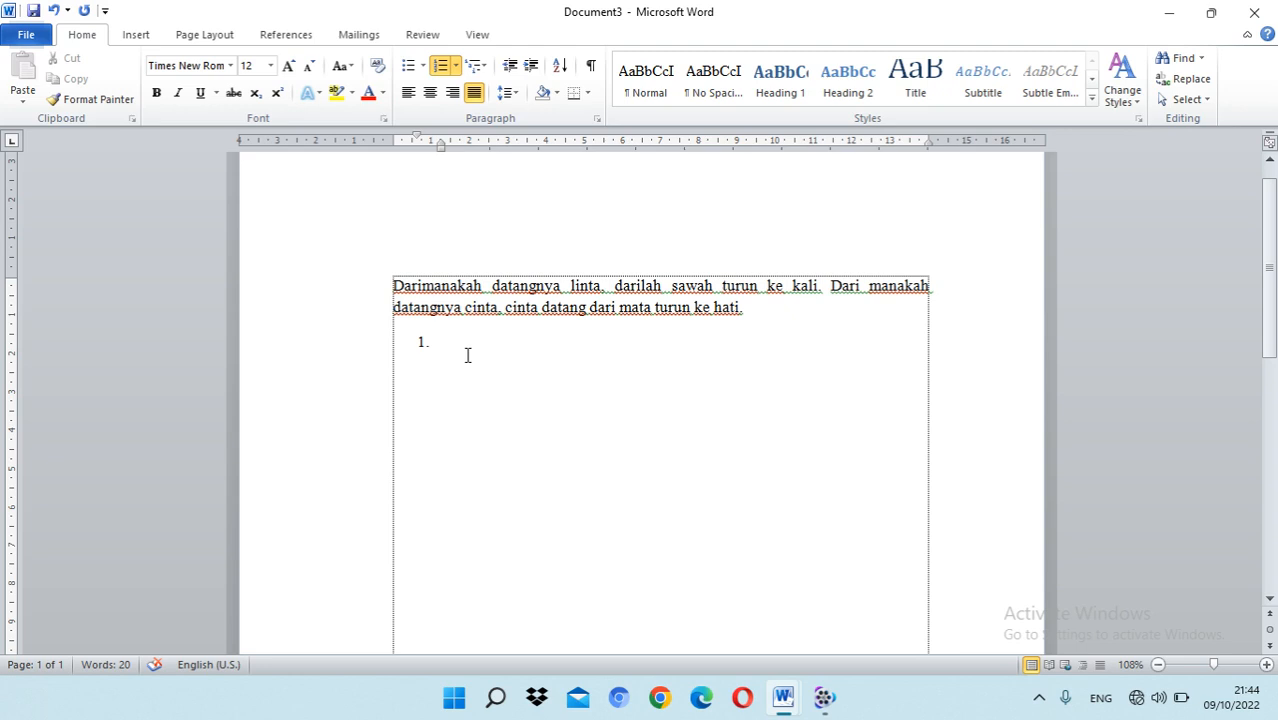
Step: Enter the two numbered list items "Darimana" and "Dari sana"
text(darimana)
key(Return)
text(dari sana)
Step: Move the first list item's text indent to about 4.25 cm and its number indent to about 1.25 cm
click(422, 341)
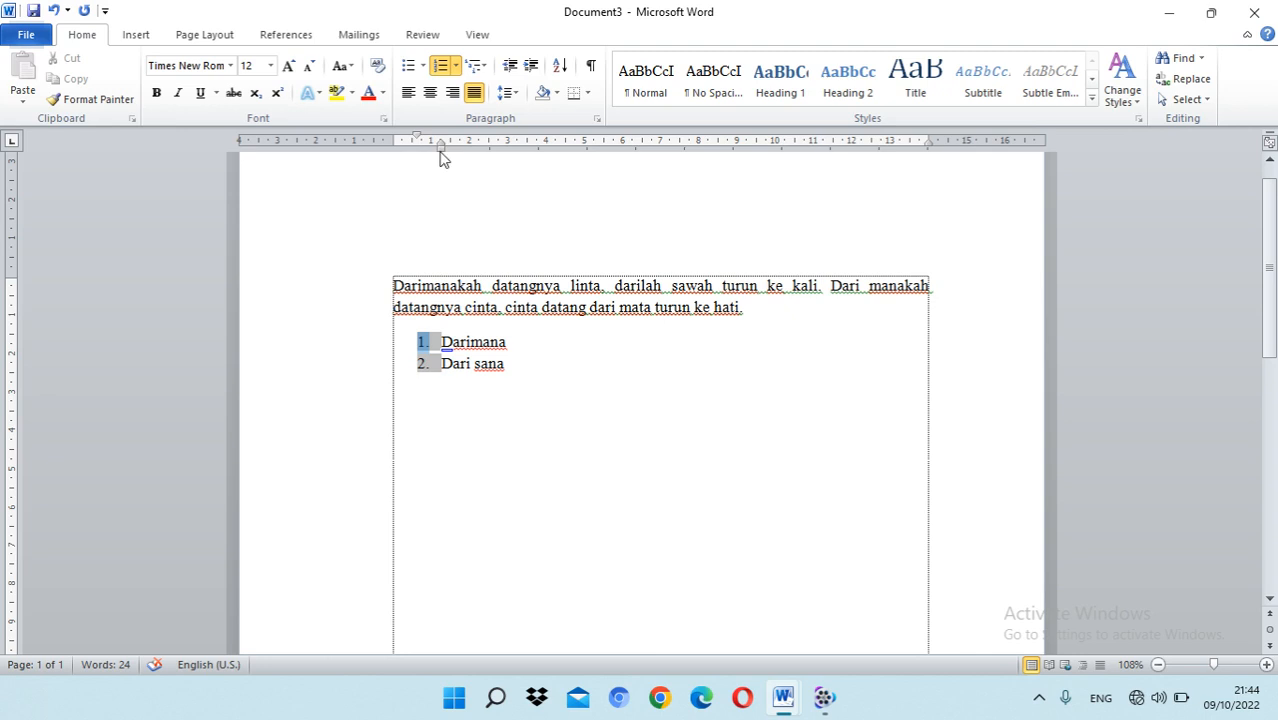
drag(443, 147, 558, 152)
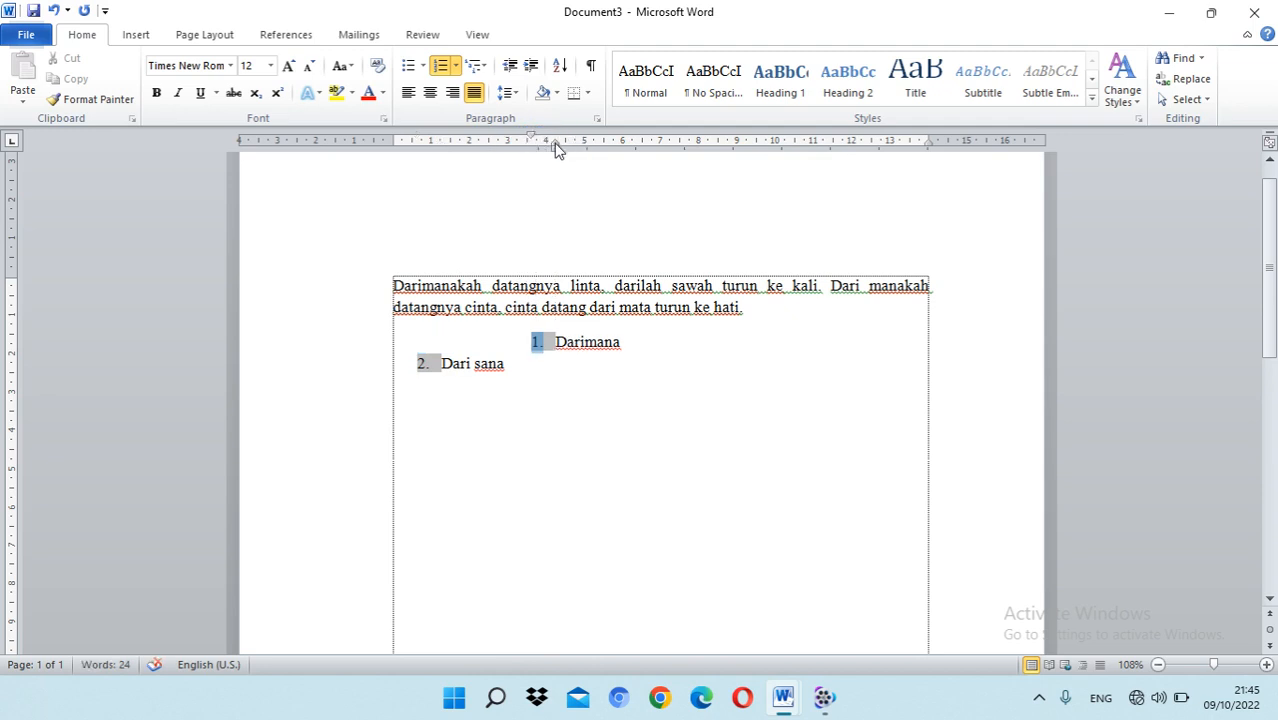
mouse_move(557, 146)
mouse_down()
mouse_move(423, 137)
mouse_move(444, 138)
mouse_up()
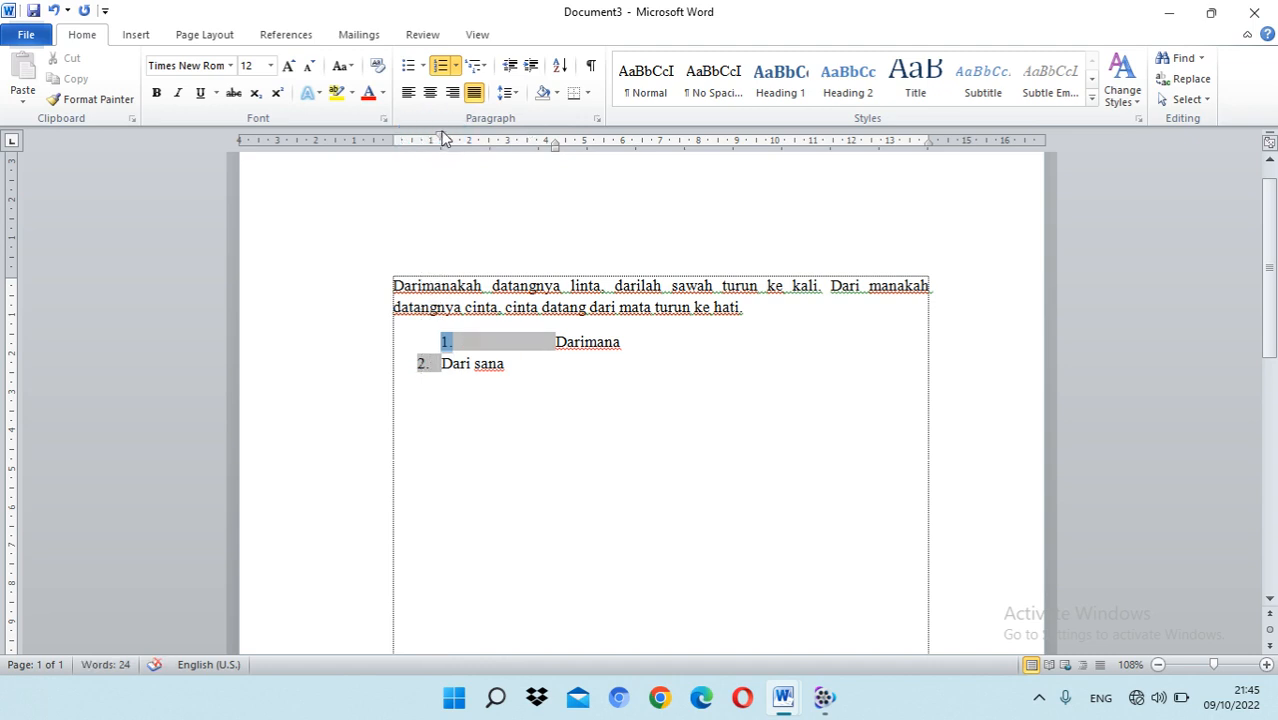
Step: Move both list items' text indents to about 2 cm and the second item's number indent to about 1.25 cm
drag(557, 142, 473, 146)
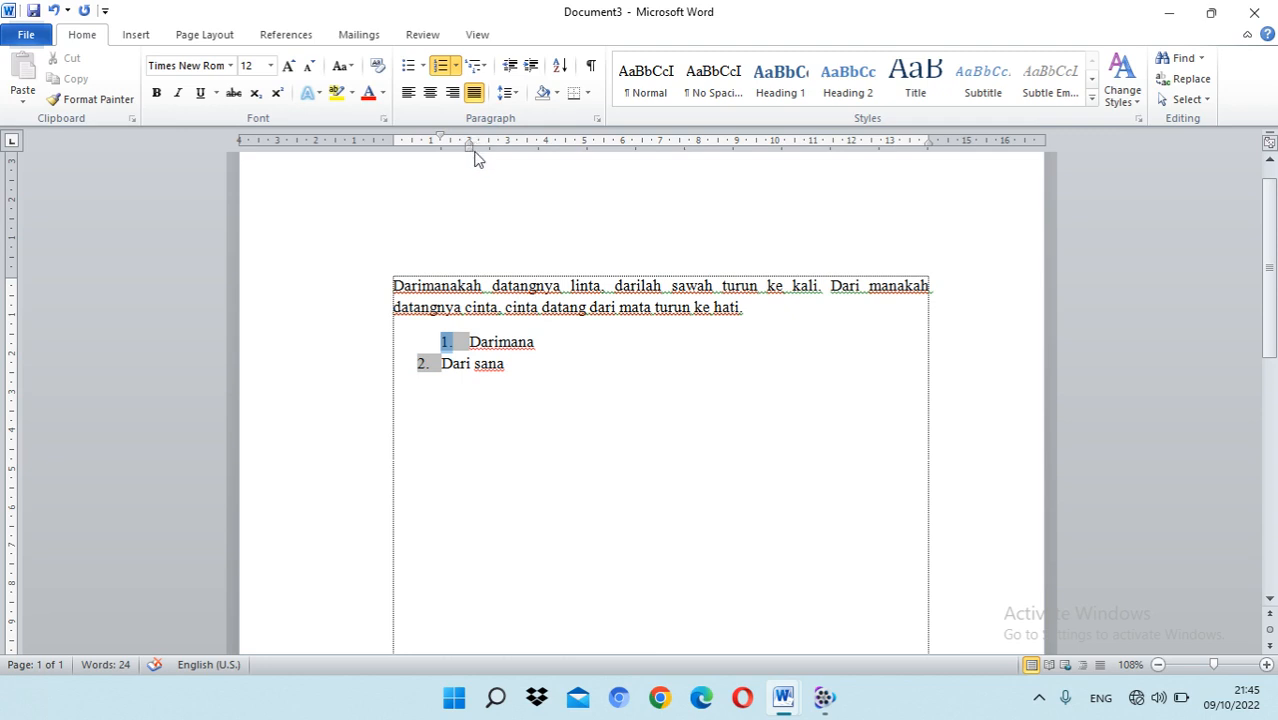
mouse_move(469, 147)
mouse_down()
mouse_move(506, 152)
mouse_move(469, 155)
mouse_up()
click(468, 342)
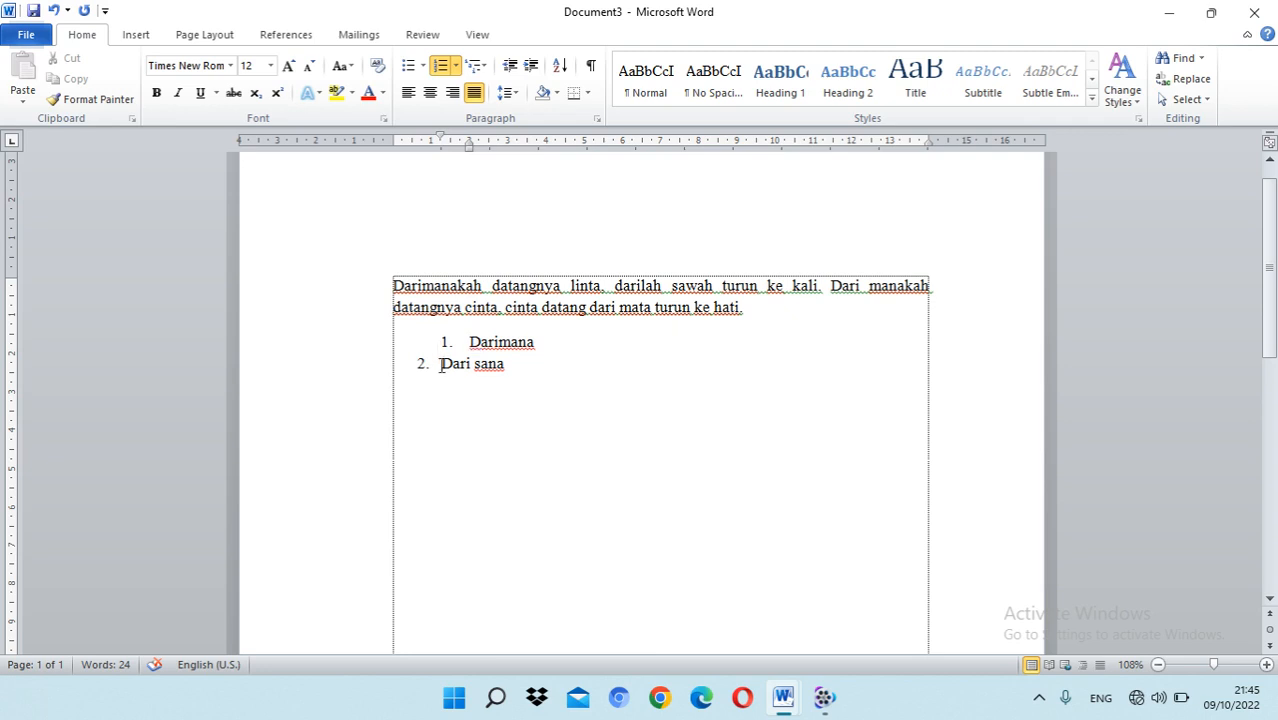
click(437, 364)
drag(419, 132, 441, 140)
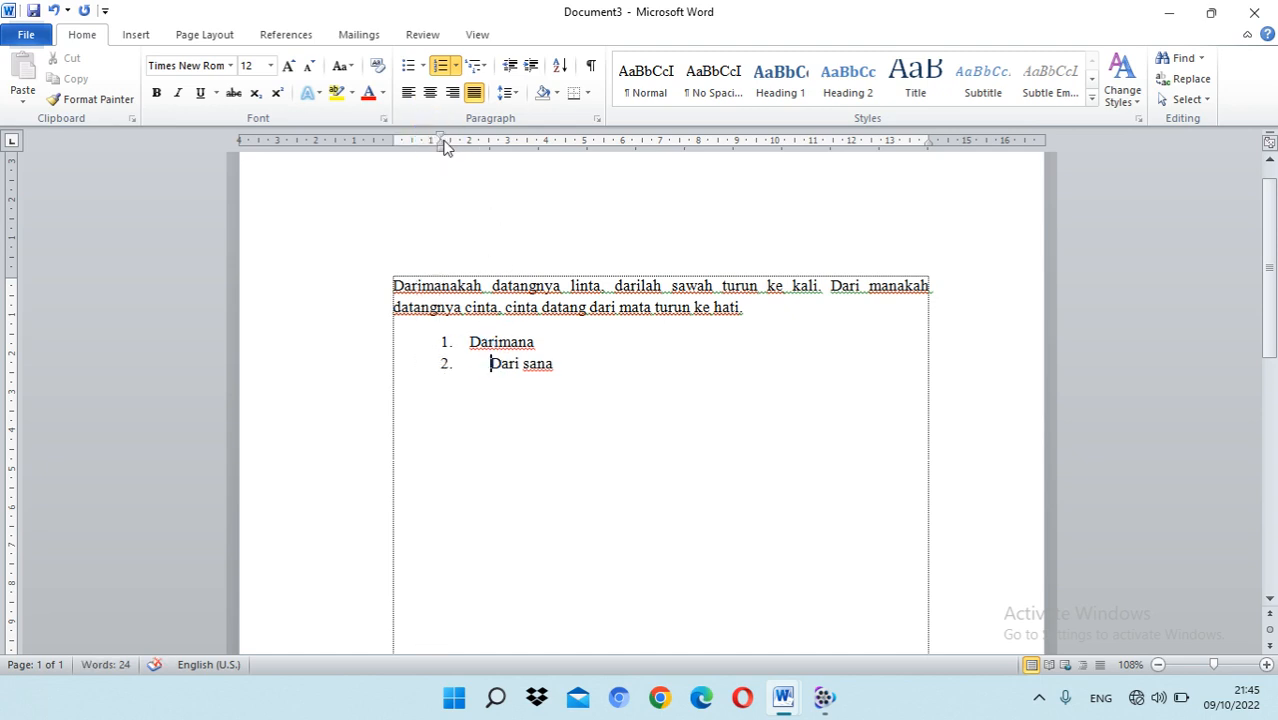
drag(445, 145, 466, 148)
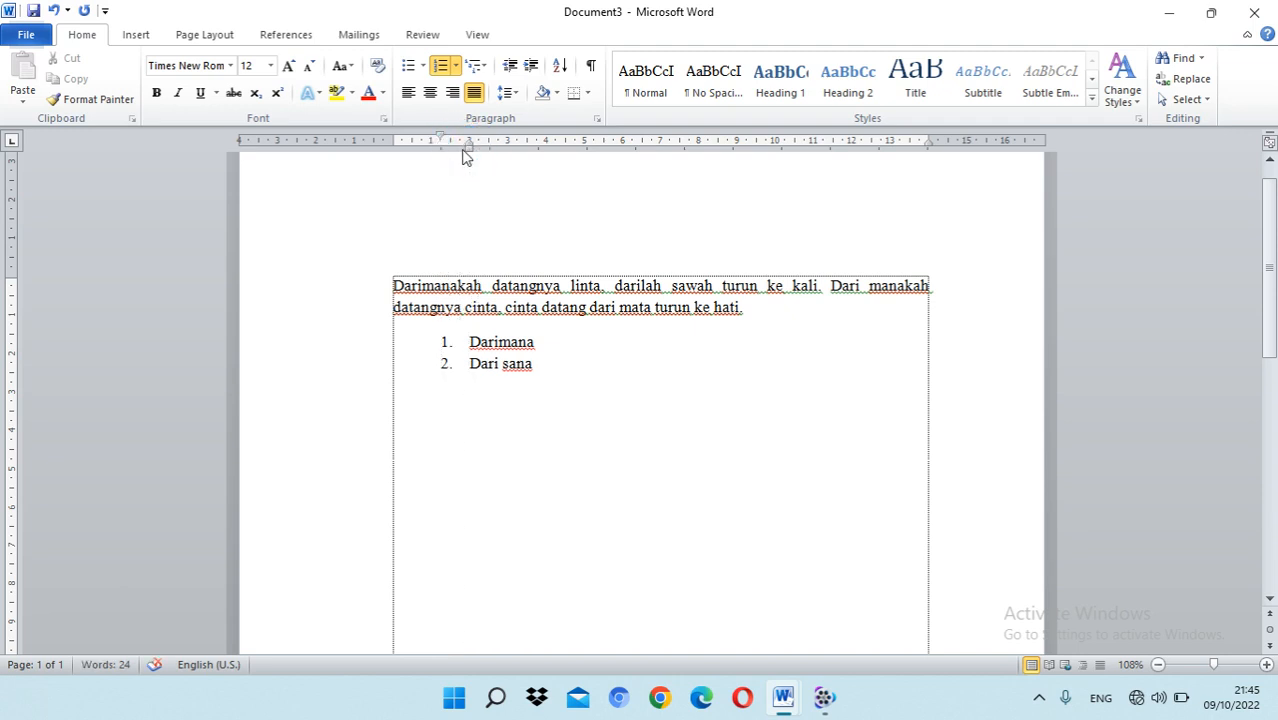
Step: Shift the indents of both list items together so the numbers sit at about 0.5 cm and the text at about 1 cm
click(545, 342)
mouse_move(441, 137)
mouse_down()
mouse_move(422, 142)
mouse_move(441, 138)
mouse_up()
drag(542, 386, 448, 345)
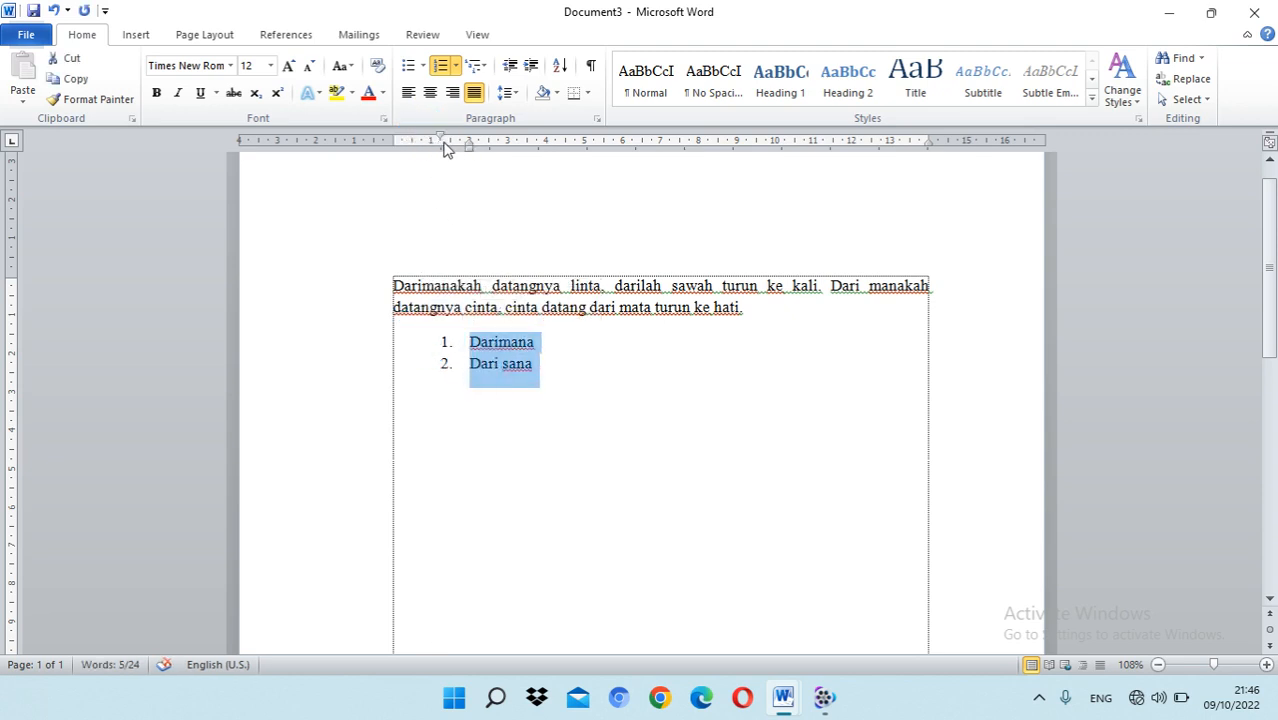
mouse_move(440, 142)
mouse_down()
mouse_move(411, 137)
mouse_move(467, 137)
mouse_move(433, 145)
mouse_up()
click(533, 341)
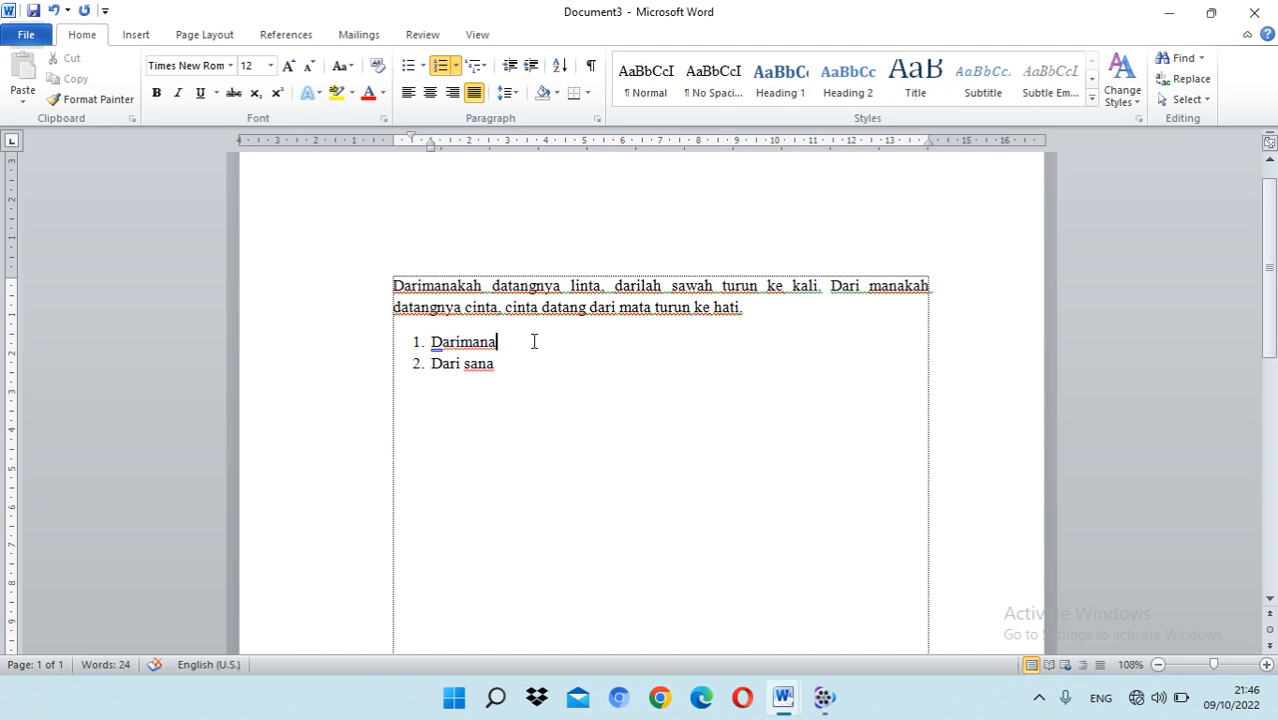
Step: Insert a blank line after "Darimana" and remove its number
click(518, 362)
click(512, 367)
click(525, 345)
key(Return)
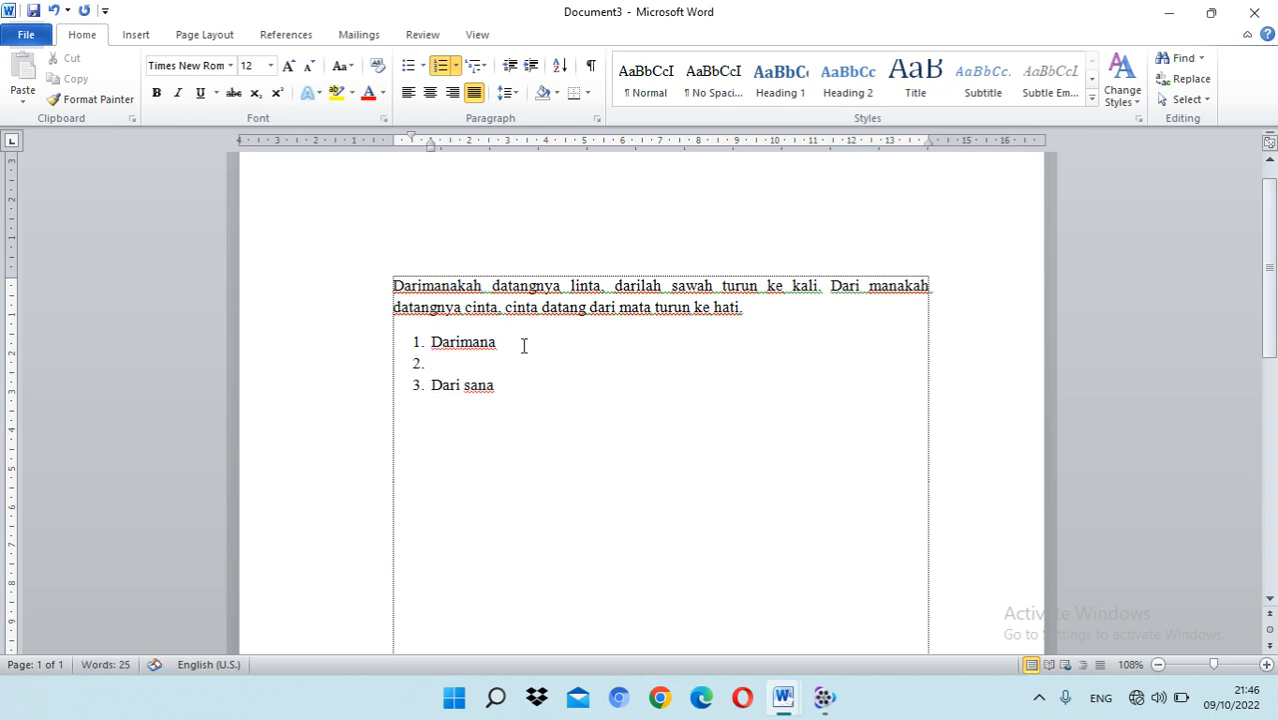
click(428, 363)
click(453, 366)
key(BackSpace)
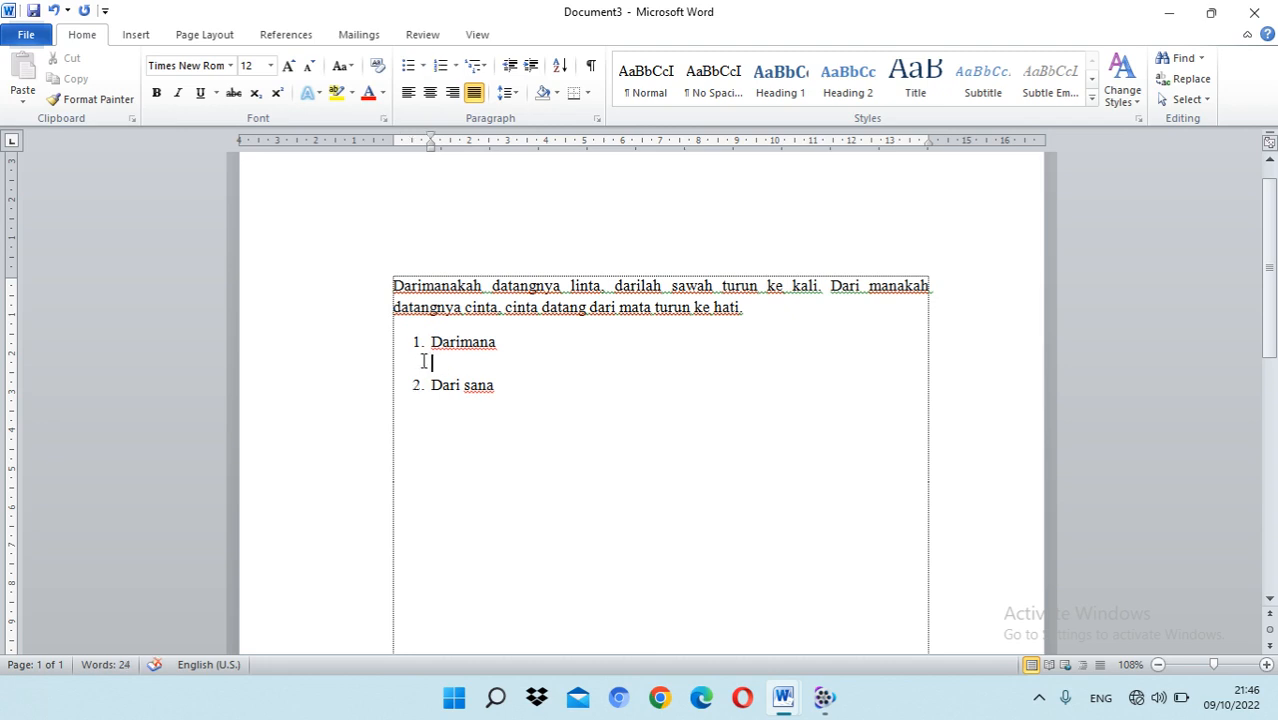
Step: Define a new number format for the blank line with the style "a, b, c, …" and Left alignment
click(423, 67)
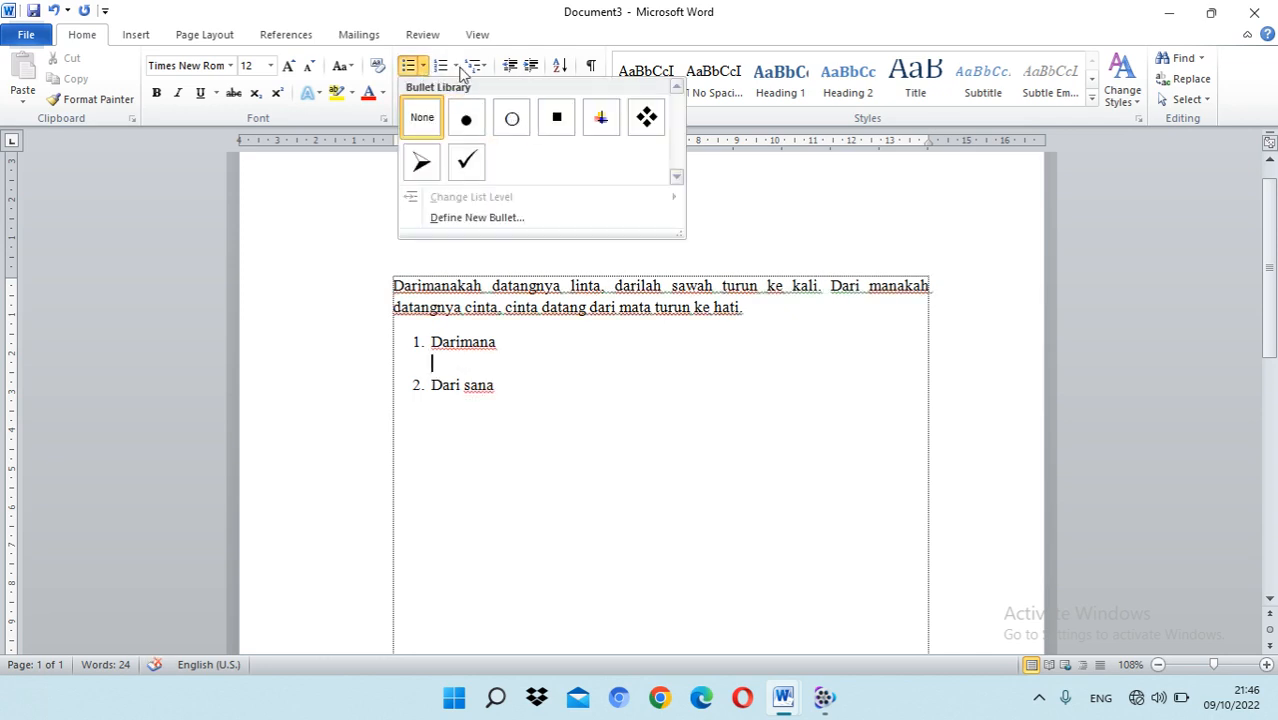
click(457, 67)
click(479, 67)
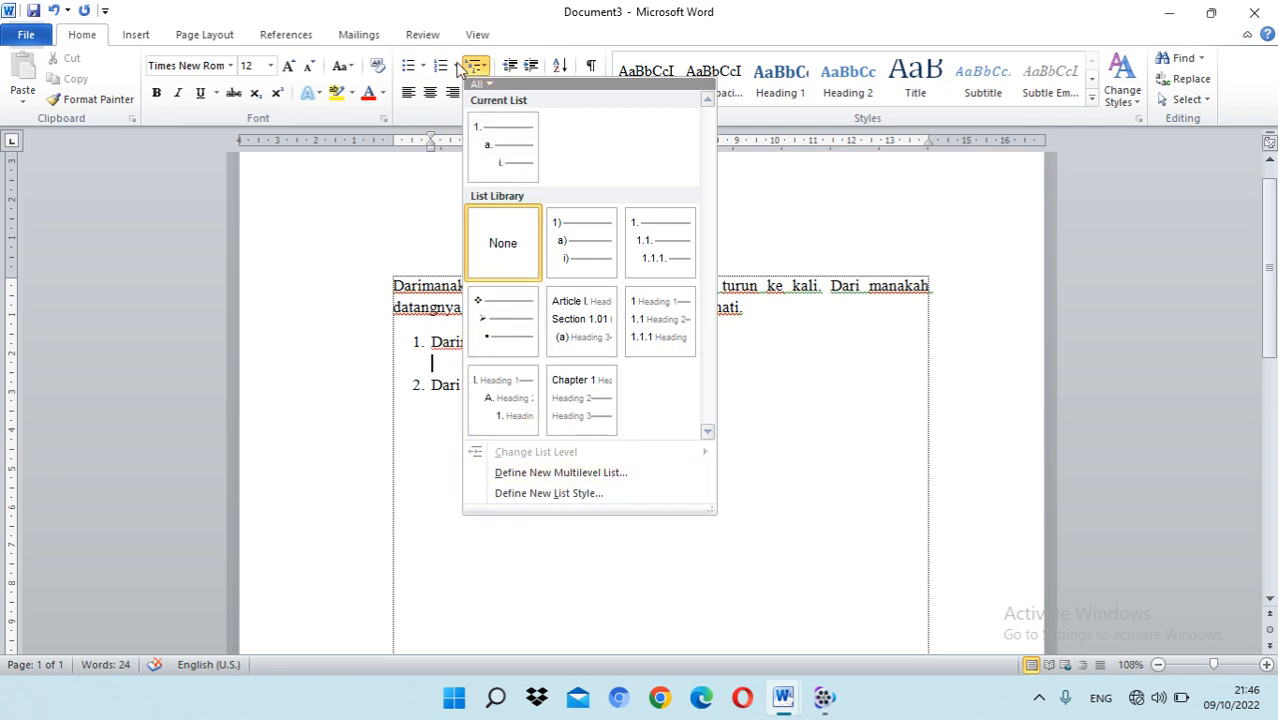
click(457, 67)
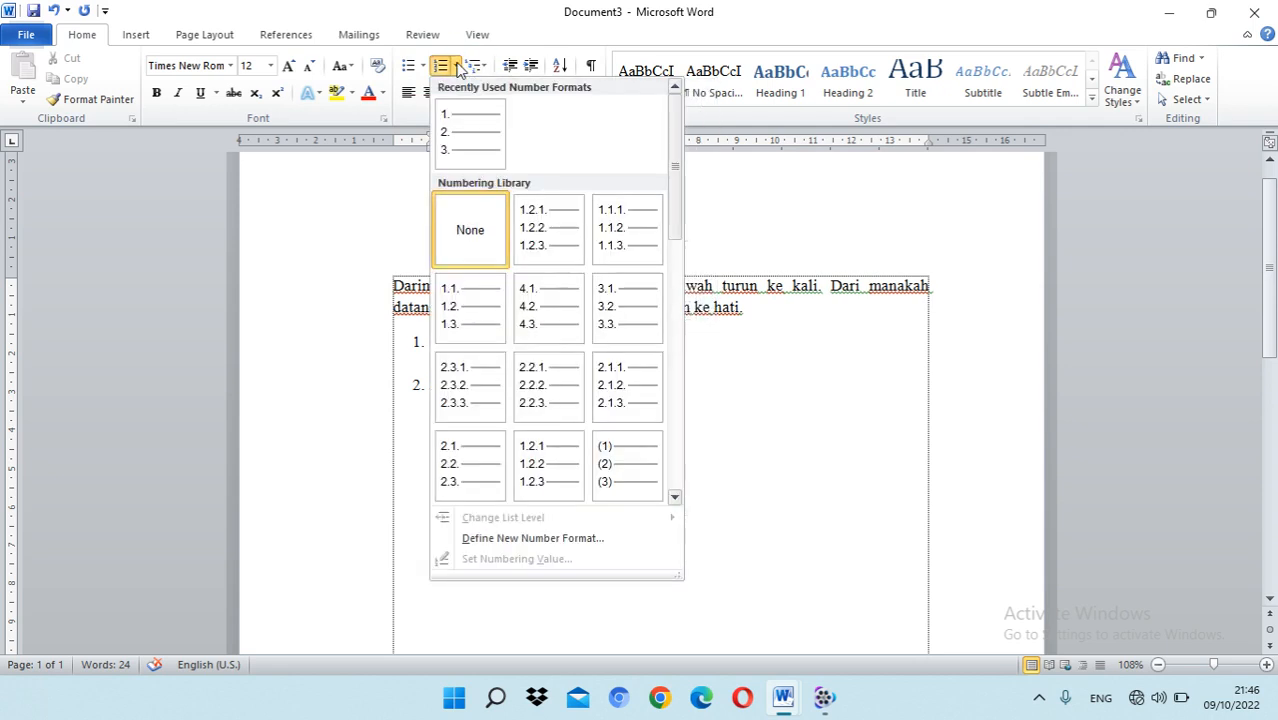
click(530, 538)
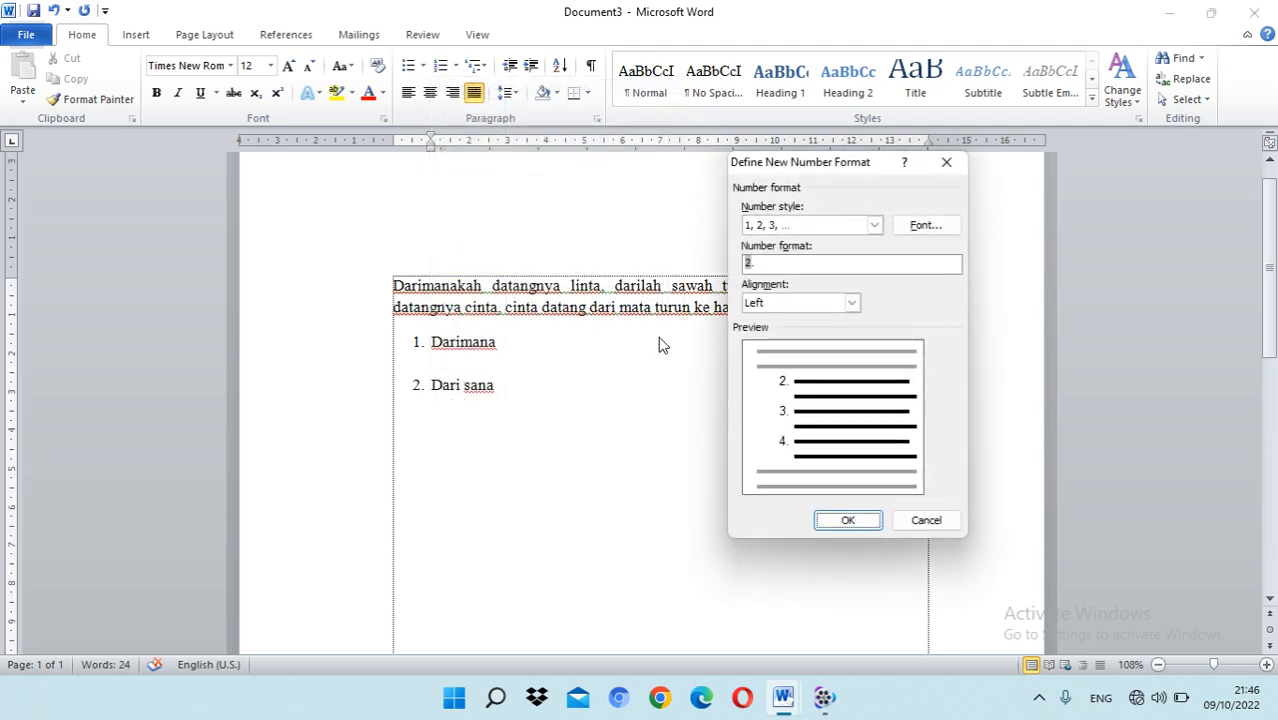
click(874, 226)
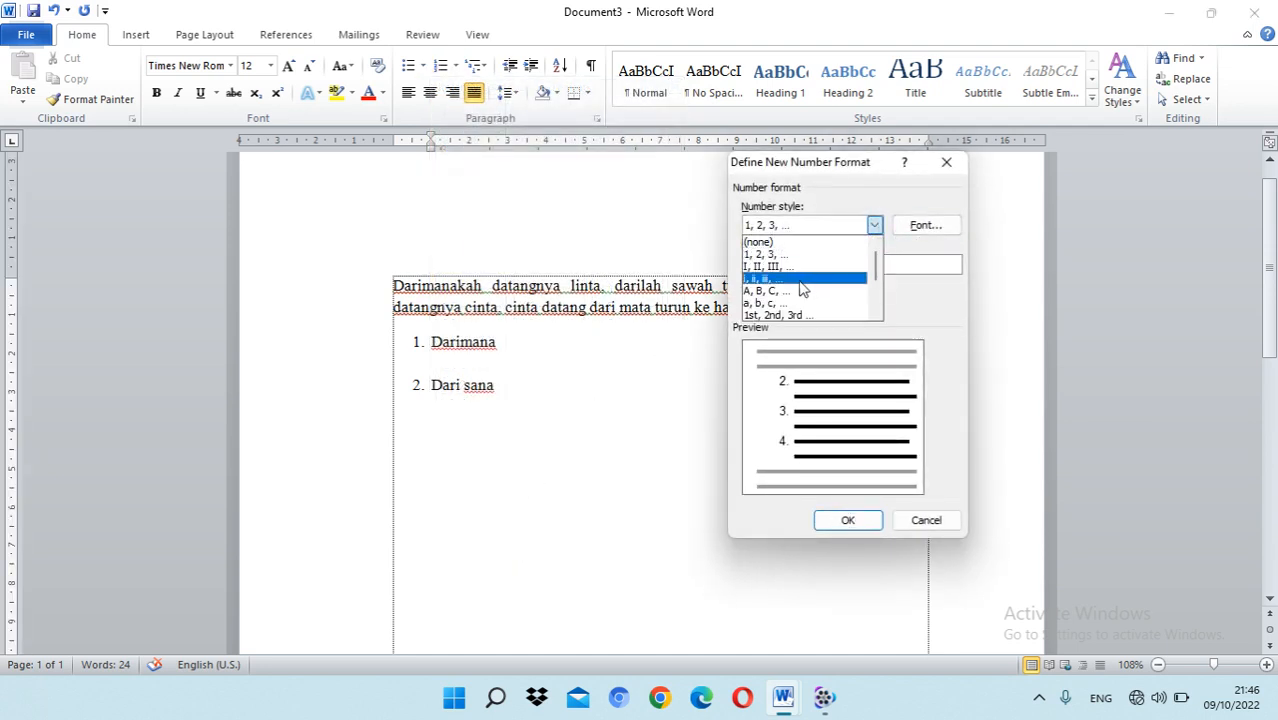
click(797, 304)
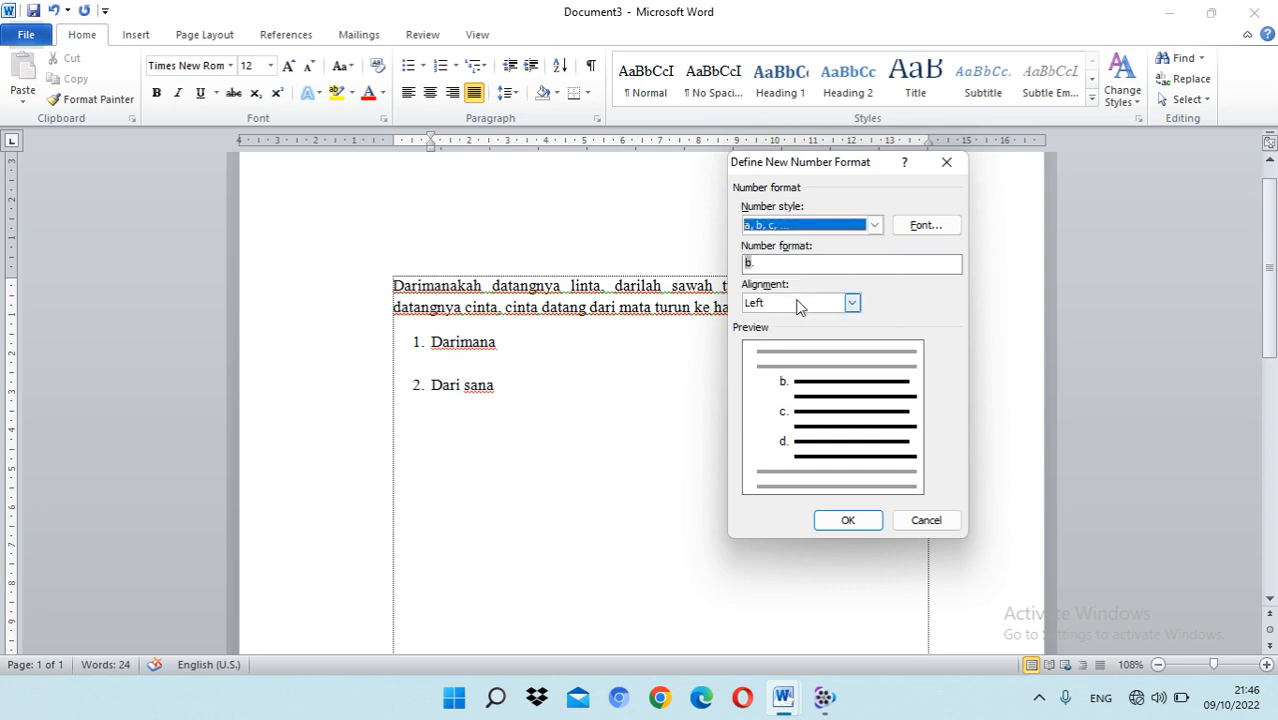
click(861, 518)
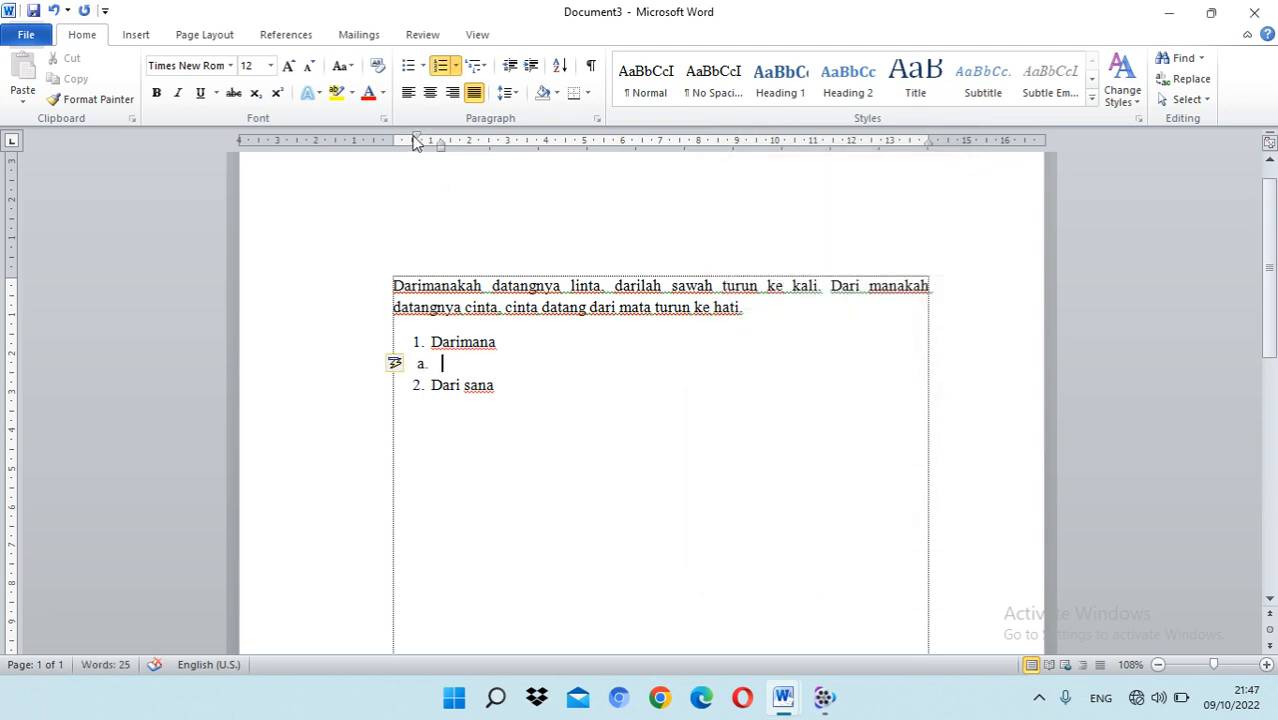
Step: Enter "Apa" as sub-item a, with its letter indented to about 1 cm and its text to about 1.5 cm
drag(416, 137, 458, 146)
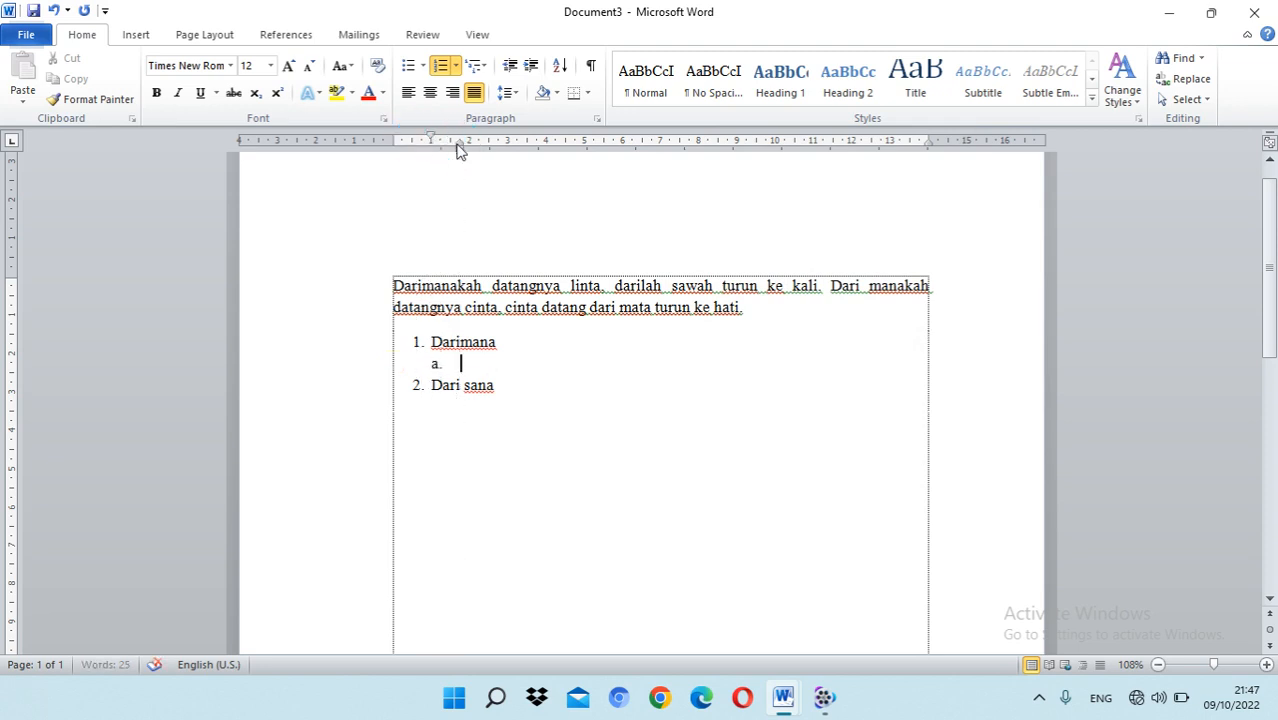
text(apa)
mouse_move(459, 142)
mouse_down()
mouse_move(442, 140)
mouse_move(448, 149)
mouse_up()
click(486, 358)
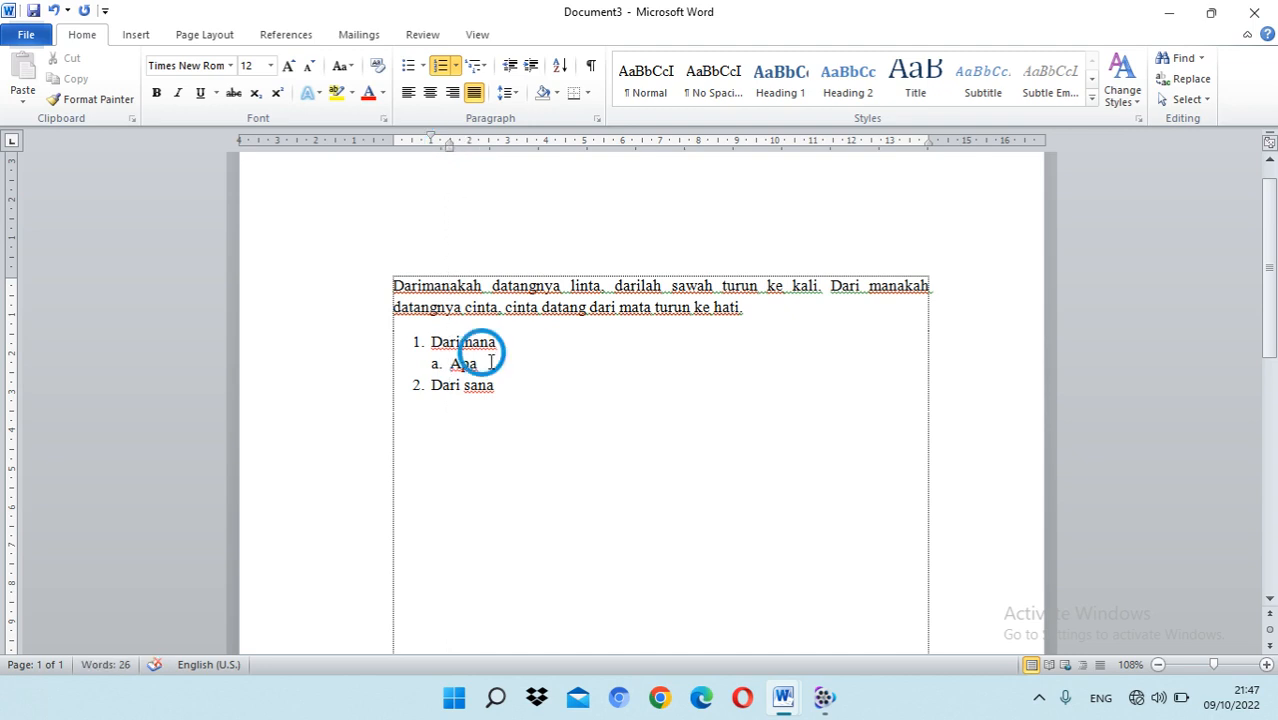
Step: Add the second lettered sub-item "Dua saja" below "Apa"
key(Return)
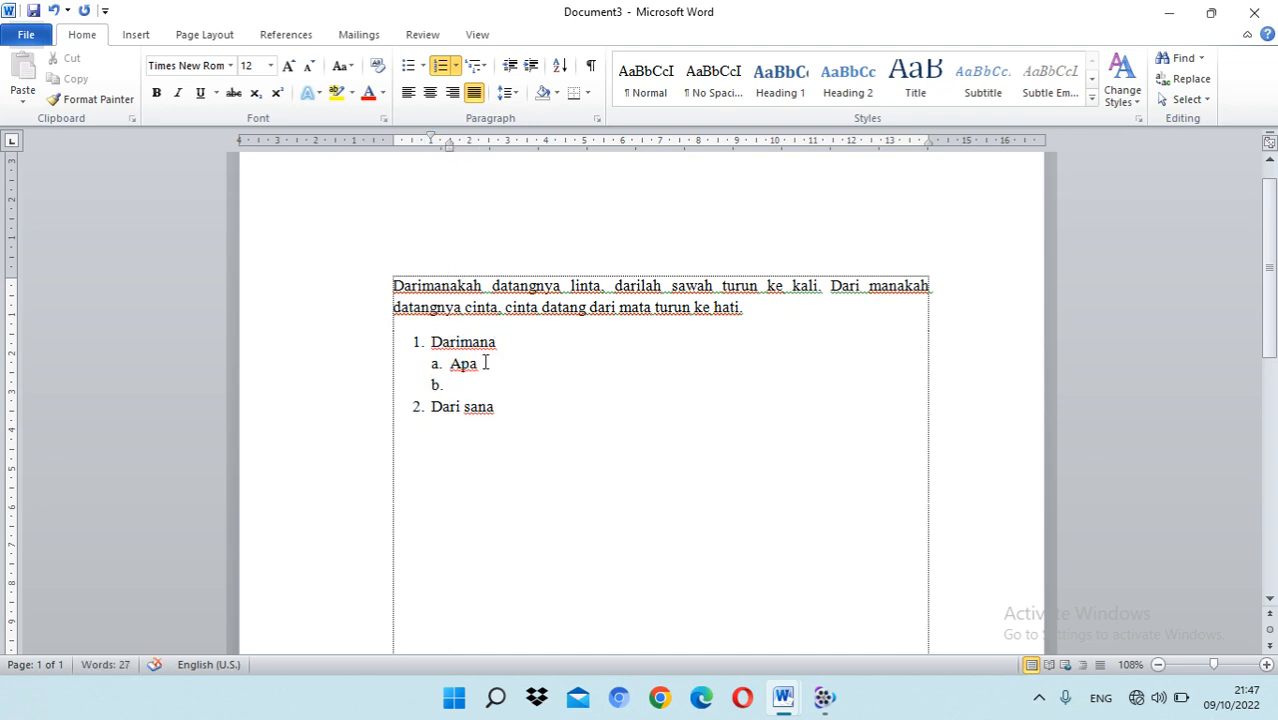
text(dua saja)
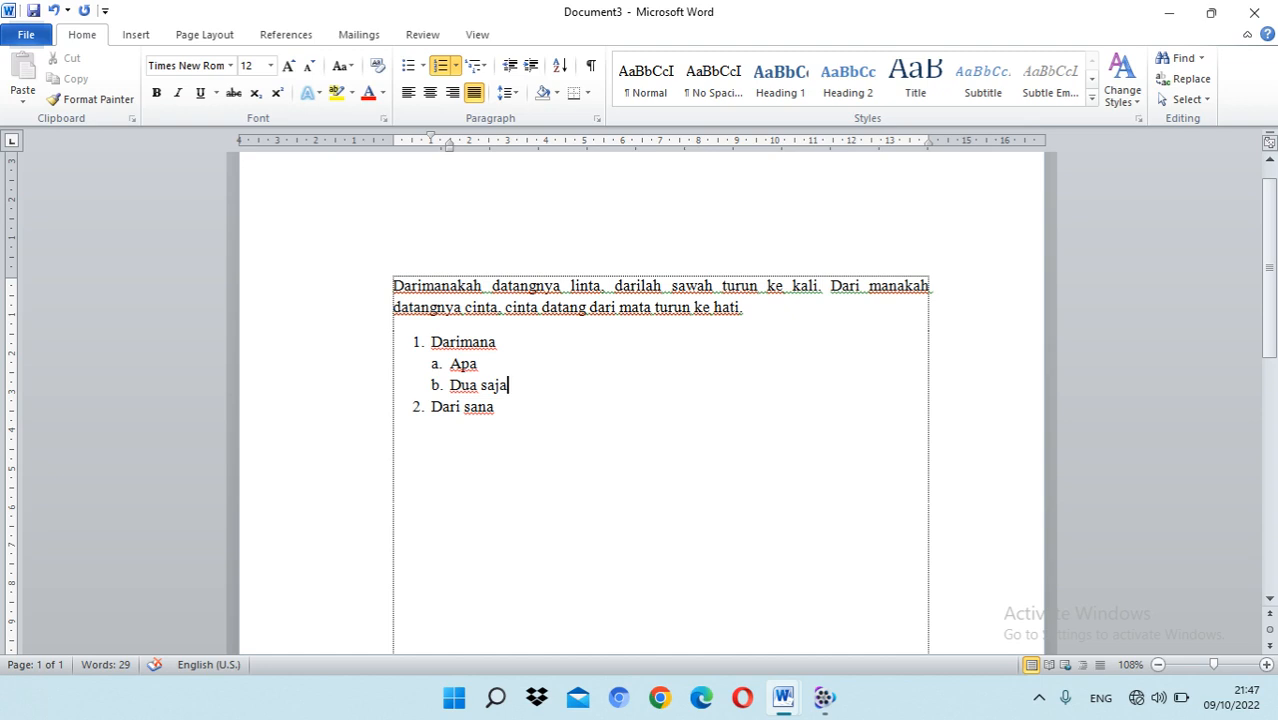
click(502, 416)
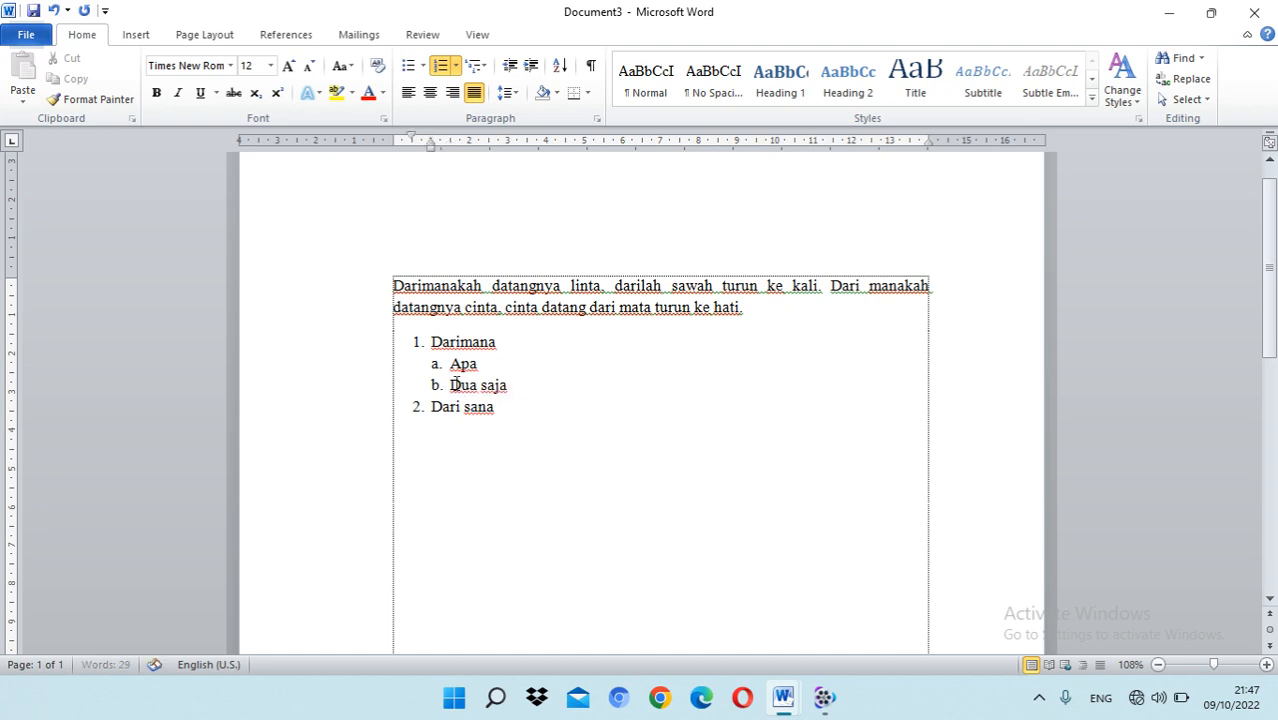
click(437, 385)
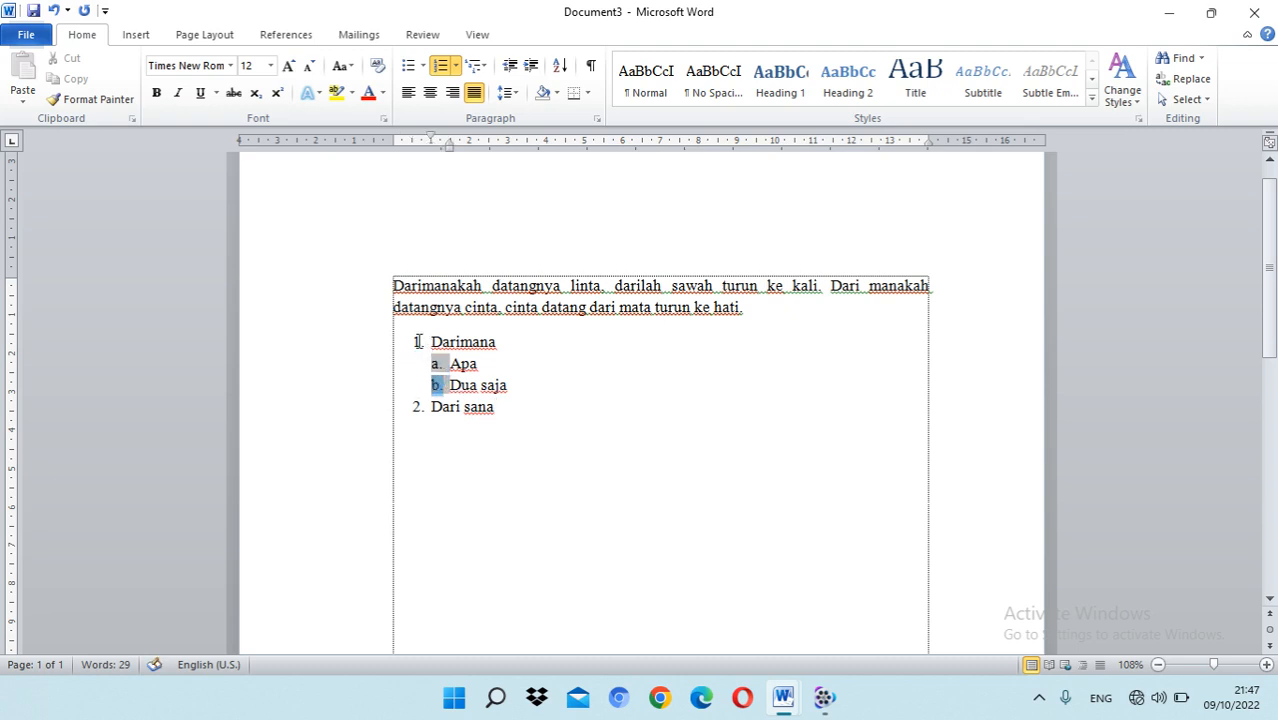
click(418, 341)
Step: Add a line below "Dua saja" and replace its letter with a solid round bullet
click(524, 389)
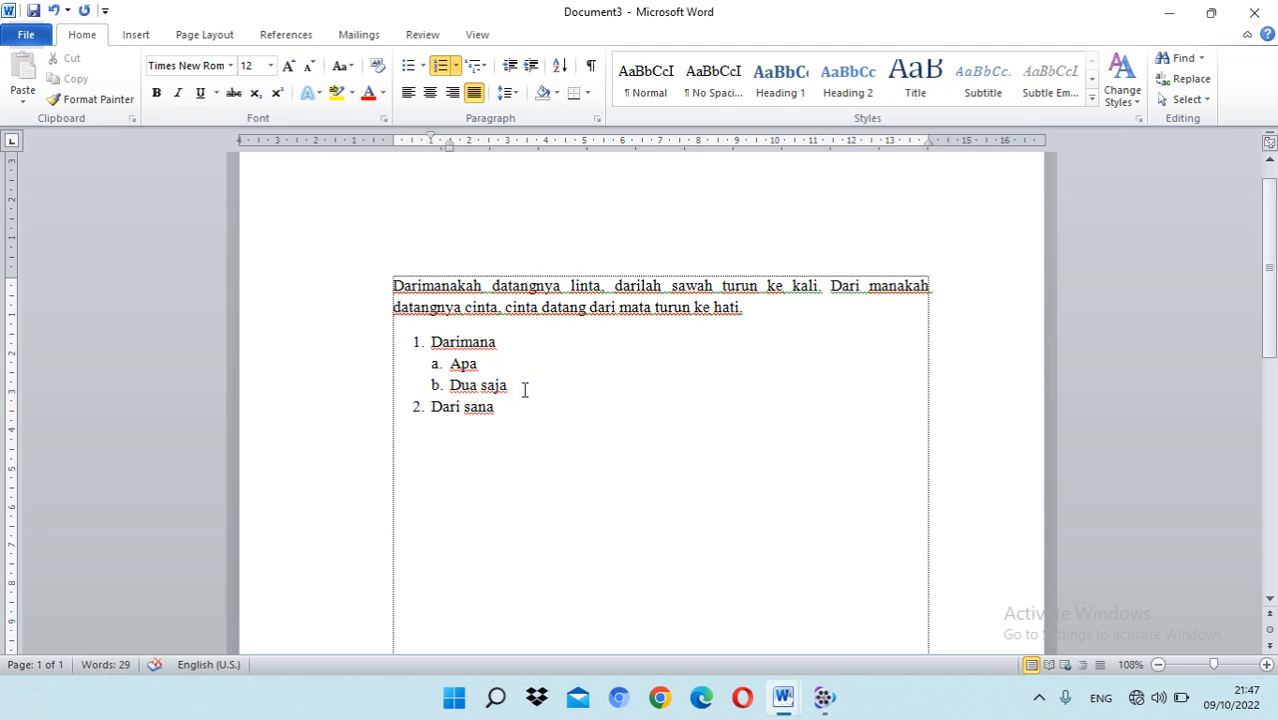
key(Return)
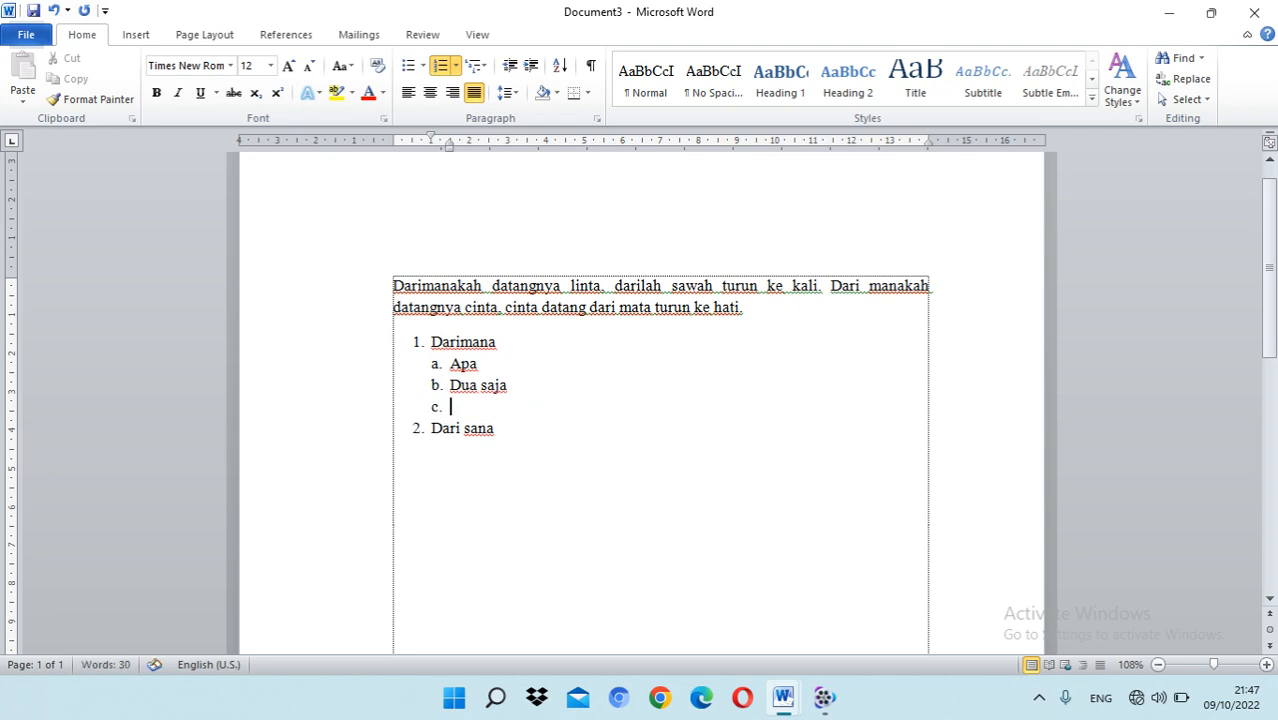
key(BackSpace)
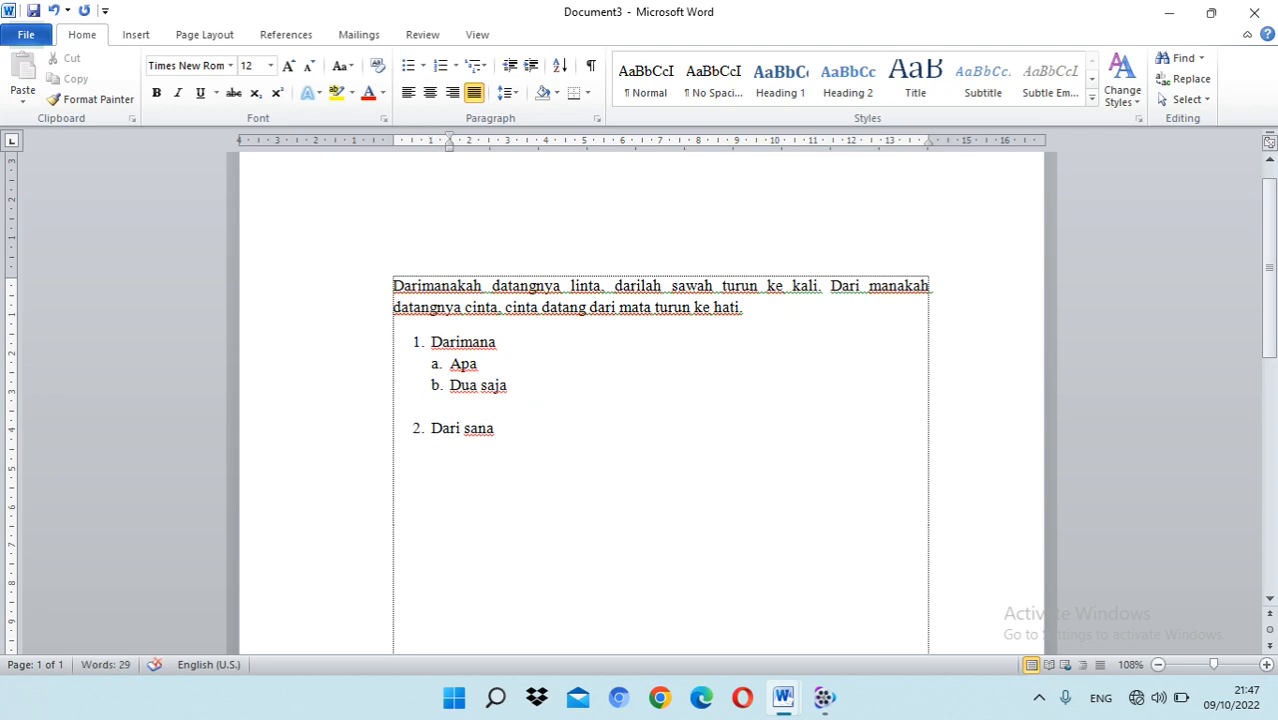
click(423, 65)
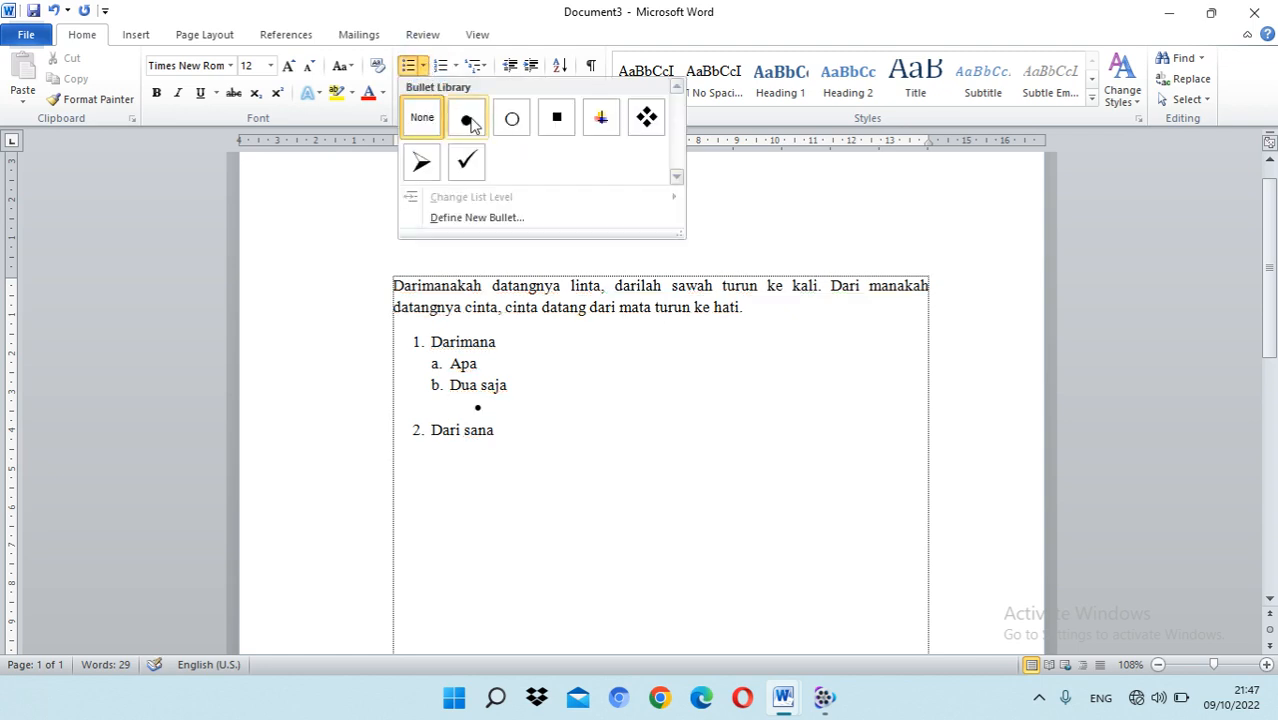
click(470, 120)
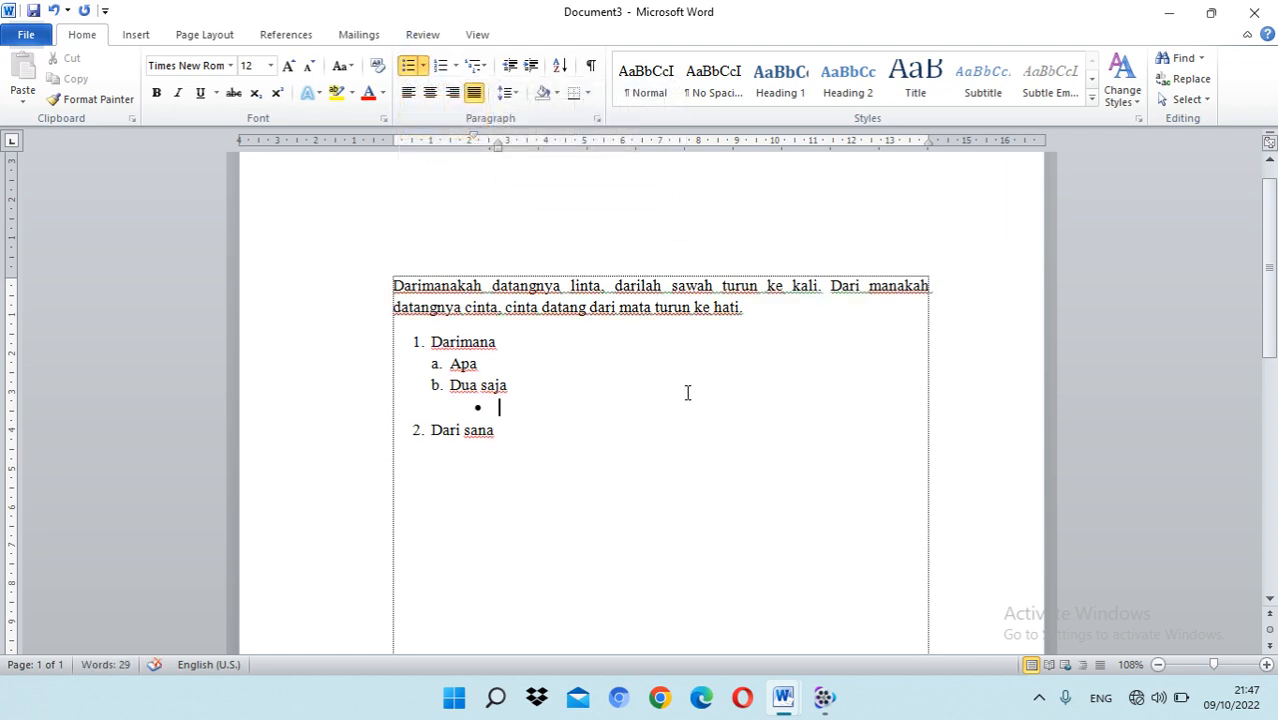
Step: Enter the bullet items "Terdapat" and "Tidak ada" and start a third, empty bullet
text(terdapat)
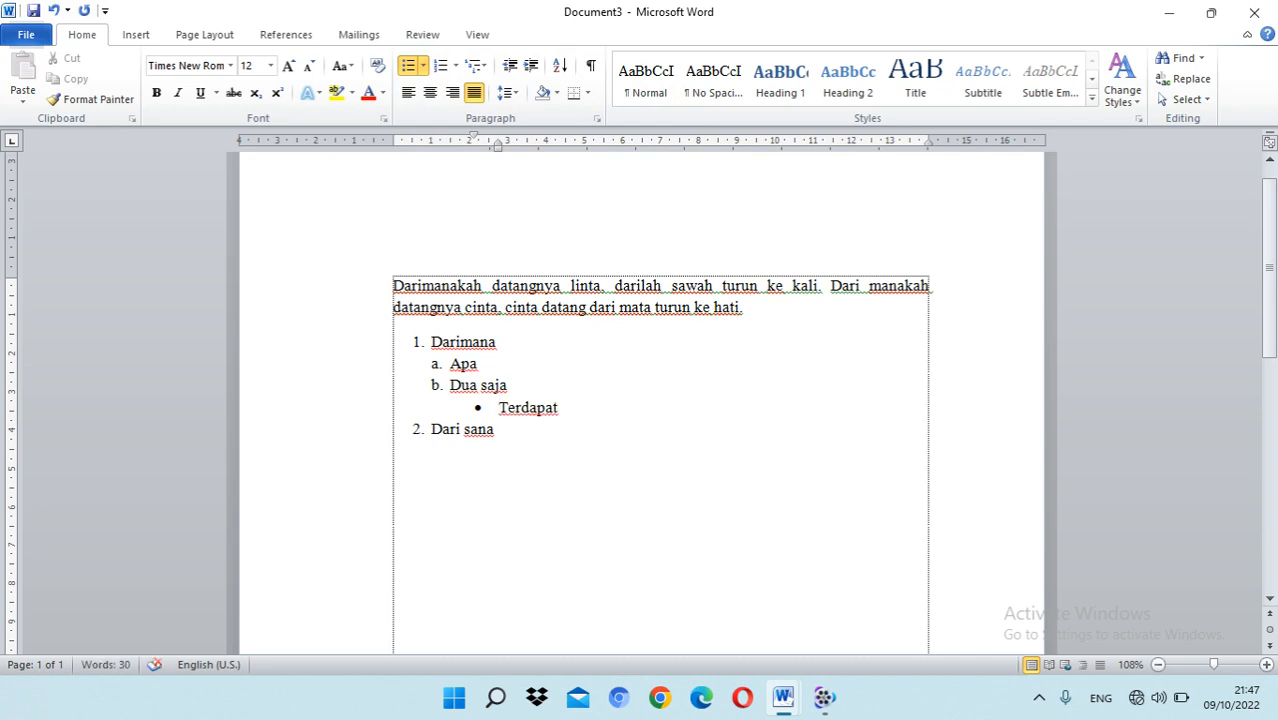
key(Return)
text(t)
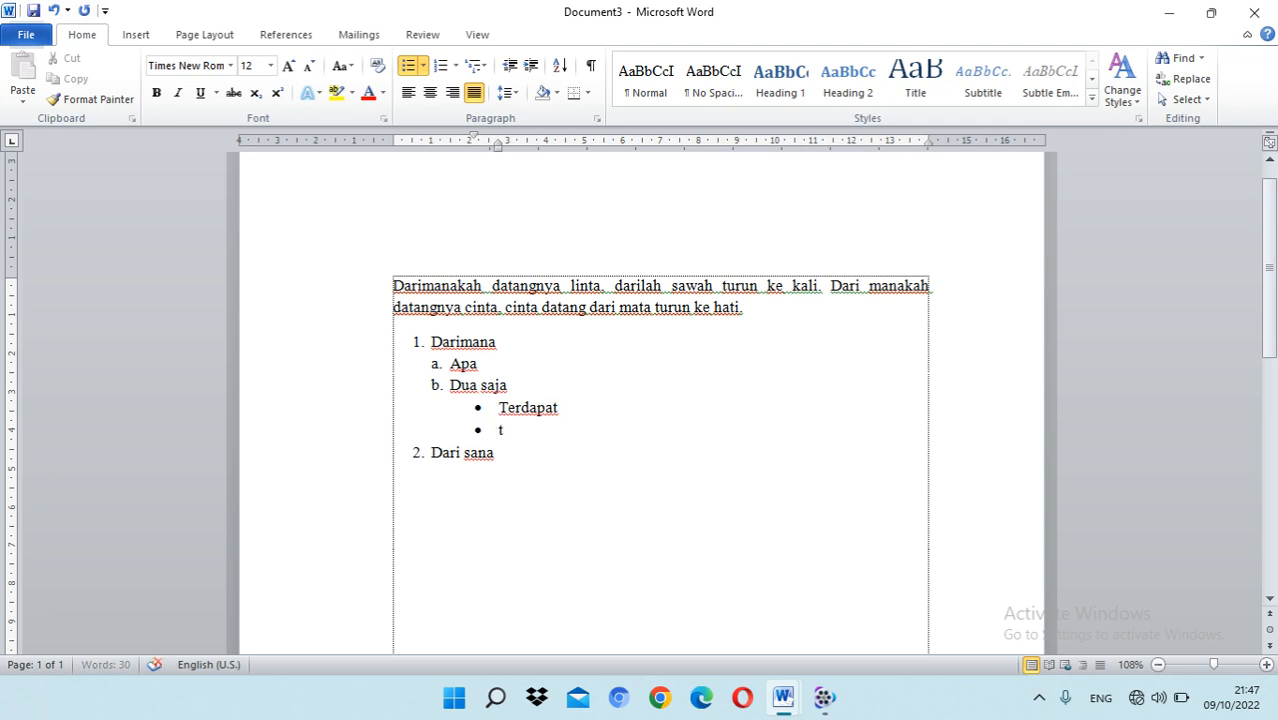
text(idak ada)
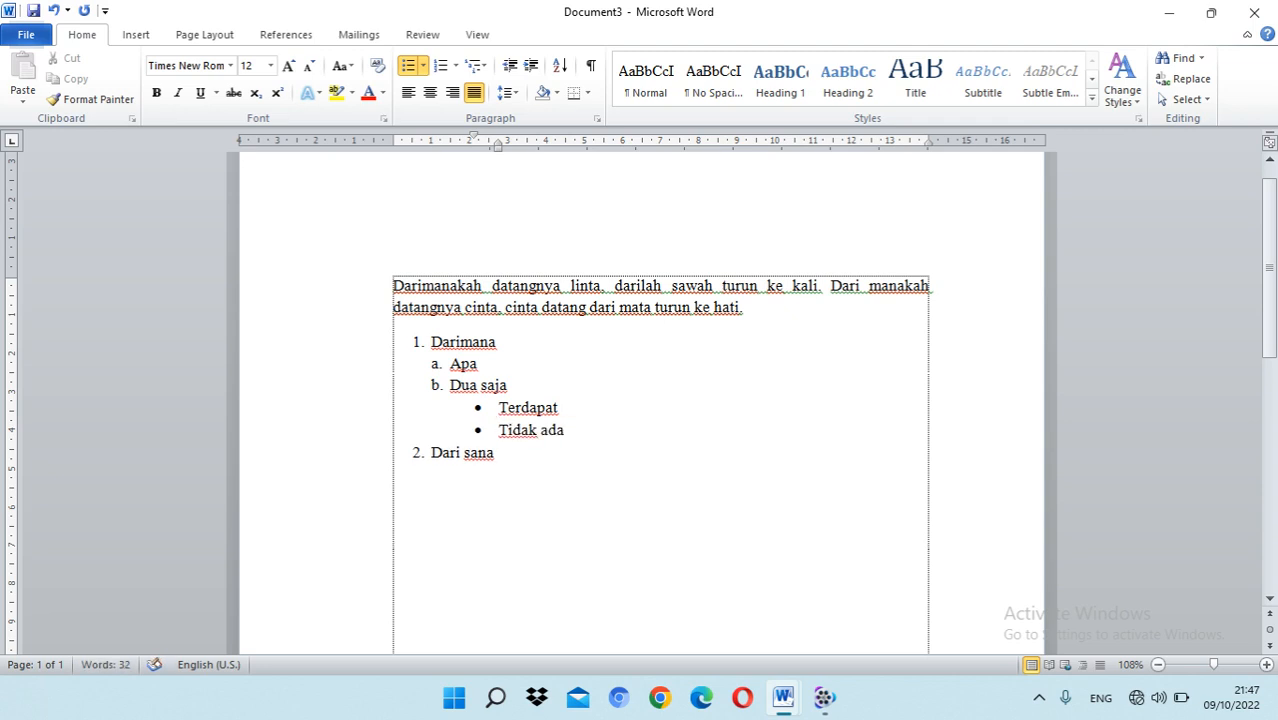
key(Return)
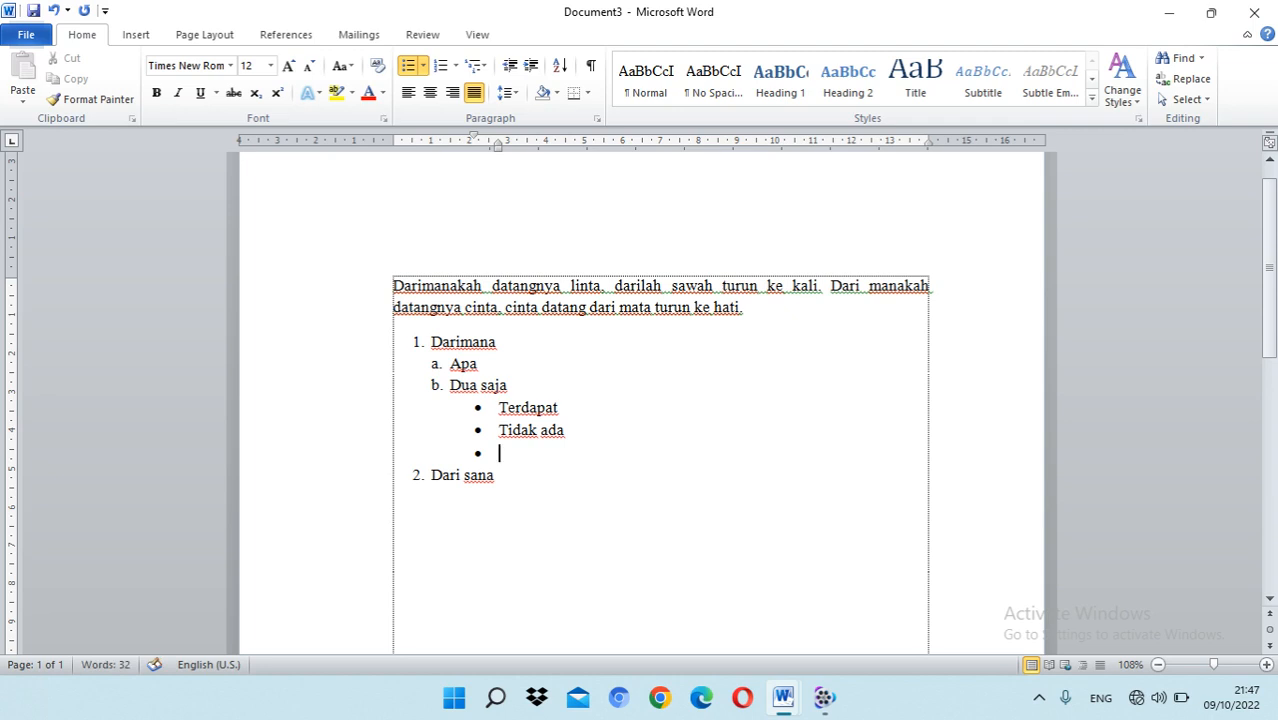
Step: Promote the empty third bullet below "Tidak ada" to the next lettered item of the list
click(437, 385)
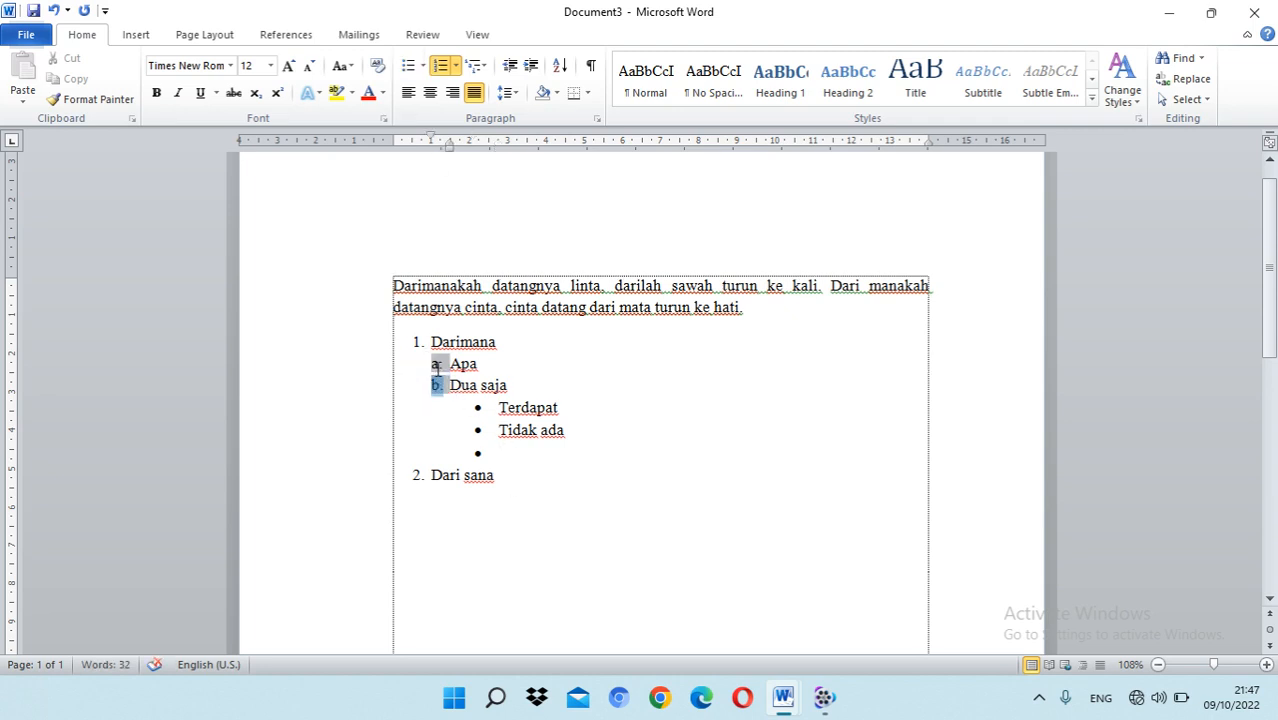
click(477, 452)
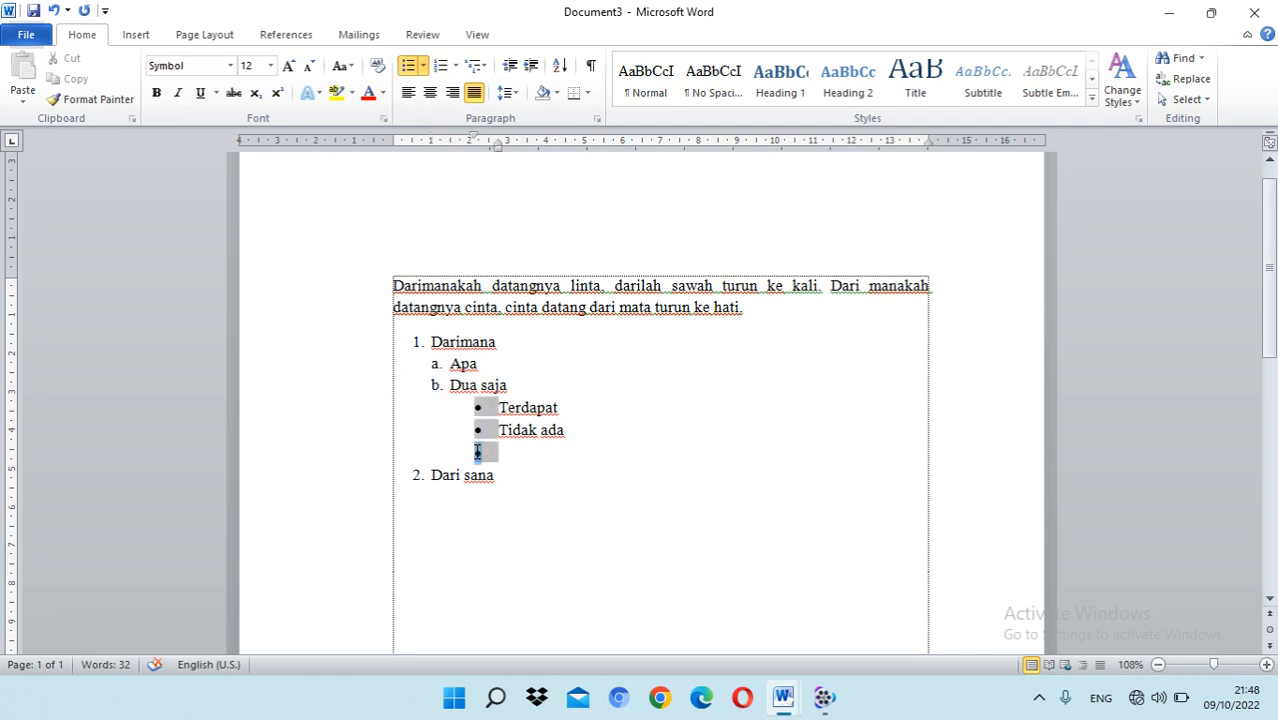
click(489, 452)
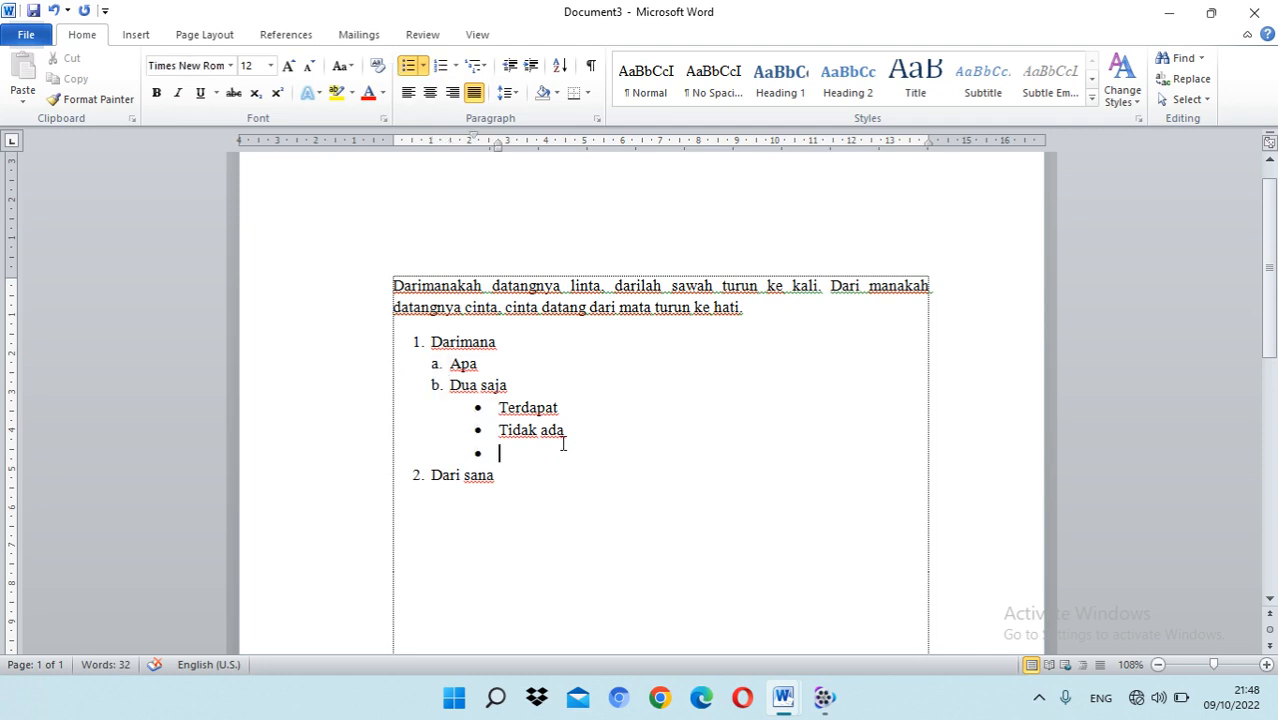
click(433, 382)
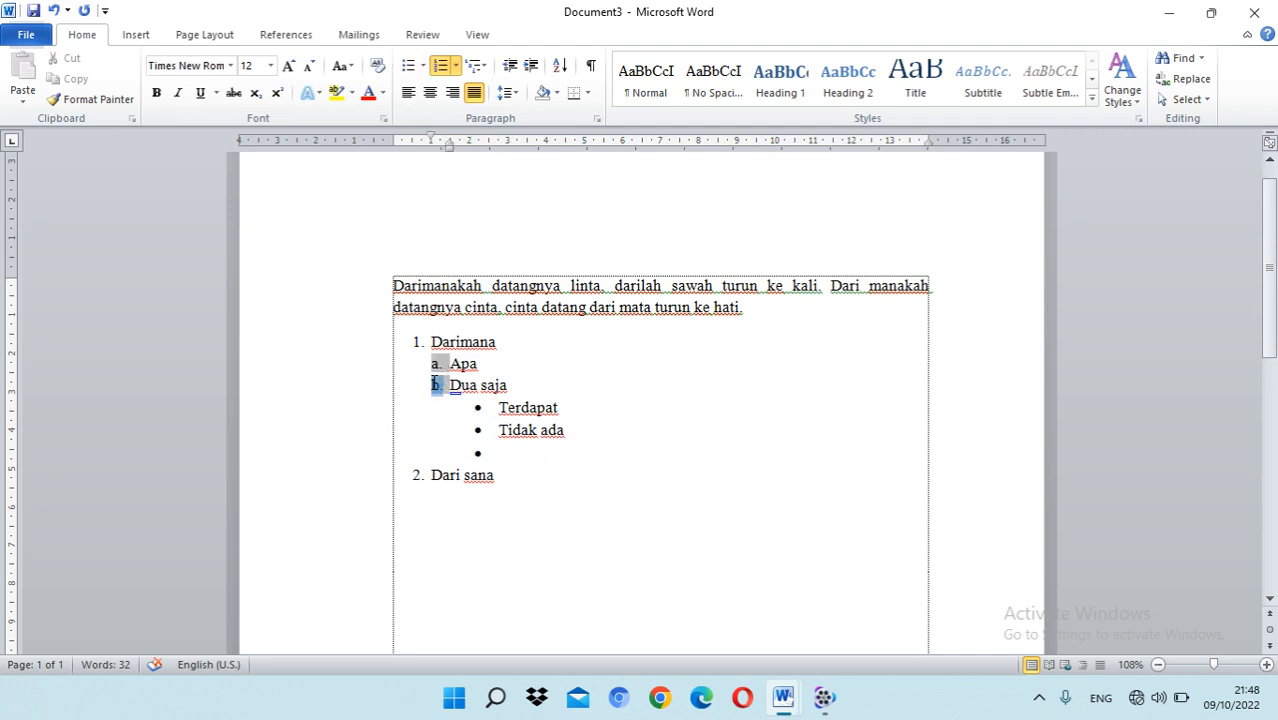
right_click(436, 386)
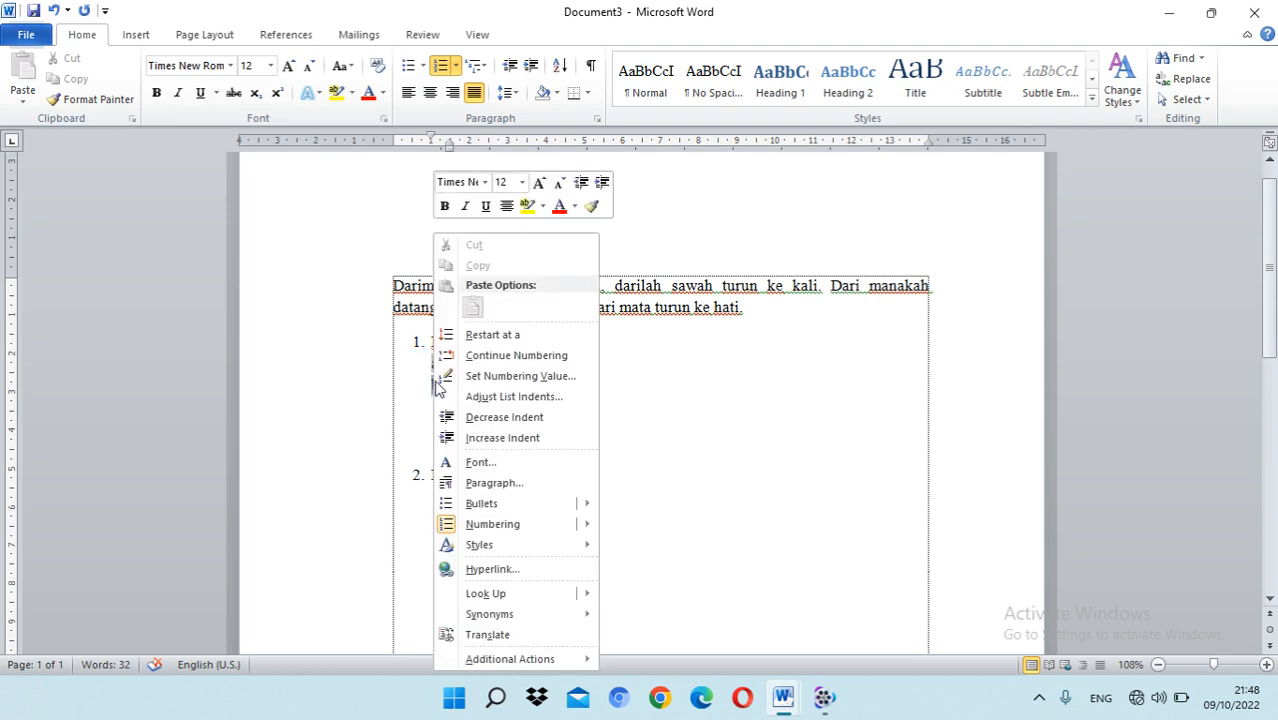
click(406, 364)
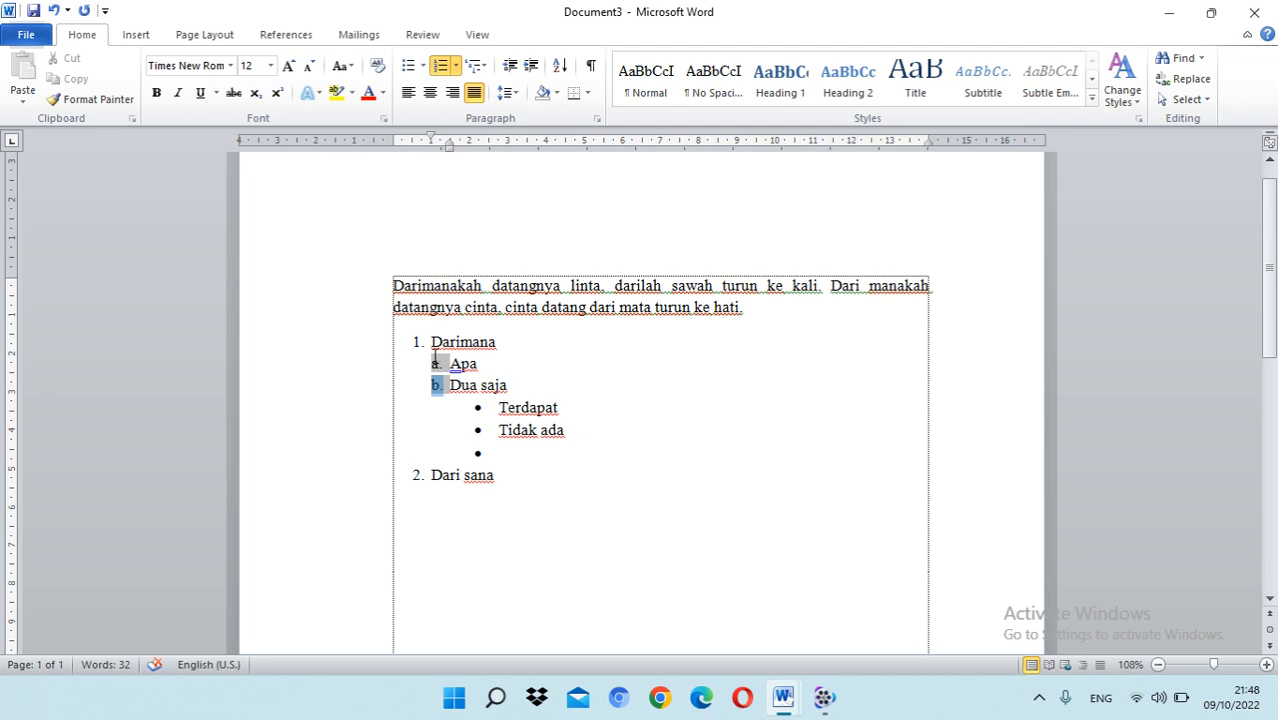
click(433, 441)
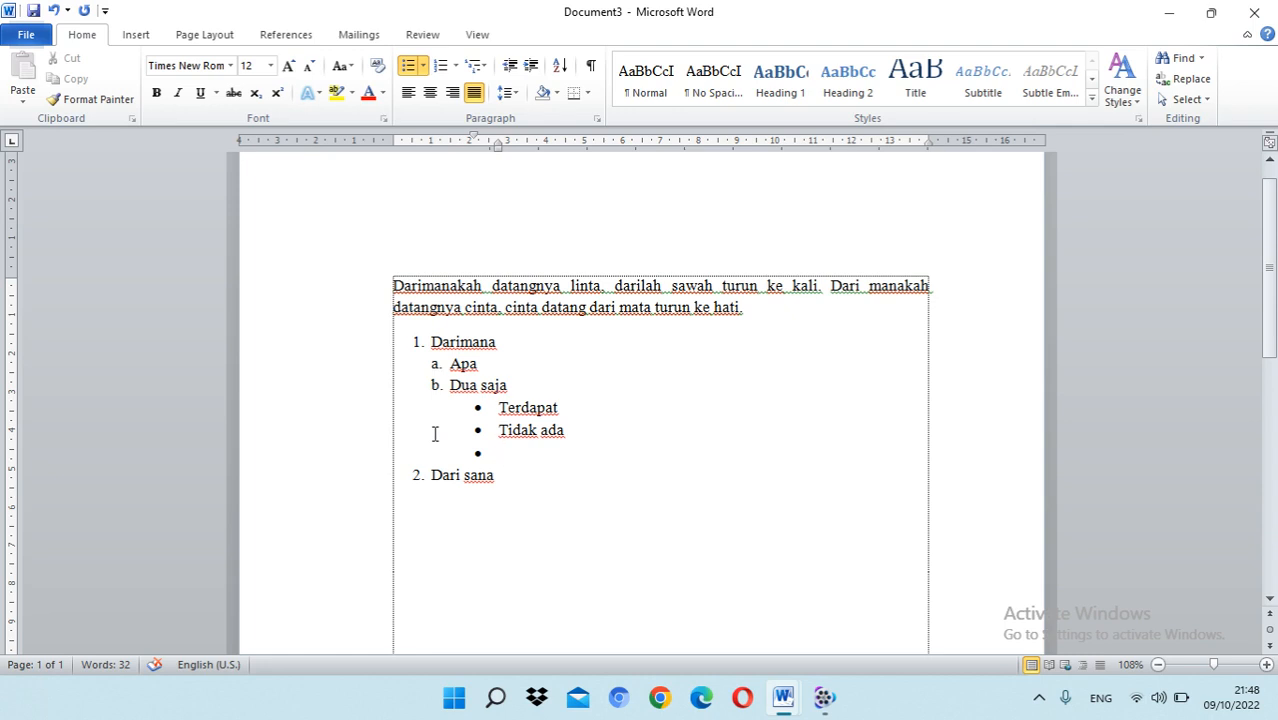
key(shift+Tab)
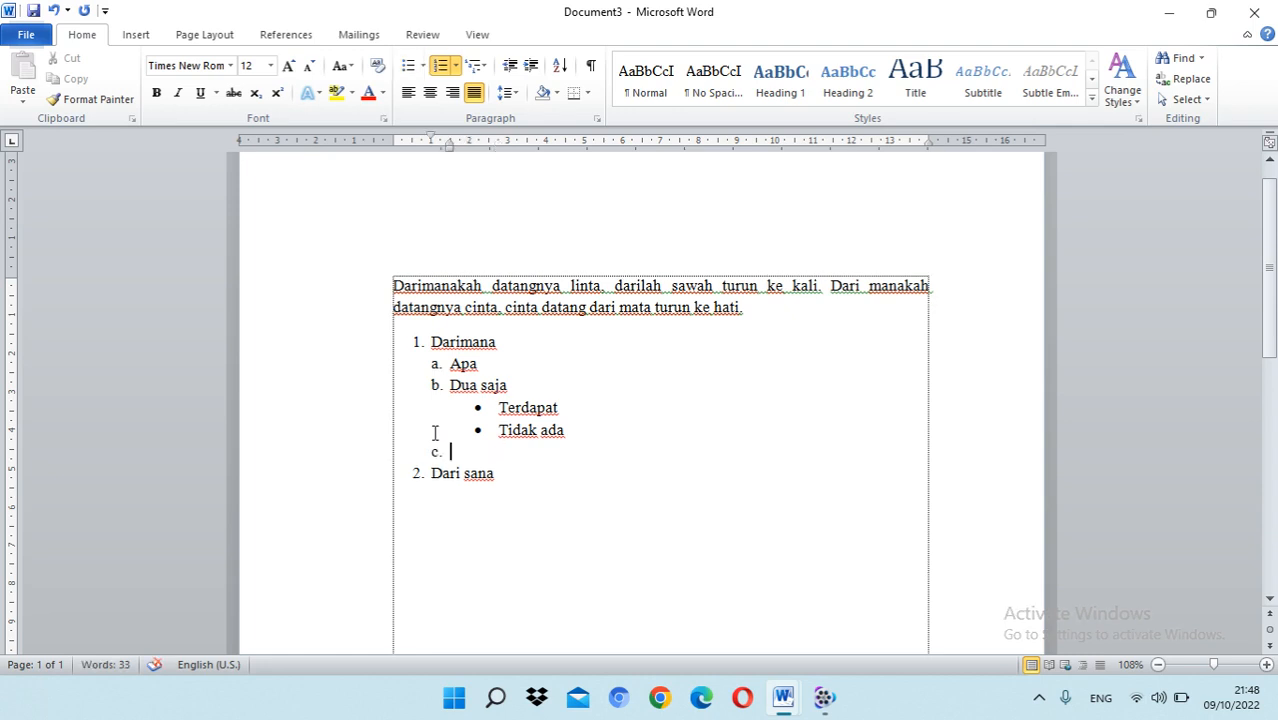
click(435, 383)
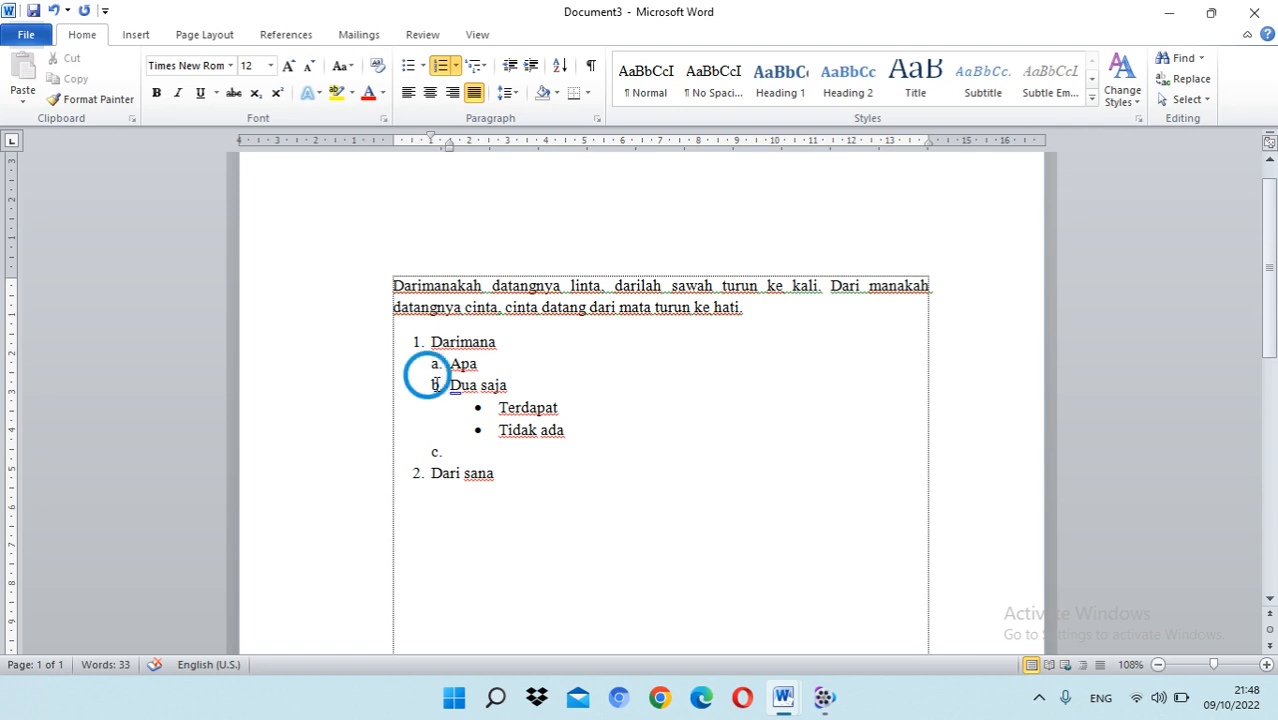
click(436, 451)
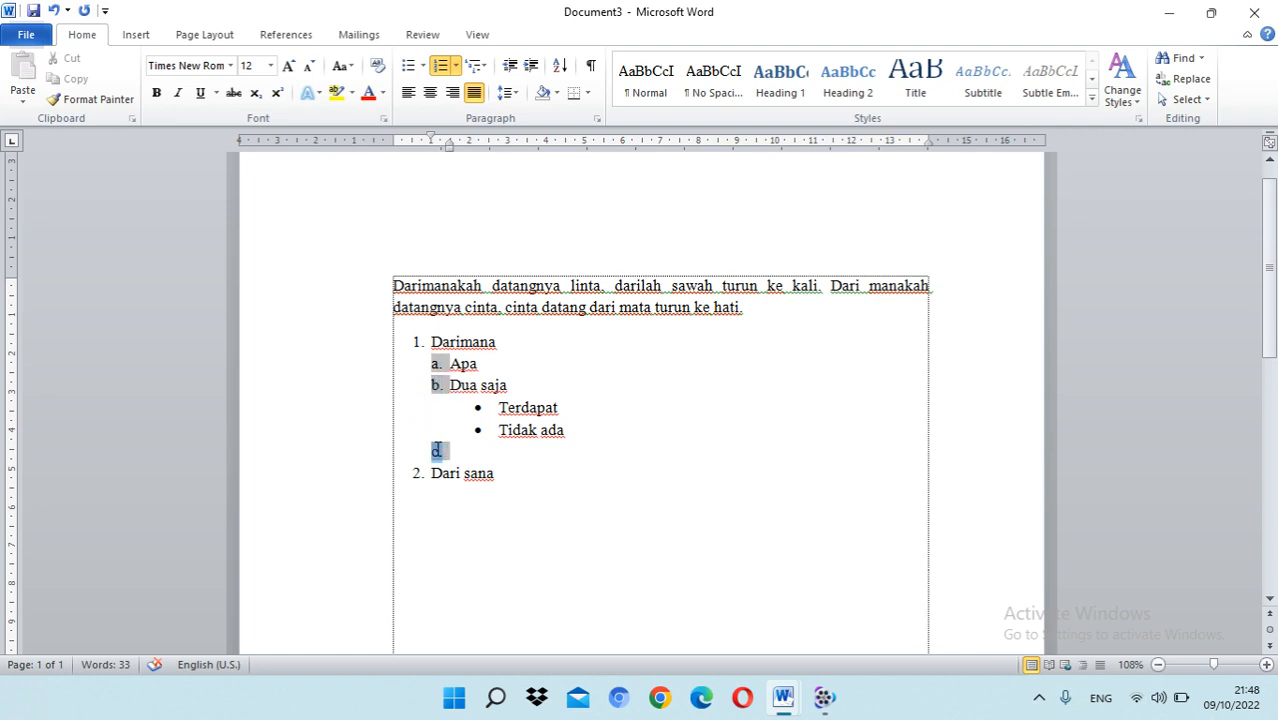
click(467, 448)
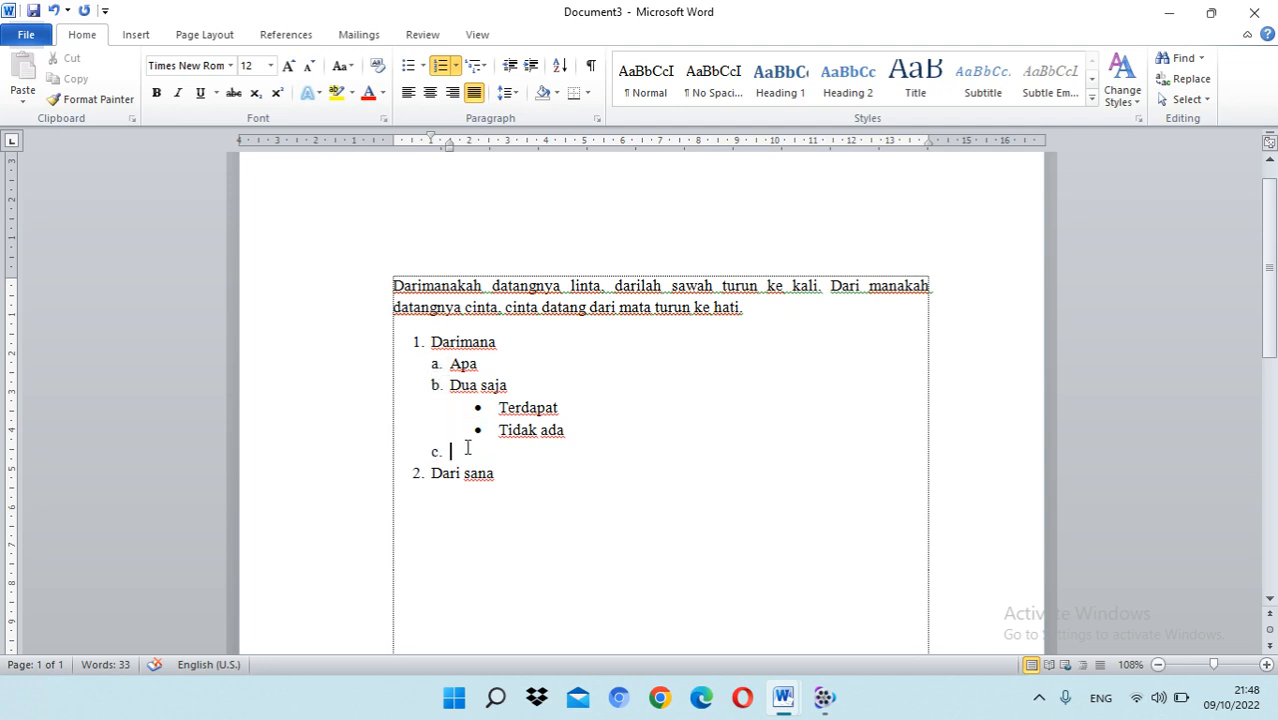
click(436, 385)
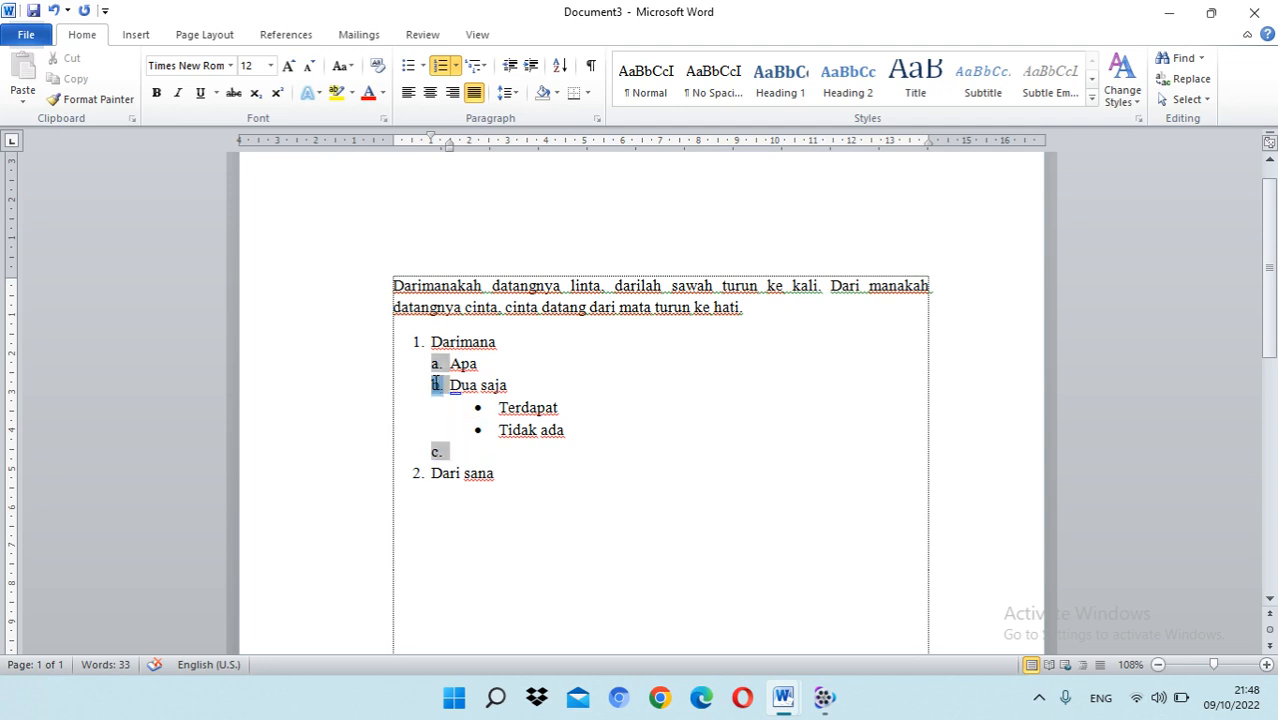
click(436, 451)
click(436, 385)
click(436, 451)
click(461, 453)
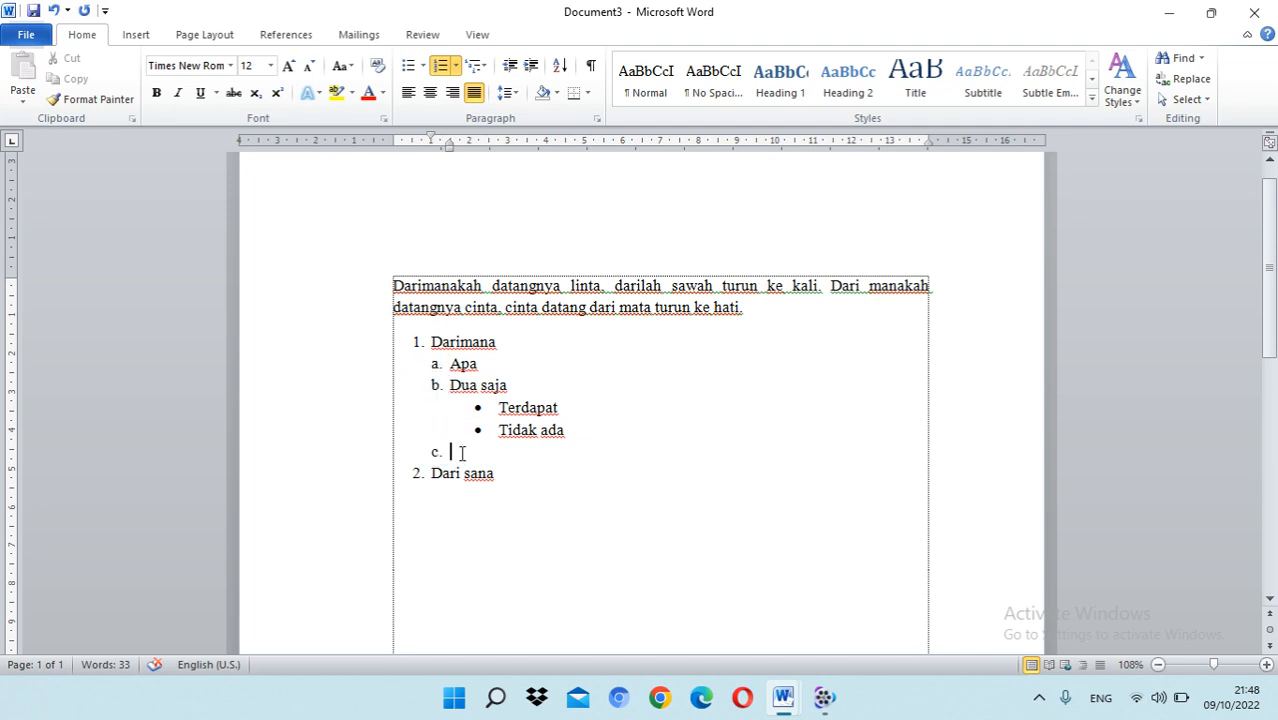
click(437, 384)
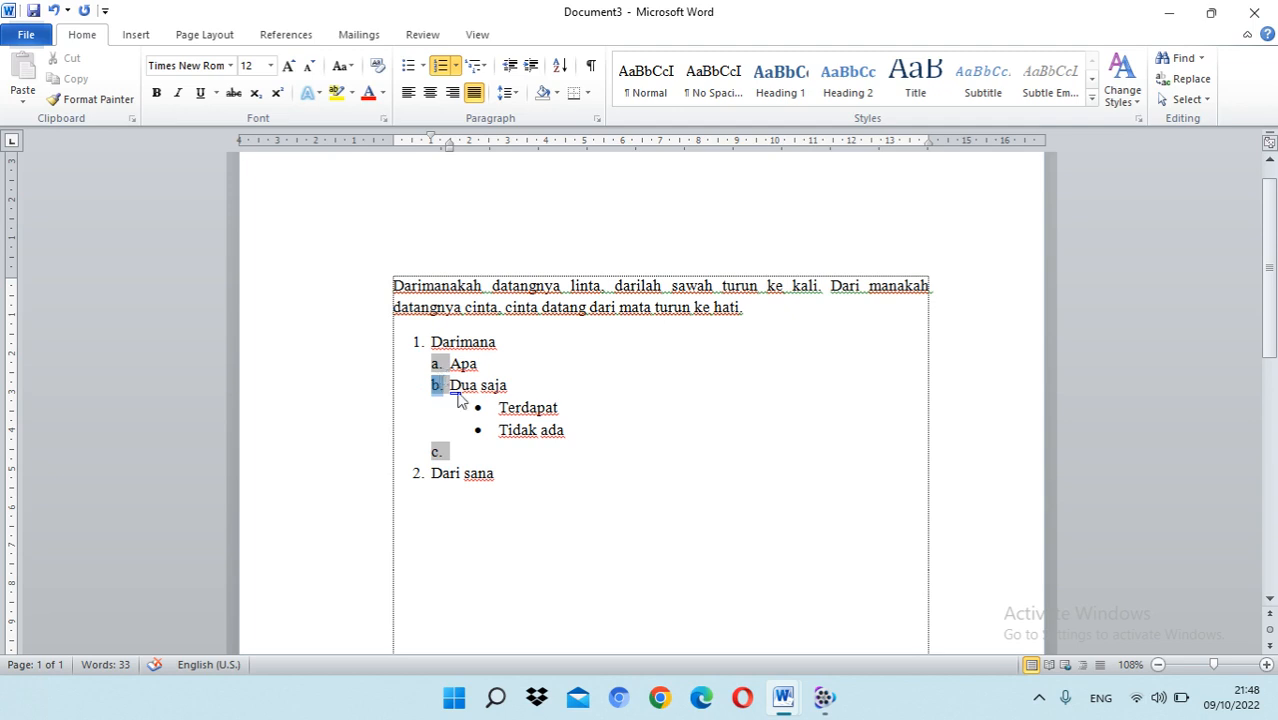
Step: Enter "Buah" as item c and add an unlettered line below it
click(448, 451)
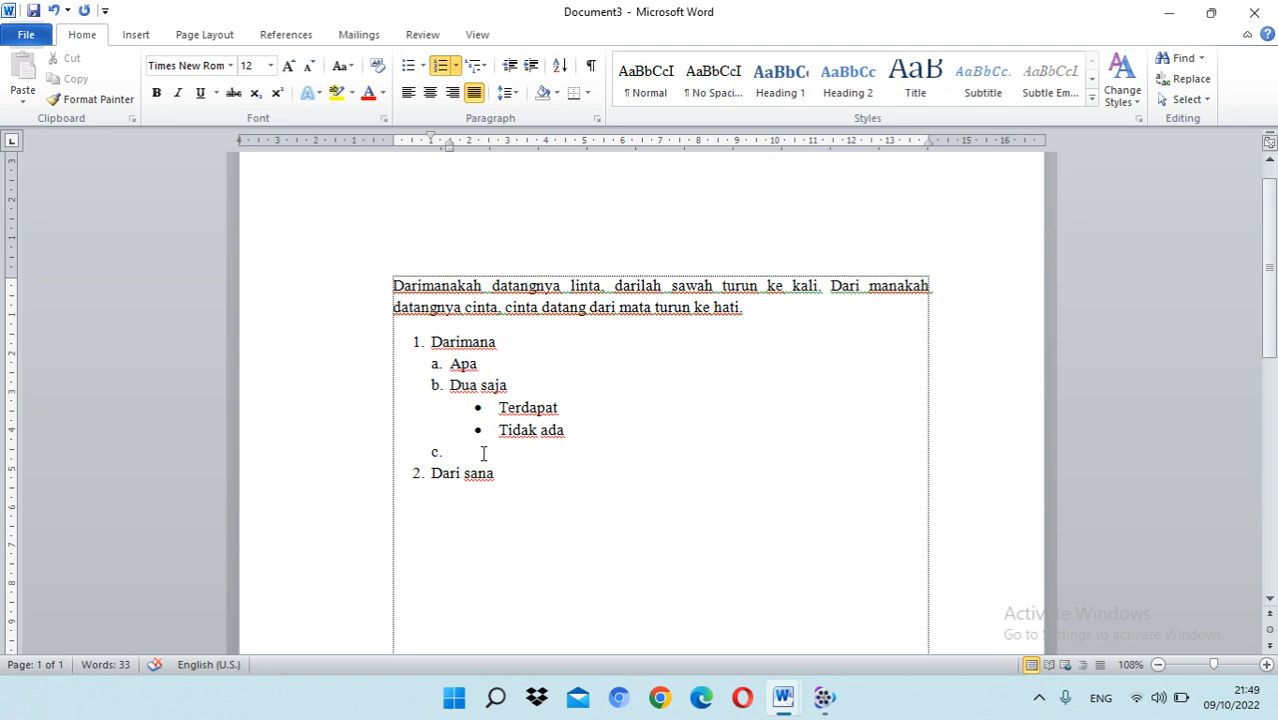
text(hh)
key(BackSpace)
key(BackSpace)
text(m)
key(BackSpace)
text(buah)
key(Return)
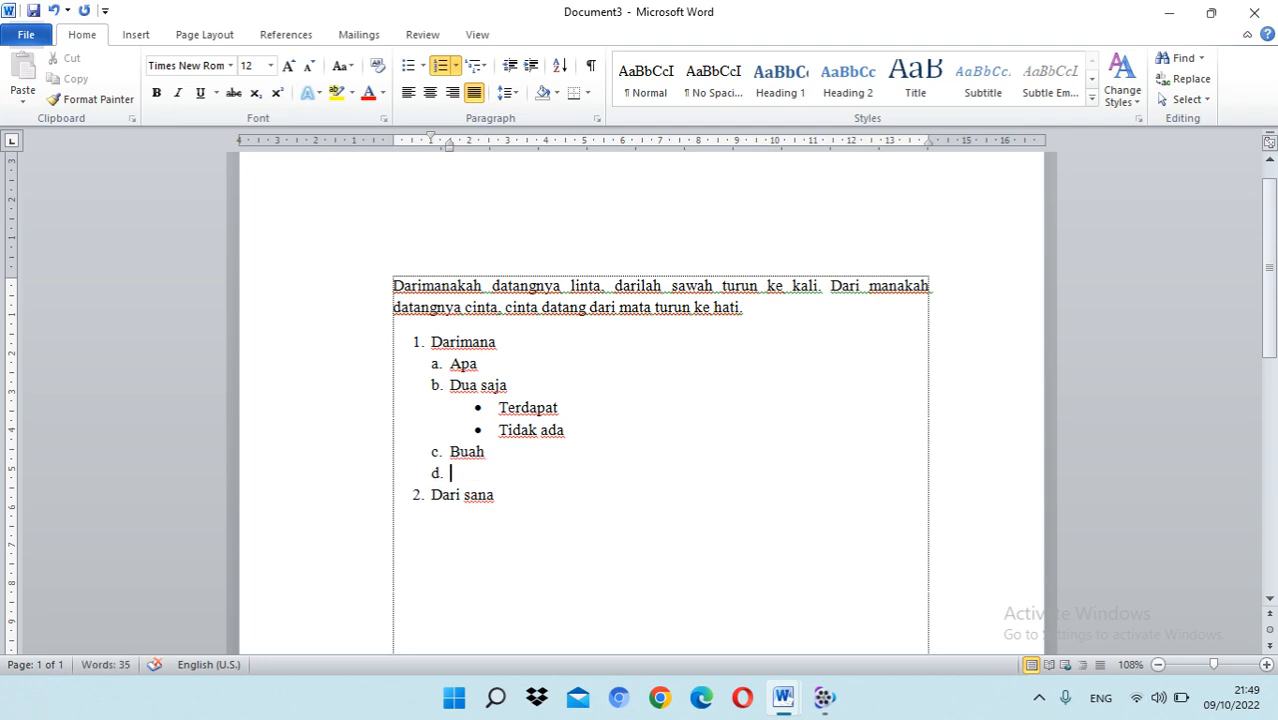
key(BackSpace)
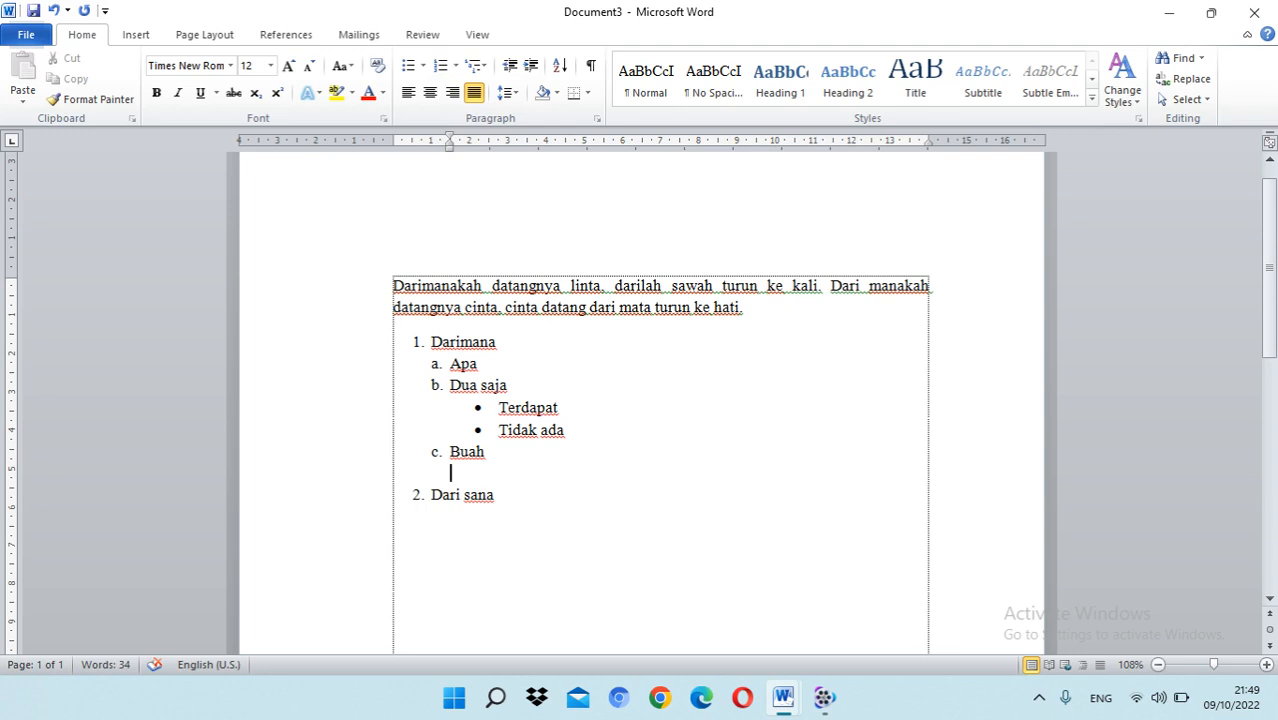
Step: Restart the lettering at a for the "Buah" item
click(436, 452)
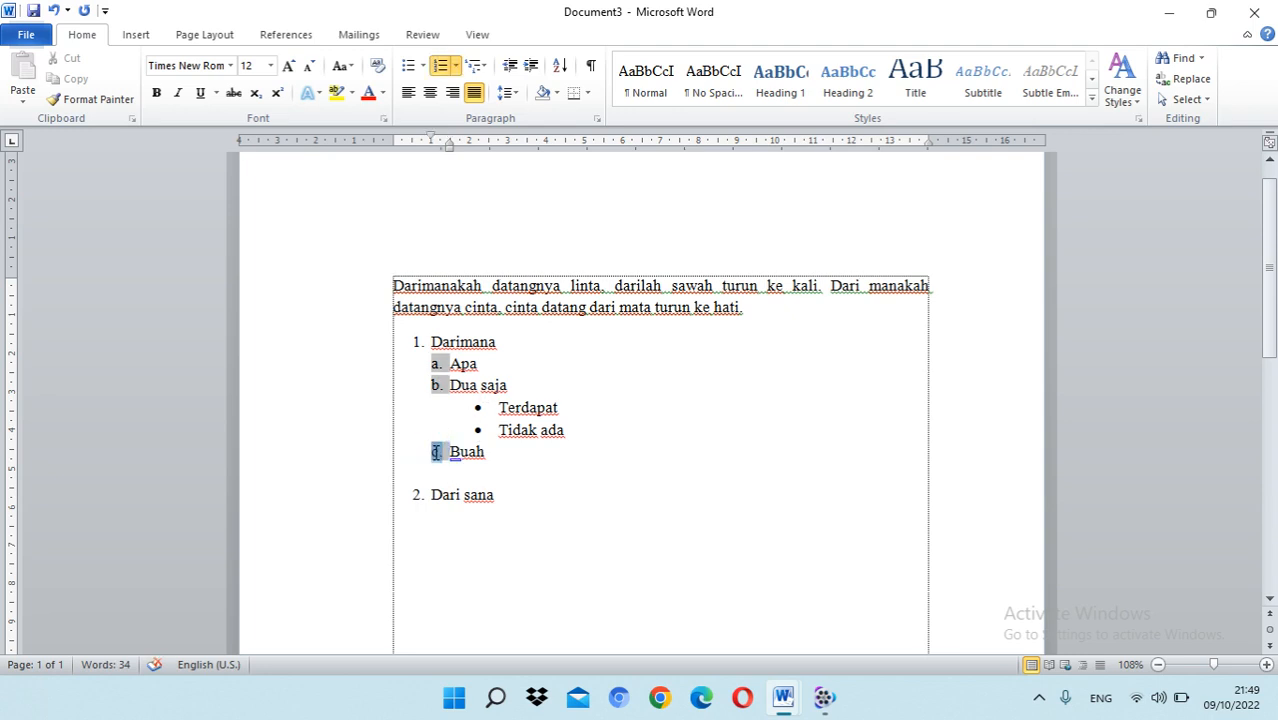
right_click(436, 452)
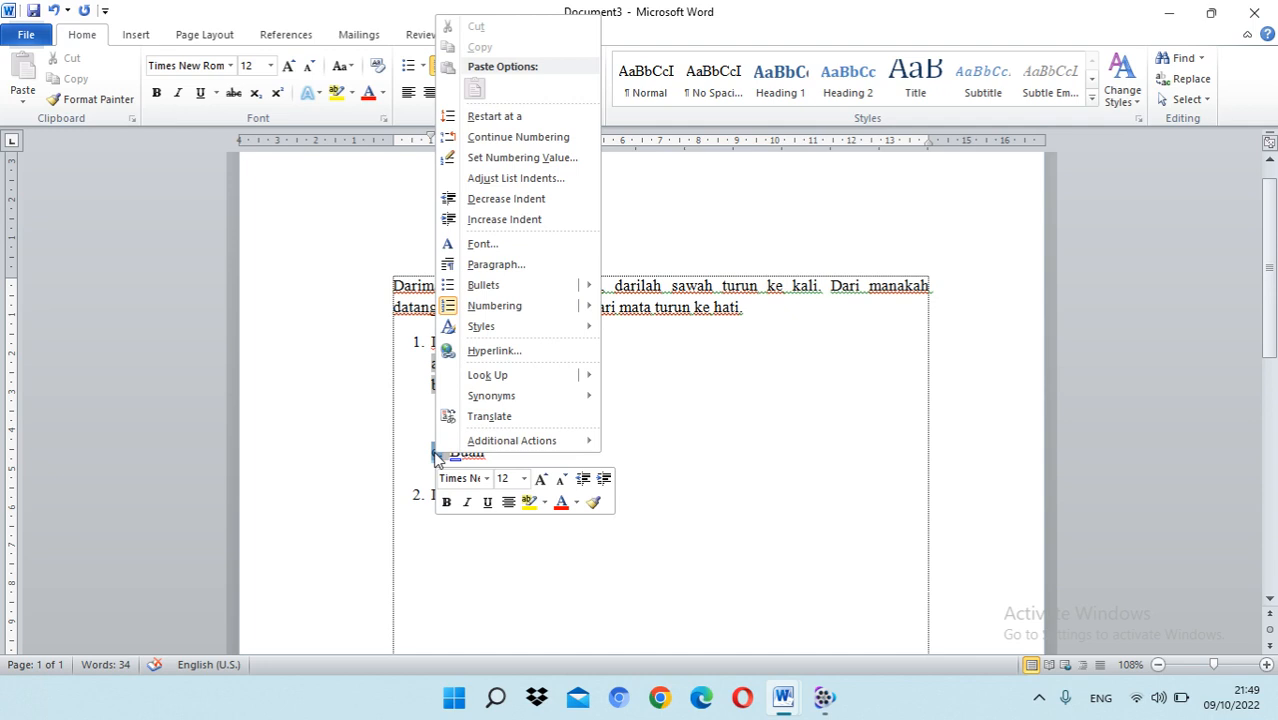
click(490, 116)
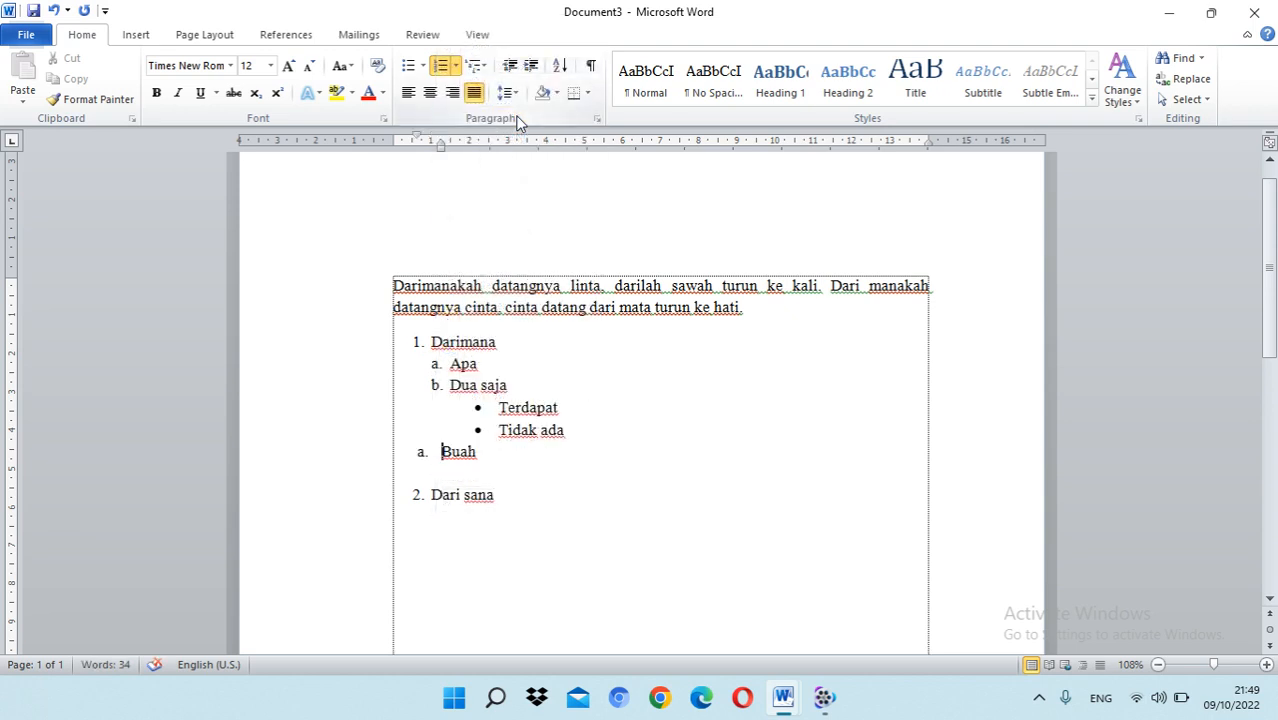
Step: Set the "Buah" item to continue the lettering of the preceding sub-items
click(422, 454)
right_click(422, 456)
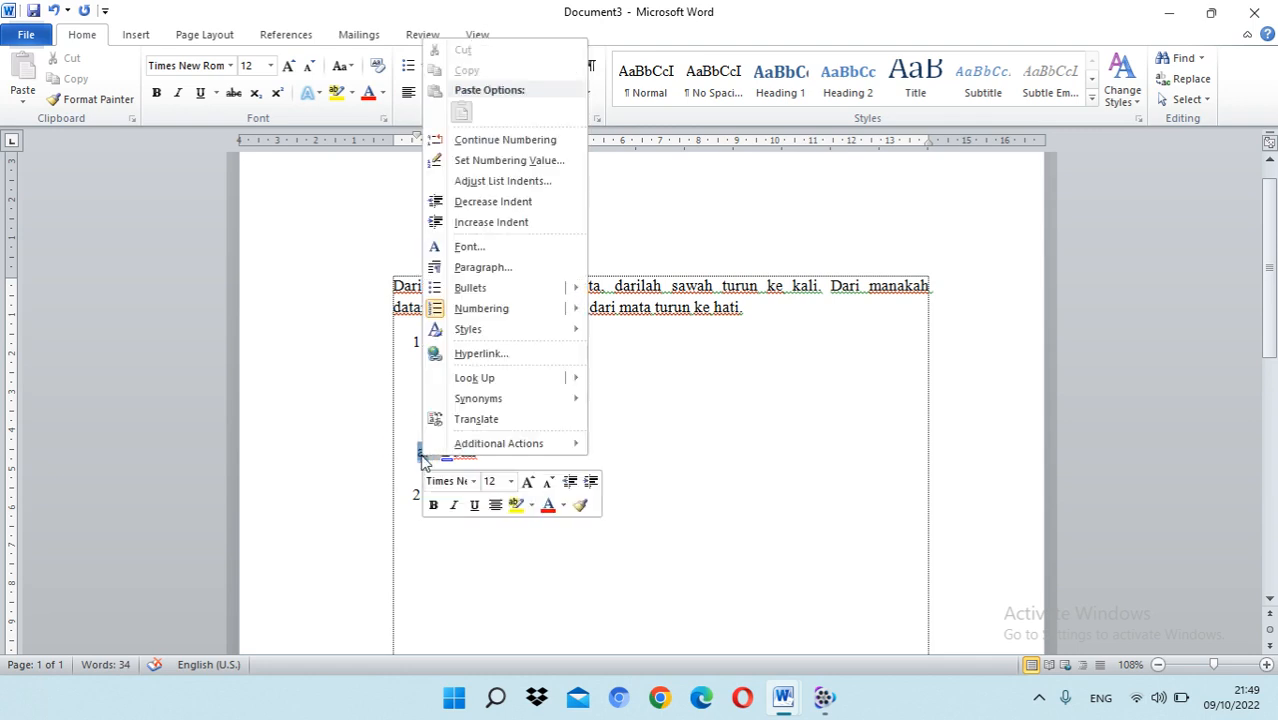
click(479, 142)
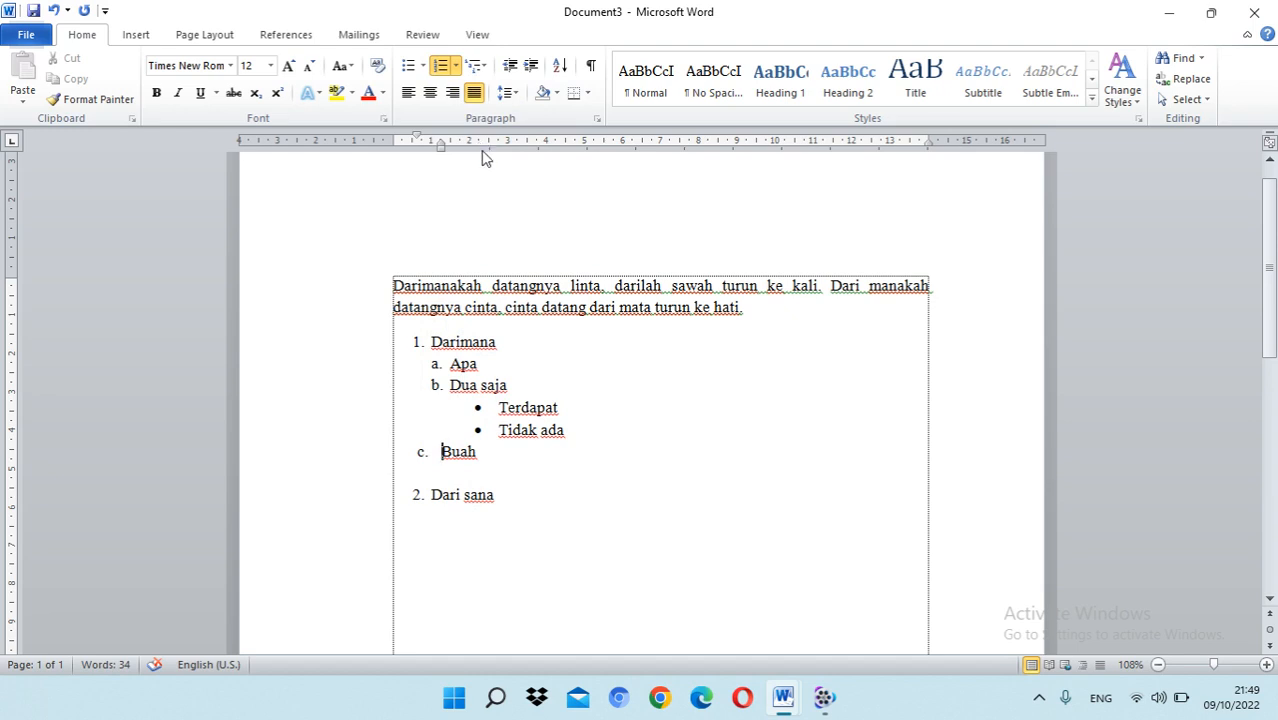
Step: Add an empty line below "Tidak ada" and clear its bullet and indent
click(600, 426)
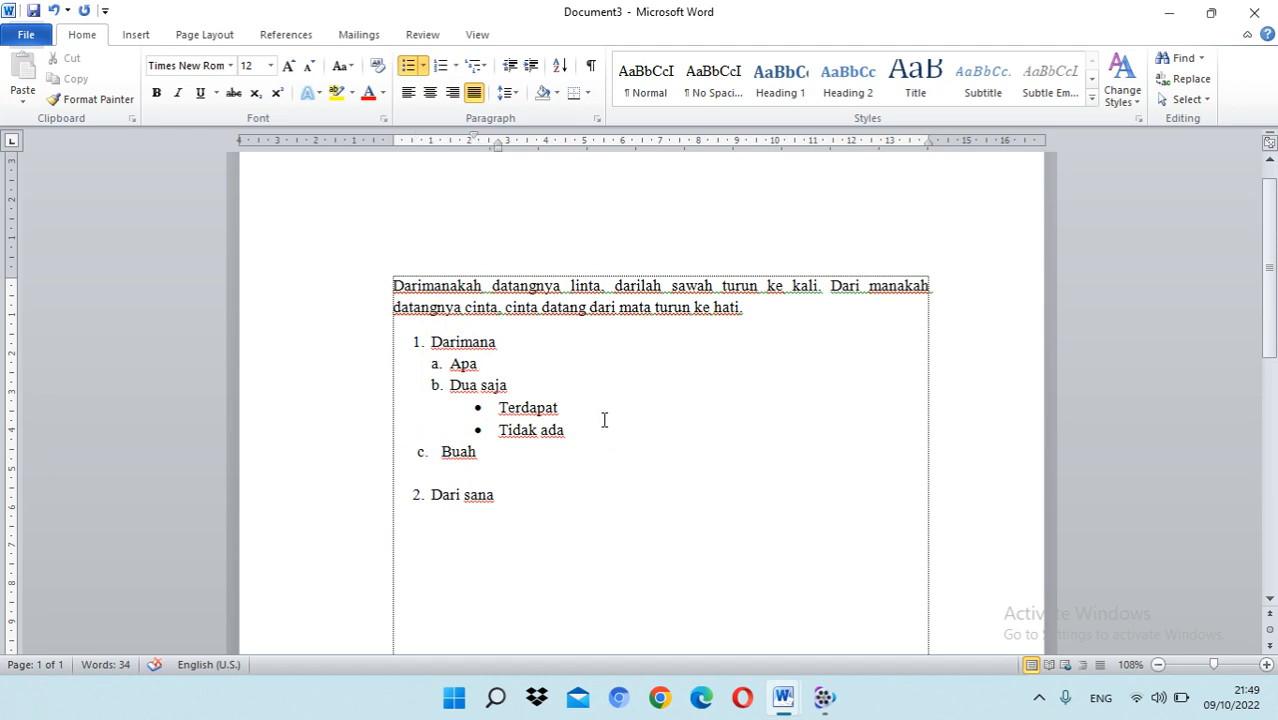
key(Return)
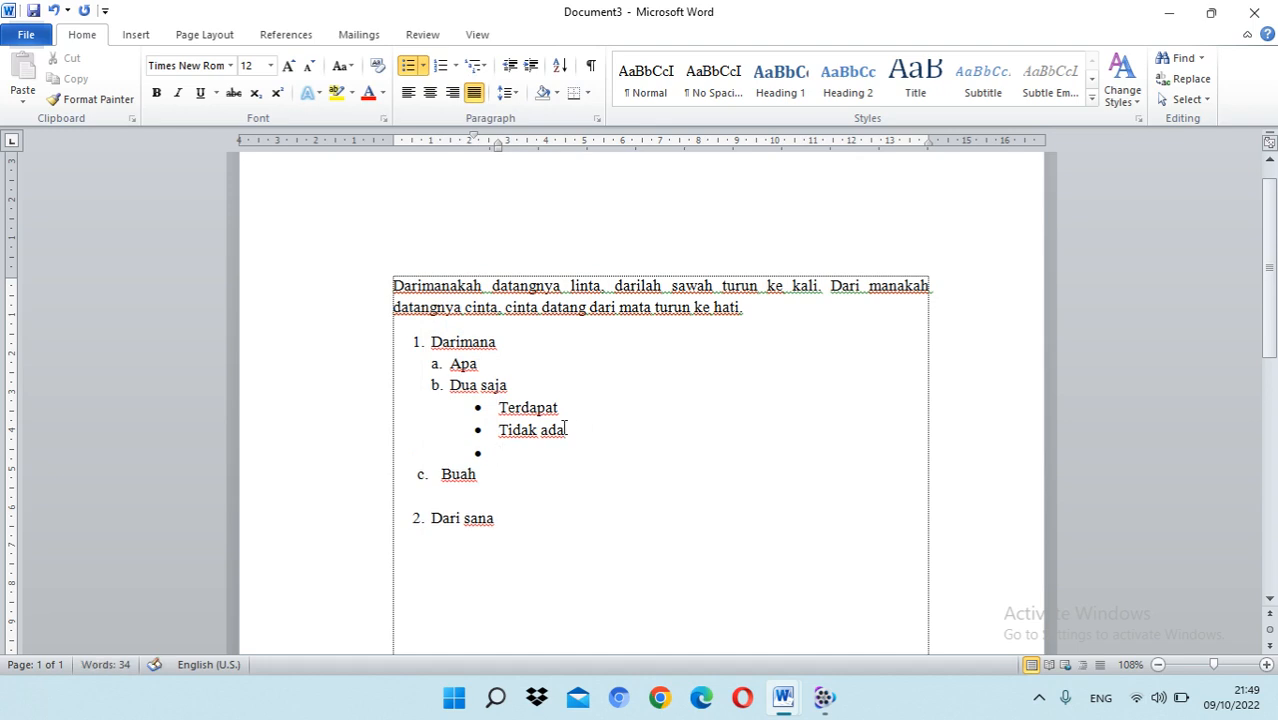
click(478, 453)
drag(478, 457, 483, 456)
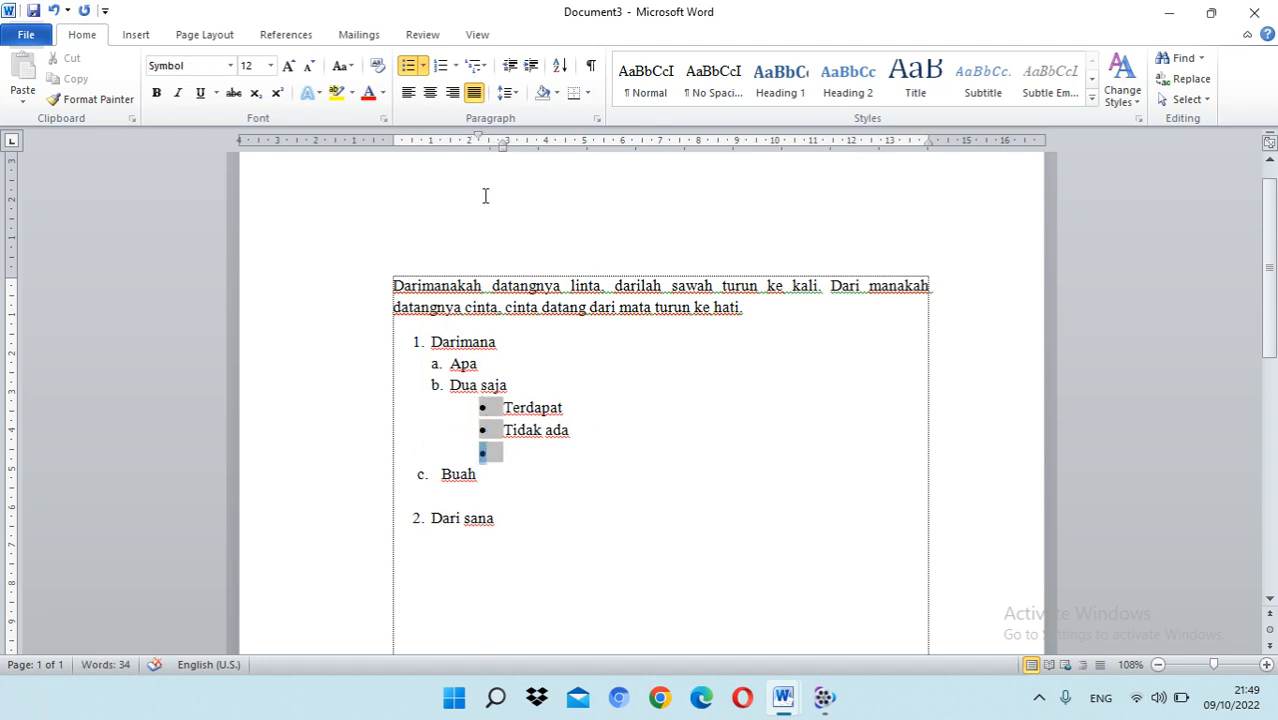
drag(479, 137, 450, 137)
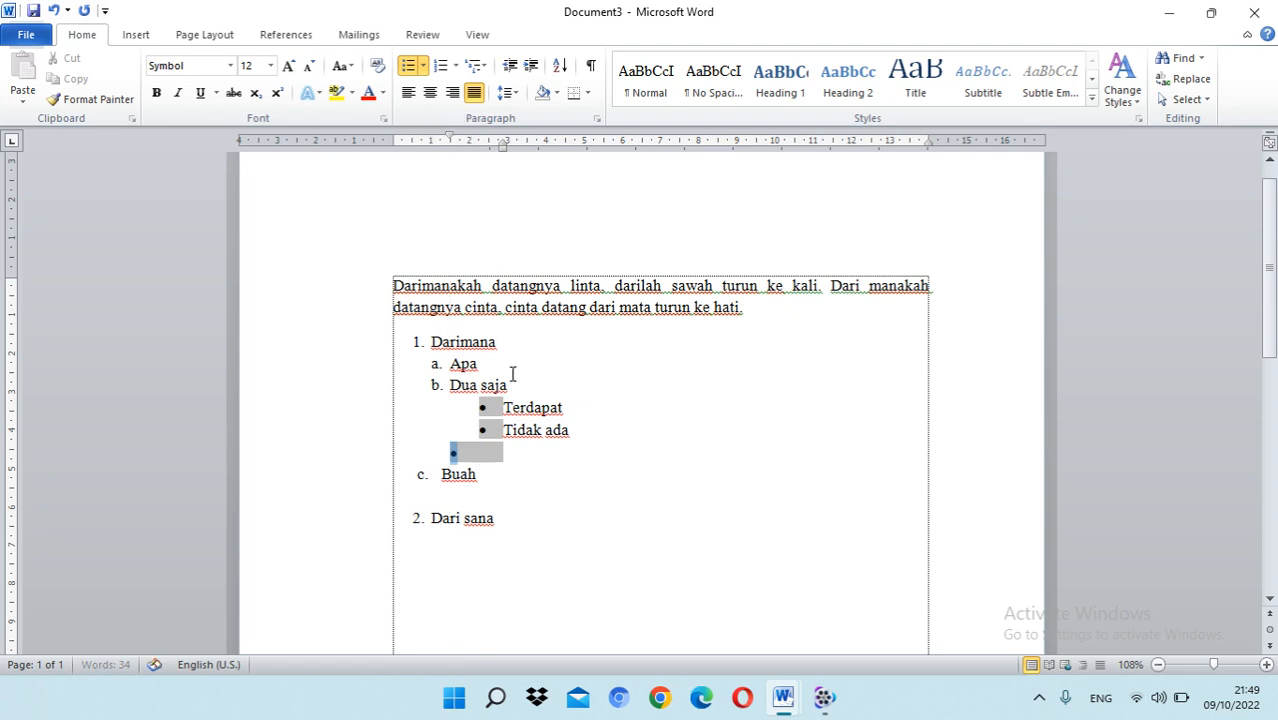
click(478, 448)
key(BackSpace)
key(BackSpace)
key(BackSpace)
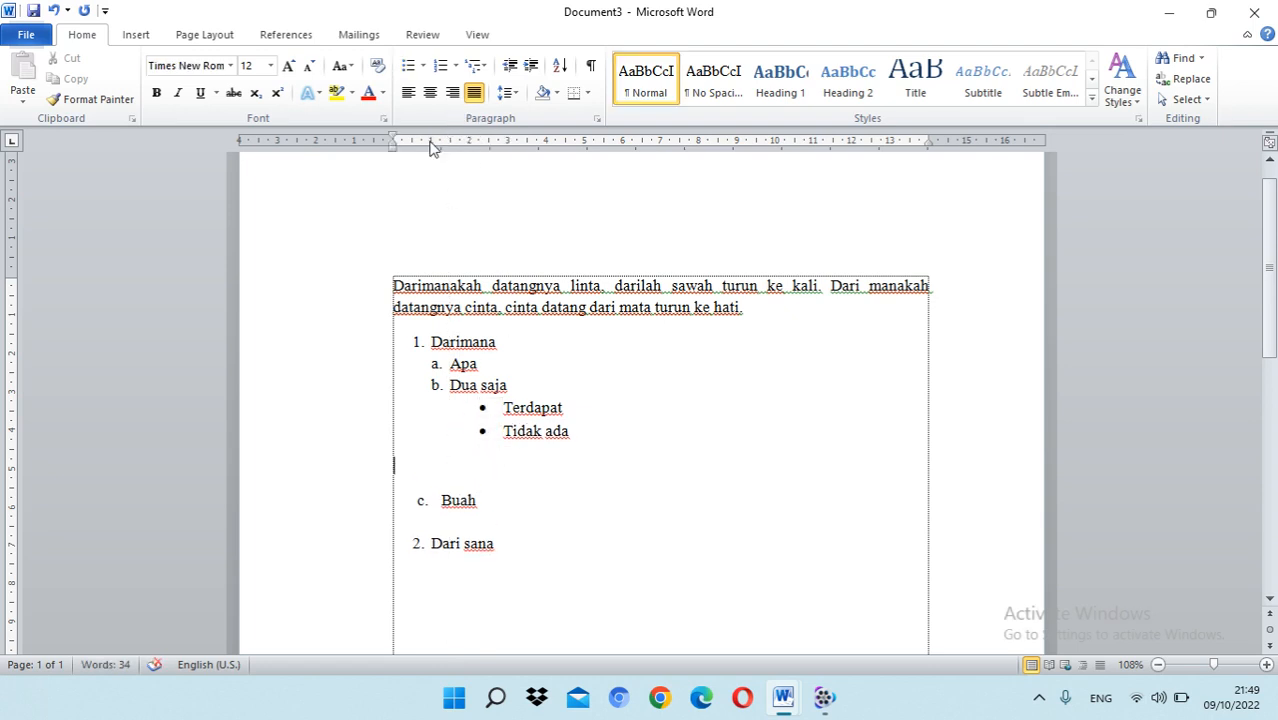
Step: Apply the a., b., c. numbering format to the empty line below "Tidak ada"
click(457, 66)
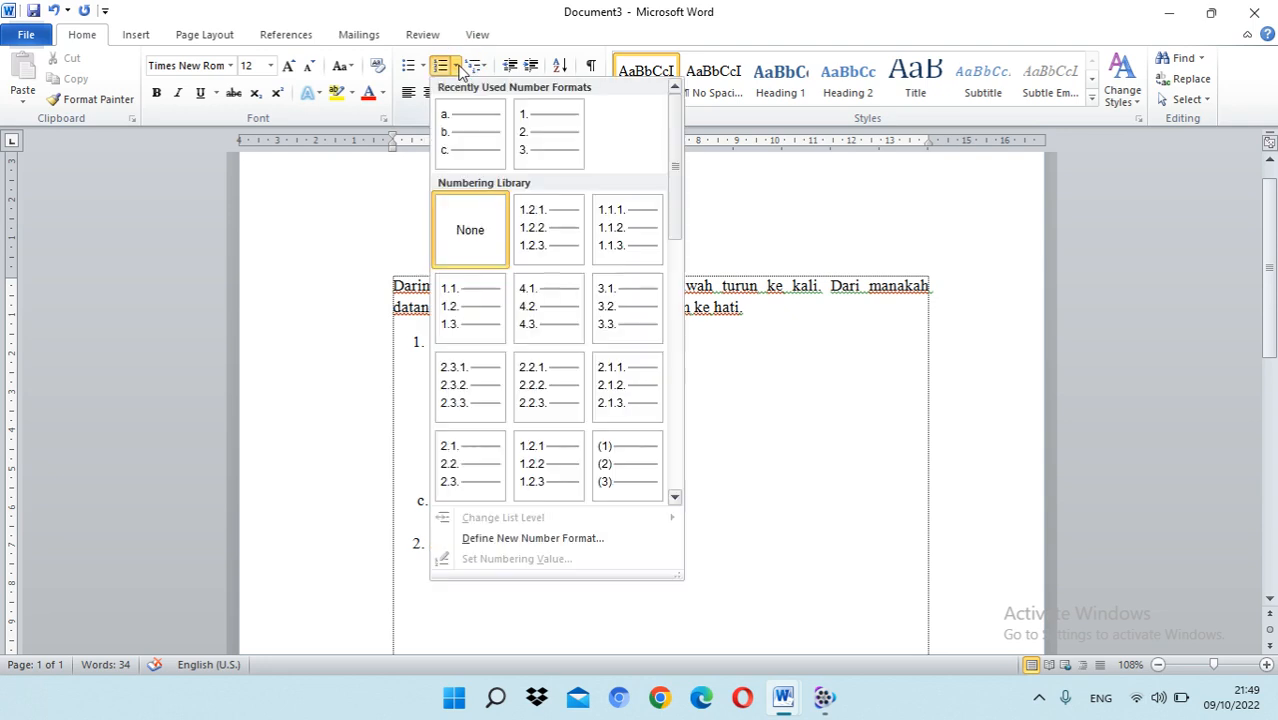
click(483, 139)
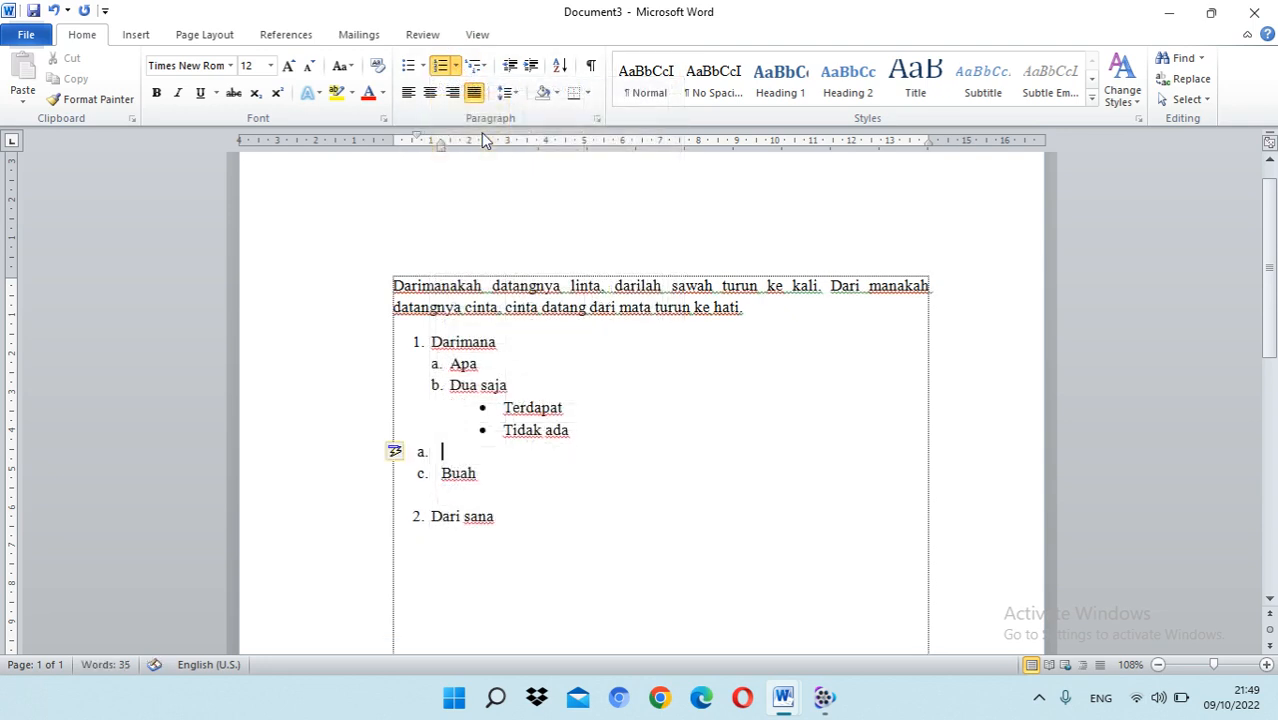
click(422, 454)
click(456, 67)
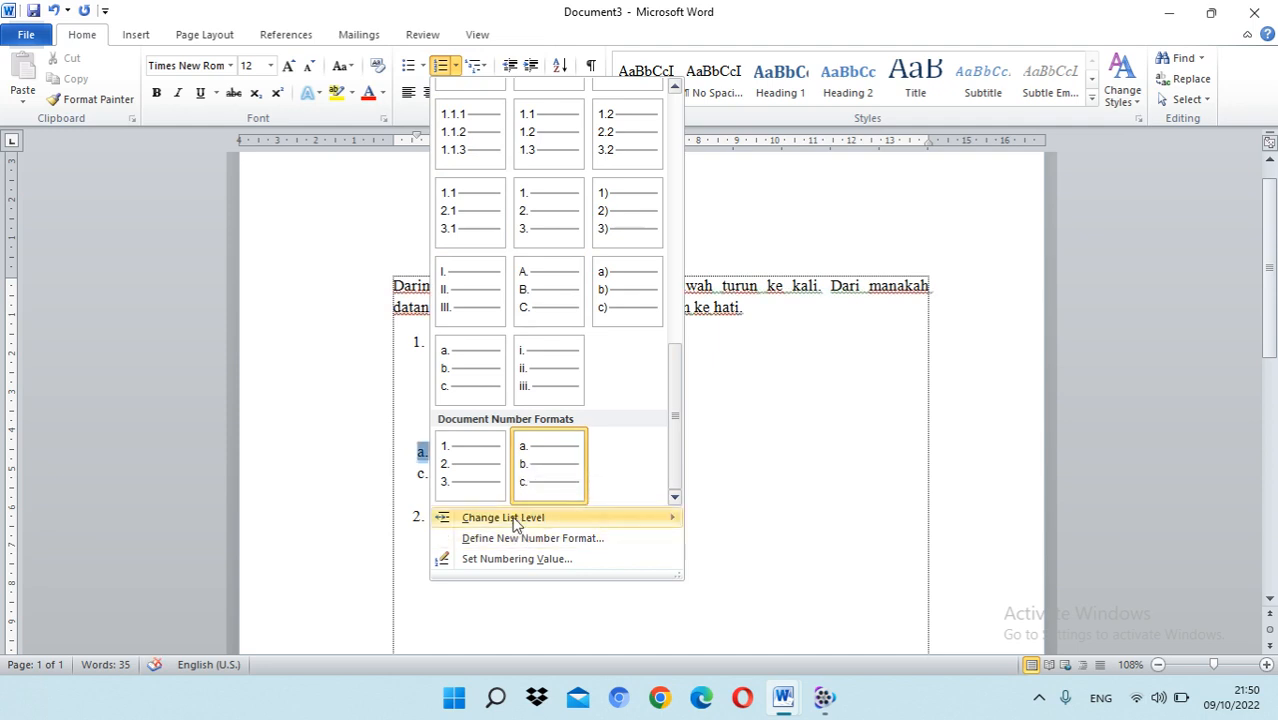
click(540, 458)
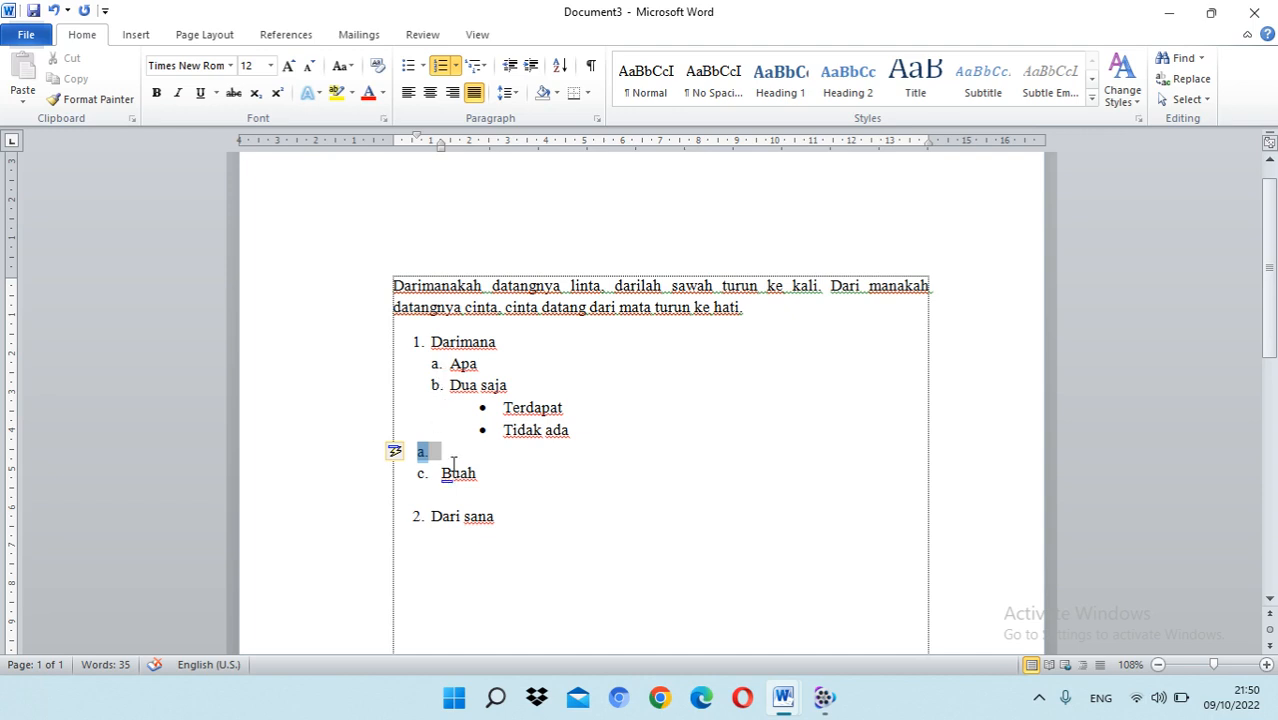
Step: Continue the numbering of the empty lettered item above "Buah" from "Dua saja"
click(453, 465)
click(422, 452)
right_click(423, 454)
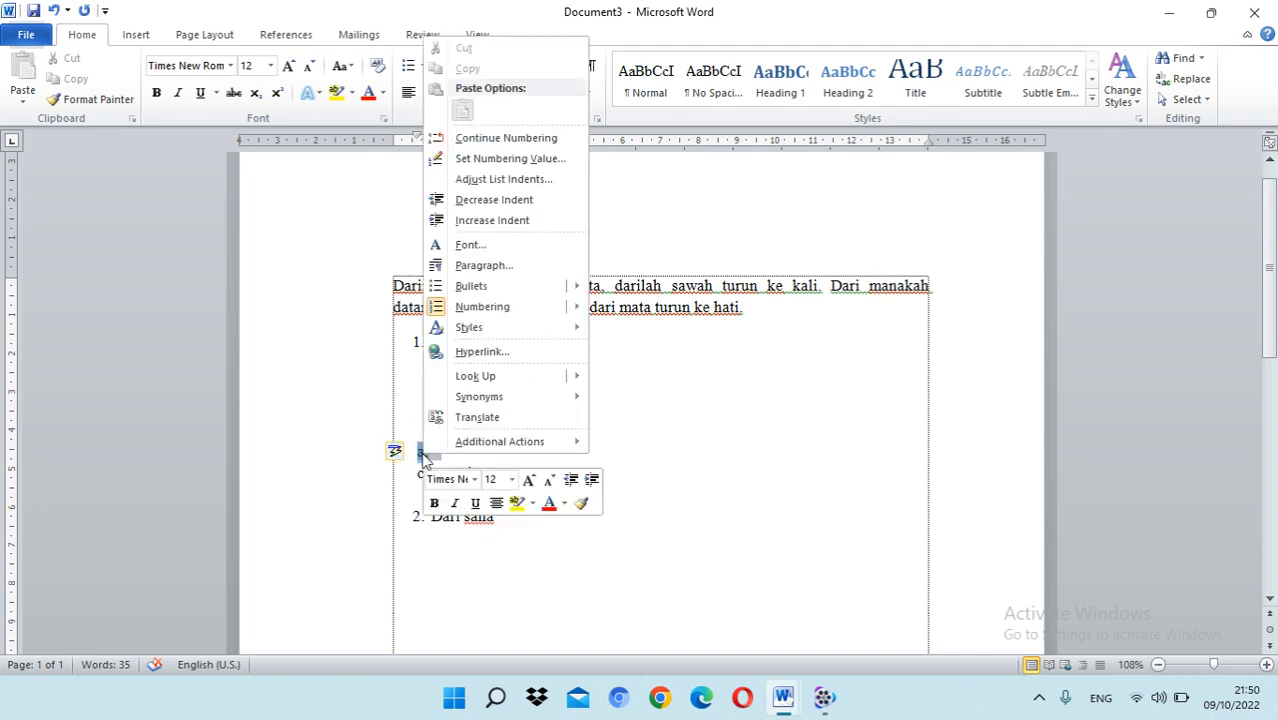
click(490, 140)
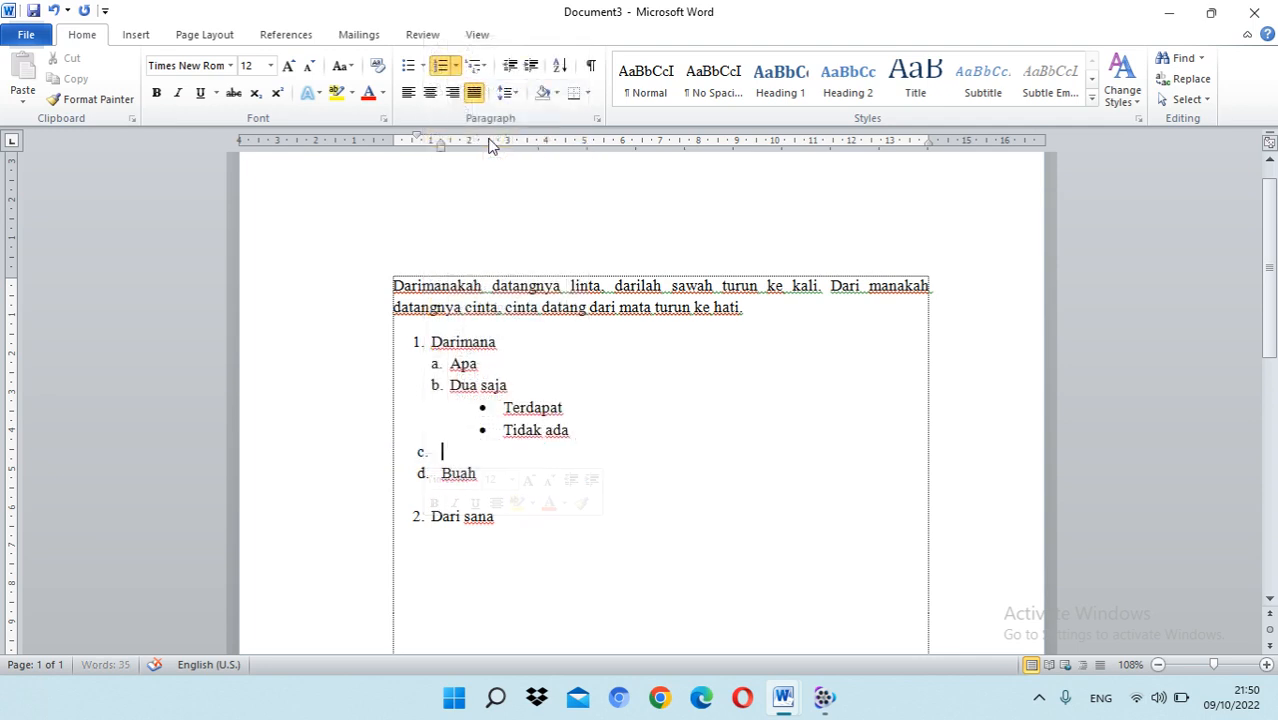
Step: Indent items c and d with letters at about 1 cm and text at about 1.5 cm, and enter "Manga" as item c
click(434, 384)
click(420, 450)
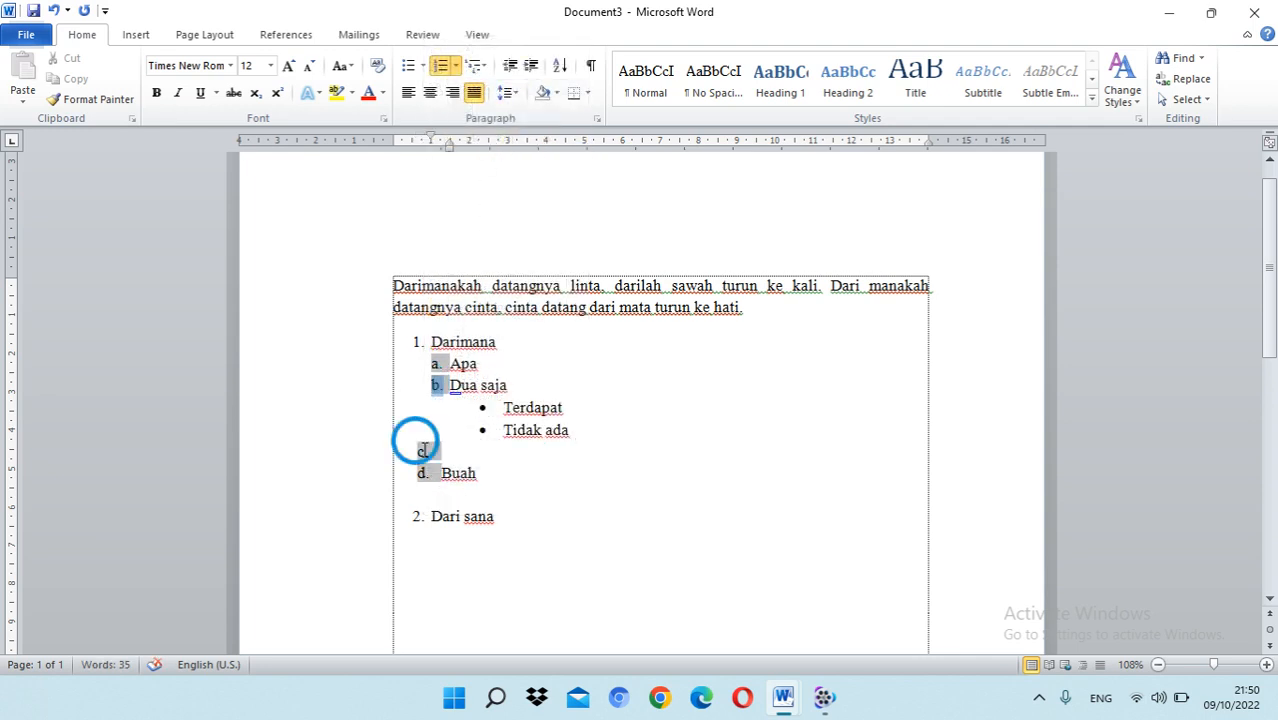
click(440, 452)
click(428, 450)
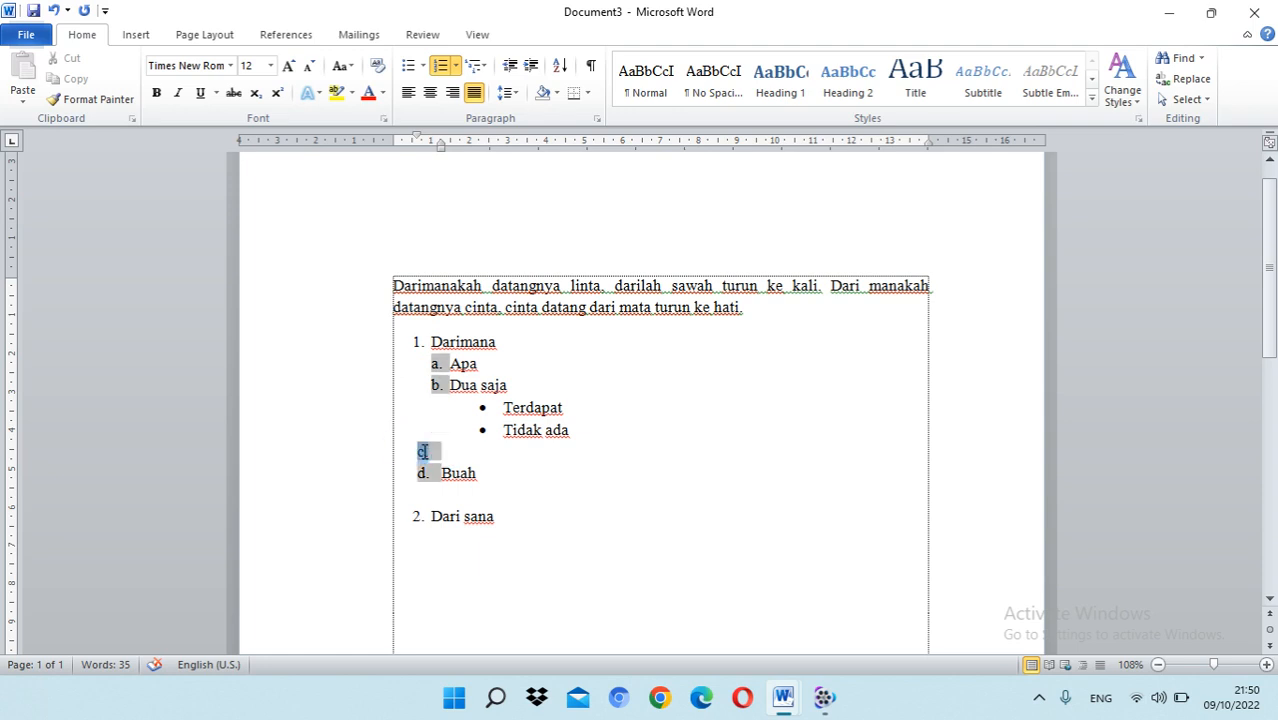
drag(485, 478, 411, 452)
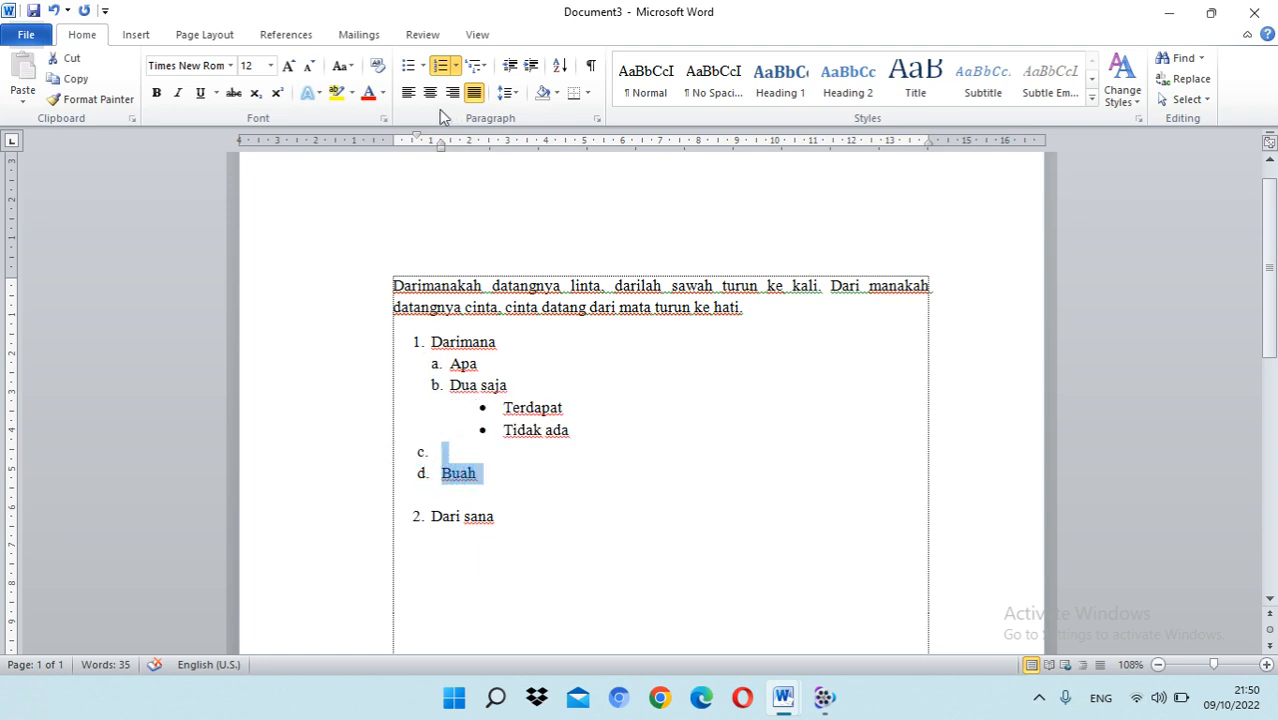
drag(420, 139, 440, 150)
click(449, 455)
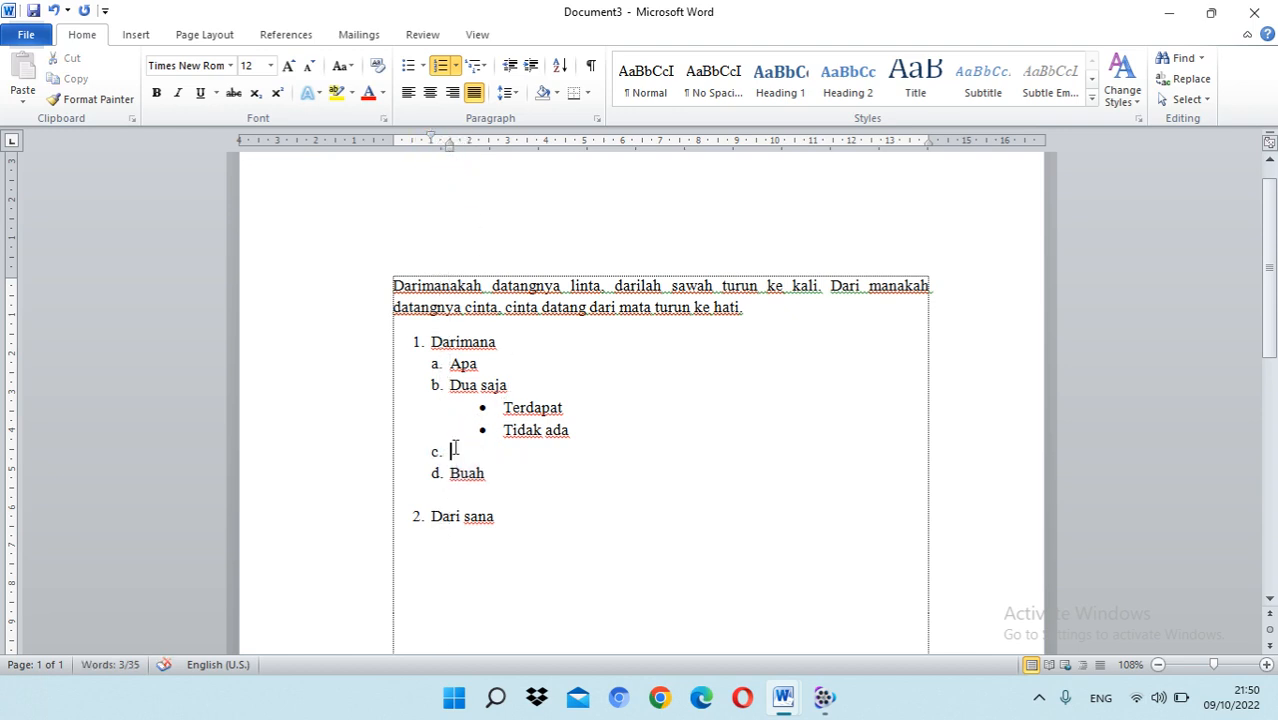
text(mangga)
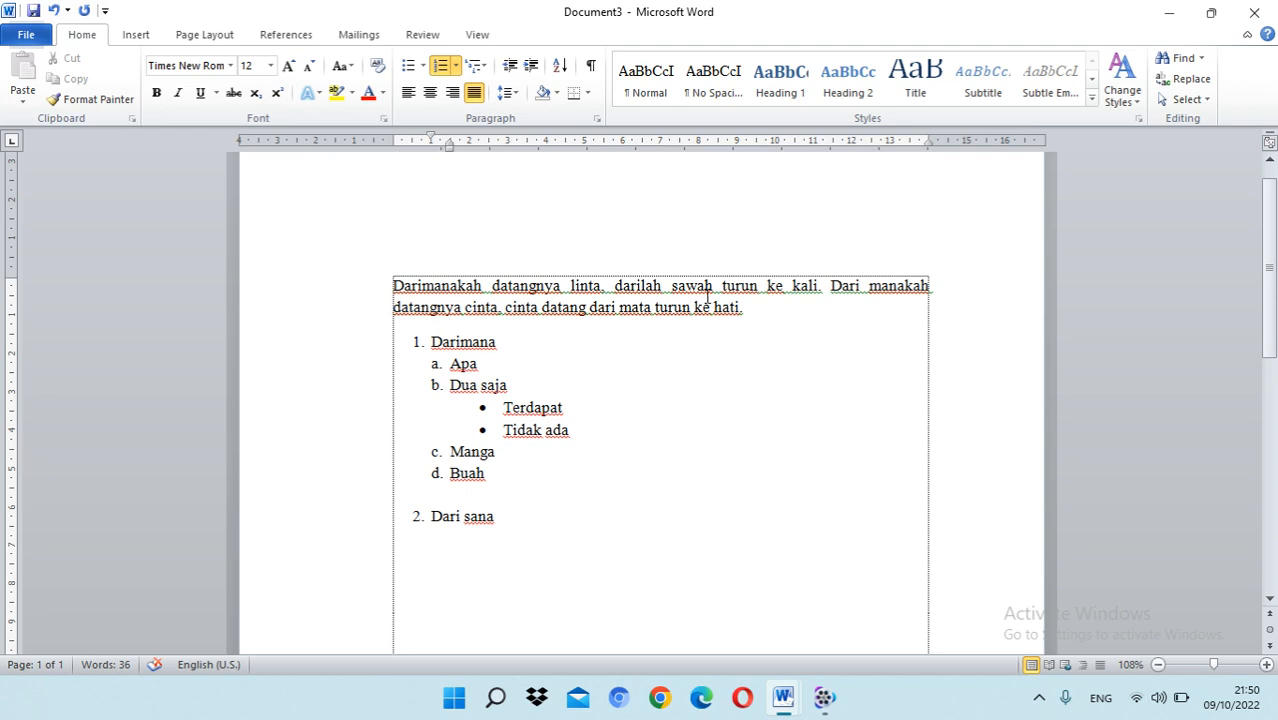
Step: Add an unnumbered line below "Dari sana"
scroll(456, 528, down, 3)
click(519, 372)
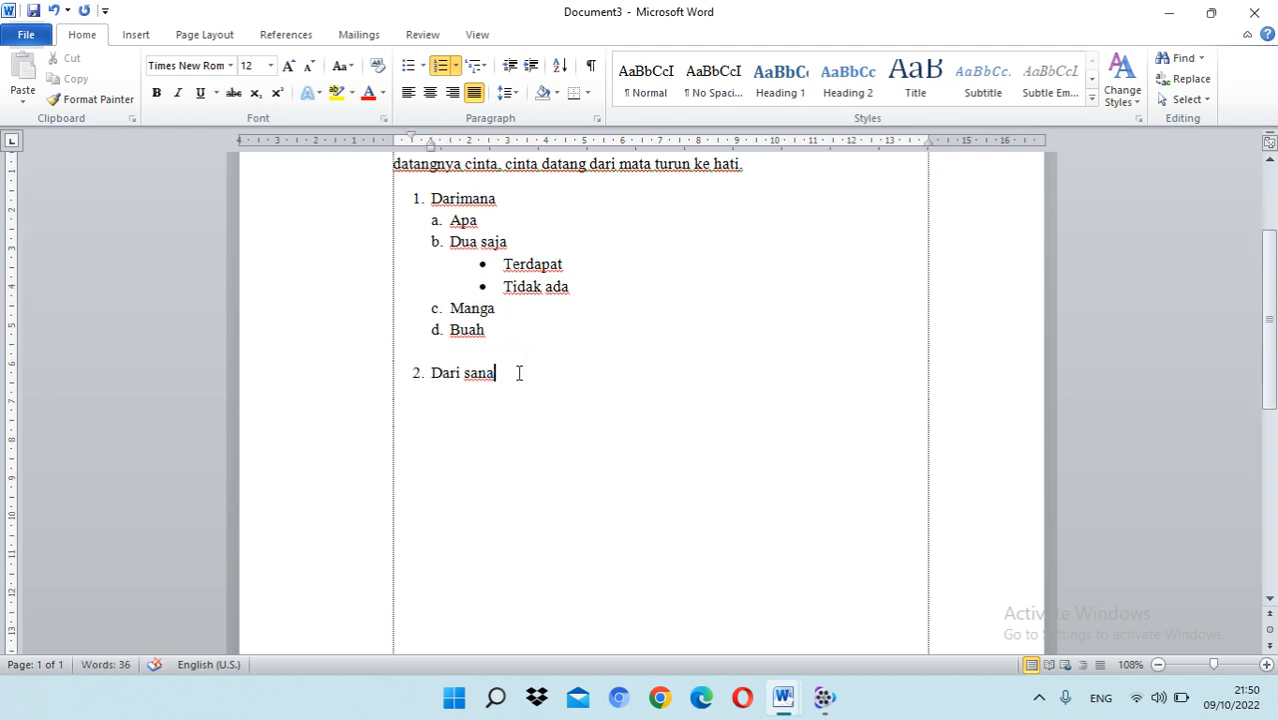
key(Return)
key(BackSpace)
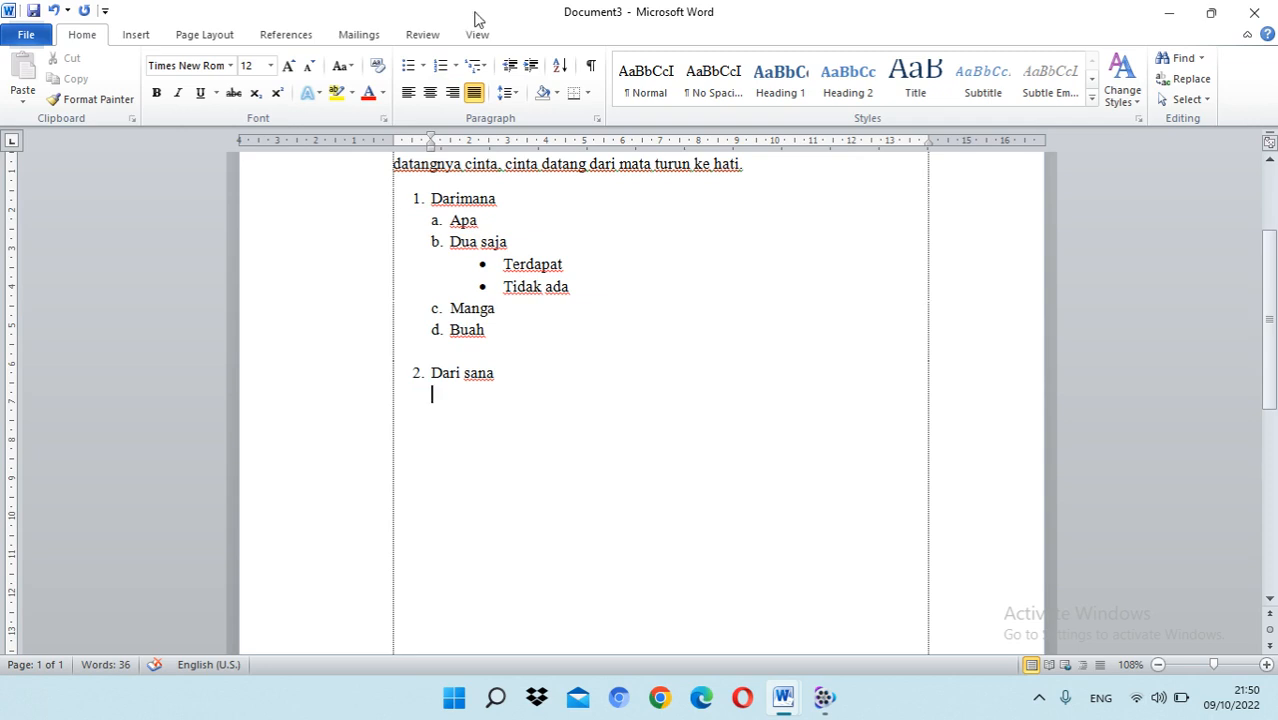
Step: Start defining a new number format for the line below "Dari sana", using the number style 1, 2, 3, …
click(456, 66)
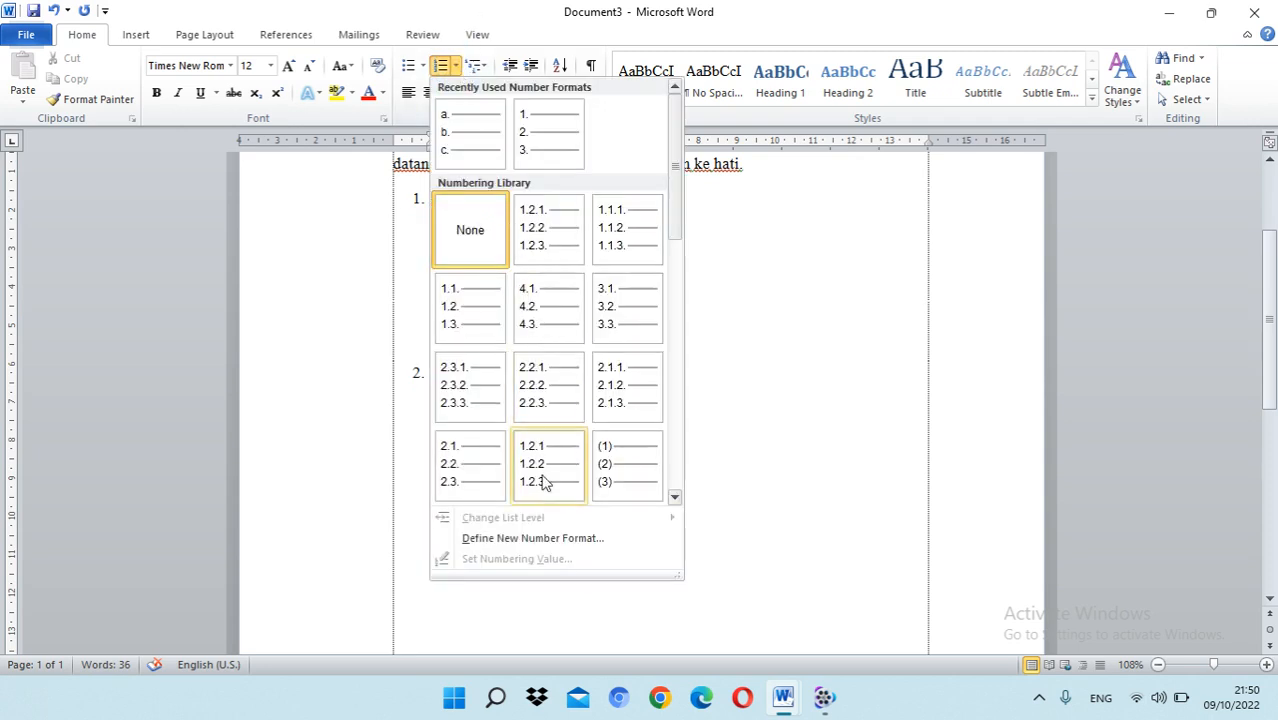
click(542, 536)
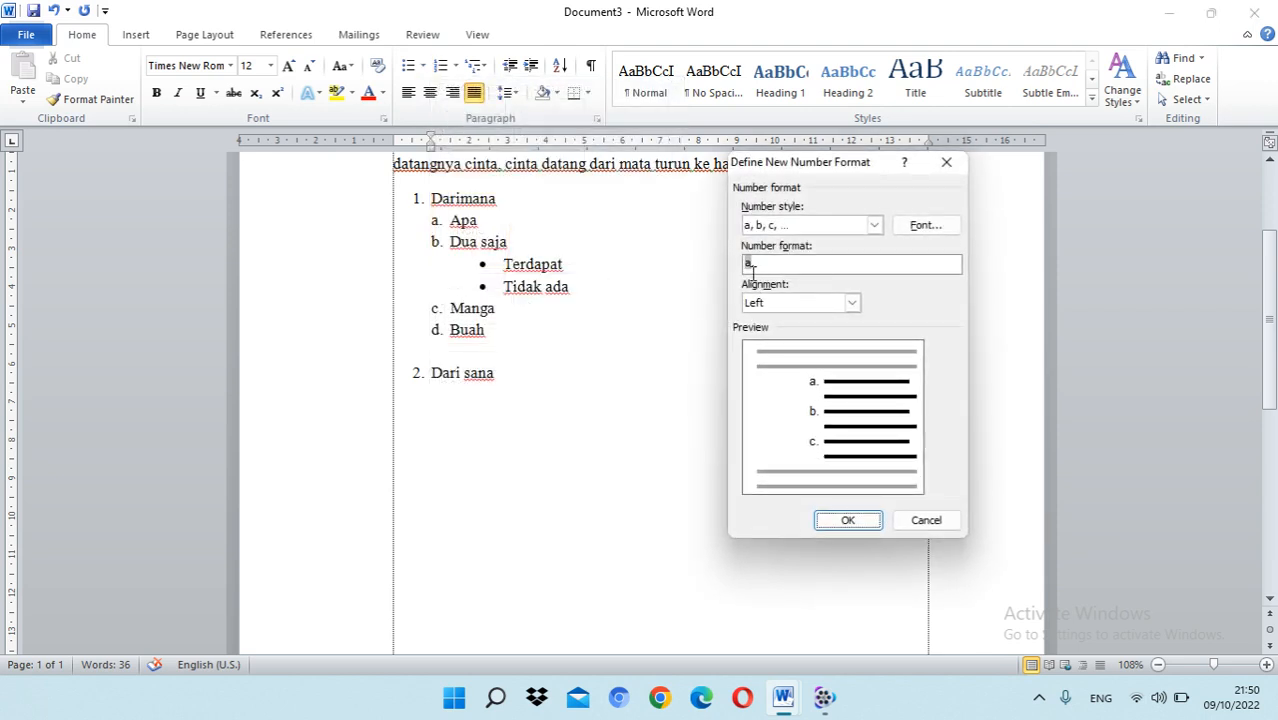
click(874, 225)
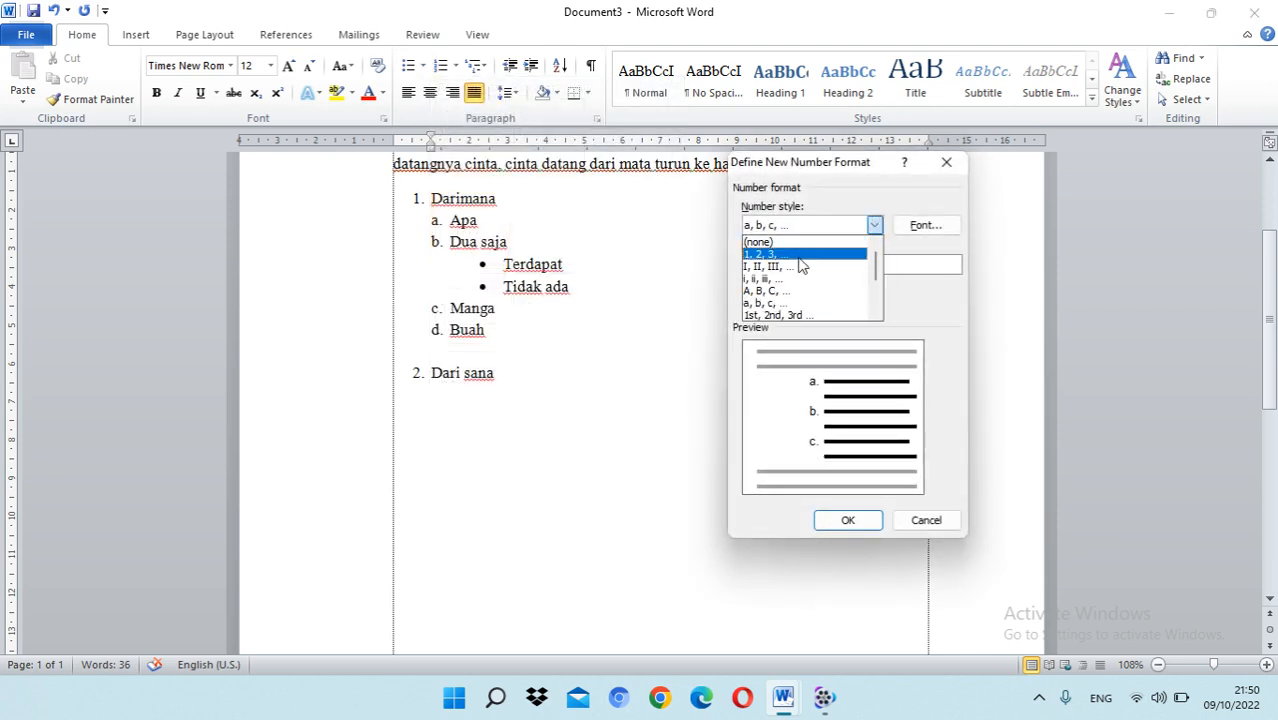
click(797, 258)
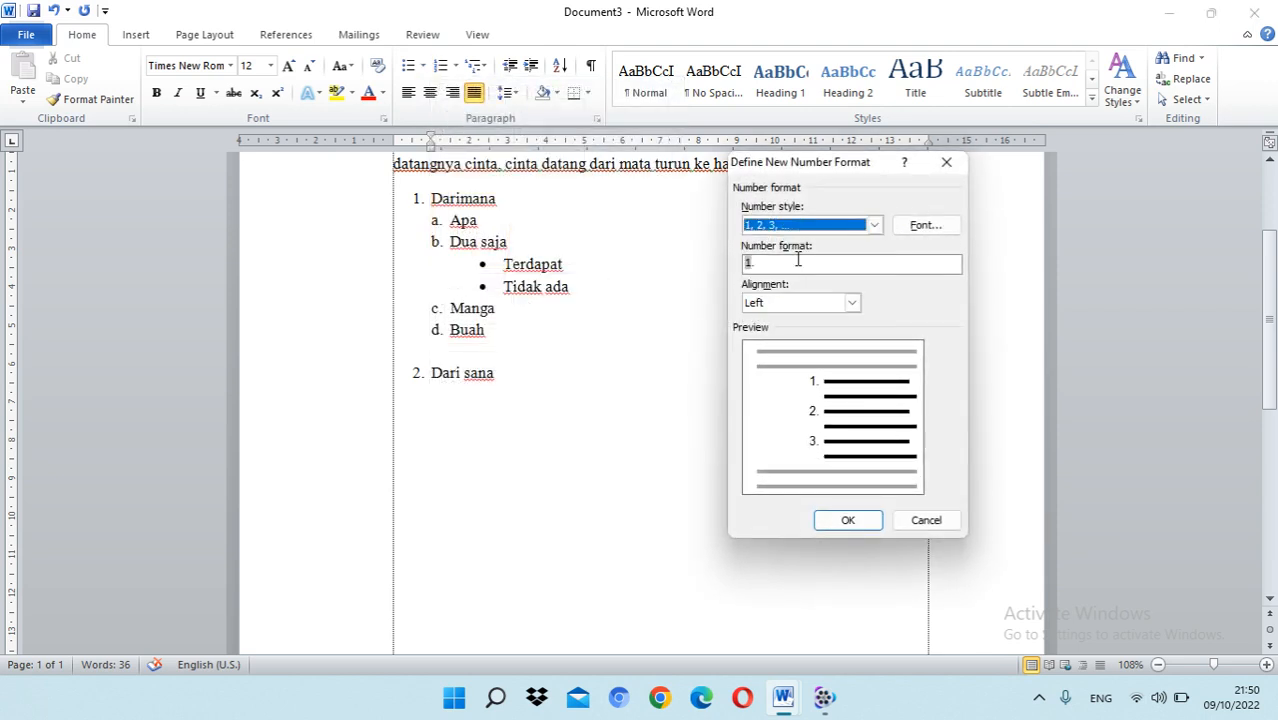
click(745, 262)
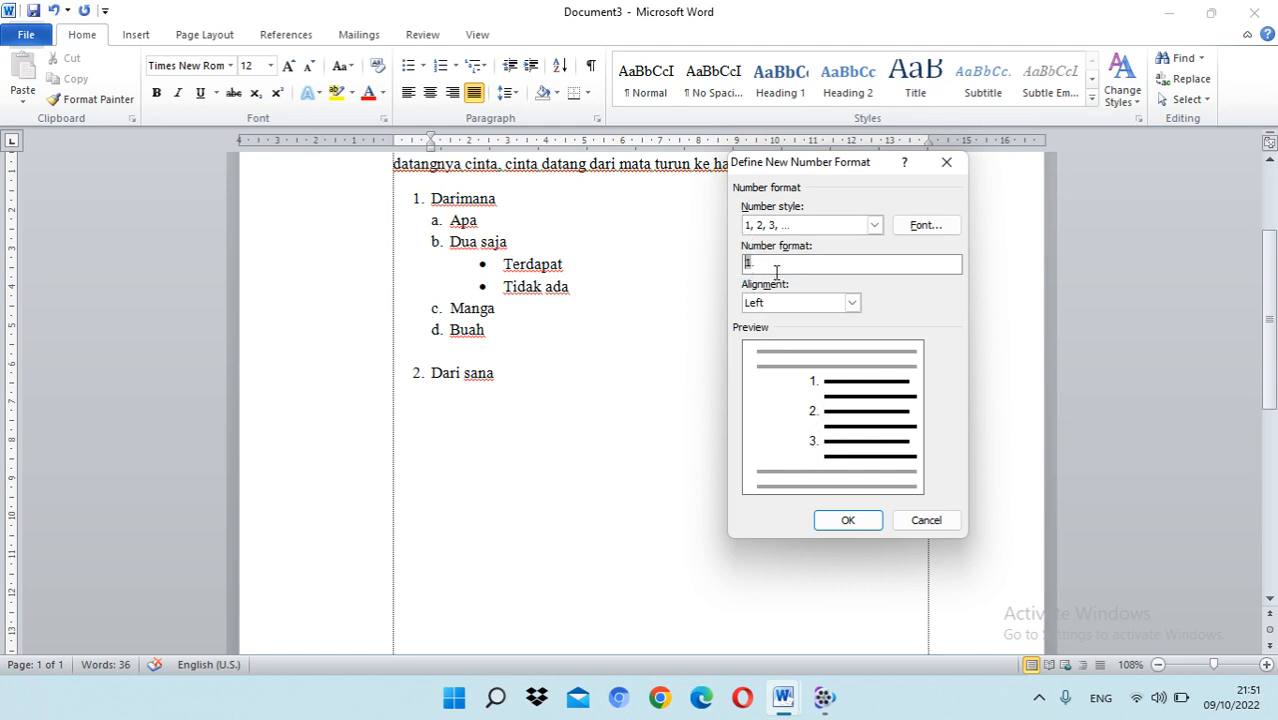
text(2.)
Step: Set the number format to 2.1 by putting the fixed prefix "2." before the automatic number, and apply it to the line below "Dari sana"
key(BackSpace)
key(BackSpace)
text(2)
key(BackSpace)
text(2.)
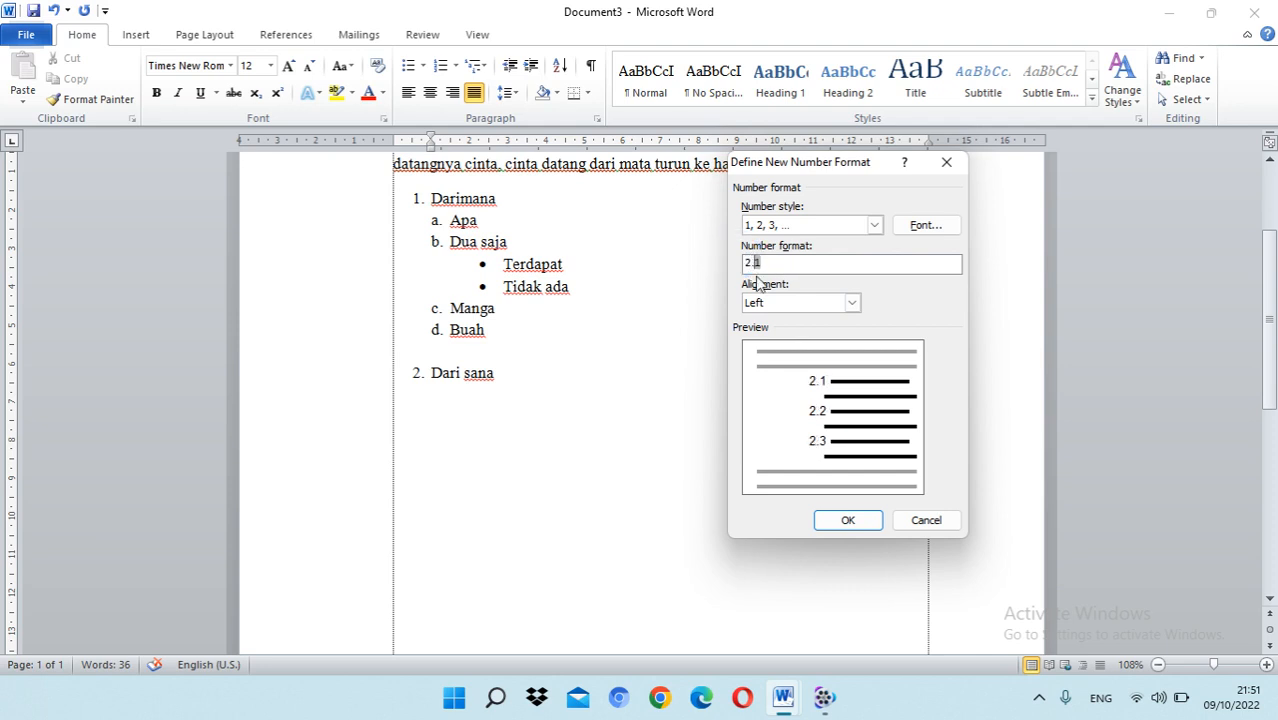
click(850, 529)
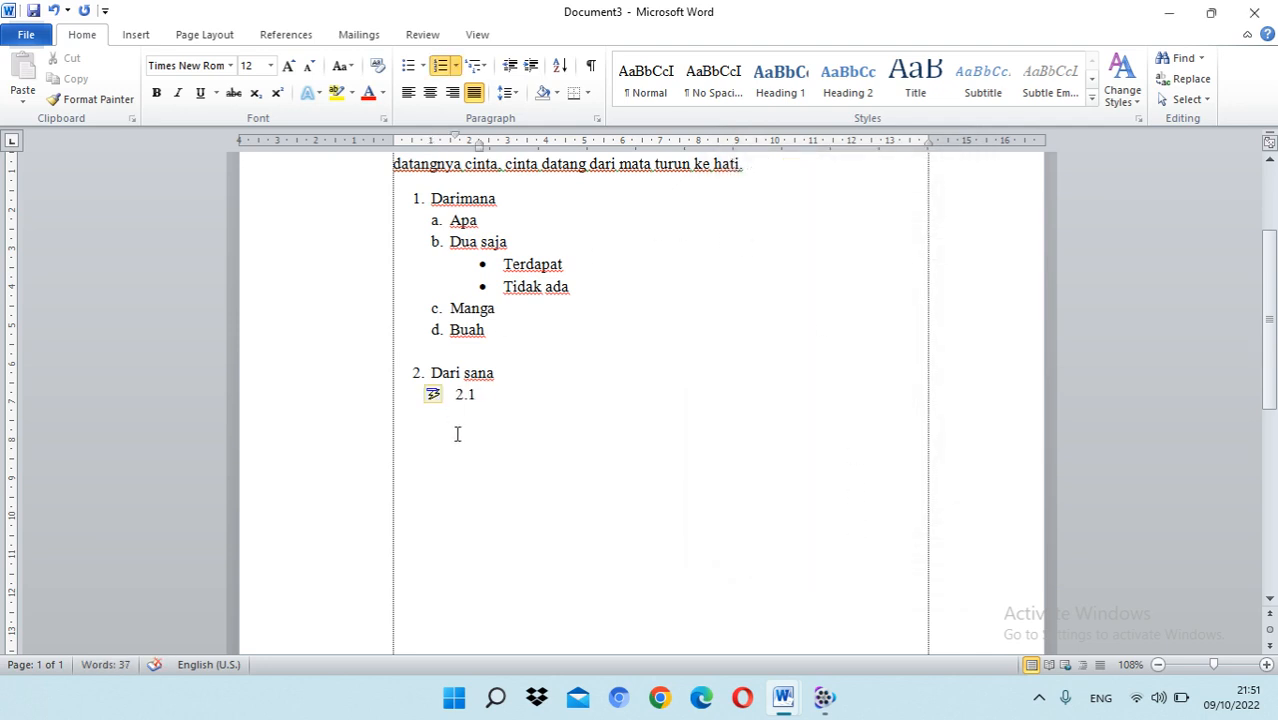
Step: Enter "Tidak bisa" as item 2.1 and "Tidak bagus" as item 2.2, and add an empty item below them
click(486, 394)
text(tidak bisa)
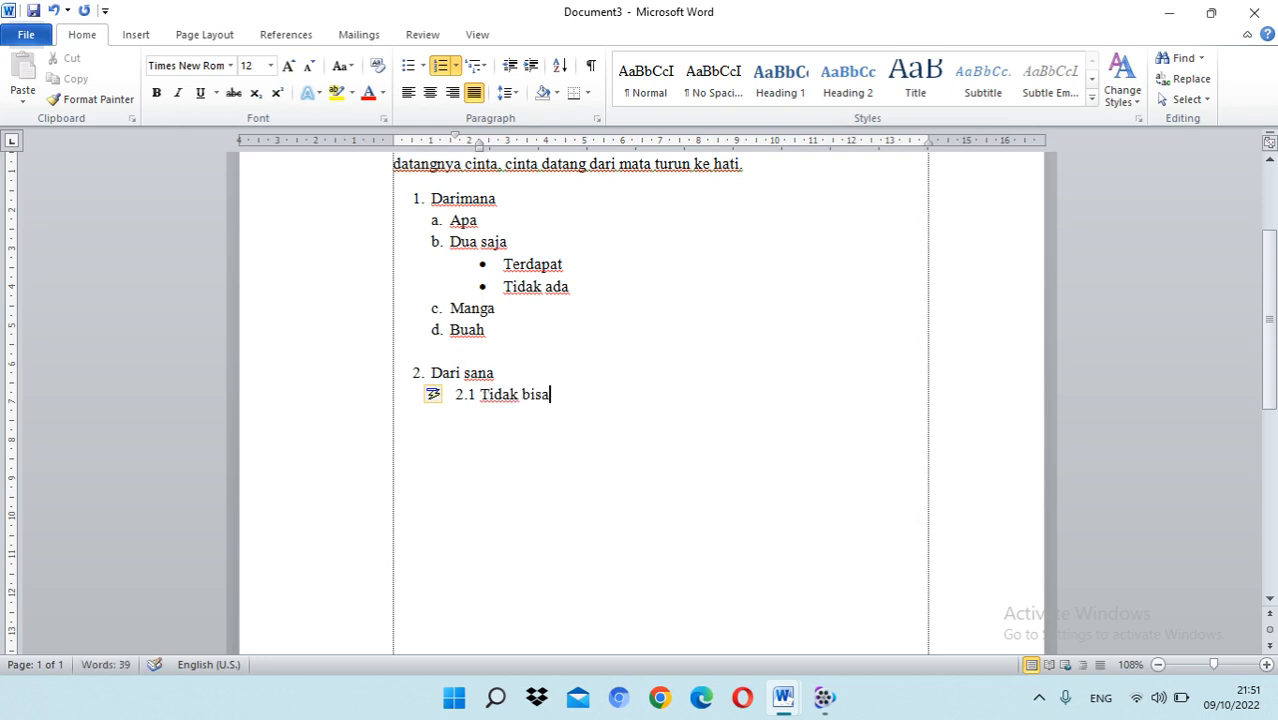
key(Return)
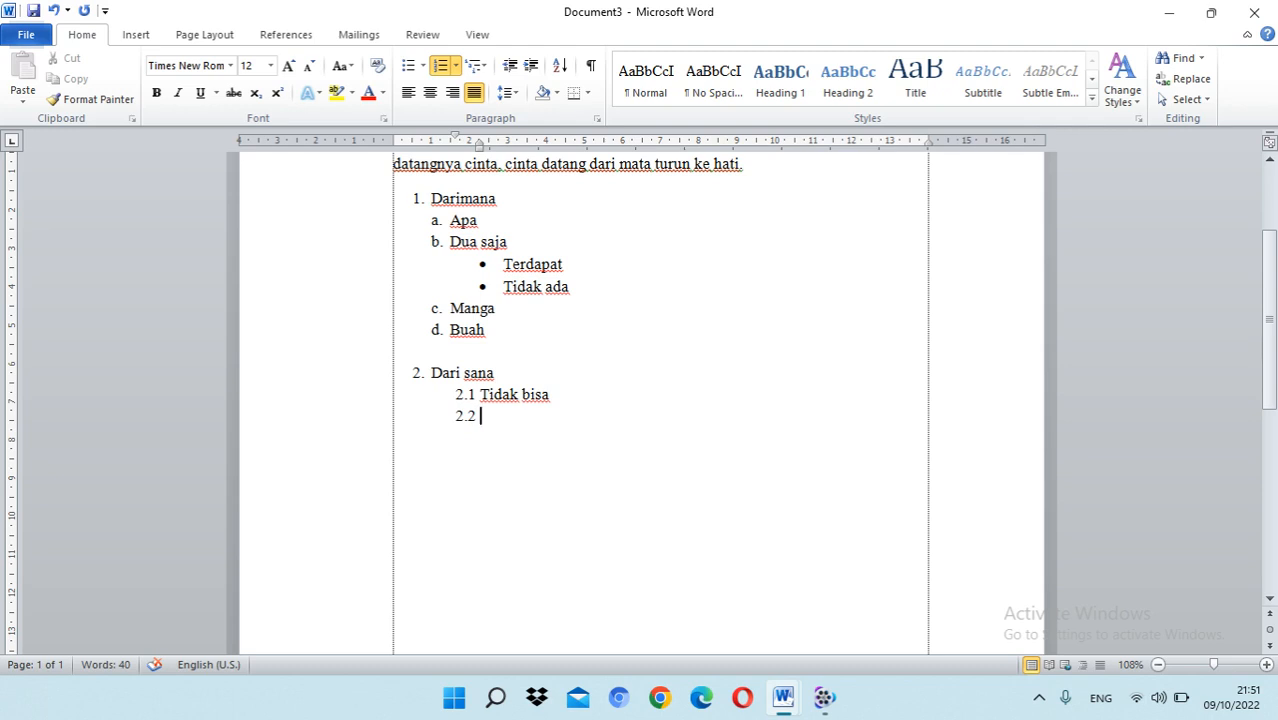
text(tif)
key(BackSpace)
text(dak ba)
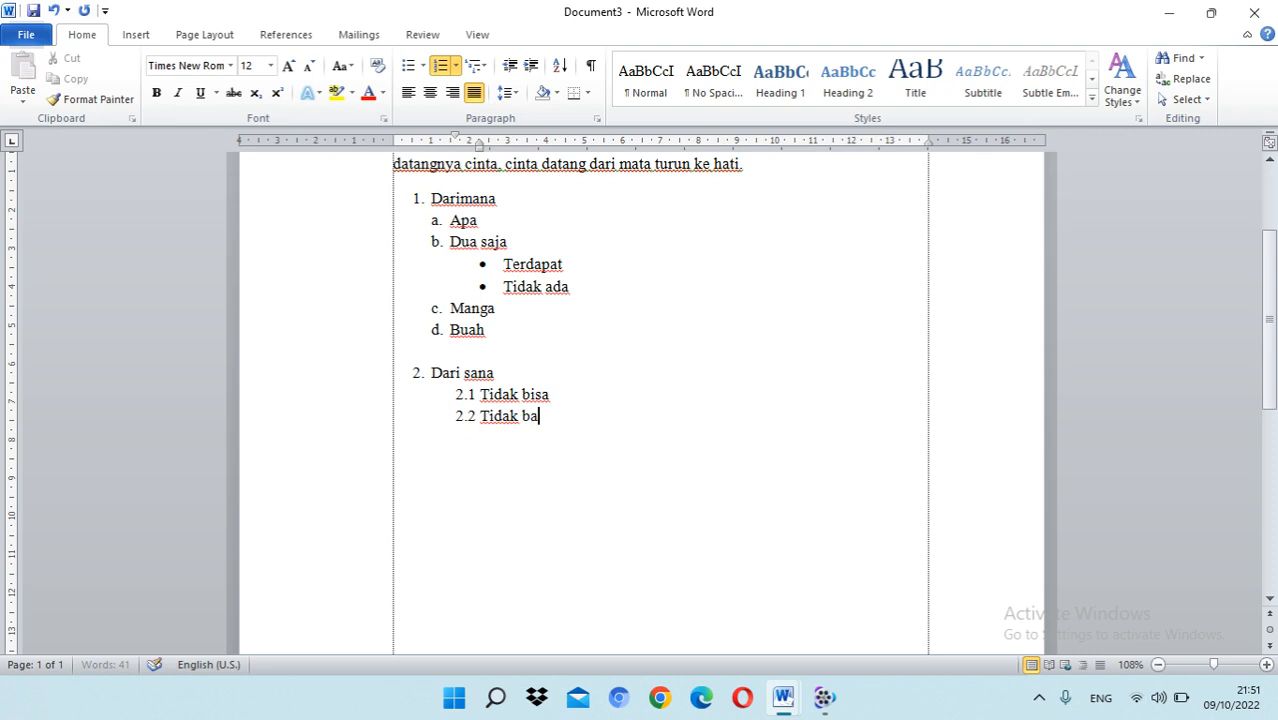
text(gus)
scroll(567, 425, down, 2)
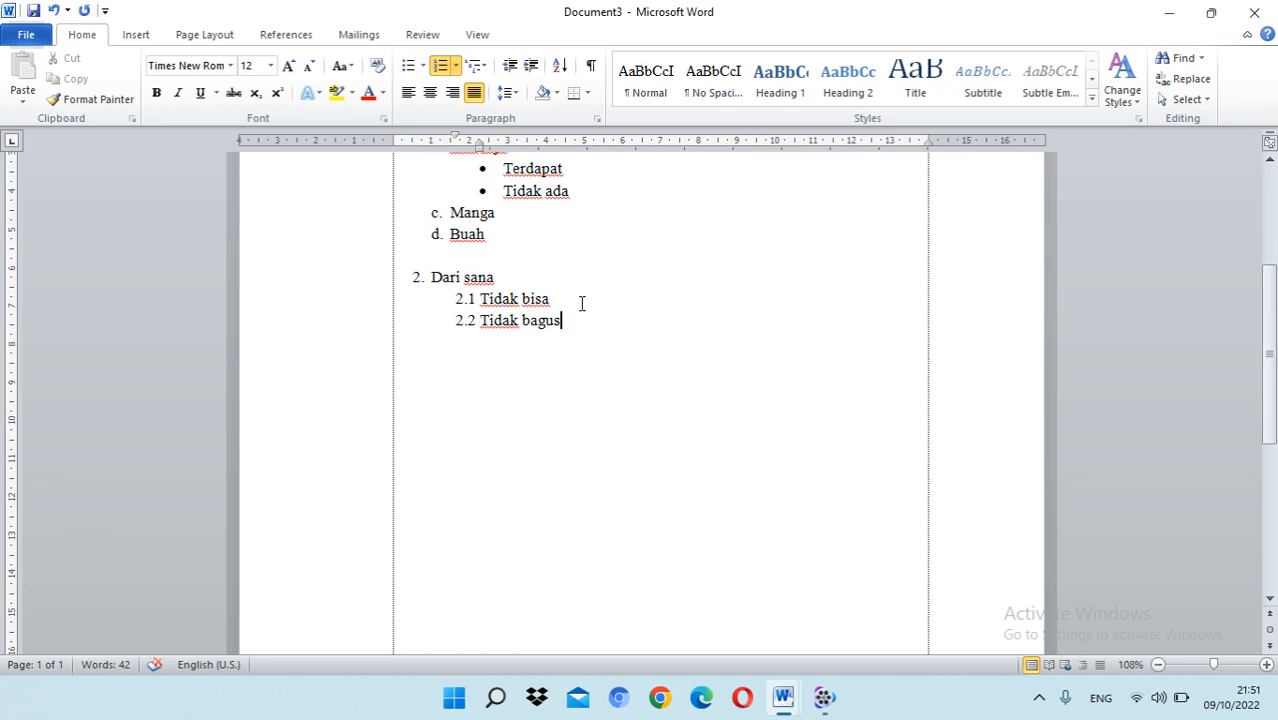
key(Return)
click(466, 341)
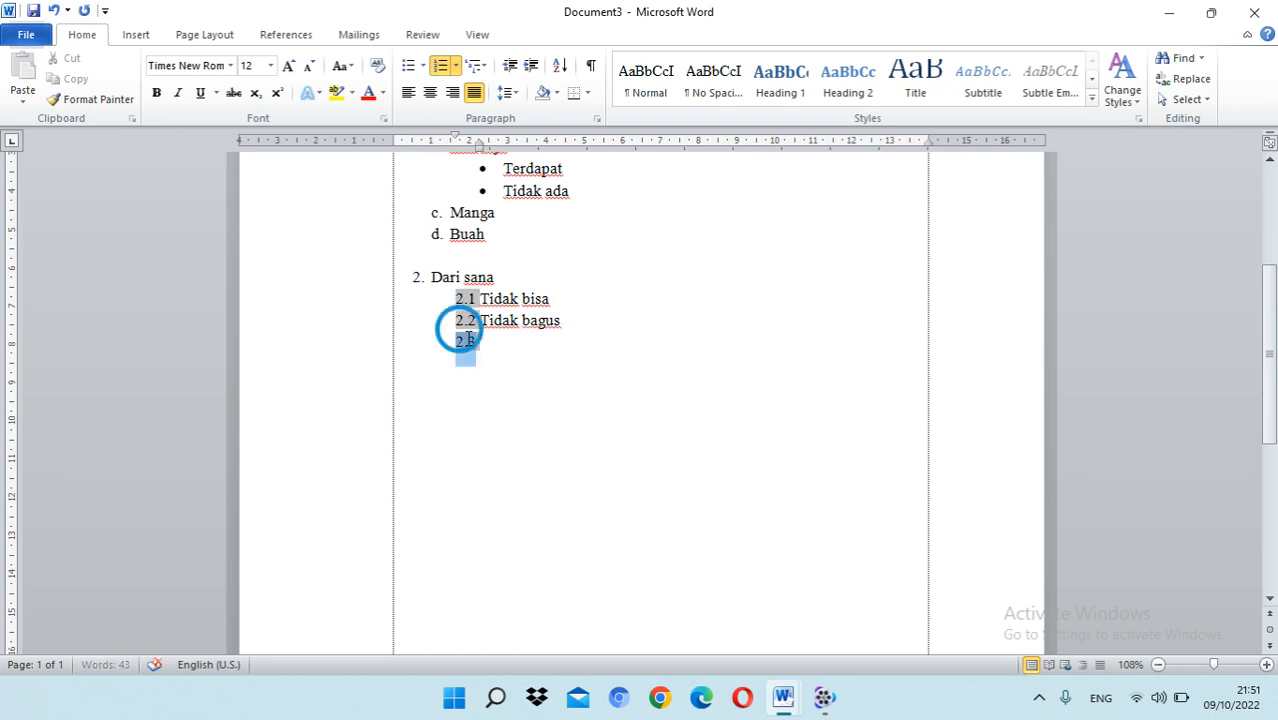
right_click(466, 341)
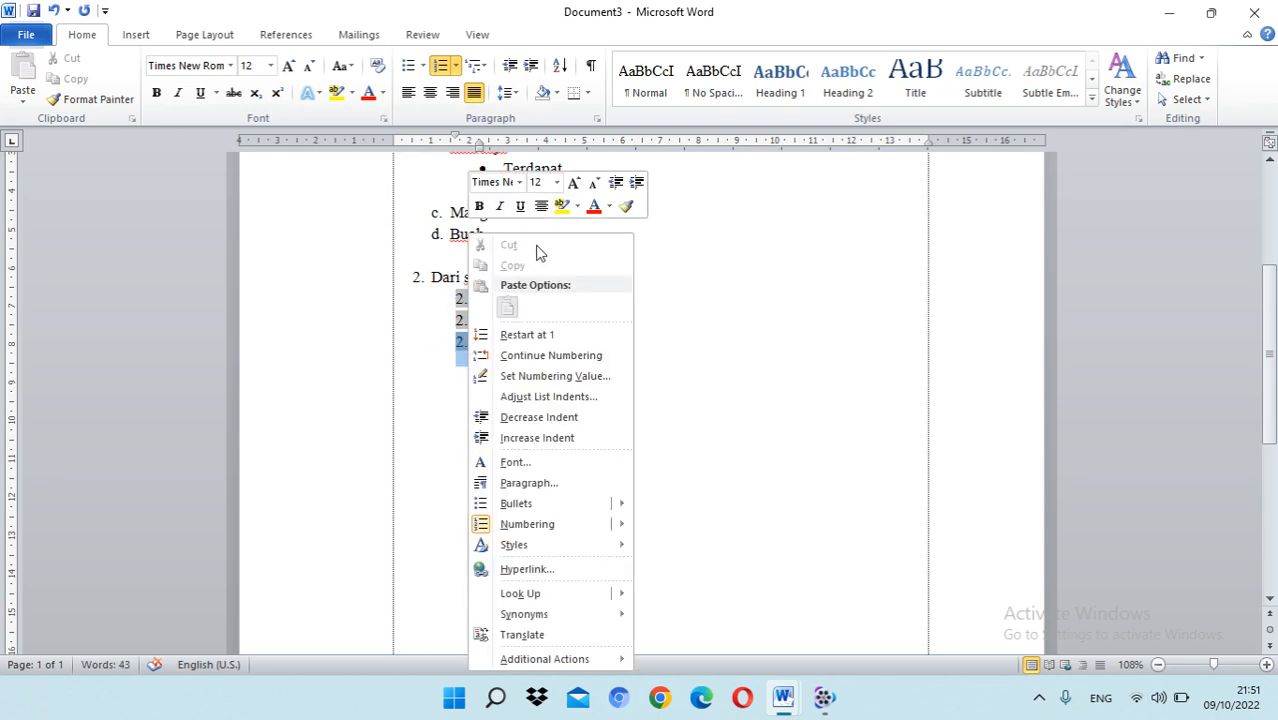
click(762, 330)
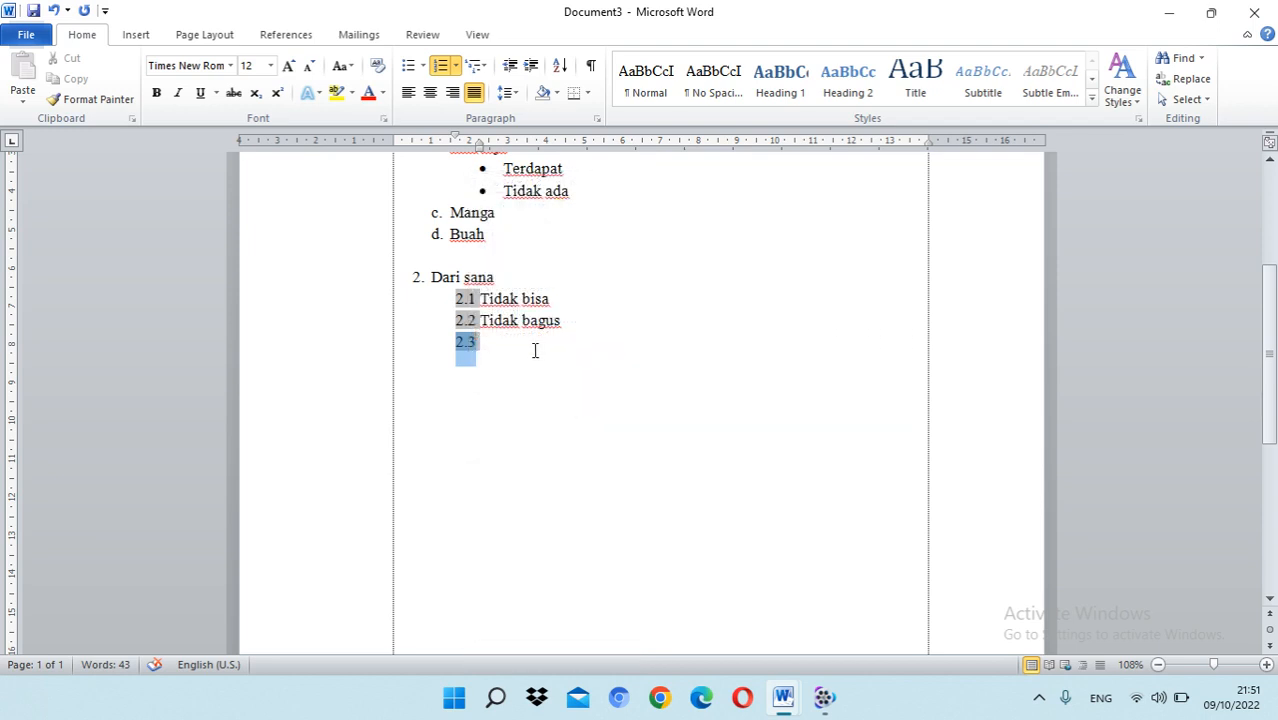
click(460, 320)
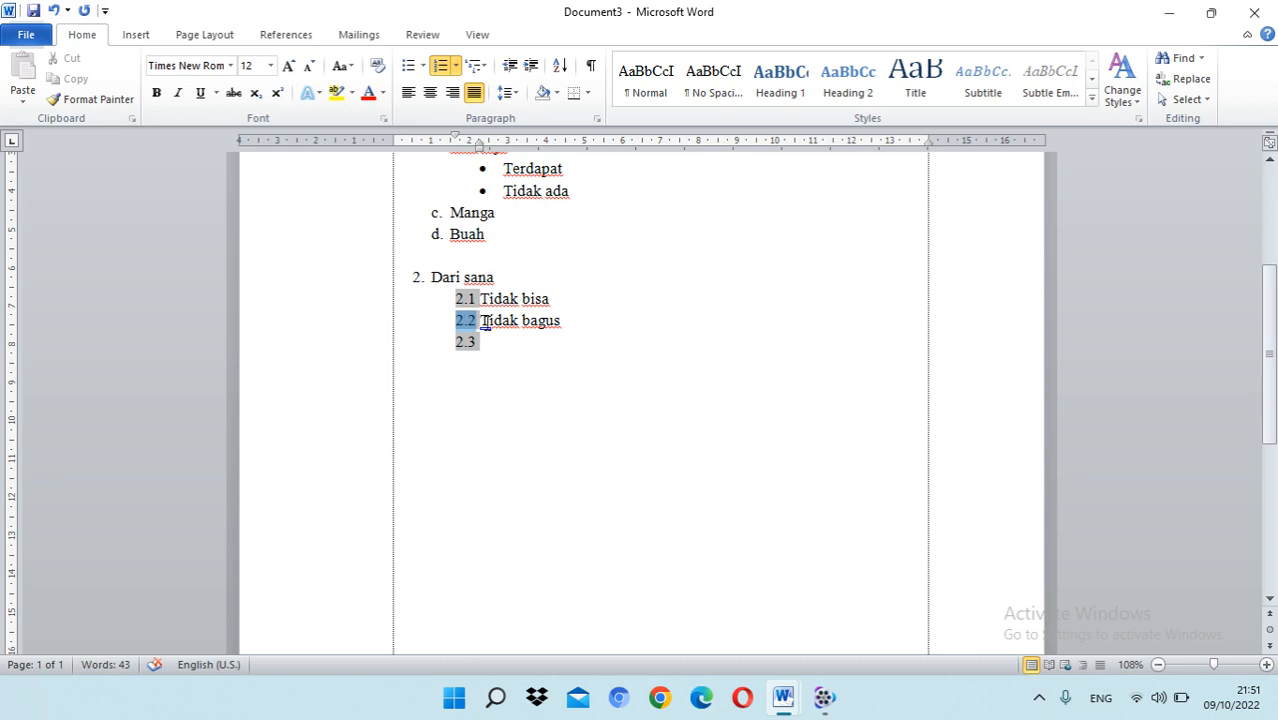
Step: Try to define the number format 2.2.1 for the empty item below "Tidak bagus"
click(466, 340)
right_click(466, 343)
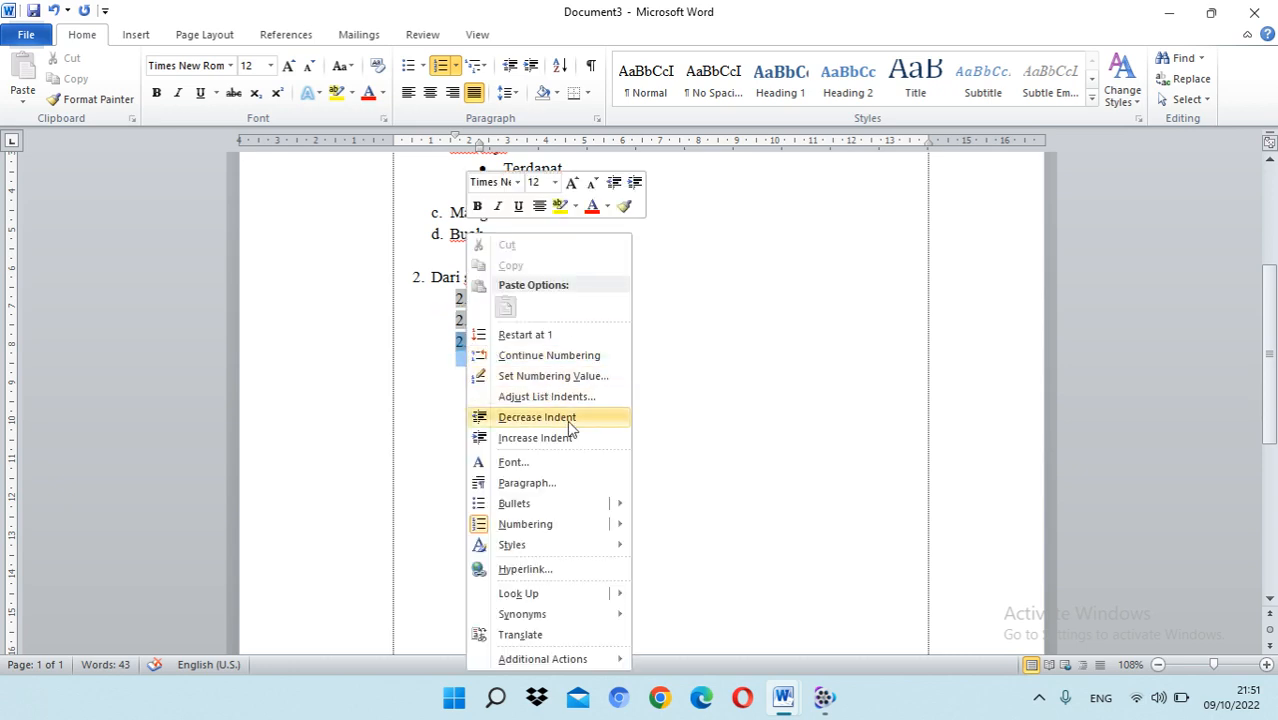
click(456, 66)
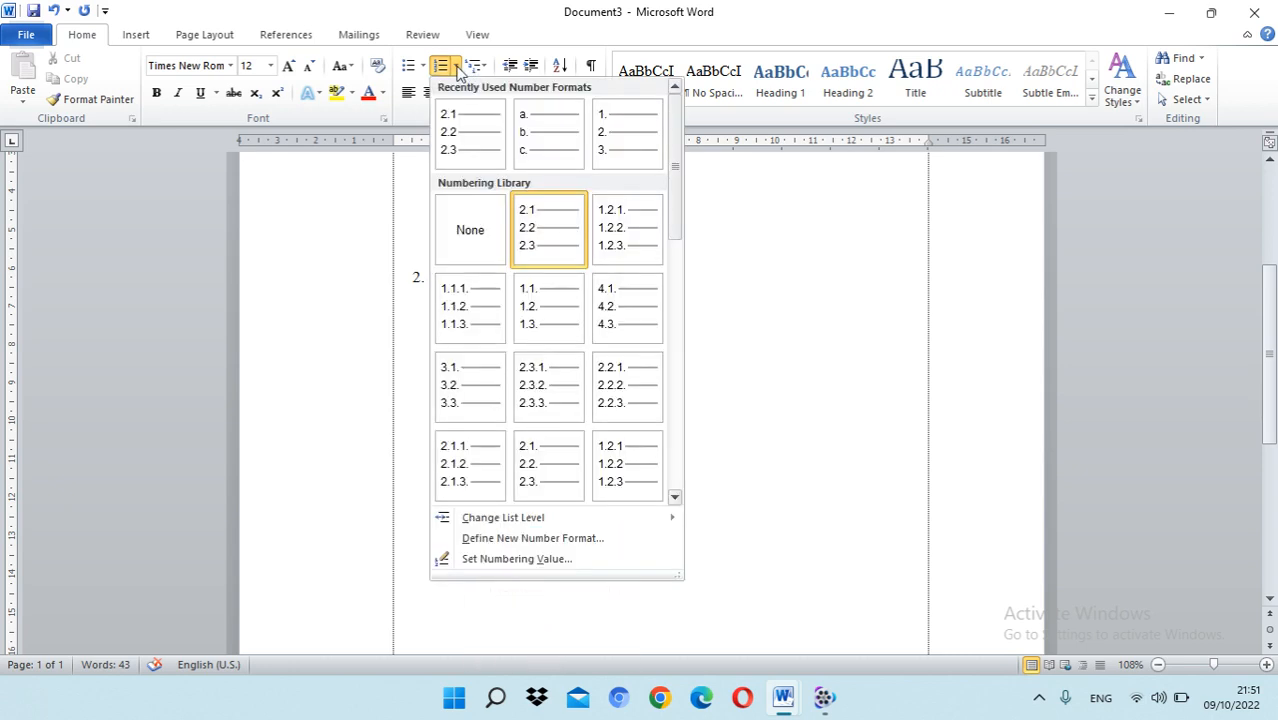
click(513, 537)
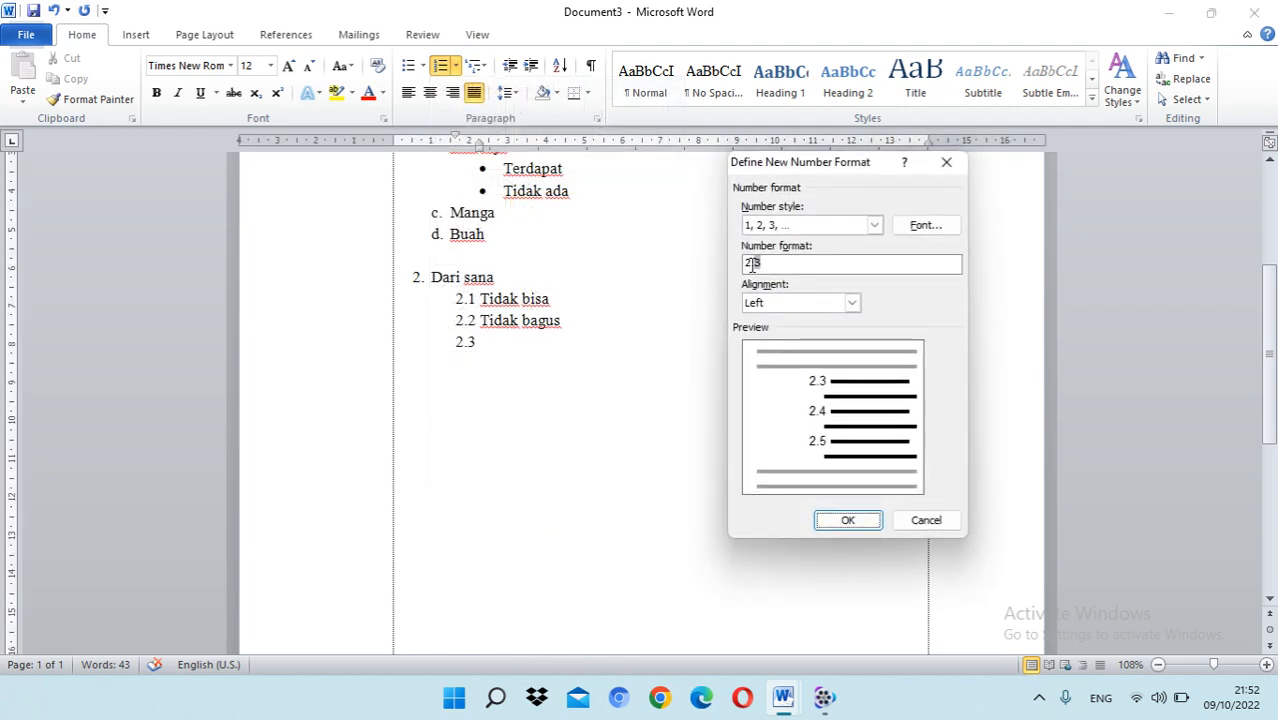
click(752, 264)
text(2)
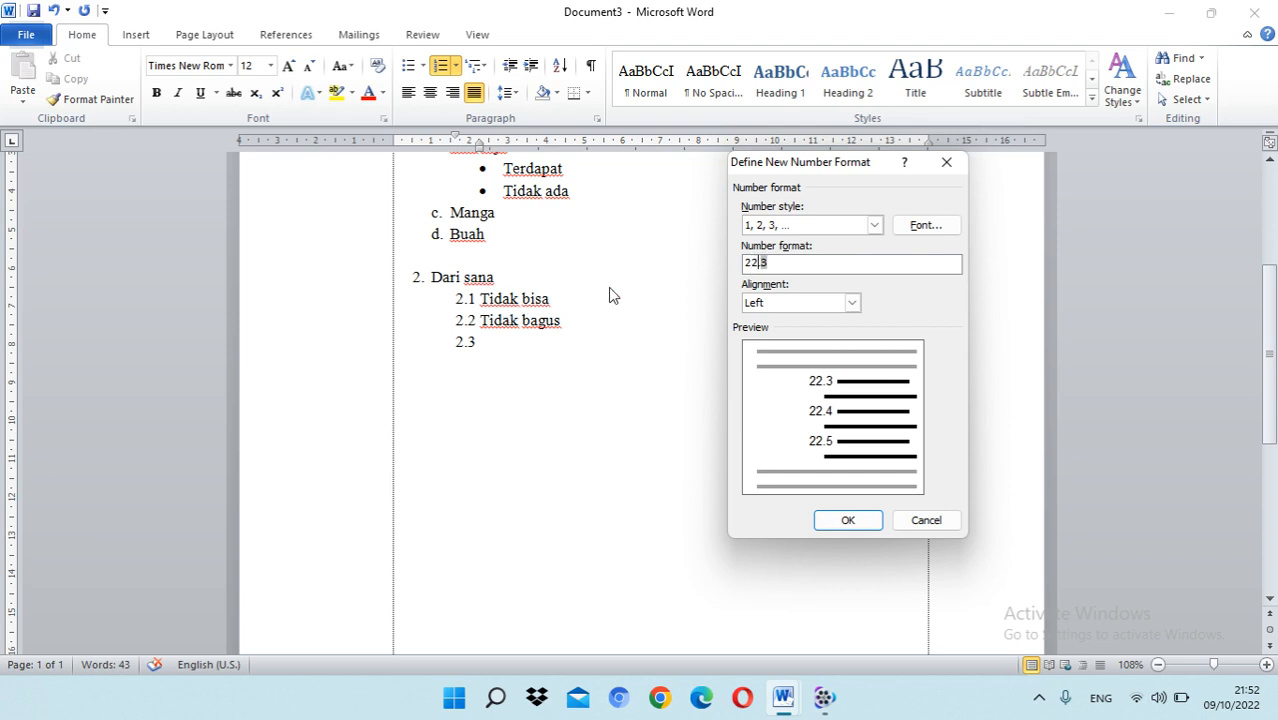
text(.)
click(804, 264)
drag(768, 262, 772, 263)
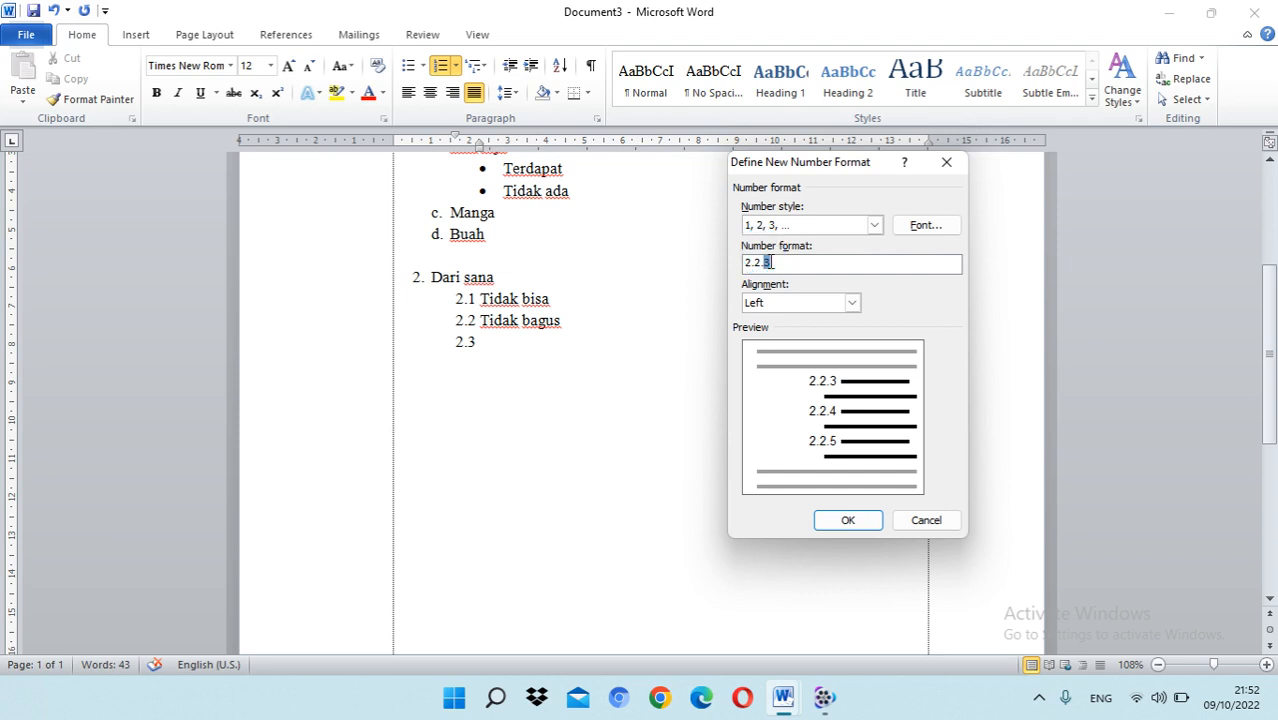
click(817, 264)
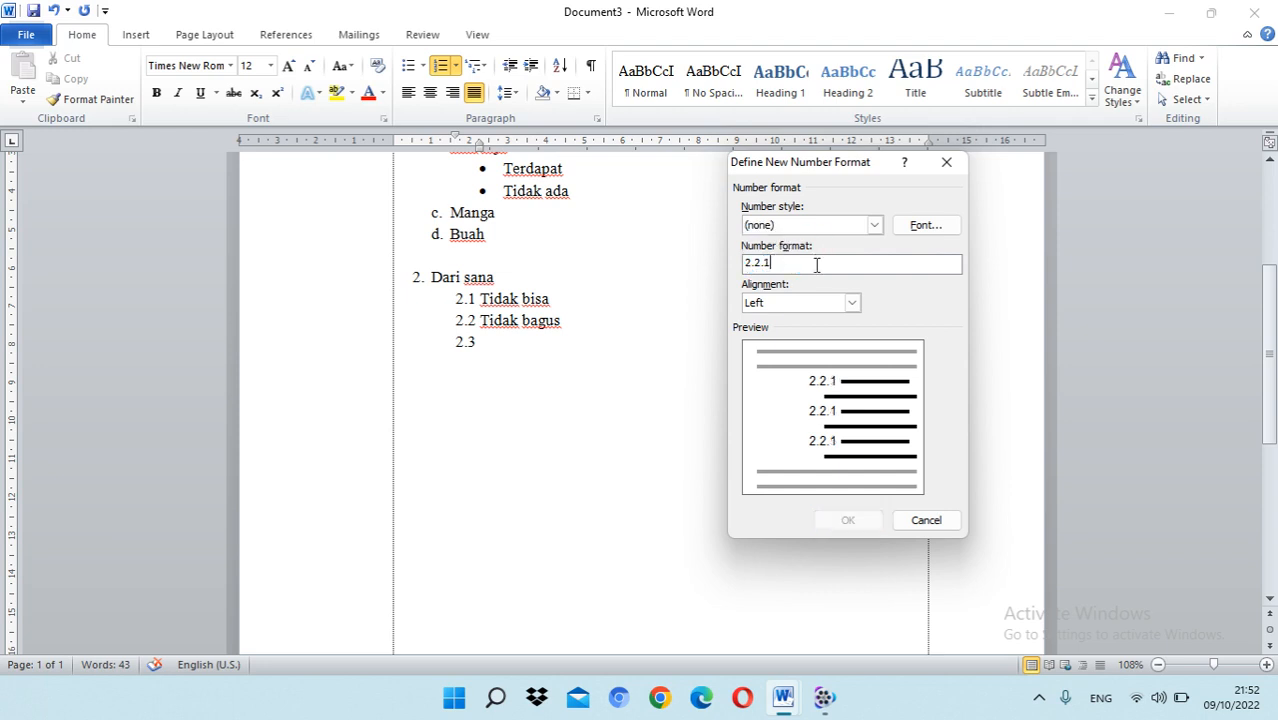
click(916, 517)
Step: Remove the numbering from the empty item below "Tidak bagus"
click(462, 342)
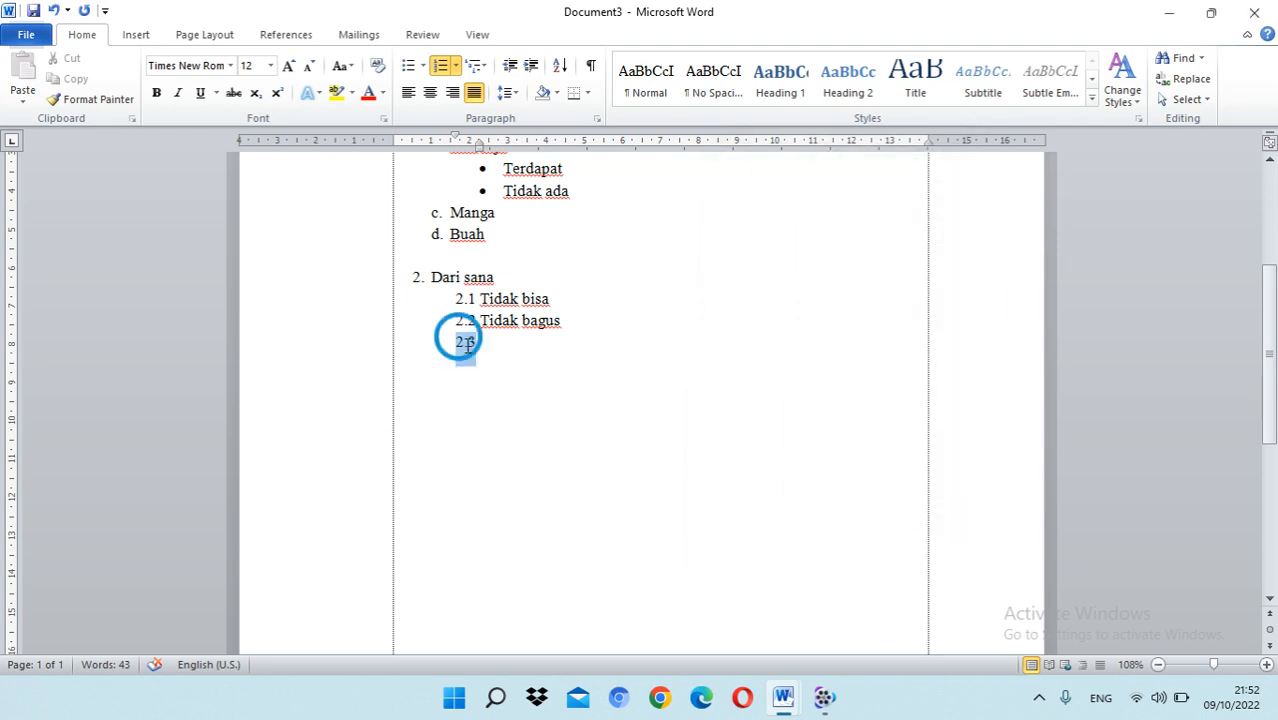
click(492, 343)
key(BackSpace)
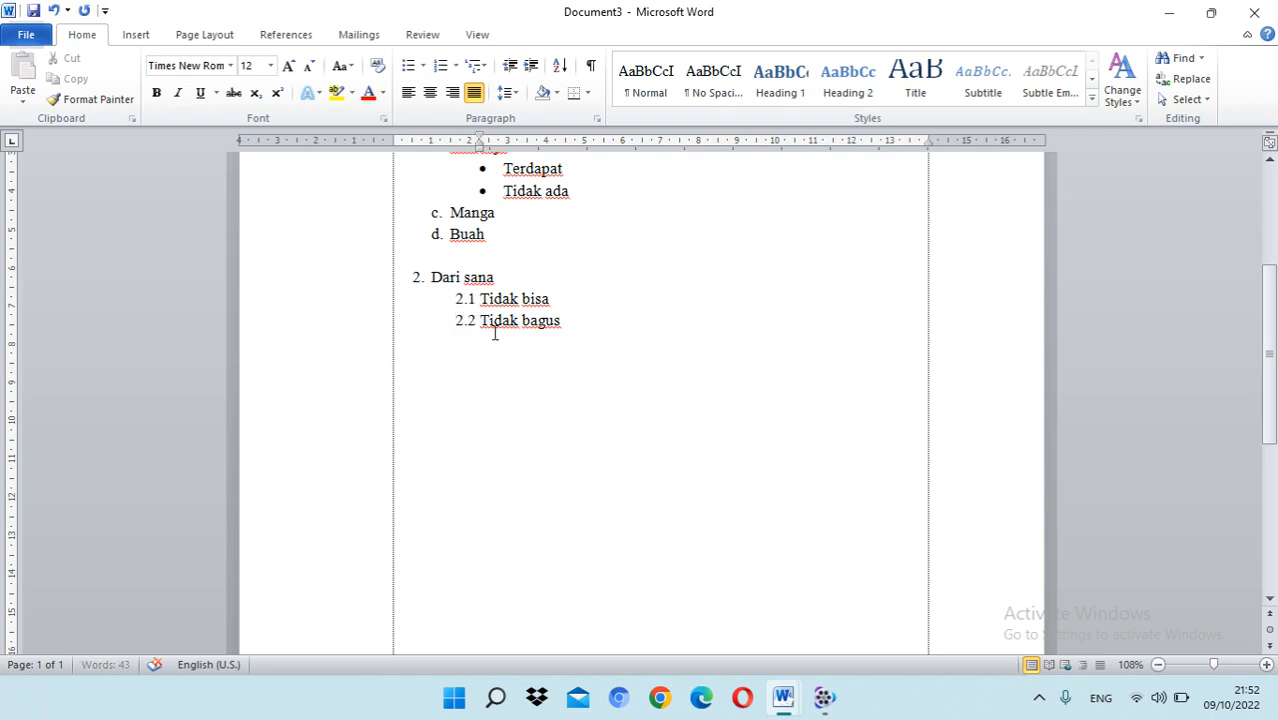
click(456, 66)
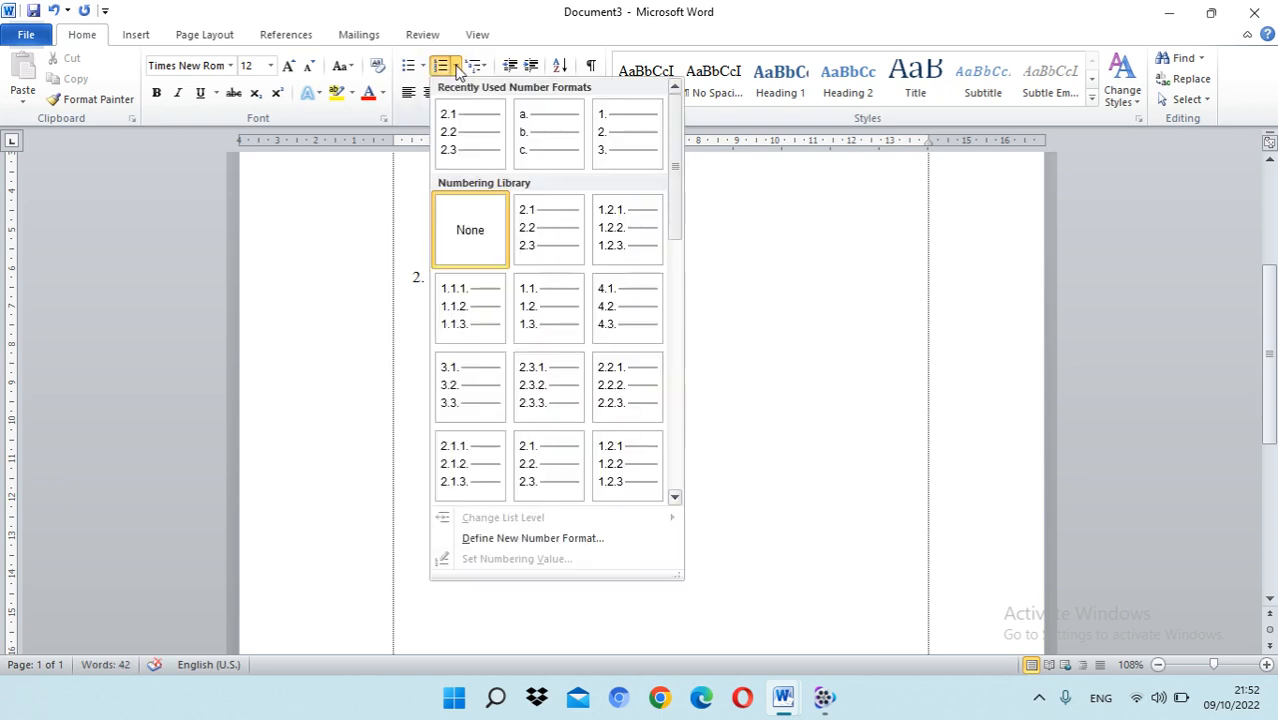
click(553, 538)
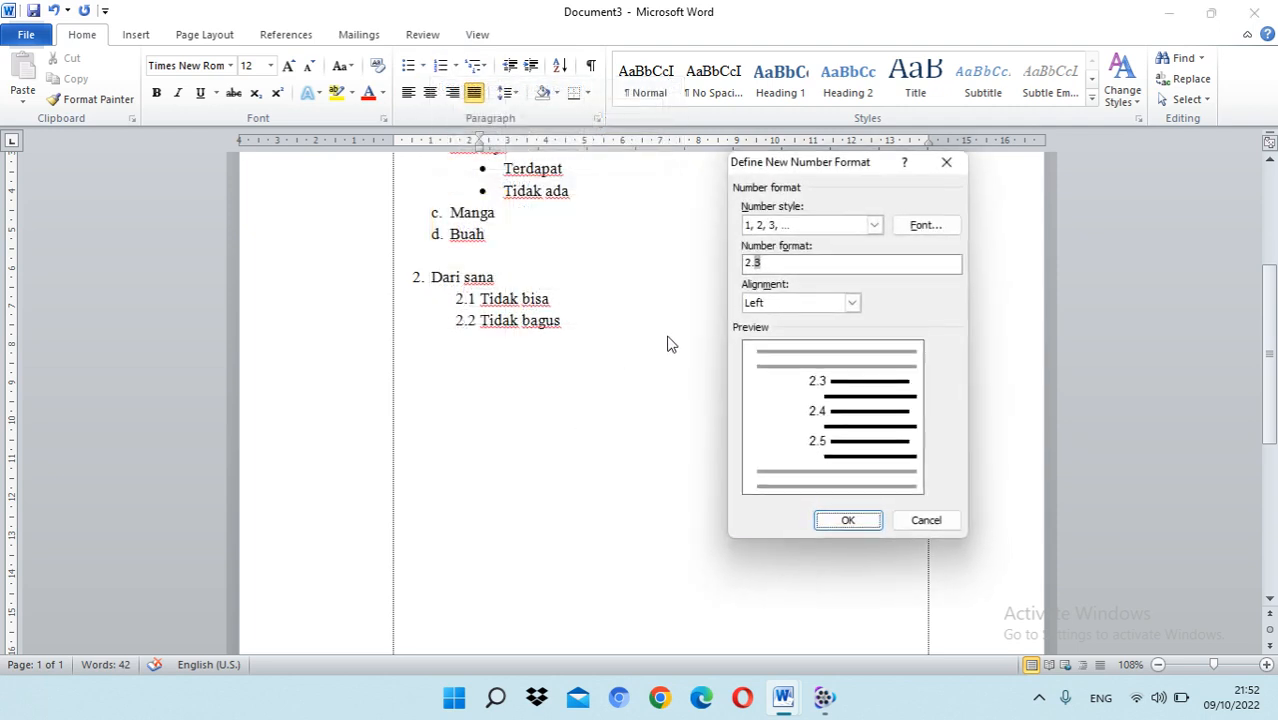
click(745, 262)
click(905, 521)
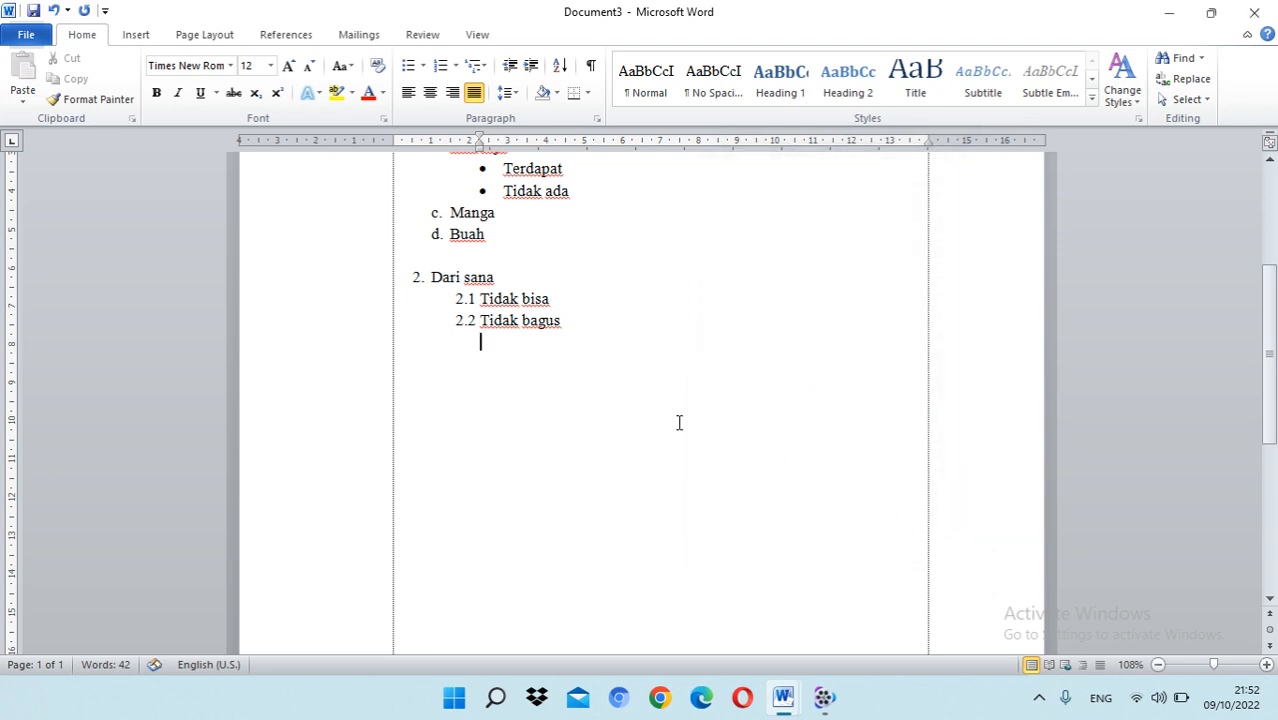
Step: Add a new numbered item directly below "Tidak bagus" and restart its numbering at 1
click(573, 322)
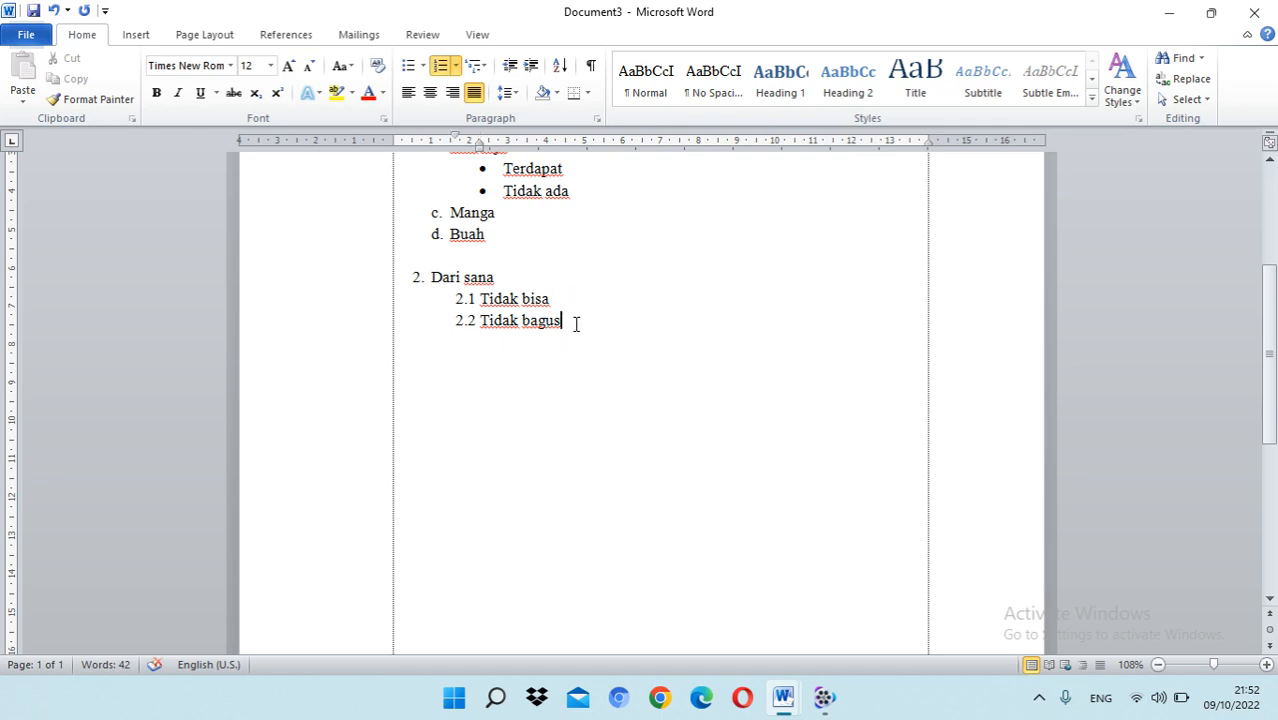
key(Return)
click(466, 341)
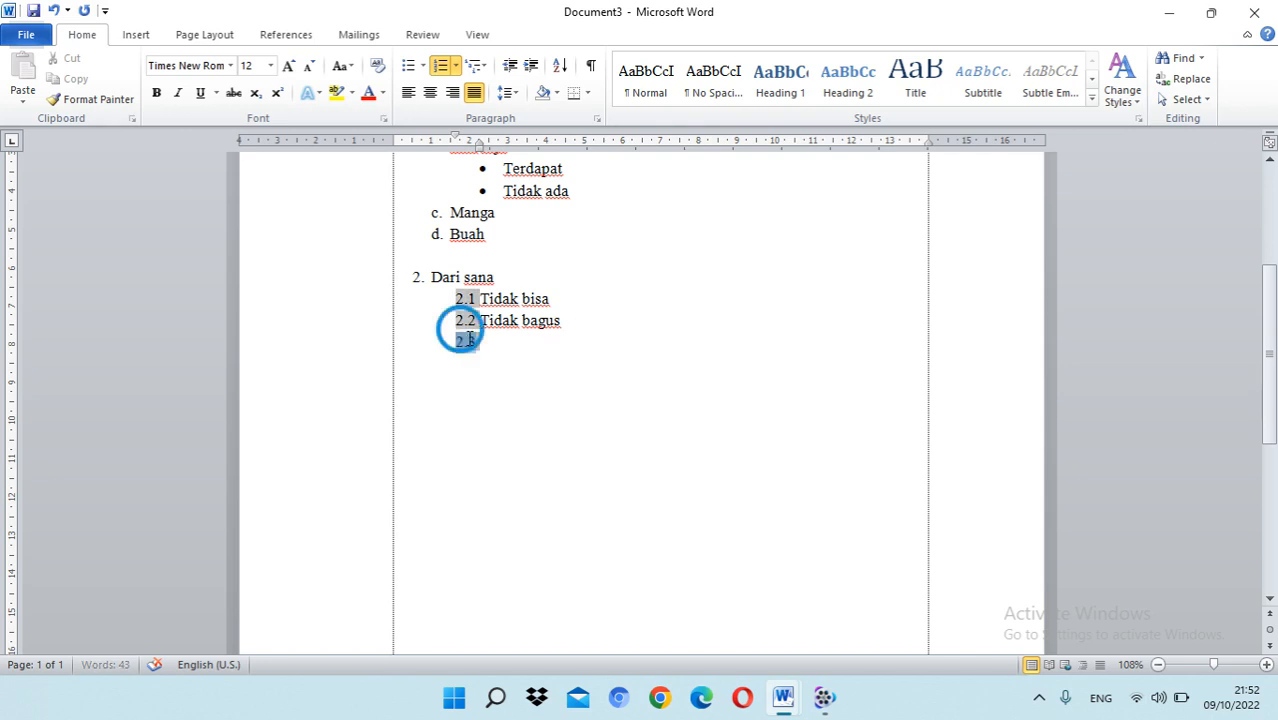
right_click(467, 341)
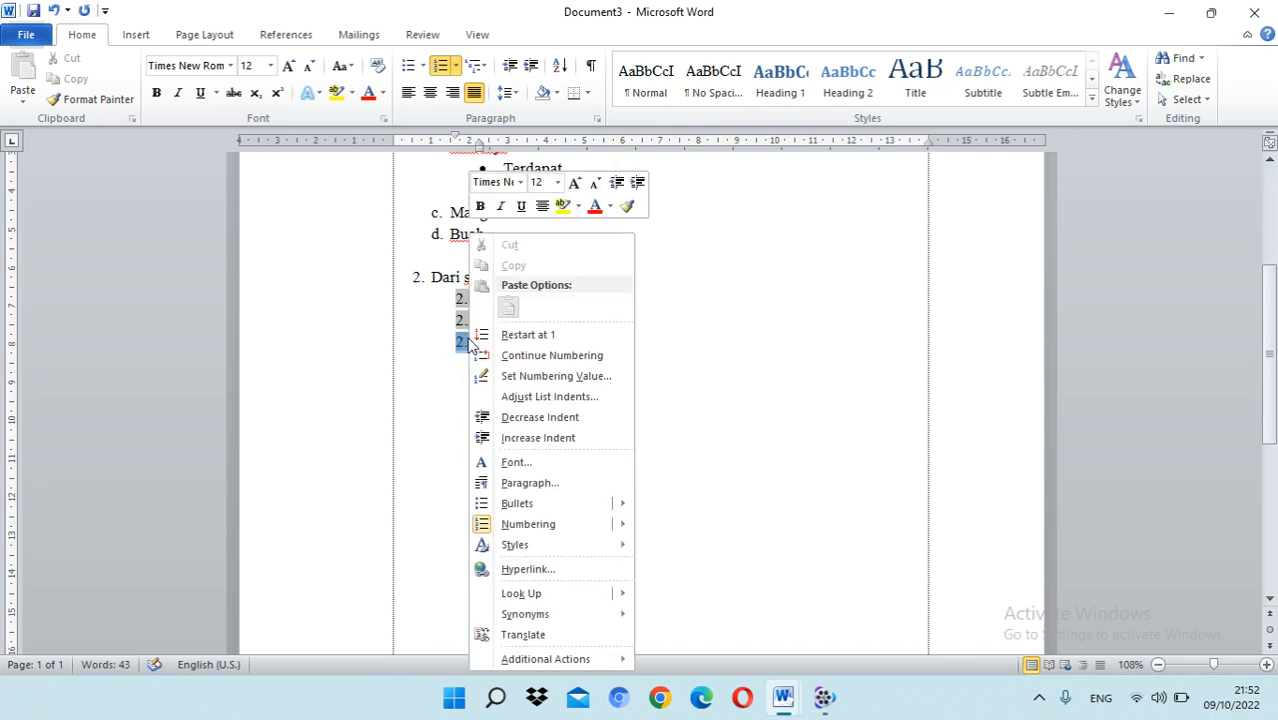
click(564, 334)
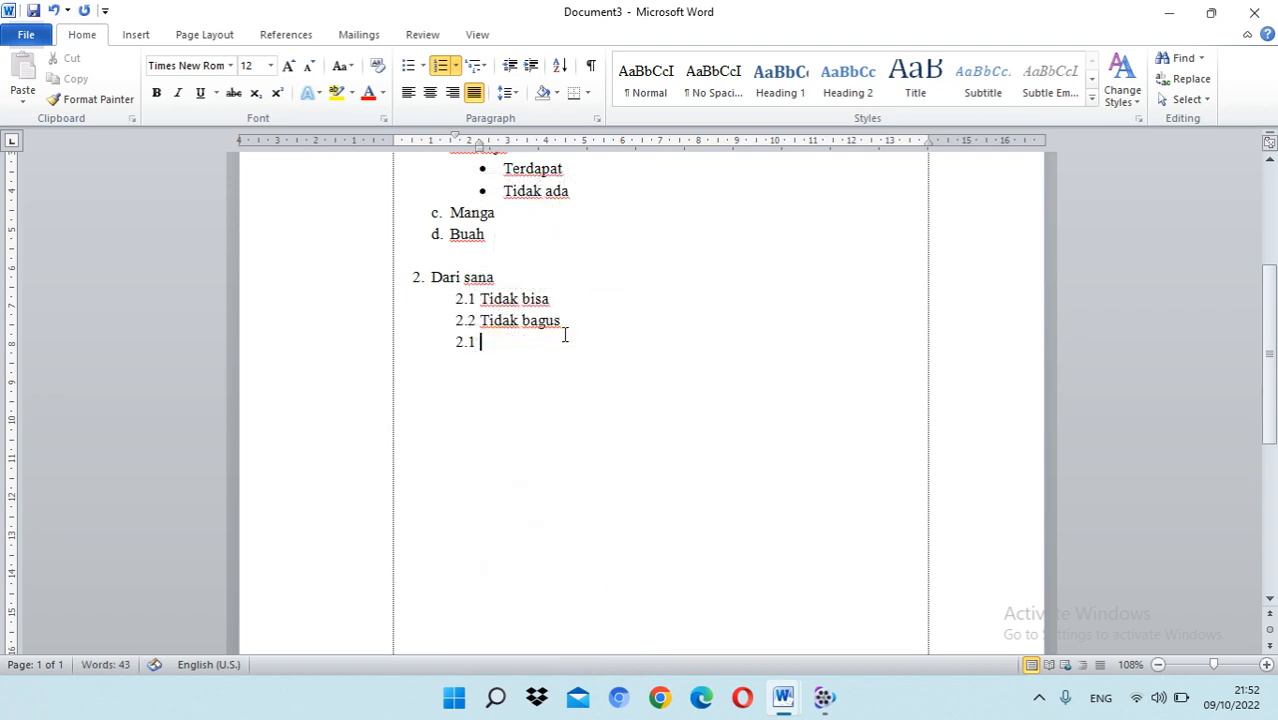
Step: Define the number format 2.2.1 for the empty item below "Tidak bagus", with the fixed prefix "2.2." before the automatic number
click(465, 342)
right_click(472, 342)
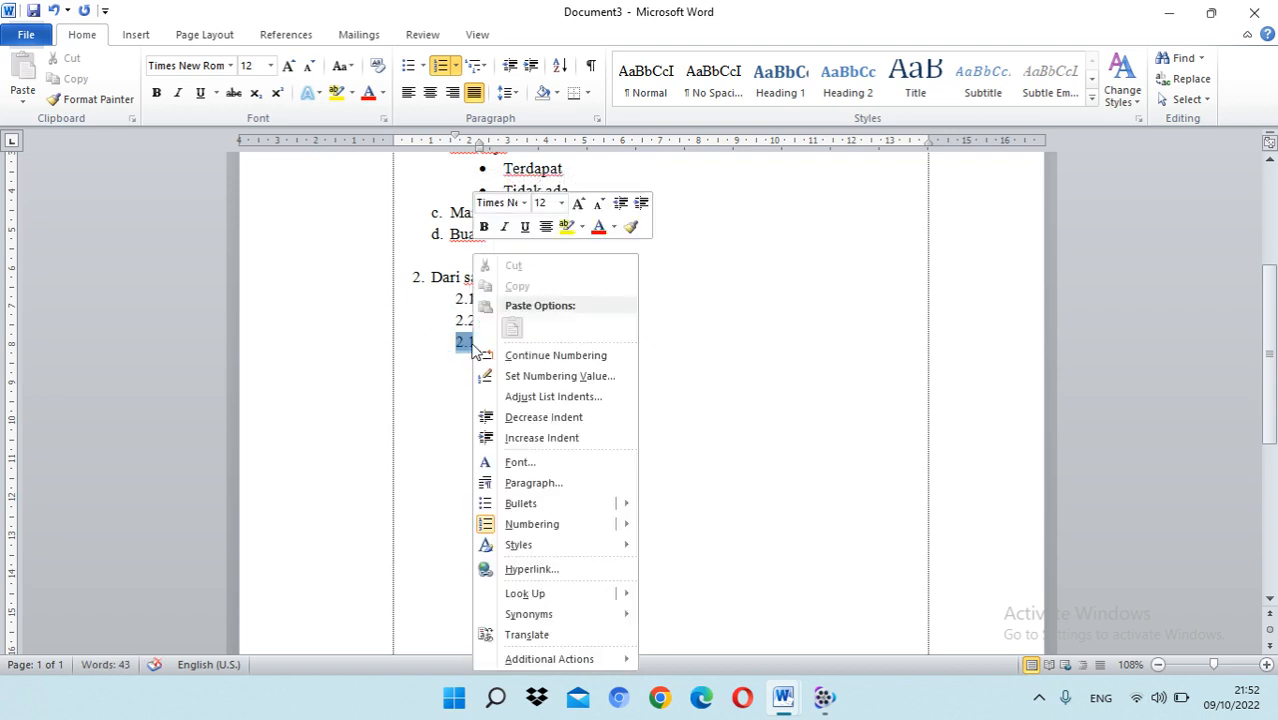
click(456, 66)
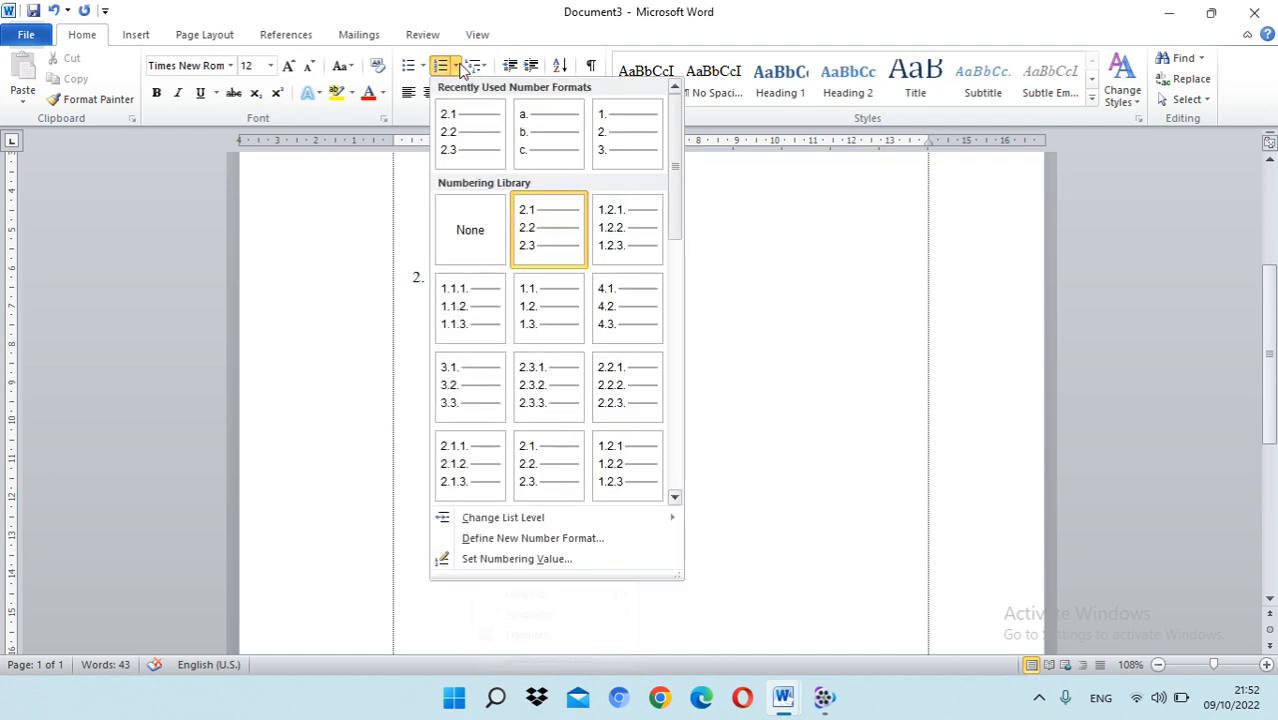
click(553, 540)
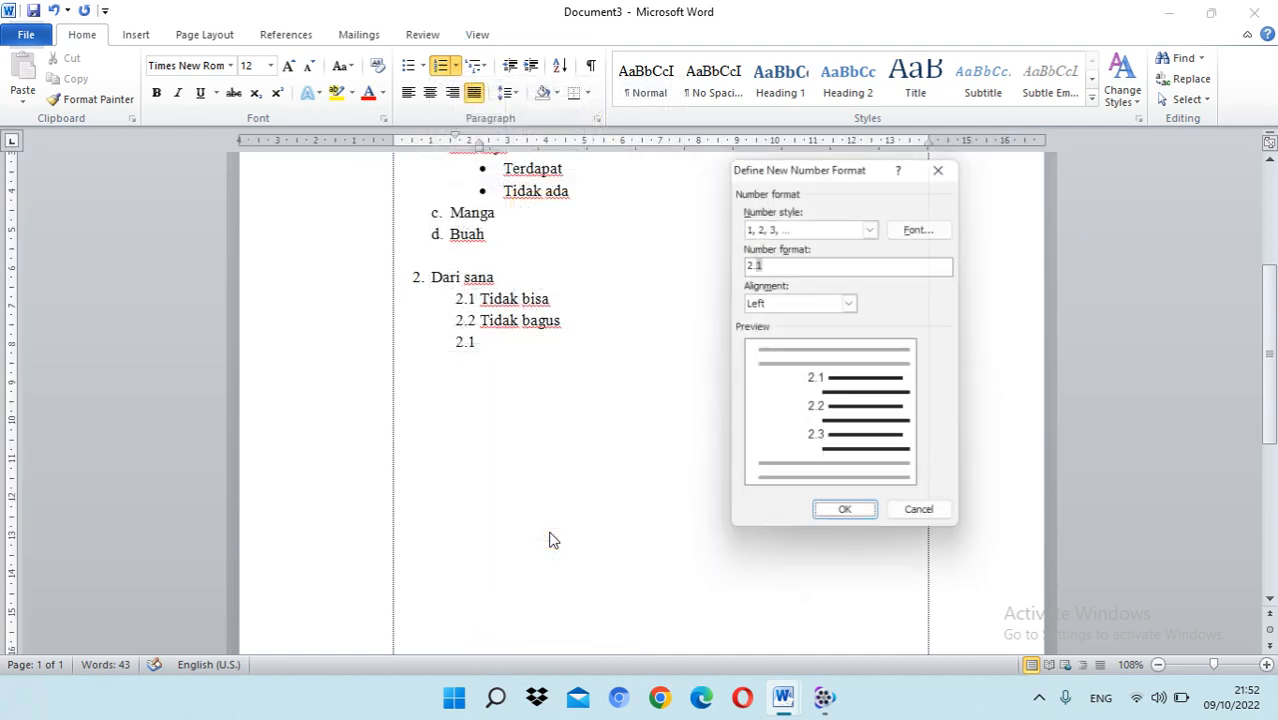
click(748, 262)
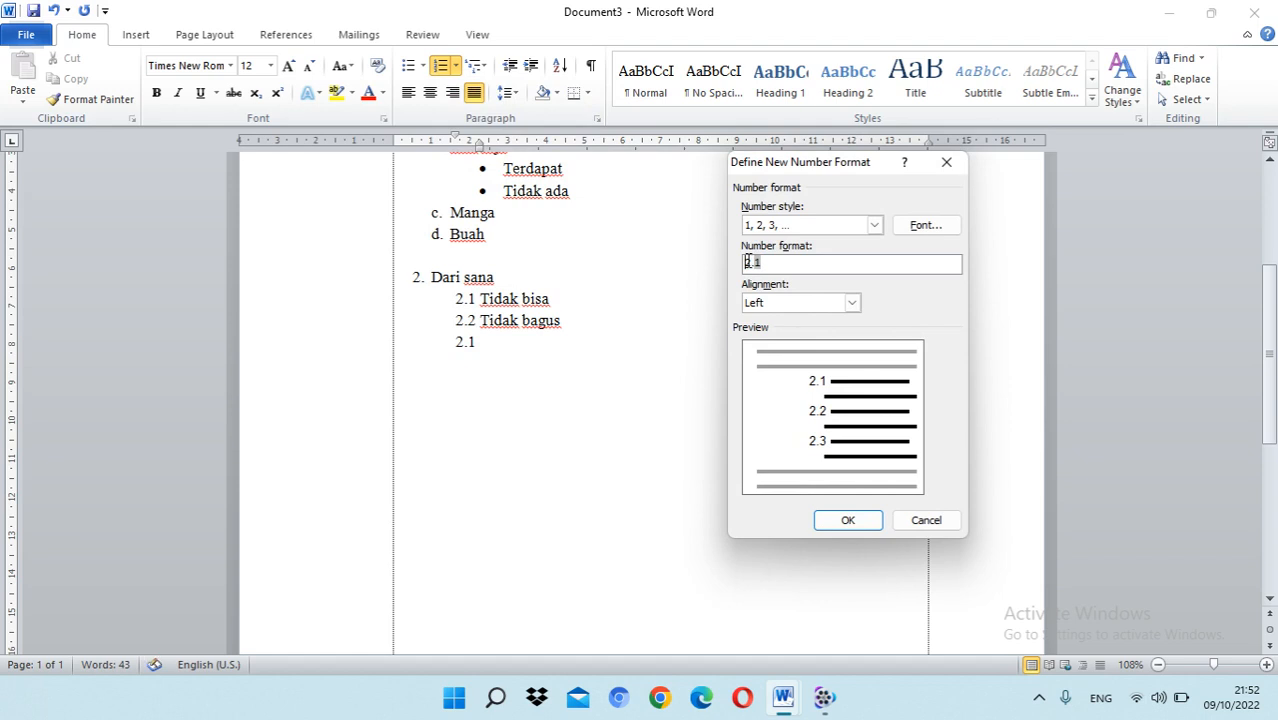
text(2.)
text(.)
click(852, 521)
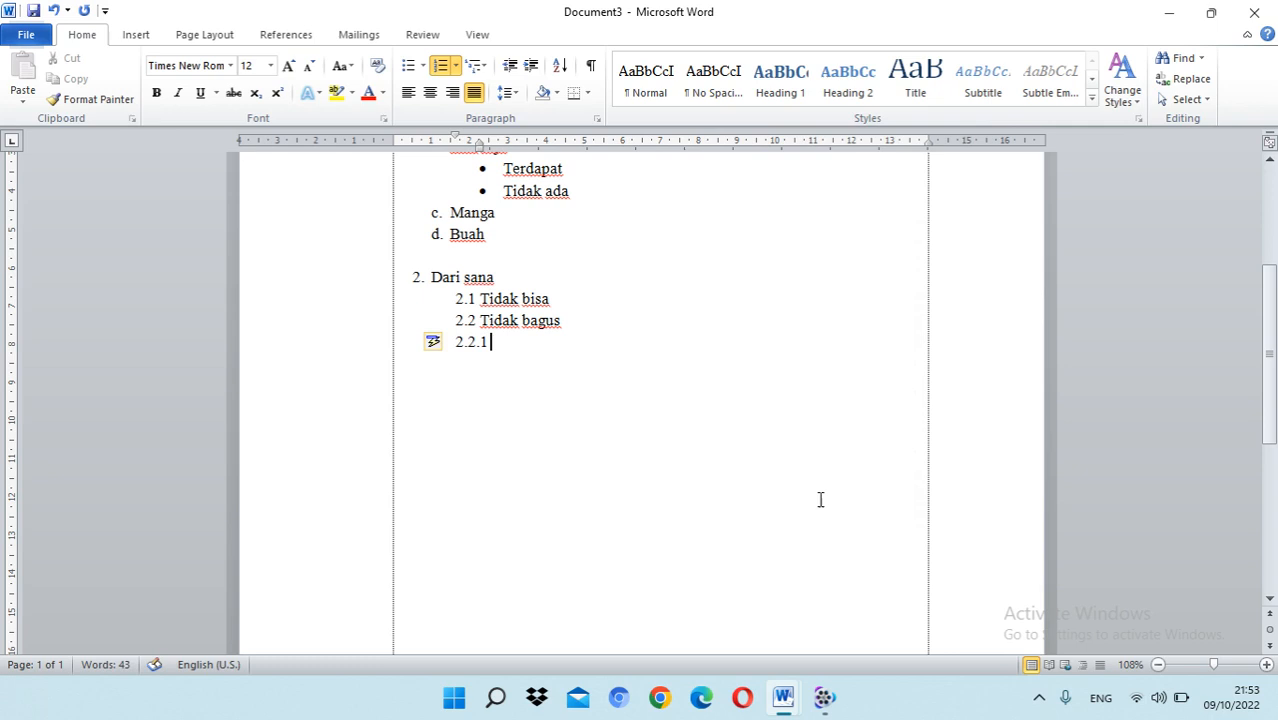
Step: Indent item 2.2.1 with its number at about 2.3 cm and text at about 3.5 cm, and enter "Coba" as its text
click(456, 341)
drag(482, 149, 484, 149)
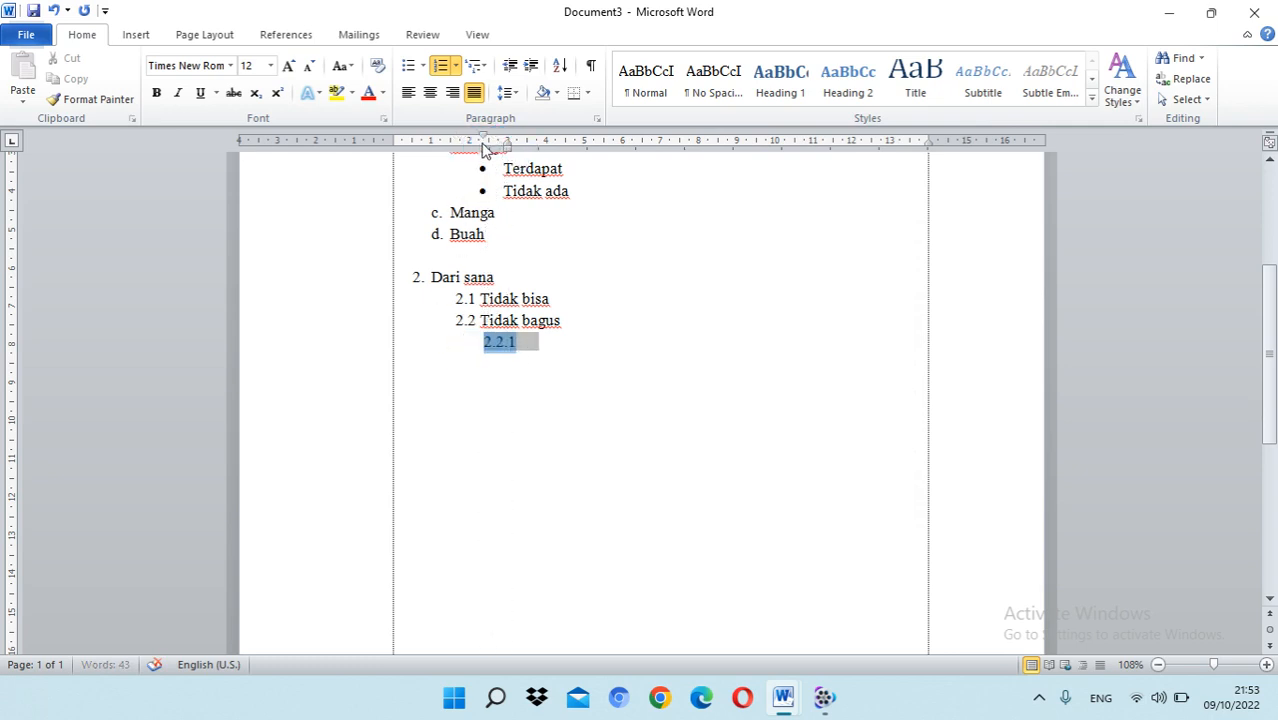
click(543, 355)
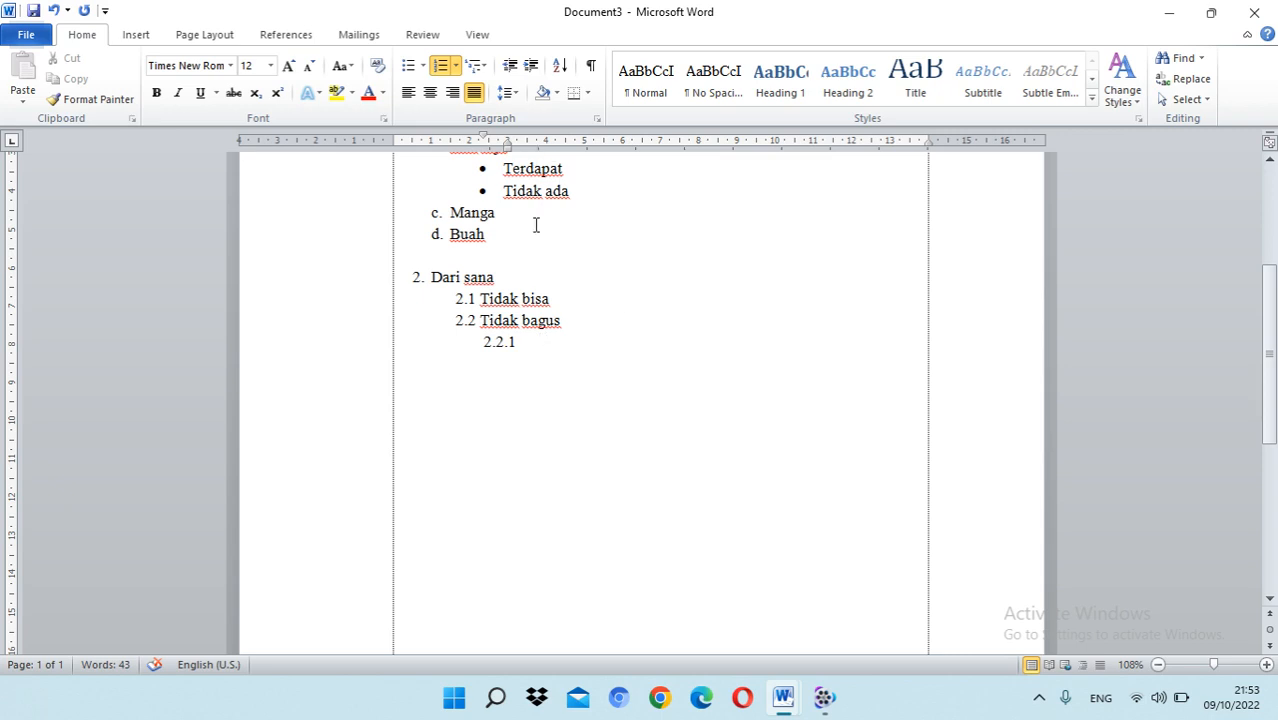
mouse_move(506, 141)
mouse_down()
mouse_move(530, 148)
mouse_move(499, 139)
mouse_move(528, 148)
mouse_move(522, 134)
mouse_move(507, 145)
mouse_move(527, 148)
mouse_up()
text(coba)
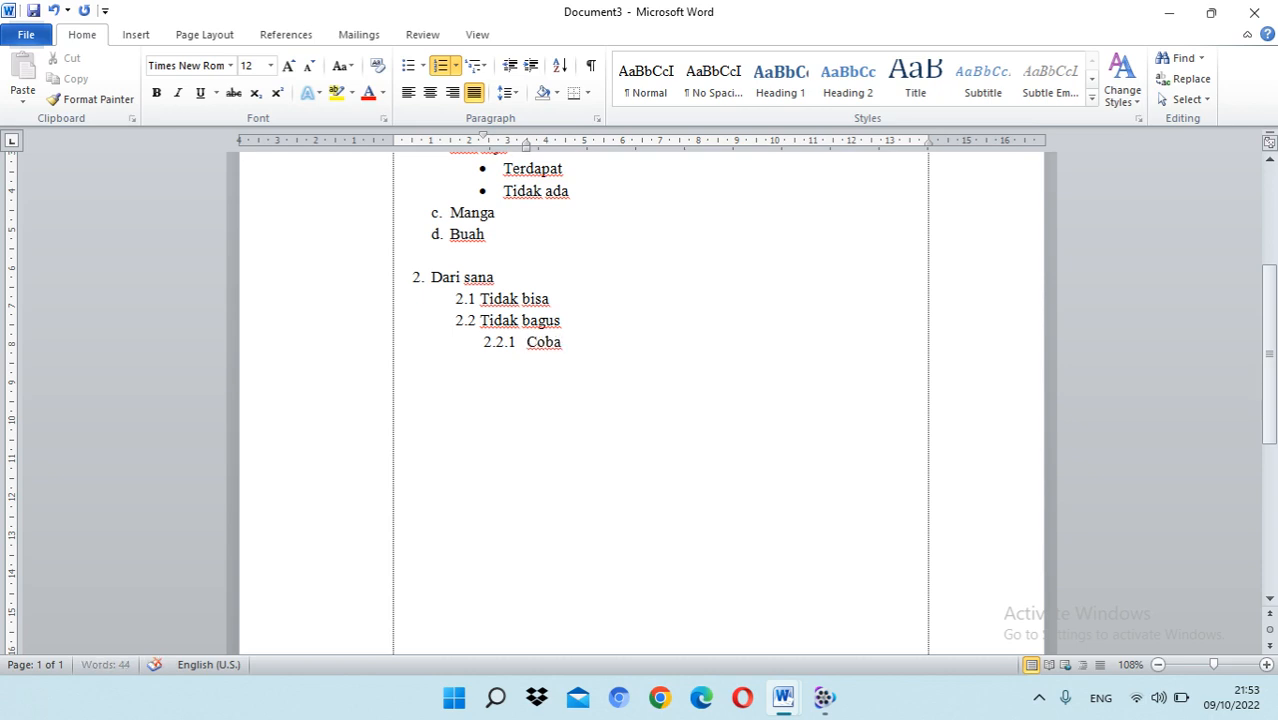
click(571, 336)
scroll(577, 305, up, 3)
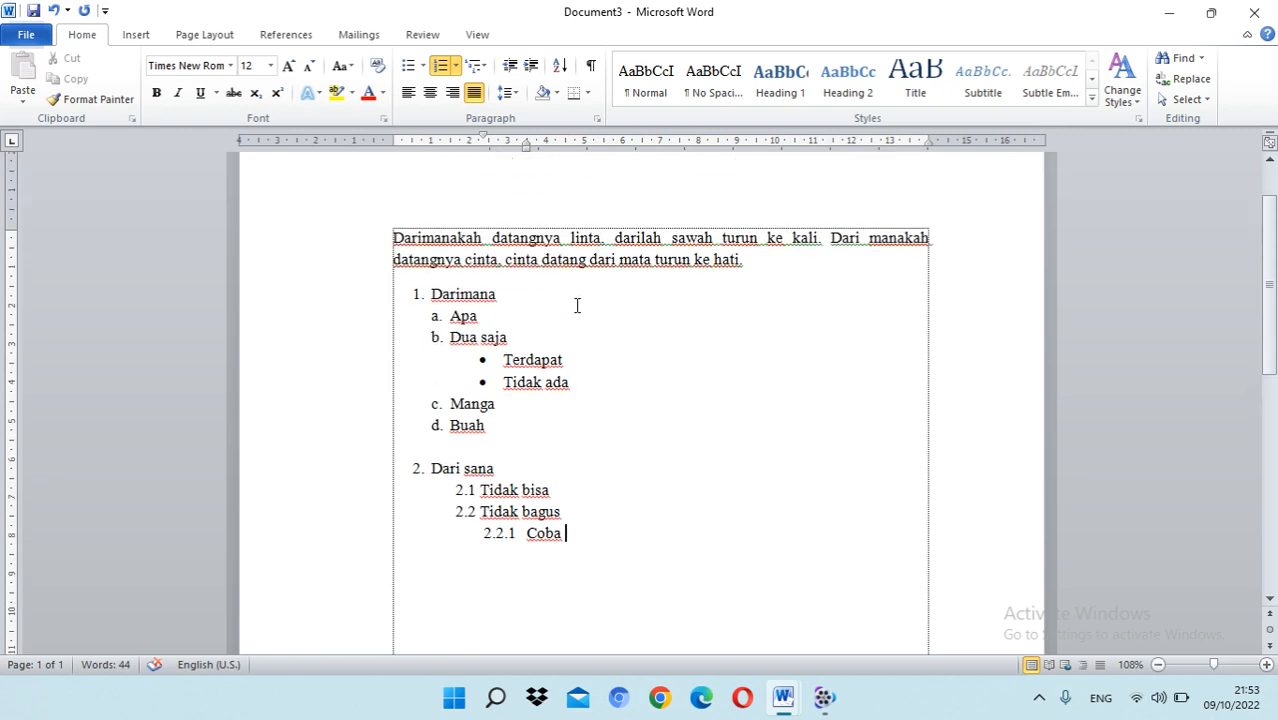
scroll(577, 305, down, 1)
click(541, 472)
scroll(560, 440, down, 2)
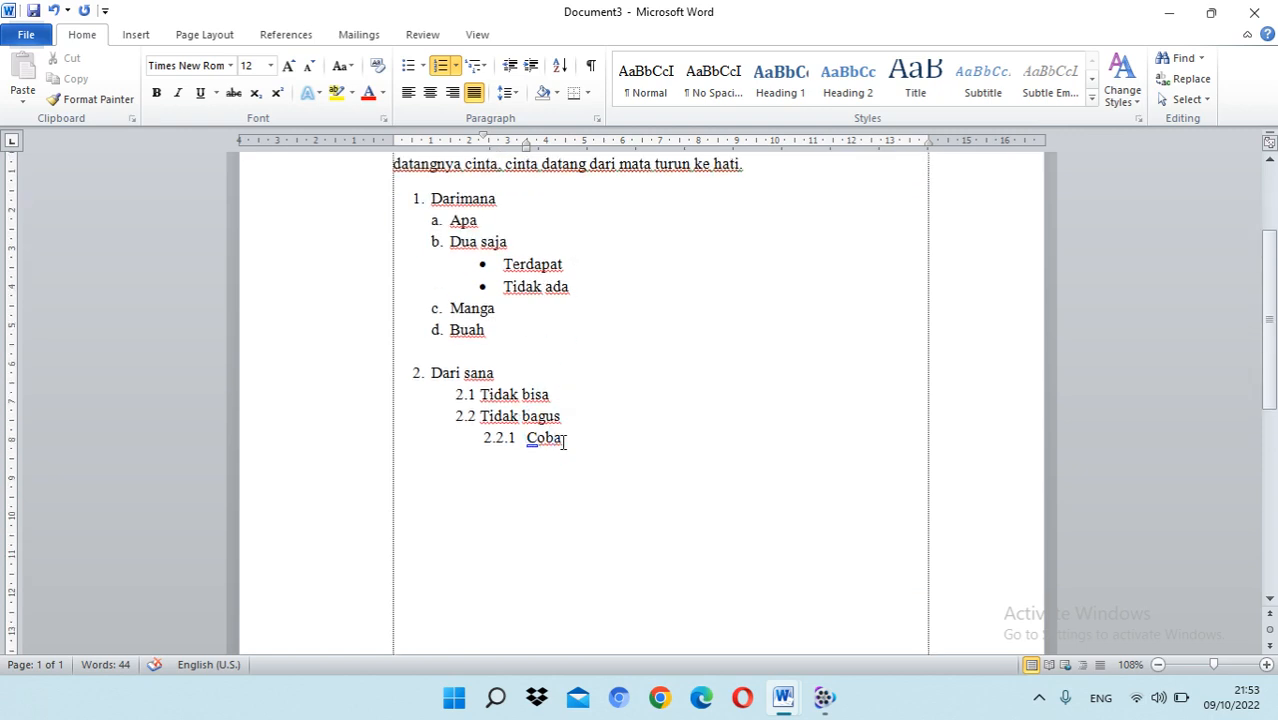
click(417, 325)
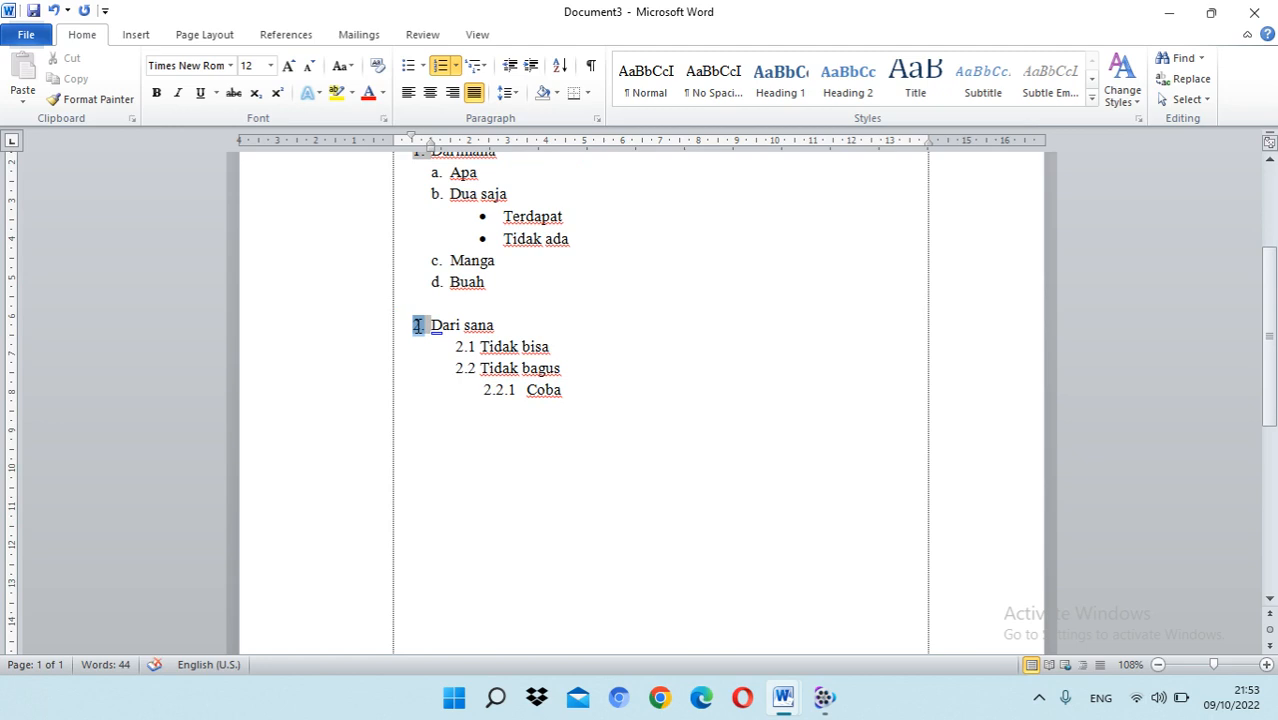
Step: Add an empty, unnumbered paragraph at the page margin below item 2.2.1 "Coba"
click(594, 392)
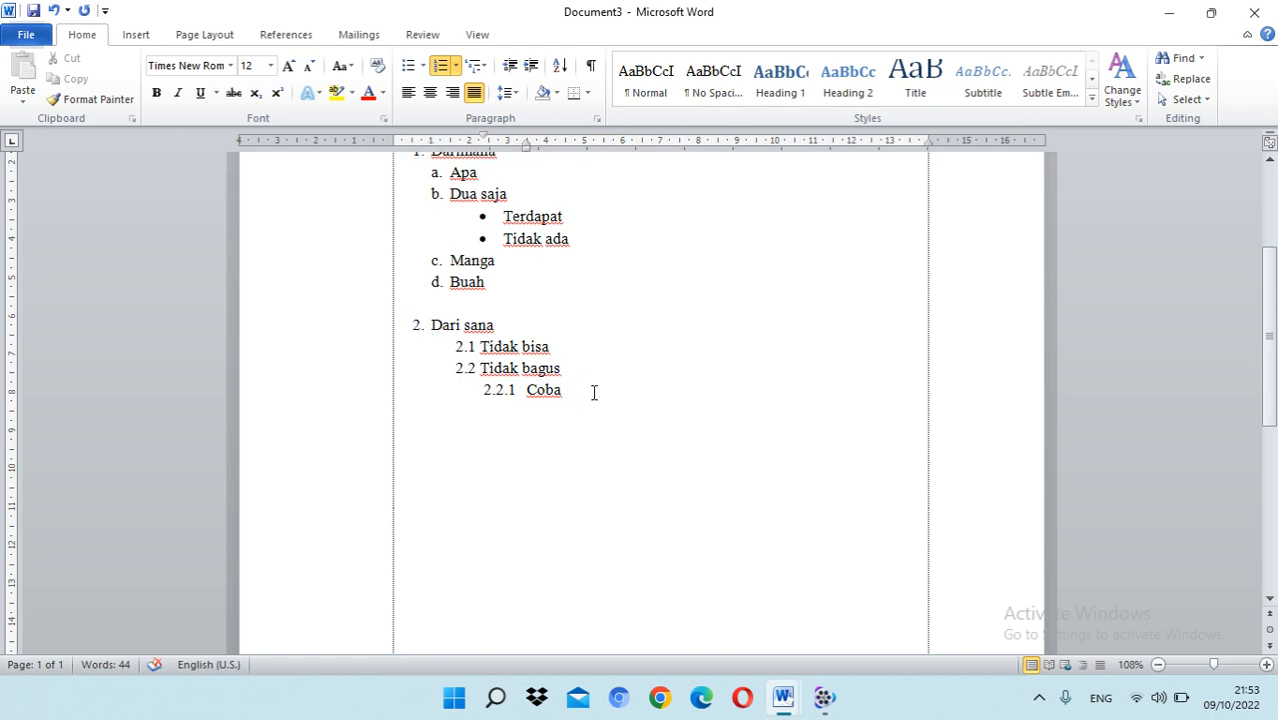
key(Return)
key(BackSpace)
key(BackSpace)
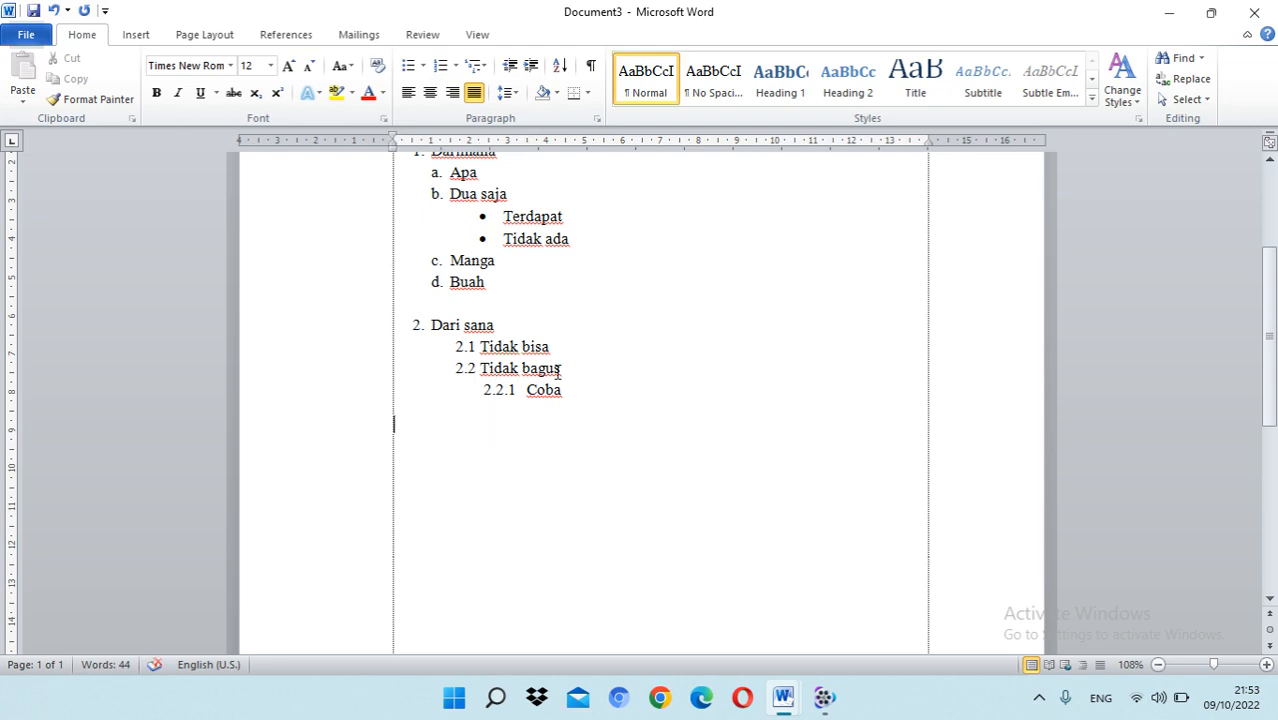
Step: Try to number the empty paragraph below "Coba" with the 2.2.1 format and remove that numbering again
click(456, 66)
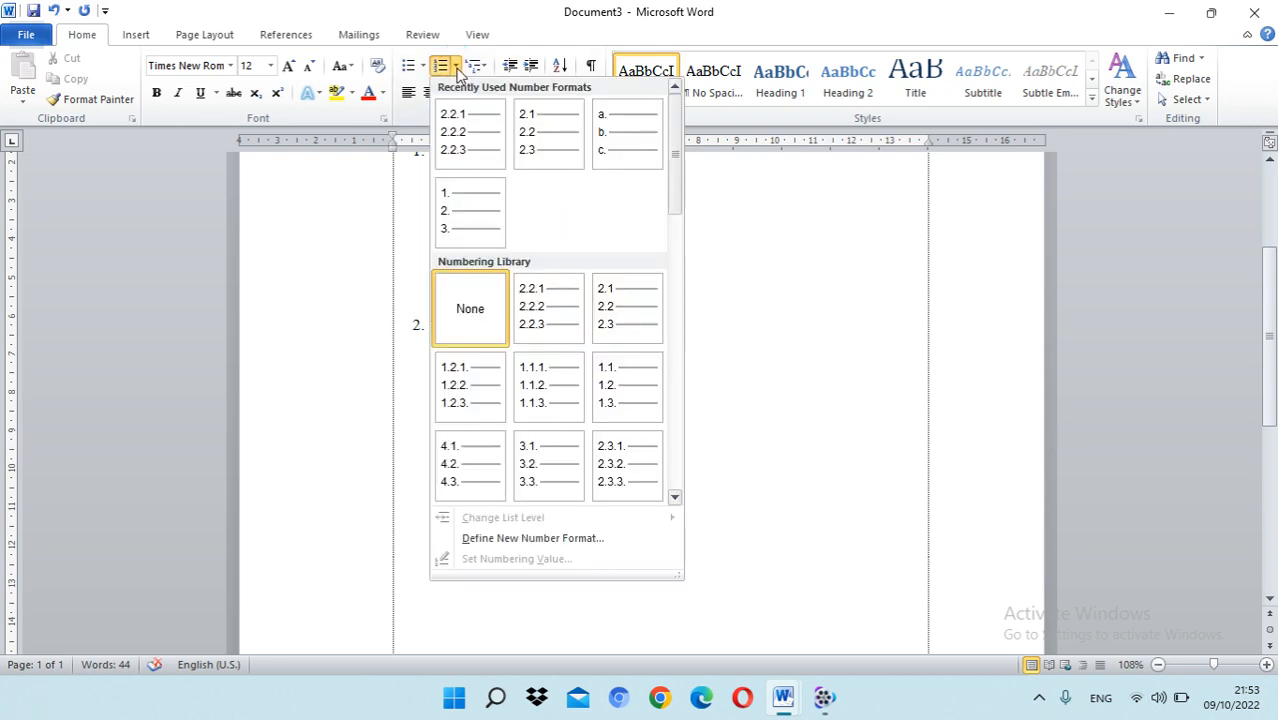
click(500, 538)
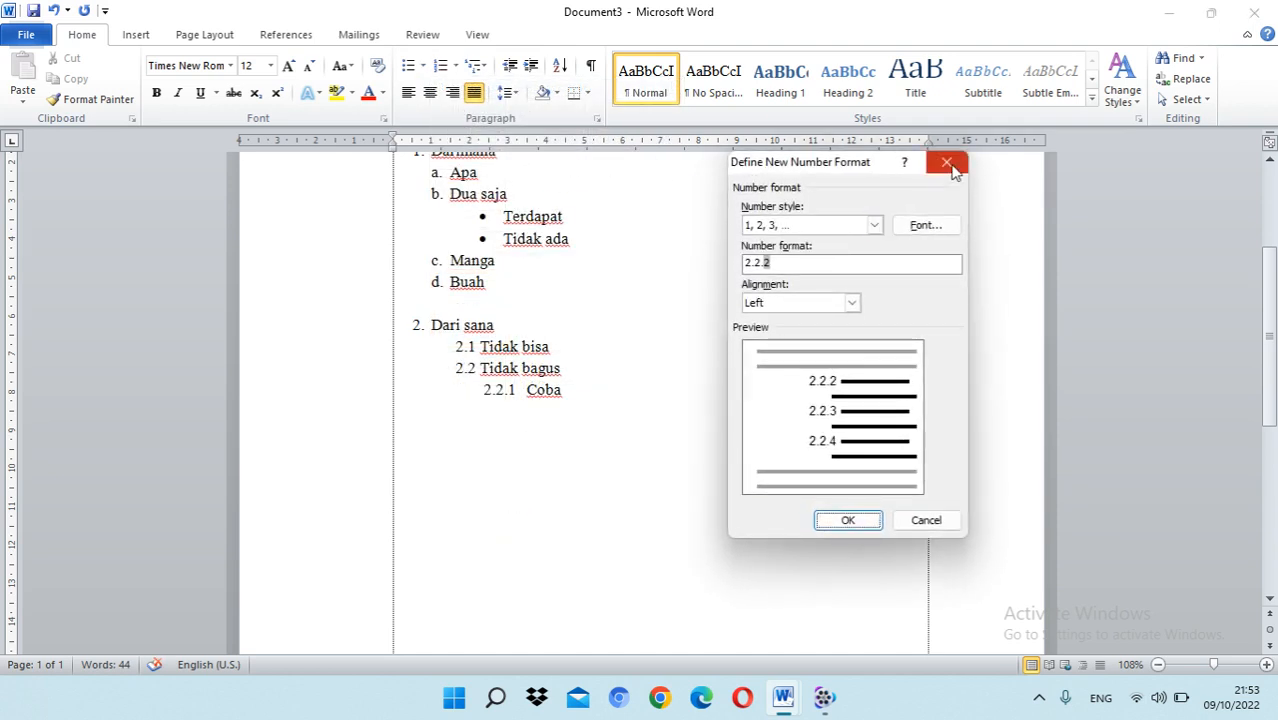
click(948, 164)
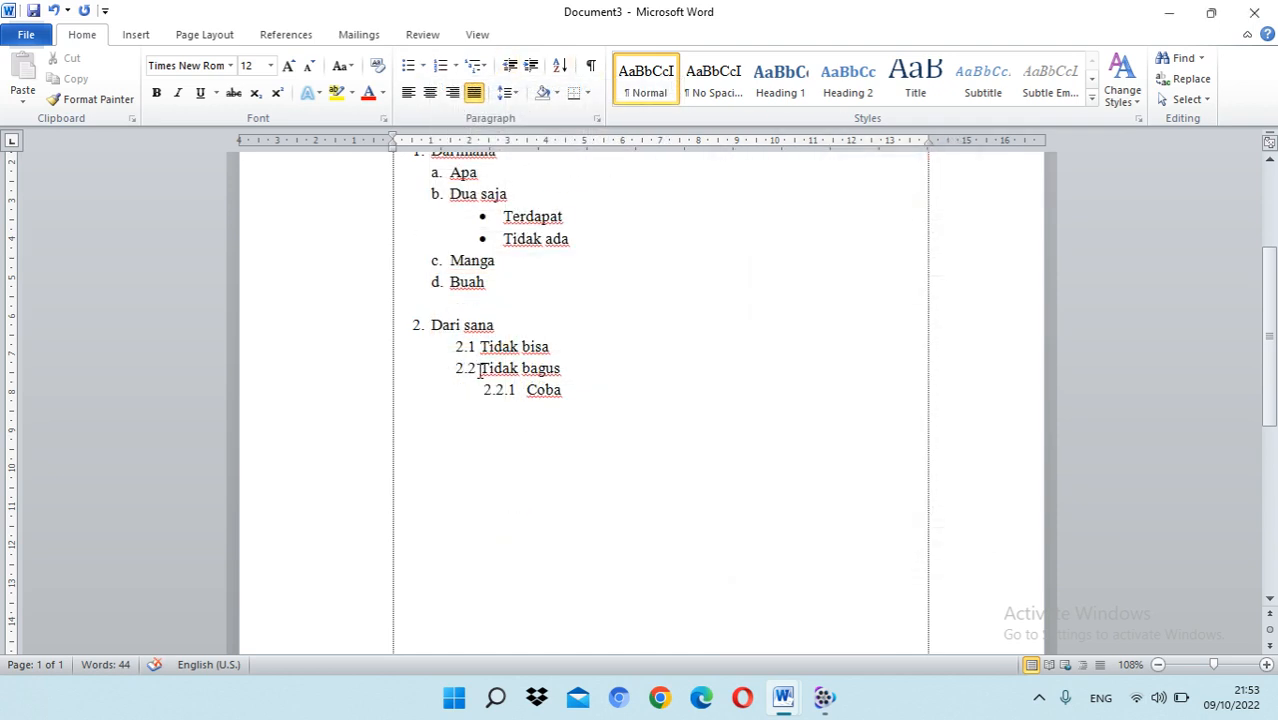
click(455, 66)
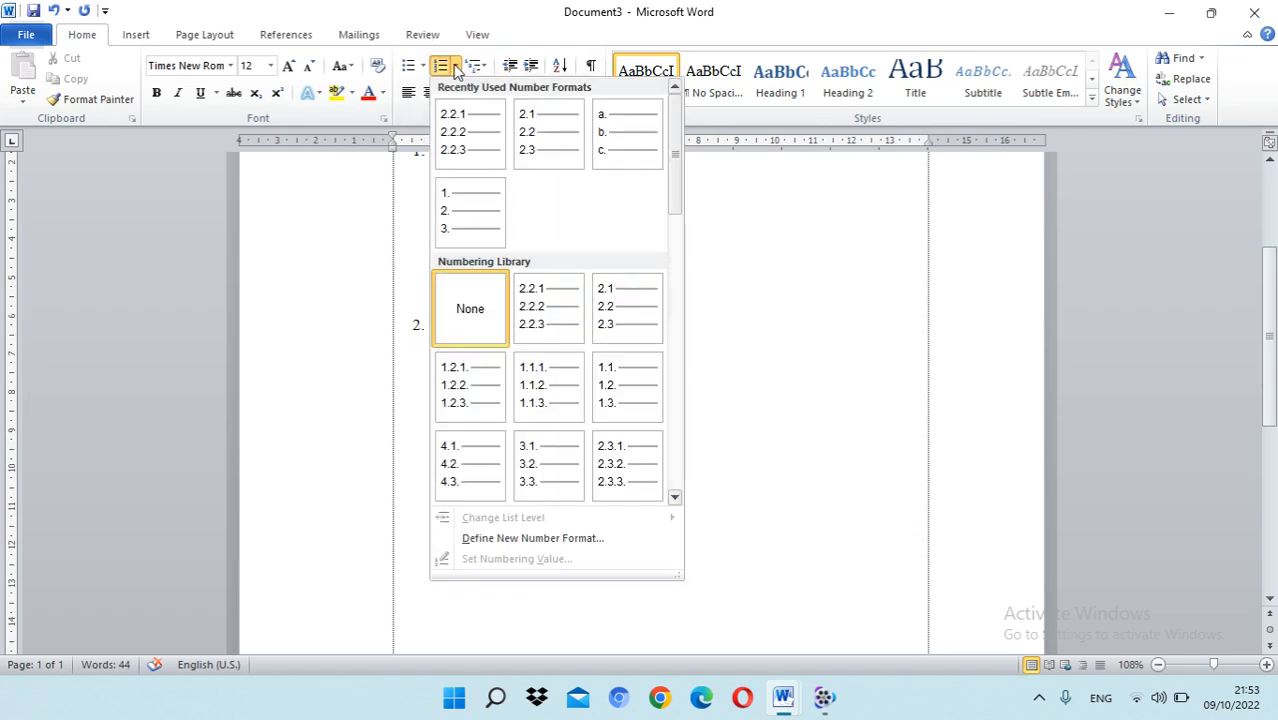
click(455, 66)
click(441, 65)
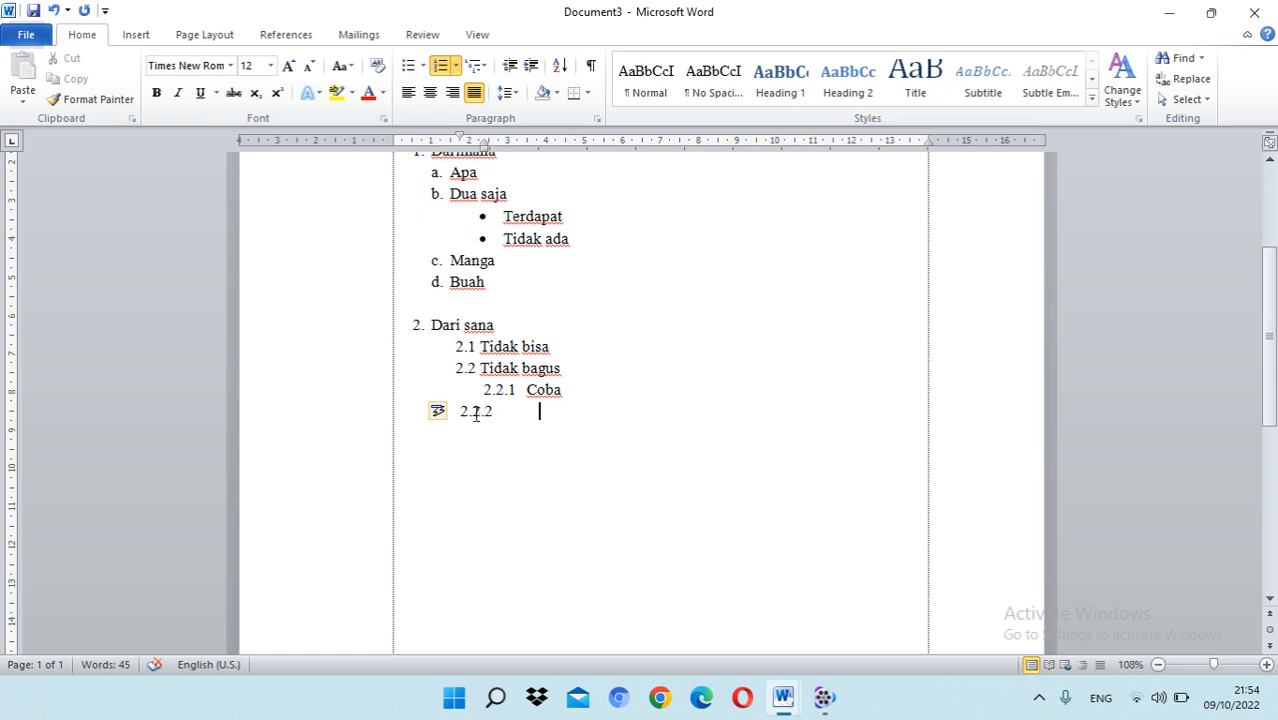
key(BackSpace)
key(BackSpace)
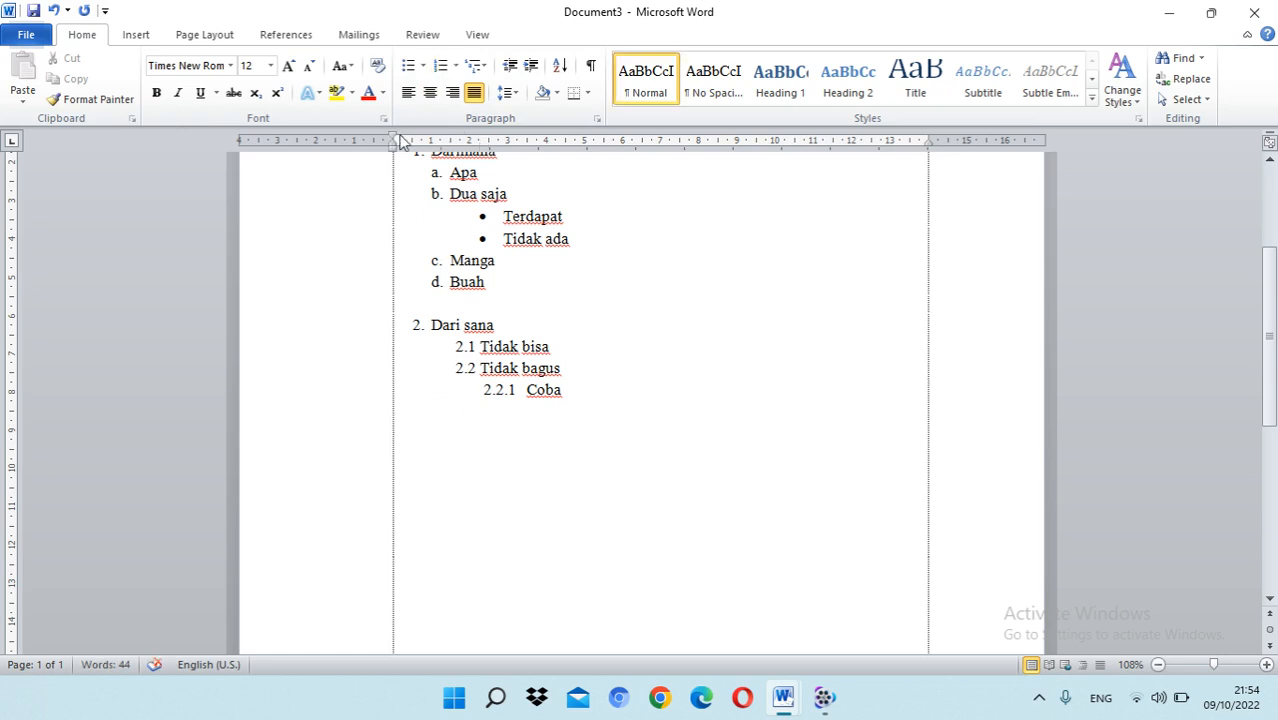
Step: Start main list item 3 in the empty paragraph below "Coba"
click(416, 326)
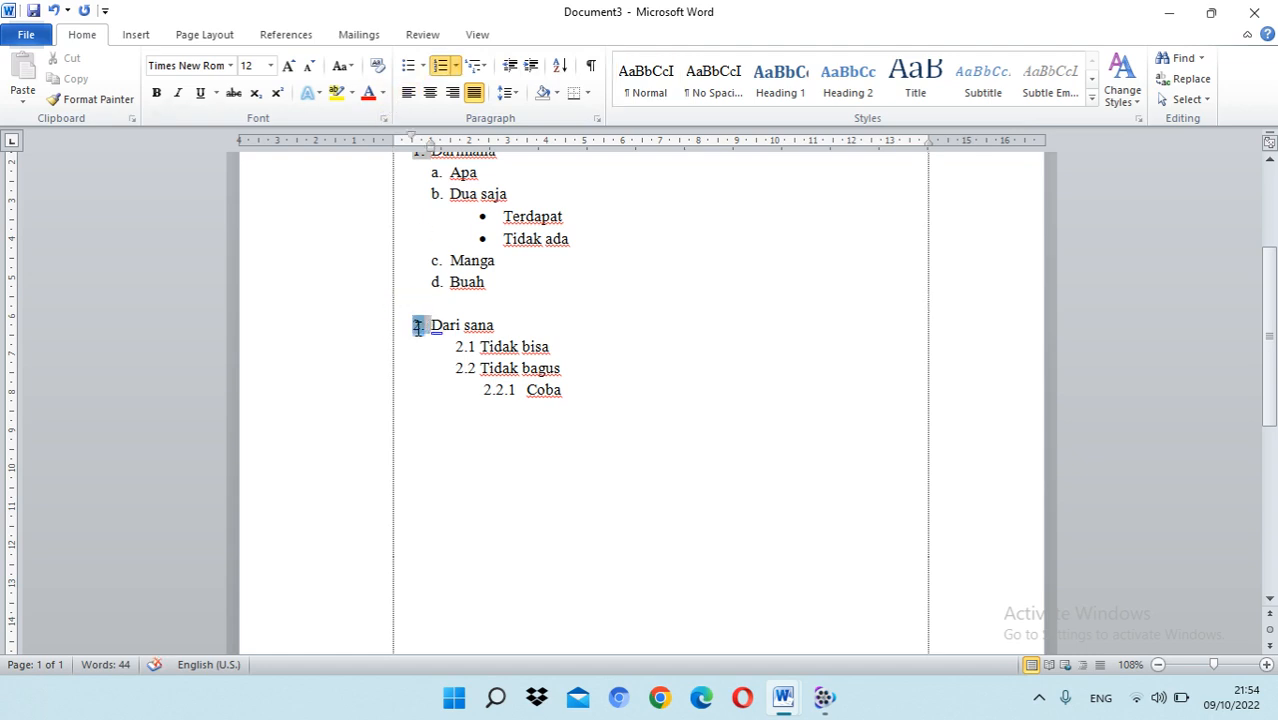
click(434, 418)
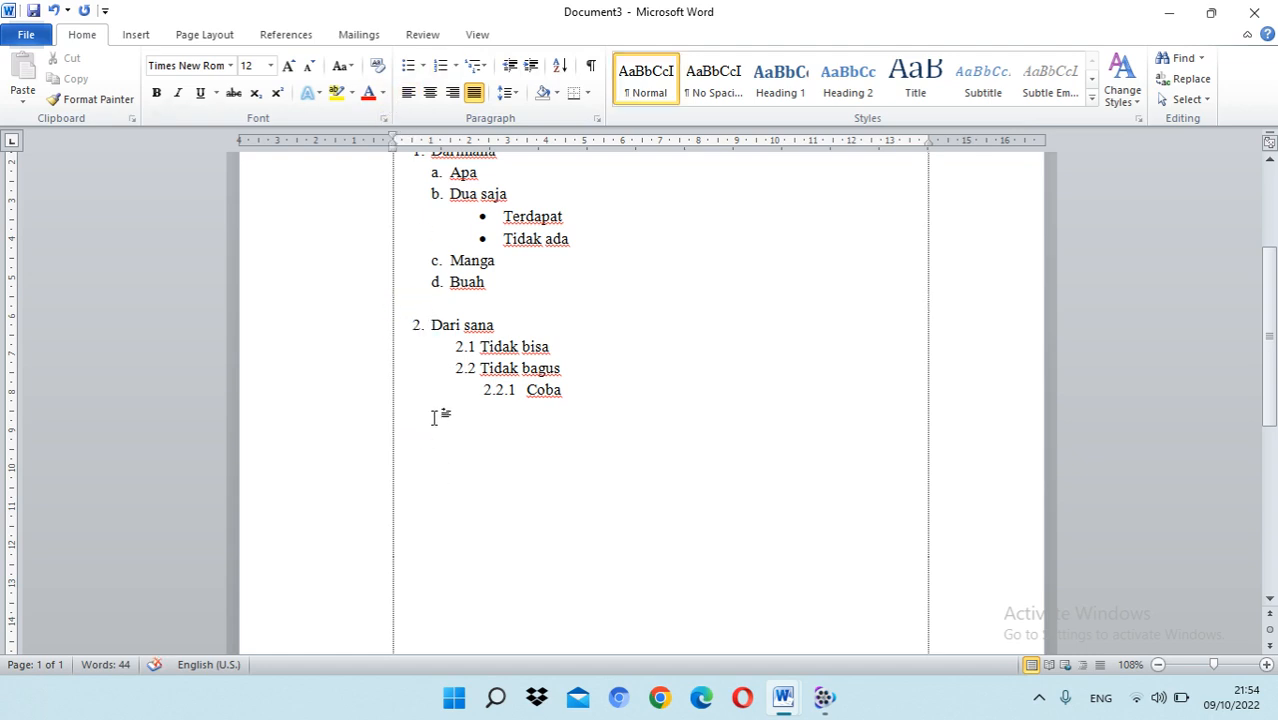
text(3.)
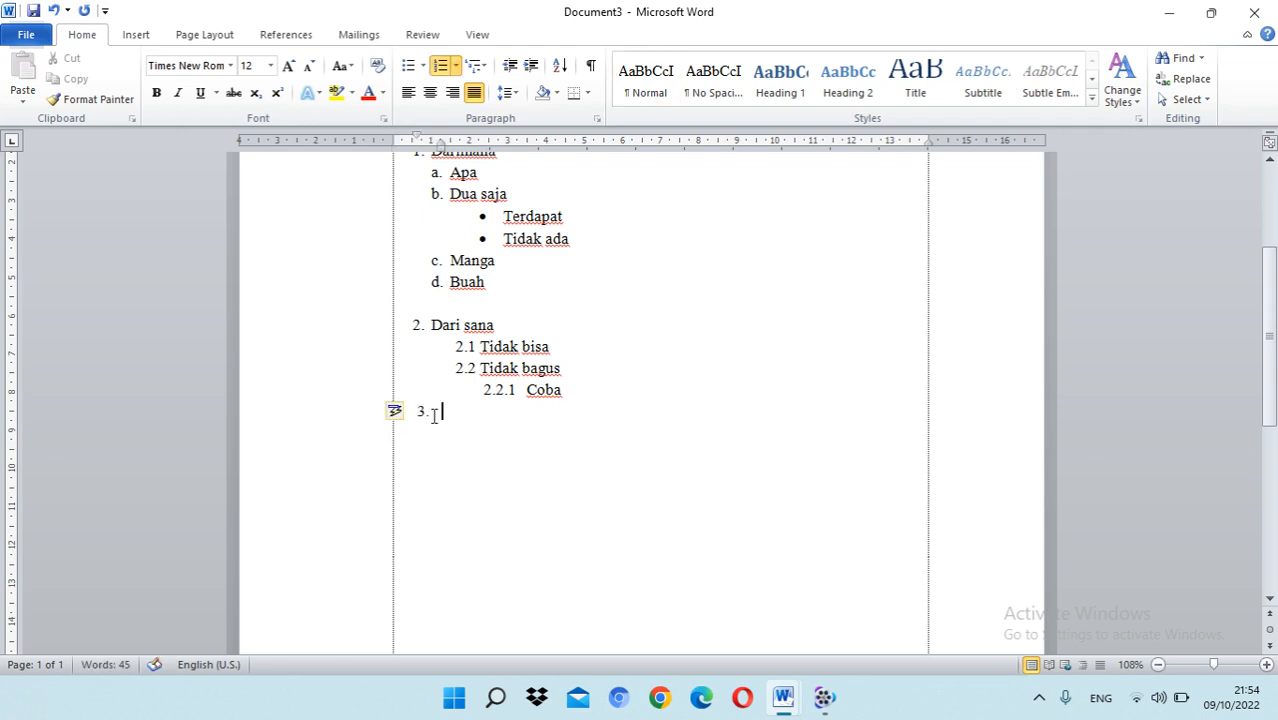
Step: Align the number of item 3 with the number of "Dari sana", at a first-line indent of about 0.5 cm
click(416, 328)
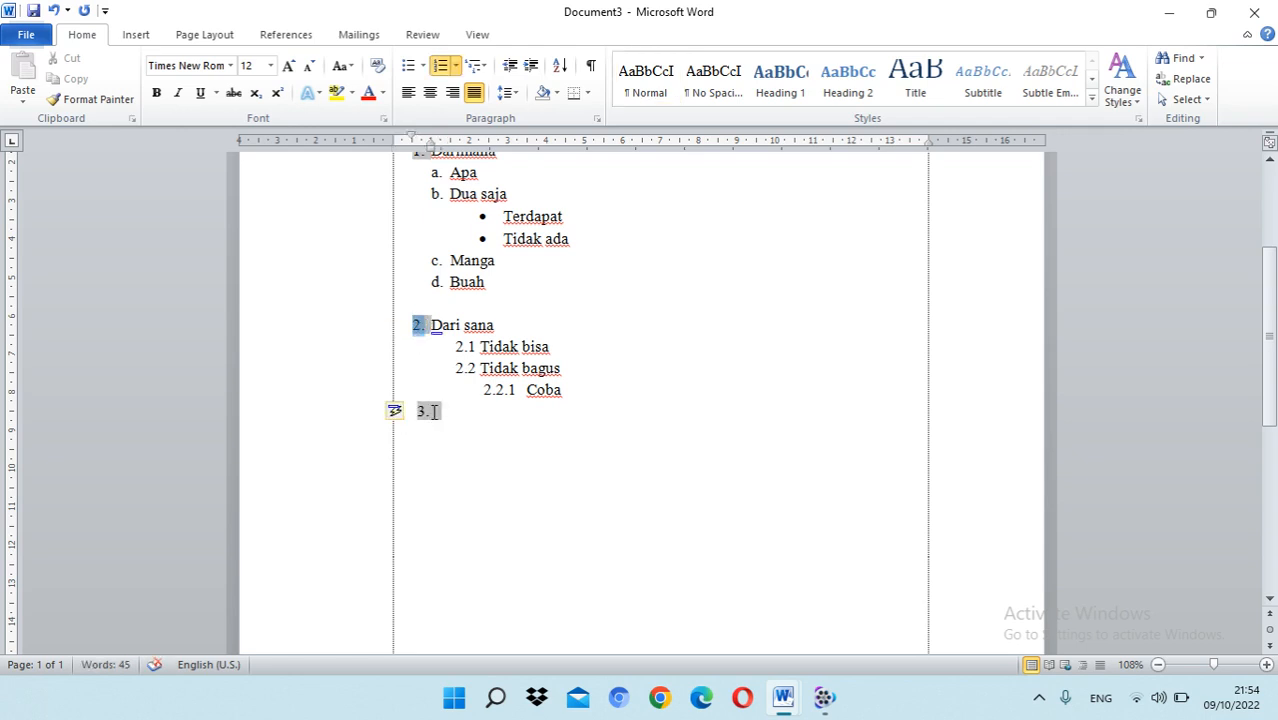
click(424, 410)
click(422, 410)
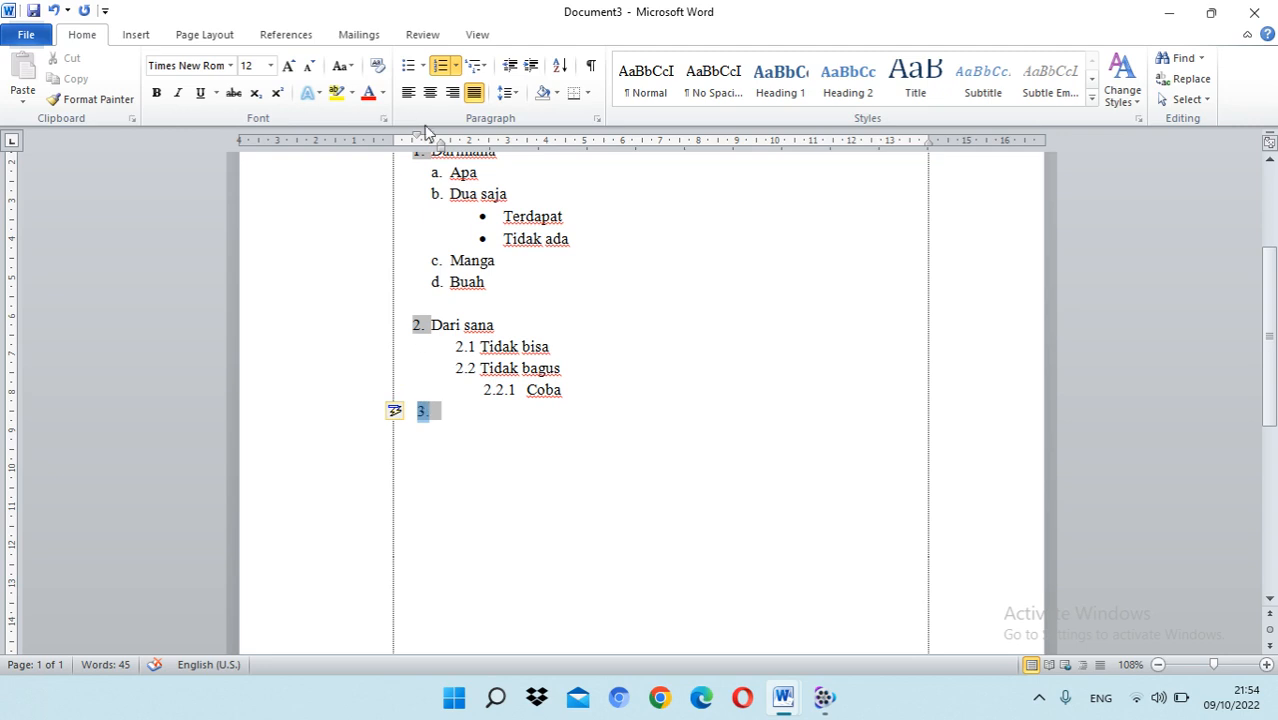
drag(417, 135, 406, 135)
click(447, 421)
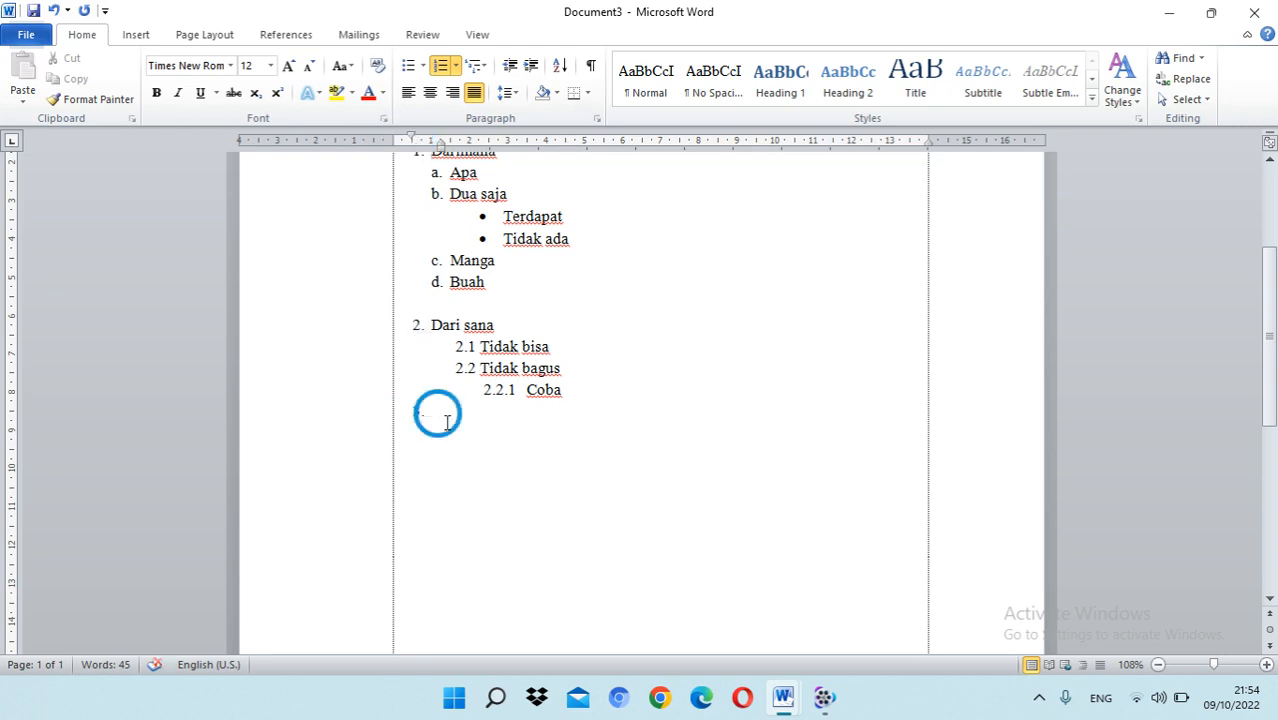
scroll(494, 397, up, 3)
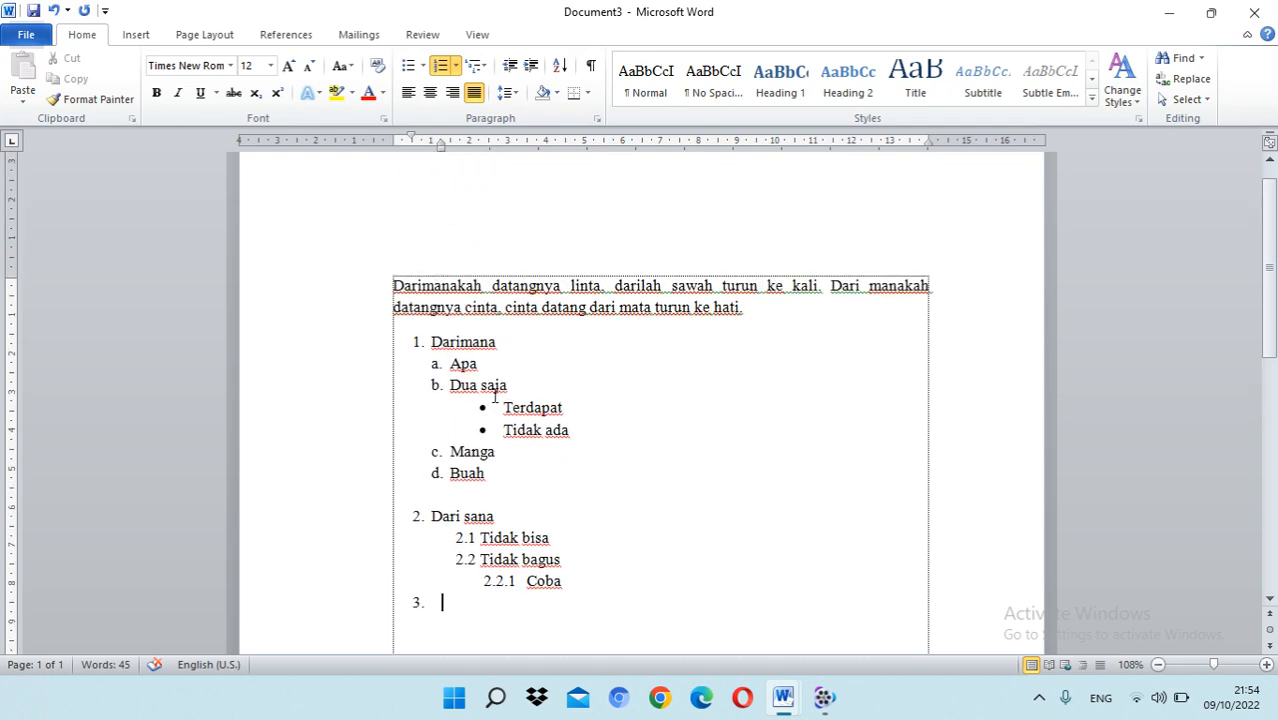
scroll(494, 397, down, 3)
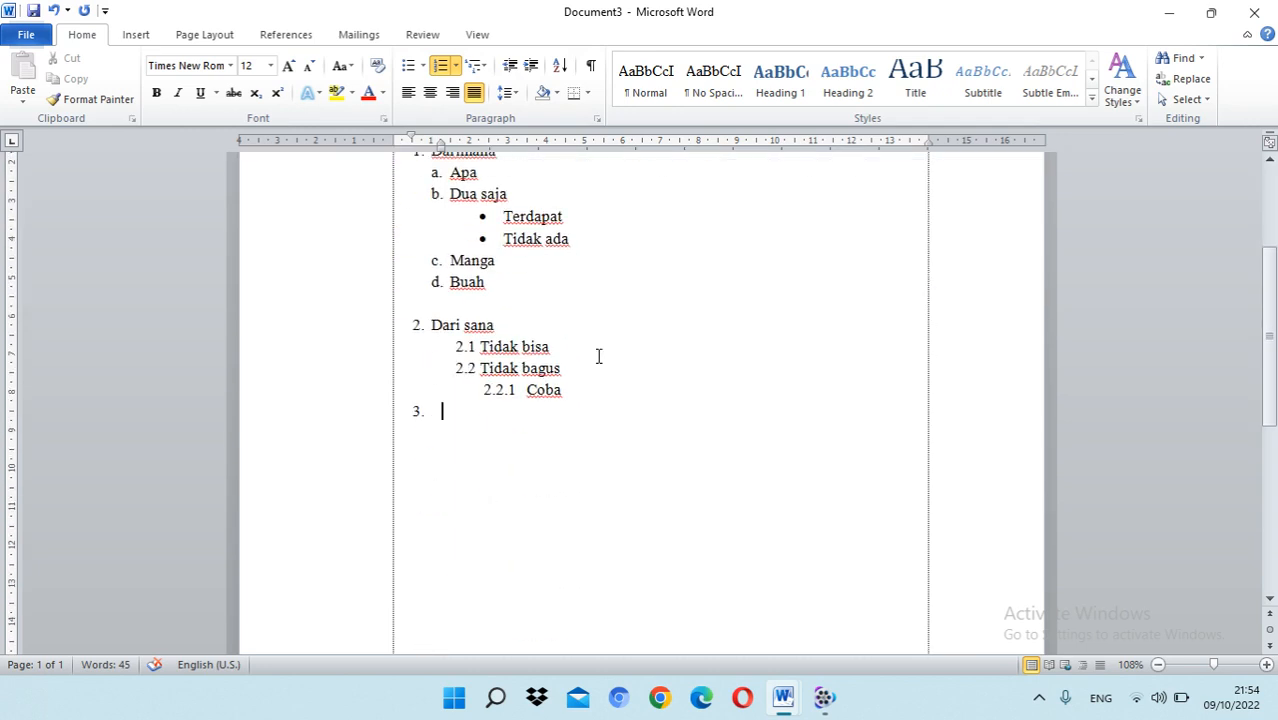
click(599, 356)
click(563, 395)
click(441, 415)
scroll(649, 384, up, 2)
scroll(631, 394, down, 3)
Step: Enter the three label lines "Nama :", "Alamat :" and "No. Hp :" below the empty item 3
click(422, 419)
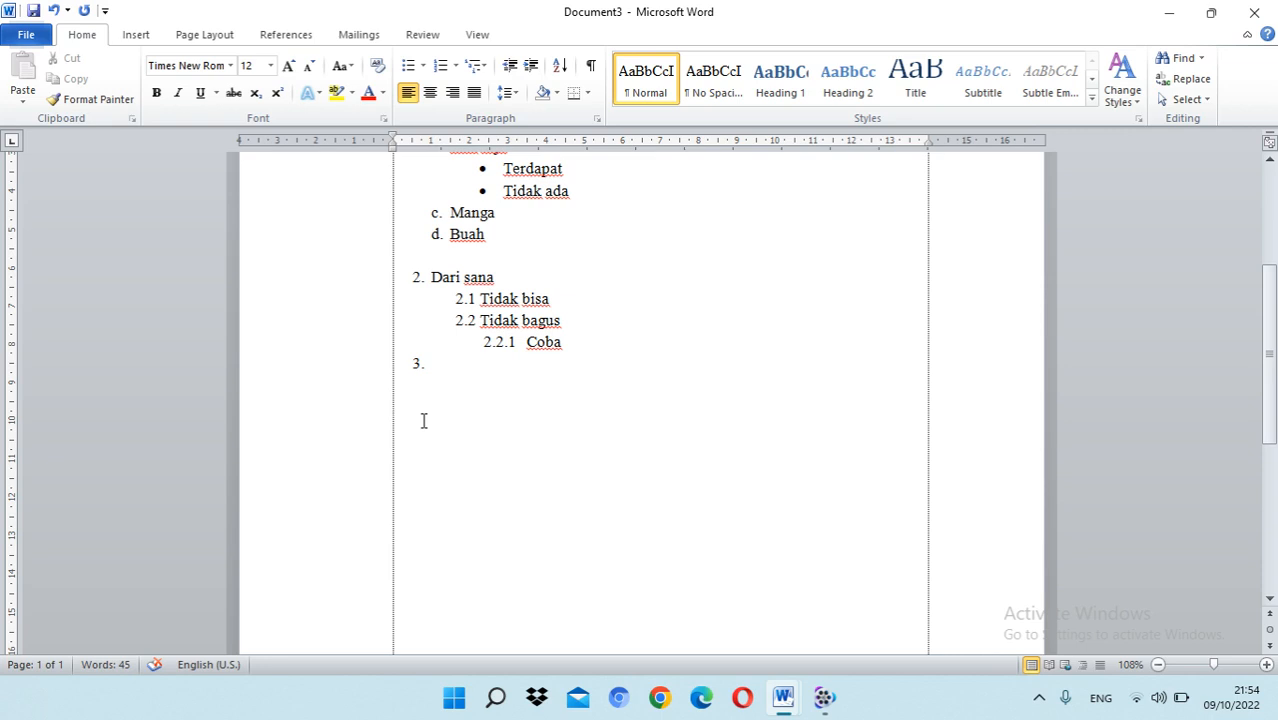
text(Nama :)
key(Return)
text(alamat :)
key(Return)
text(No. Hp :)
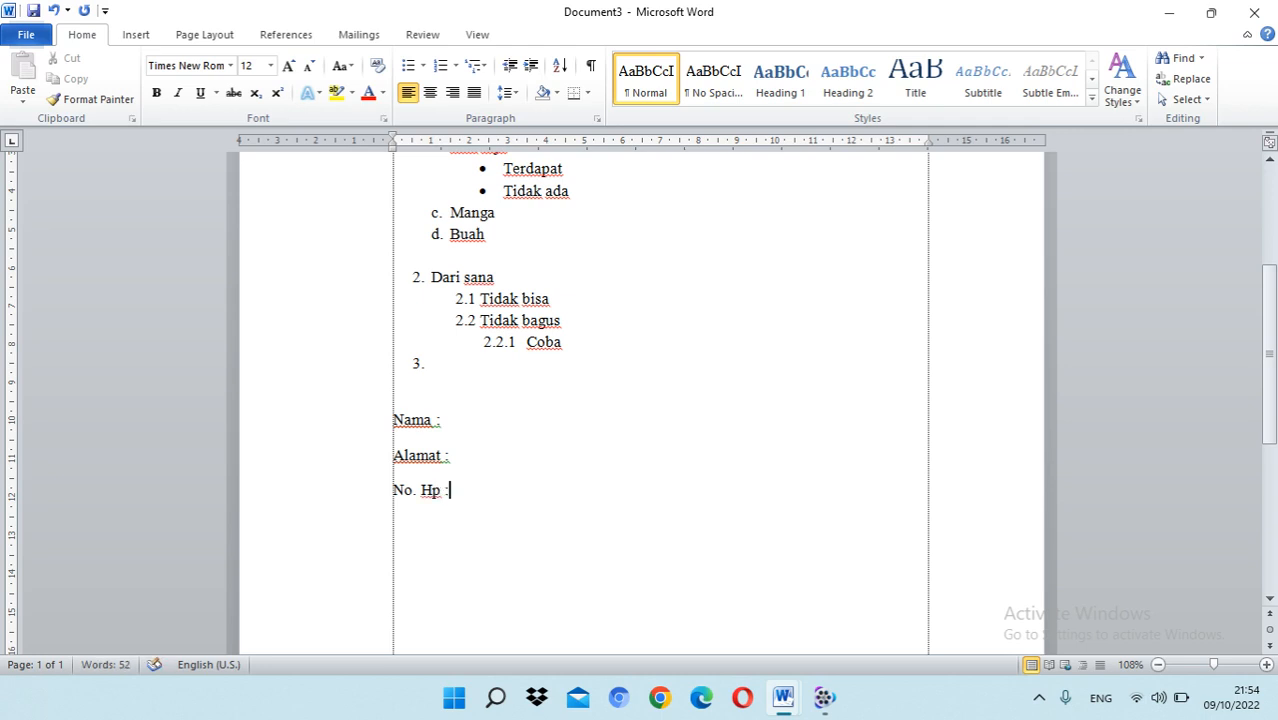
Step: Indent the "Nama", "Alamat" and "No. Hp" lines to about 1 cm
drag(500, 497, 397, 428)
click(437, 419)
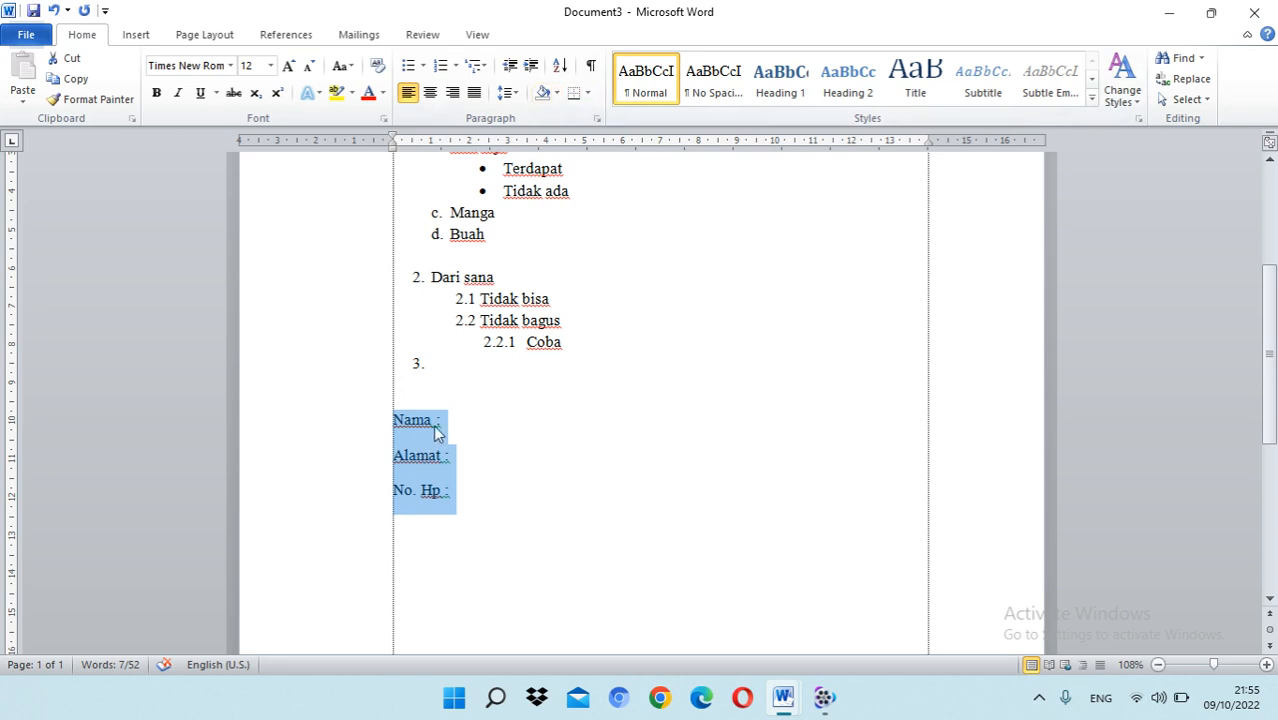
drag(393, 145, 431, 147)
Step: Align the colon after "Nama" to a left tab stop at 2.5 cm
click(478, 420)
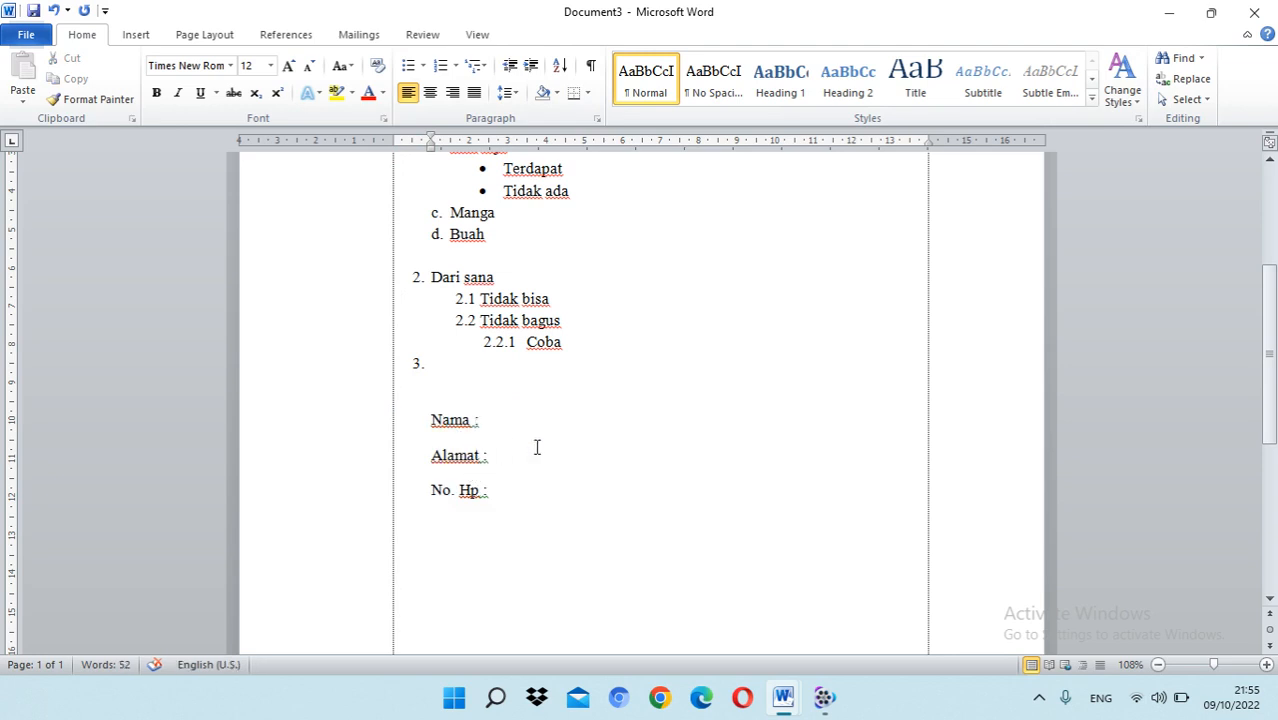
key(Tab)
click(498, 144)
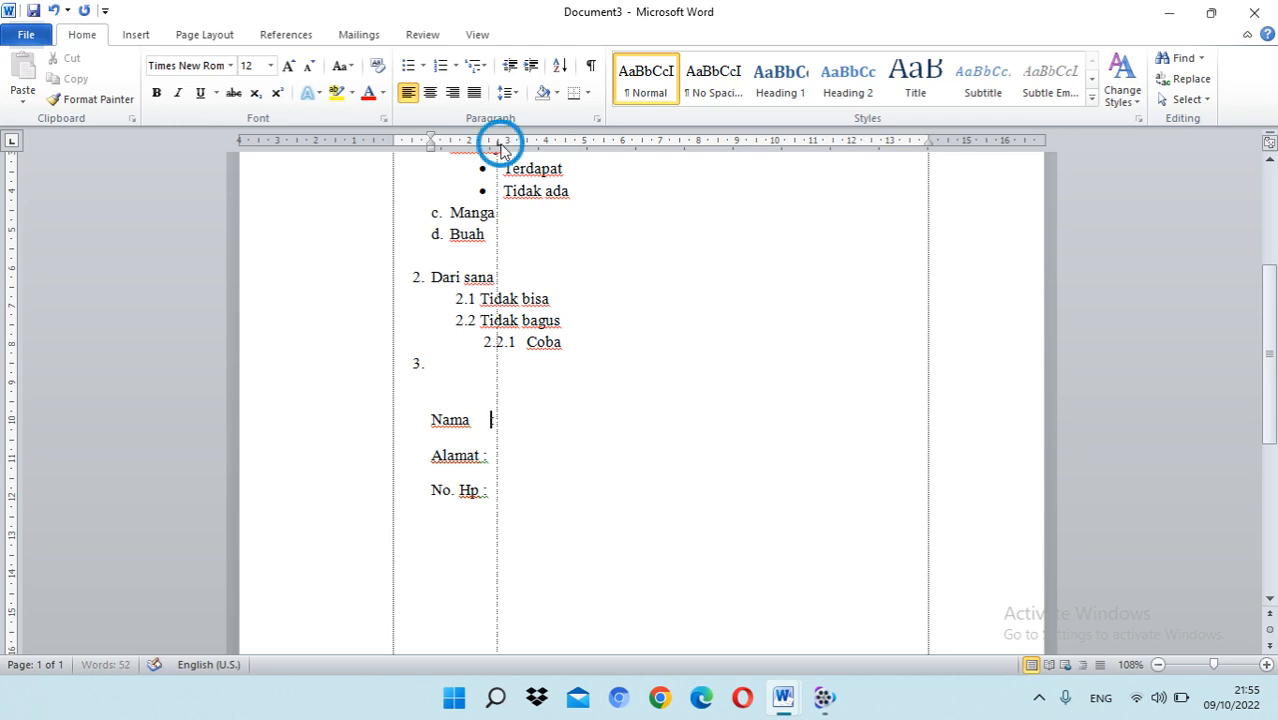
drag(498, 144, 489, 146)
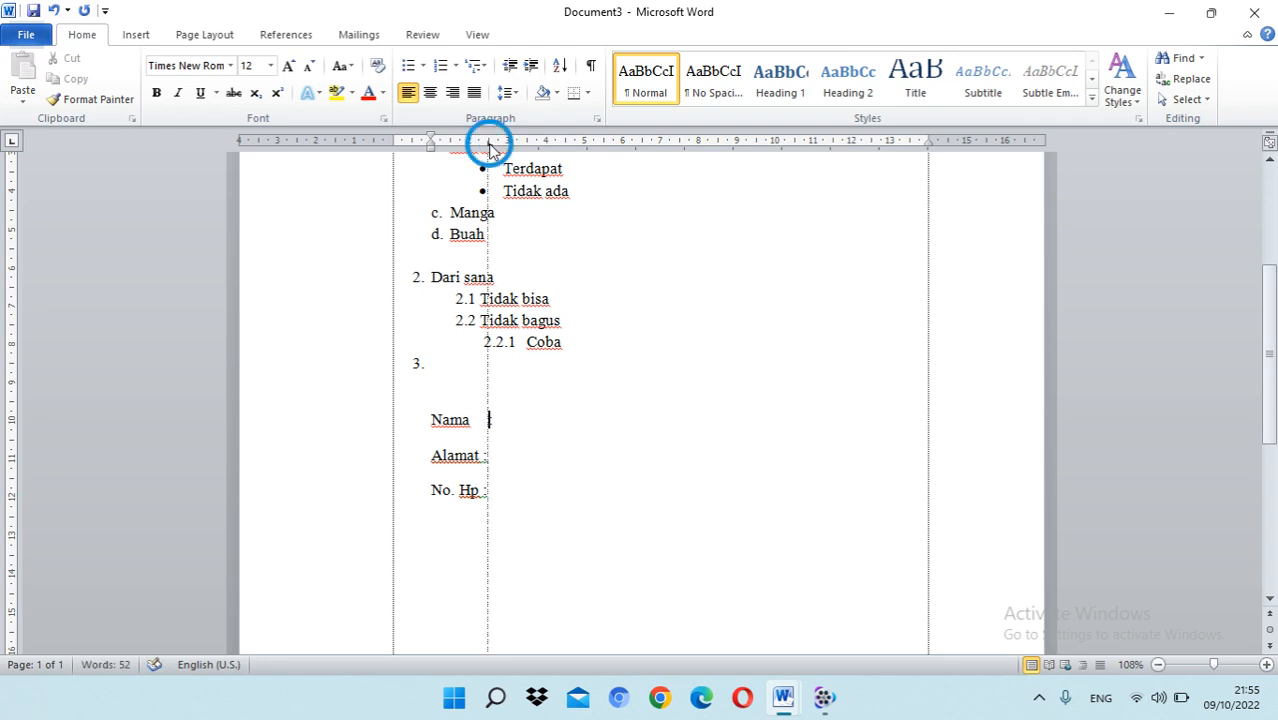
double_click(489, 146)
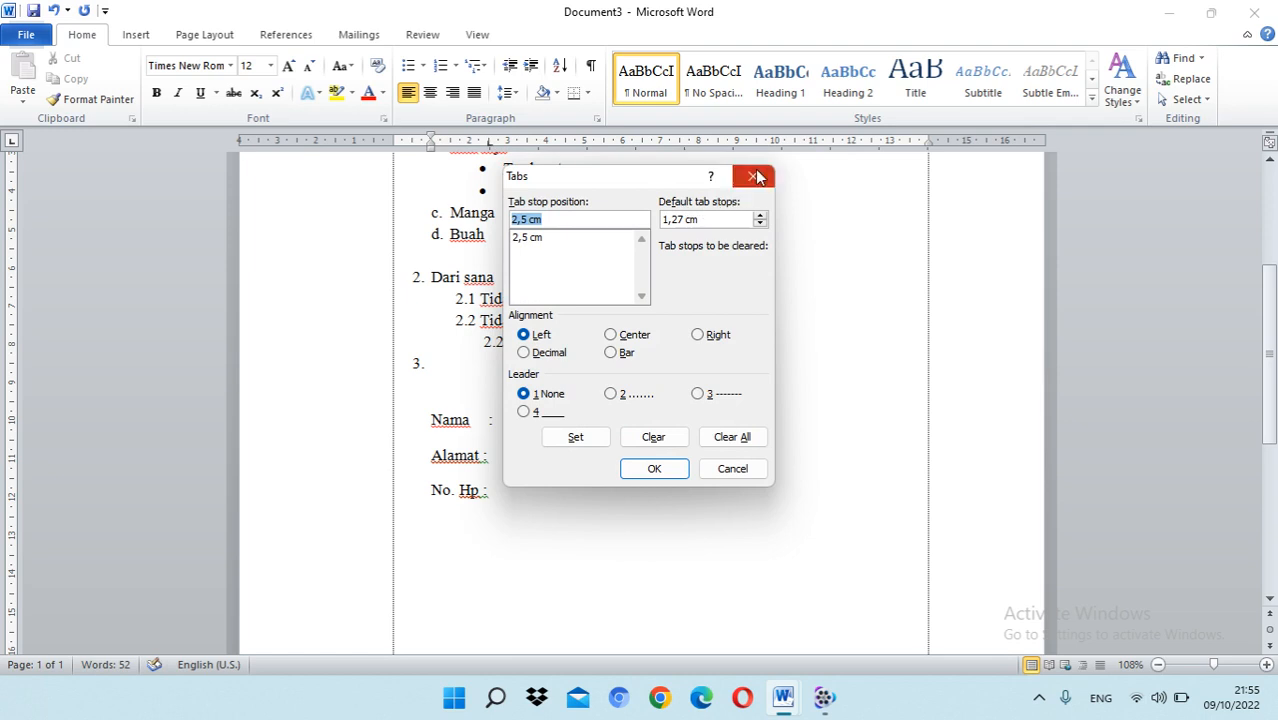
click(753, 176)
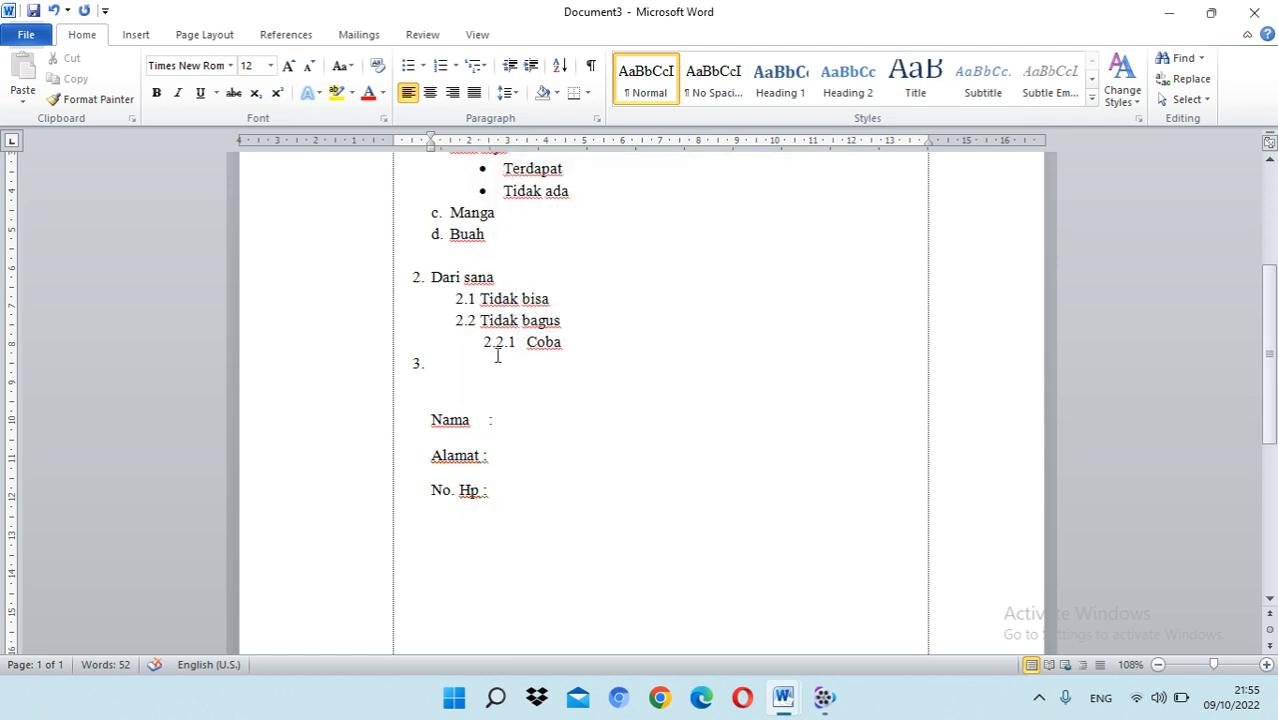
Step: Align the colons after "Alamat" and "No. Hp" to the same 2.5 cm tab stop as the "Nama" line
click(489, 146)
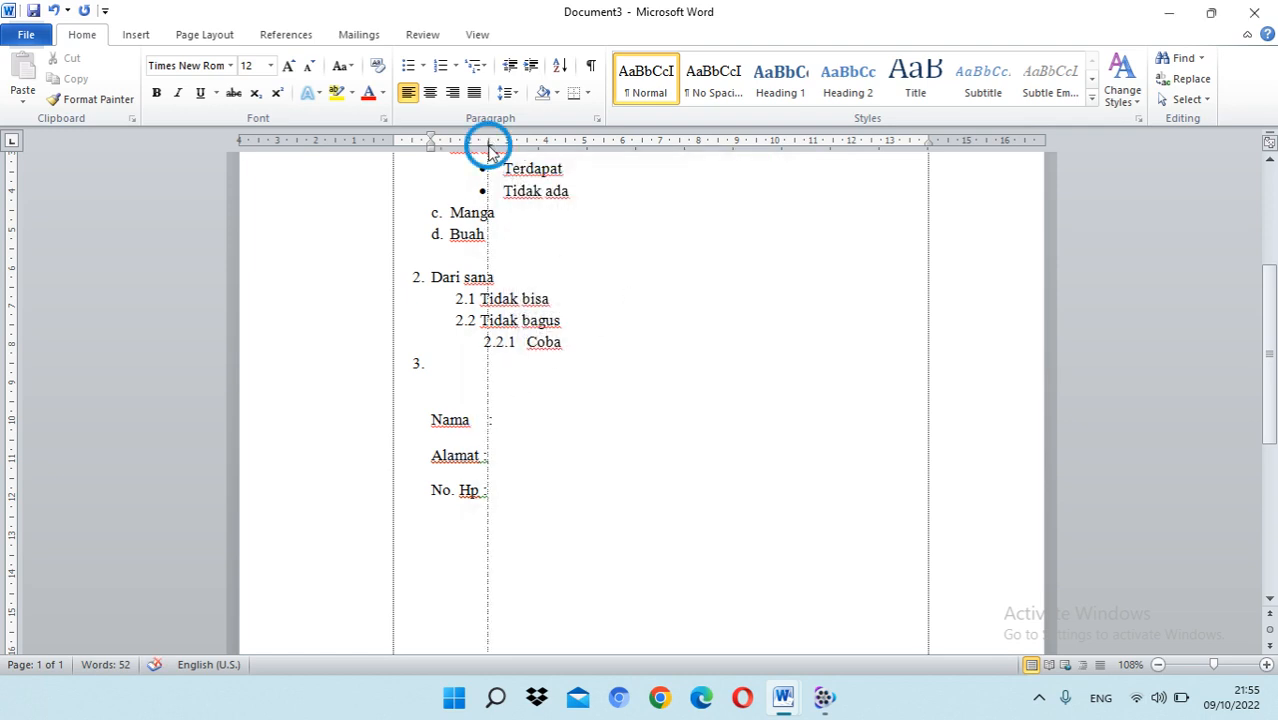
key(Tab)
text(:)
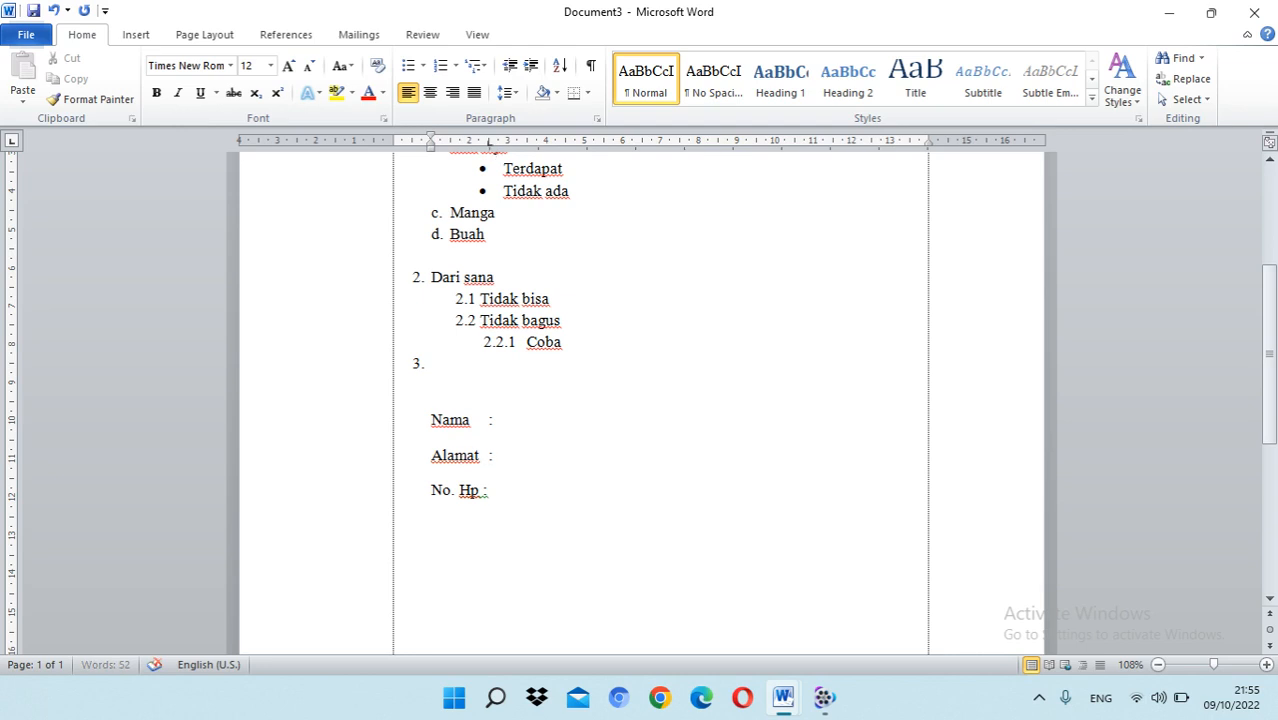
click(488, 490)
click(489, 146)
key(Tab)
Step: Fill in the person's name, address and phone number after the aligned colons
click(549, 422)
text(Iwan)
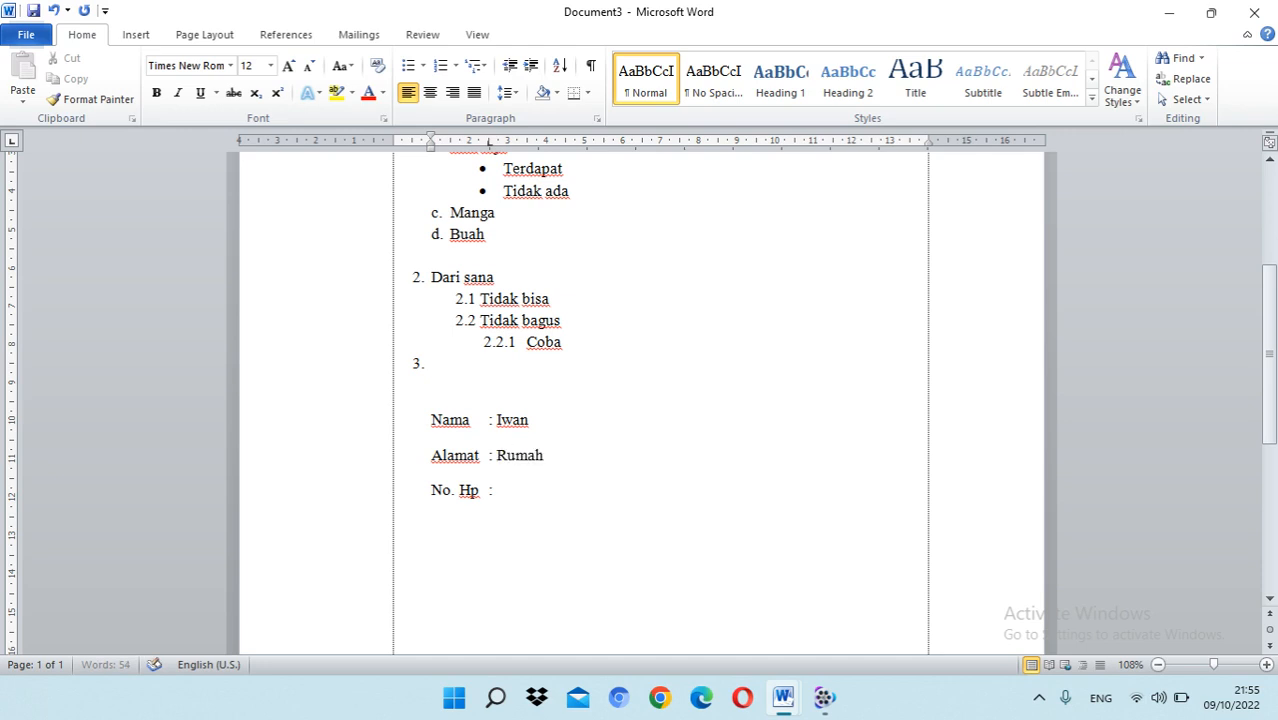
click(519, 490)
text(62)
Step: Try a line spacing of 2.5 on the "Nama", "Alamat" and "No. Hp" lines and undo it
click(469, 423)
drag(522, 493, 419, 422)
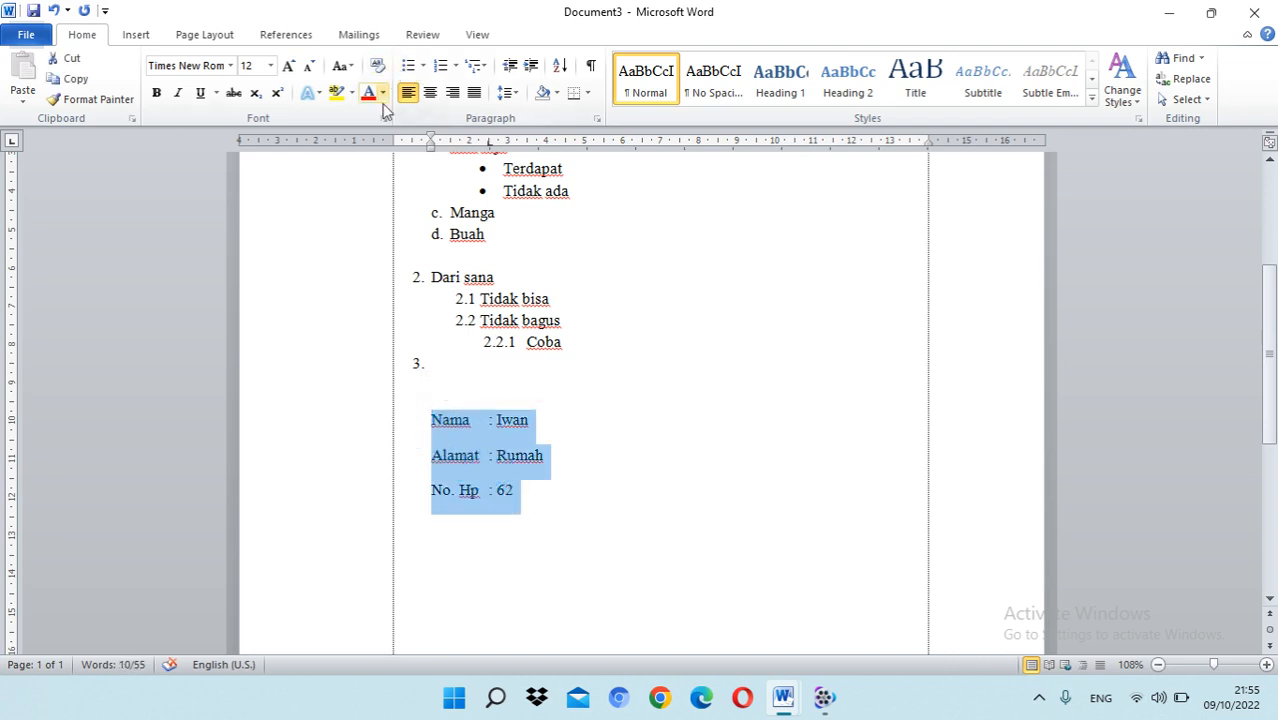
click(507, 92)
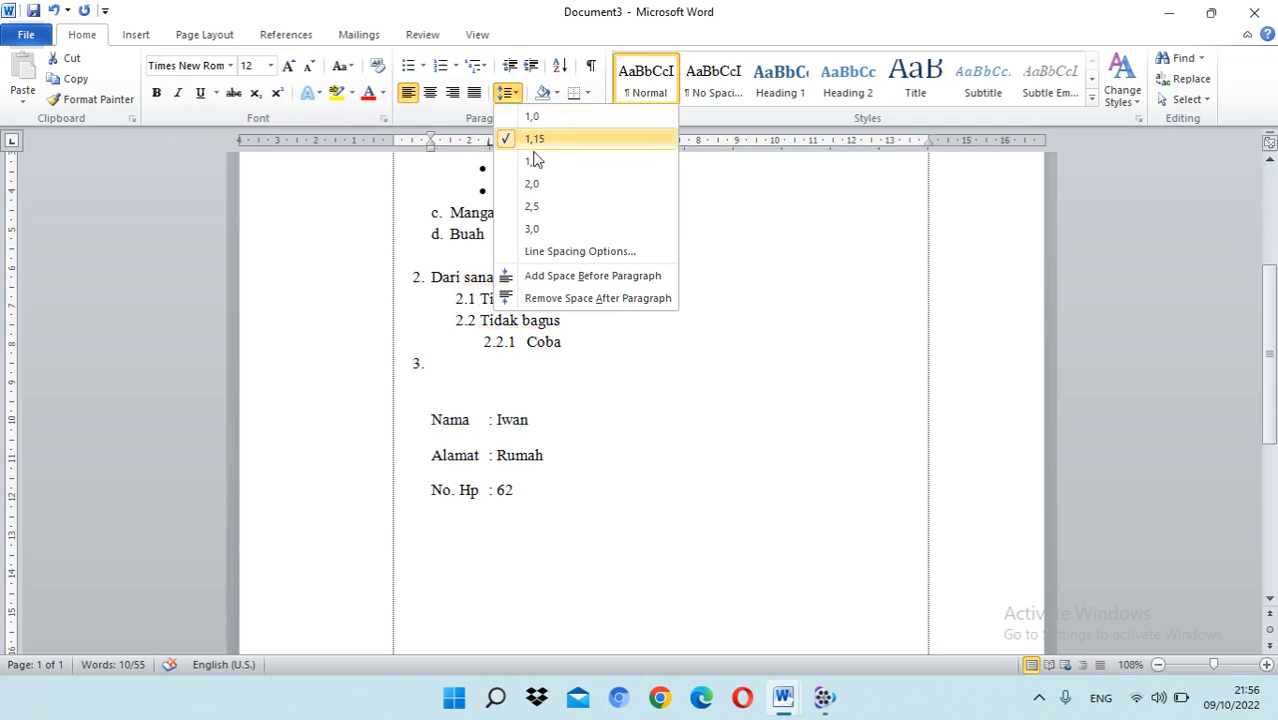
click(535, 206)
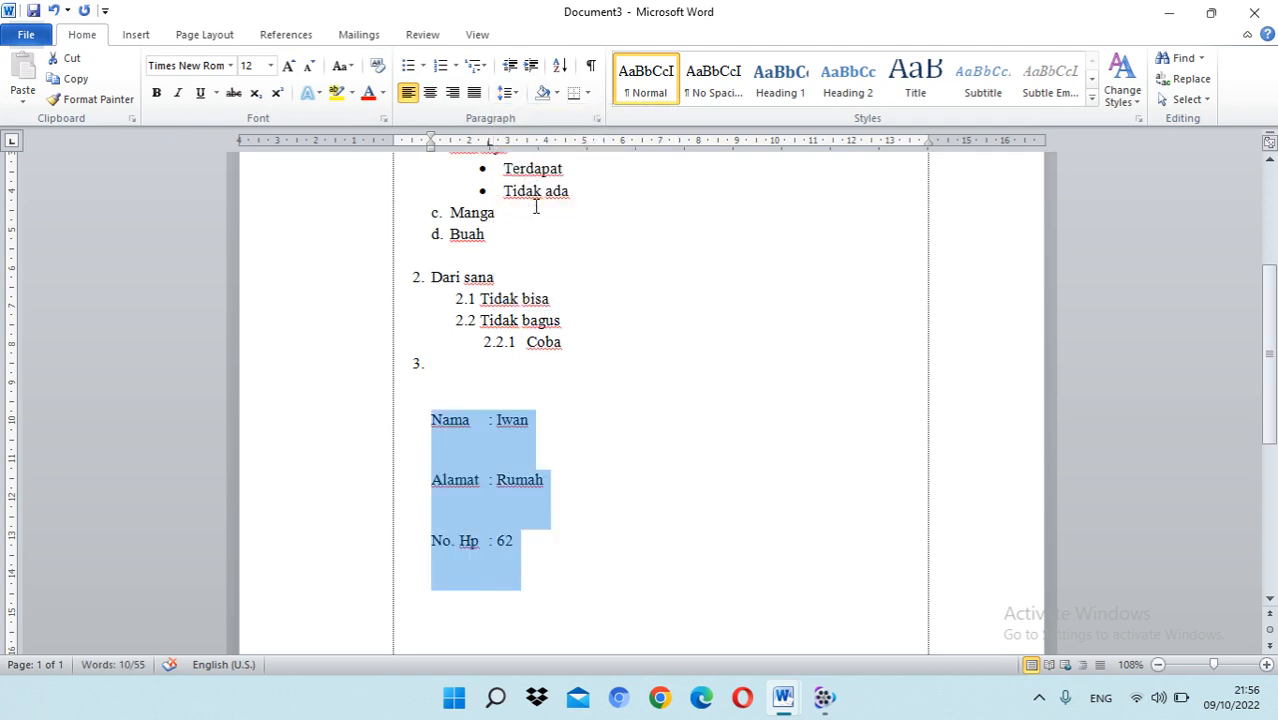
key(ctrl+z)
click(517, 98)
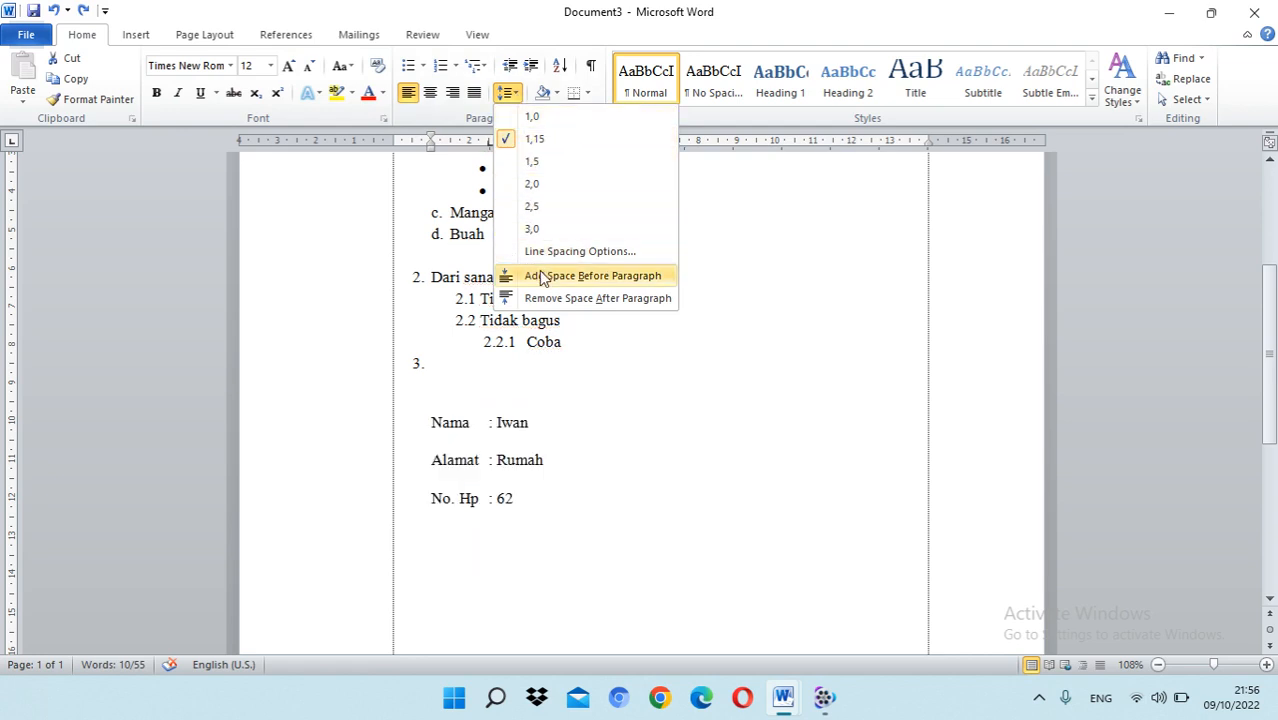
click(596, 419)
click(556, 491)
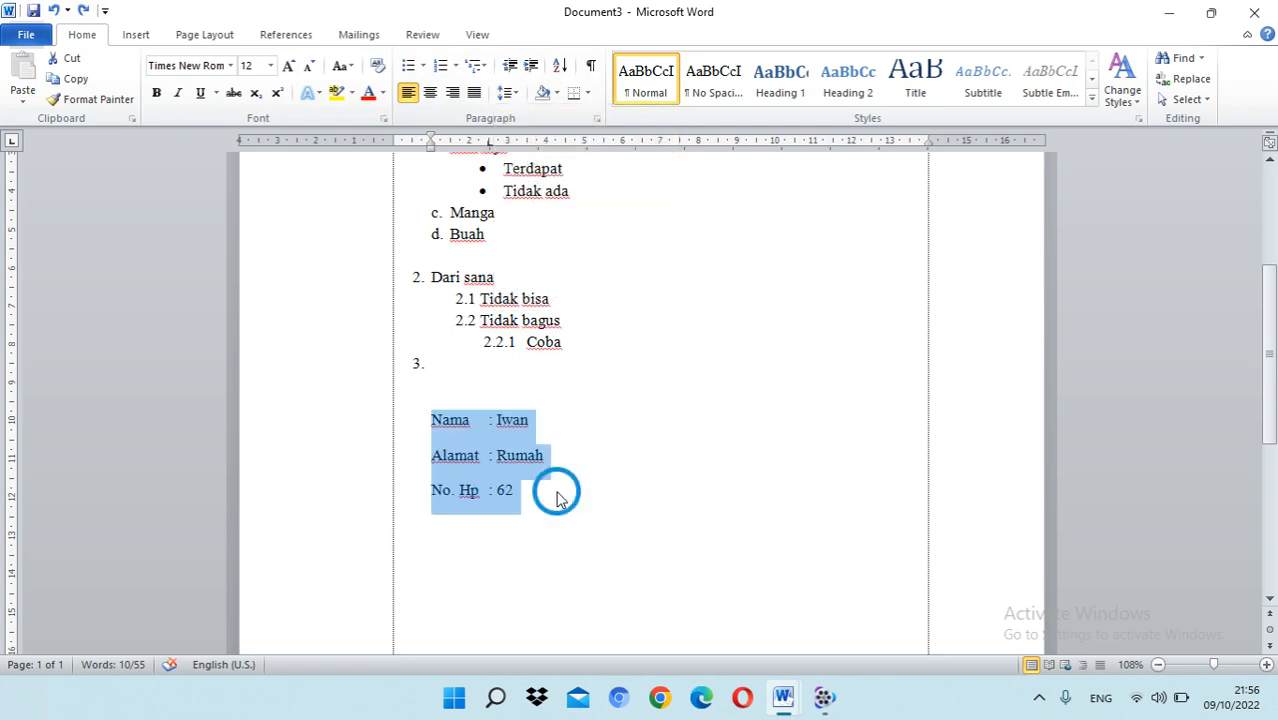
Step: Enter the note "Control 5 untuk spasi 1,5" on the empty line below the "No. Hp" line
click(486, 545)
text(co)
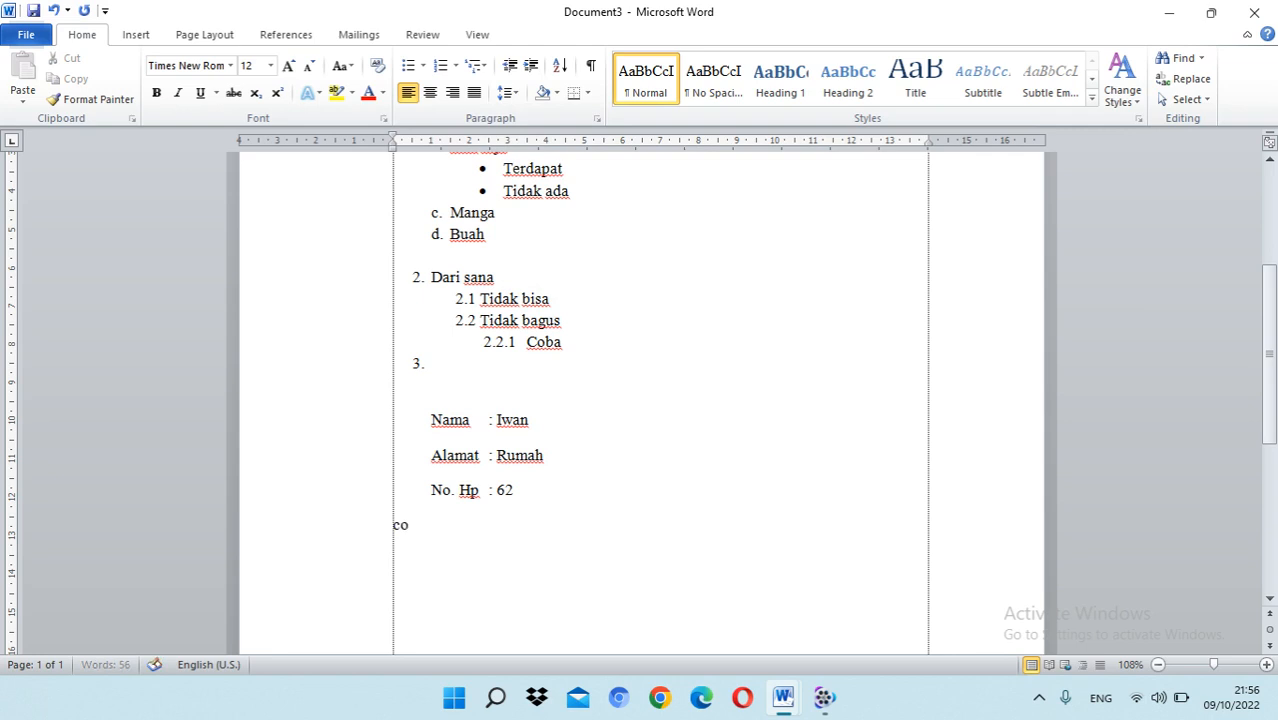
text(ntrol 5 )
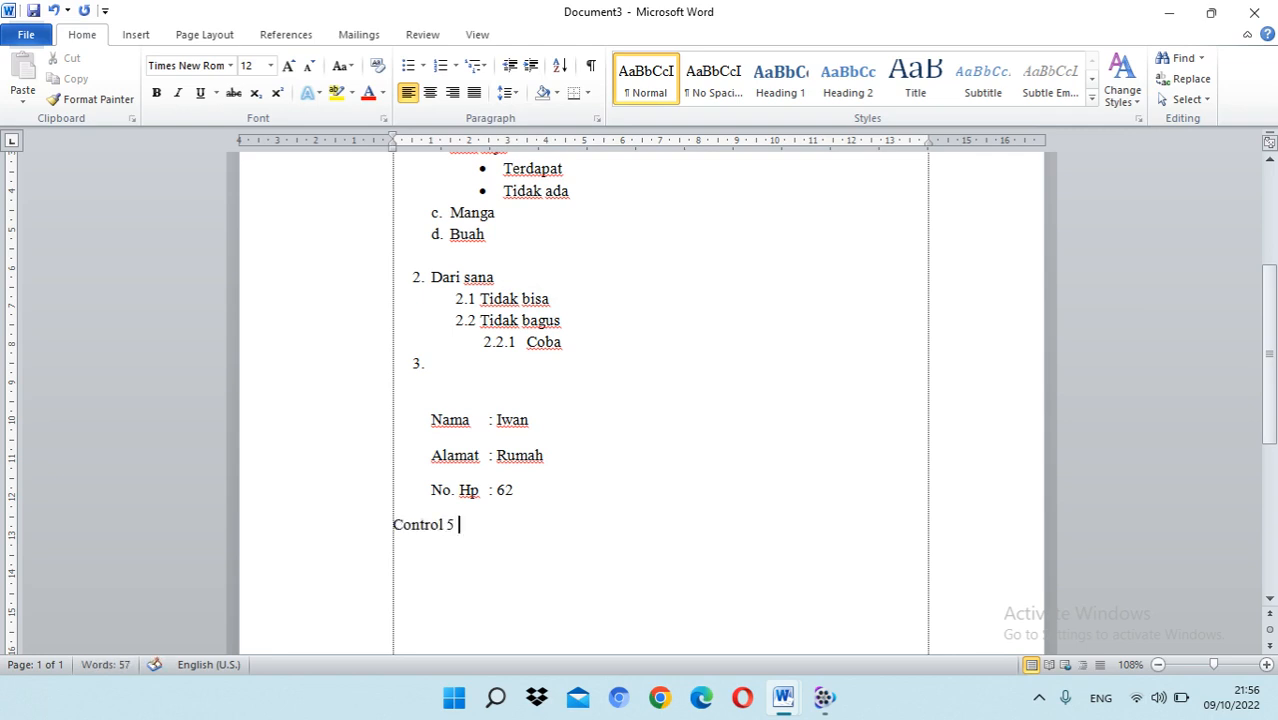
text(untuk s)
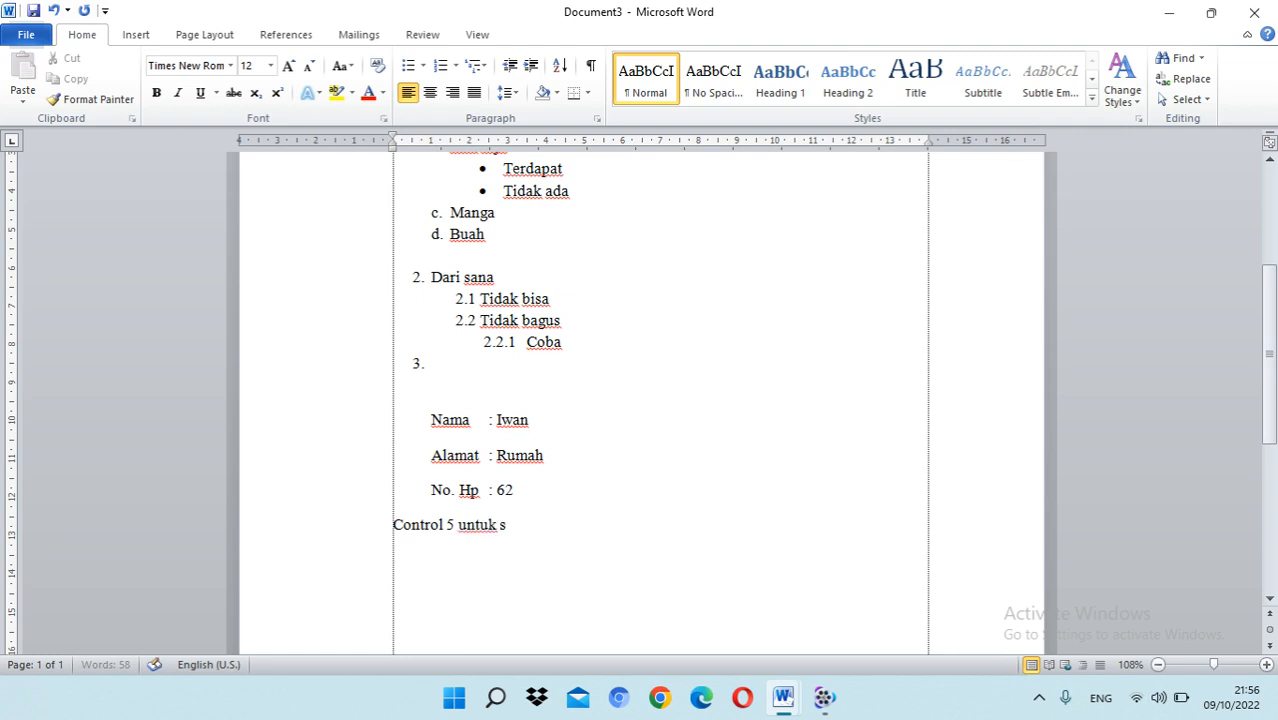
text(pasi 1,5)
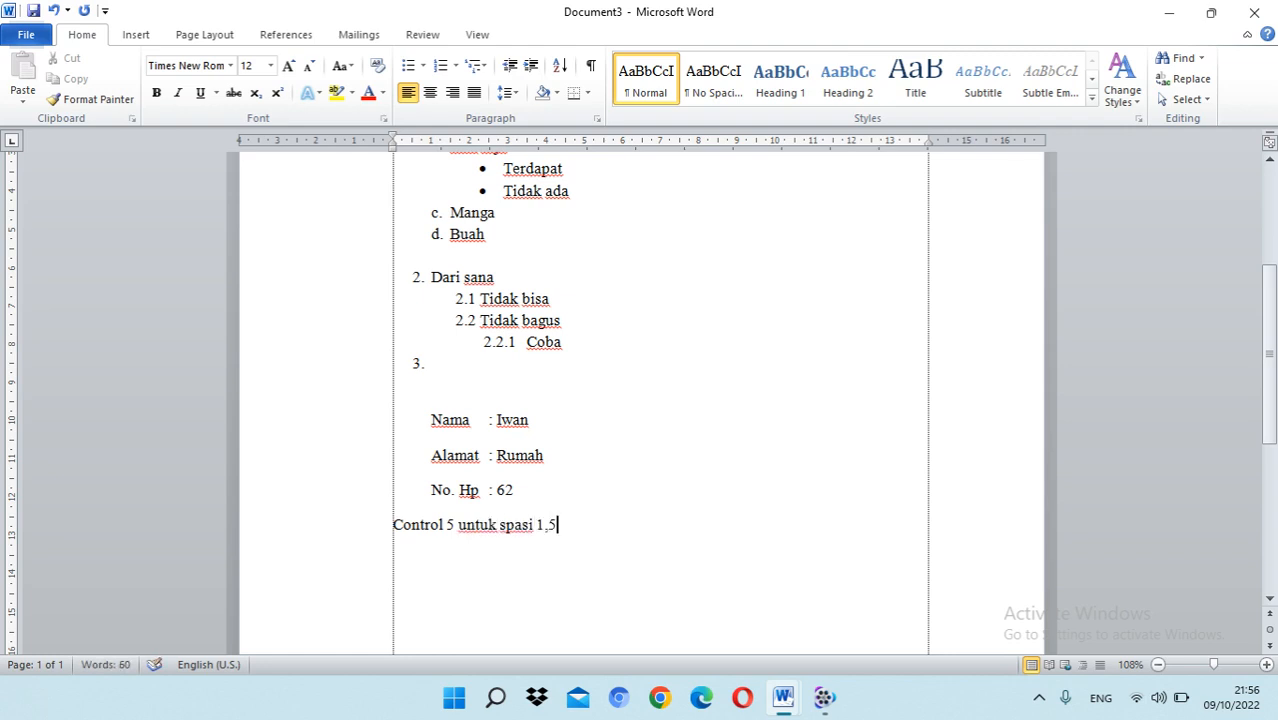
Step: Add the note "Control 2 untuk spasi 2" on a new line below the 1,5 spacing note
key(Return)
text(Control 2)
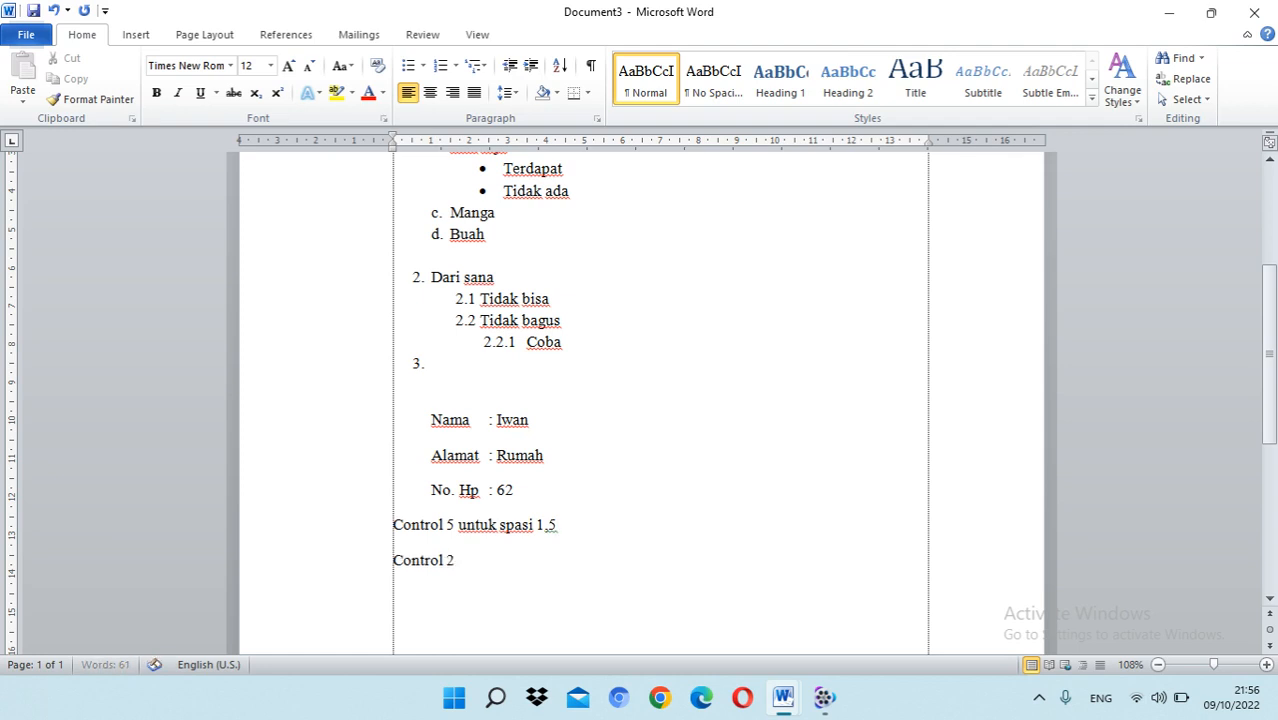
text( untuk spasi)
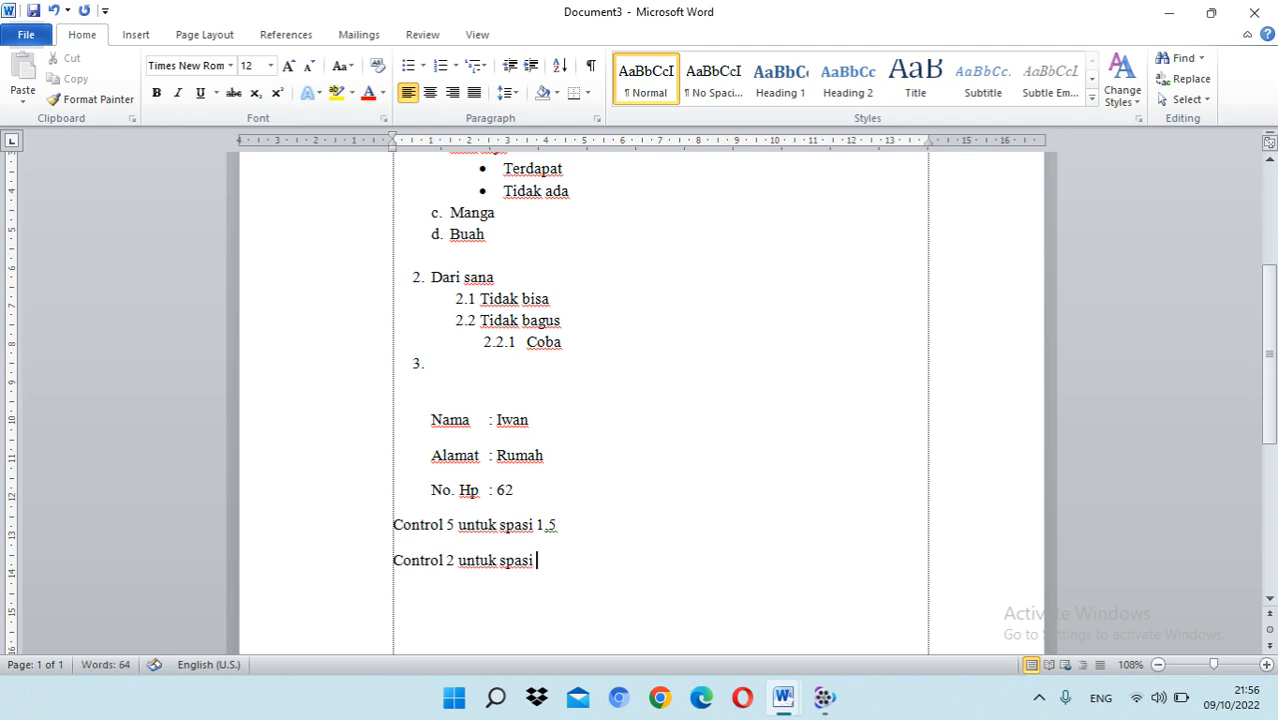
text( 2k)
text(ontrol )
text(1 untuk s)
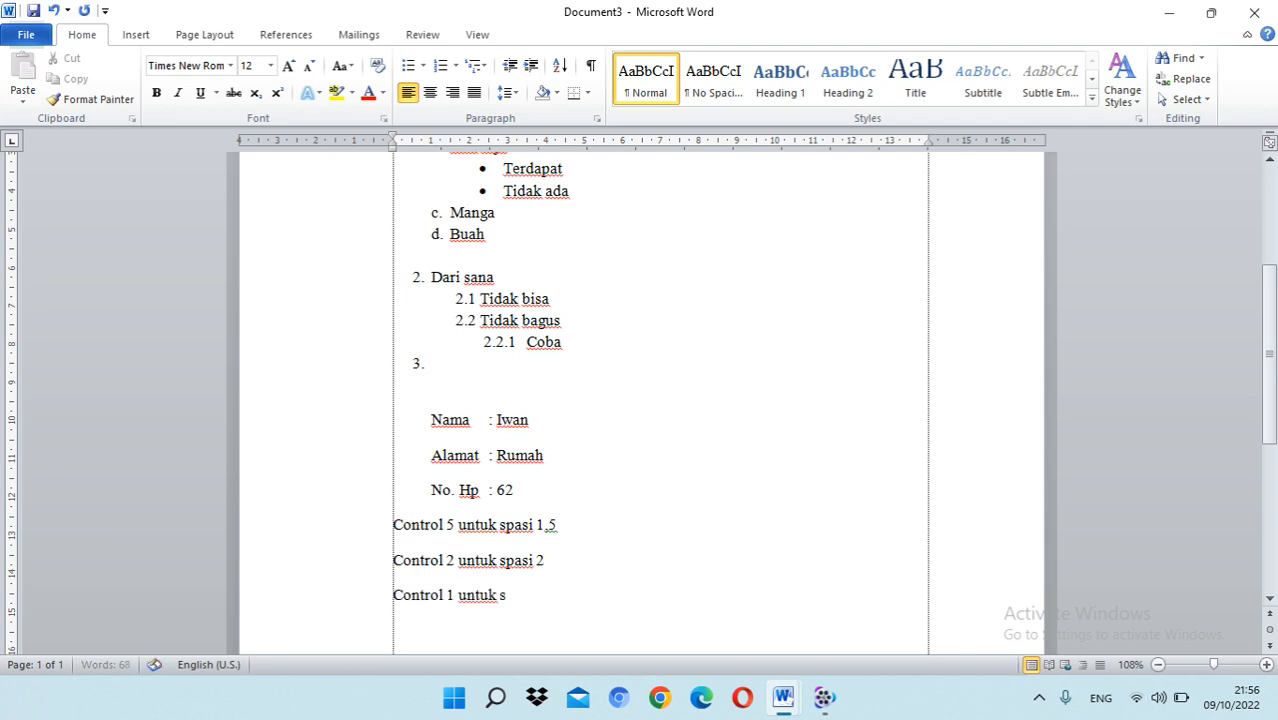
text(pasi 1)
Step: Add the note "Control 1 untuk spasi 1" on its own line and start another line below it
key(Return)
Step: Write "Control nol untuk spasi paragraf" as the fourth note, with "paragraf" ending in f
scroll(460, 428, down, 2)
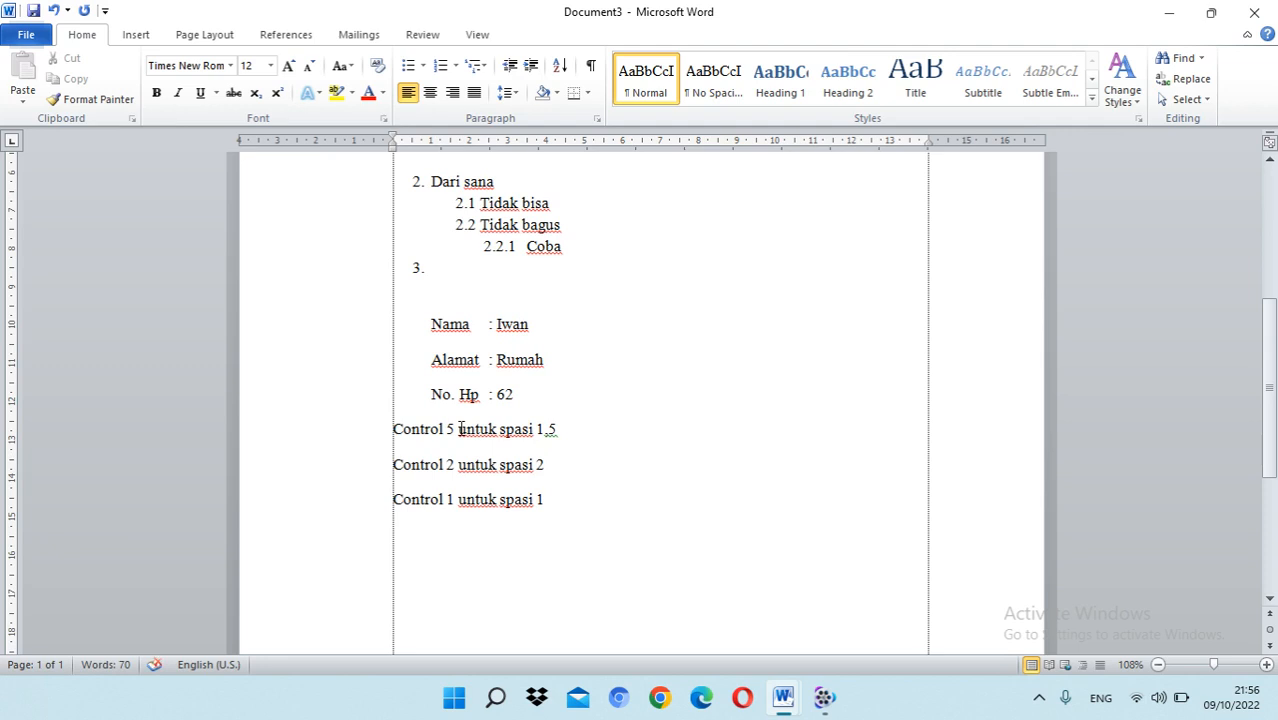
text(control)
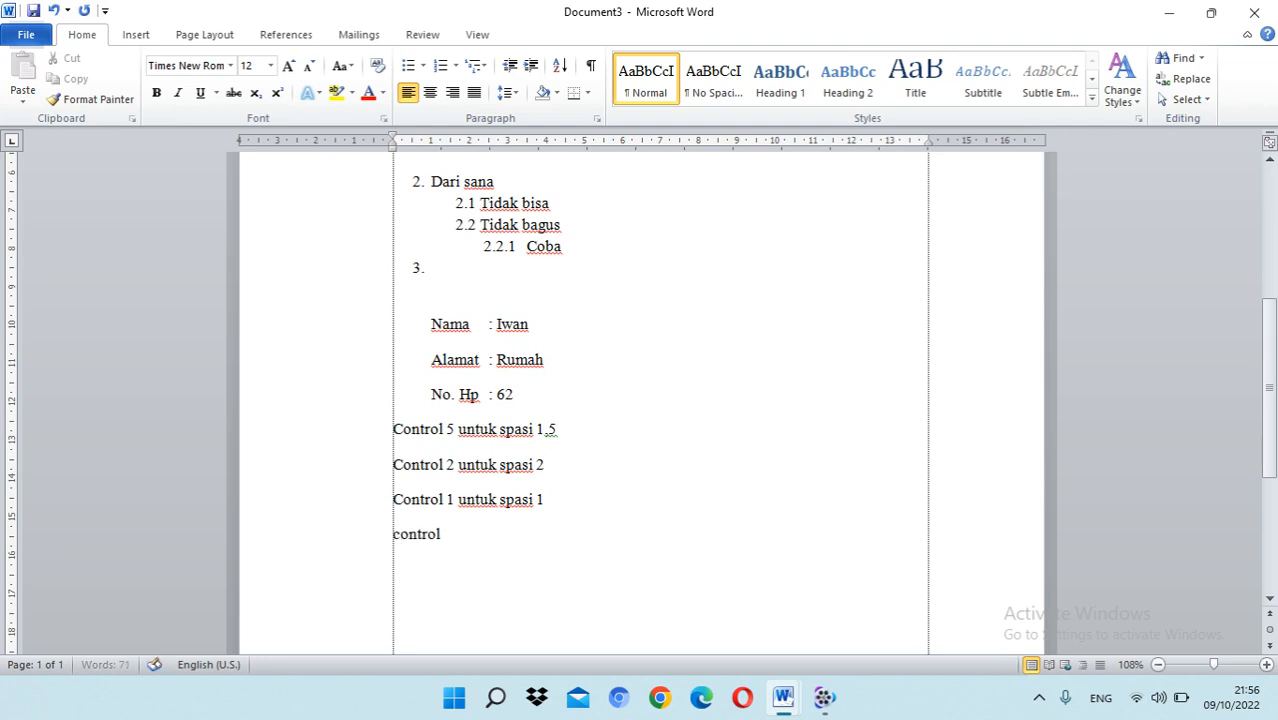
text( no)
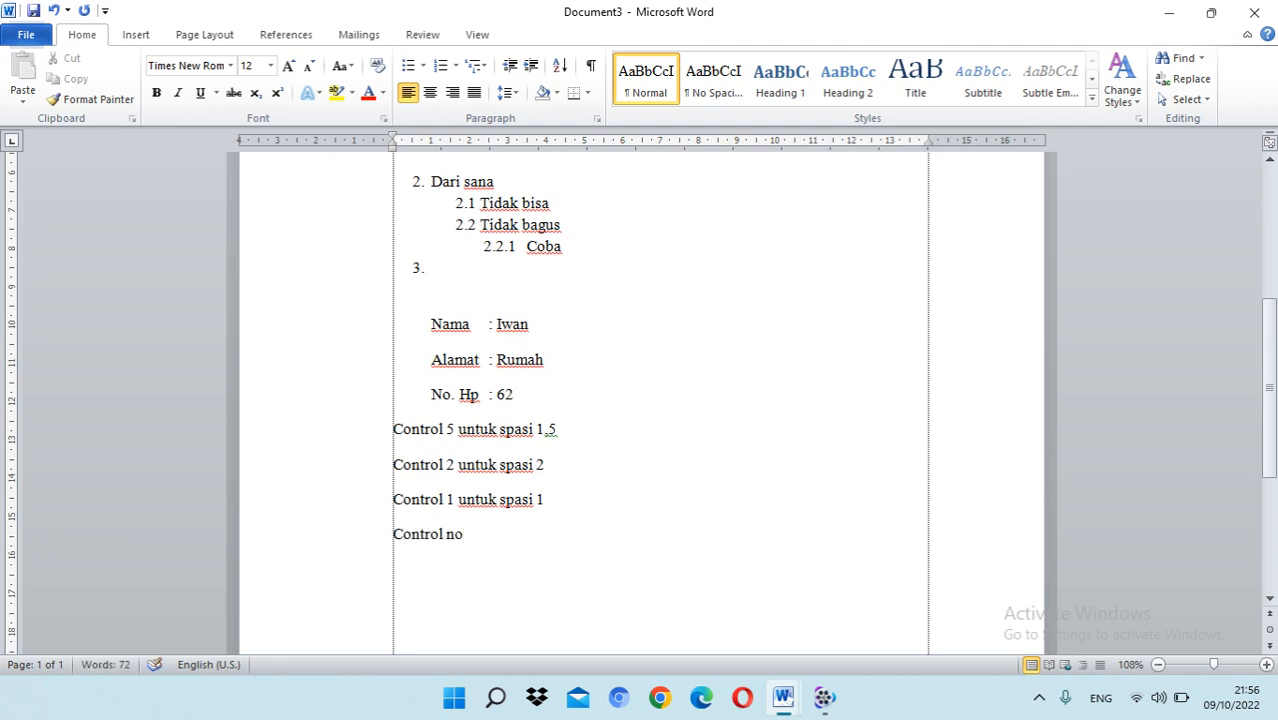
text(1 )
text(untuk spa)
text(si)
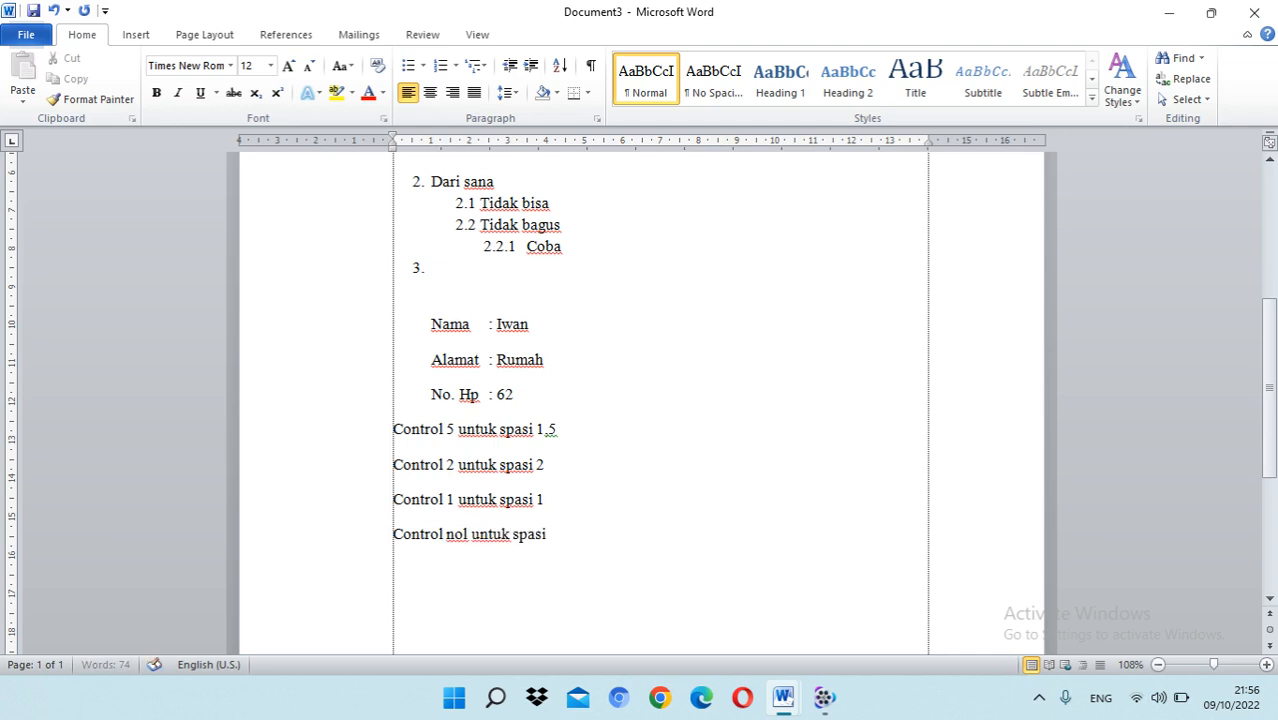
text( paragrap)
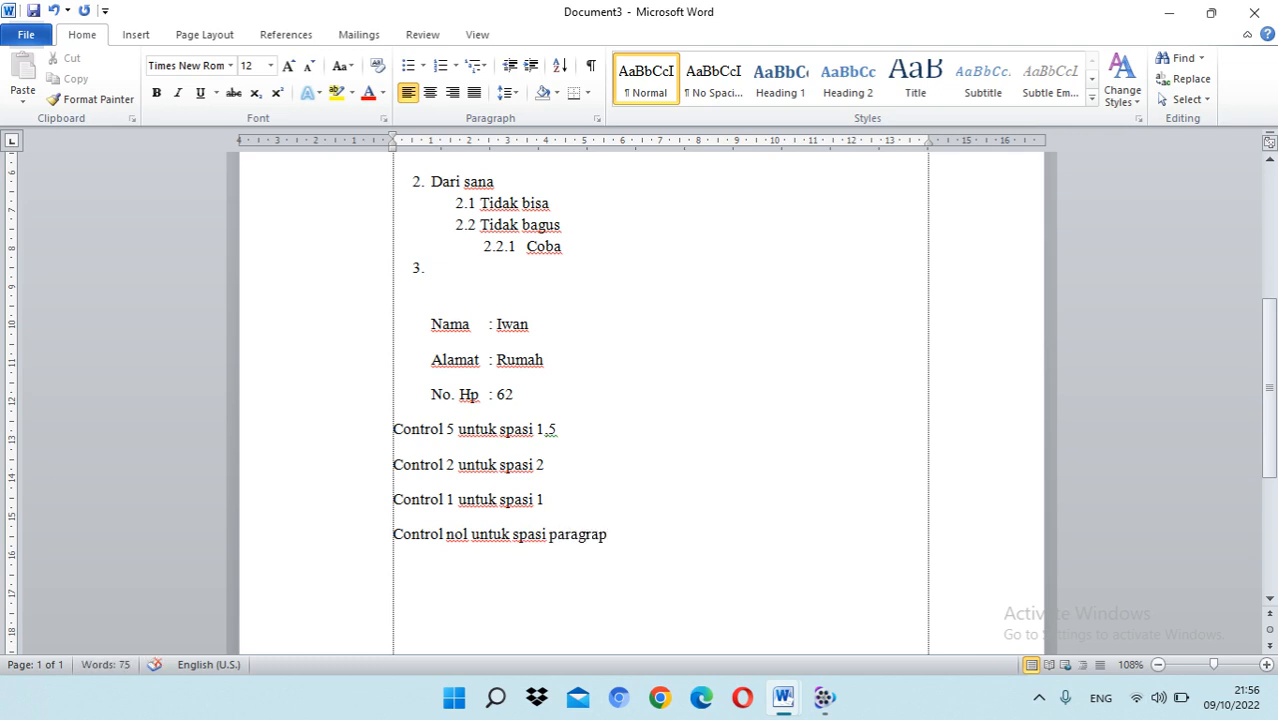
key(BackSpace)
text(f)
Step: Try 1.5 line spacing and then single line spacing on the four "Control" lines
drag(620, 534, 390, 430)
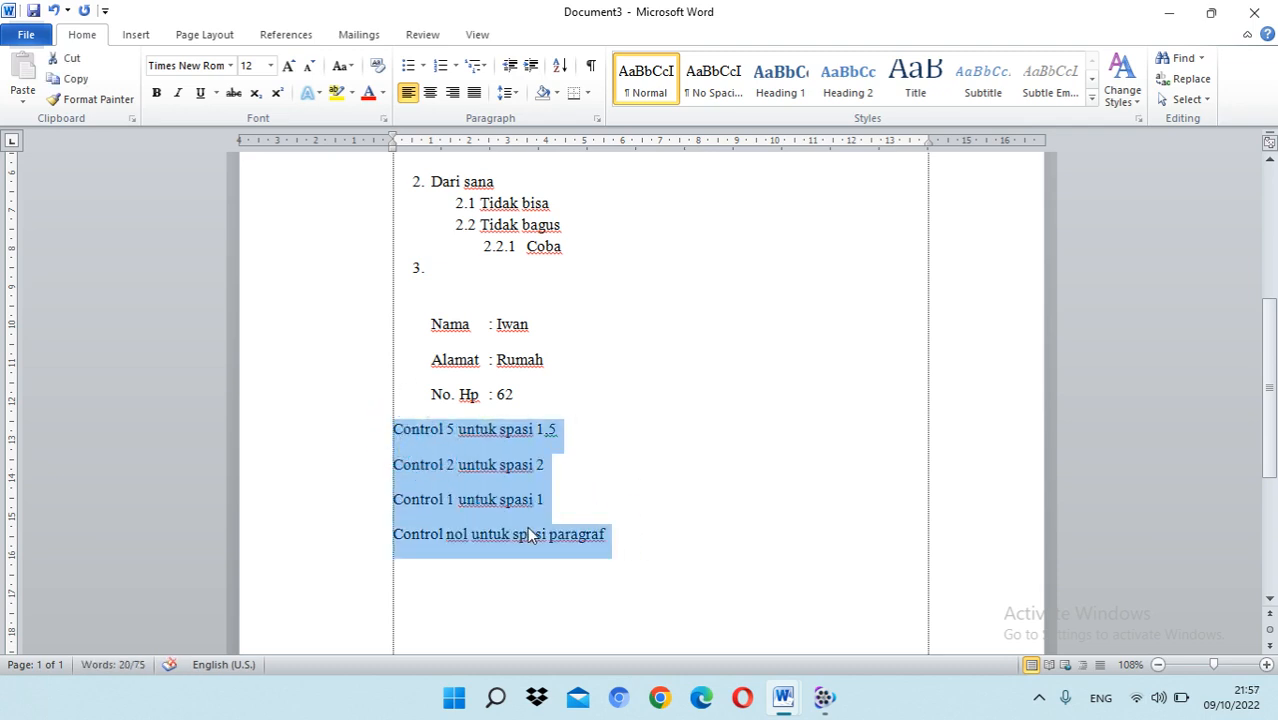
key(ctrl+5)
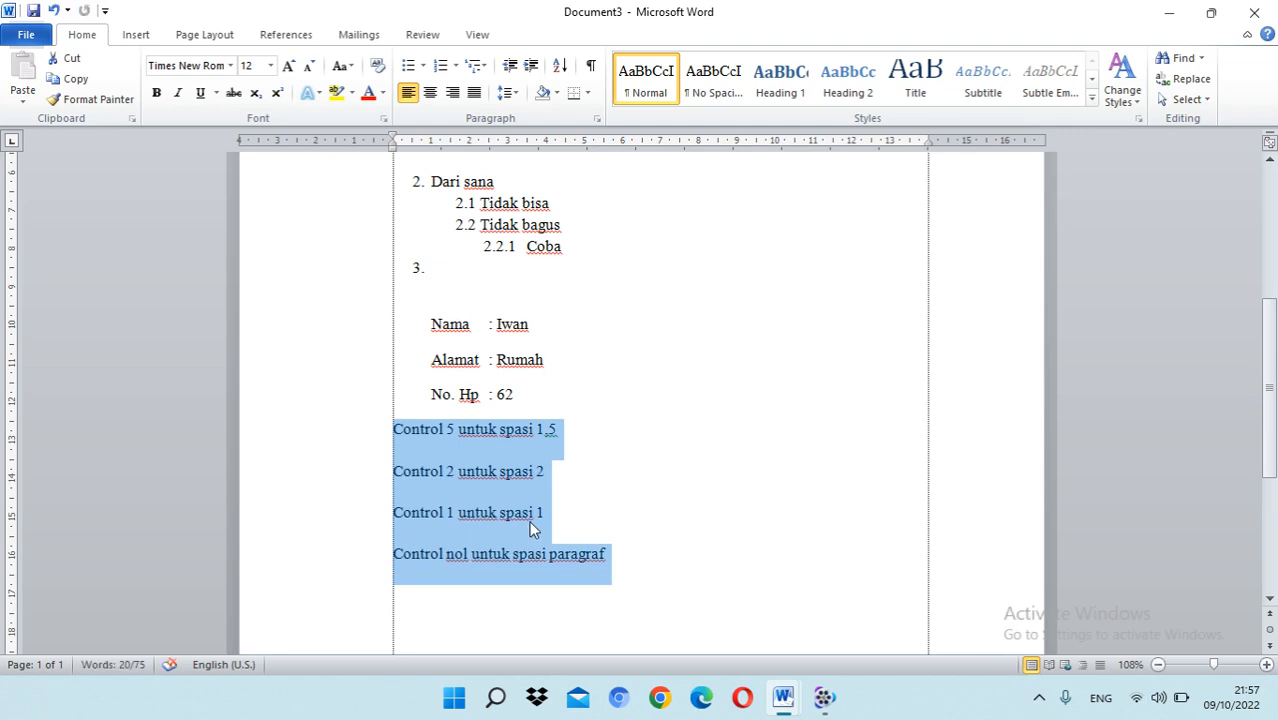
key(ctrl+5)
key(ctrl+1)
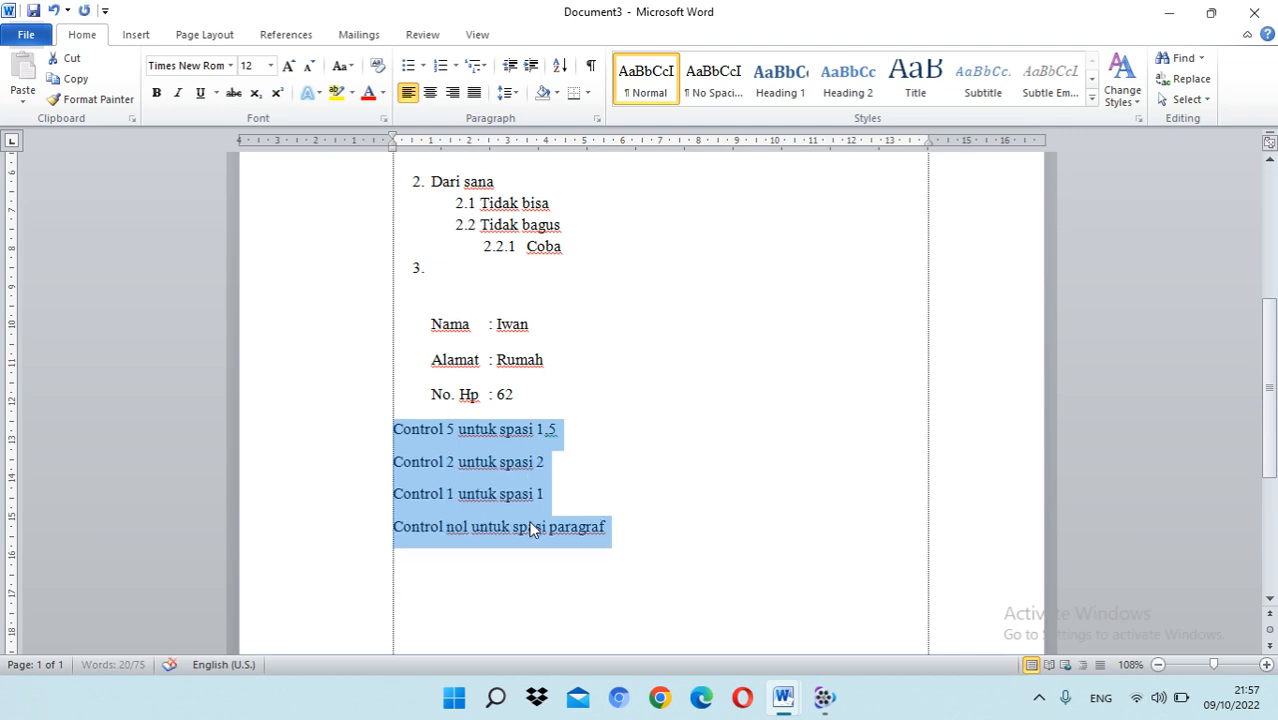
Step: Apply the No Spacing style to the four "Control" lines
click(622, 477)
click(442, 442)
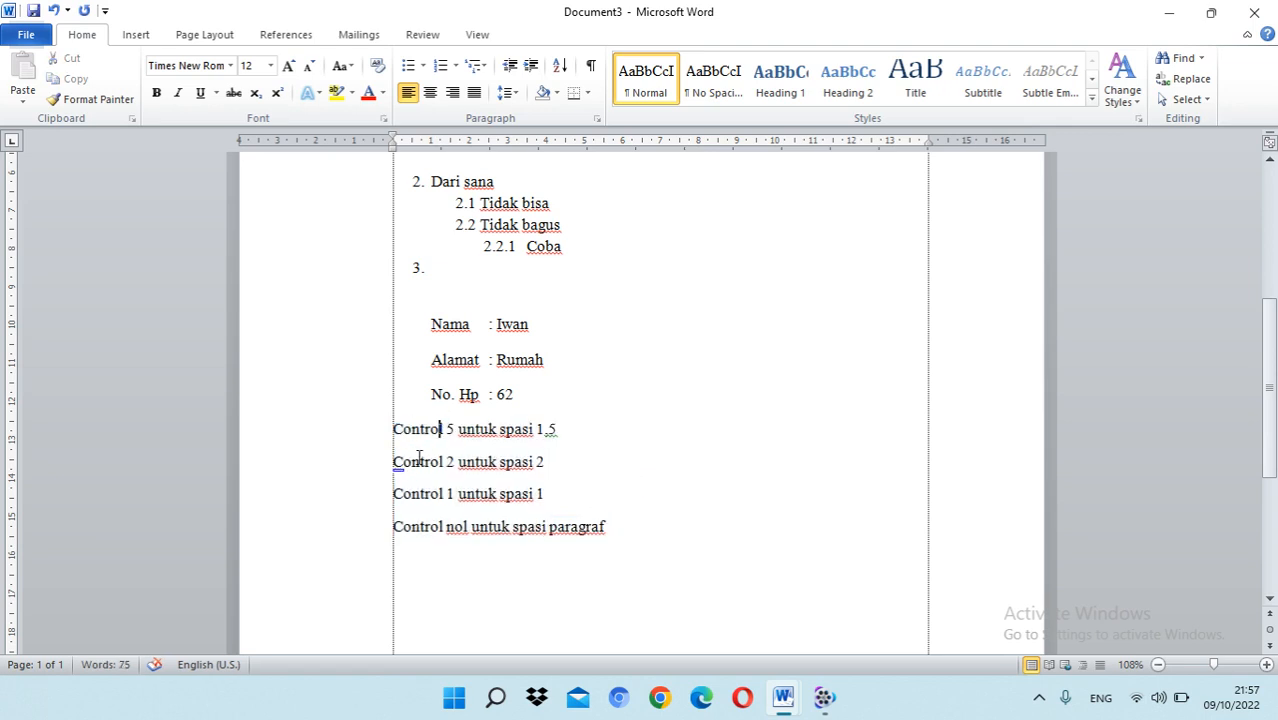
click(397, 436)
click(397, 455)
drag(614, 535, 391, 431)
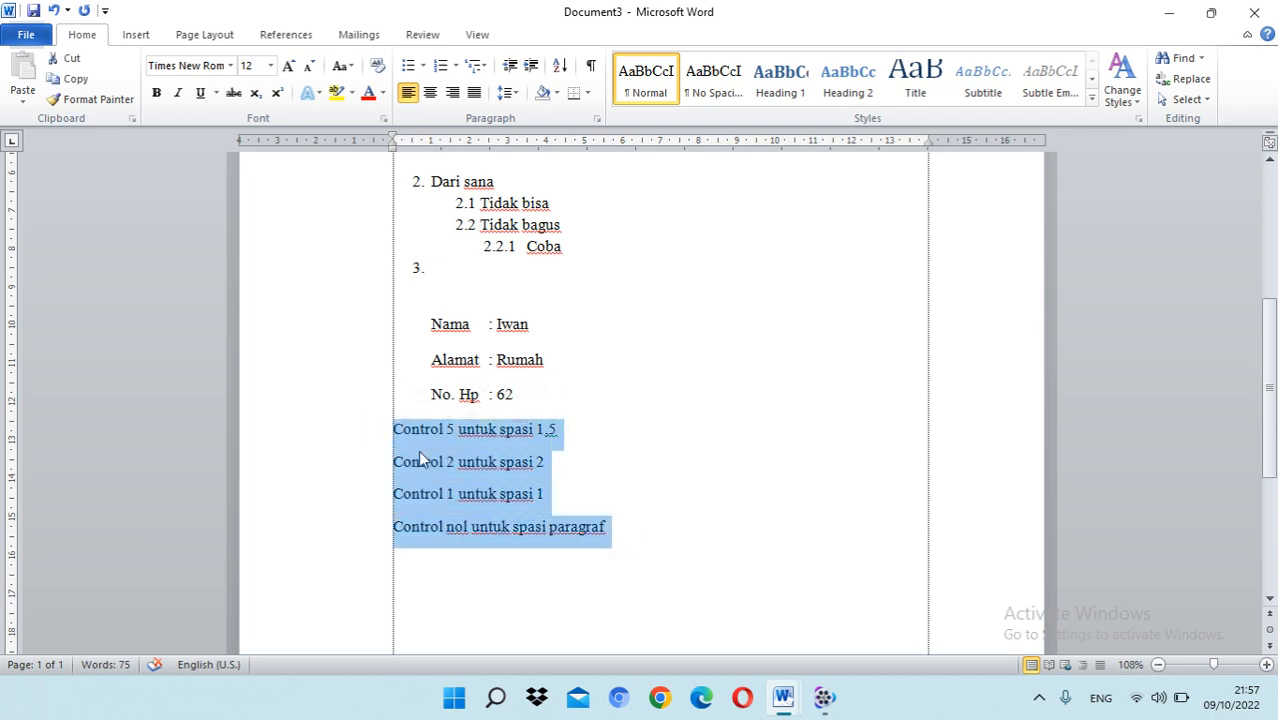
click(399, 452)
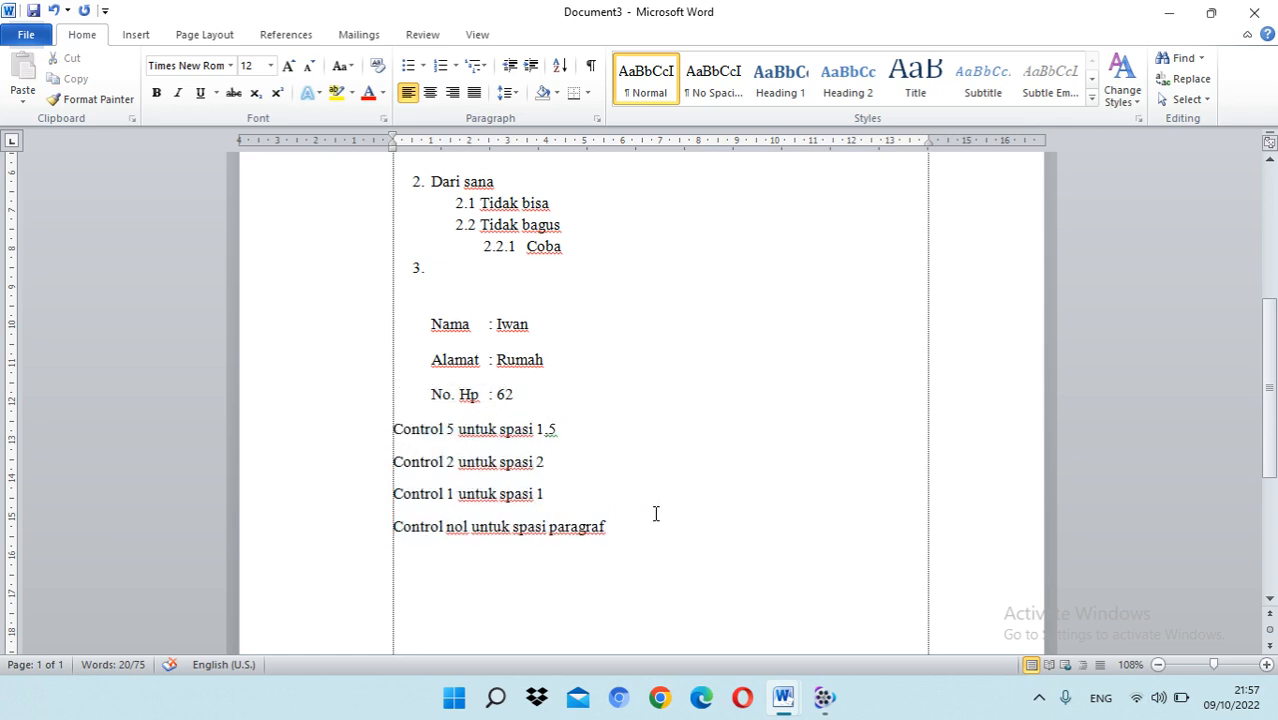
drag(656, 516, 391, 424)
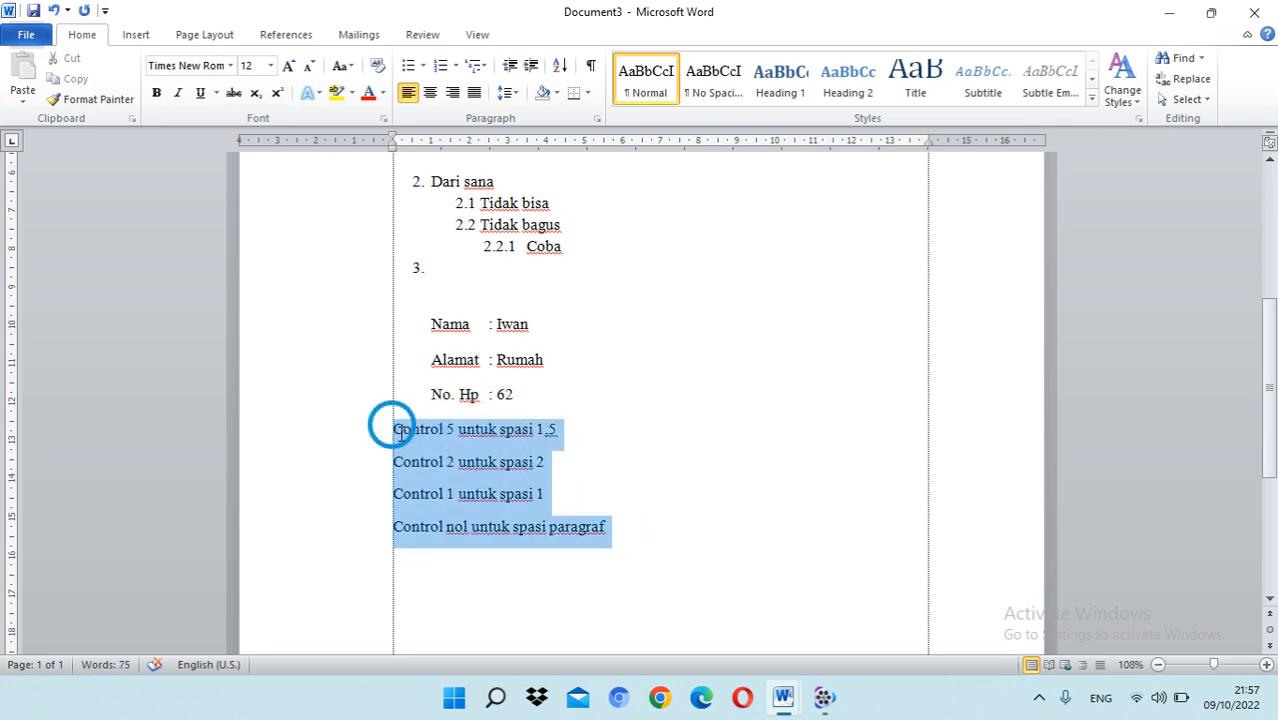
click(1091, 100)
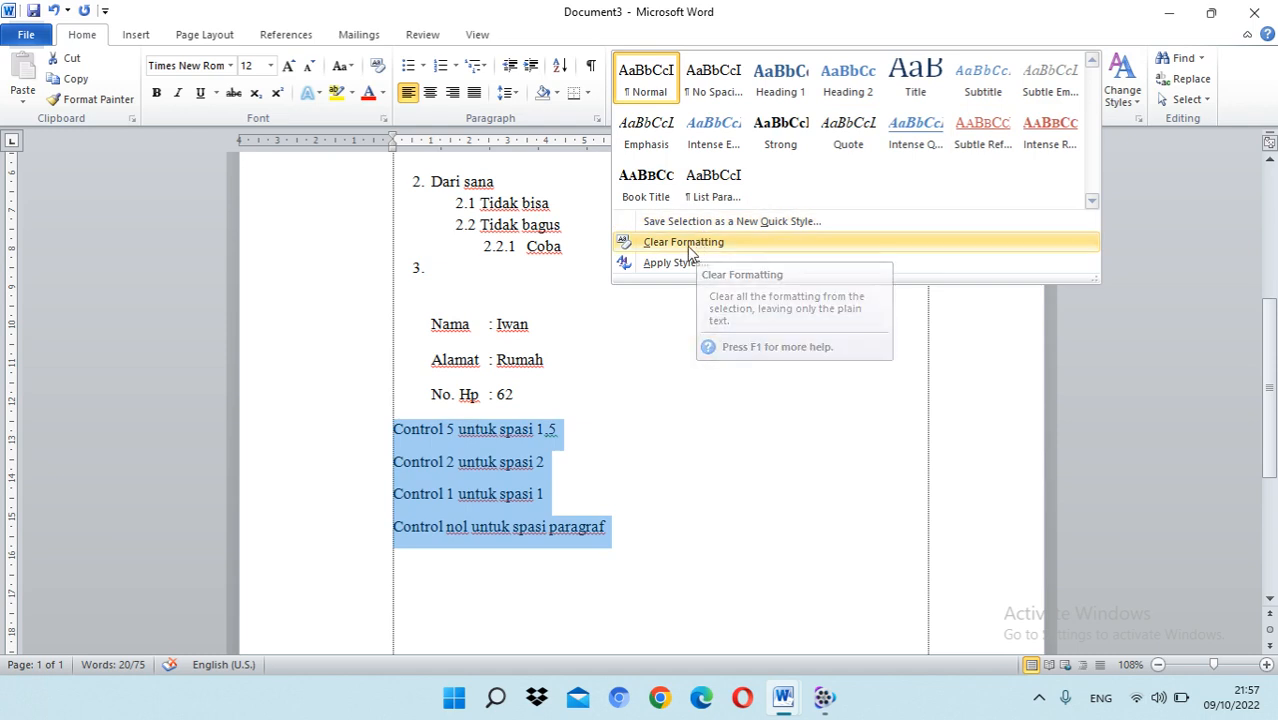
click(715, 90)
Step: Try 1.5 line spacing on the four "Control" lines and set them to double spacing
click(599, 450)
drag(617, 490, 399, 434)
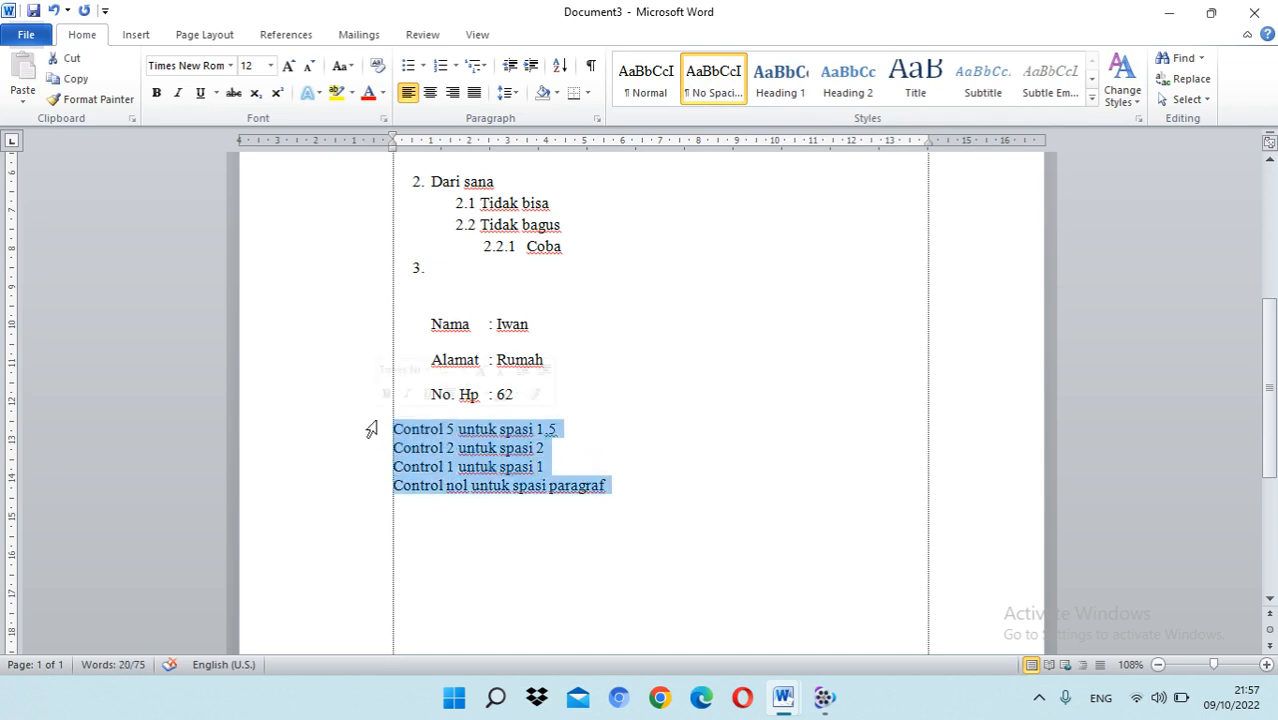
click(412, 433)
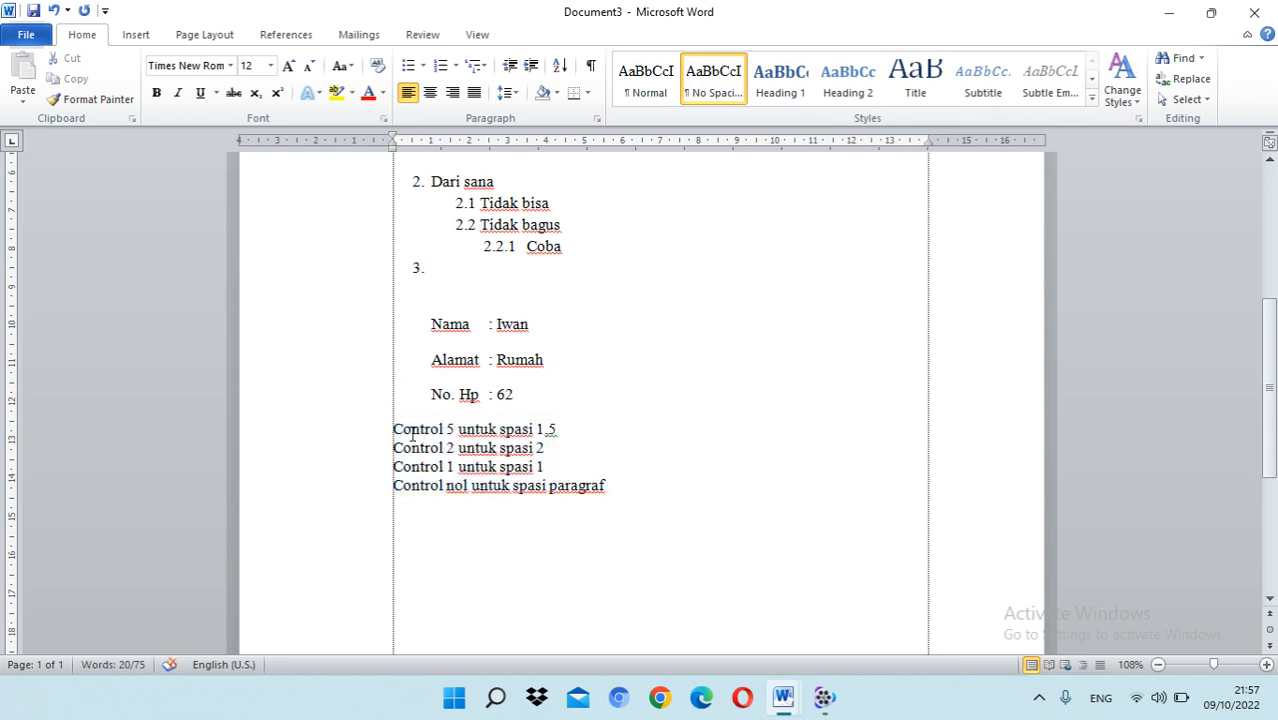
drag(397, 428, 631, 507)
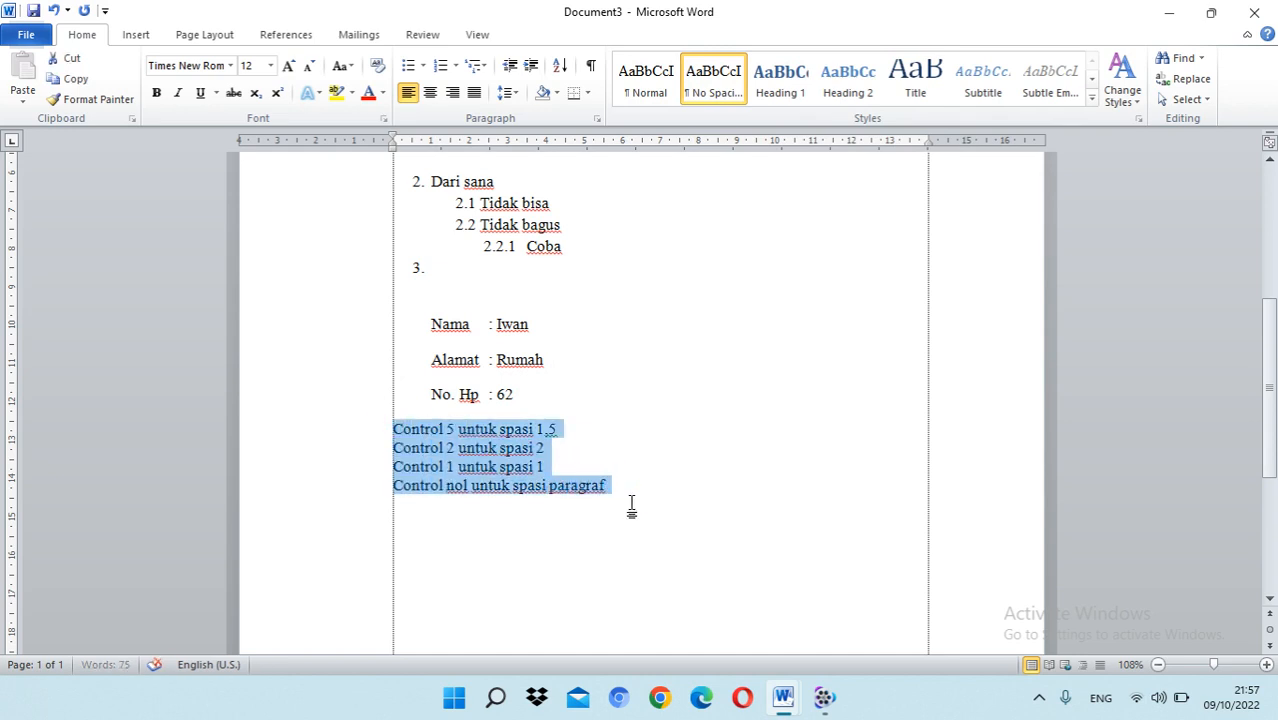
key(ctrl+5)
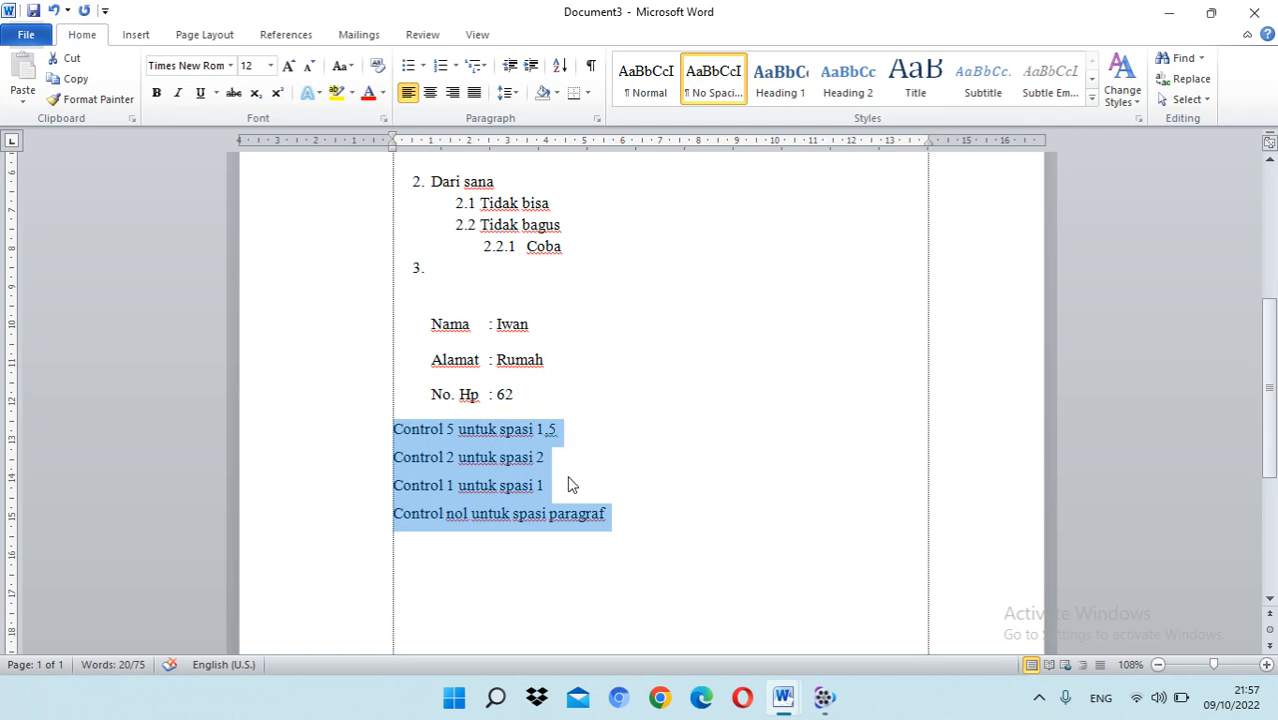
key(ctrl+2)
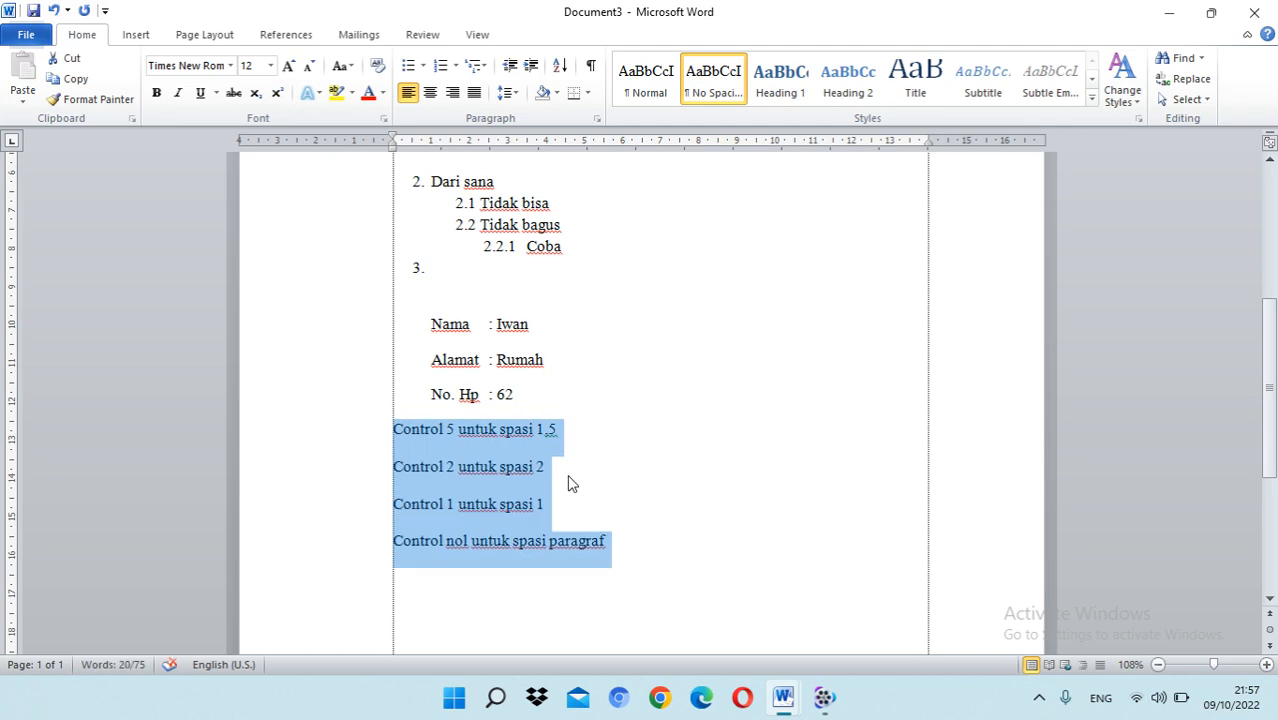
click(605, 483)
drag(610, 537, 382, 437)
click(690, 449)
Step: Look over the numbered lists, the tab-aligned details and the line spacing notes in the document
scroll(641, 429, up, 1)
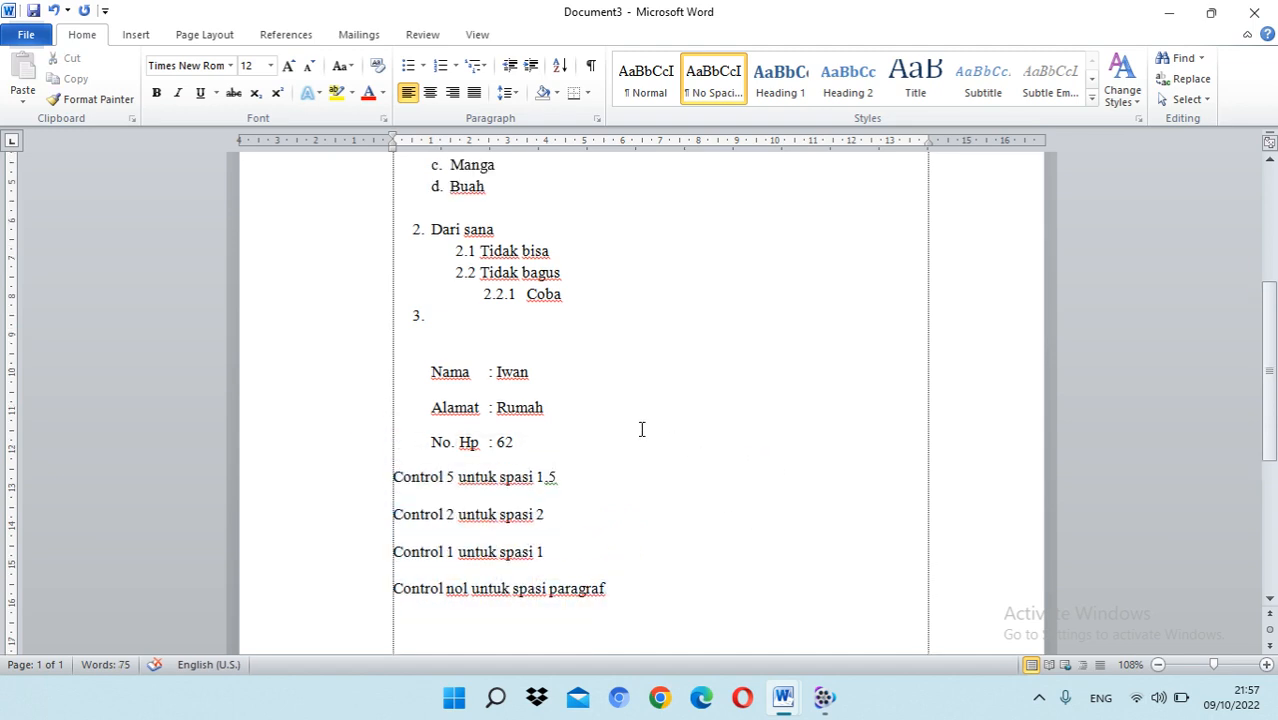
click(487, 375)
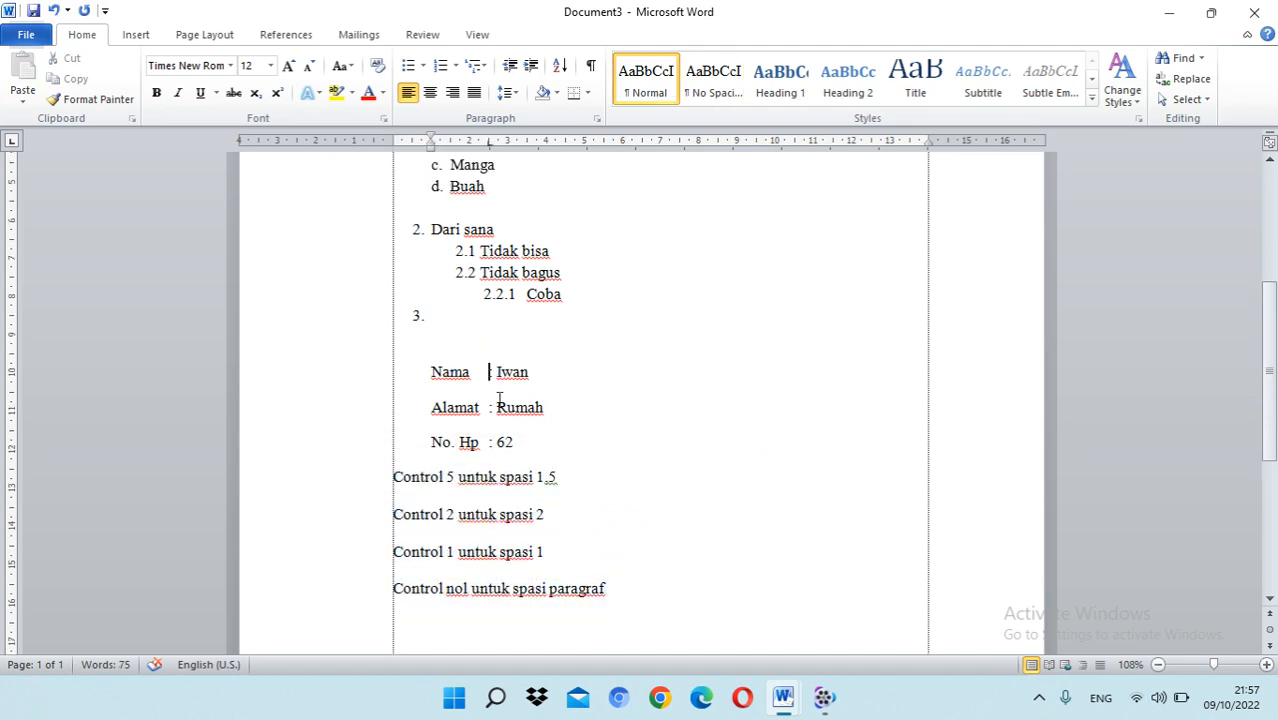
scroll(509, 433, down, 5)
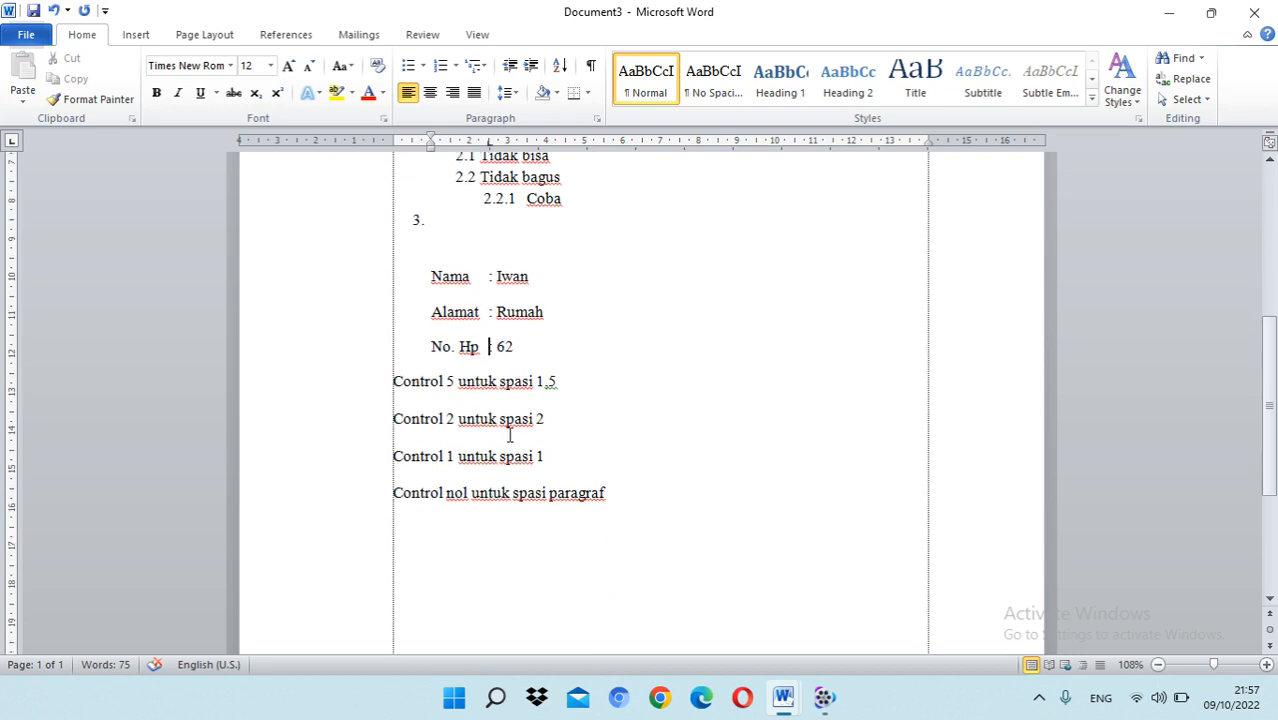
scroll(509, 433, up, 7)
scroll(509, 433, up, 5)
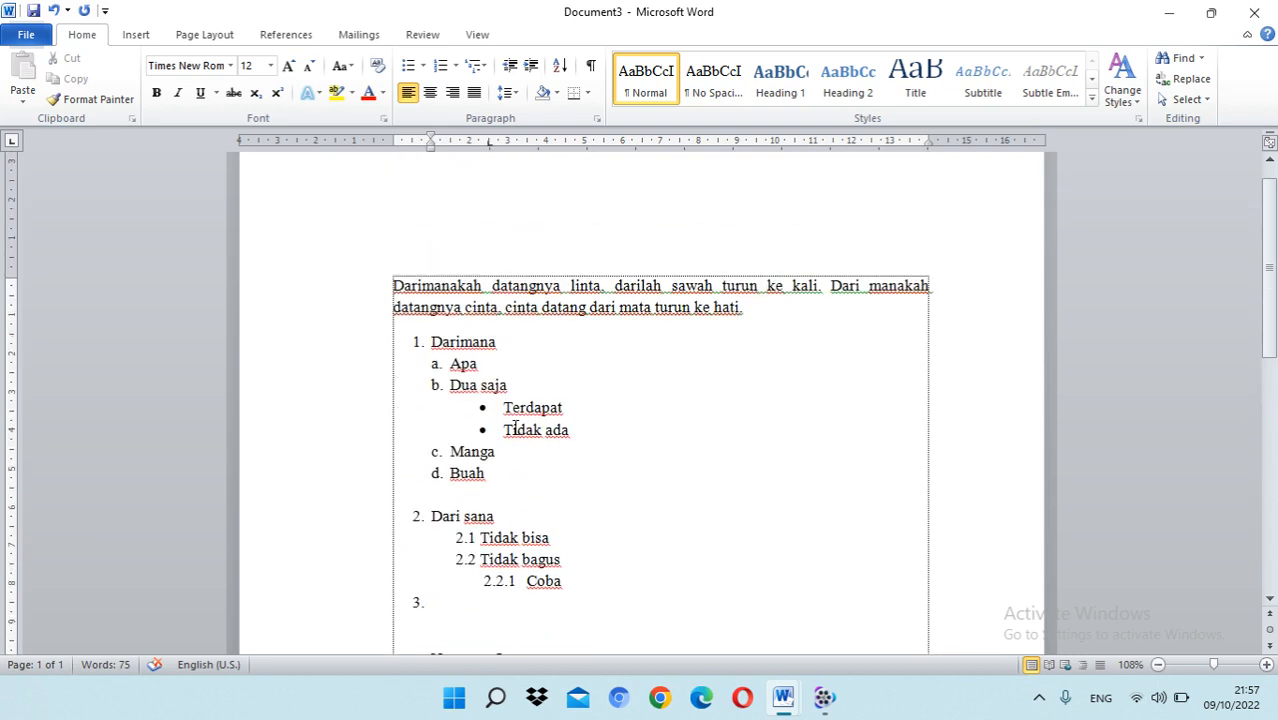
scroll(513, 422, down, 4)
scroll(515, 424, down, 4)
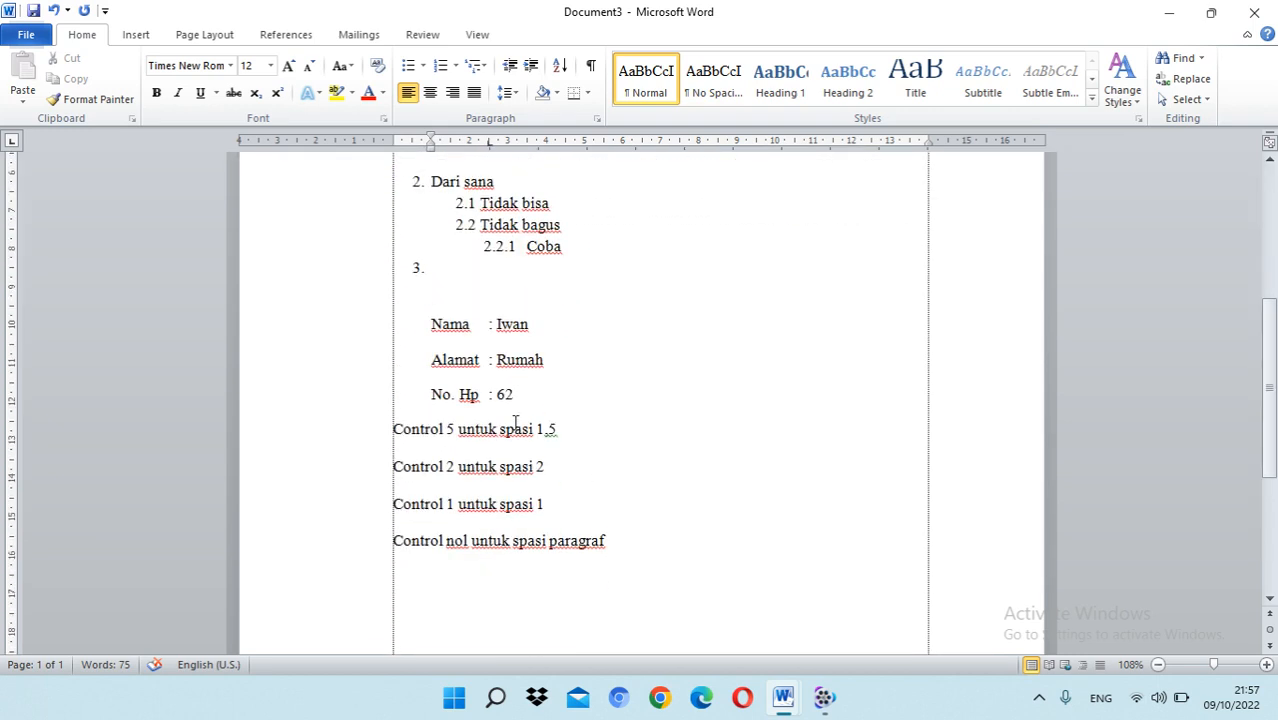
click(563, 447)
Step: Copy the opening "Darimanakah datangnya linta" paragraph and paste it as a separate paragraph directly below the original
scroll(567, 443, up, 8)
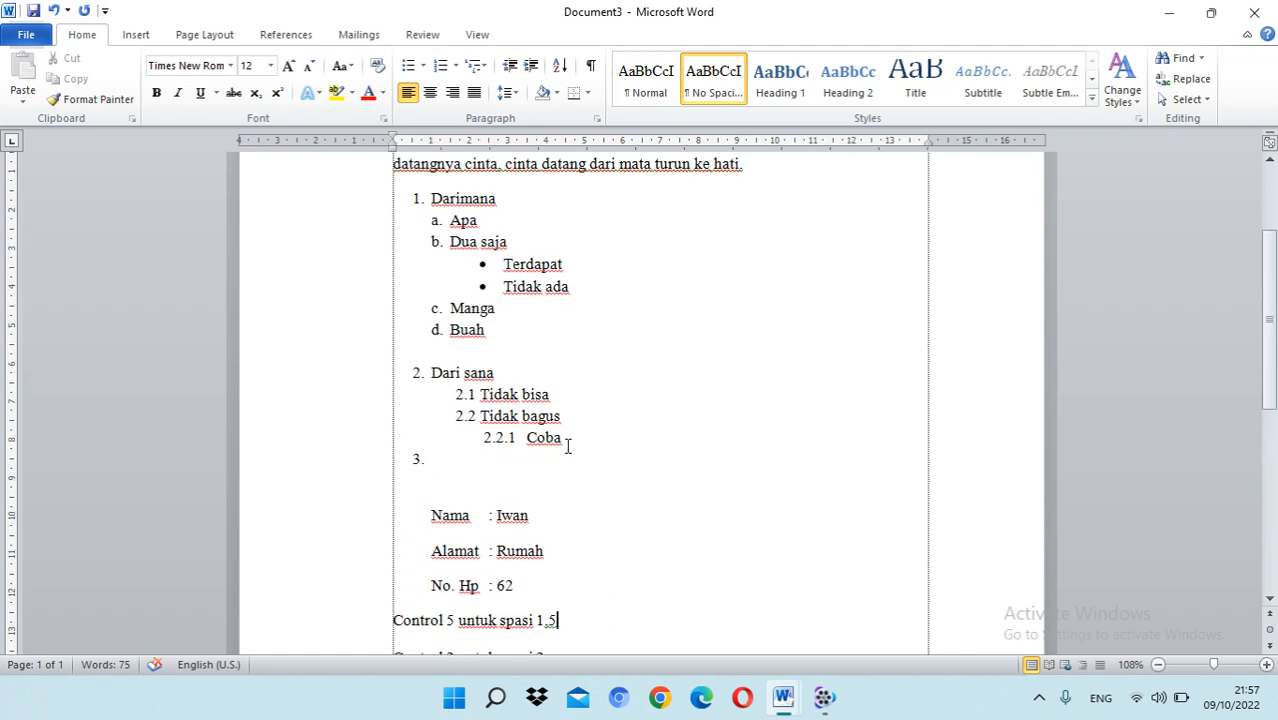
click(757, 353)
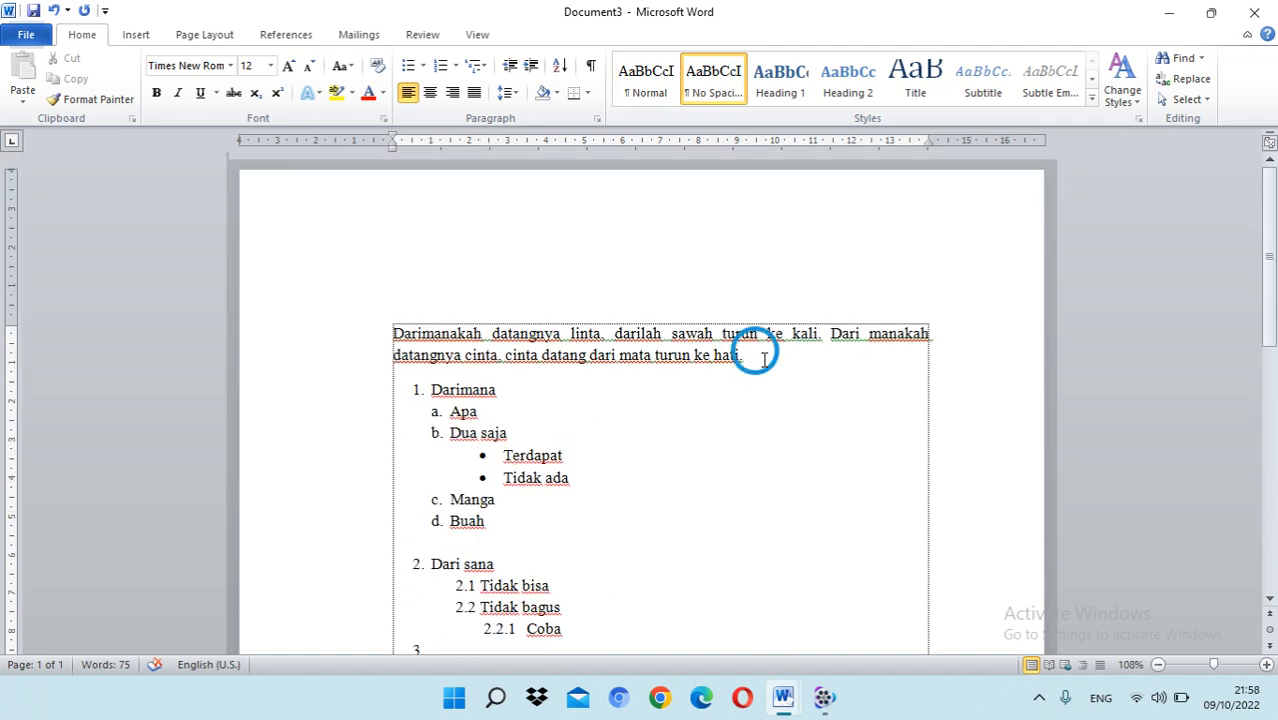
key(Return)
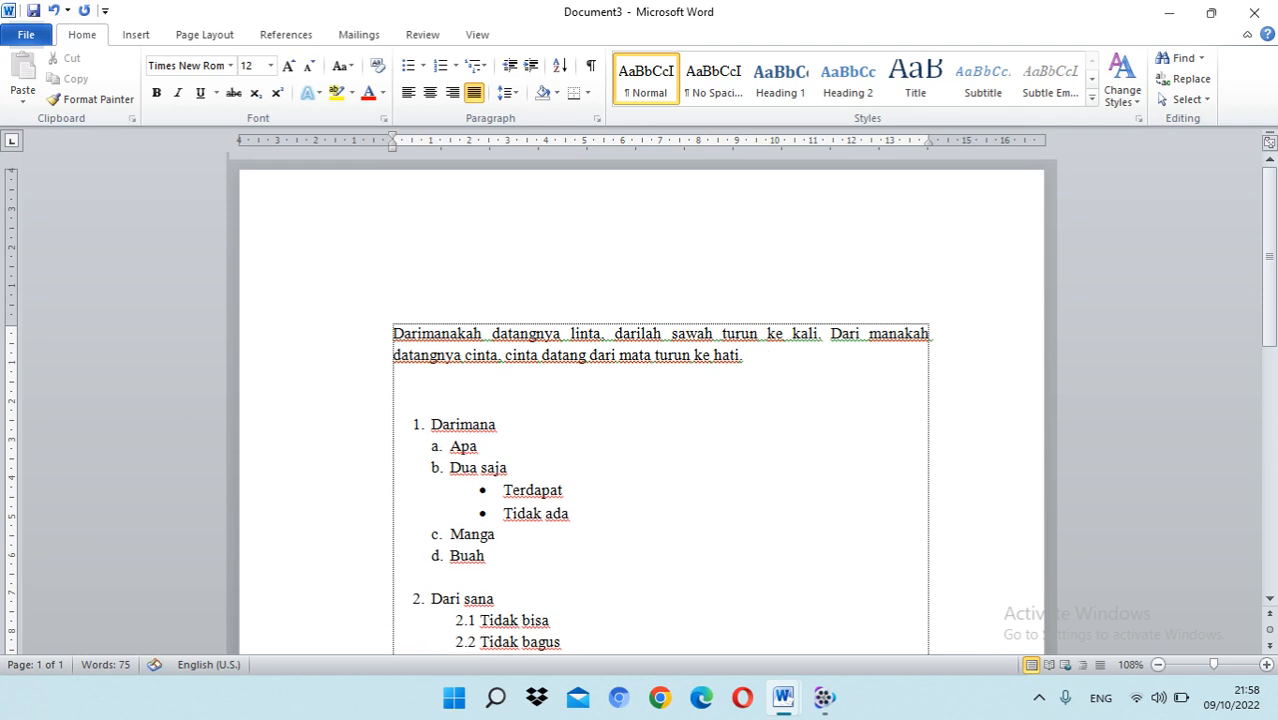
drag(769, 358, 426, 330)
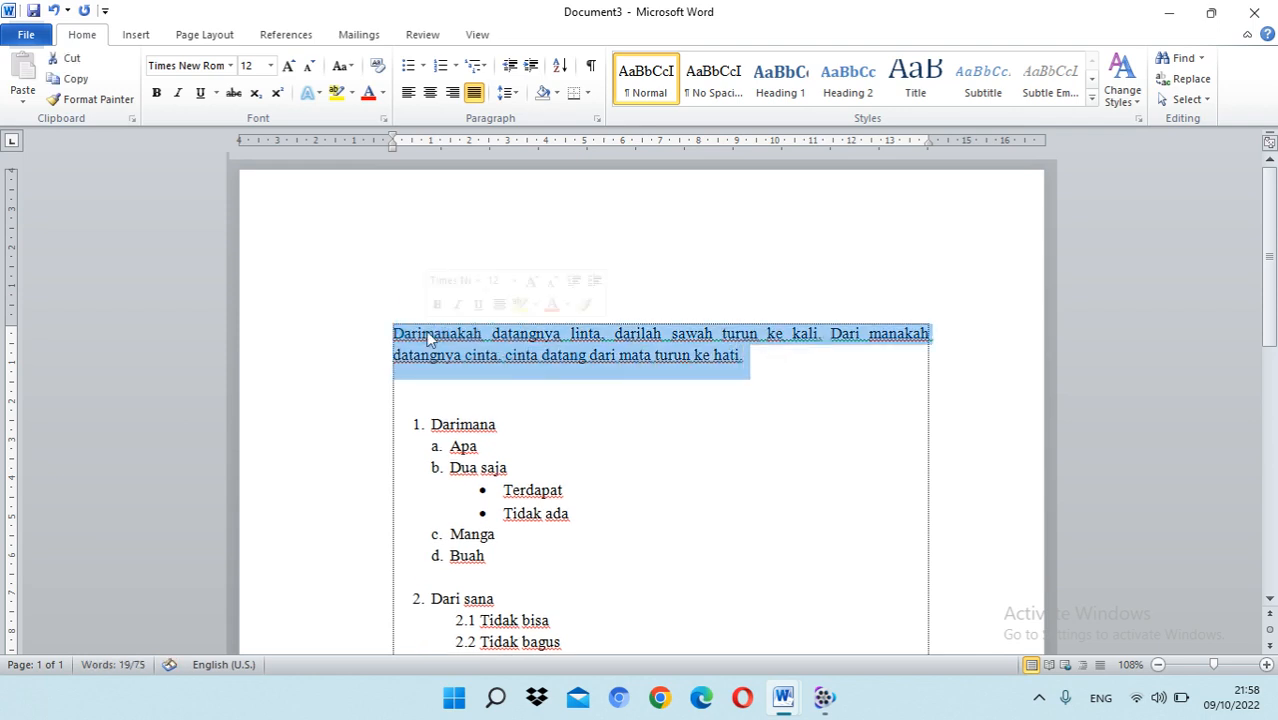
key(ctrl+c)
click(414, 400)
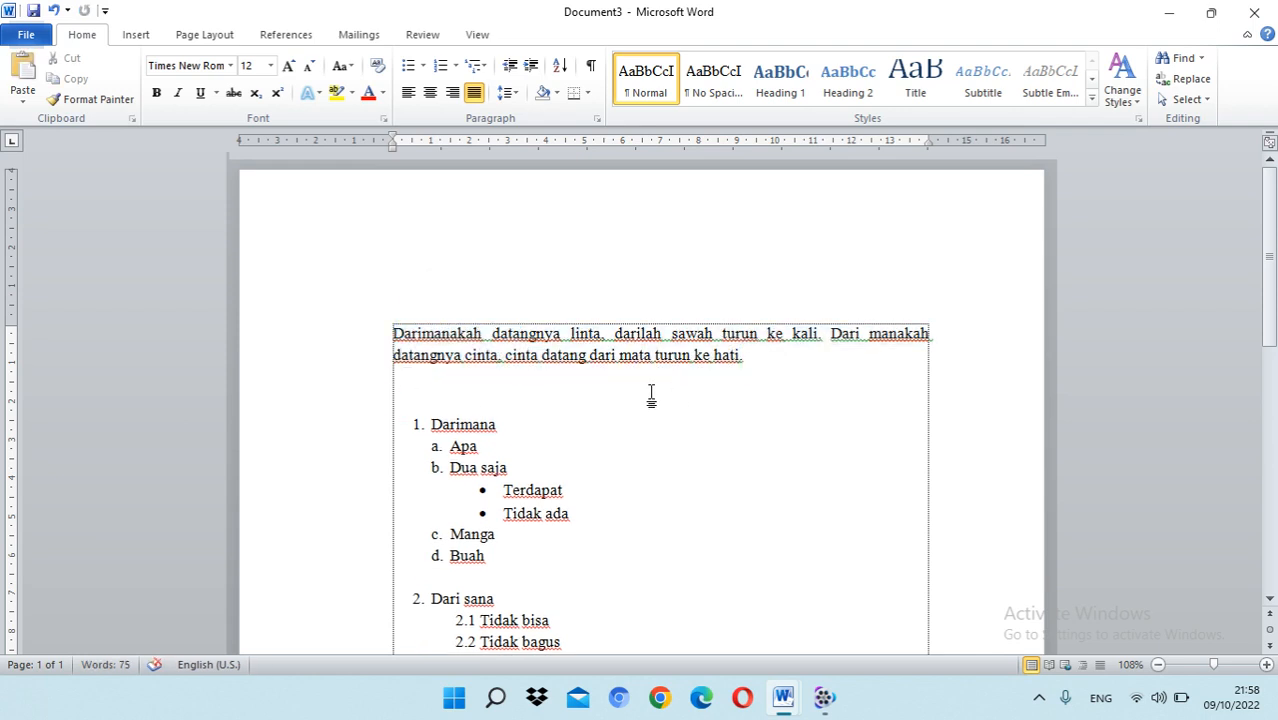
key(ctrl+v)
click(393, 389)
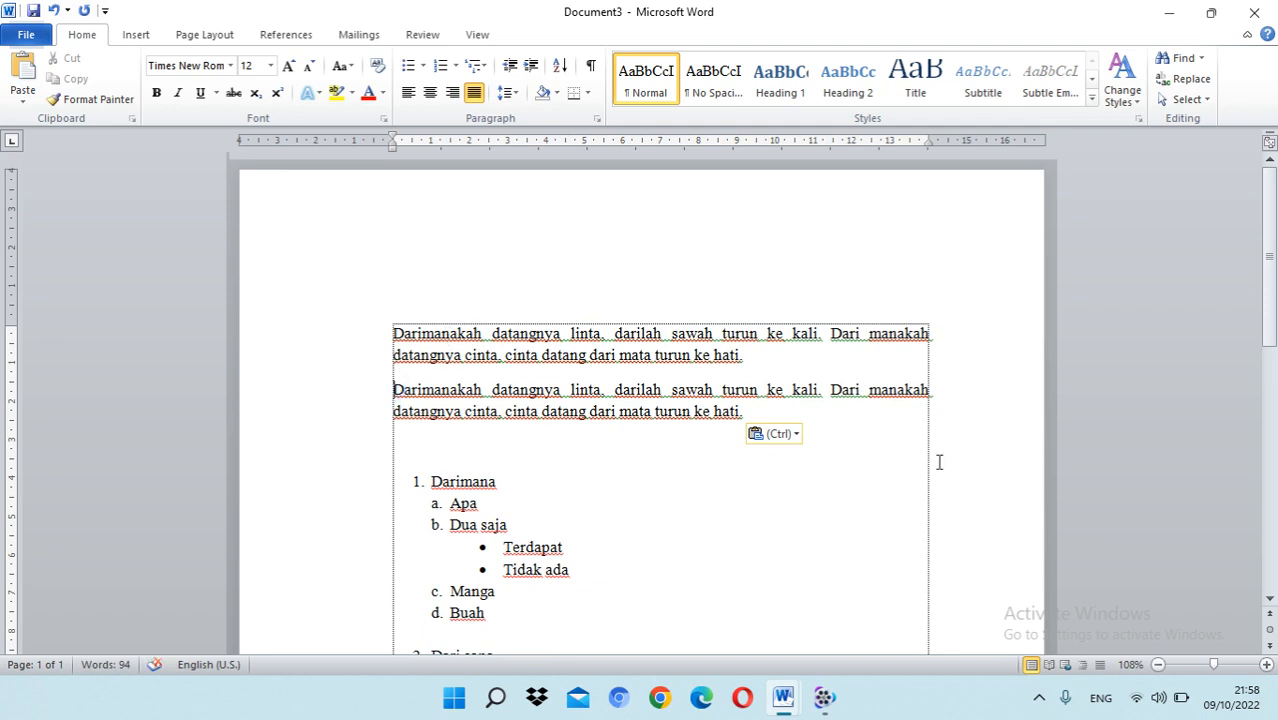
key(BackSpace)
key(Return)
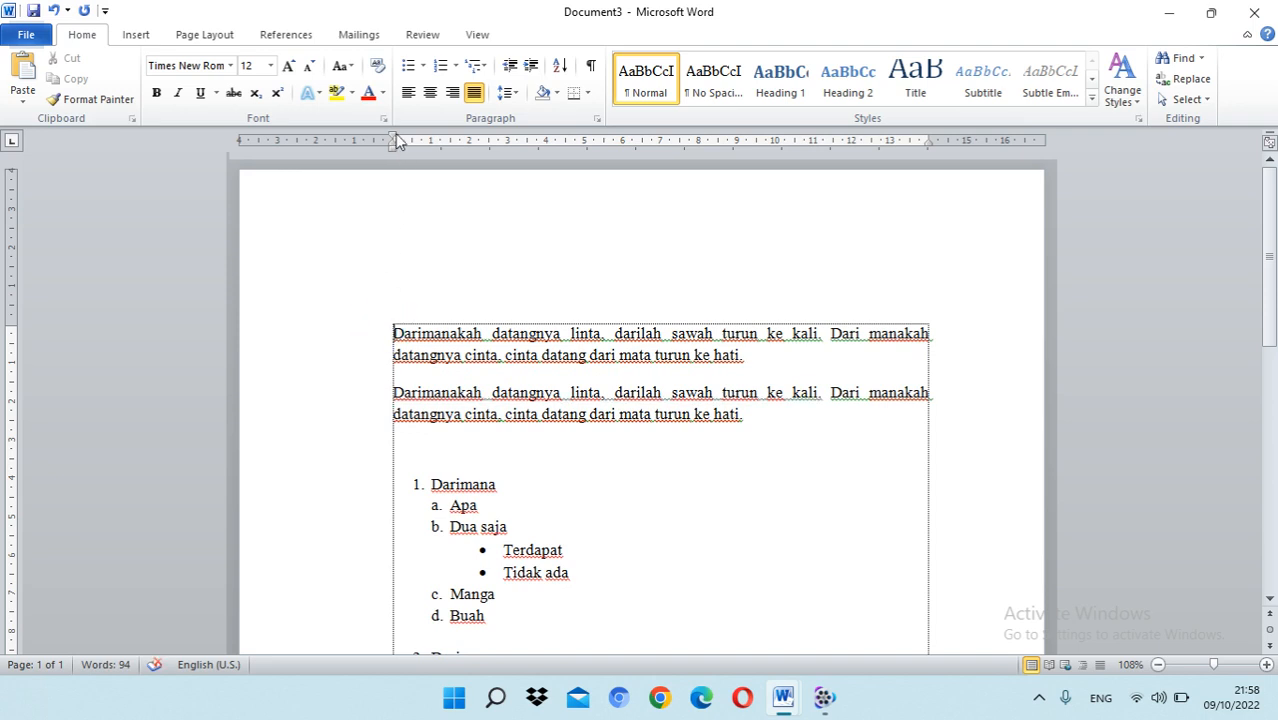
Step: Give both "Darimanakah" paragraphs a first-line indent of 1 cm
drag(395, 138, 431, 141)
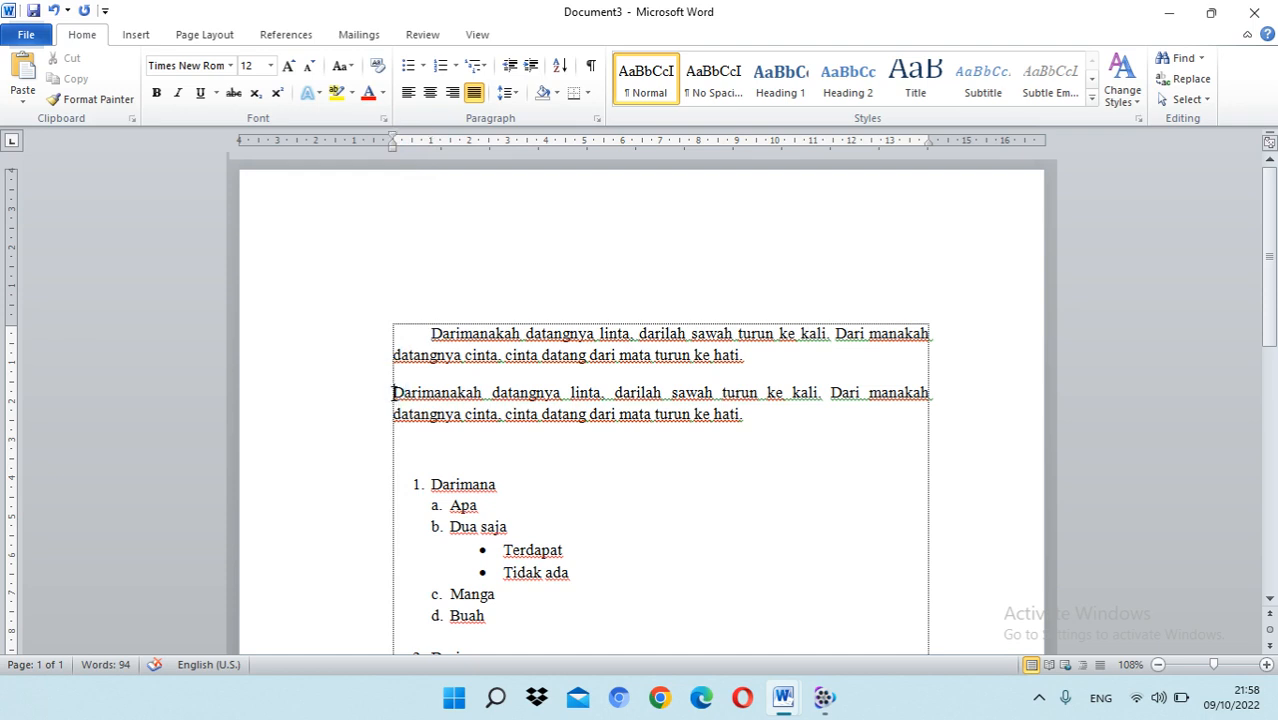
key(Tab)
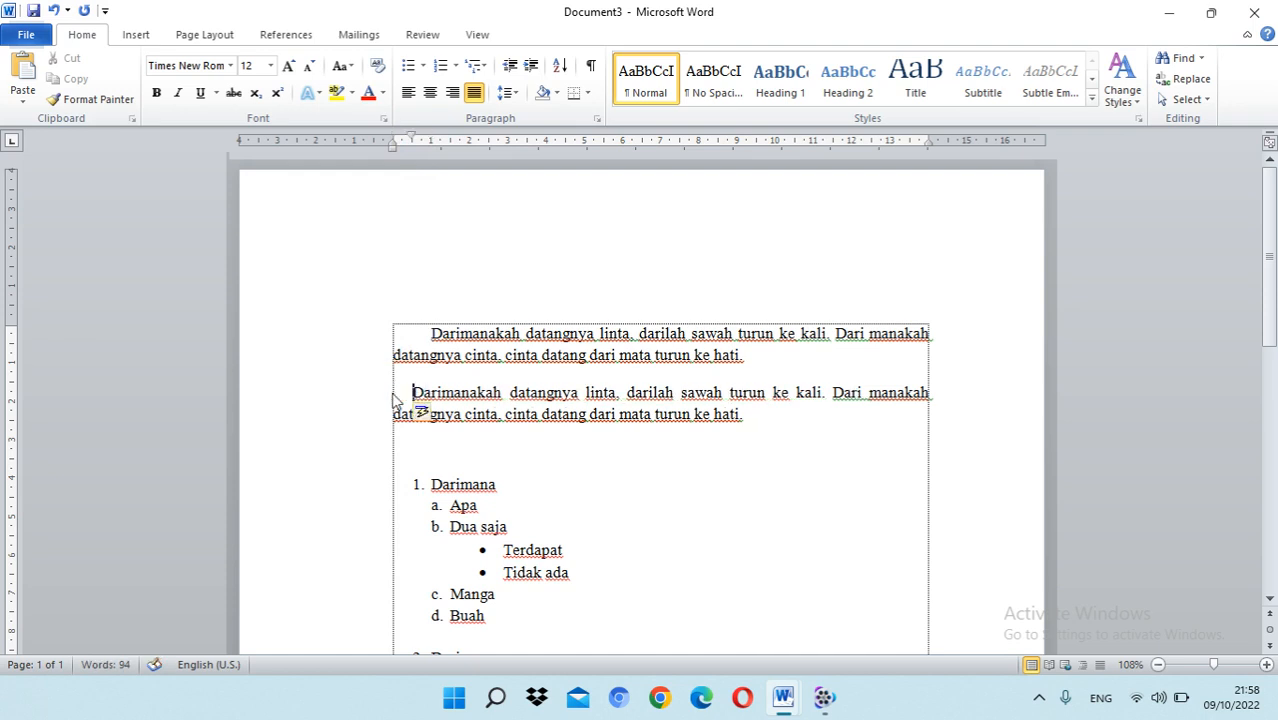
drag(415, 141, 430, 137)
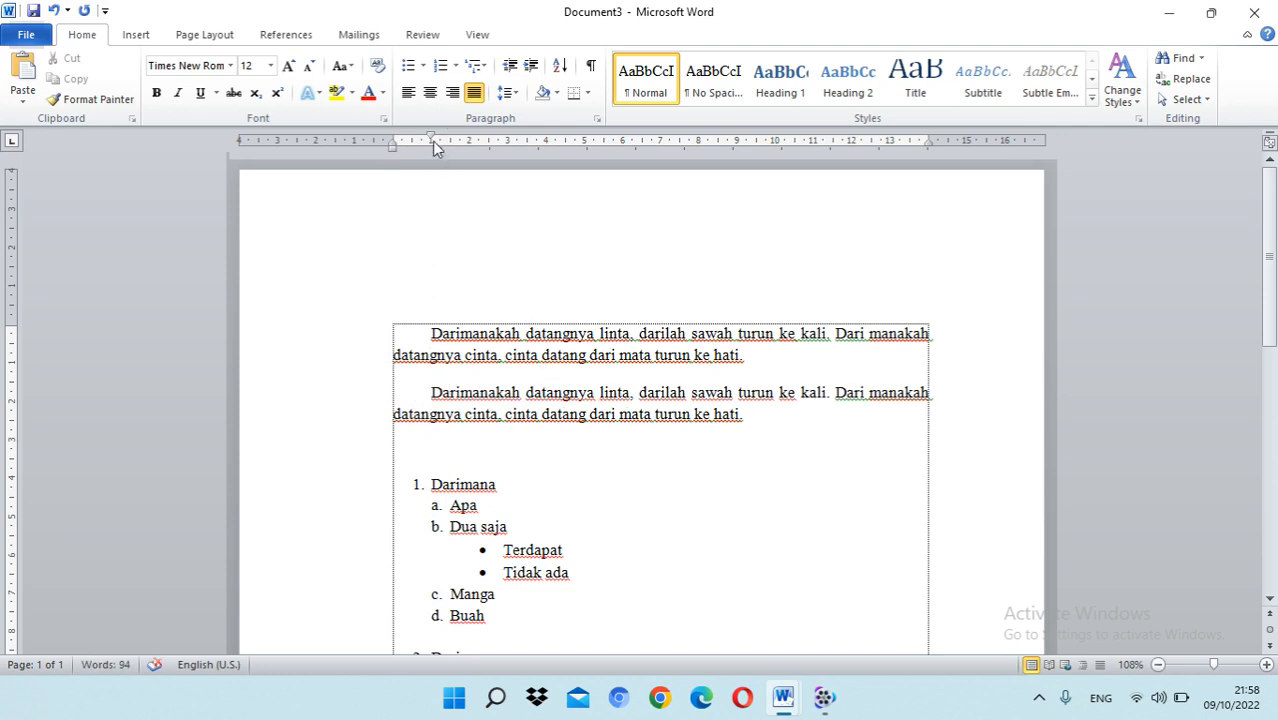
click(764, 410)
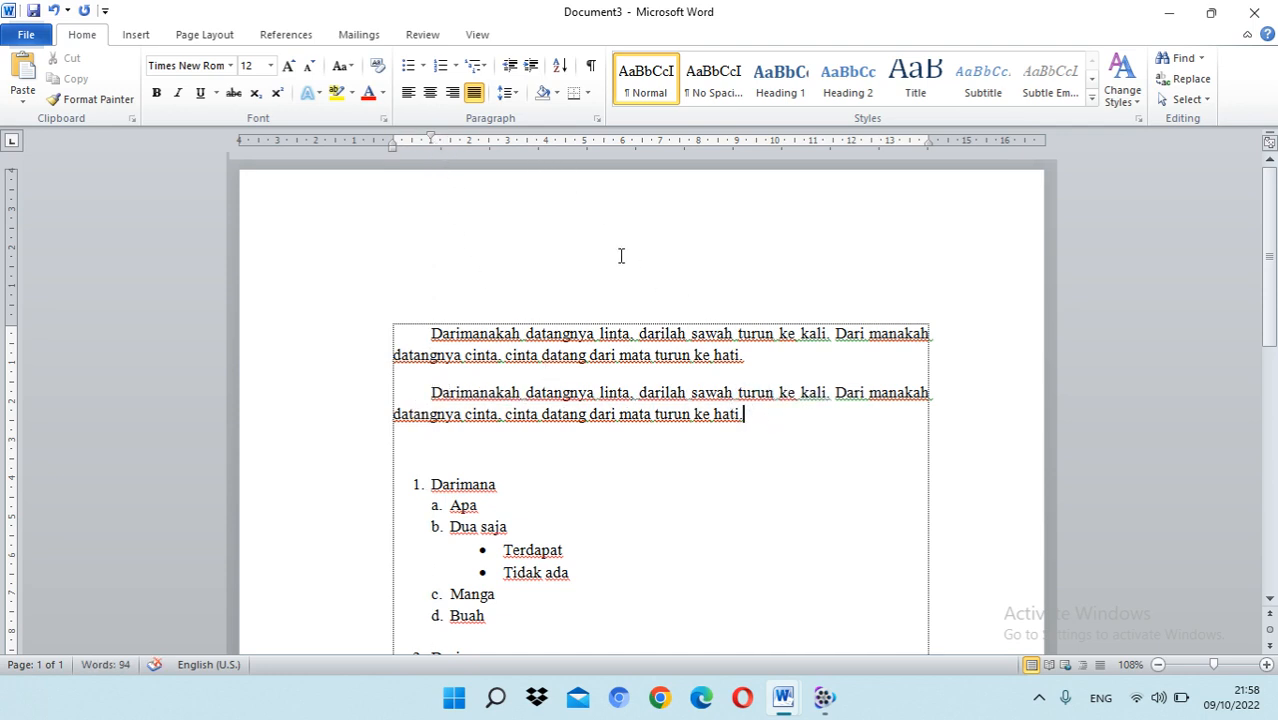
scroll(677, 304, down, 3)
scroll(677, 304, up, 3)
click(432, 396)
scroll(627, 334, down, 12)
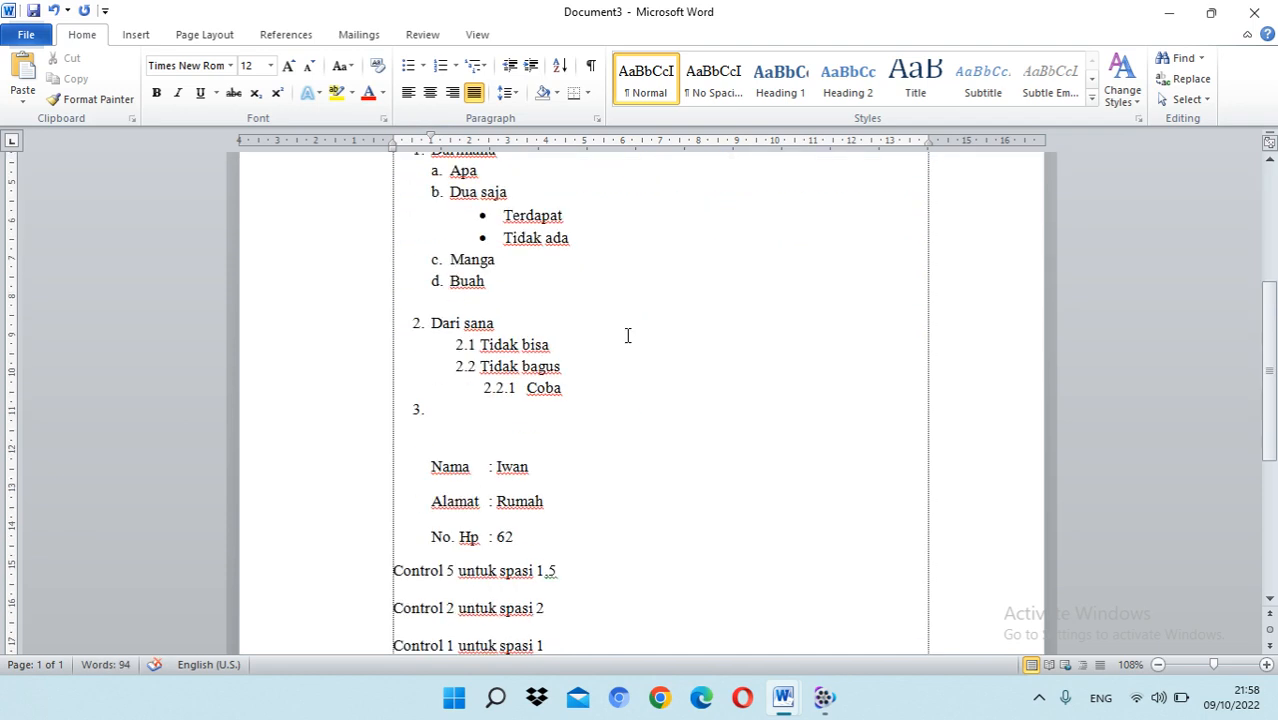
scroll(627, 334, up, 12)
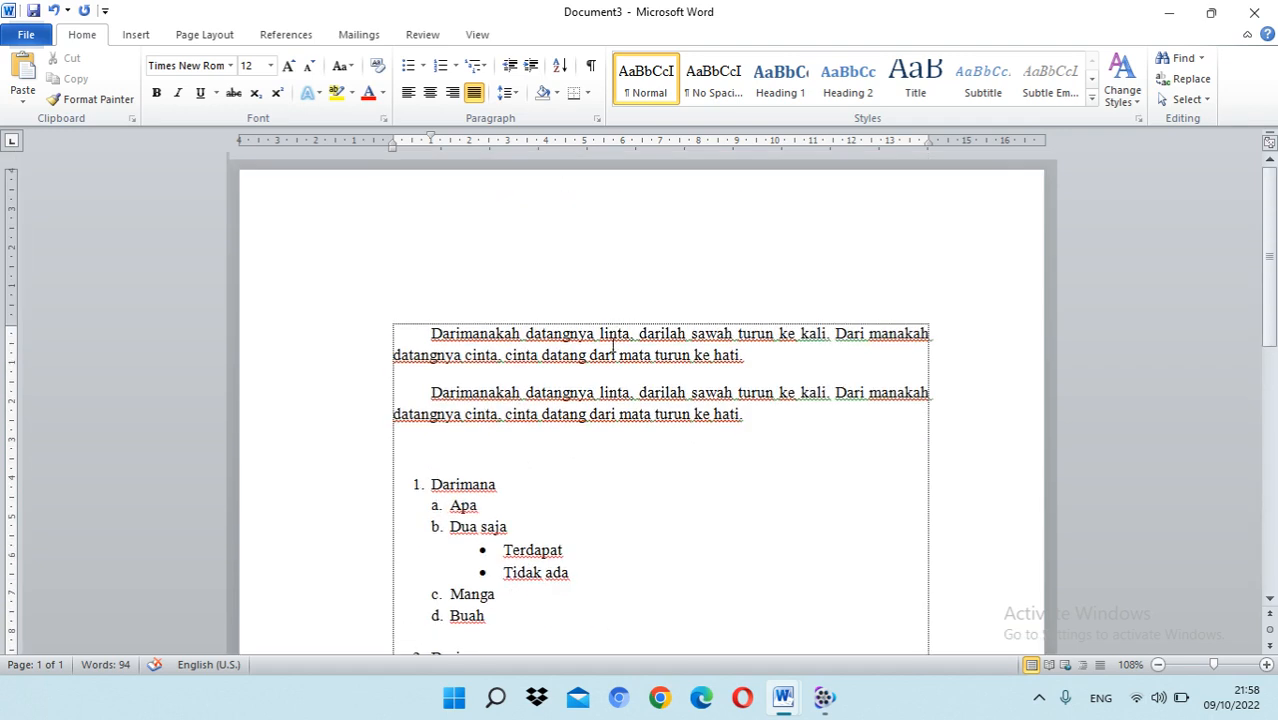
Step: Try the DO NOT COPY 1 watermark on the page and remove it again
click(603, 350)
click(478, 36)
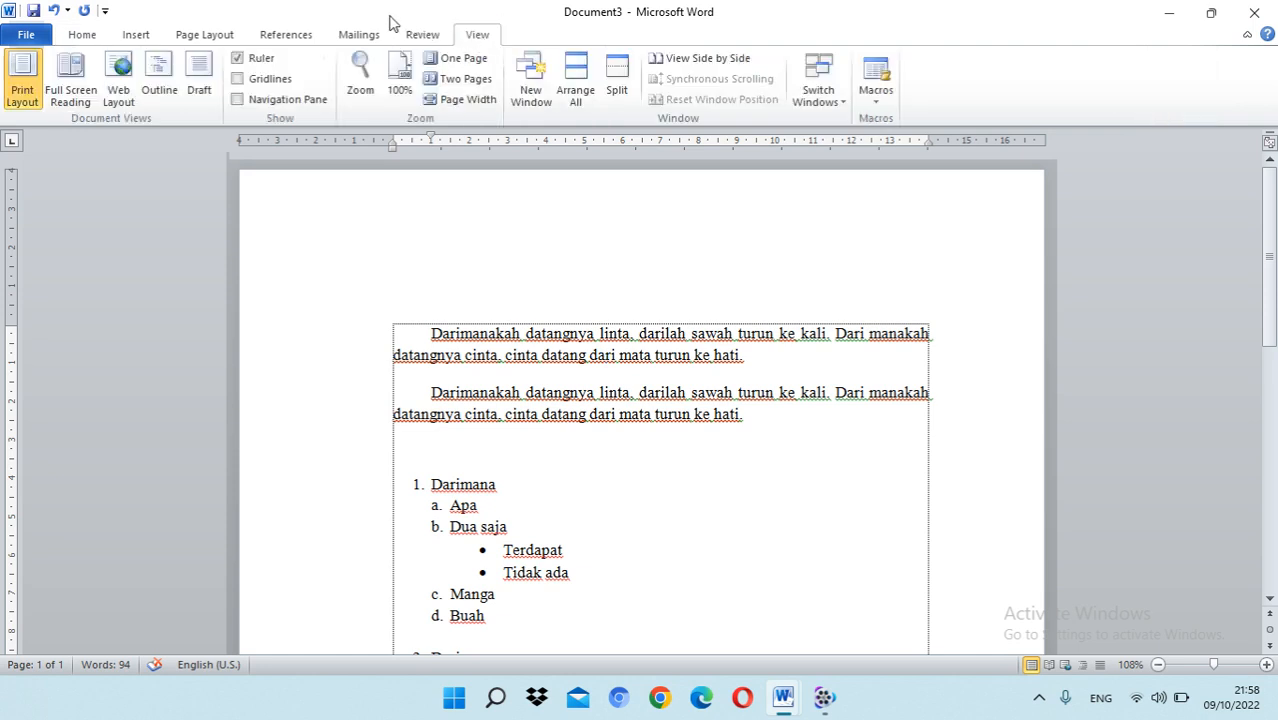
click(298, 35)
click(218, 35)
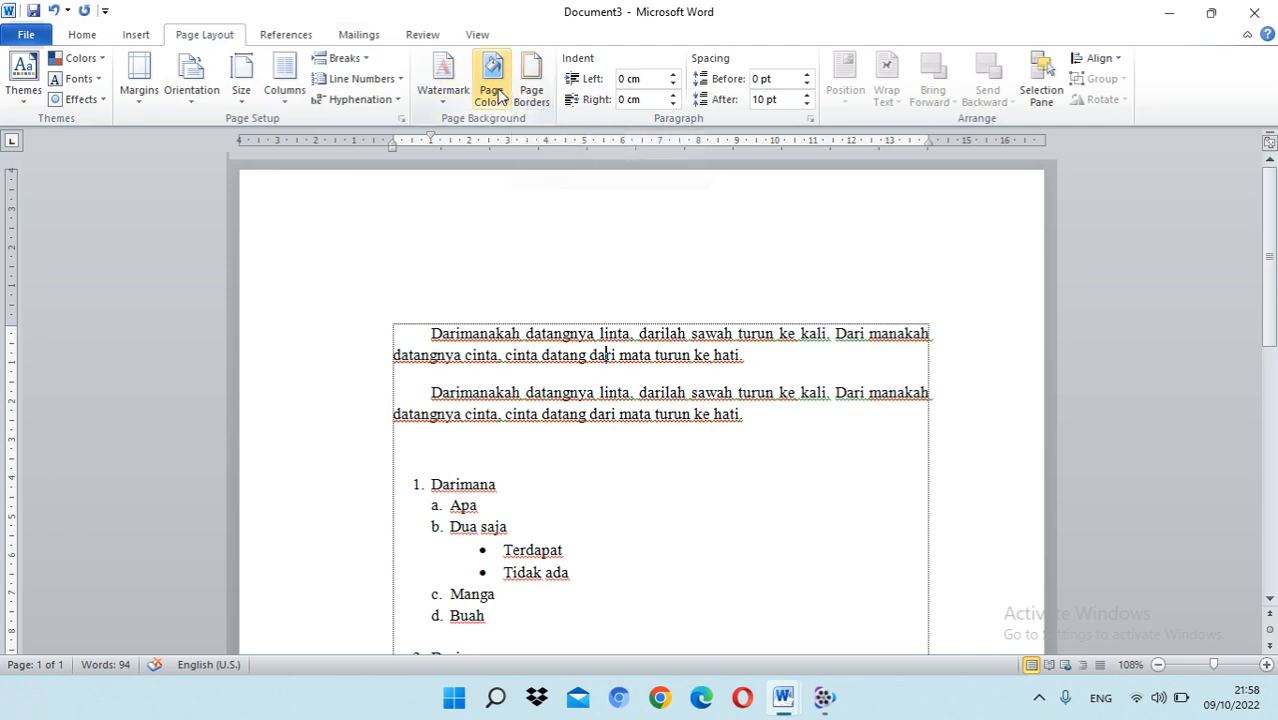
click(450, 89)
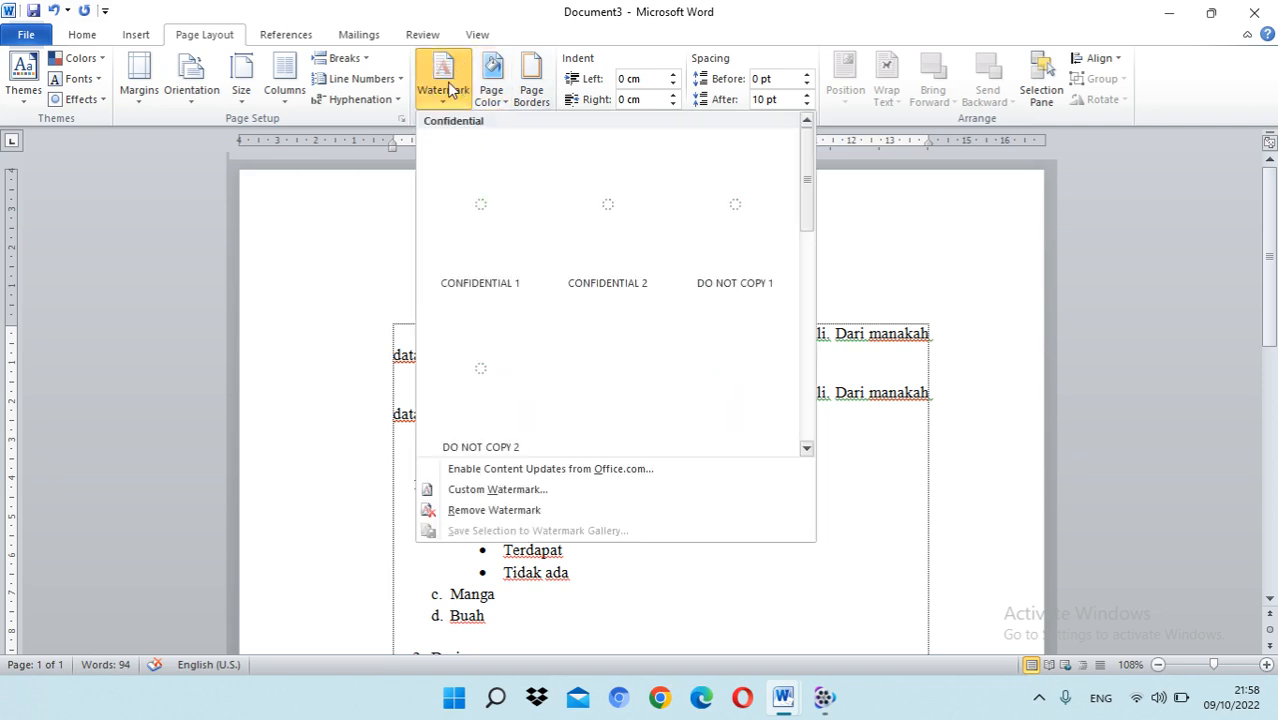
click(722, 206)
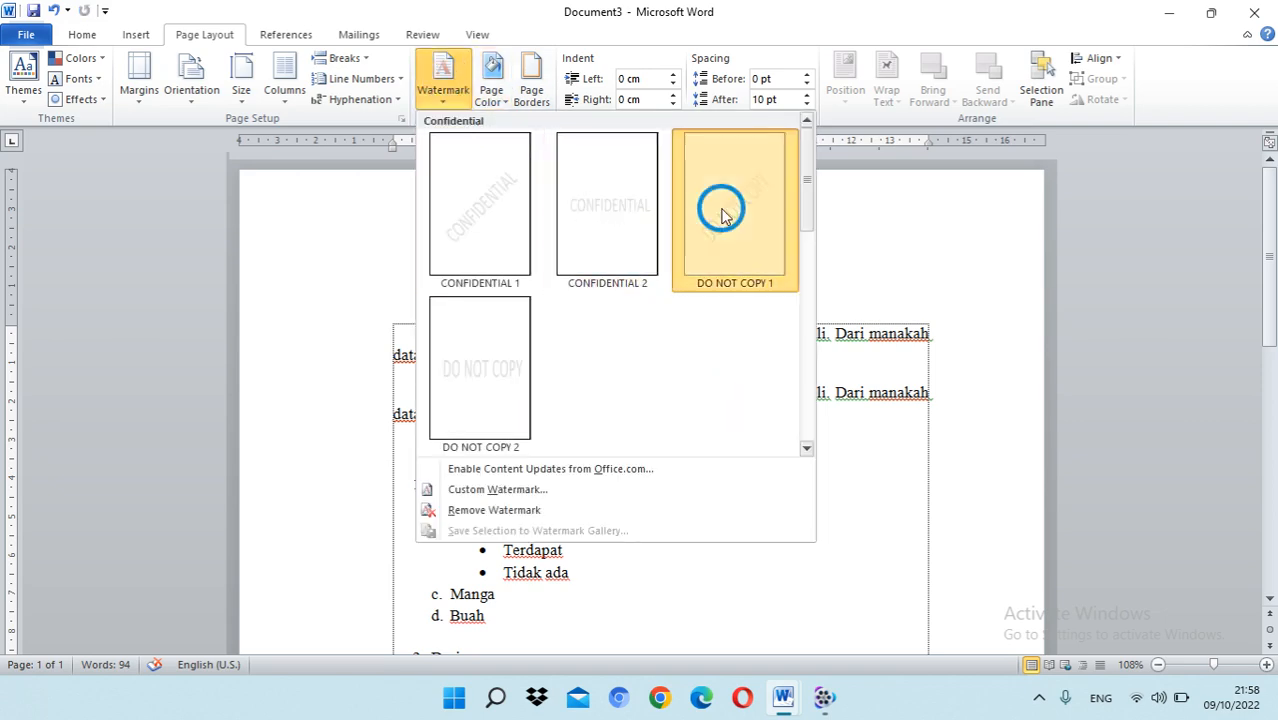
scroll(673, 409, down, 5)
scroll(673, 409, down, 5)
scroll(673, 409, up, 9)
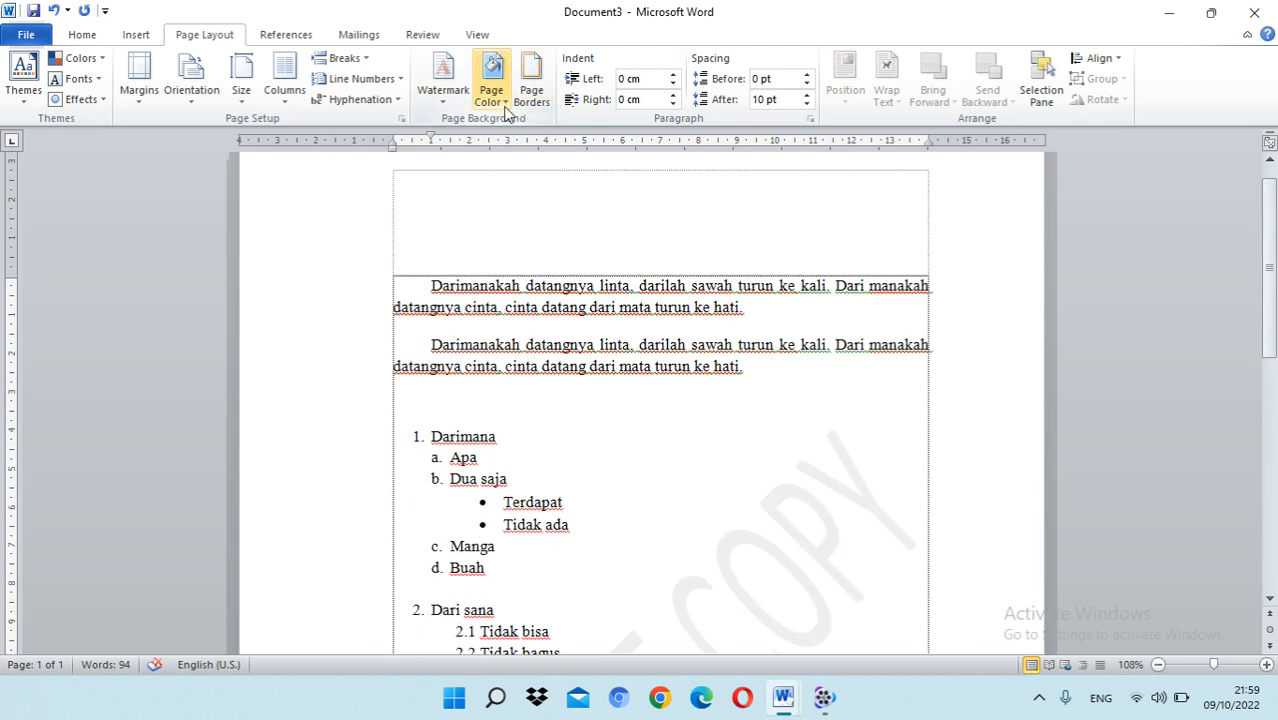
click(446, 95)
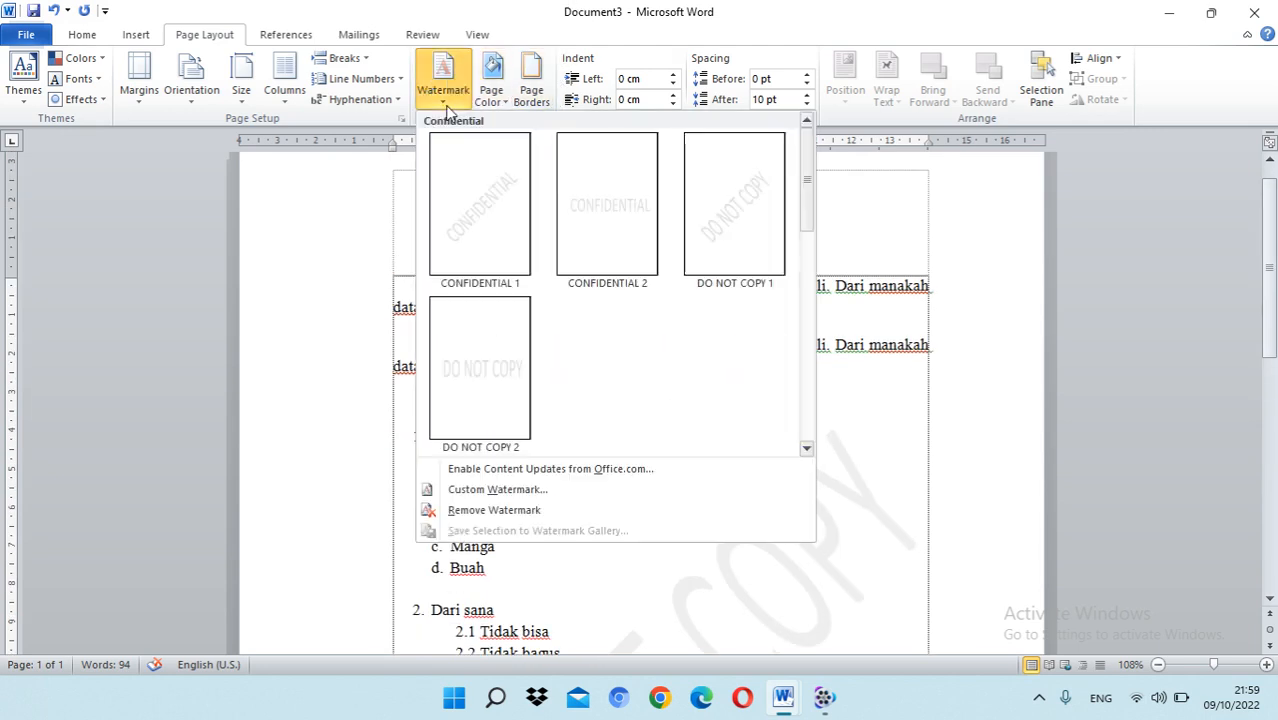
click(500, 512)
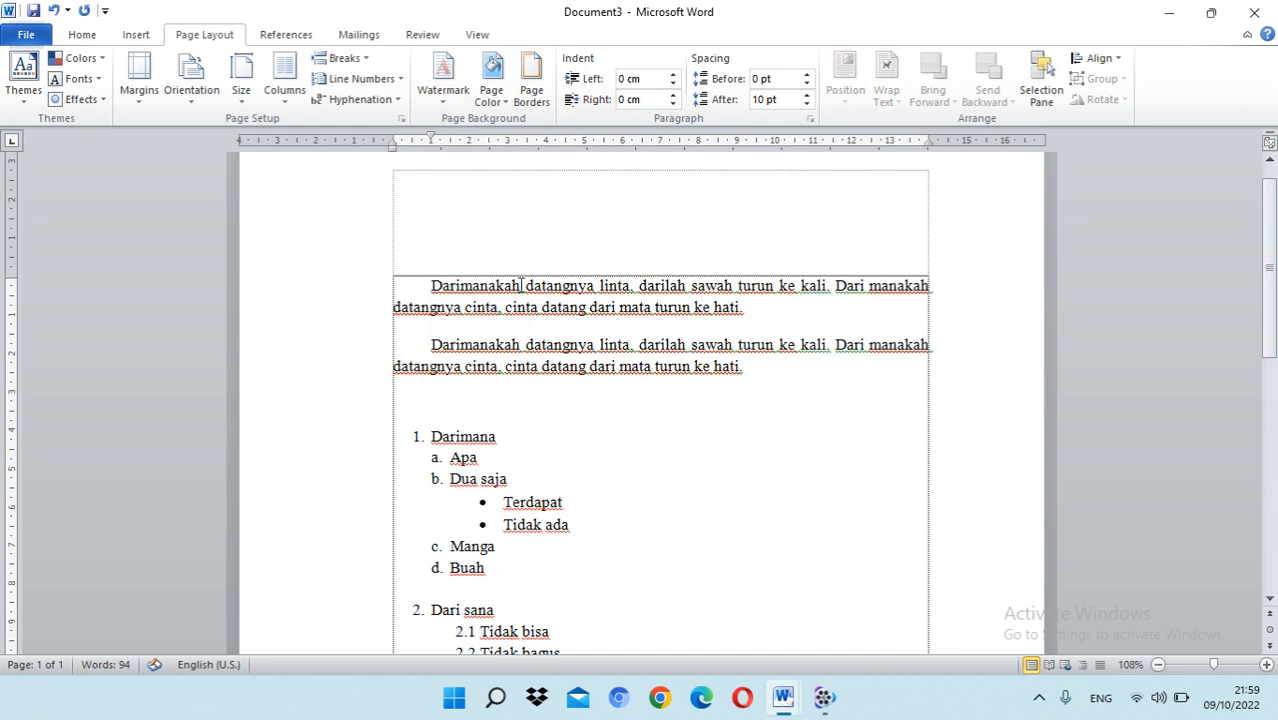
Step: Apply a Box page border with a solid ½ pt line to the whole document
click(531, 88)
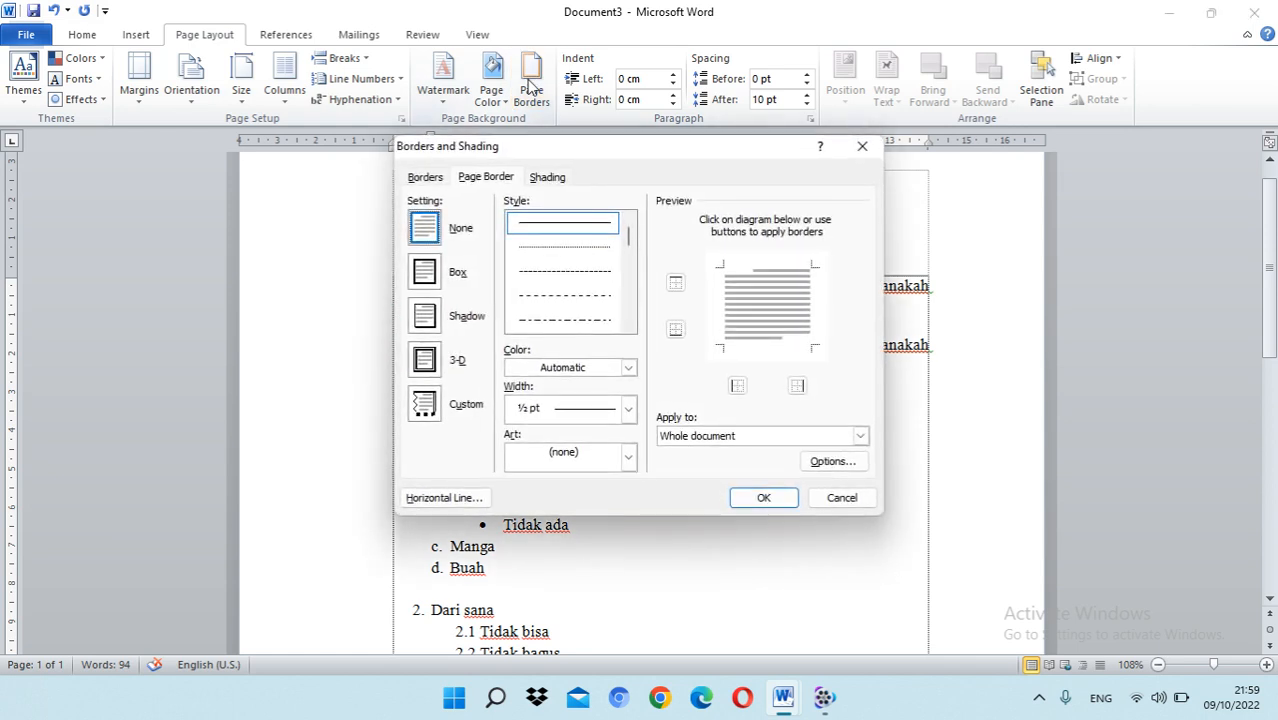
click(425, 272)
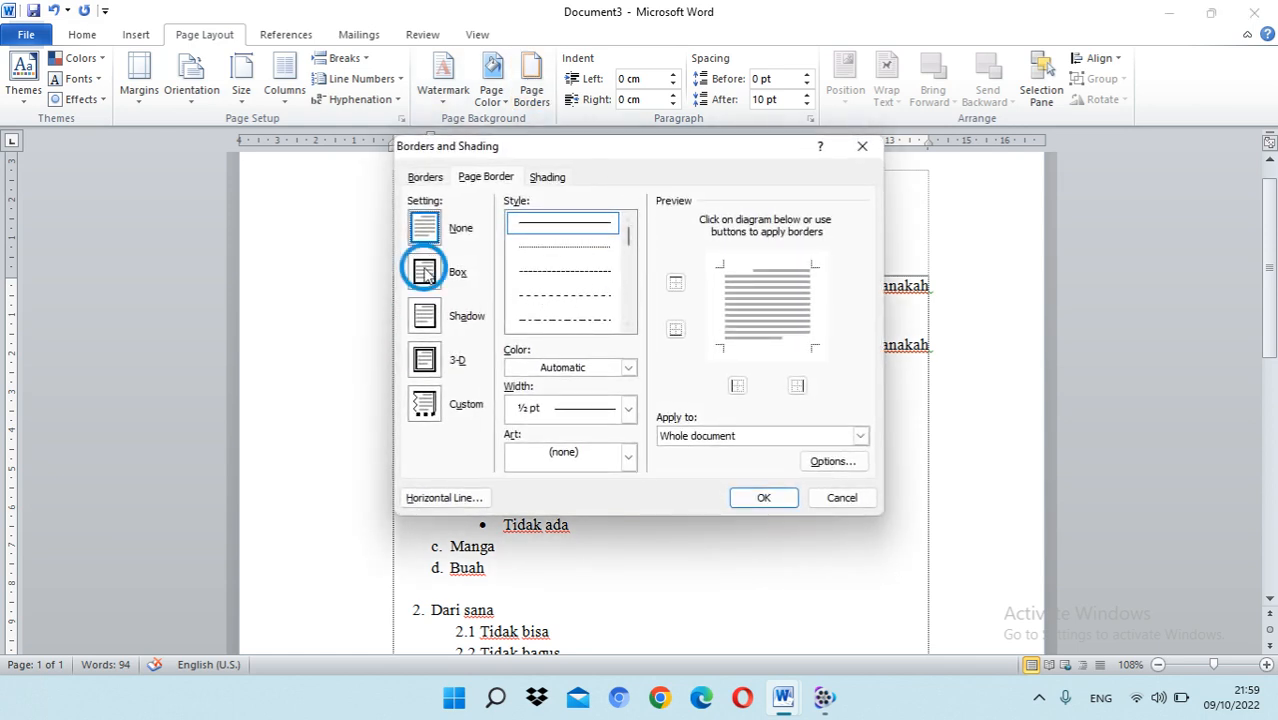
click(760, 500)
scroll(685, 380, down, 12)
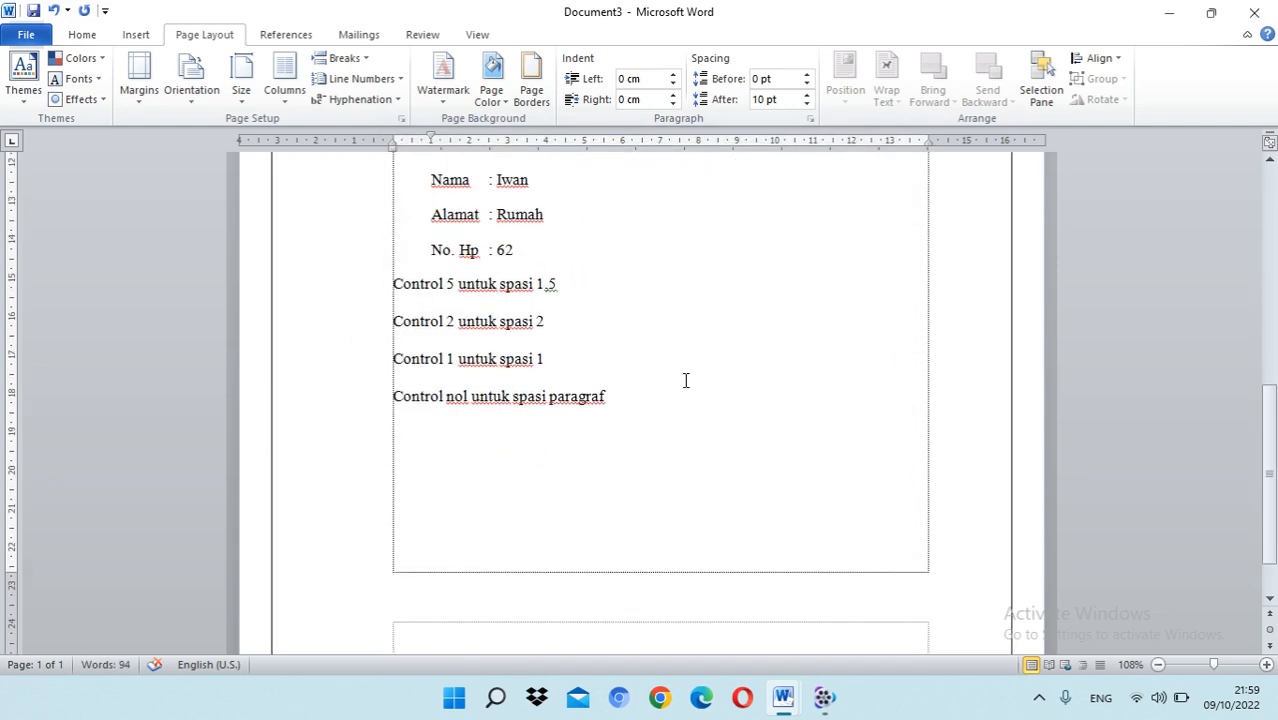
scroll(685, 380, up, 15)
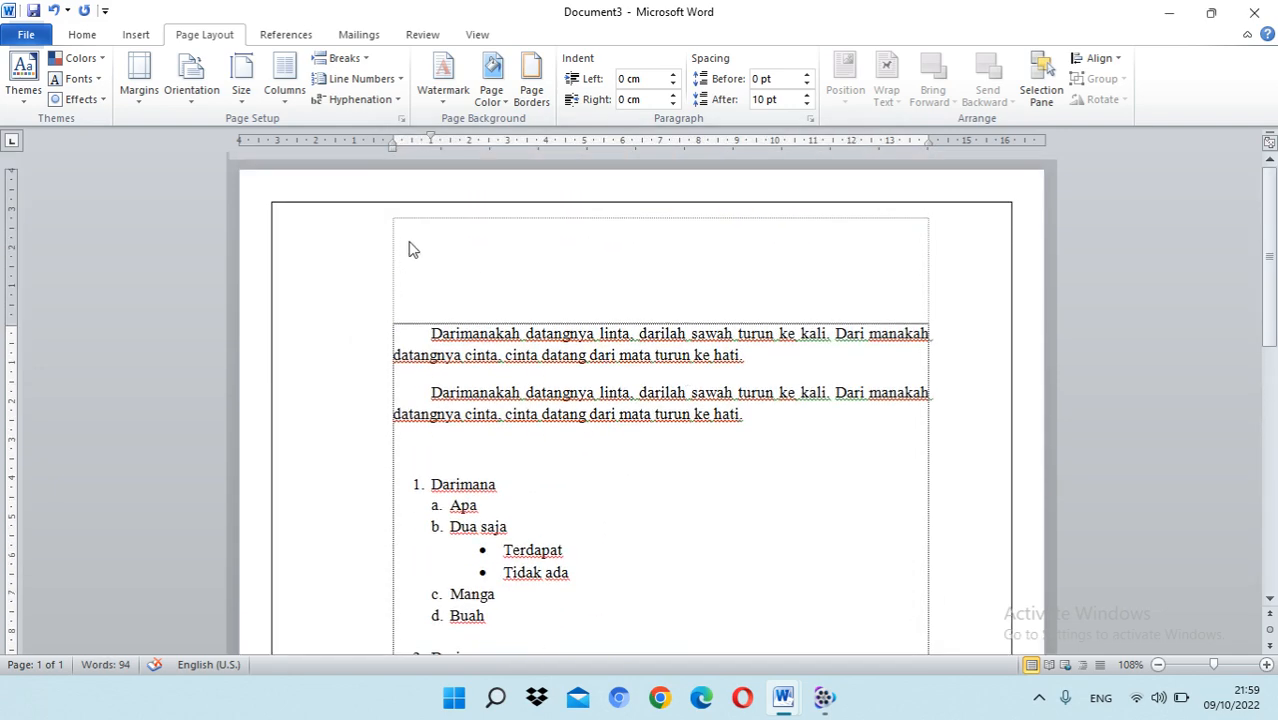
Step: Remove the page border by changing its setting to None for the whole document
click(545, 106)
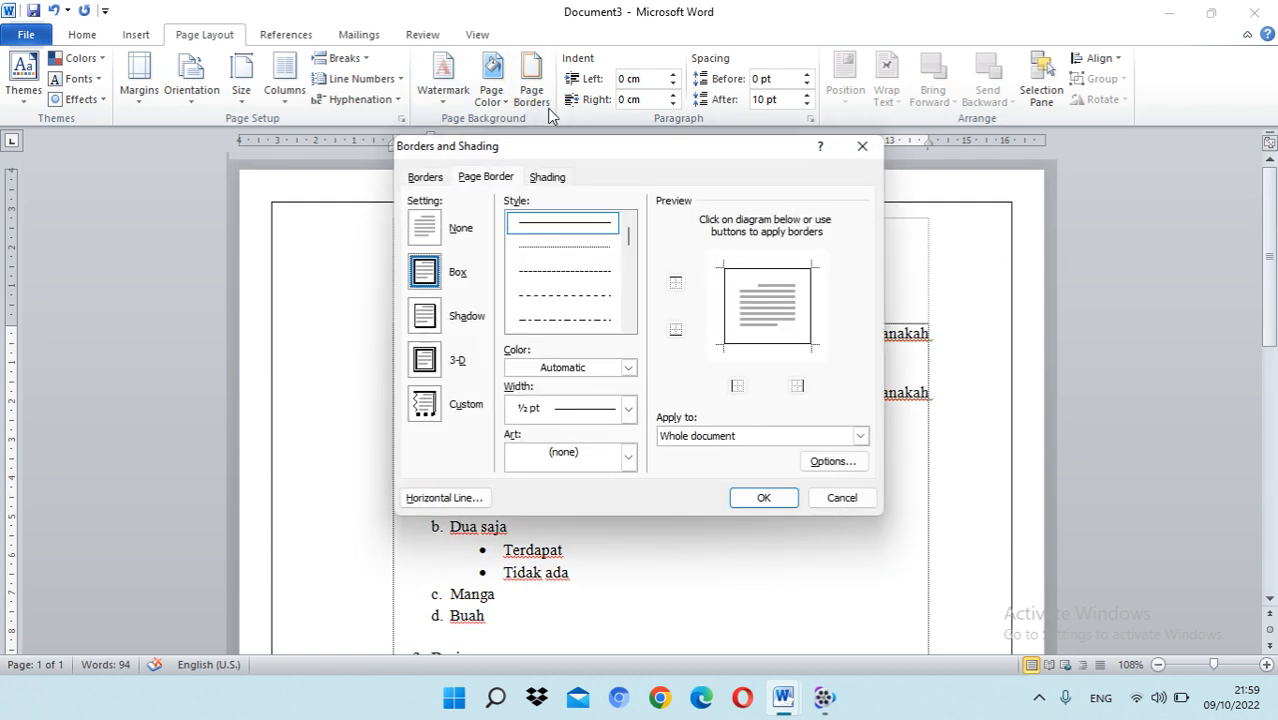
click(424, 177)
click(485, 177)
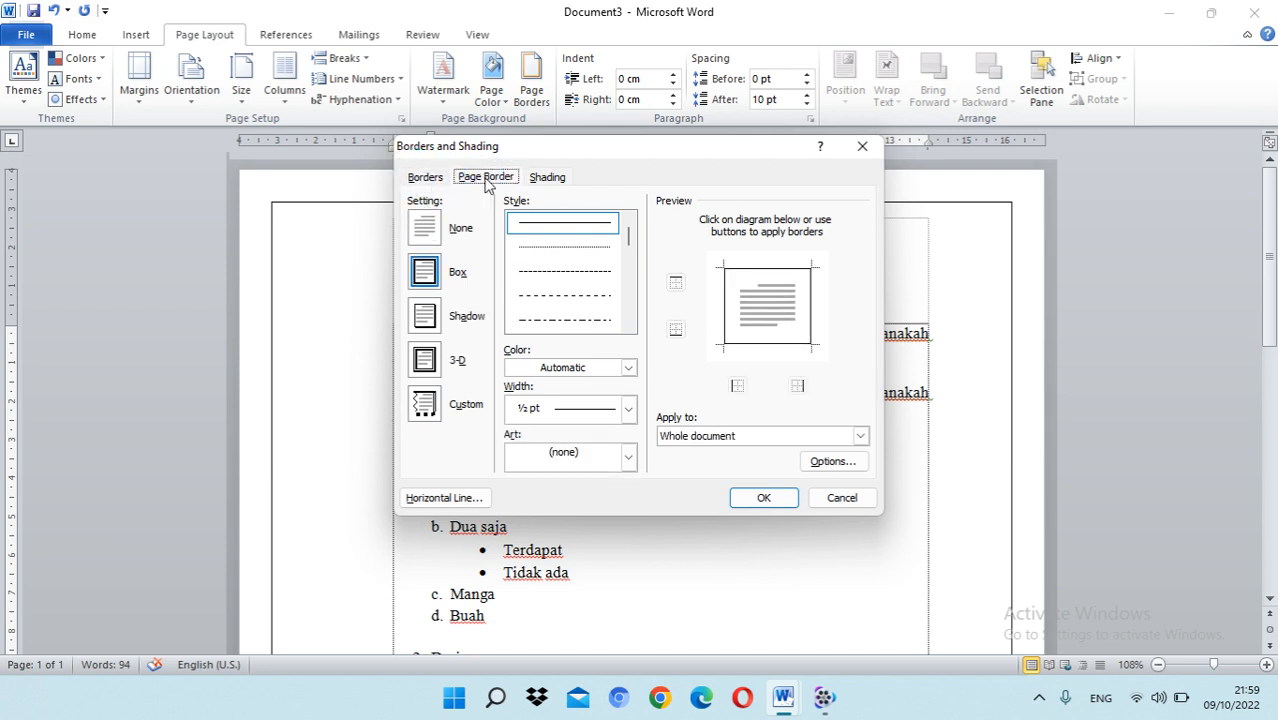
click(434, 225)
click(763, 497)
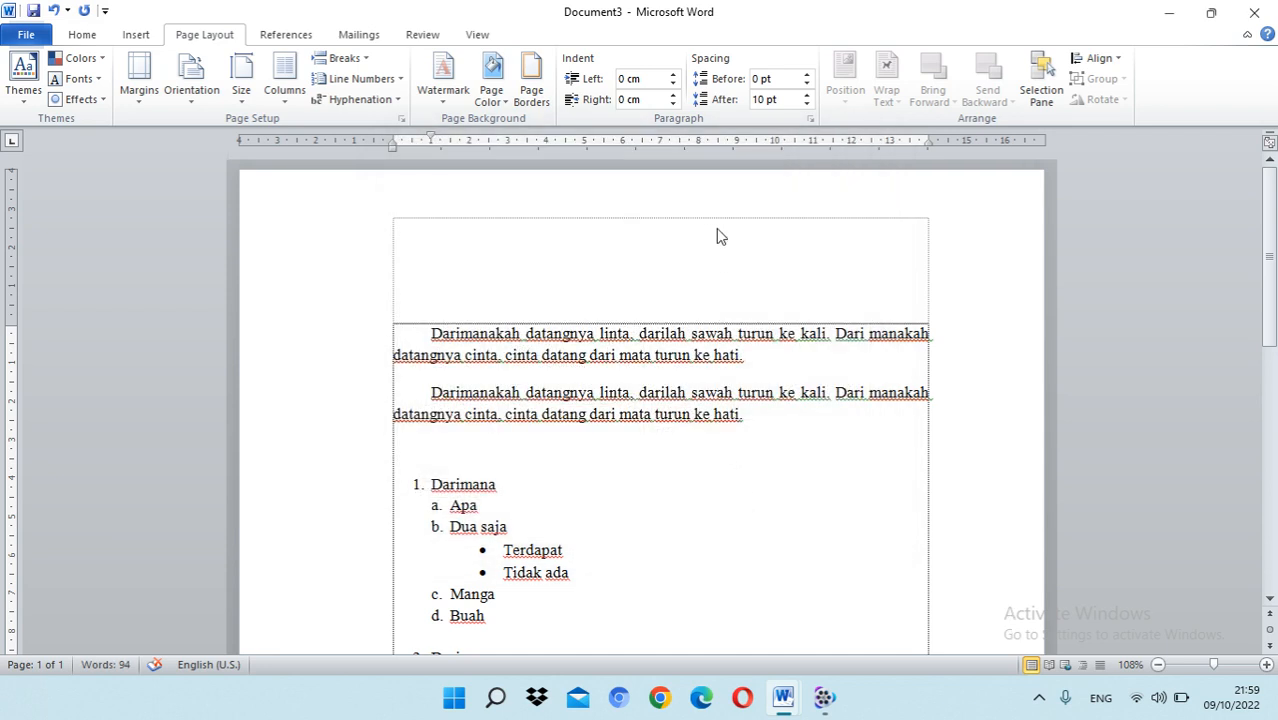
scroll(737, 368, down, 4)
scroll(736, 368, up, 3)
scroll(705, 334, down, 9)
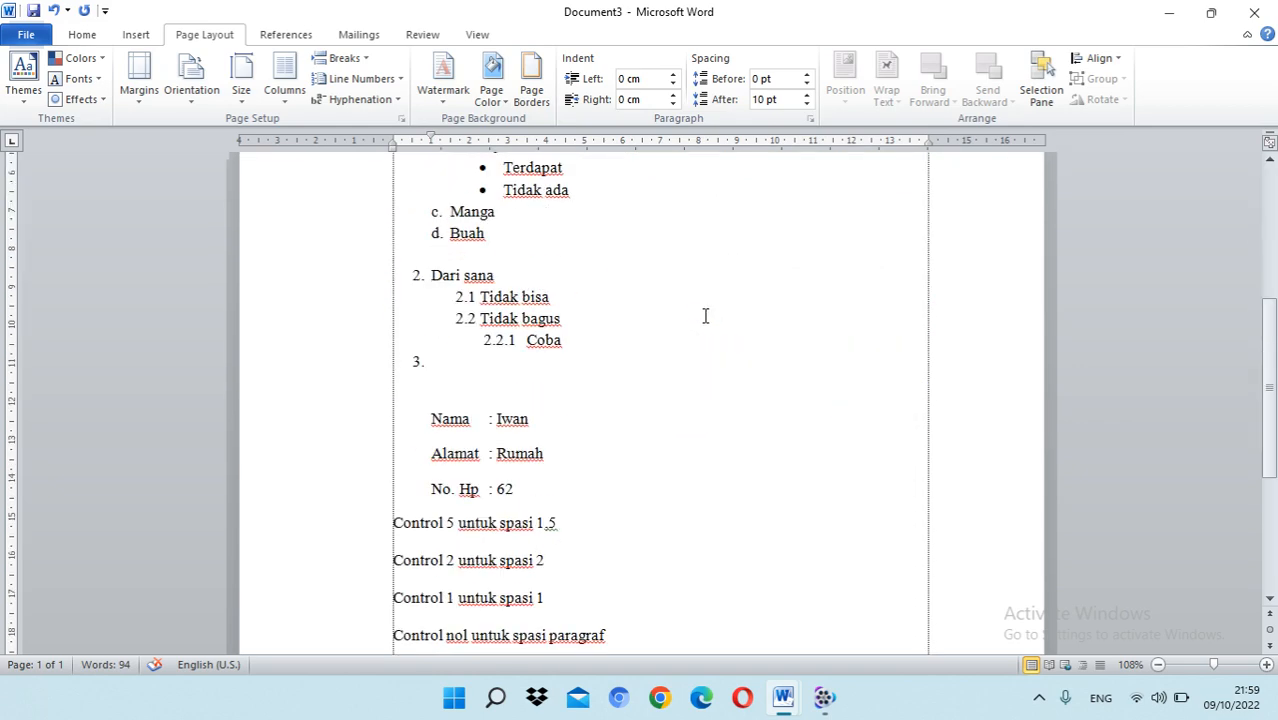
scroll(705, 315, up, 10)
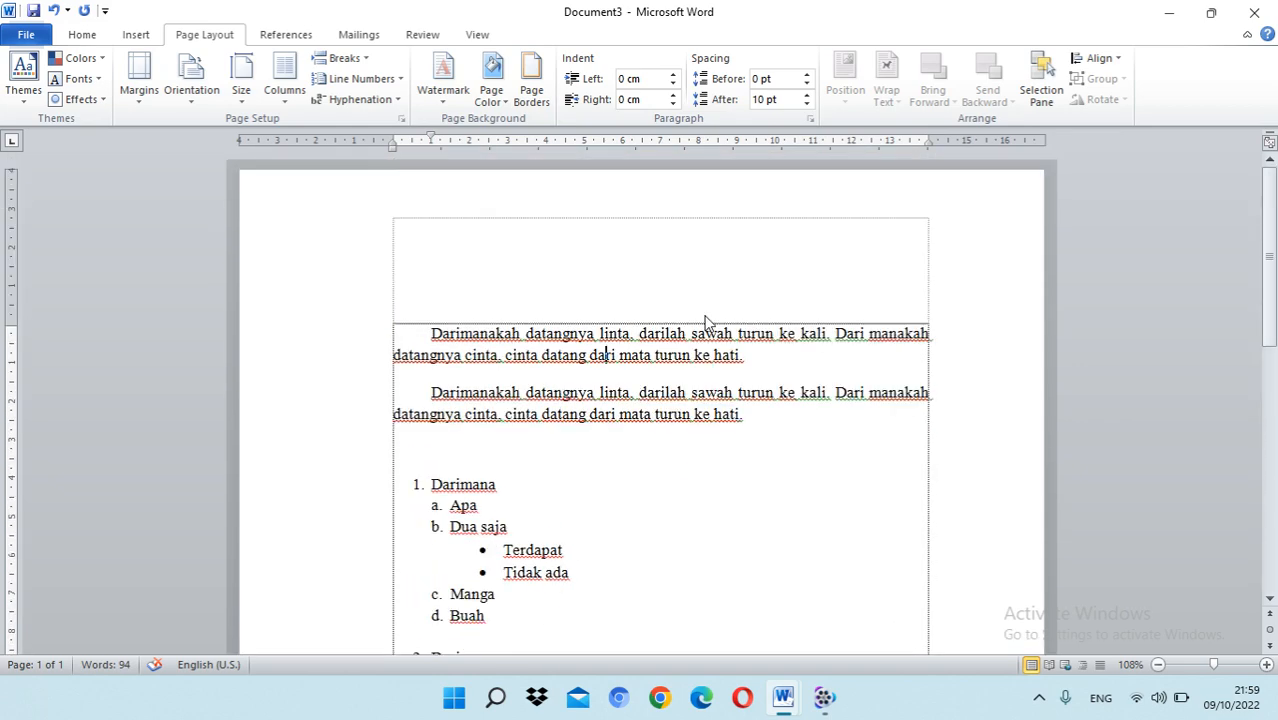
Step: Try switching between the page header and the body text twice
double_click(524, 244)
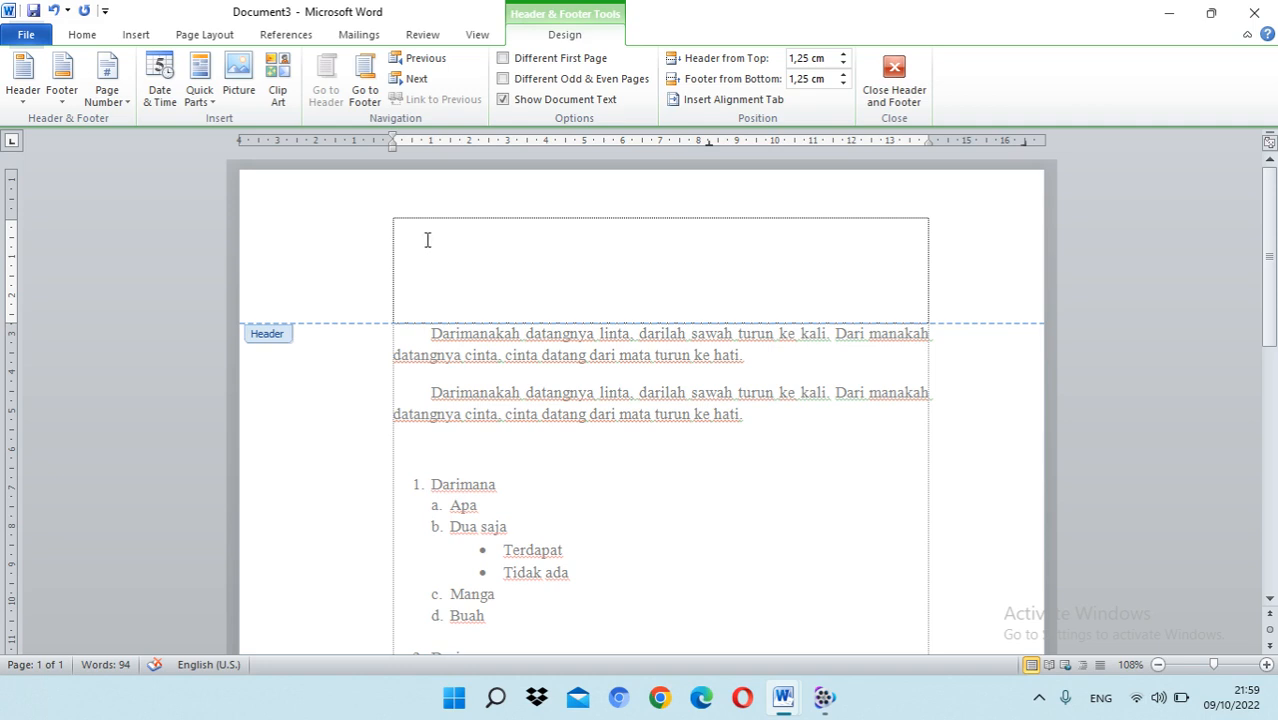
double_click(608, 480)
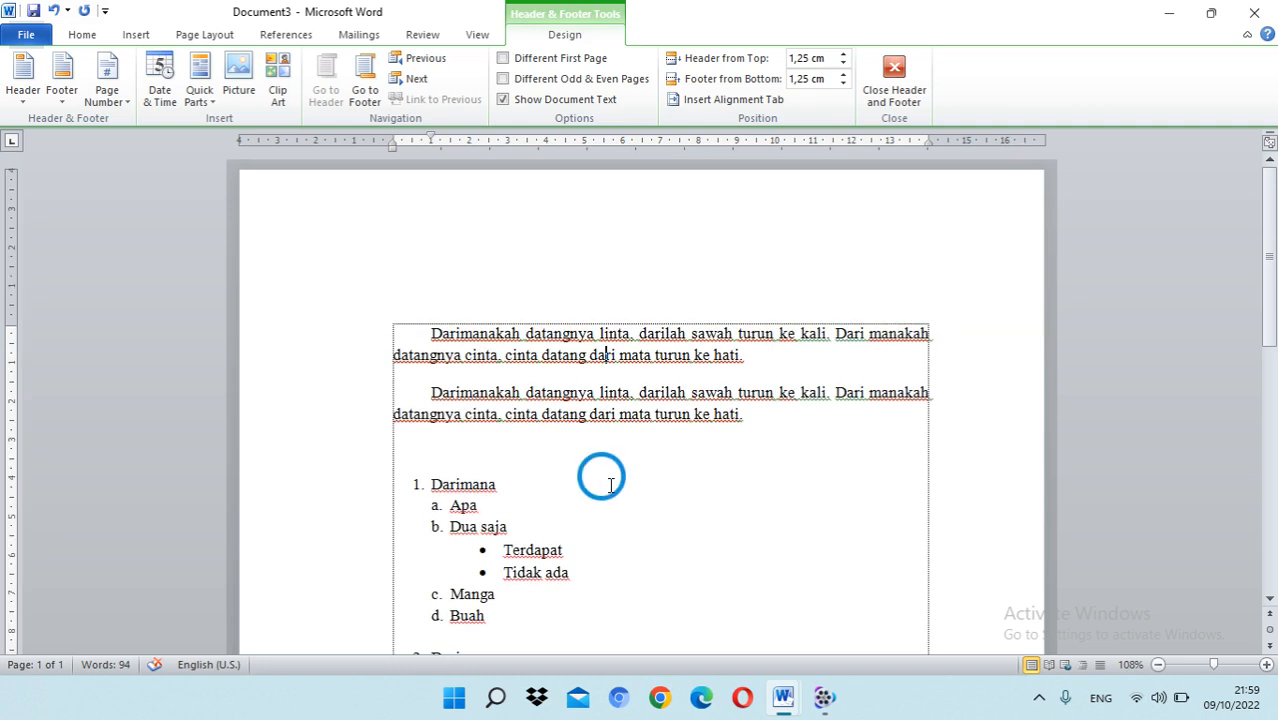
double_click(490, 245)
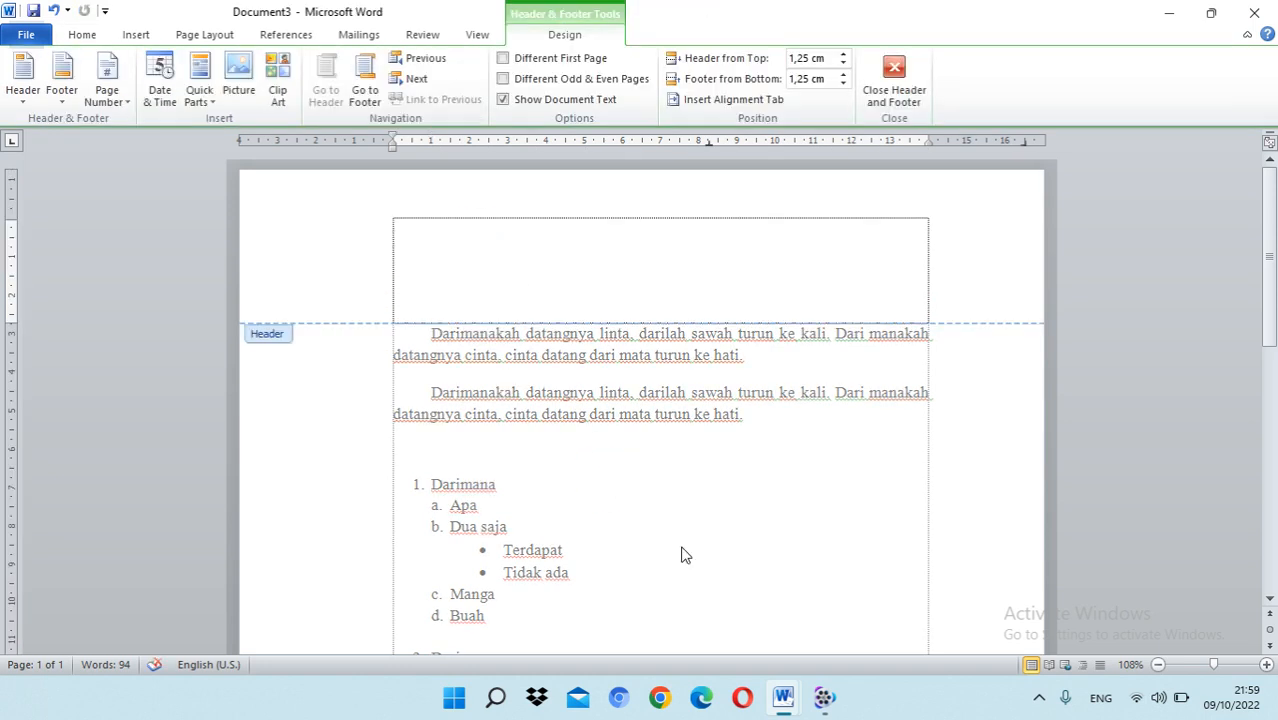
double_click(672, 500)
Step: Enter the header lines "PT. XXXXXX", "Alamat : xxx" and "No. phone", and return to the body text
double_click(485, 237)
text(fr)
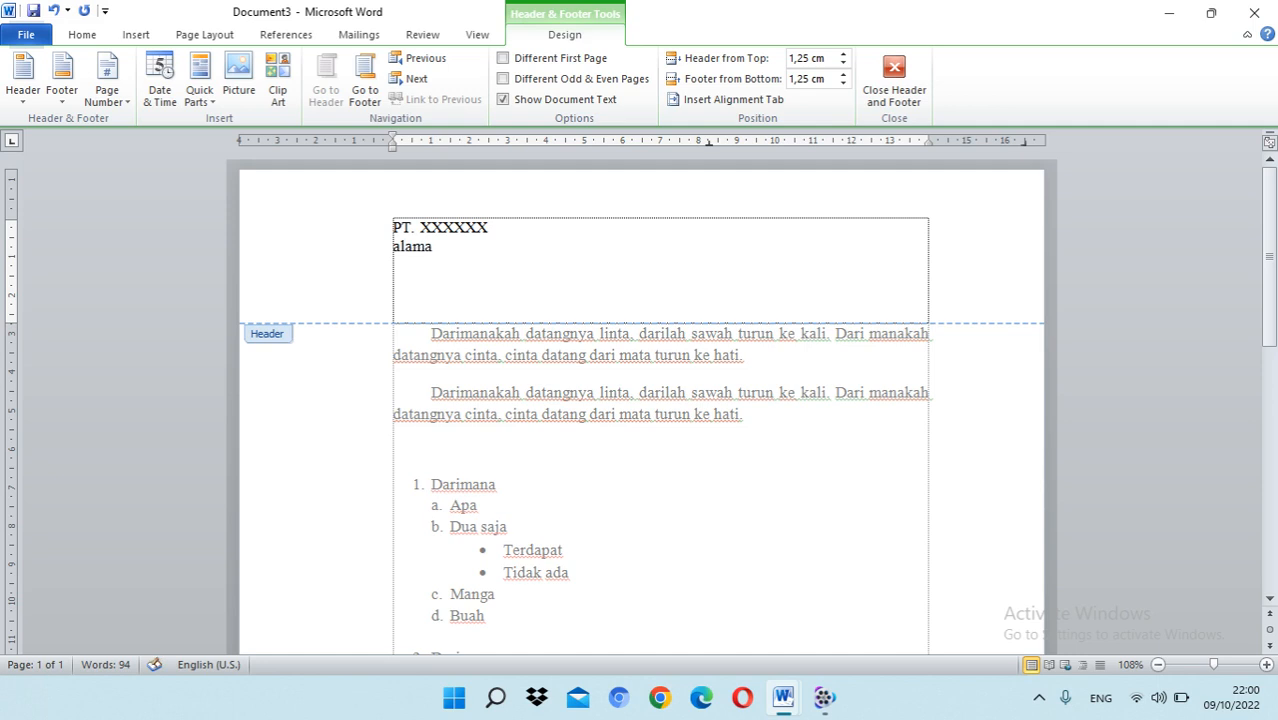
key(Return)
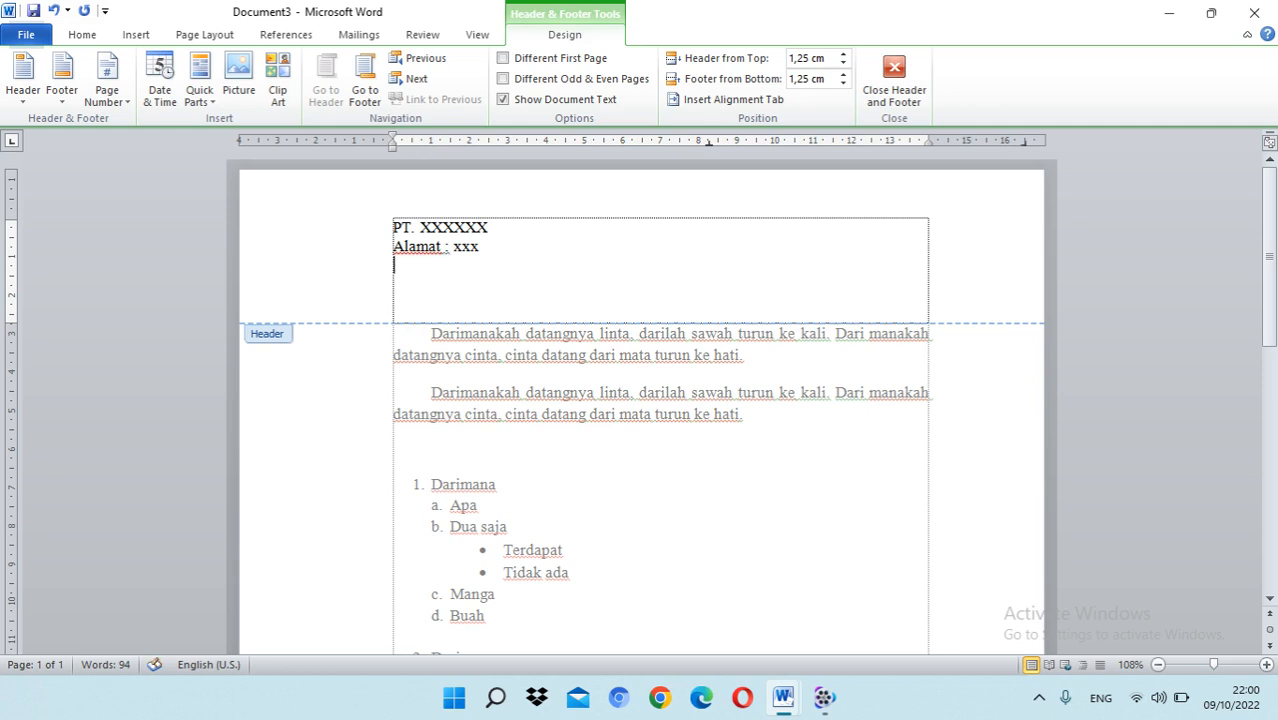
text(no.)
double_click(545, 368)
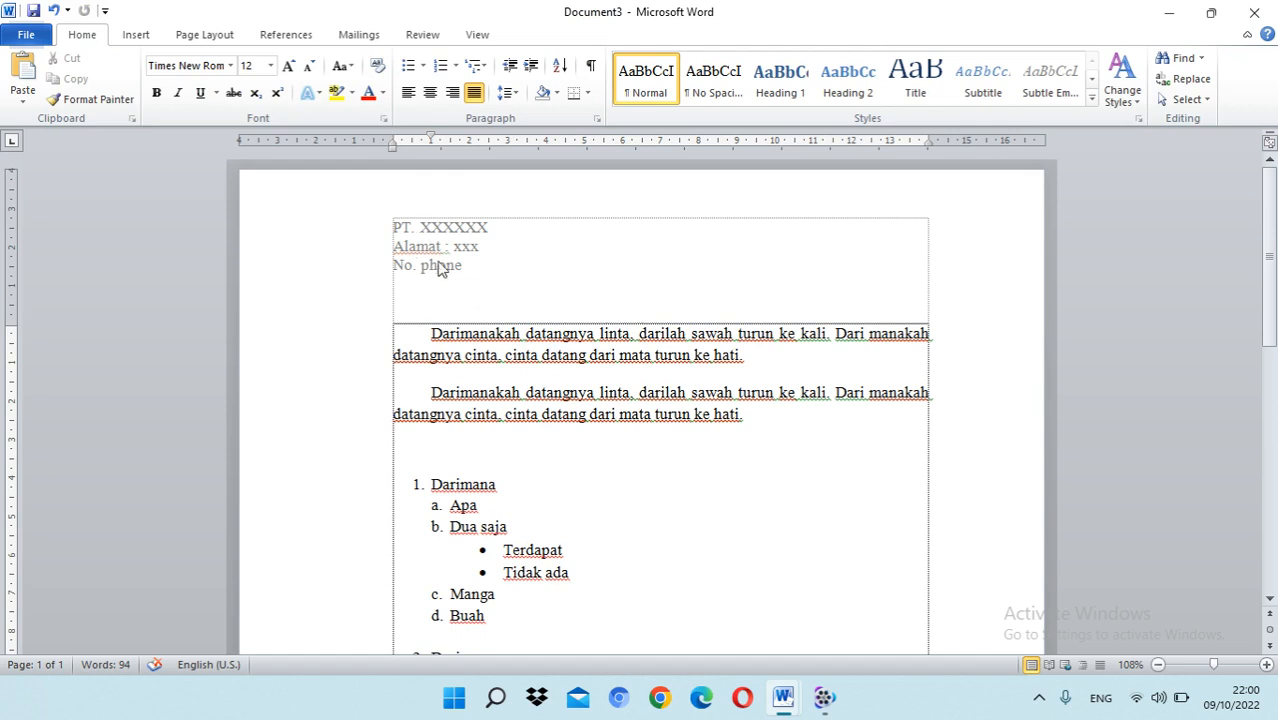
Step: Extend the document onto a second page by adding blank paragraphs below the last line, "Control nol untuk spasi paragraf"
scroll(522, 360, down, 15)
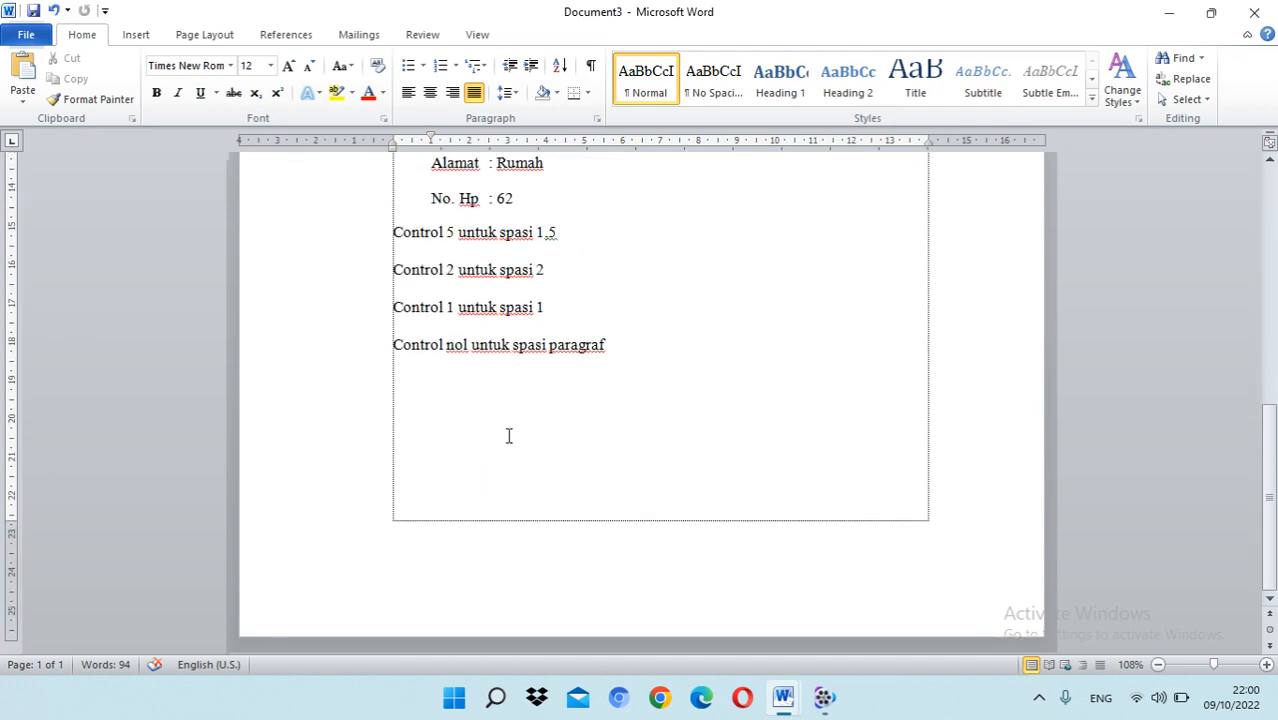
click(487, 462)
double_click(704, 497)
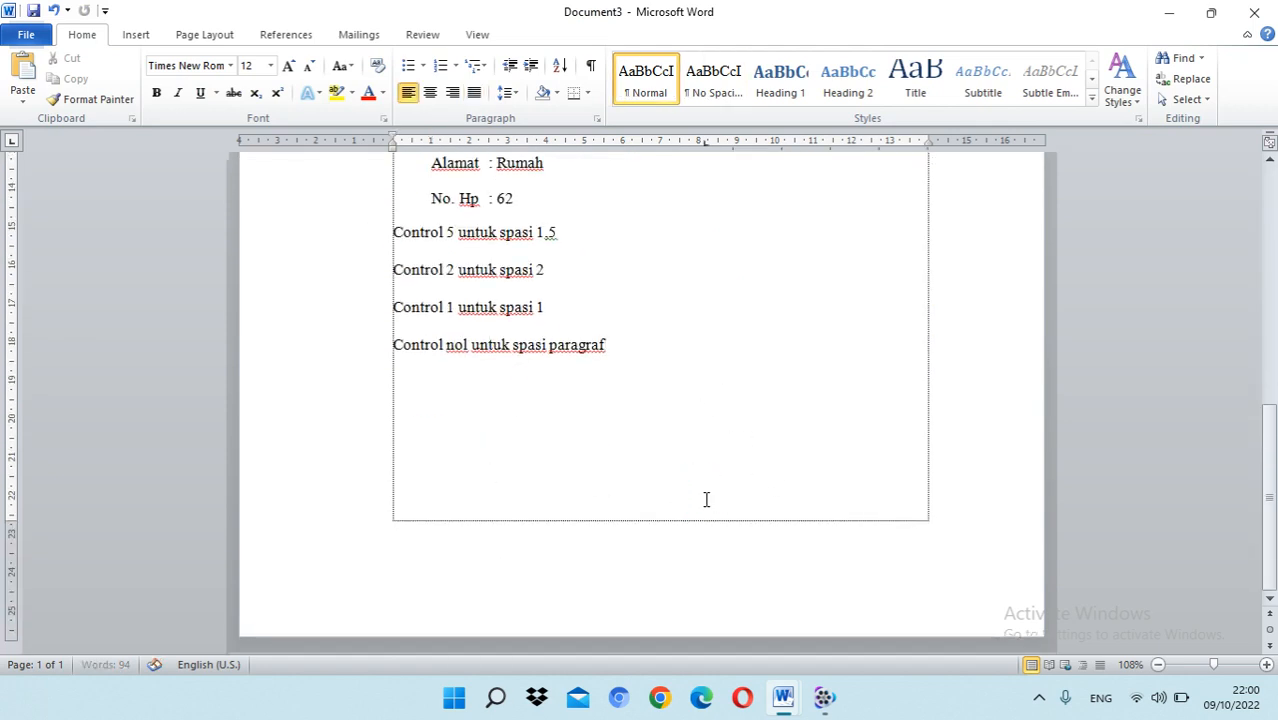
key(Return)
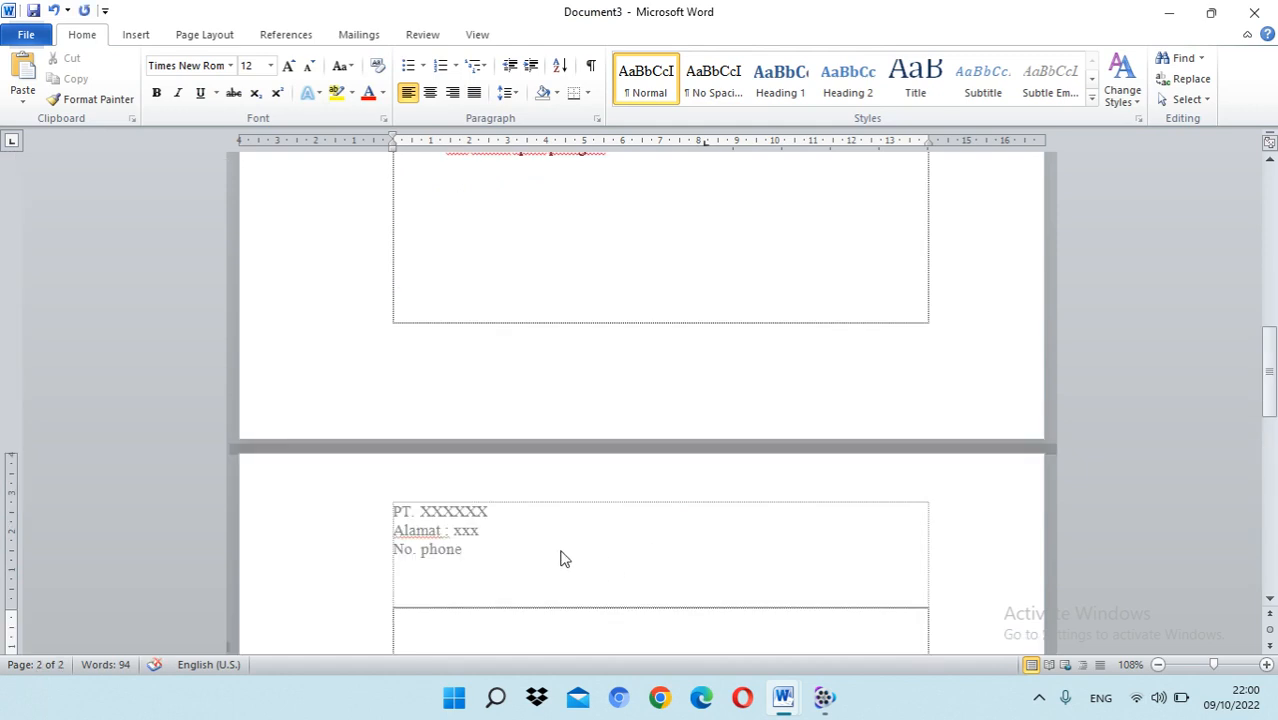
Step: Compare the header on the first and second pages of the document
scroll(483, 538, up, 3)
scroll(480, 535, up, 10)
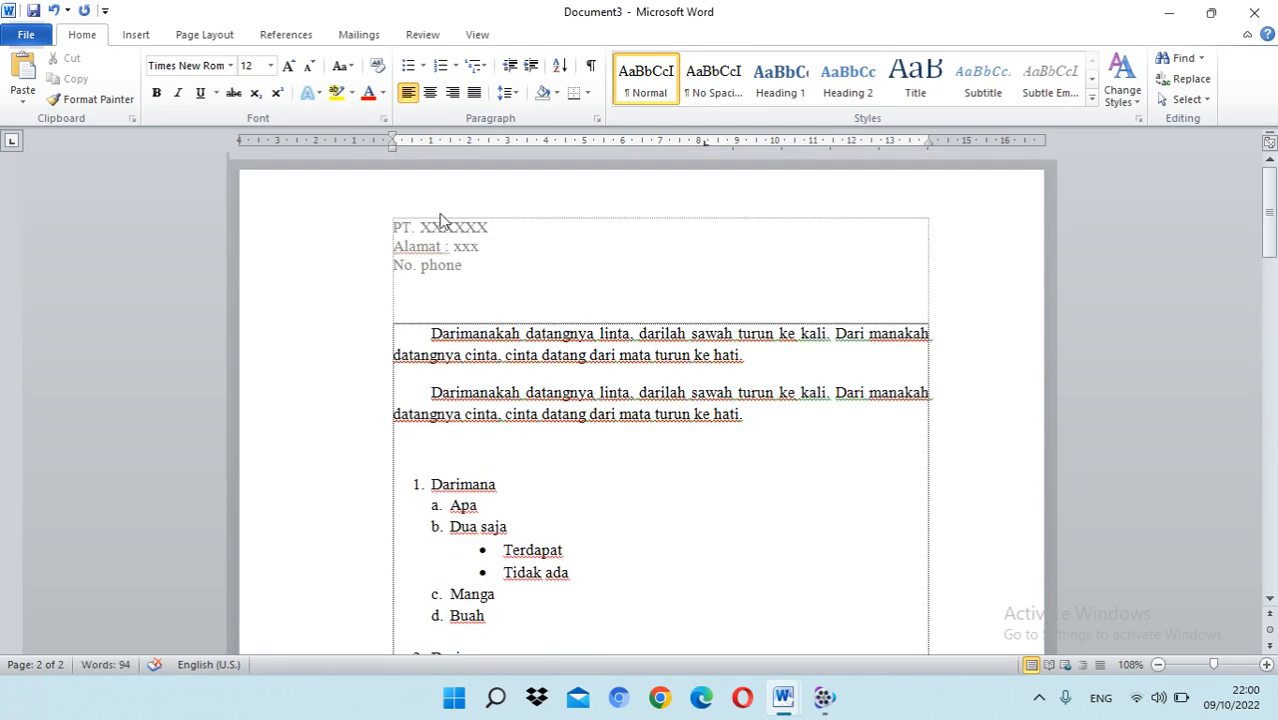
scroll(522, 403, down, 10)
scroll(517, 408, up, 5)
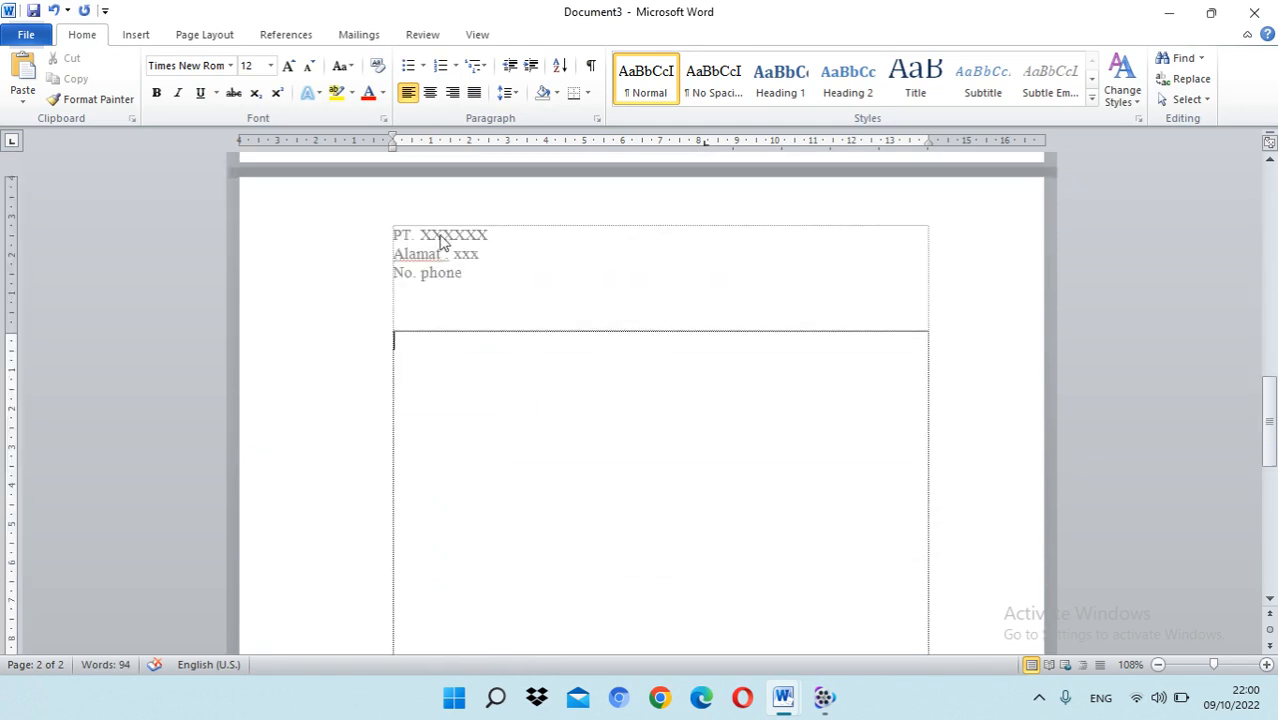
scroll(508, 331, down, 6)
scroll(521, 345, up, 10)
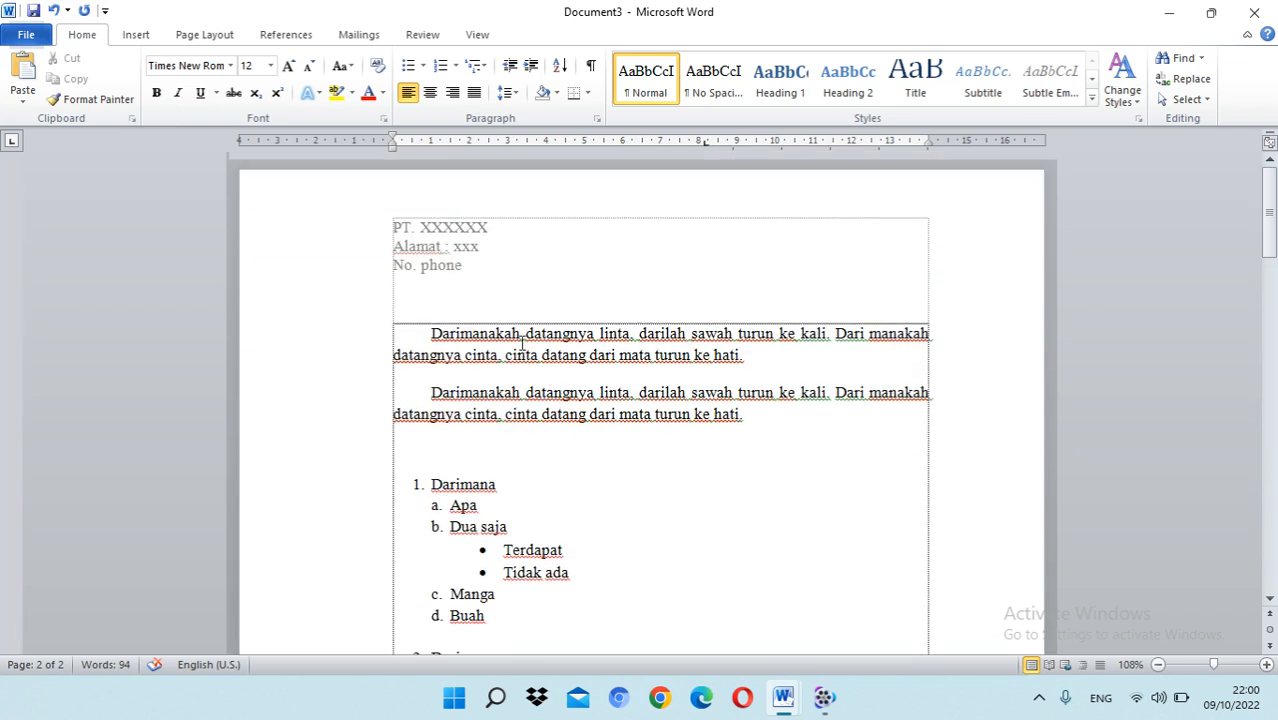
Step: Insert a page number at the bottom of the page in the Accent Bar 1 style and return to the body text
scroll(572, 400, down, 10)
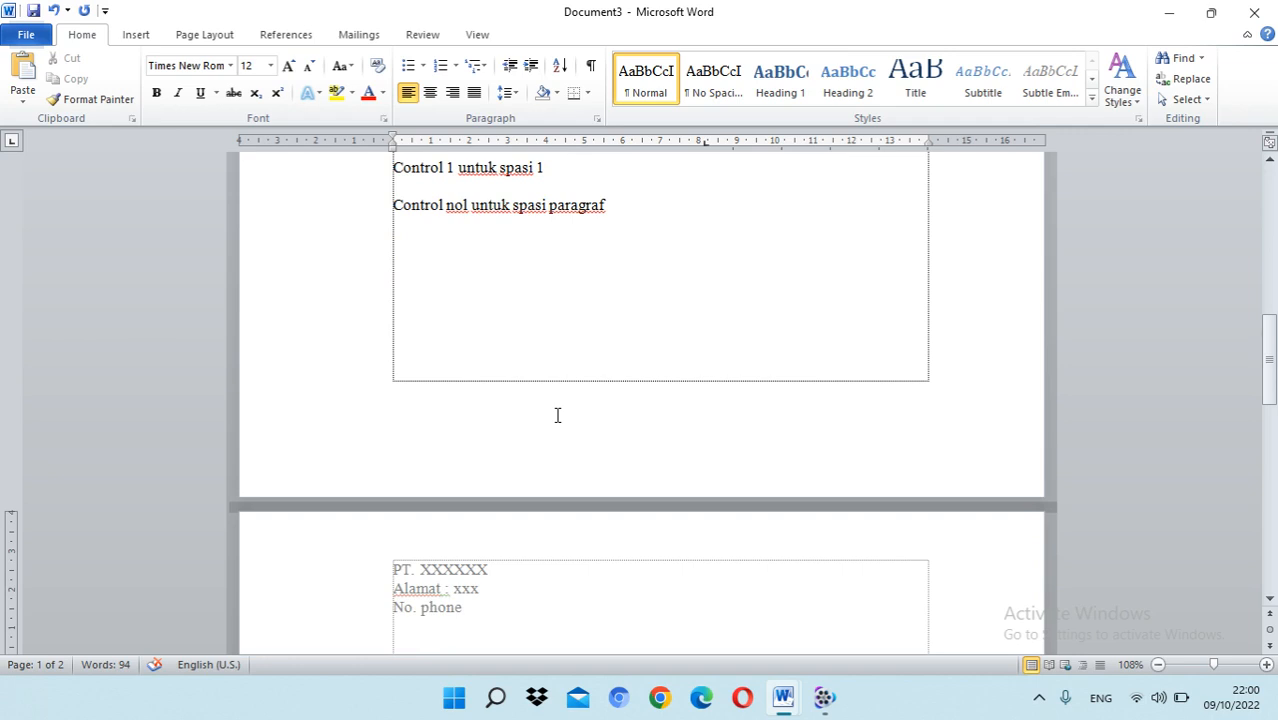
click(137, 35)
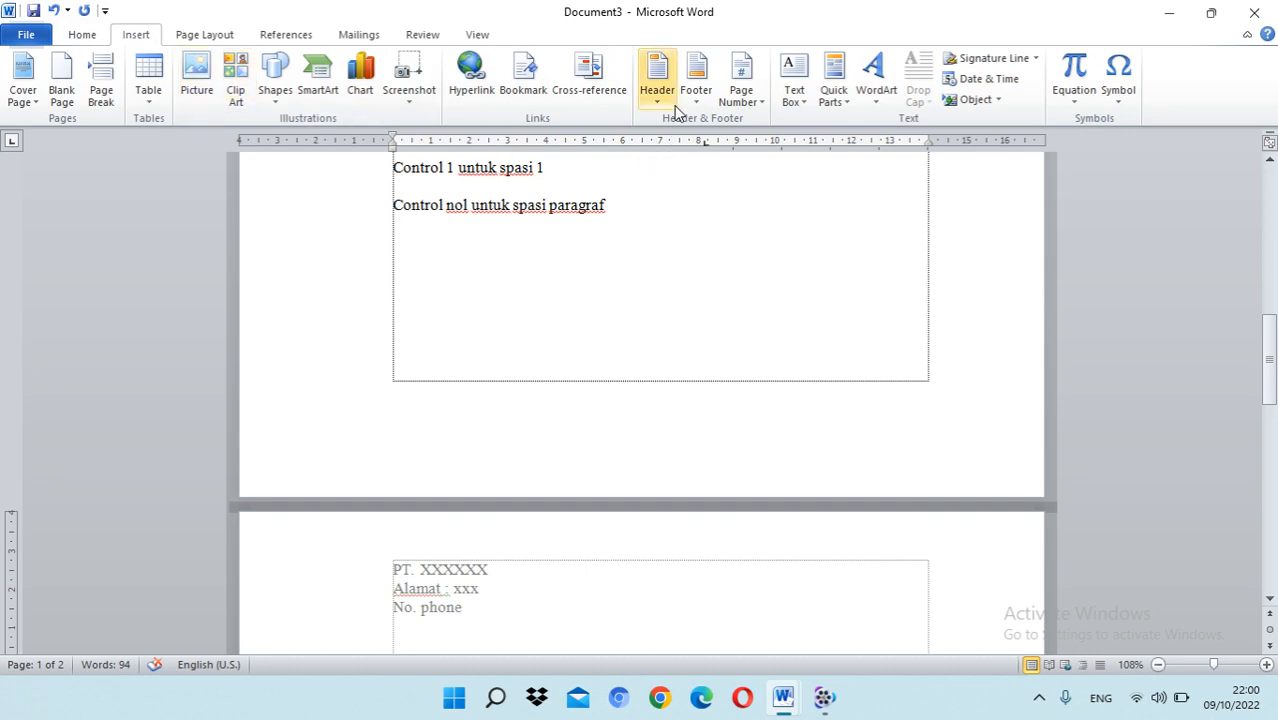
click(745, 106)
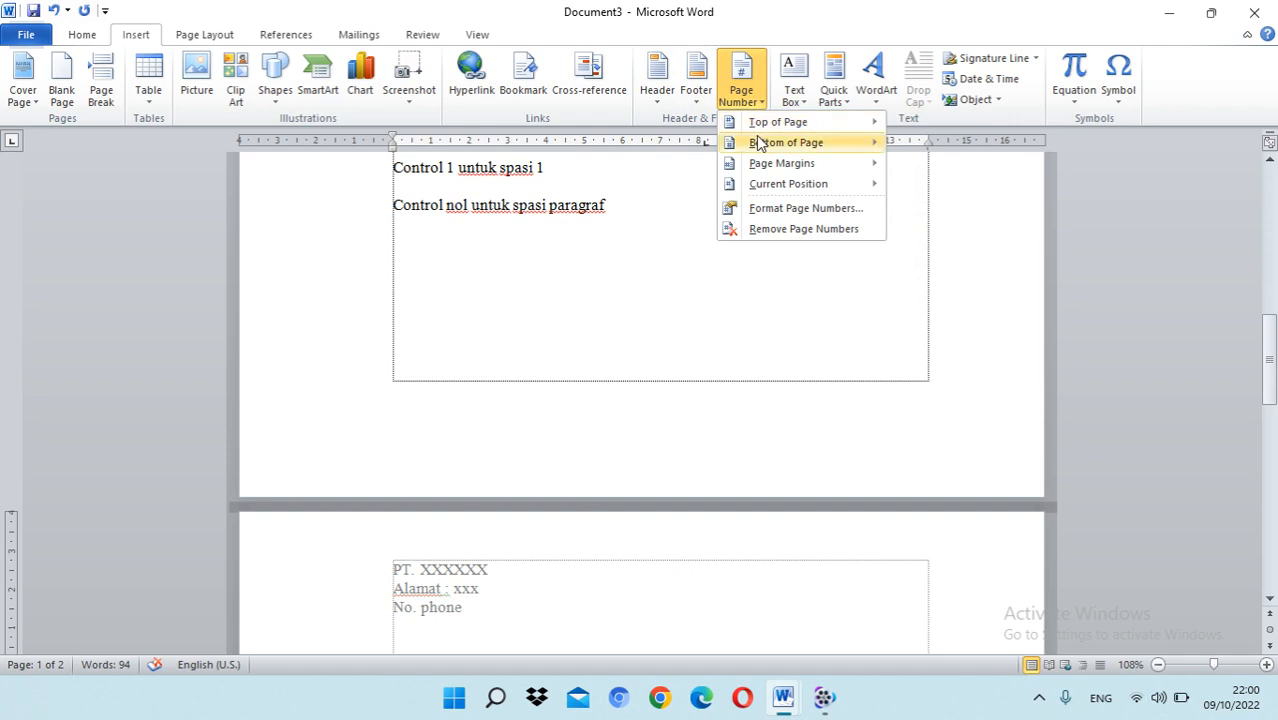
mouse_move(760, 145)
mouse_move(797, 154)
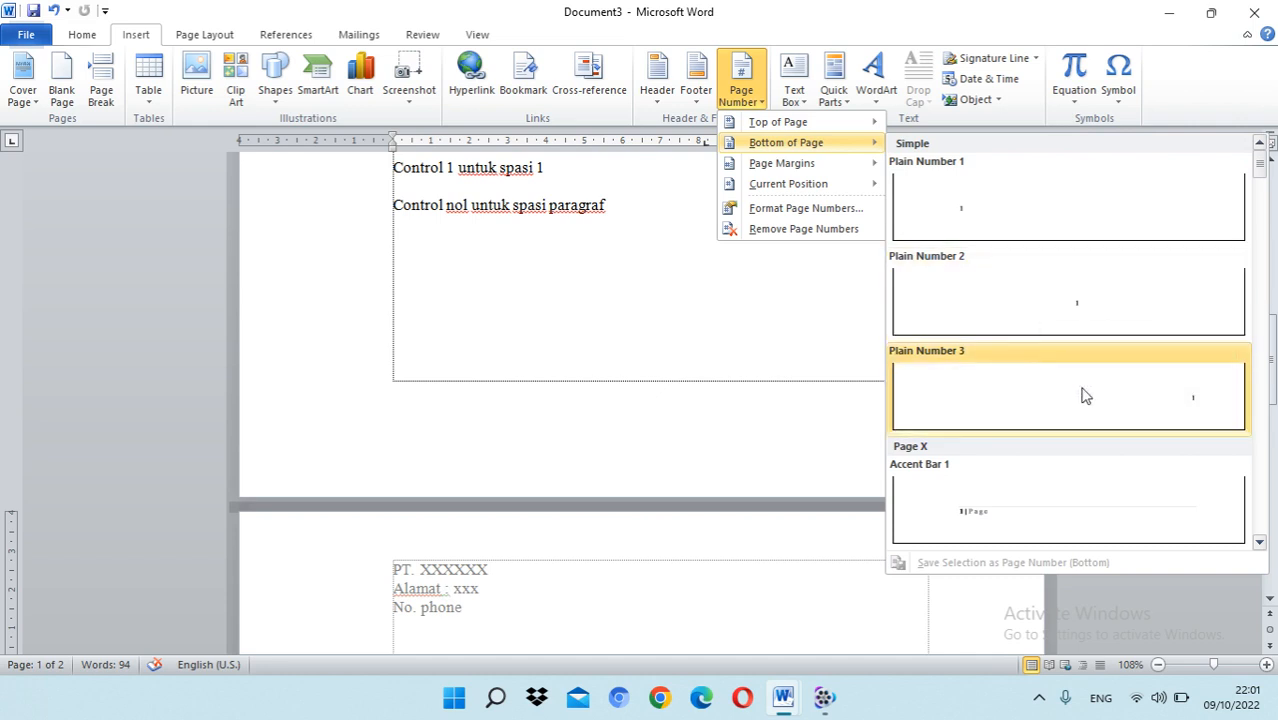
click(1016, 520)
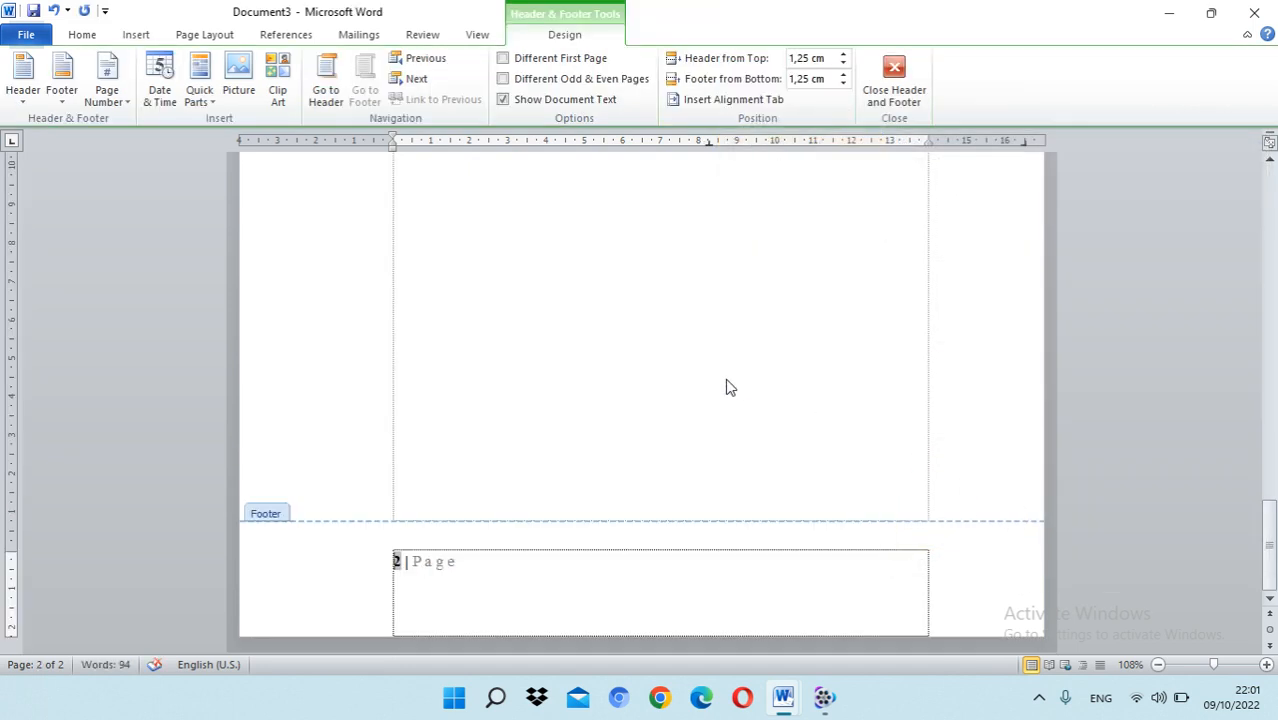
double_click(669, 380)
Step: Examine the page number in the footer and the company header across both pages
scroll(672, 372, up, 5)
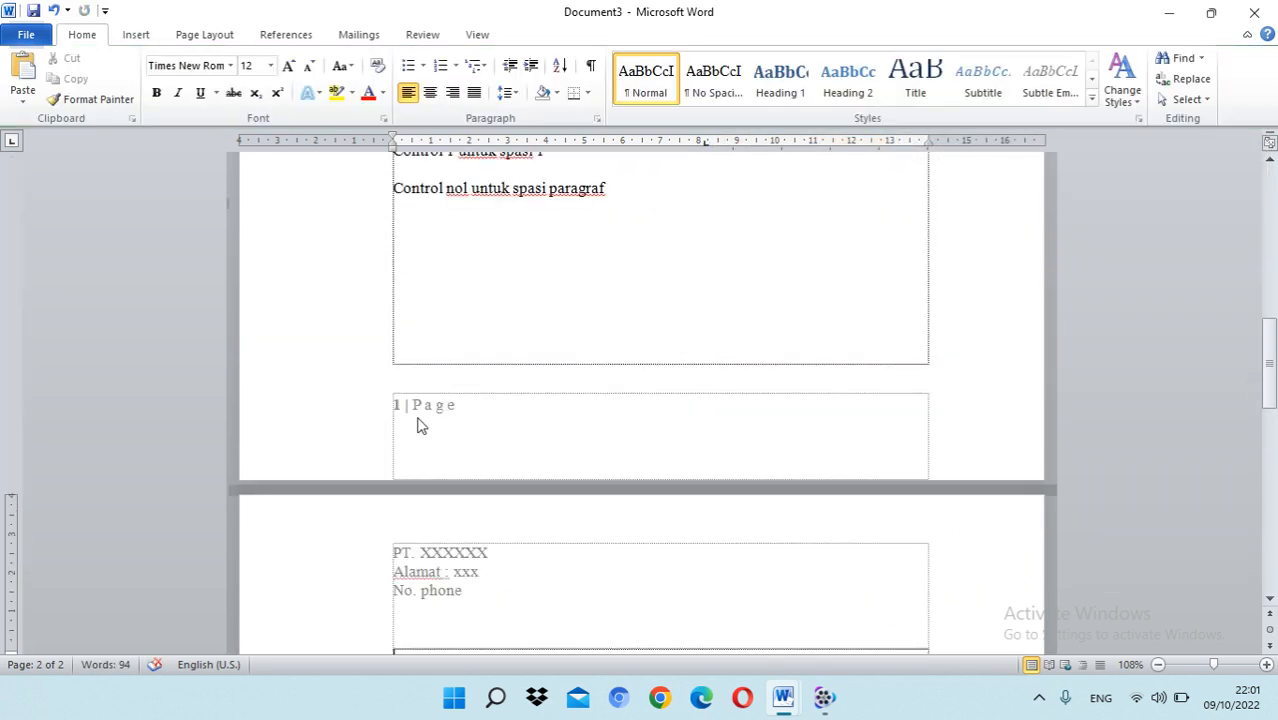
scroll(525, 405, down, 15)
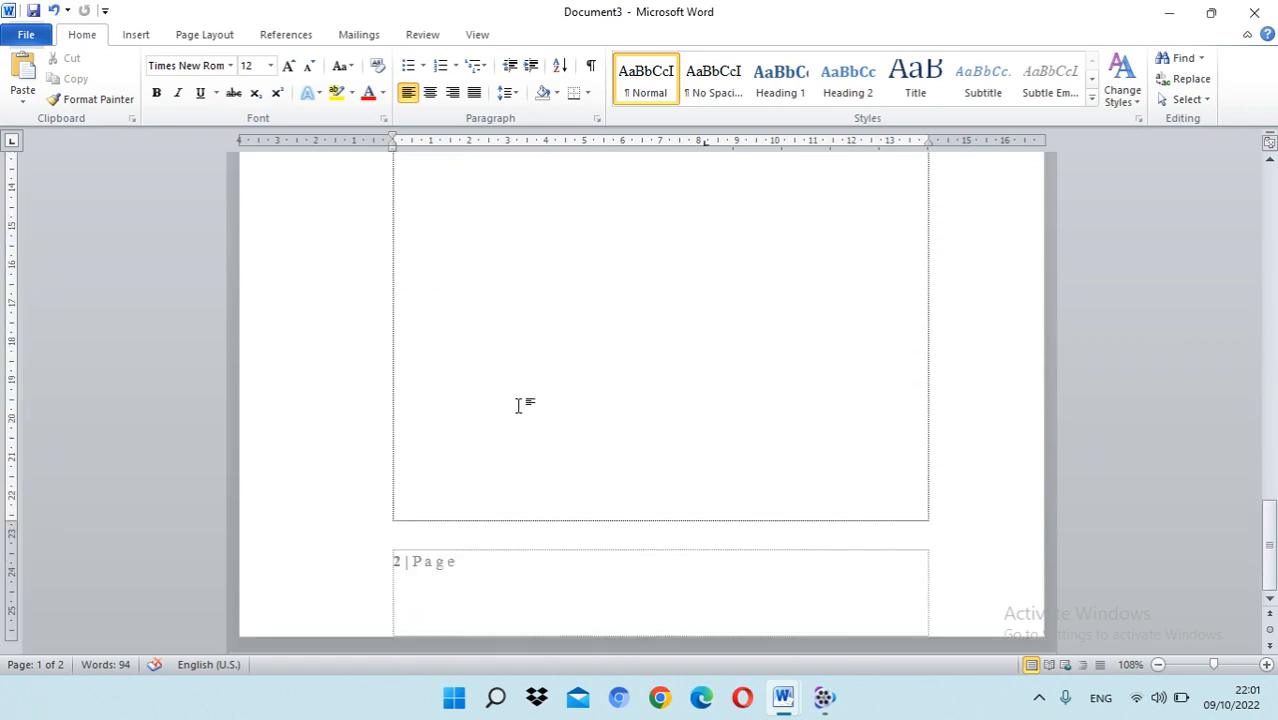
scroll(448, 442, up, 14)
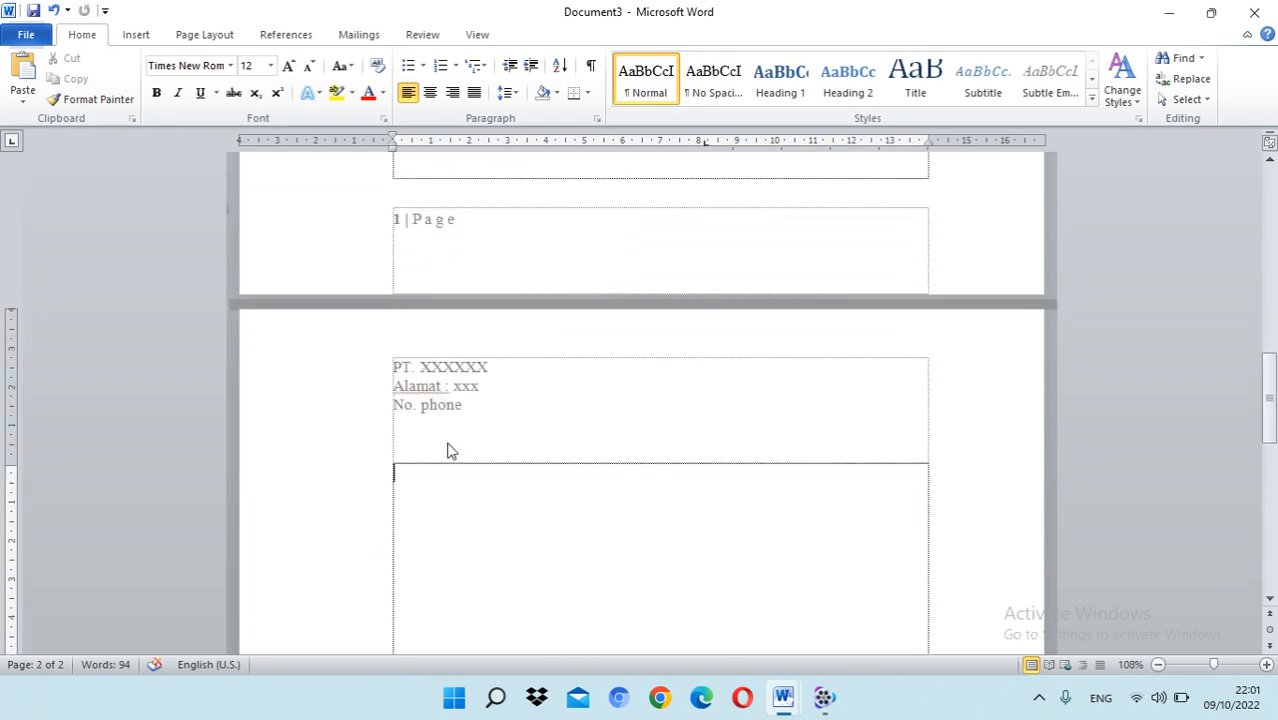
scroll(448, 442, down, 7)
scroll(448, 442, up, 10)
scroll(448, 442, down, 5)
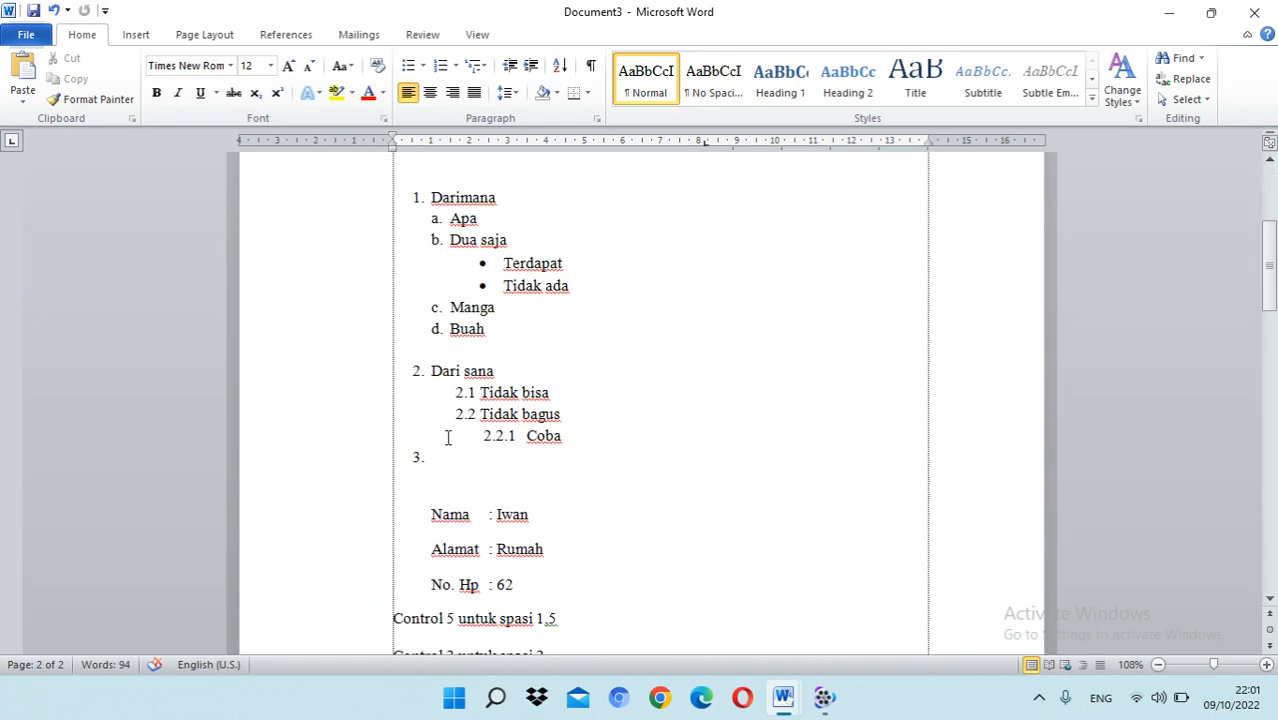
scroll(448, 442, up, 10)
scroll(448, 445, down, 12)
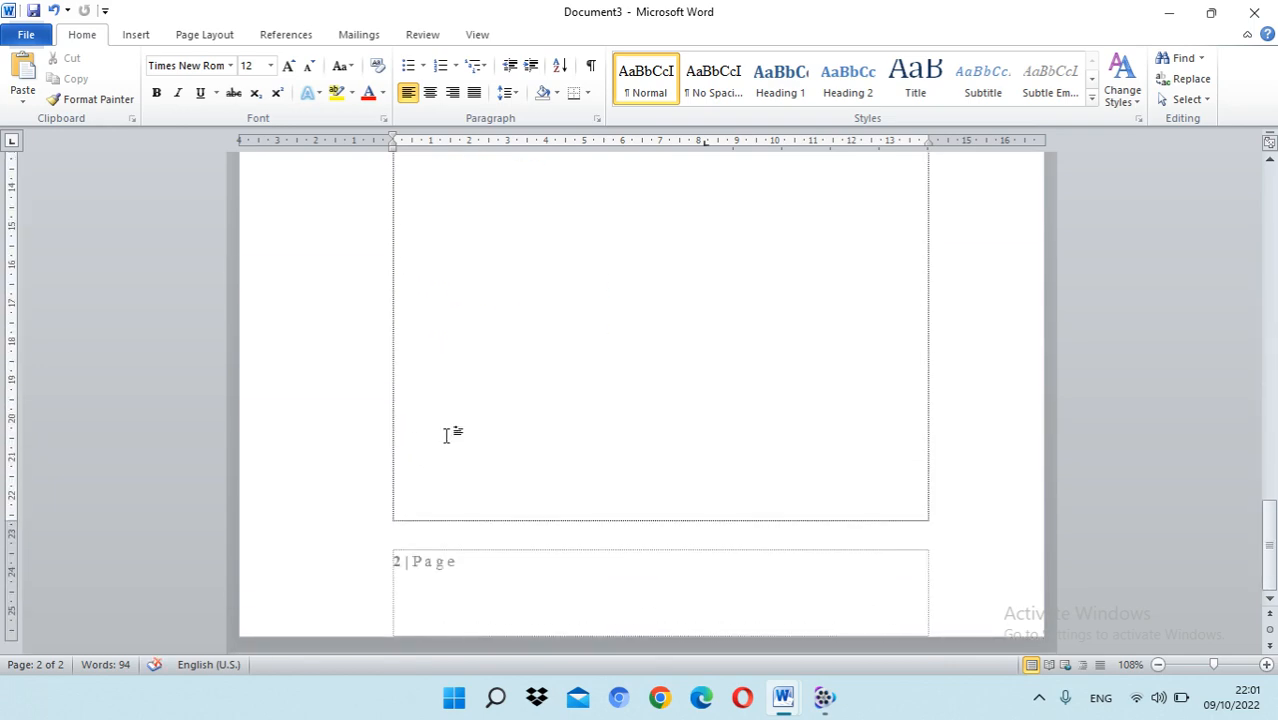
scroll(448, 435, up, 12)
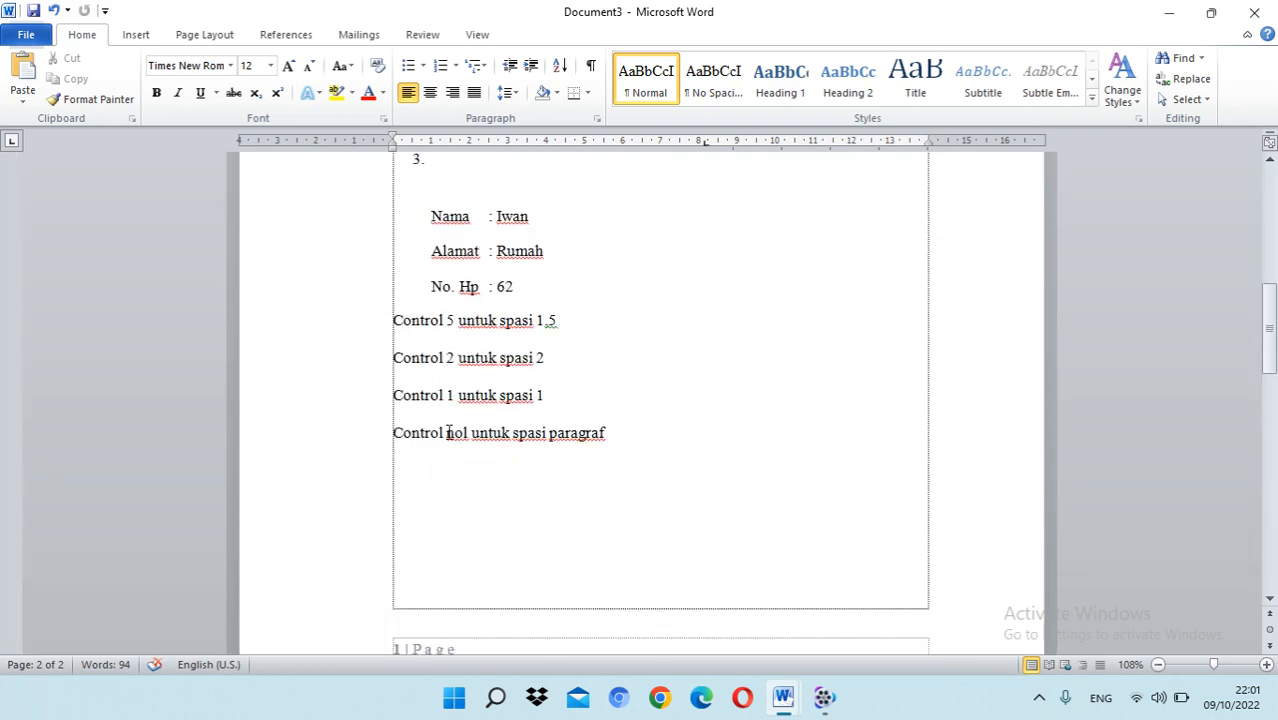
scroll(448, 435, down, 5)
scroll(448, 426, up, 1)
scroll(448, 426, down, 7)
scroll(449, 427, up, 10)
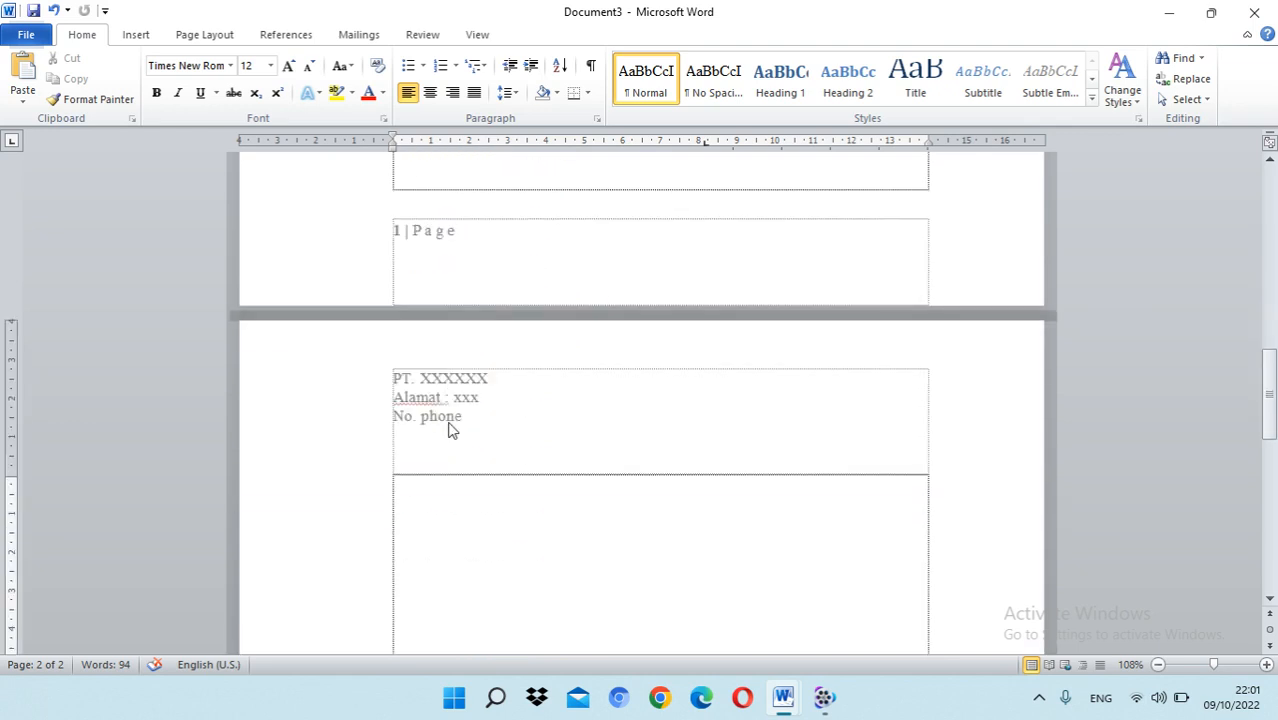
scroll(449, 428, down, 12)
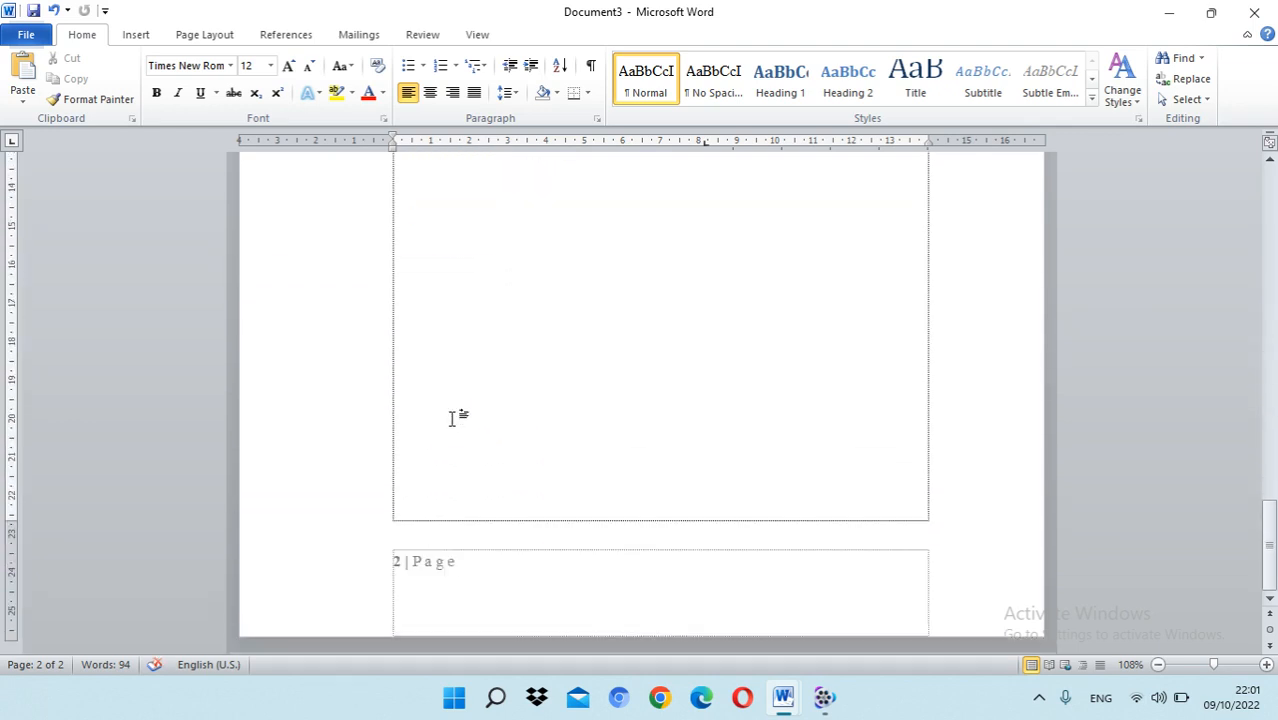
scroll(453, 418, up, 7)
scroll(452, 418, up, 15)
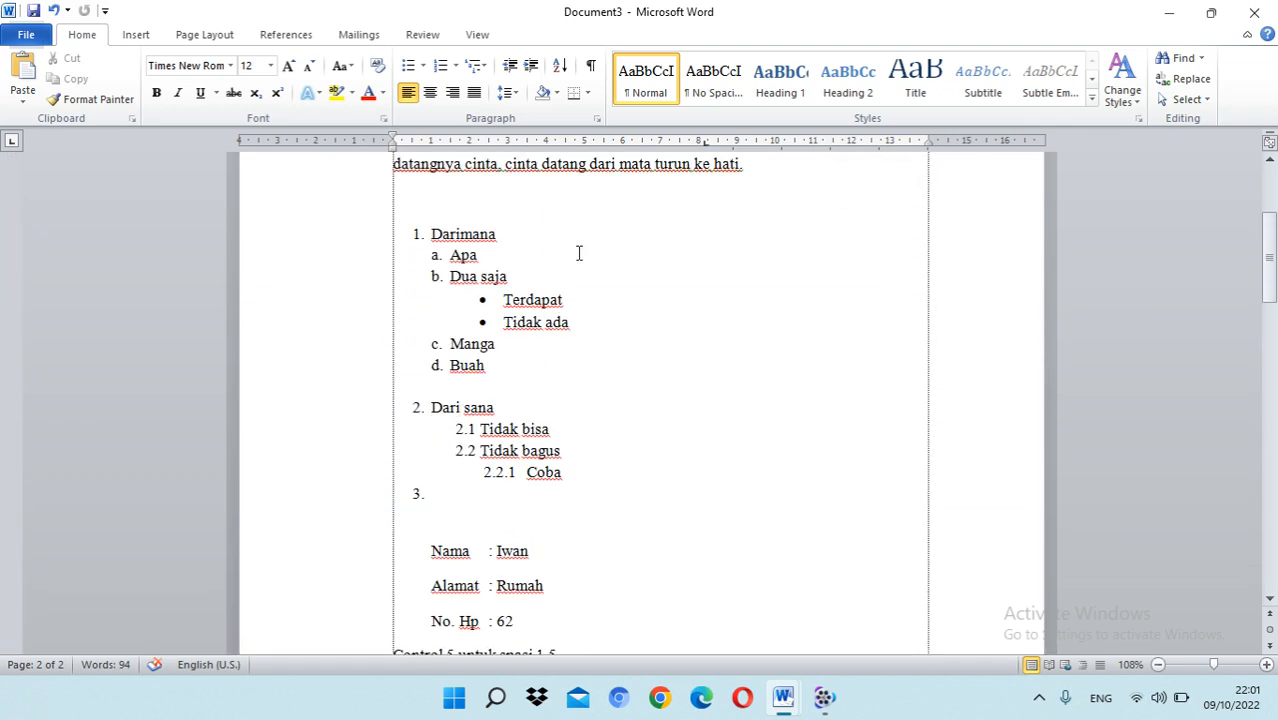
Step: View the available page orientation options and look over the first page's layout
click(581, 244)
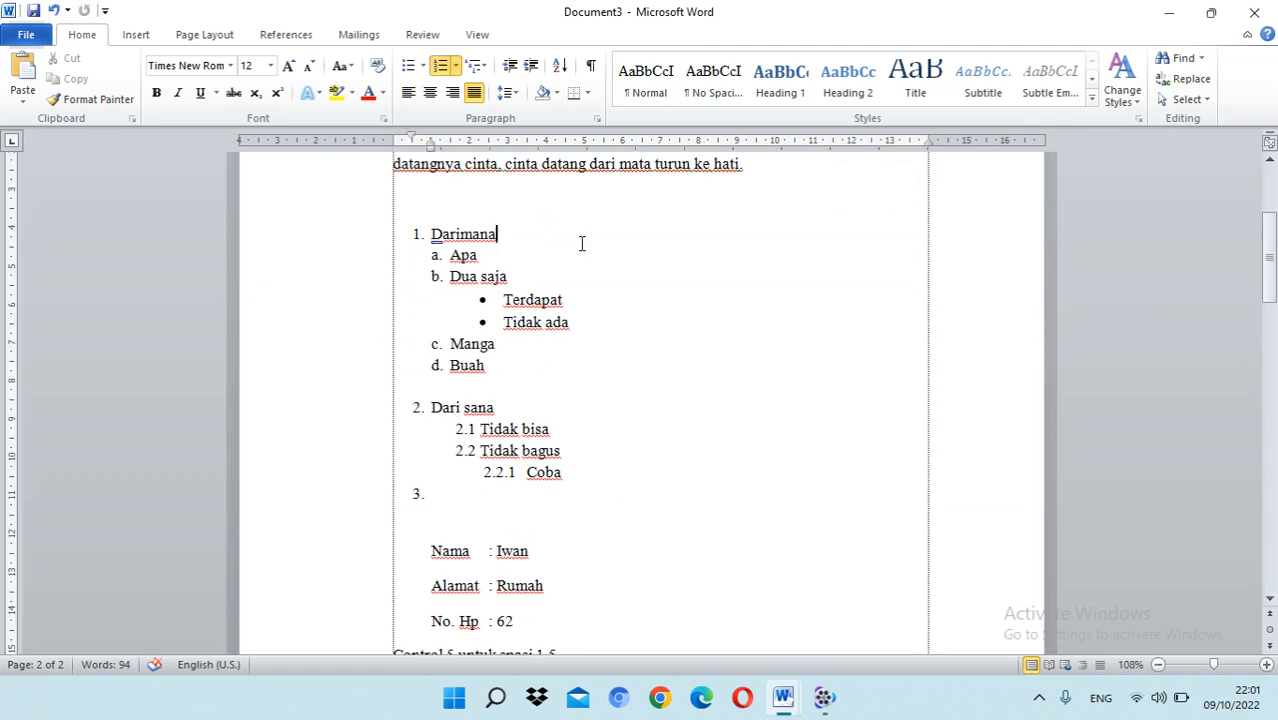
click(224, 38)
click(192, 90)
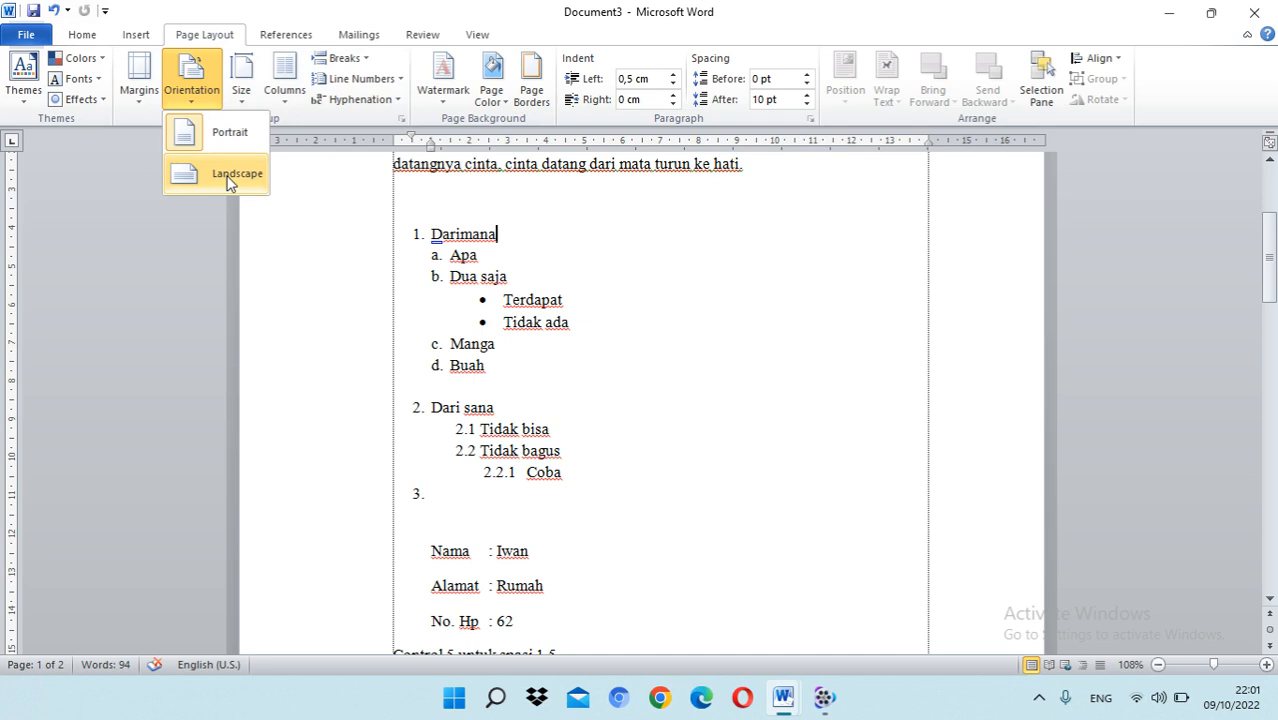
click(525, 212)
scroll(577, 257, up, 4)
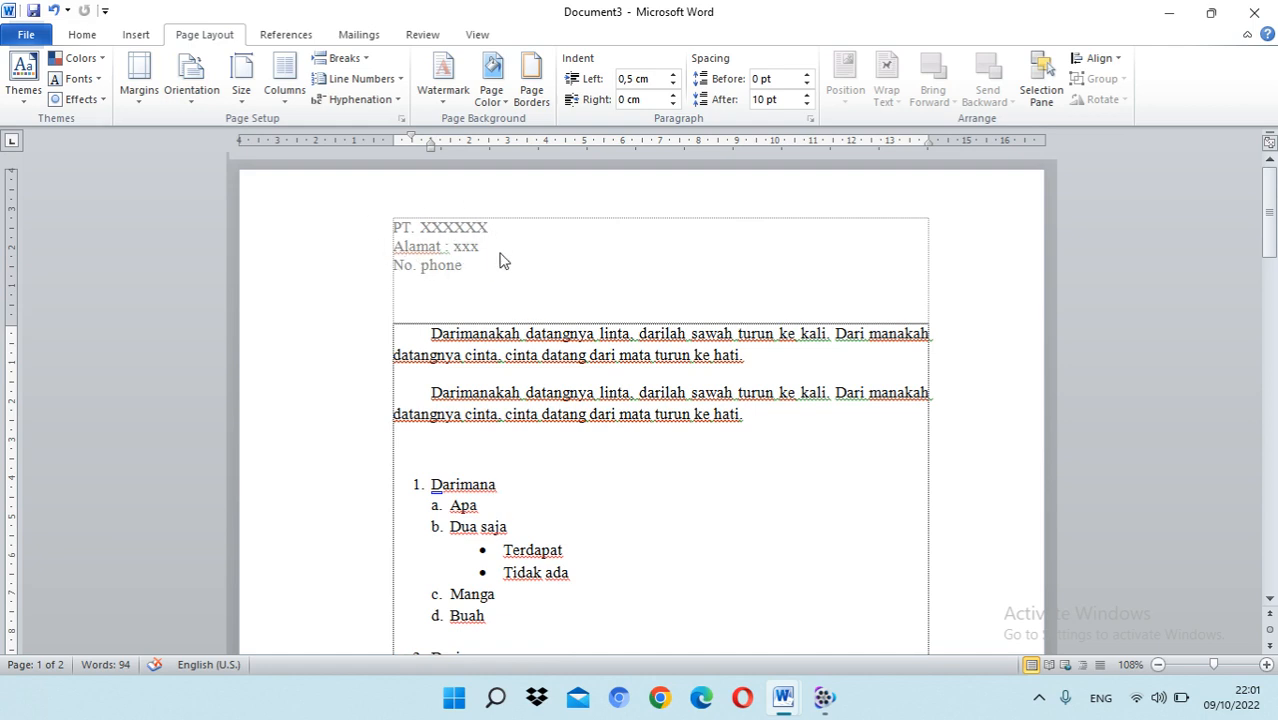
scroll(530, 270, down, 15)
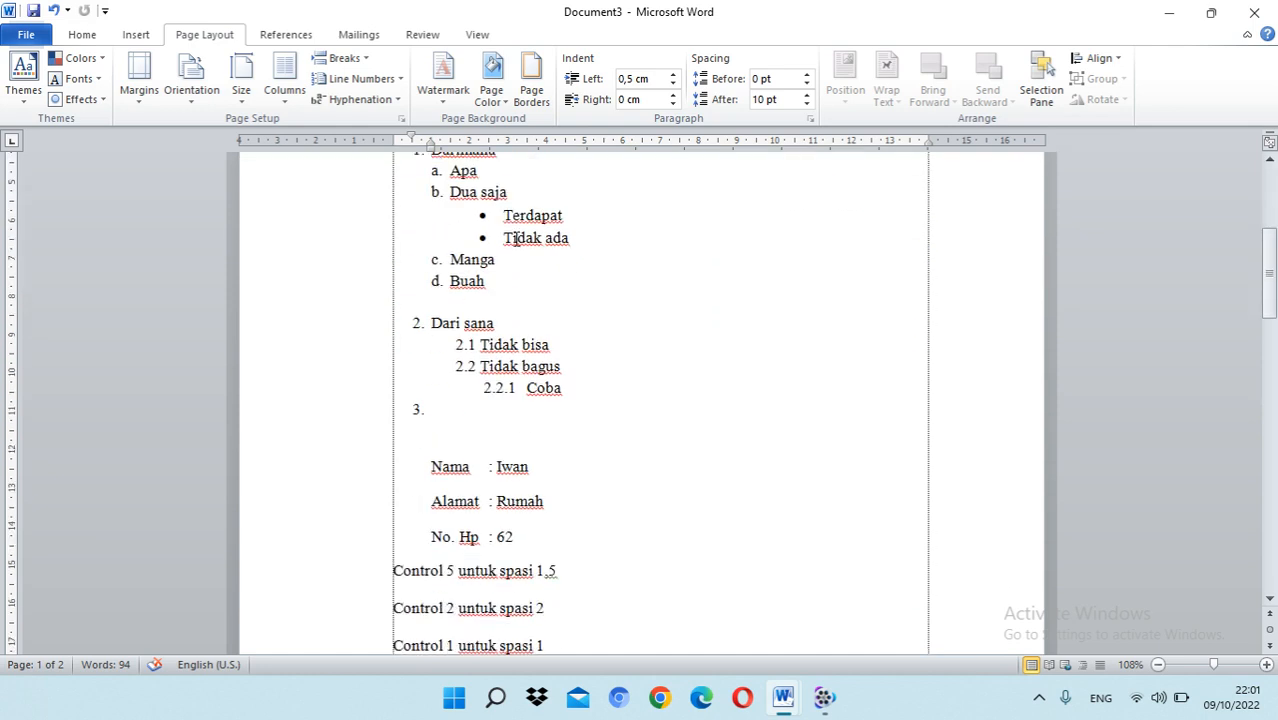
Step: Insert a Next Page section break at the start of the blank second page
click(430, 237)
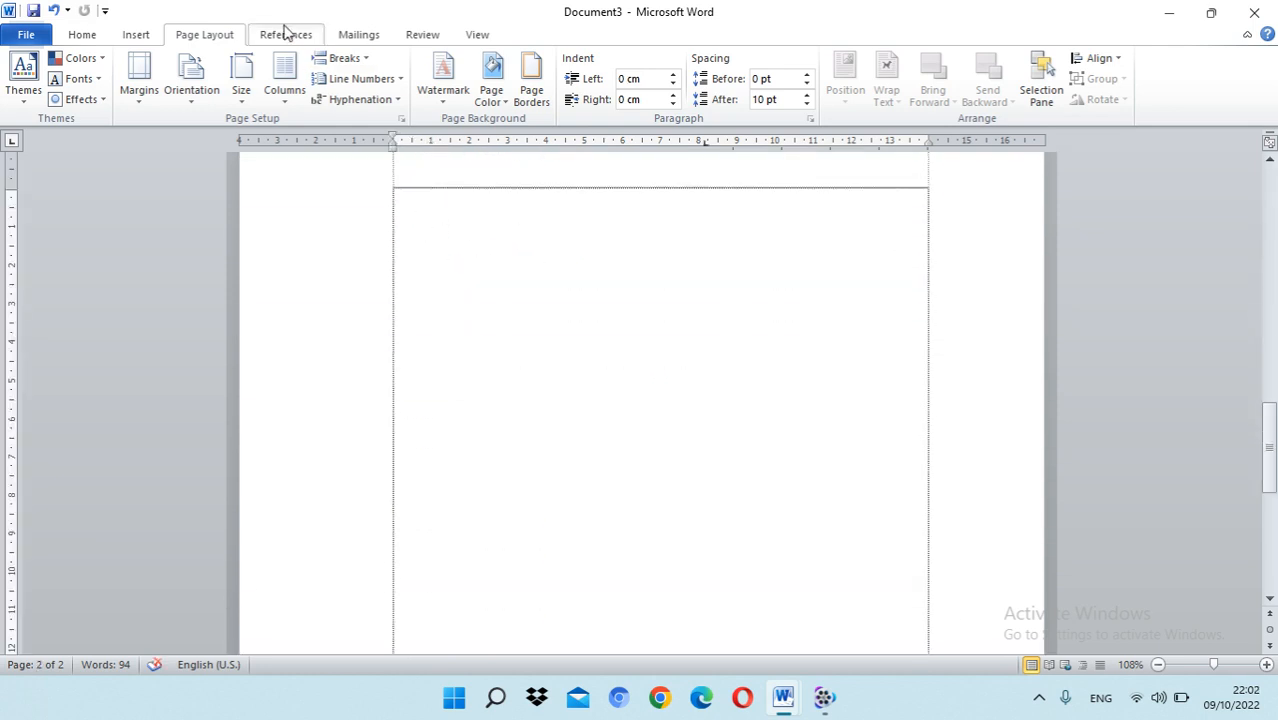
click(137, 35)
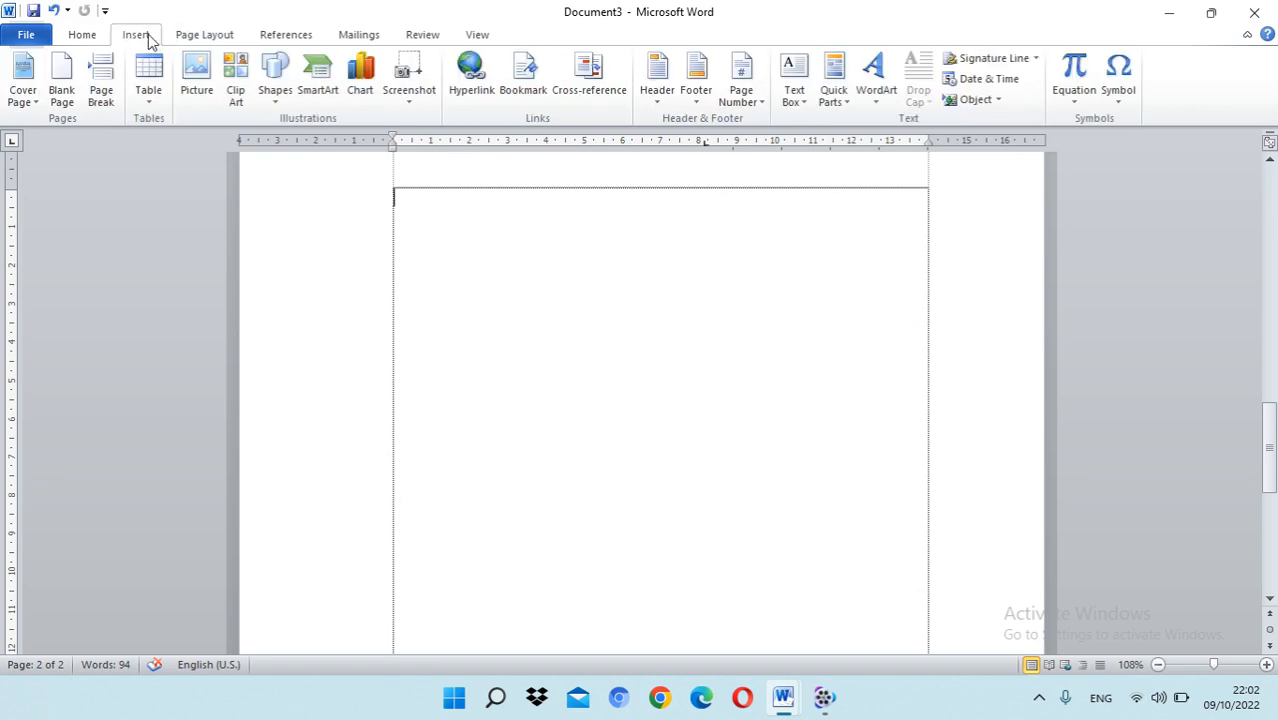
click(97, 35)
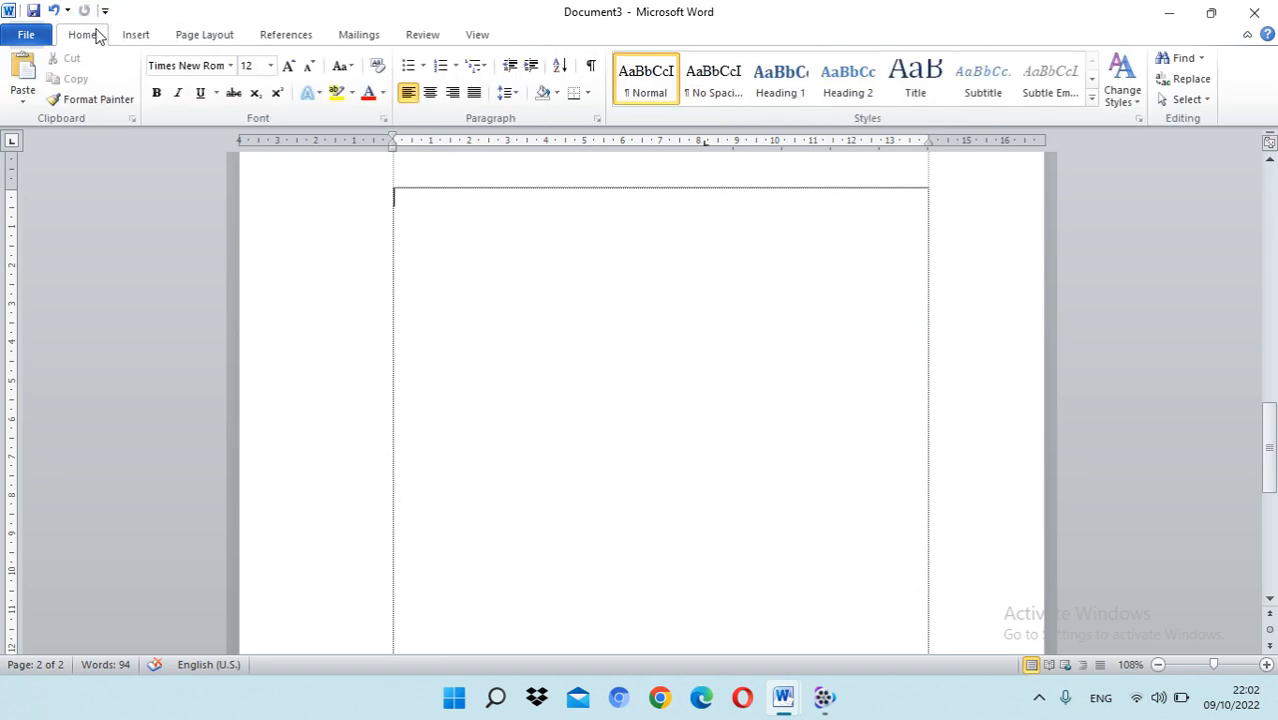
click(190, 35)
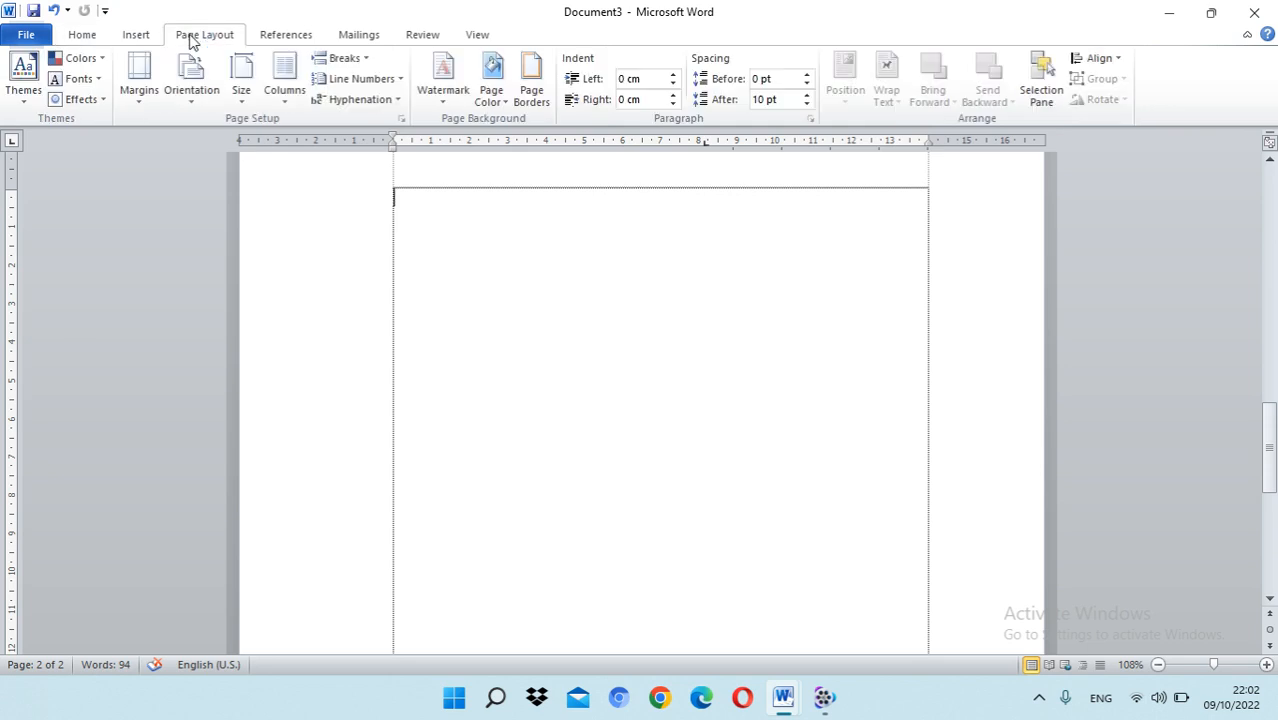
click(366, 60)
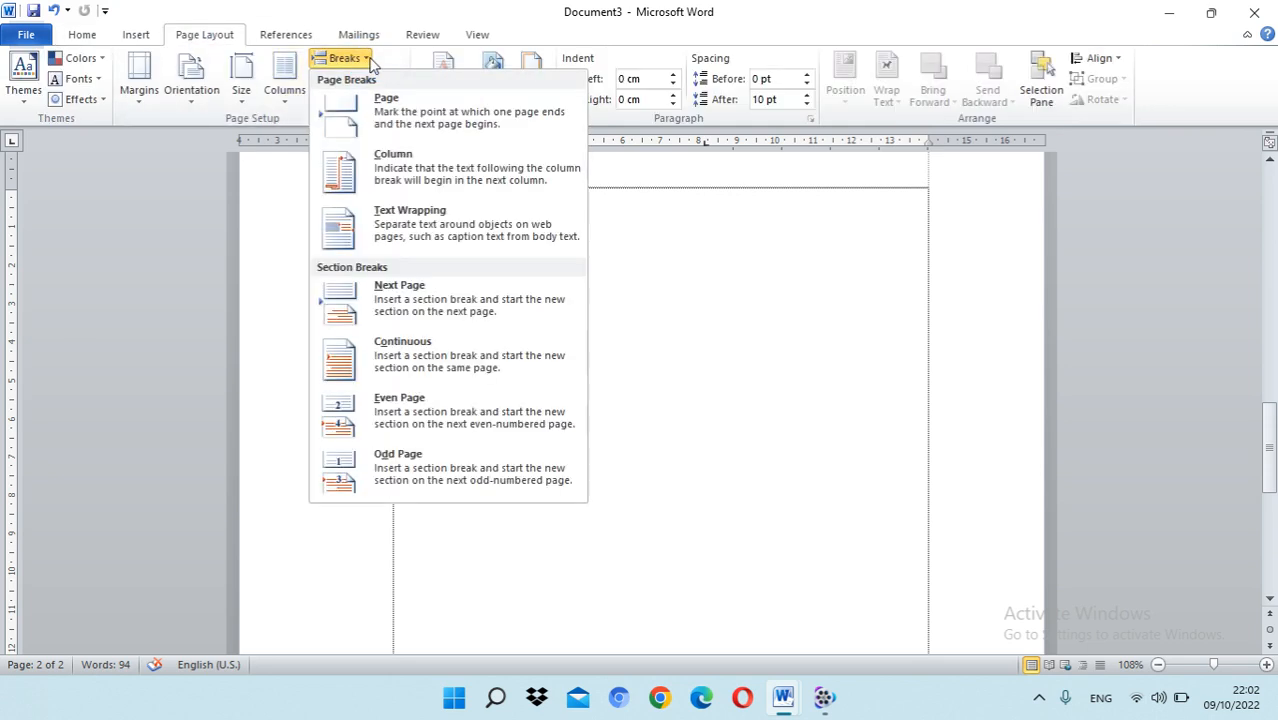
click(422, 307)
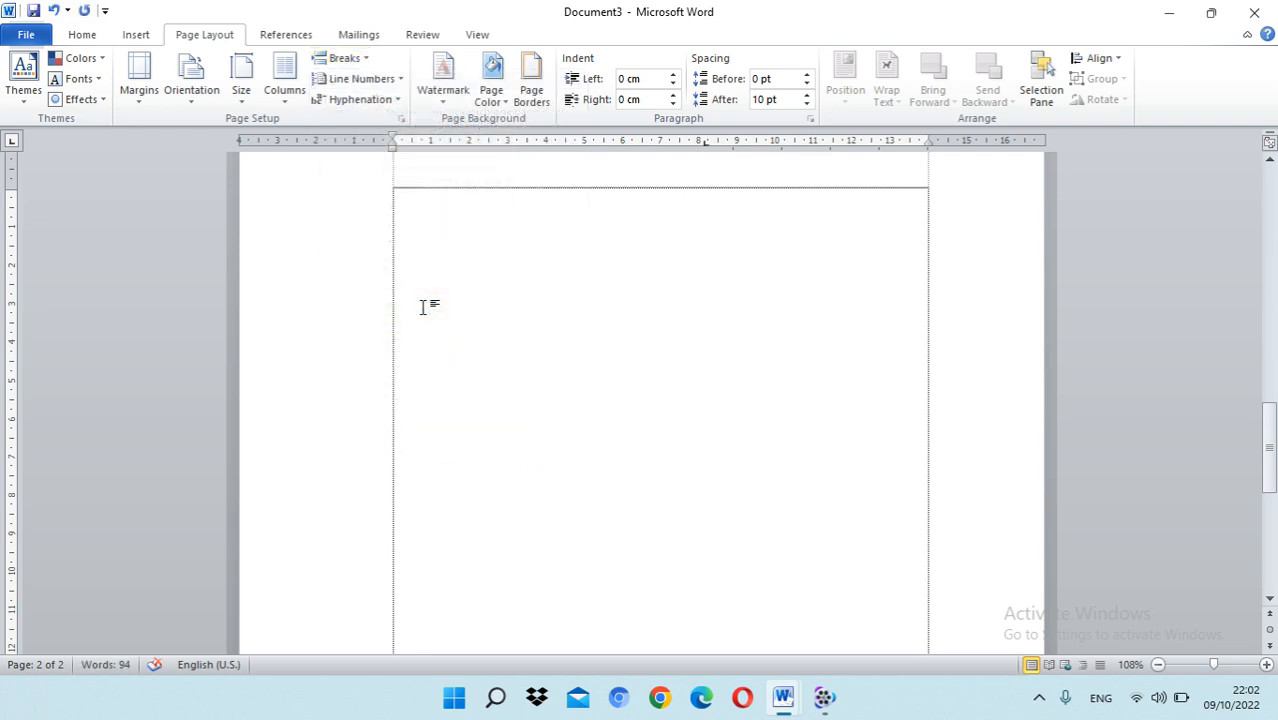
Step: Set the orientation of the second page's section to Landscape and check the first page's layout
scroll(427, 299, down, 4)
scroll(427, 299, up, 17)
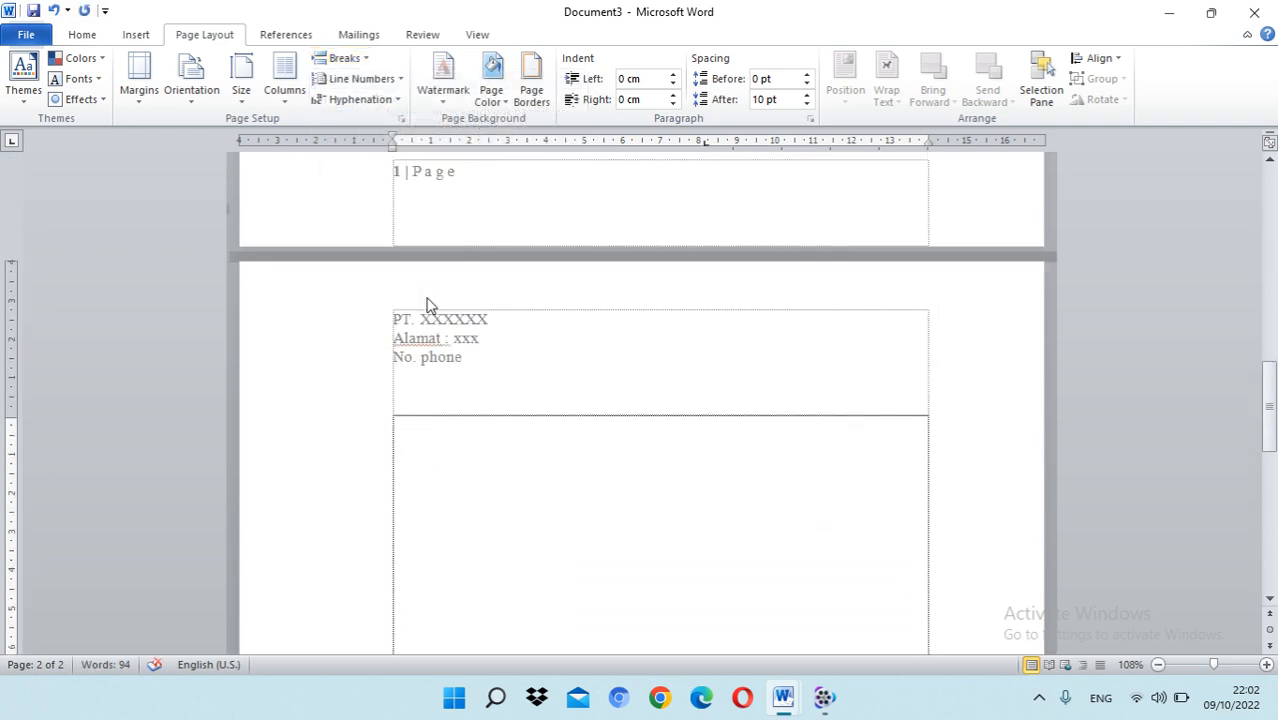
scroll(427, 298, down, 2)
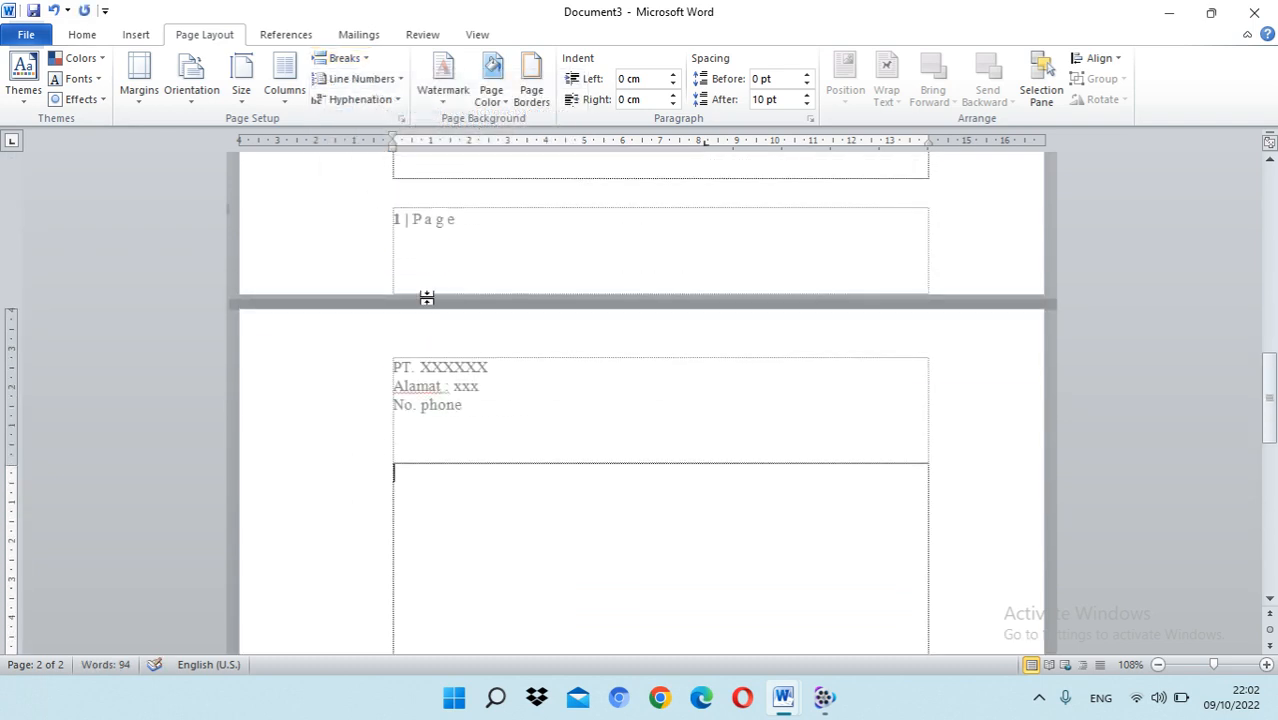
click(390, 84)
click(382, 80)
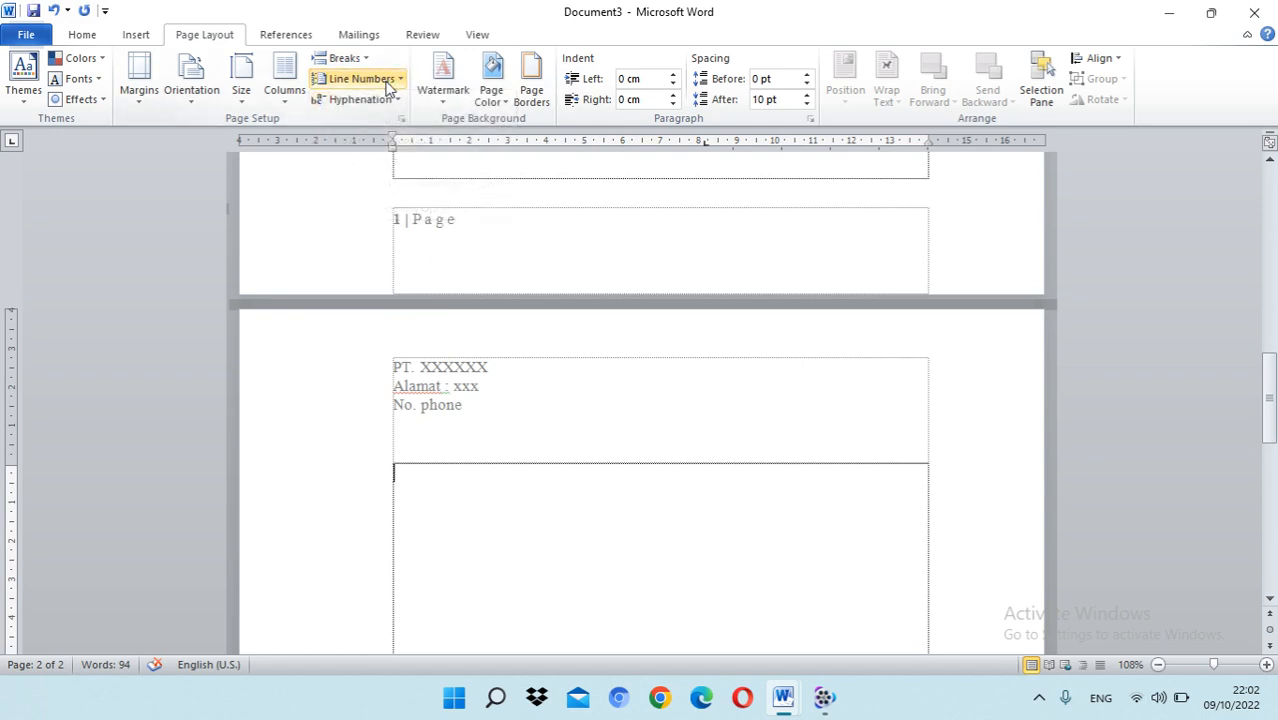
click(196, 106)
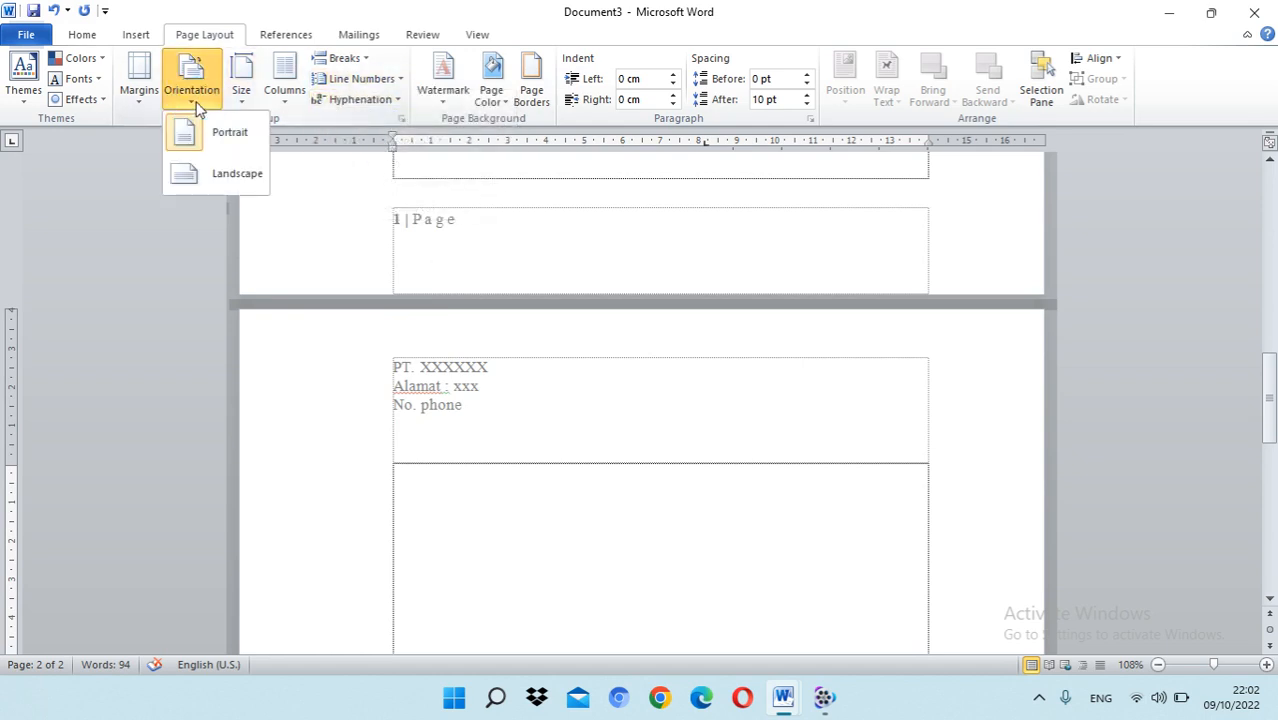
click(229, 175)
scroll(505, 304, up, 15)
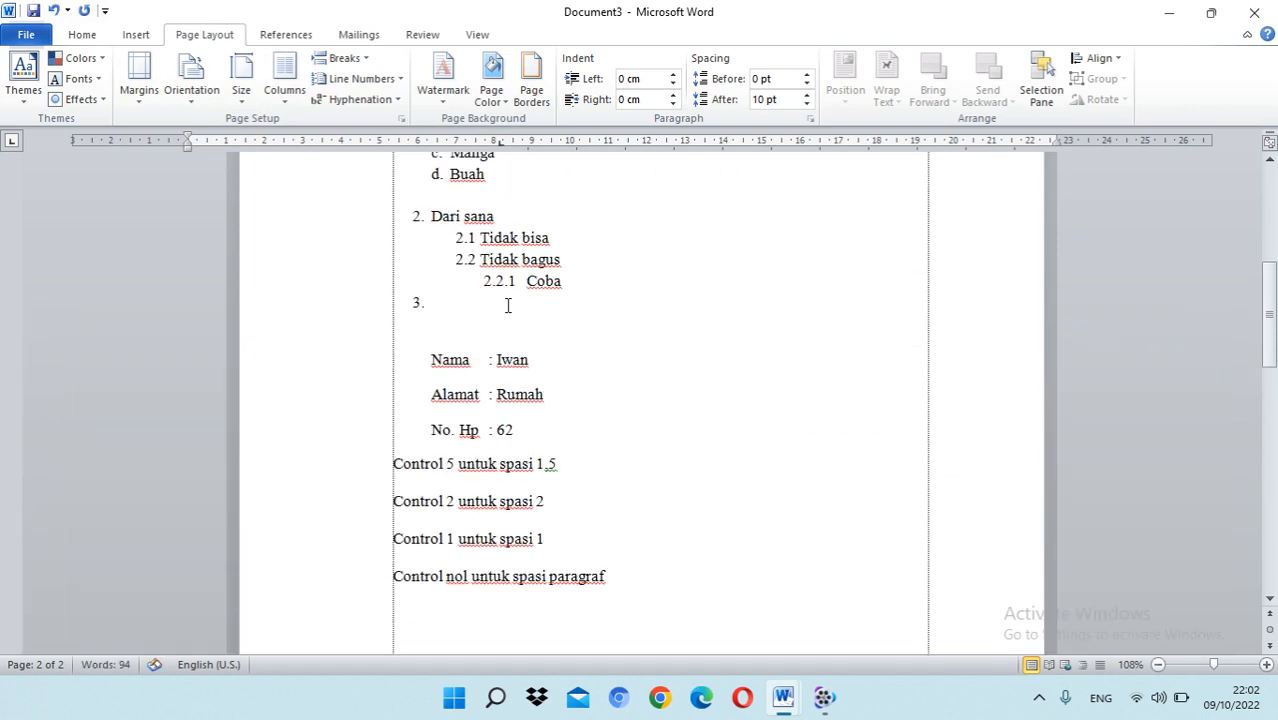
Step: Insert a Next Page section break at the start of the blank third page
scroll(505, 304, down, 20)
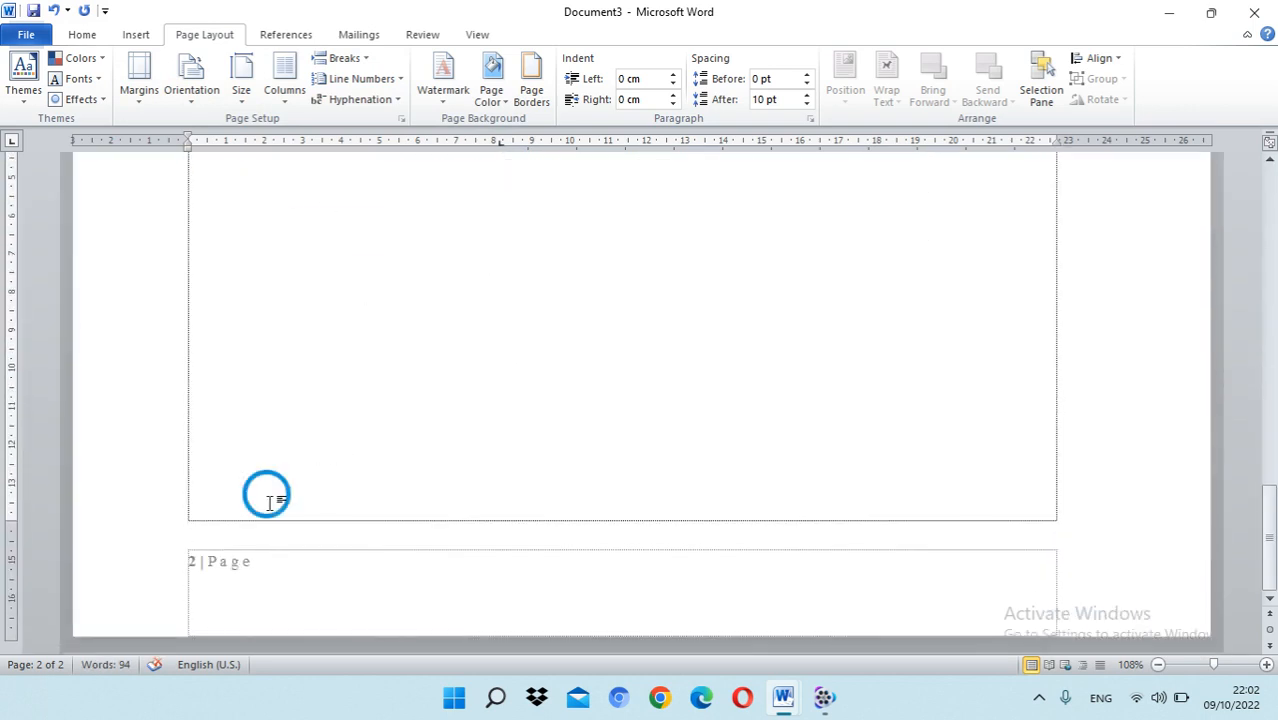
scroll(285, 488, down, 6)
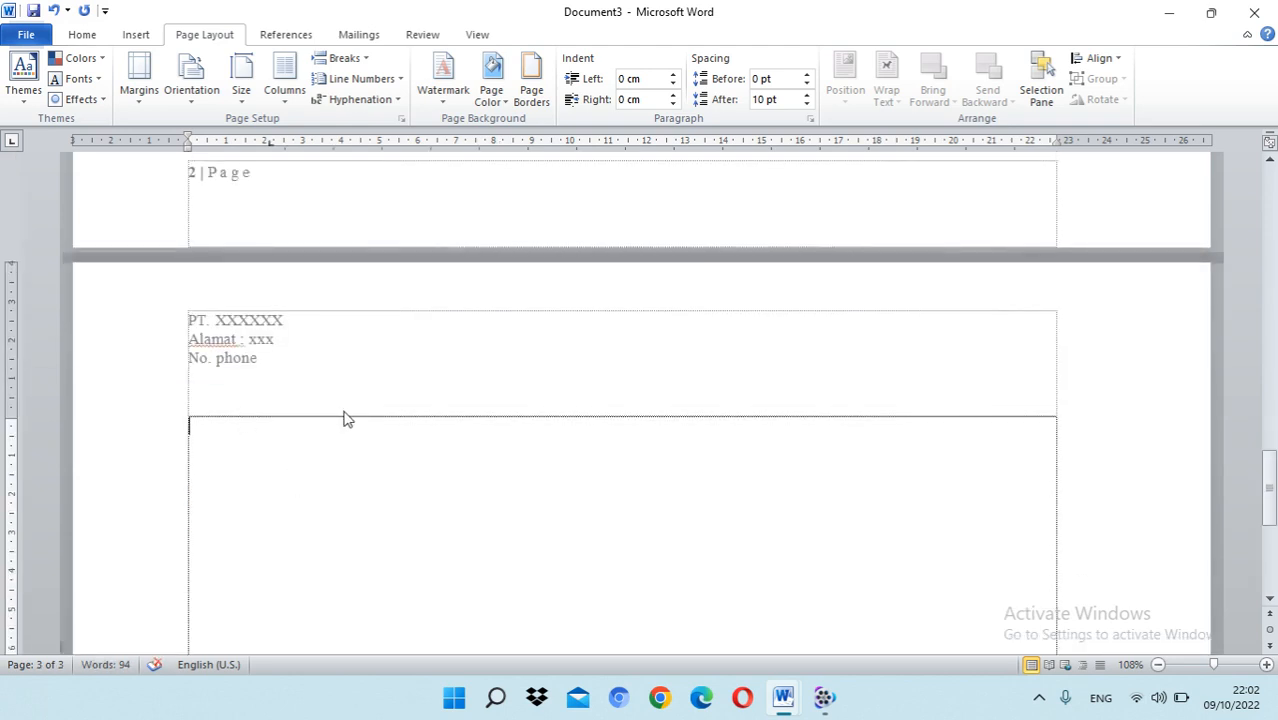
scroll(420, 310, down, 5)
scroll(619, 270, down, 5)
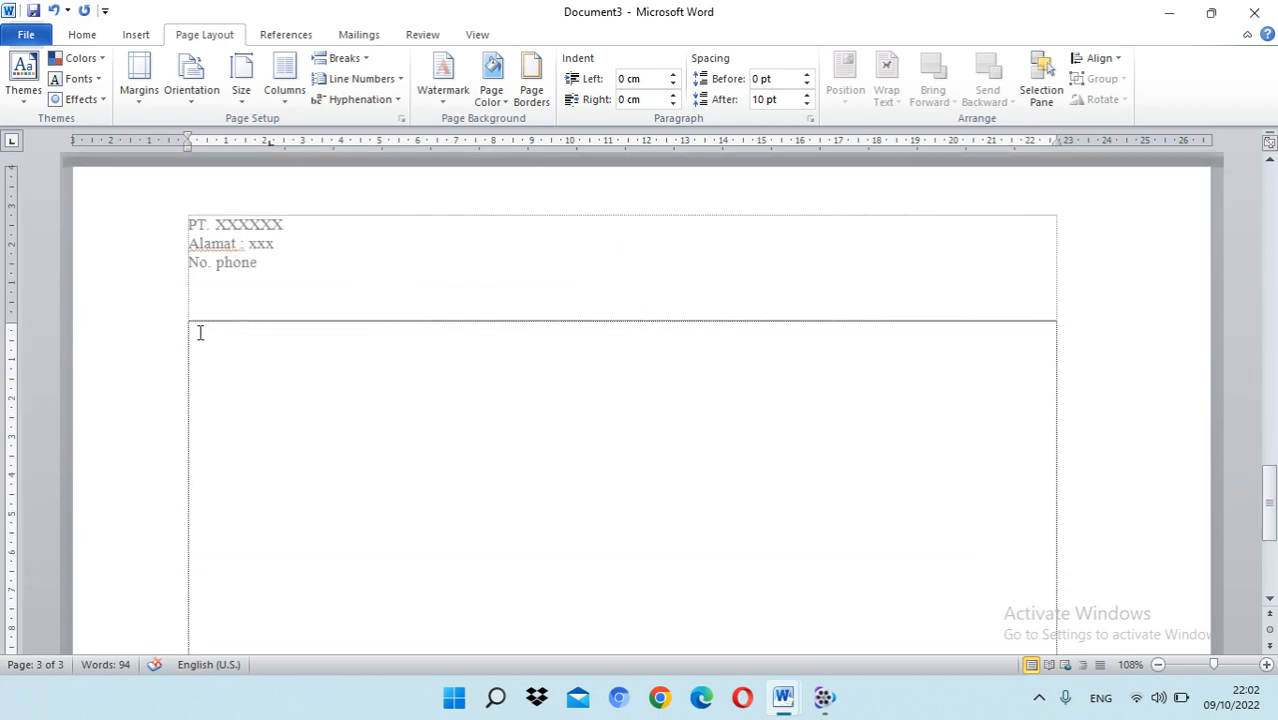
click(360, 58)
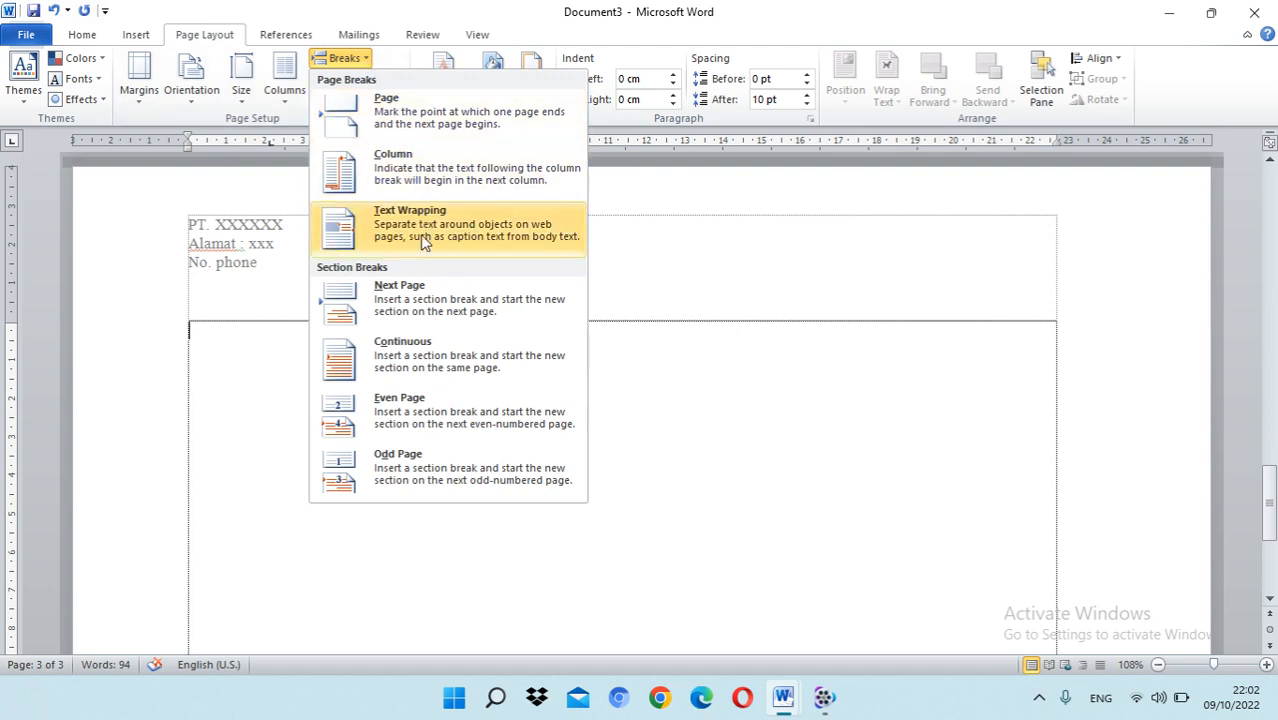
click(421, 303)
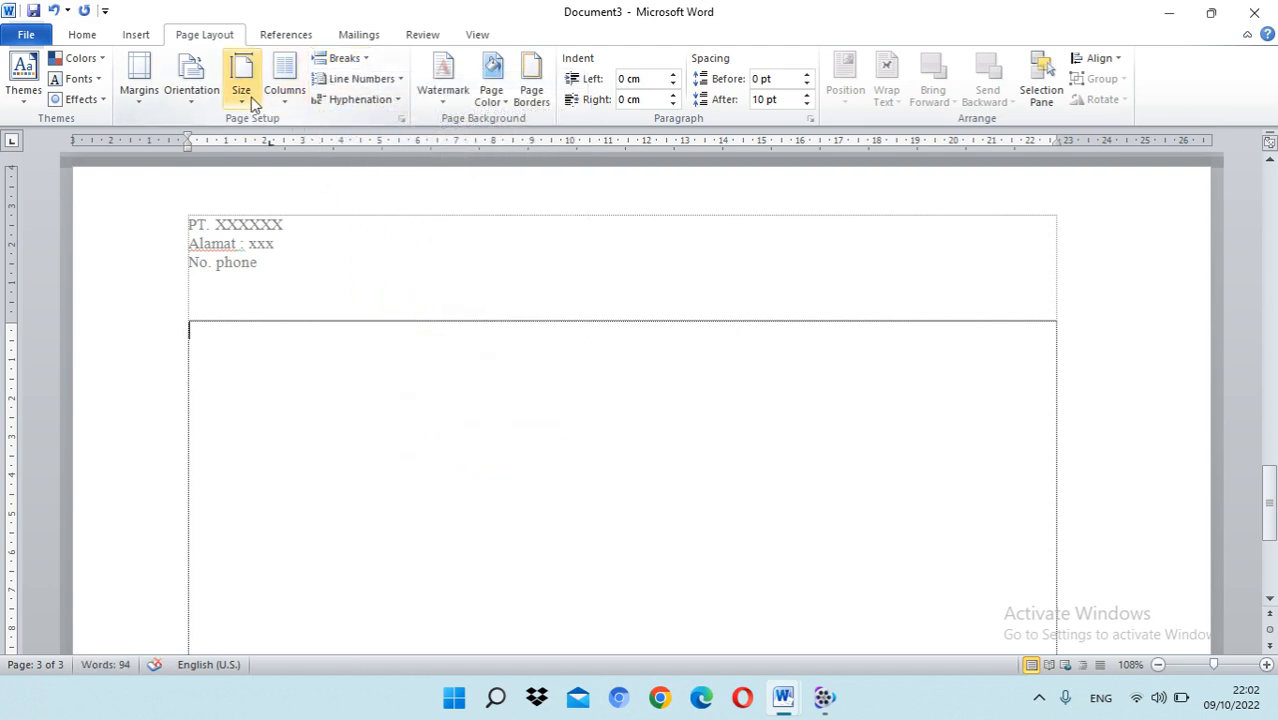
Step: Set the third page's section orientation to Portrait and check the first page's layout
click(193, 105)
click(214, 134)
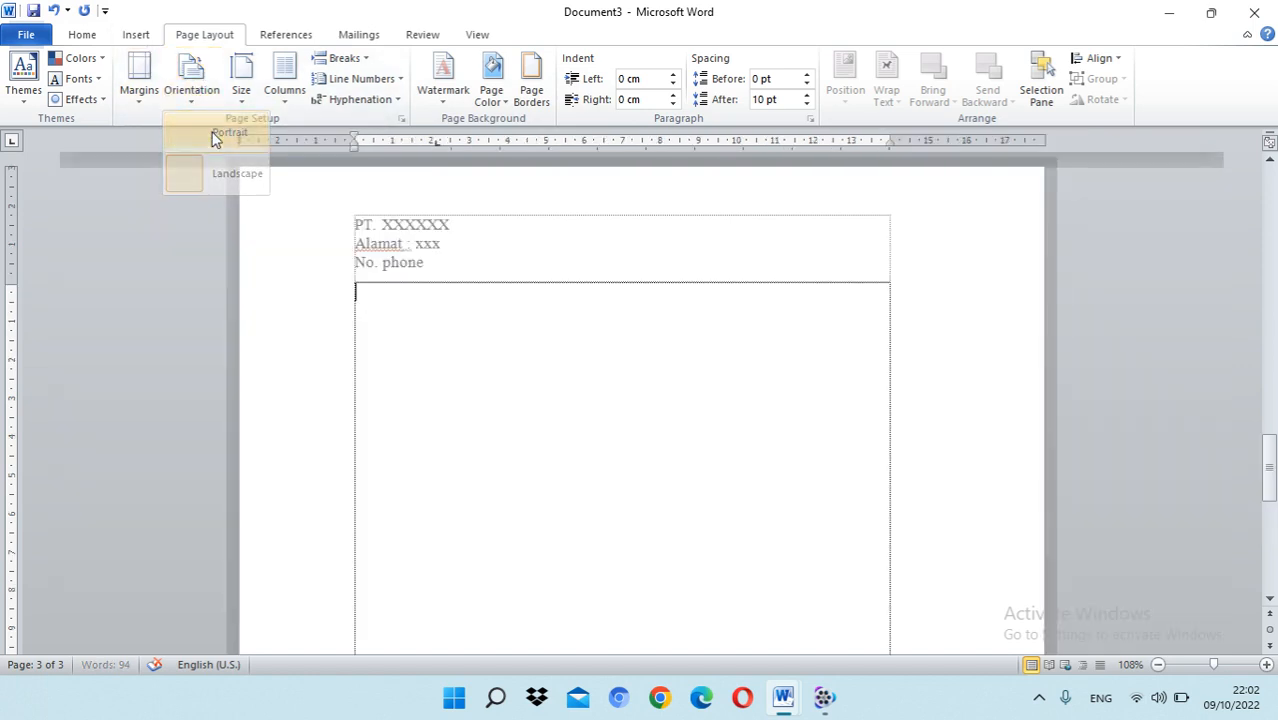
scroll(585, 376, up, 10)
scroll(585, 376, up, 15)
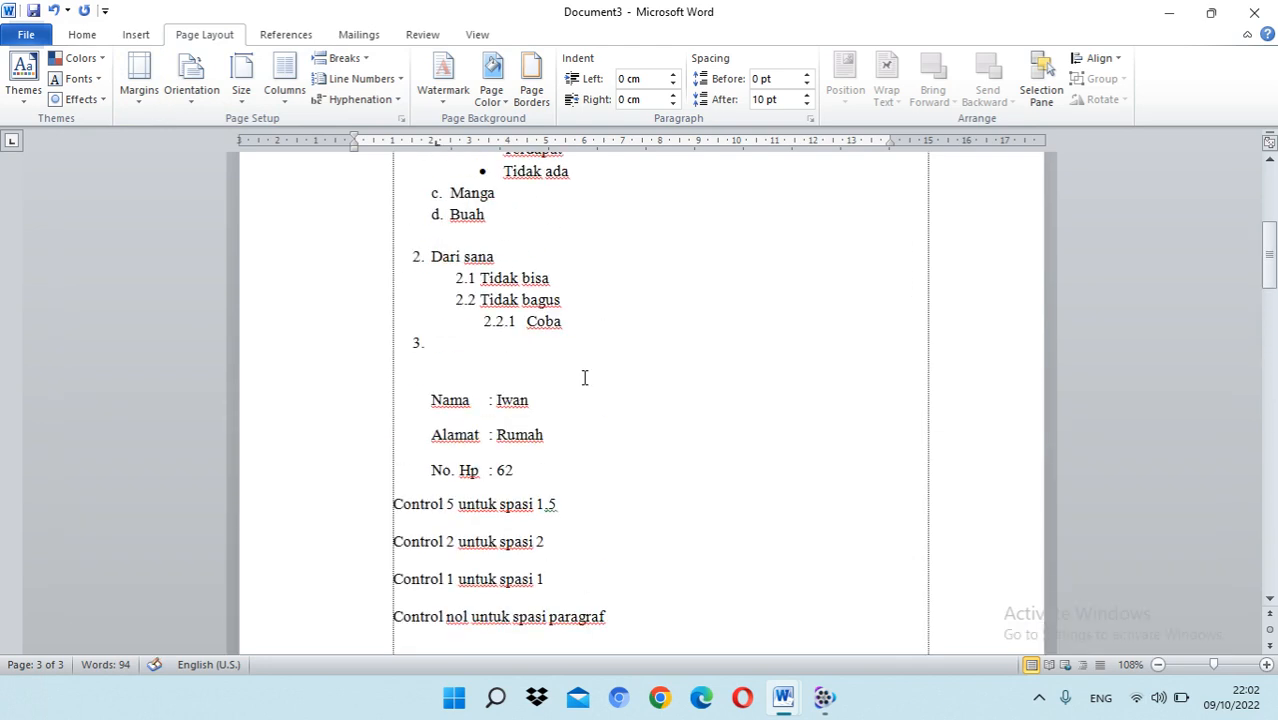
scroll(579, 372, down, 5)
scroll(578, 366, up, 5)
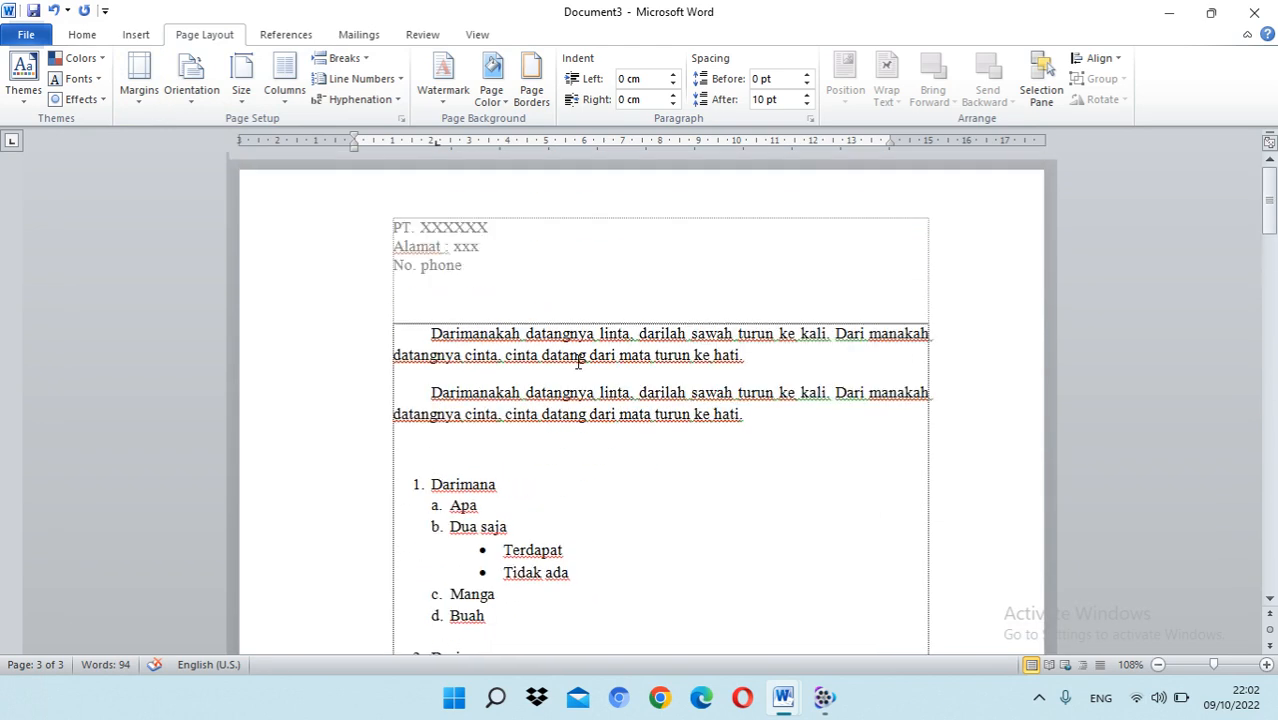
Step: Compare the orientation, company header and footer page number across all three pages
scroll(578, 357, down, 20)
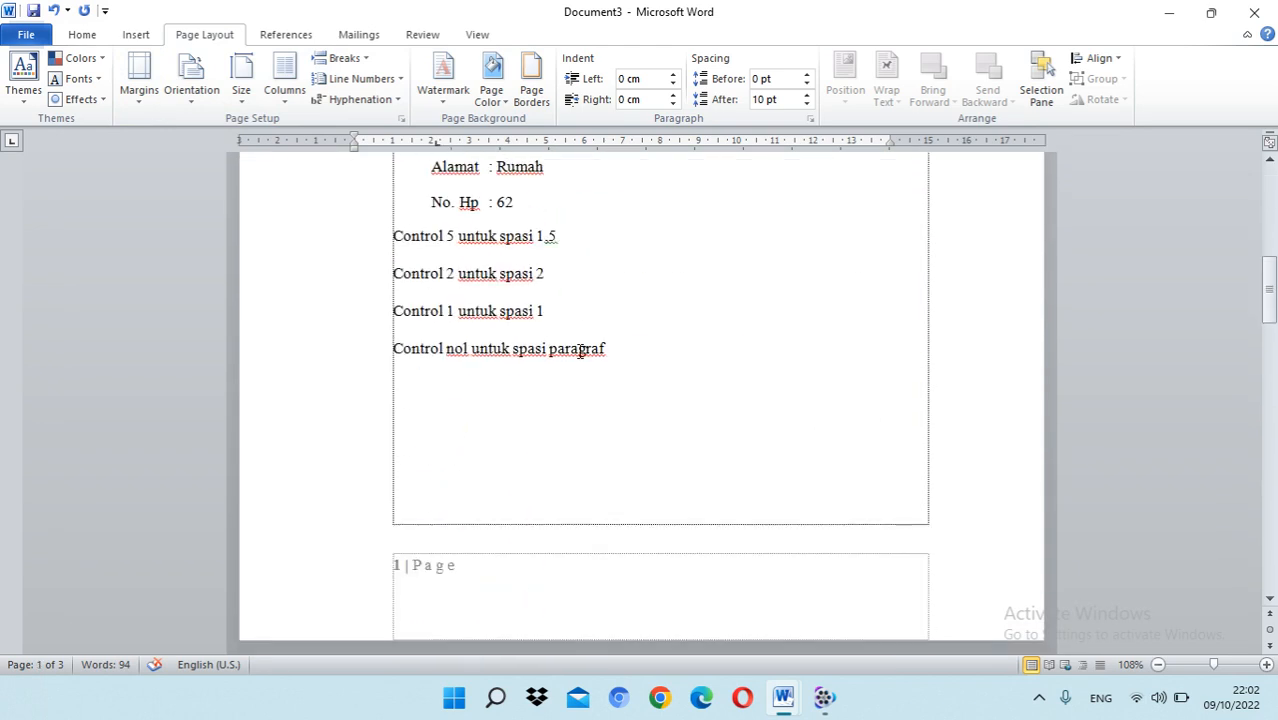
scroll(536, 388, down, 8)
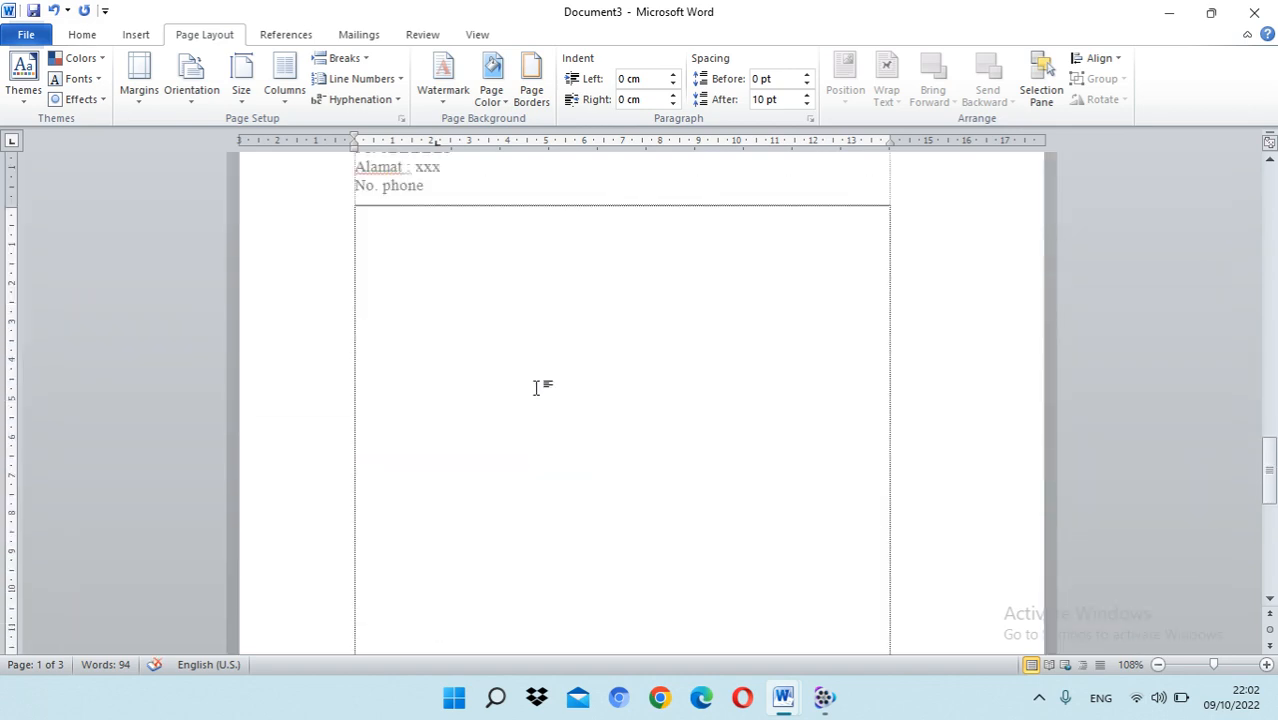
scroll(536, 388, up, 15)
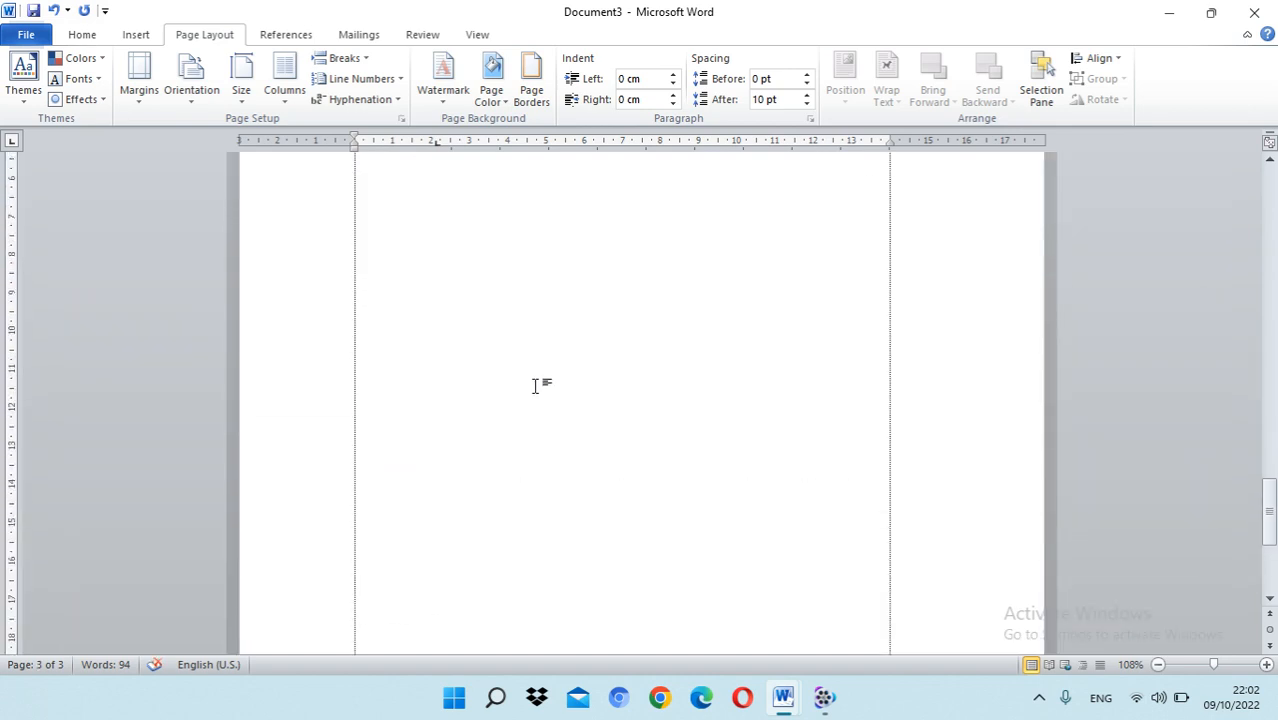
scroll(538, 391, up, 15)
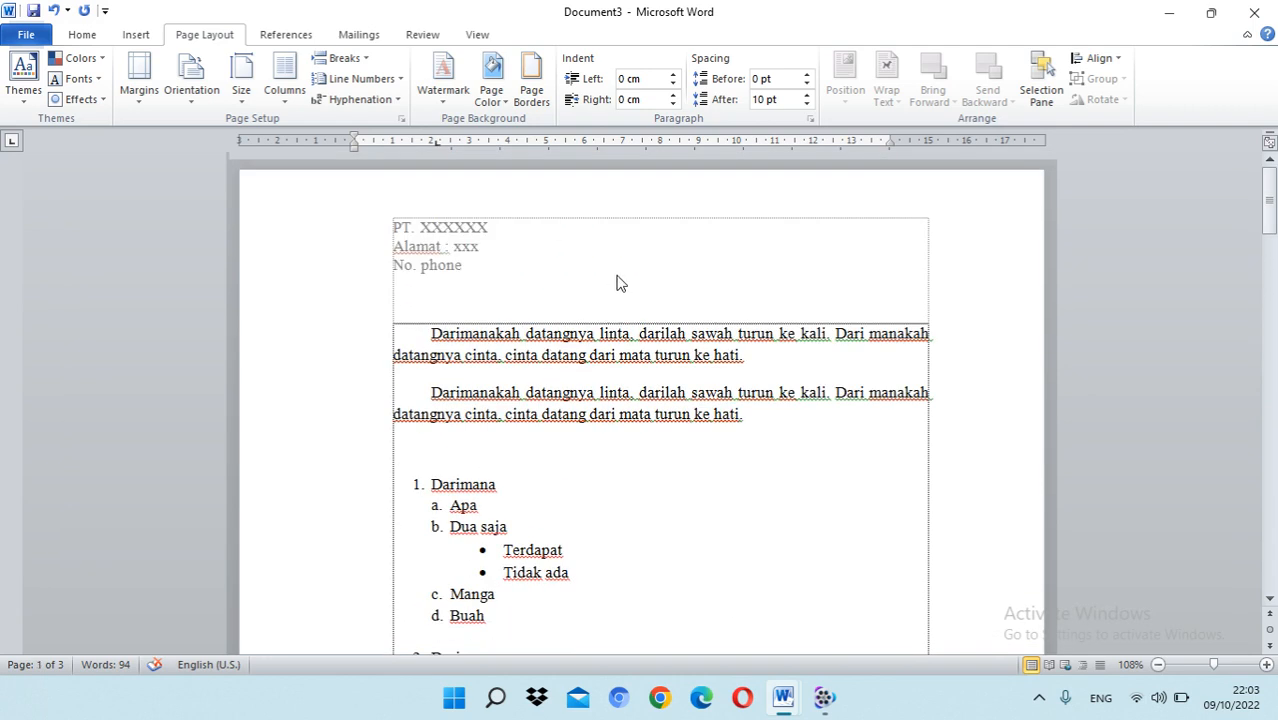
scroll(626, 268, down, 3)
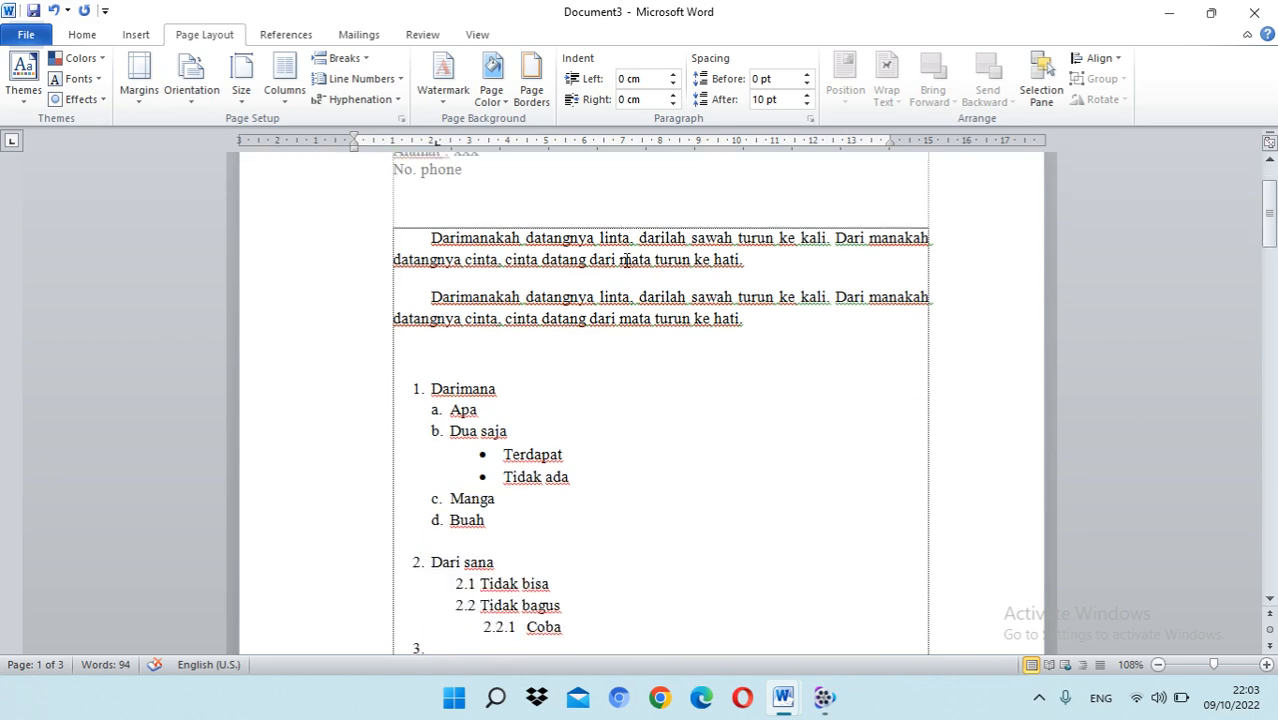
click(650, 291)
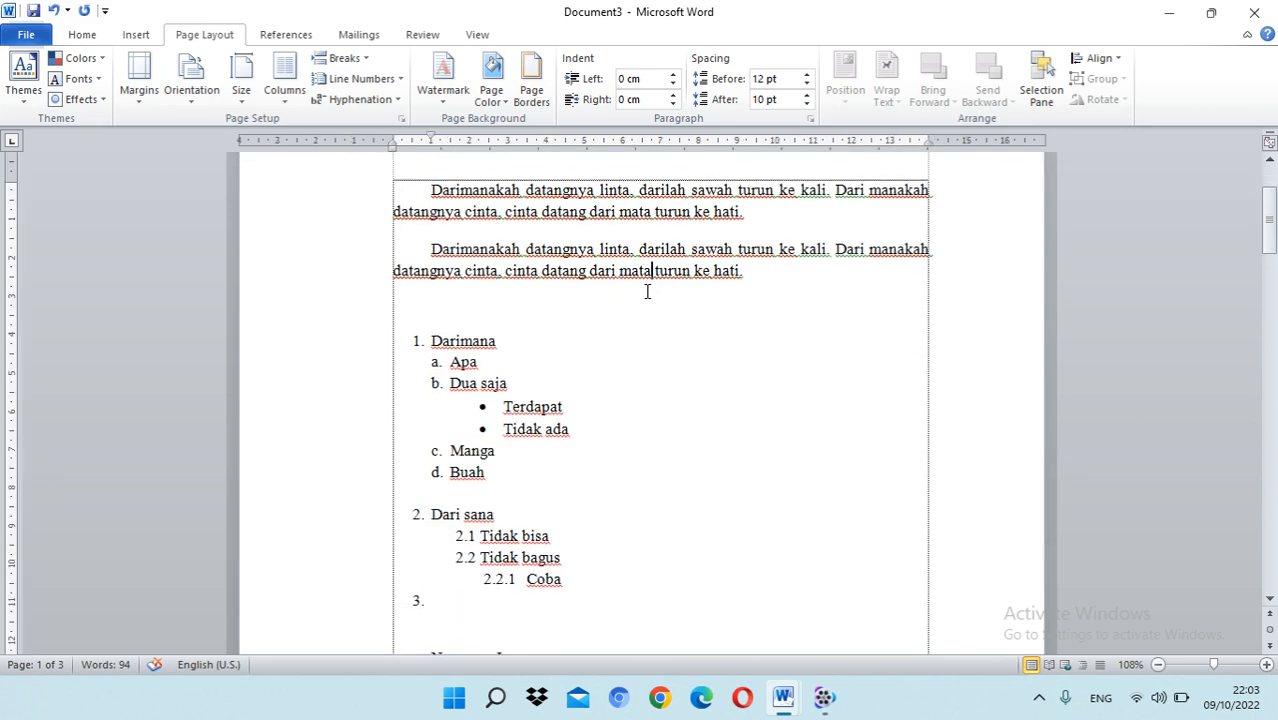
scroll(647, 291, down, 7)
scroll(647, 297, up, 9)
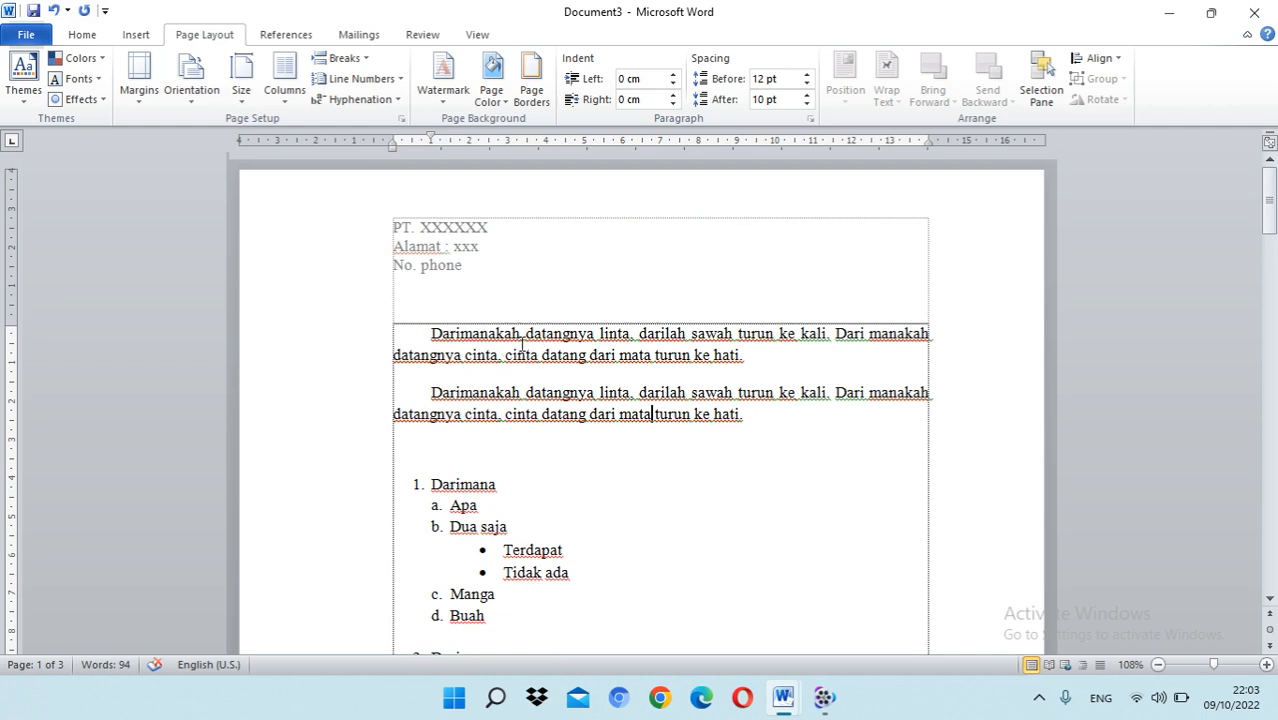
scroll(521, 345, down, 10)
scroll(521, 345, down, 20)
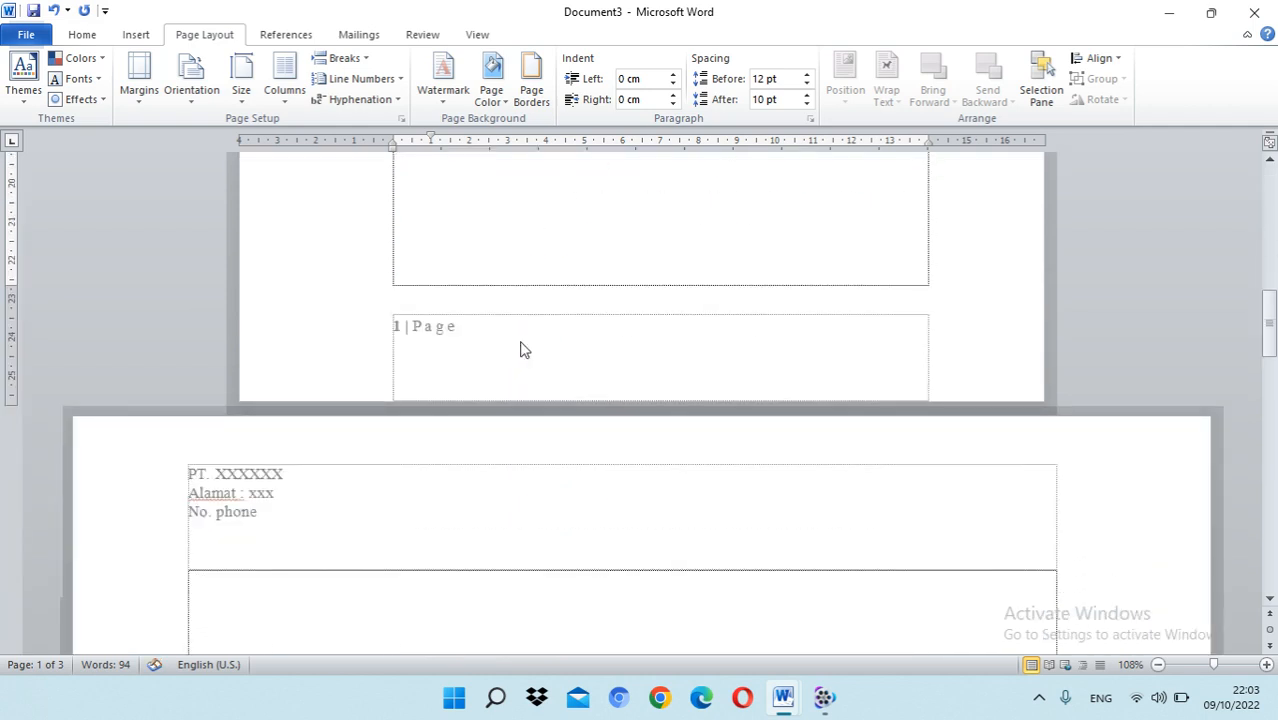
scroll(521, 346, down, 10)
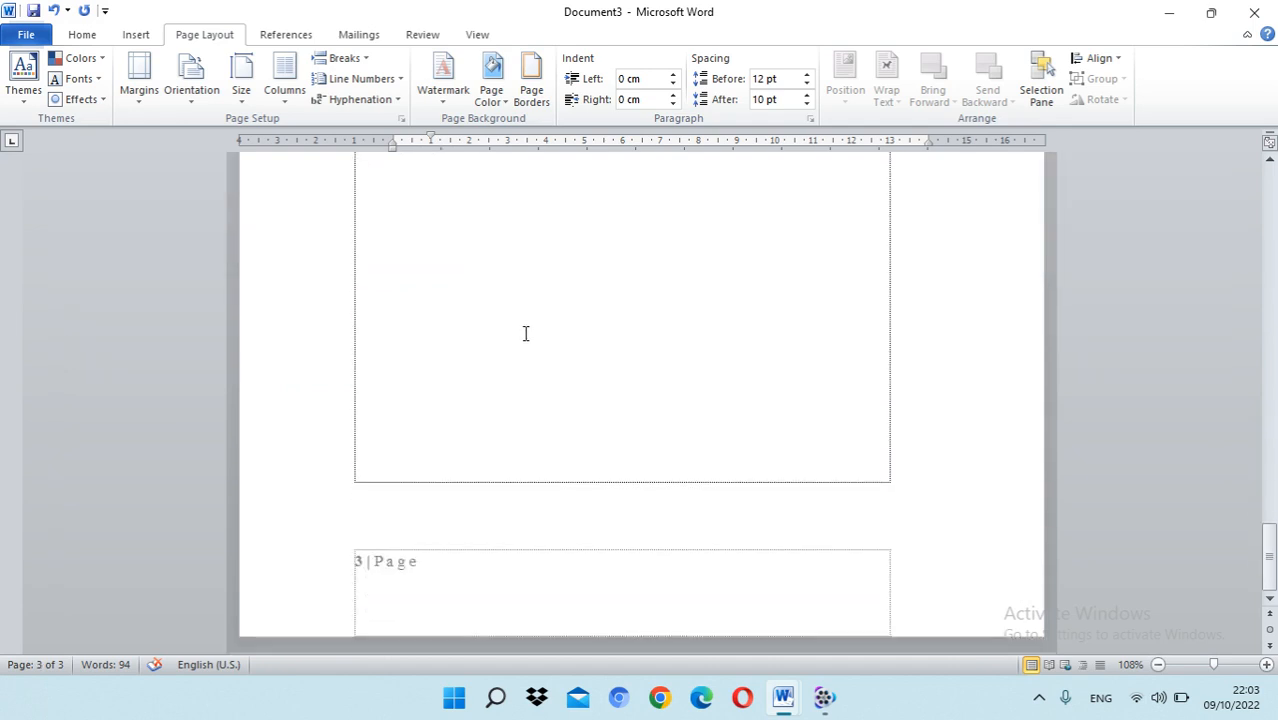
Step: View the print settings and the print preview, including the printer selection, and return to the document
click(26, 36)
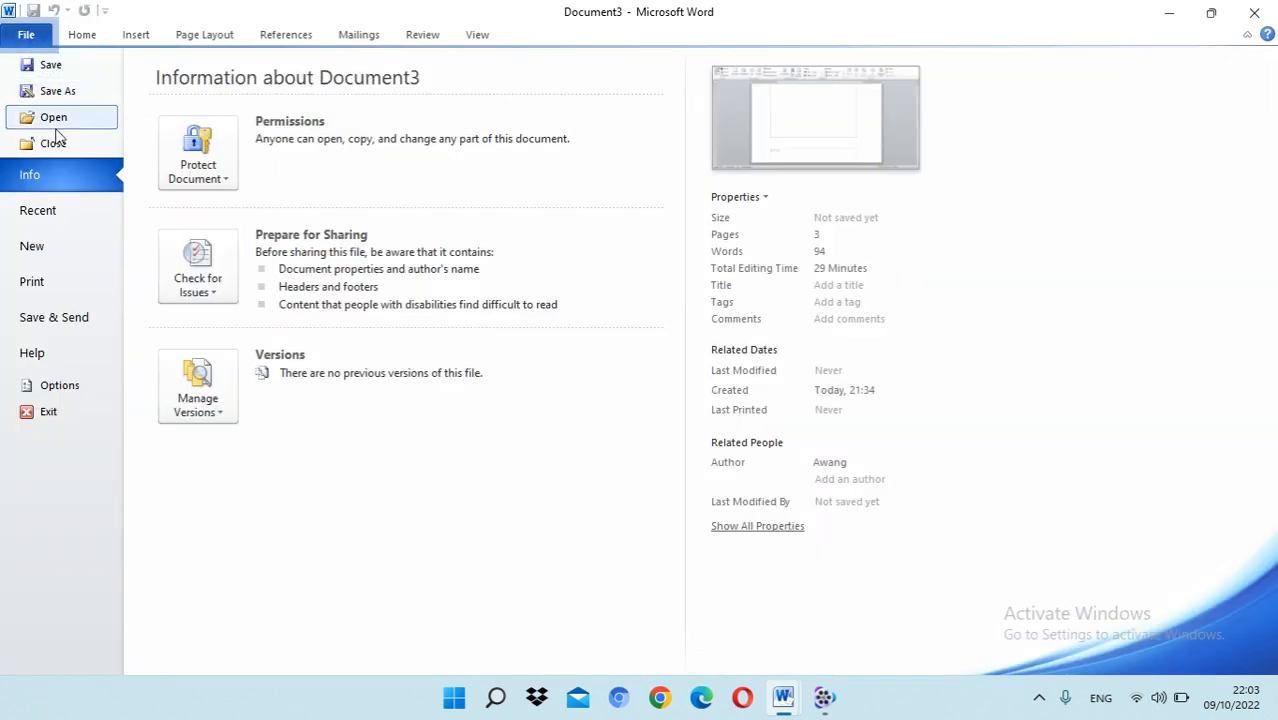
click(70, 292)
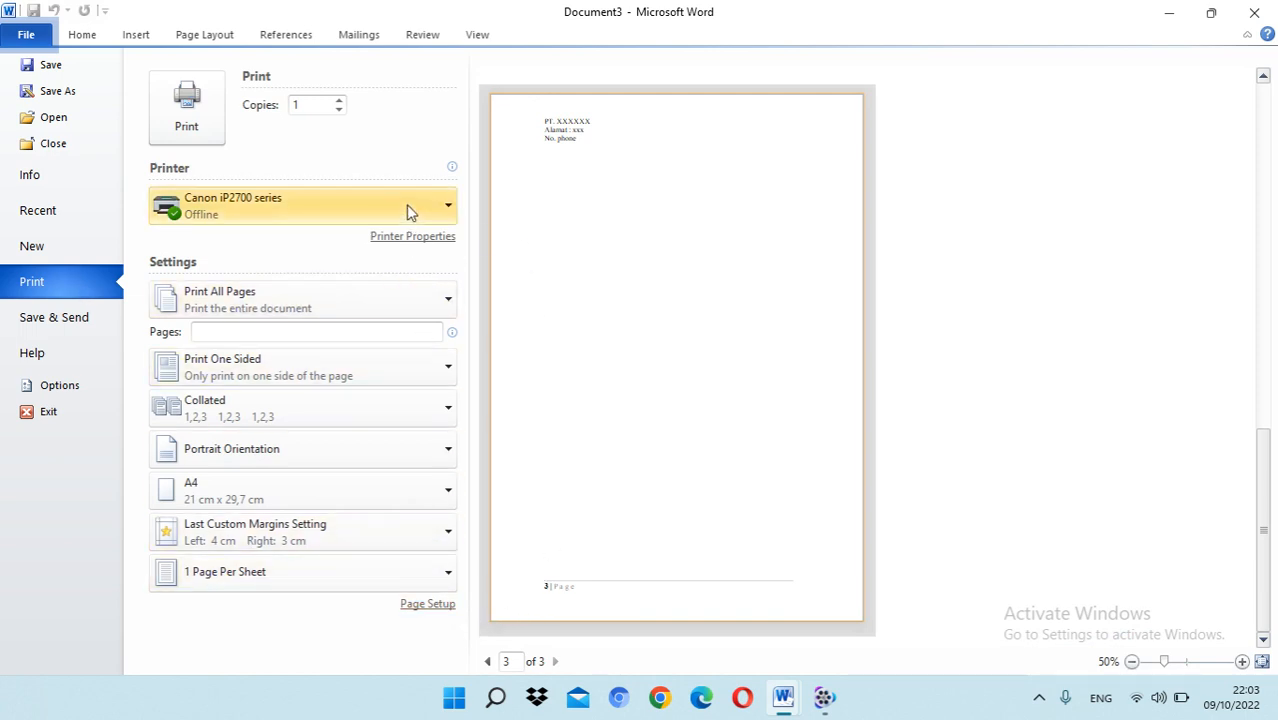
mouse_move(407, 210)
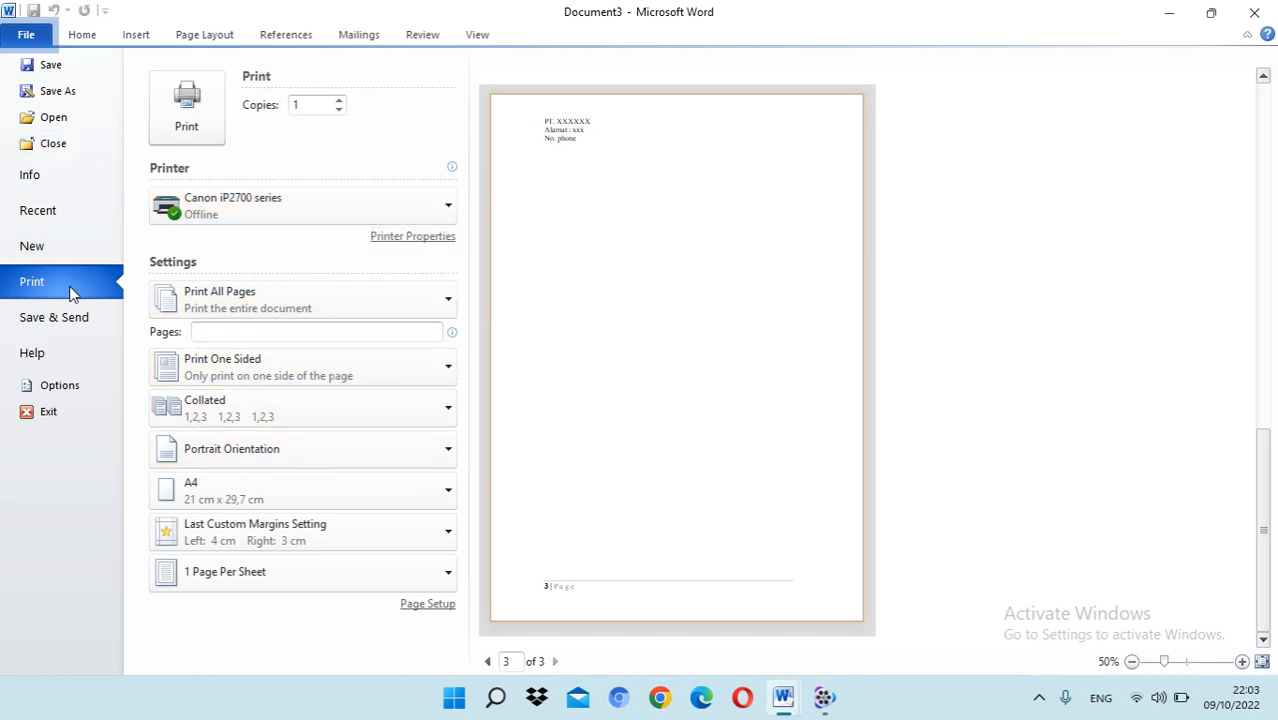
click(82, 38)
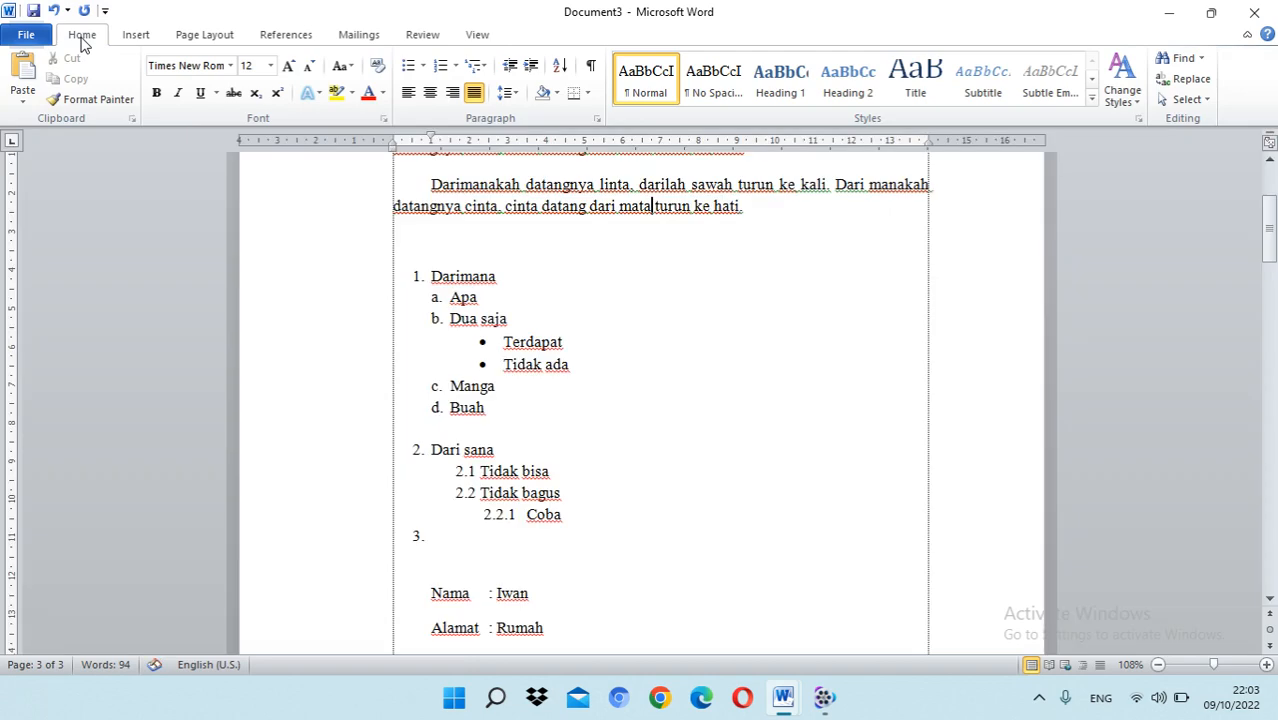
Step: Save the document to the Desktop as a Word Document named "Darimanakah datangnya linta.docx"
click(30, 38)
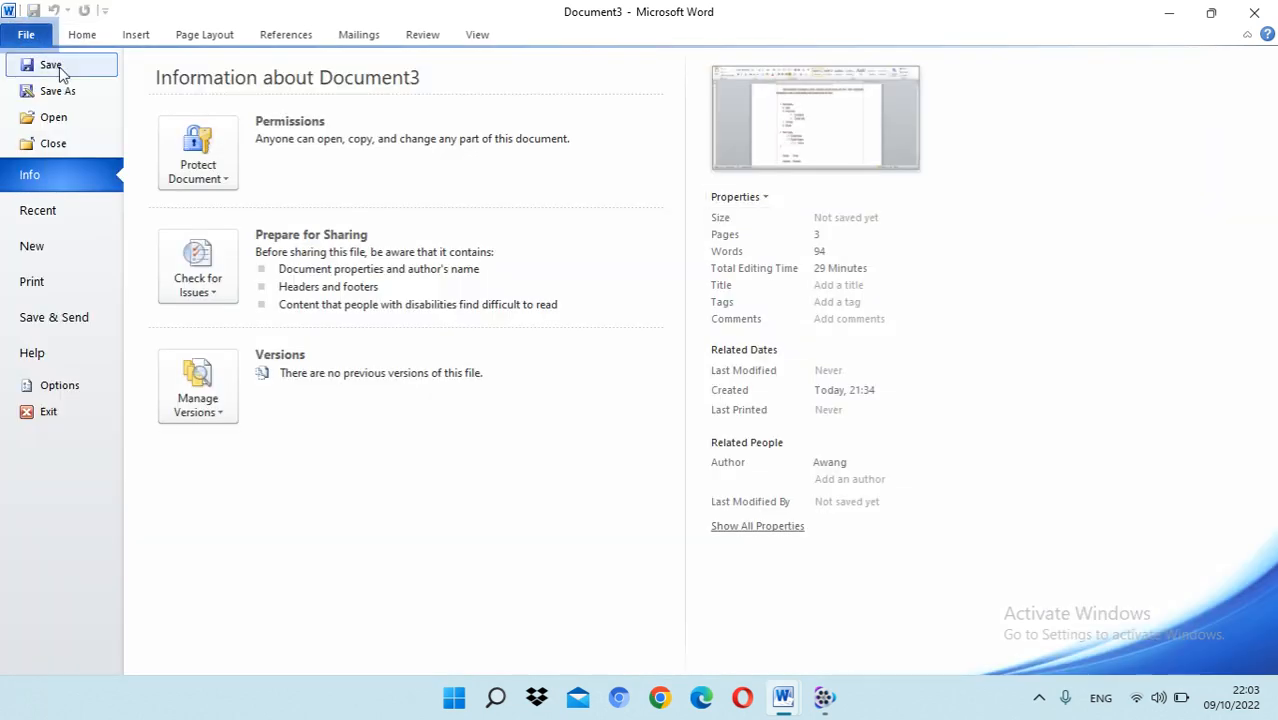
click(52, 65)
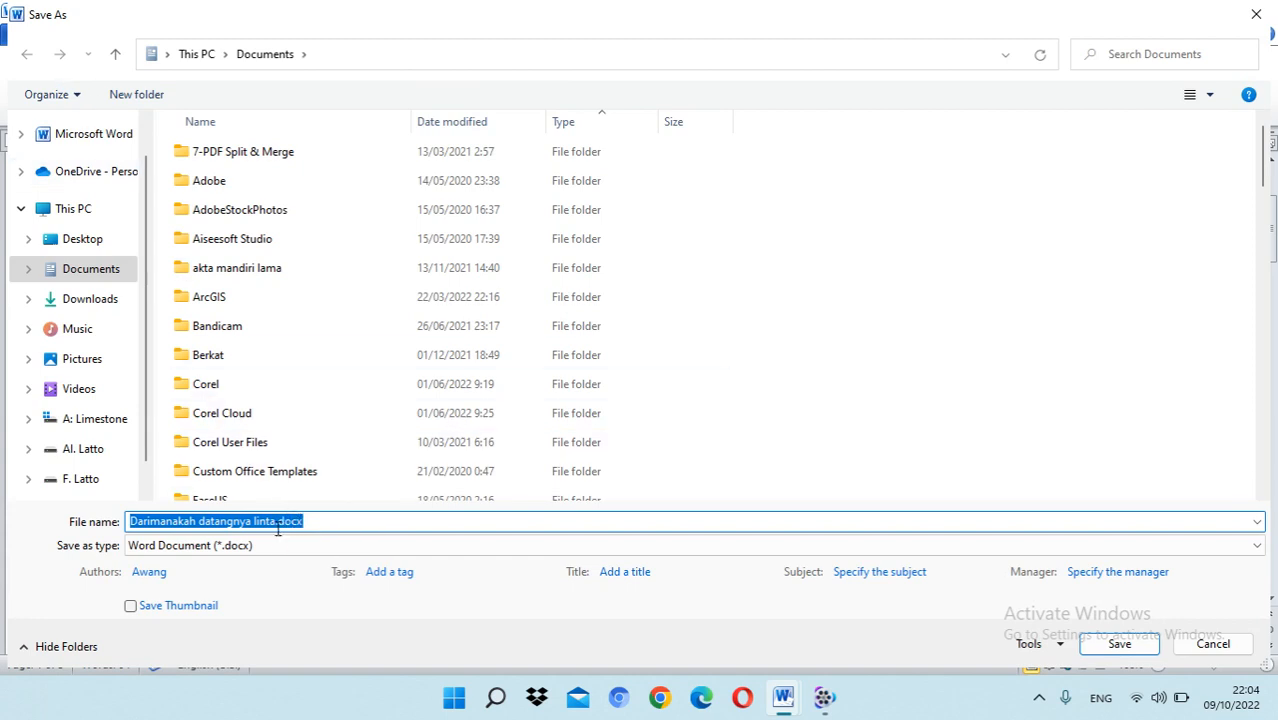
click(258, 522)
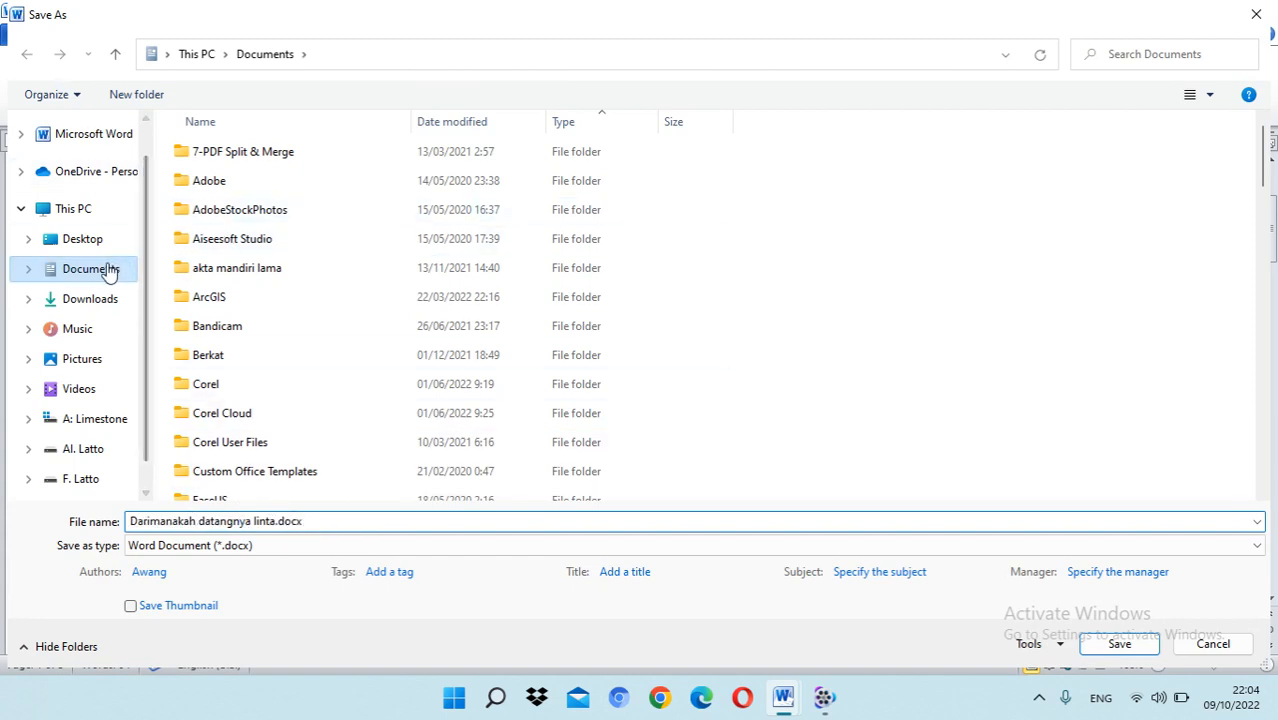
scroll(110, 270, up, 1)
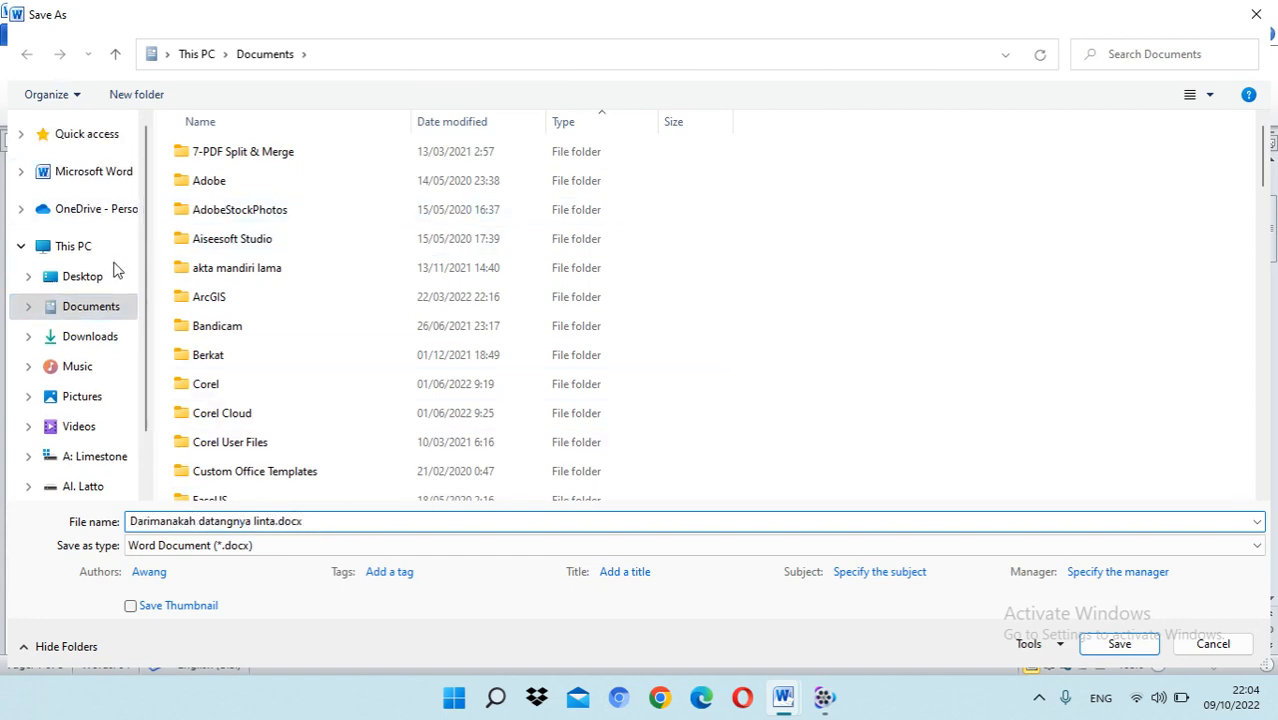
click(88, 284)
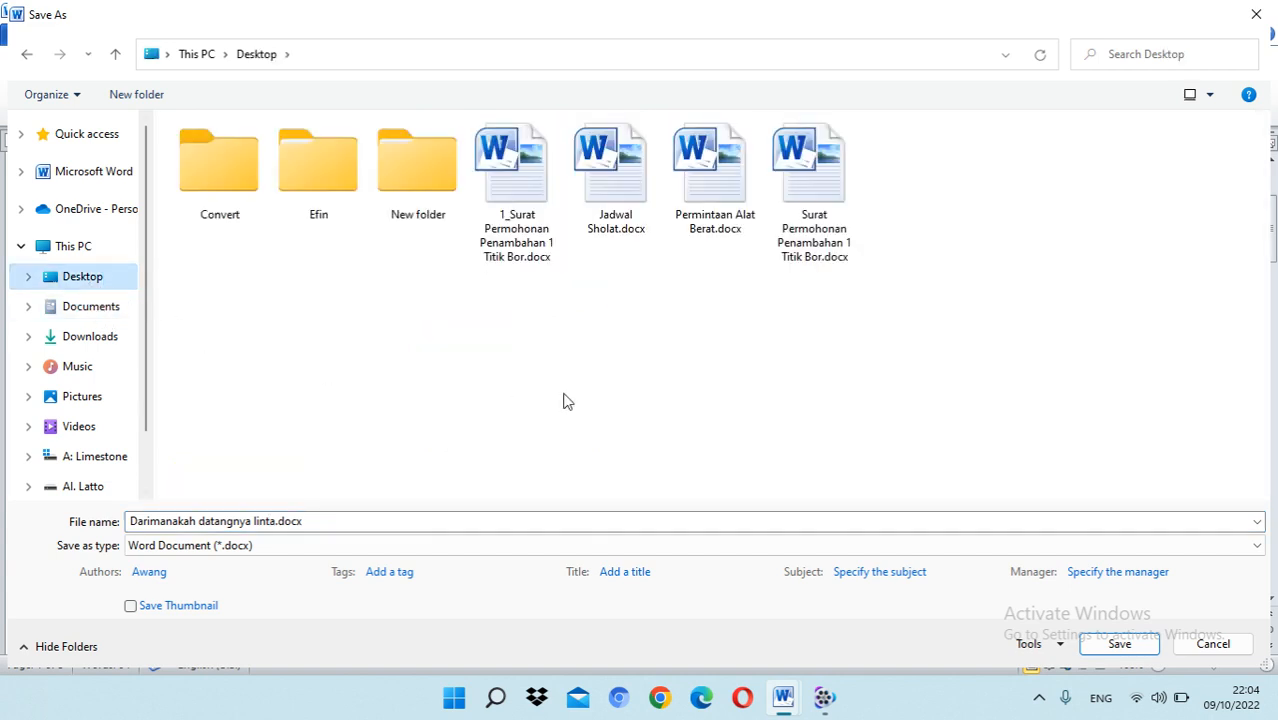
click(1112, 646)
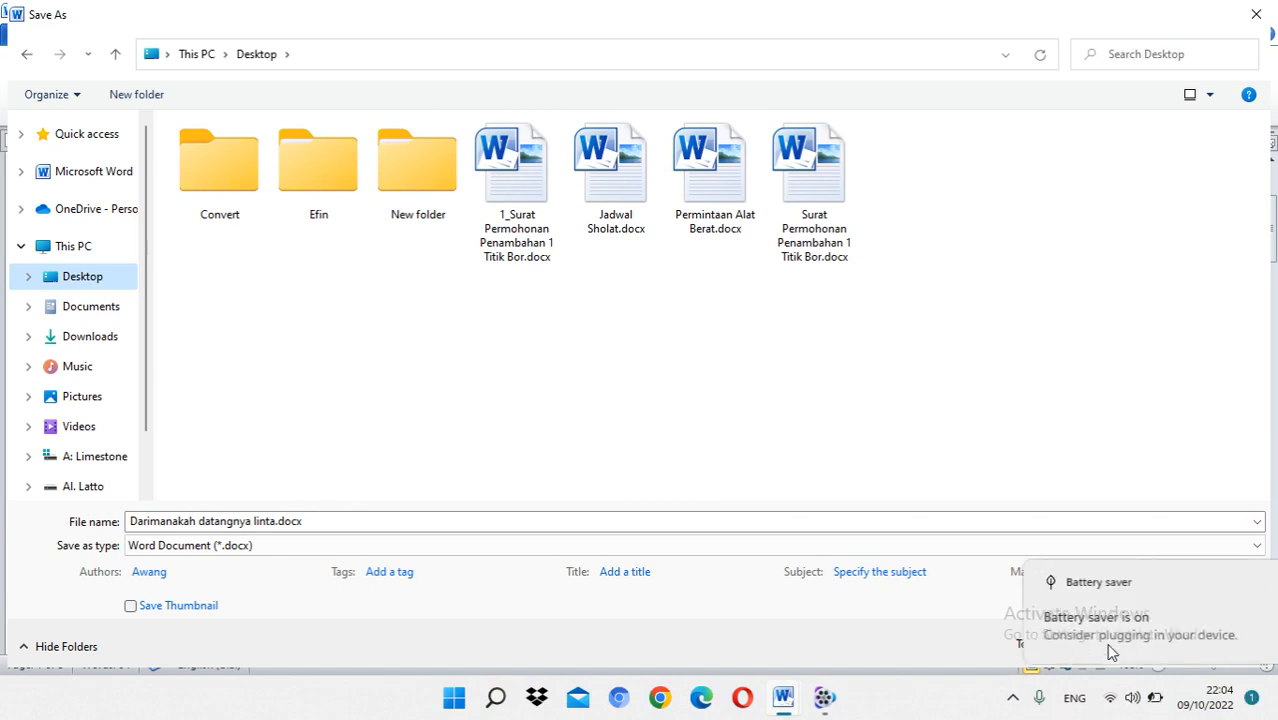
click(1110, 648)
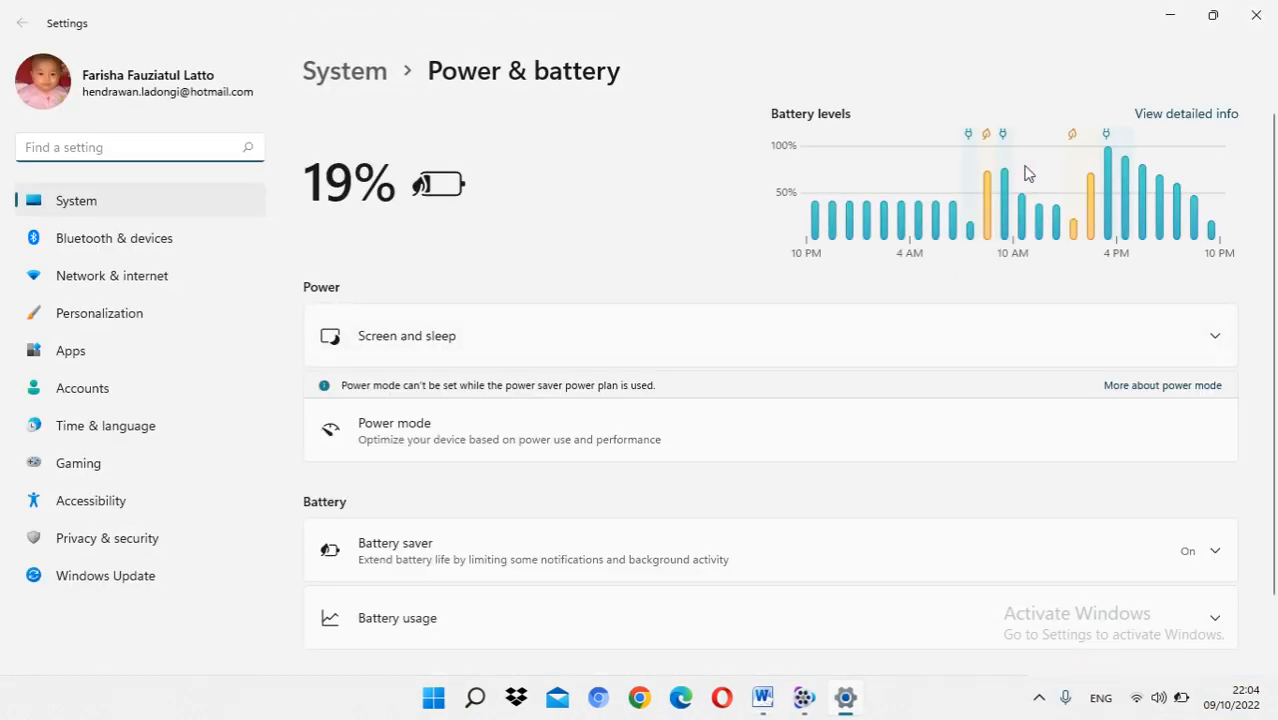
click(1256, 15)
click(1102, 642)
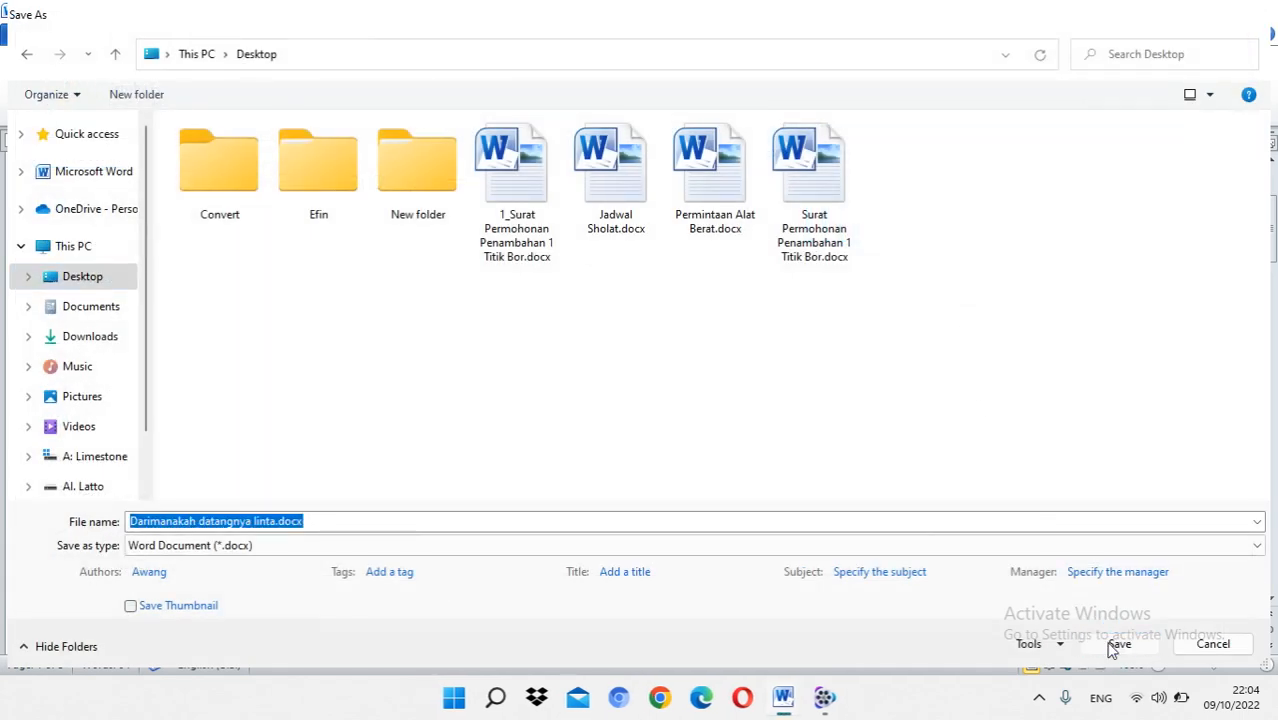
Step: Minimize the open Word windows to locate the saved file on the desktop, and return to the saved document
click(1162, 16)
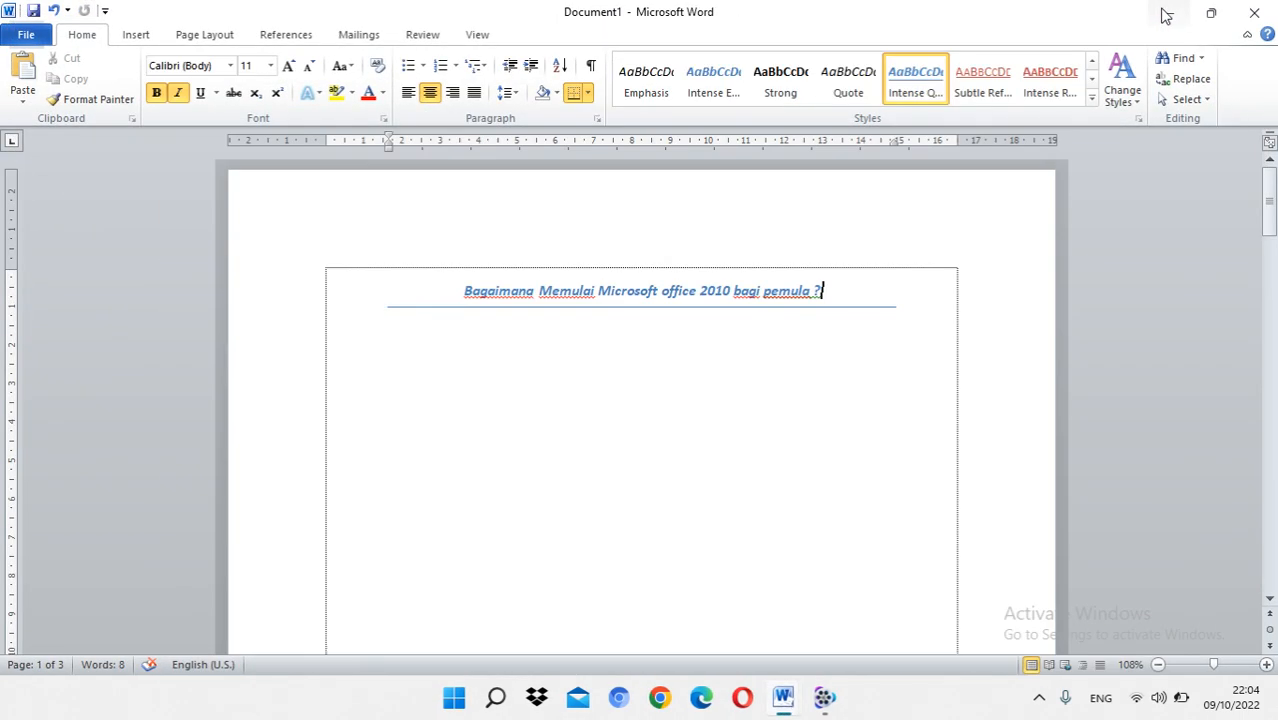
click(1161, 11)
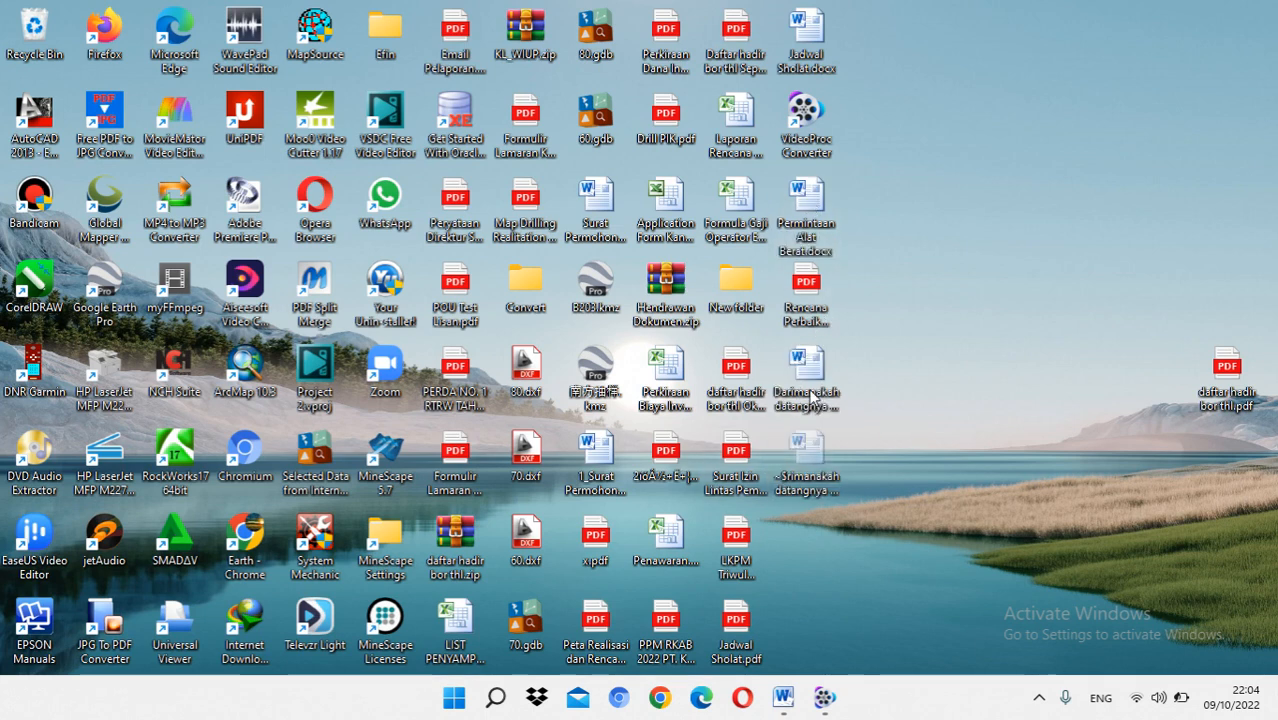
mouse_move(783, 697)
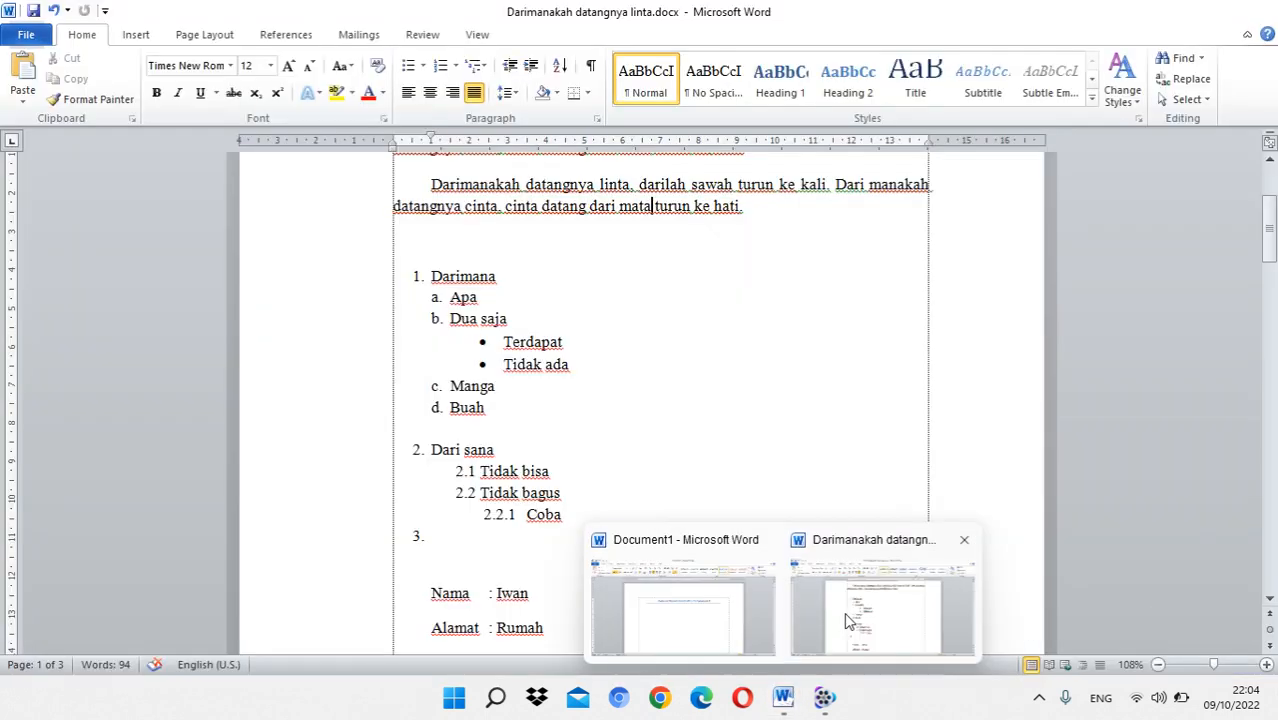
click(847, 620)
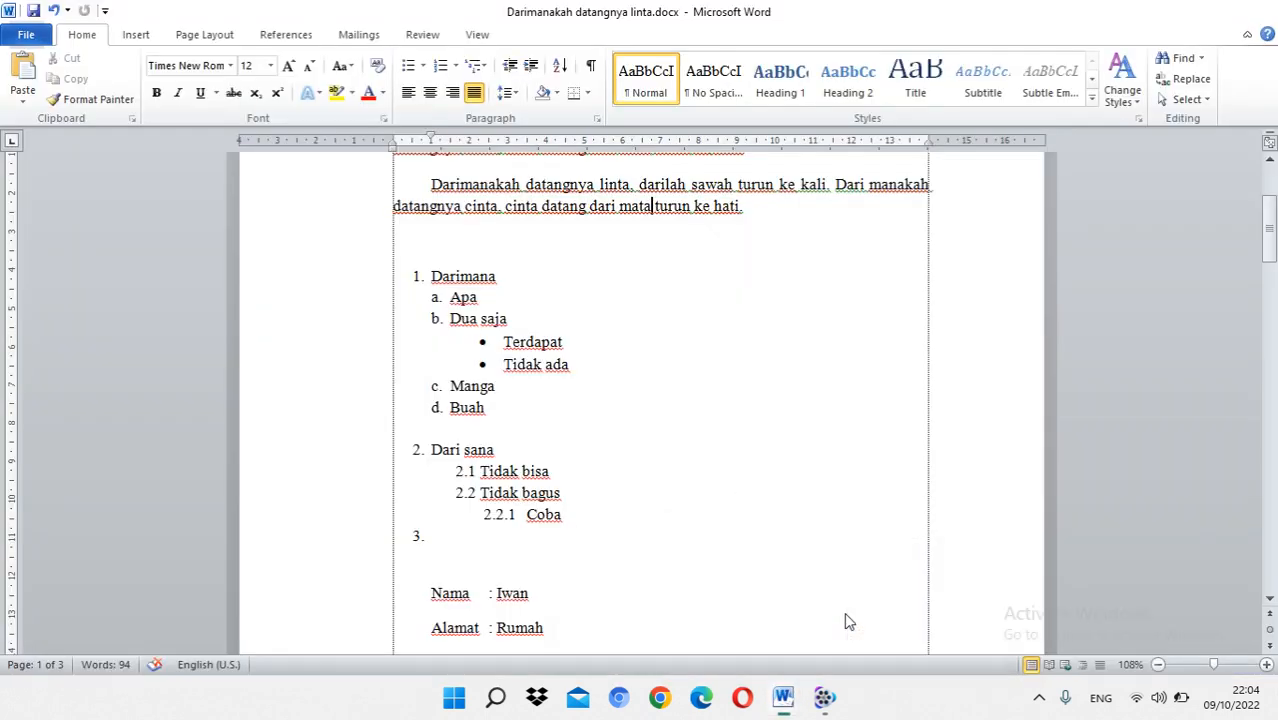
Step: Open the print settings and preview for the saved document
scroll(659, 371, down, 2)
click(38, 37)
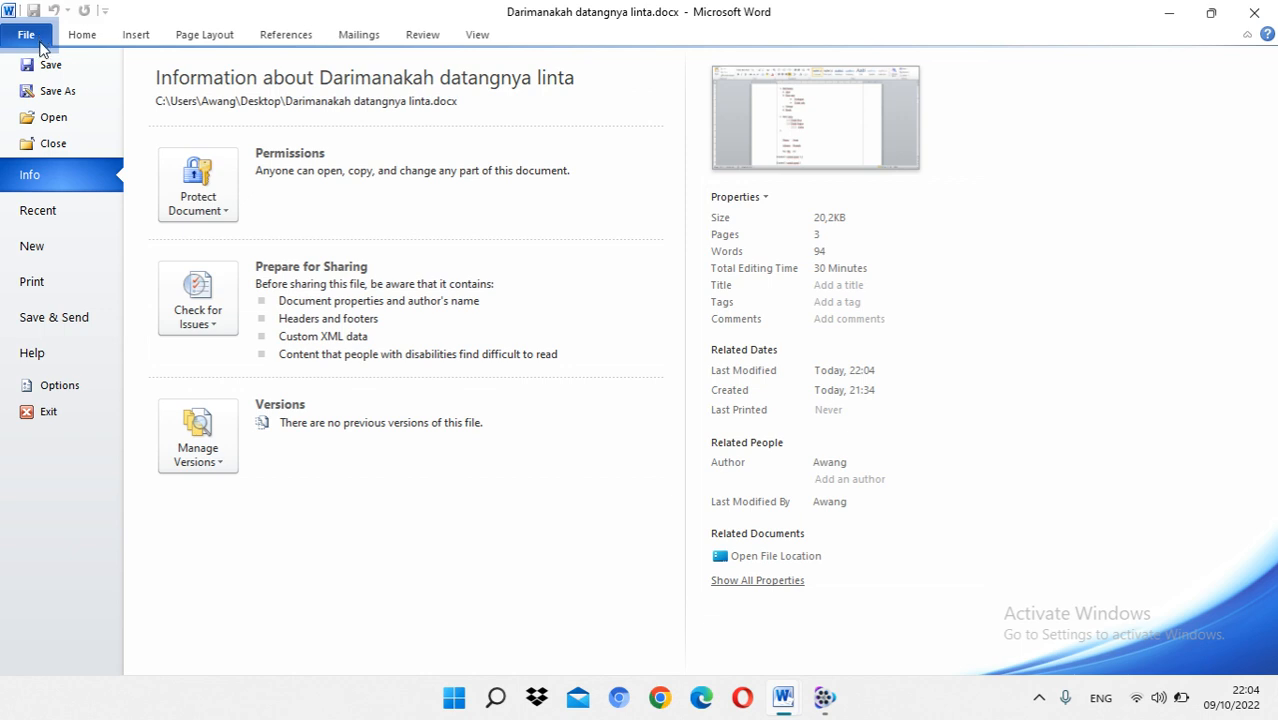
click(72, 285)
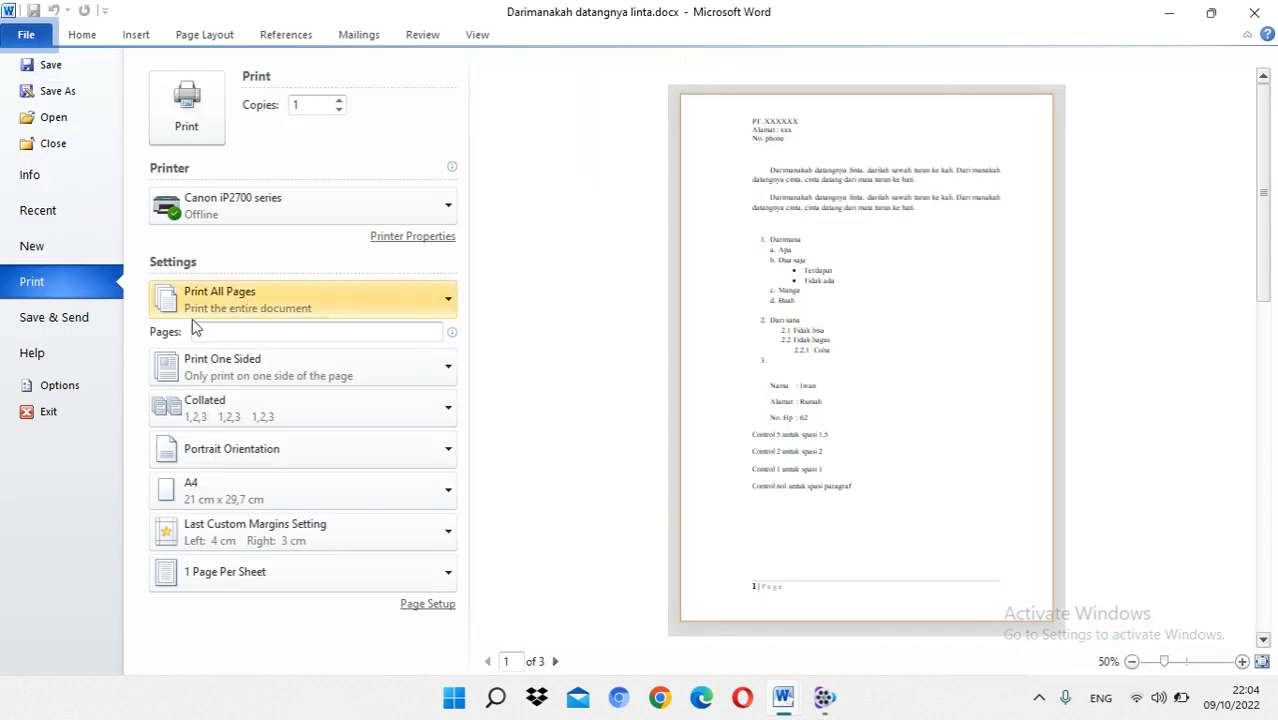
Step: Restrict the print range to page 1, and set it back to Print All Pages
click(236, 335)
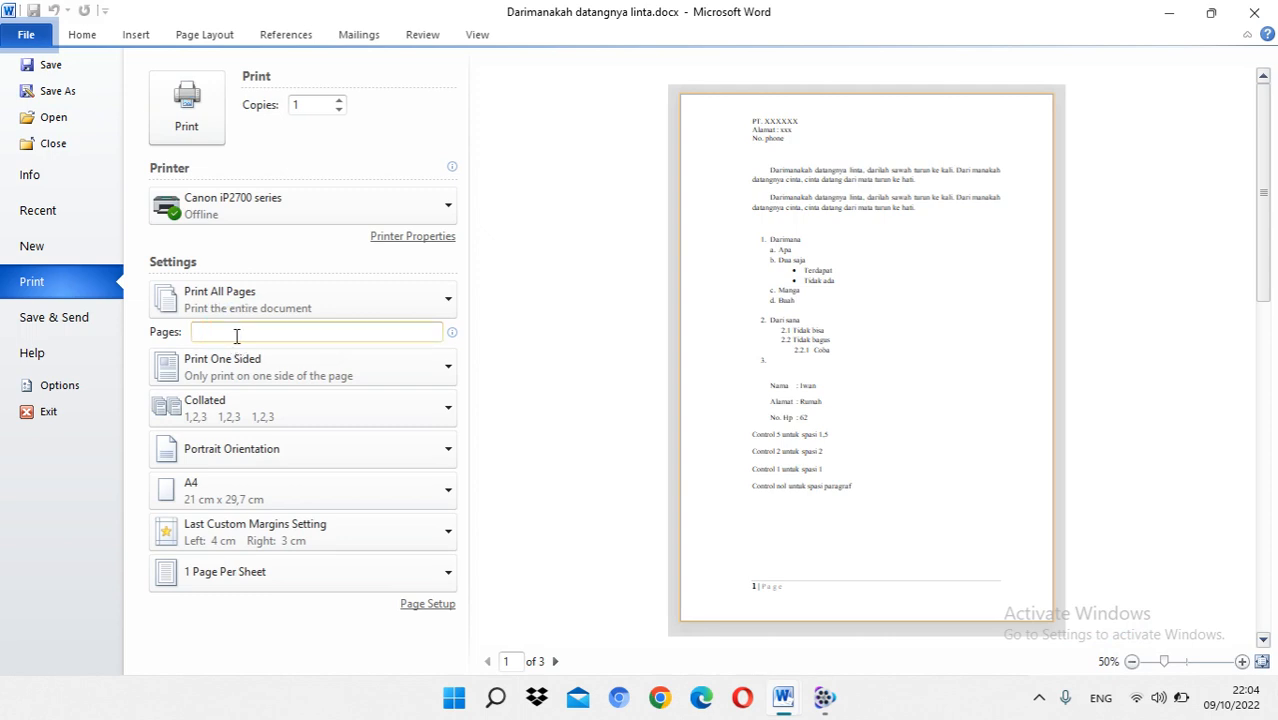
text(1)
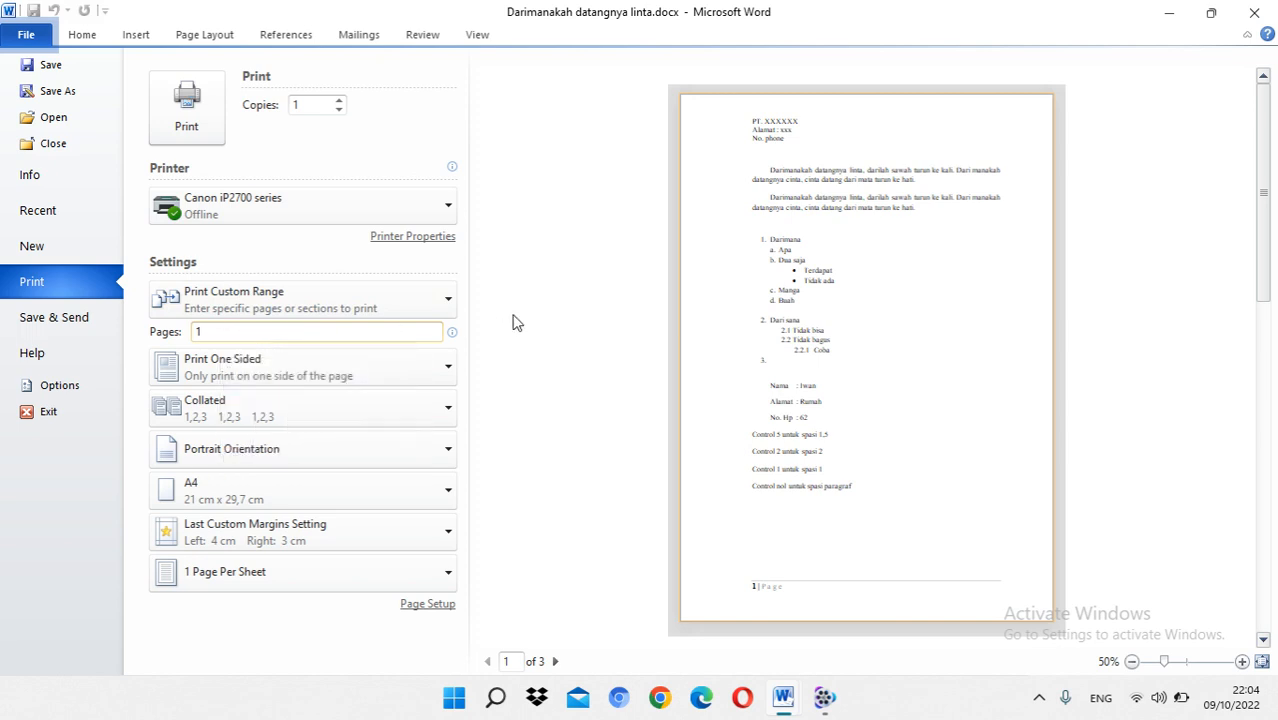
click(400, 305)
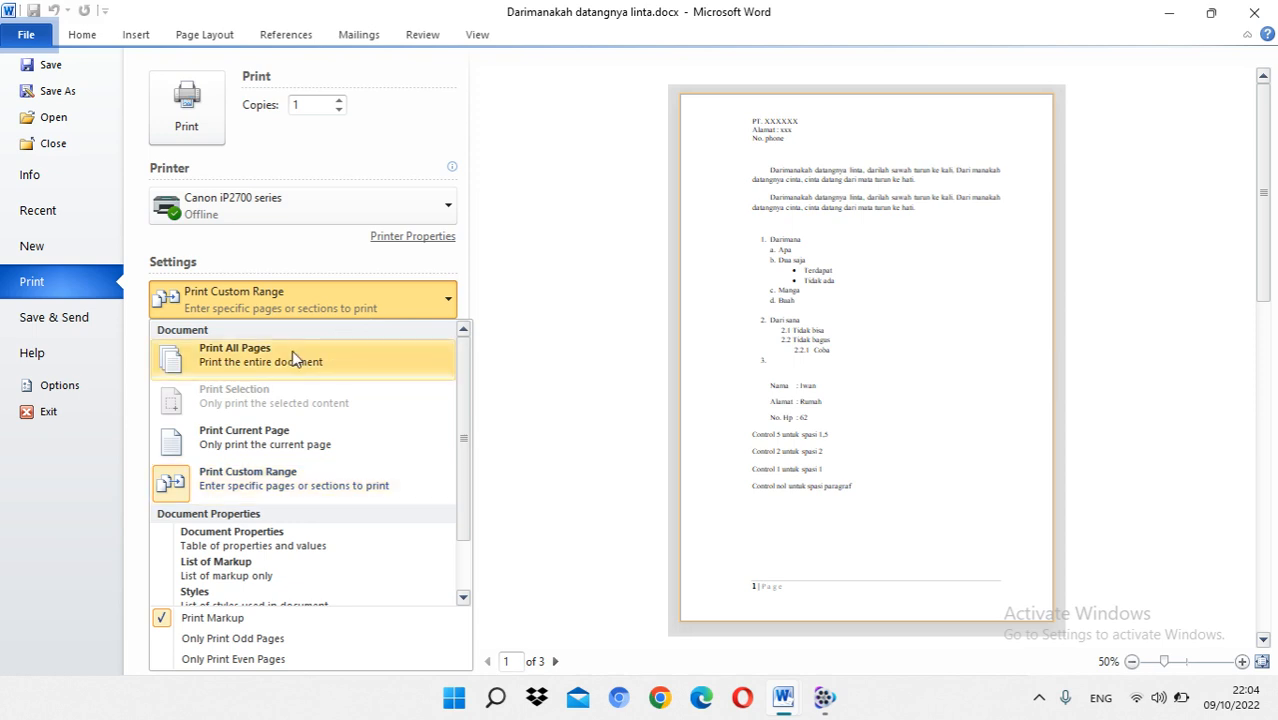
click(292, 353)
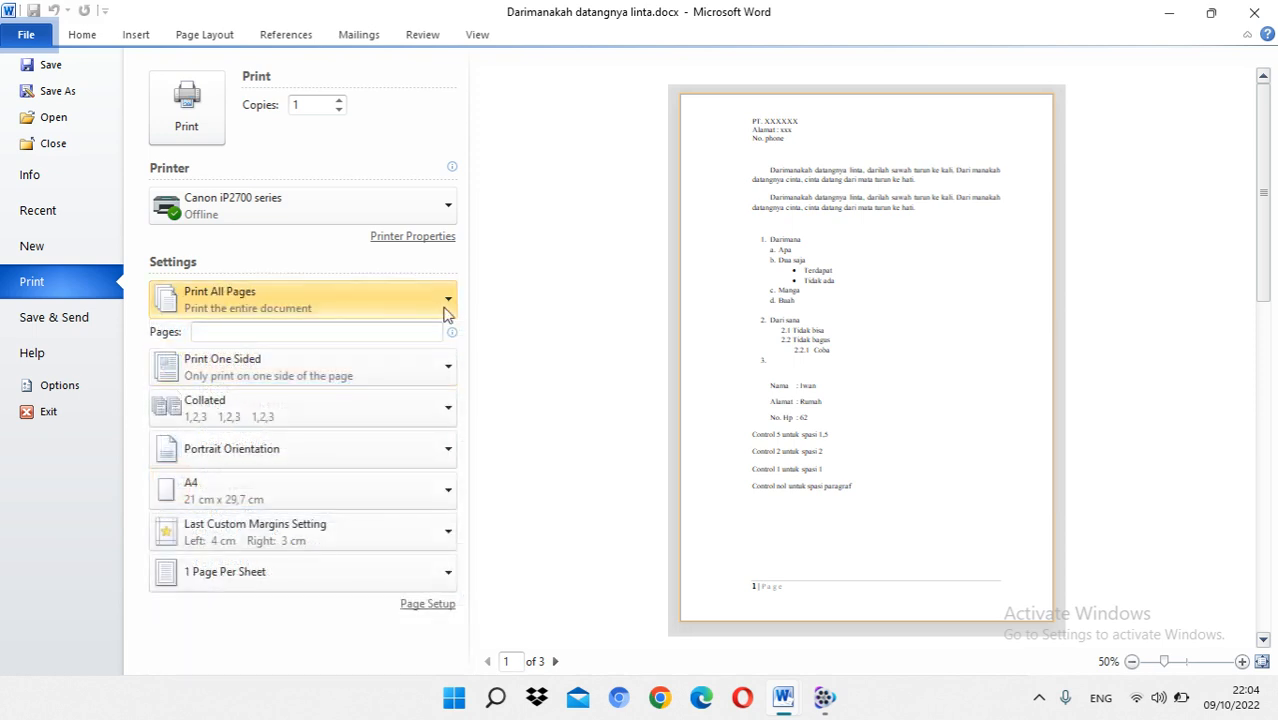
Step: Set the print range to Print Current Page, and replace it with a custom range containing page 1
click(323, 316)
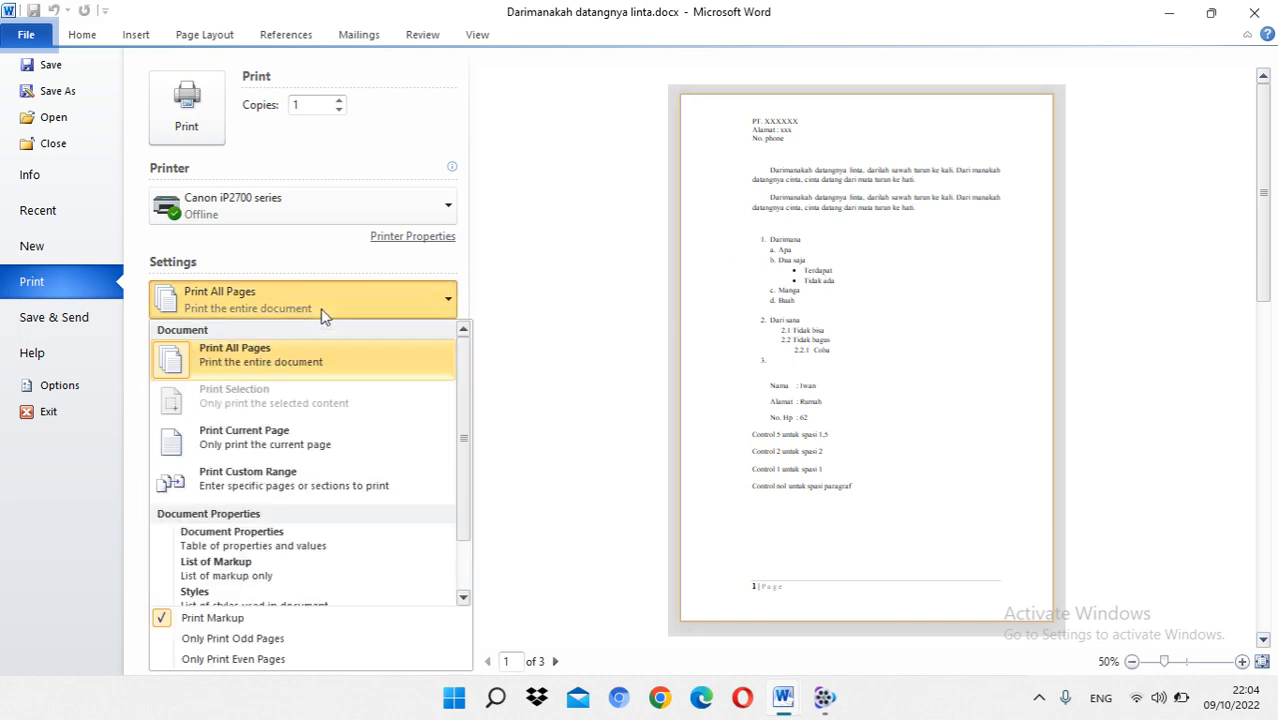
click(295, 434)
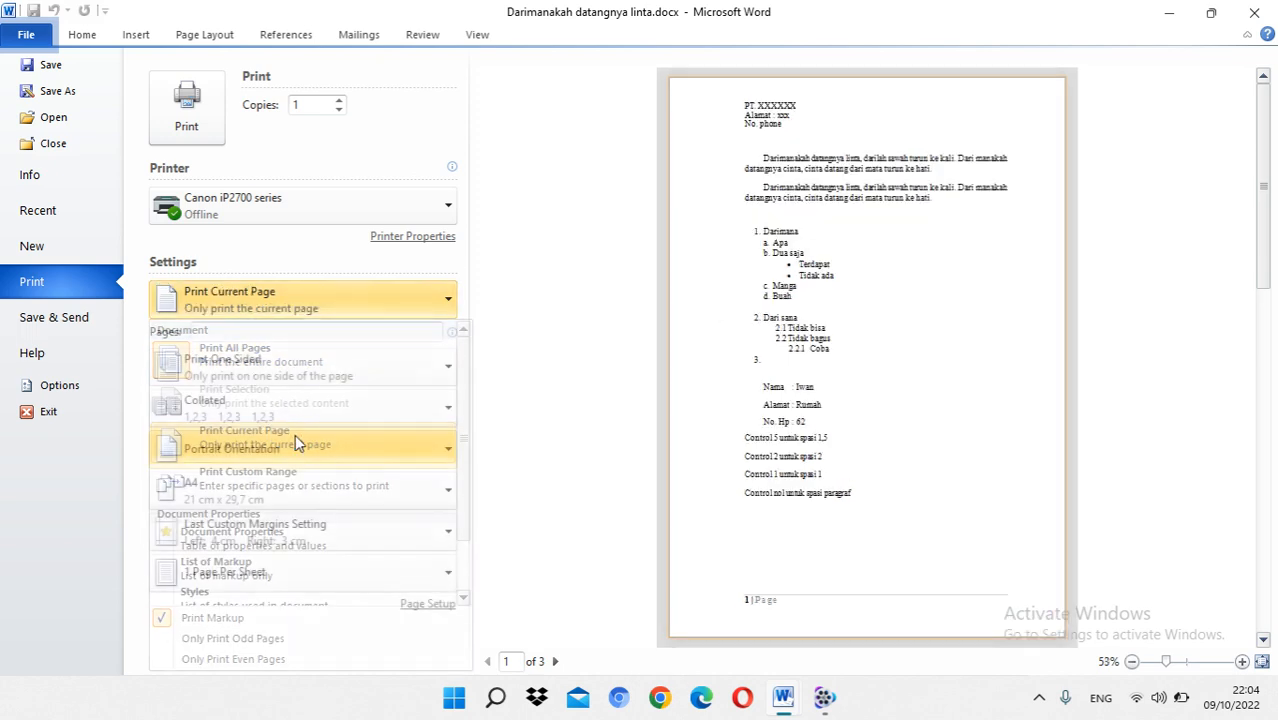
click(348, 293)
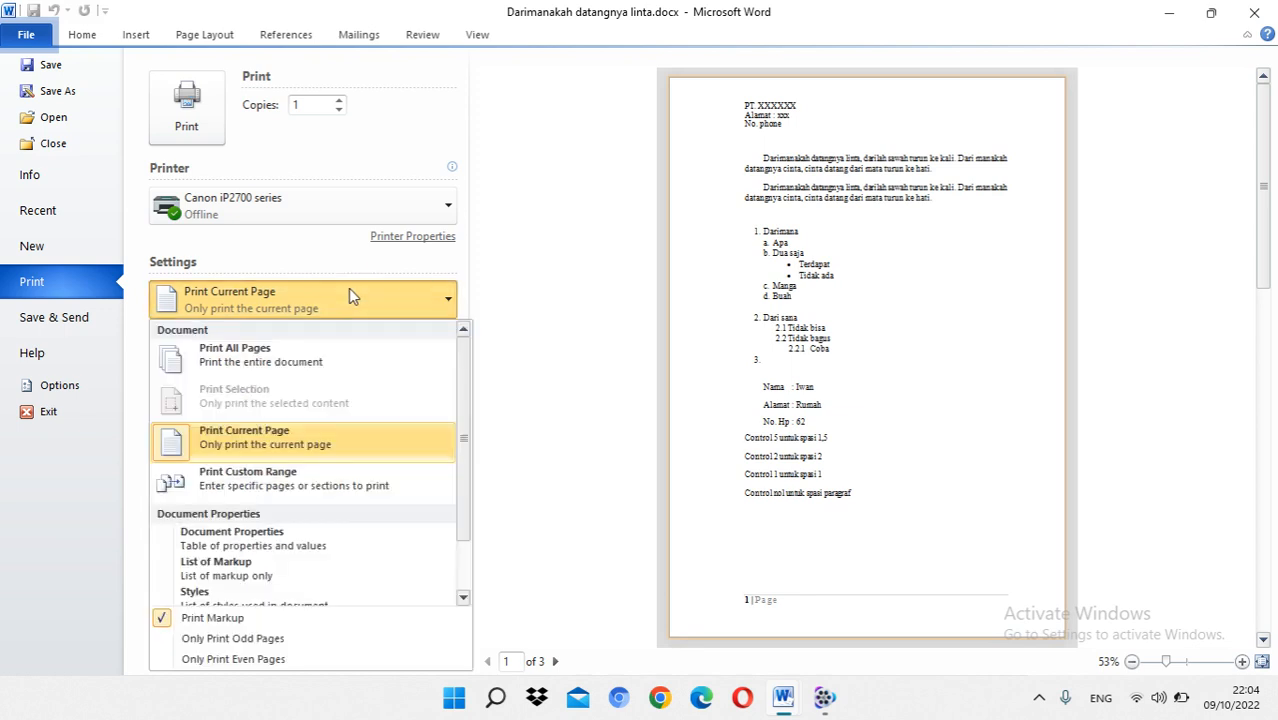
click(293, 478)
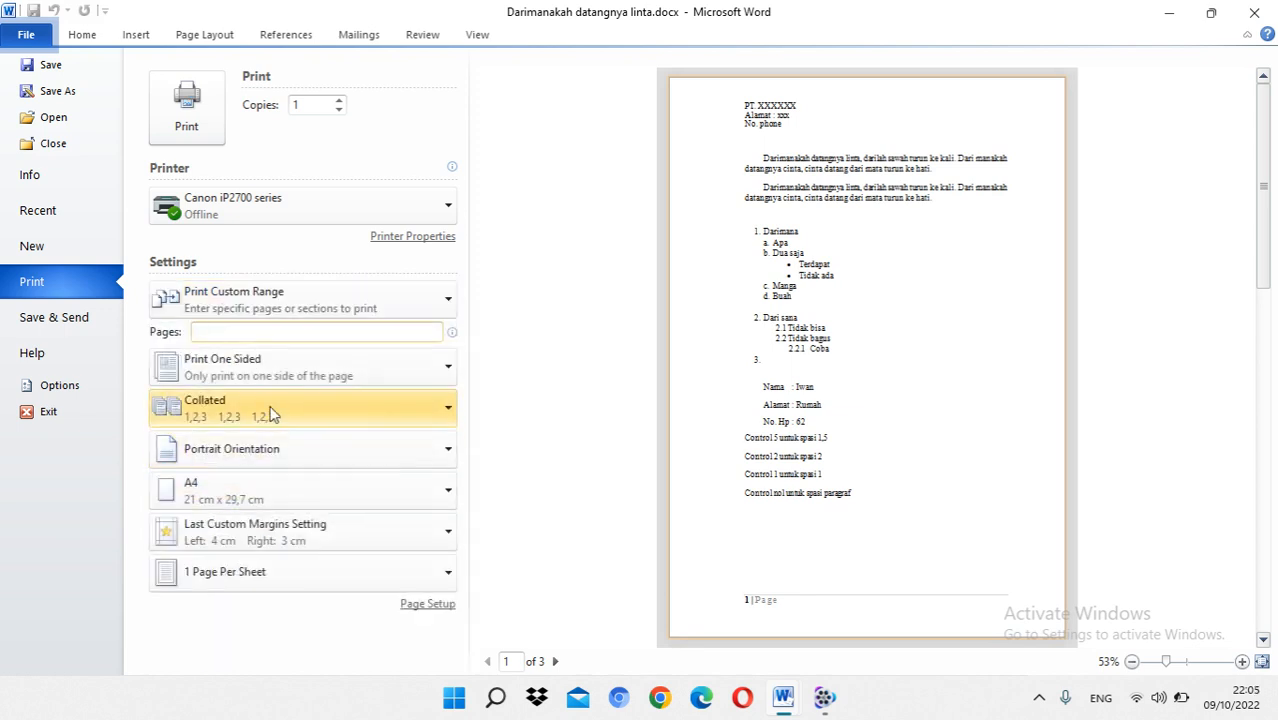
text(1,3)
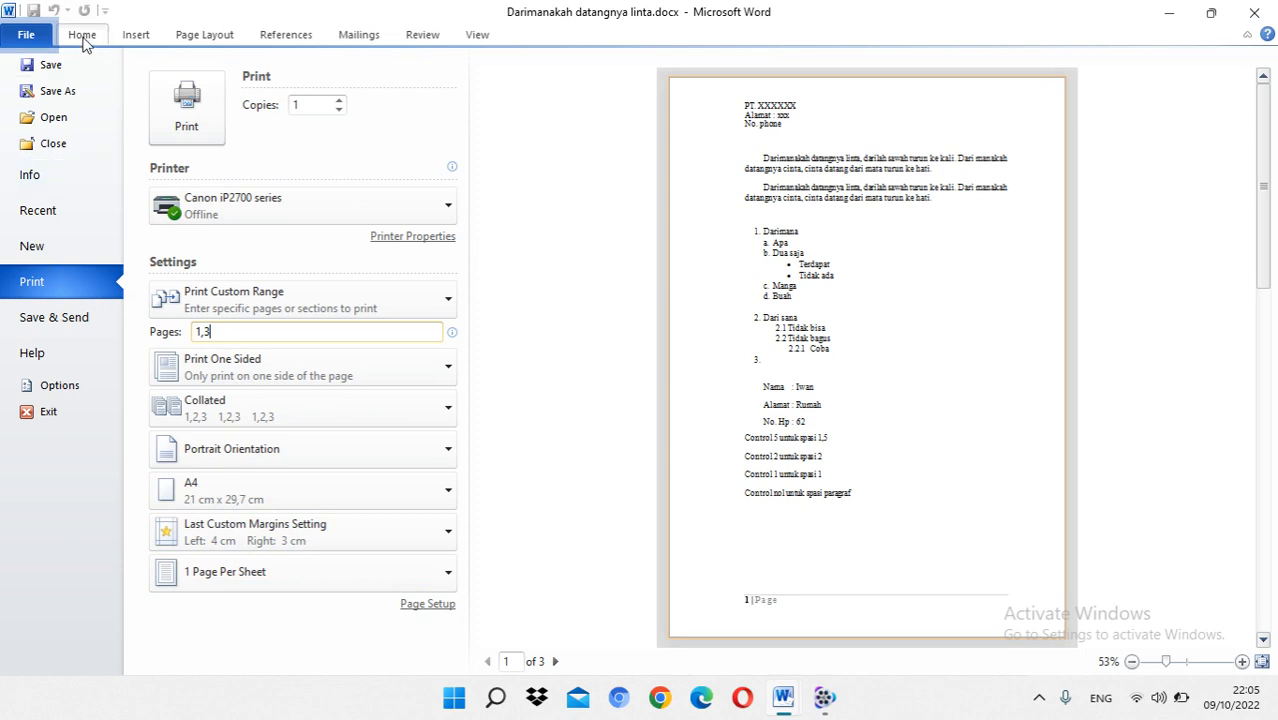
Step: Check the available printers and review the margin, paper and layout options in Page Setup, accepting them as they are
click(218, 200)
click(269, 158)
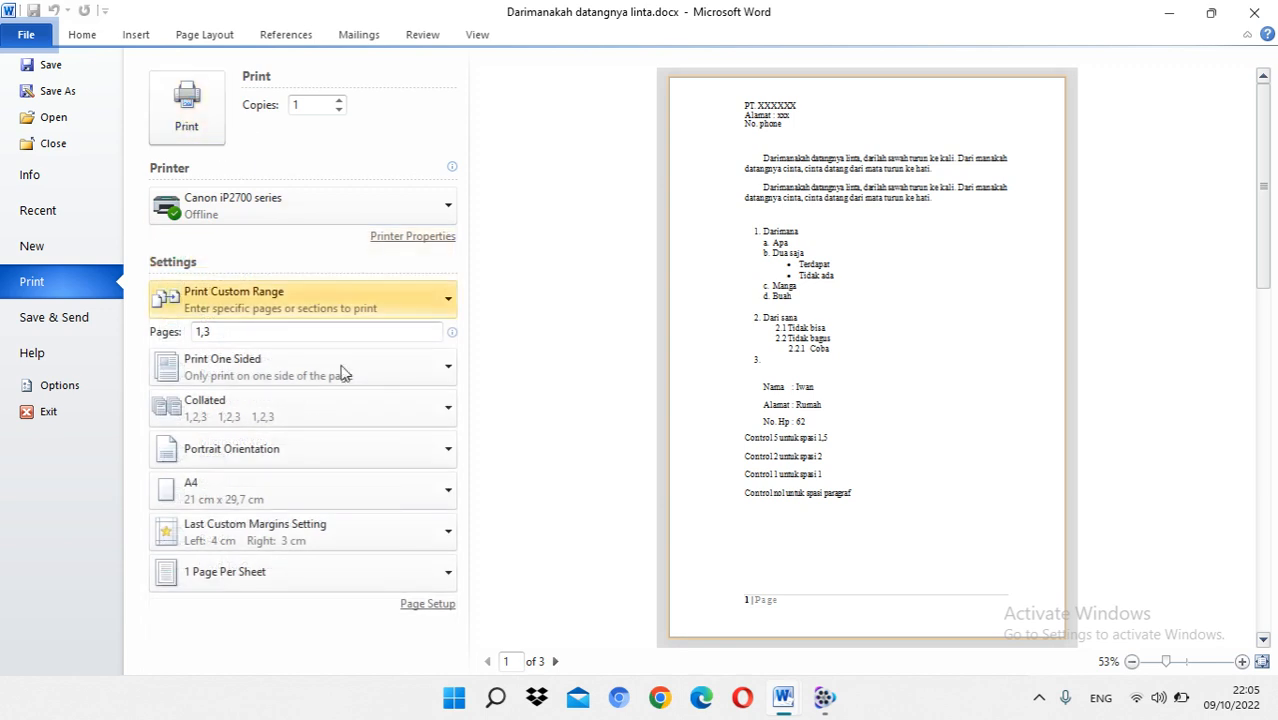
click(424, 603)
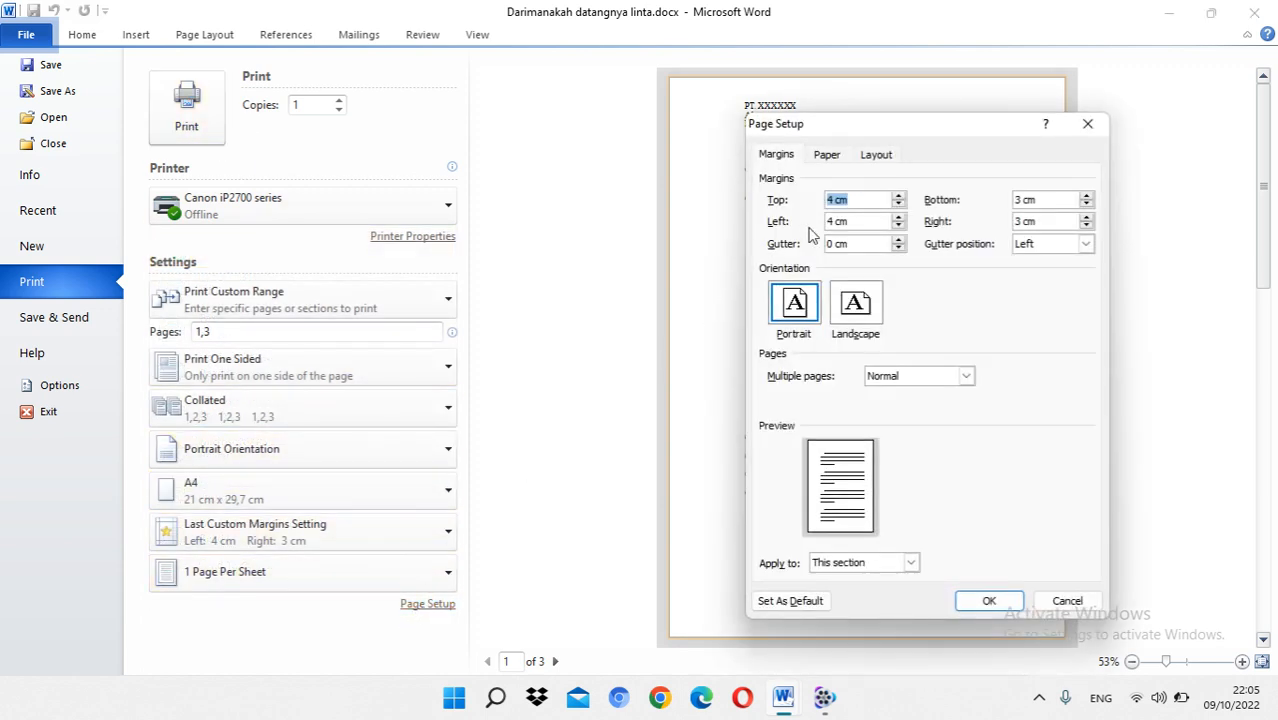
drag(848, 133, 600, 107)
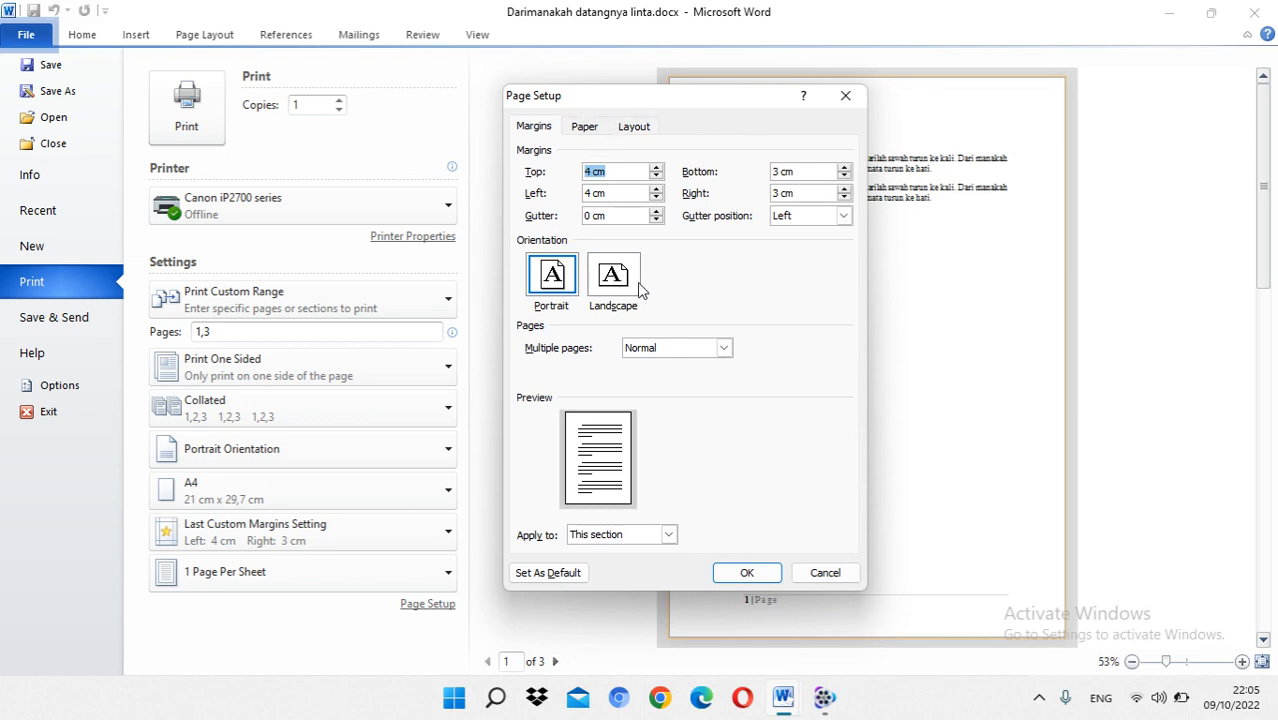
click(590, 130)
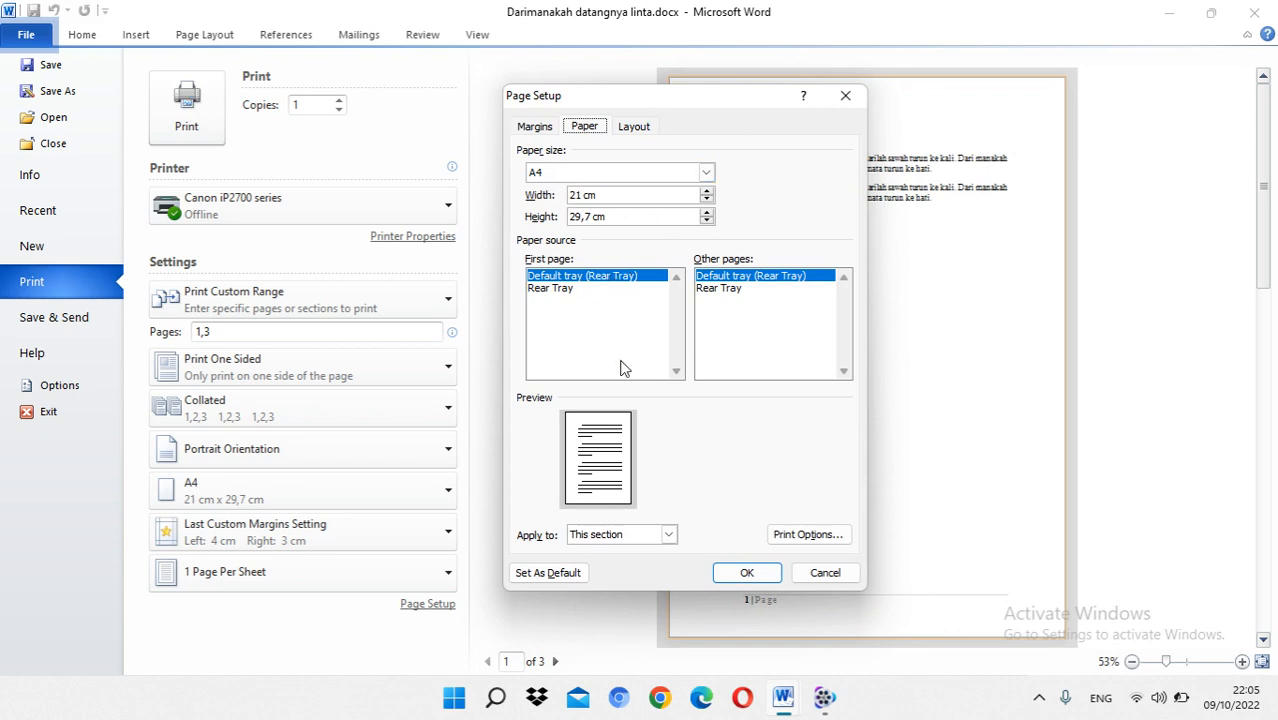
click(633, 130)
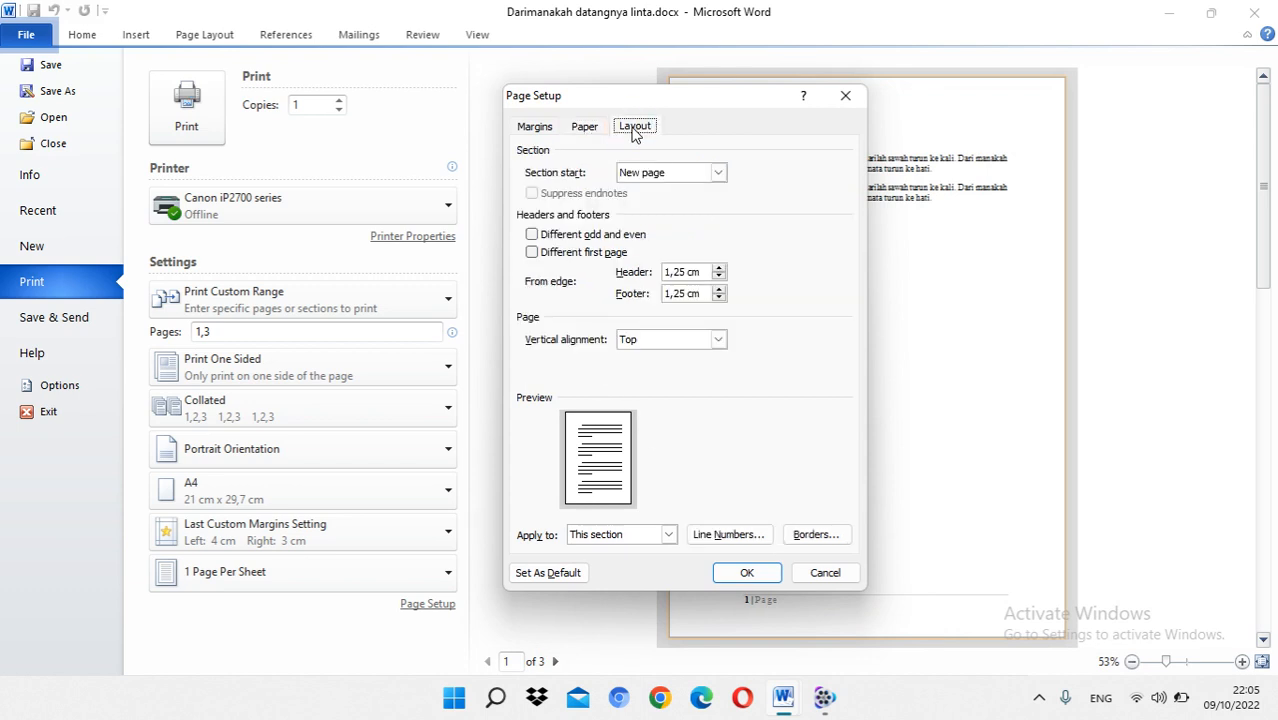
click(747, 572)
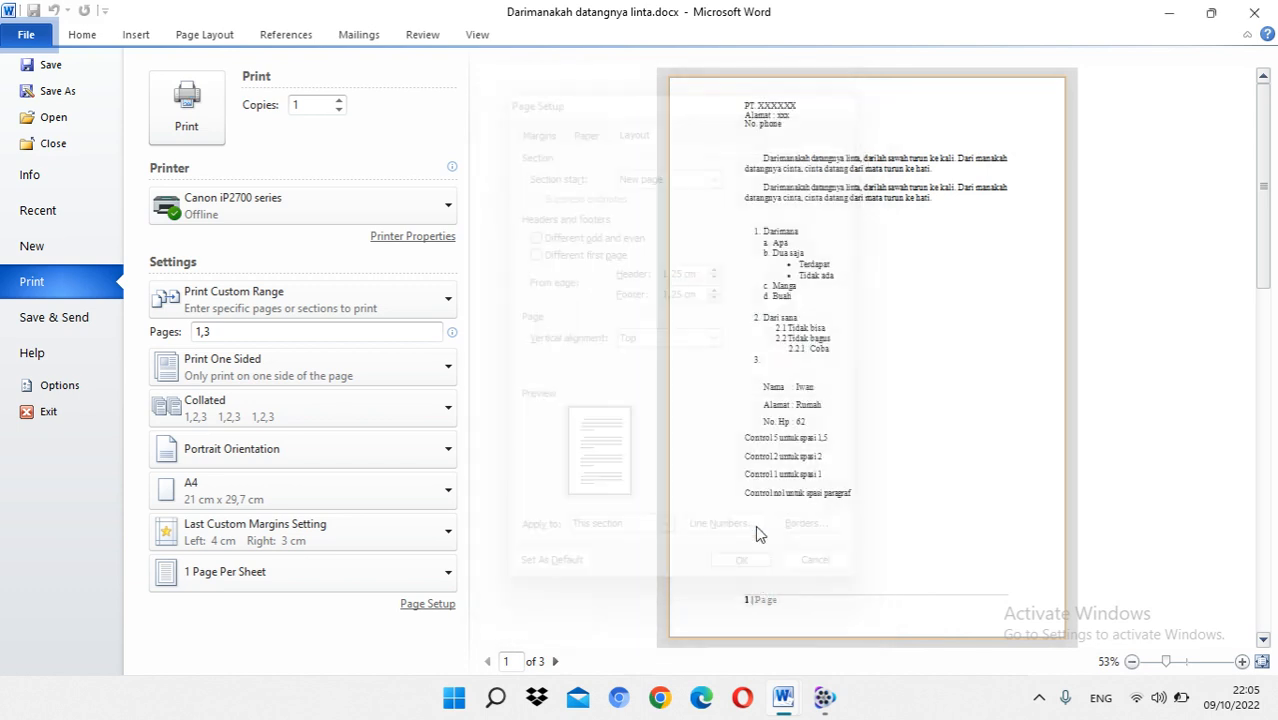
Step: Return to the document from the print view and look through all its pages, including the landscape page
click(88, 38)
scroll(603, 334, up, 4)
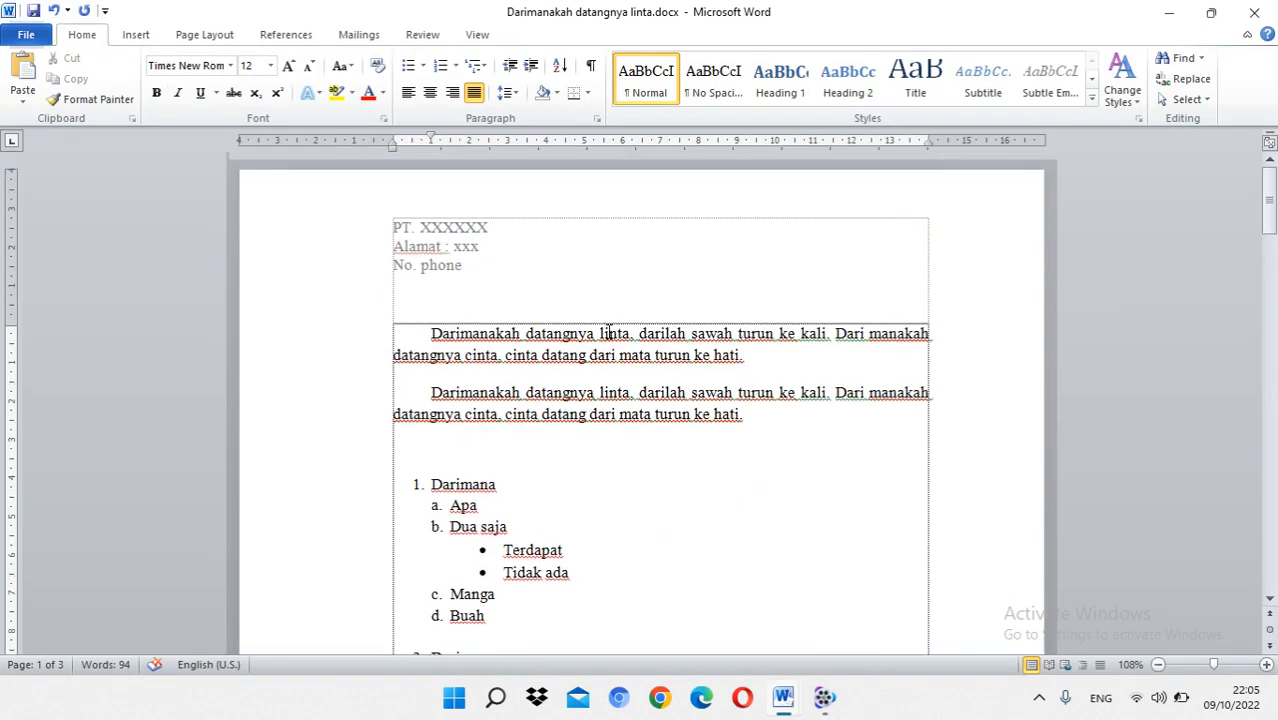
scroll(608, 333, down, 4)
scroll(610, 330, up, 4)
scroll(620, 324, down, 6)
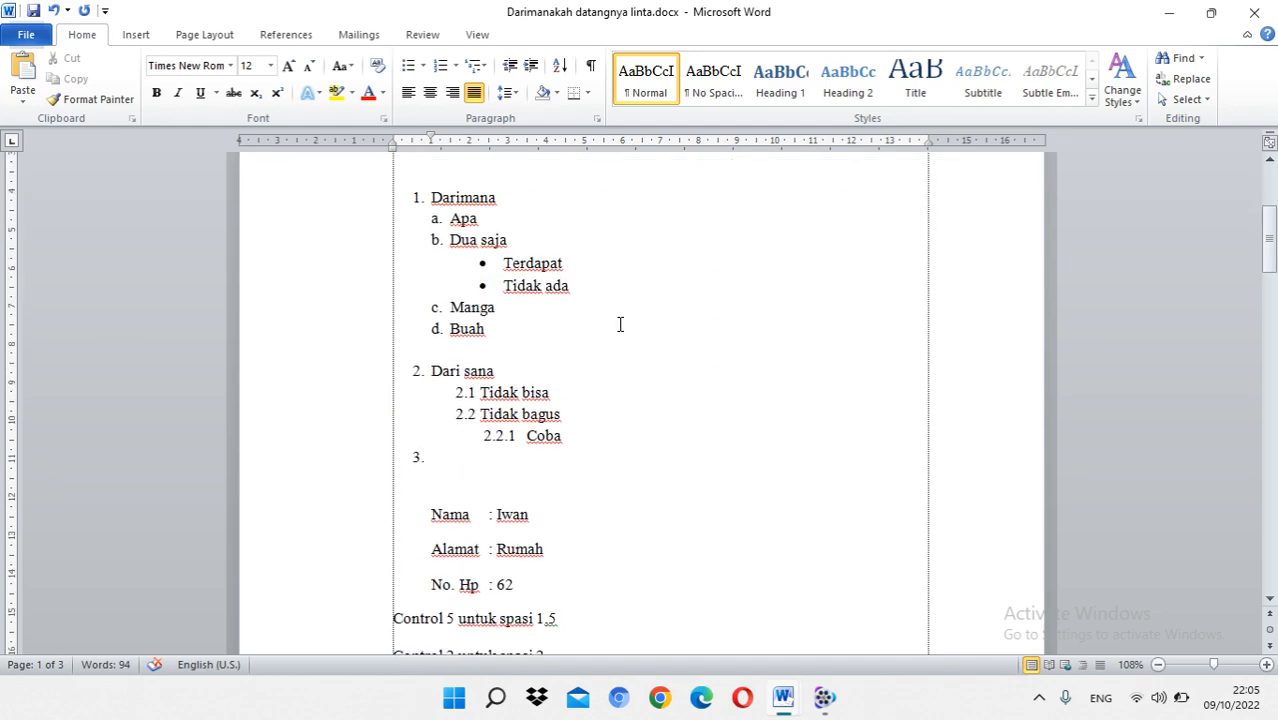
scroll(620, 326, down, 20)
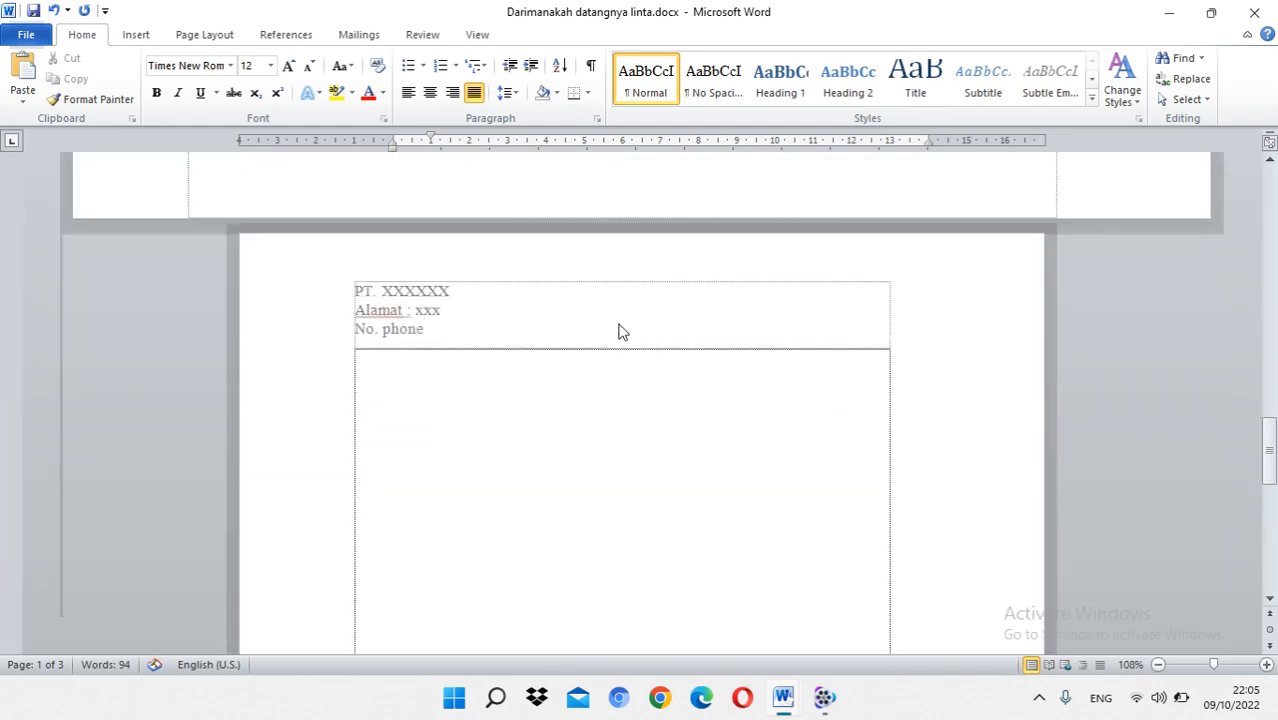
scroll(618, 331, down, 16)
scroll(618, 331, up, 16)
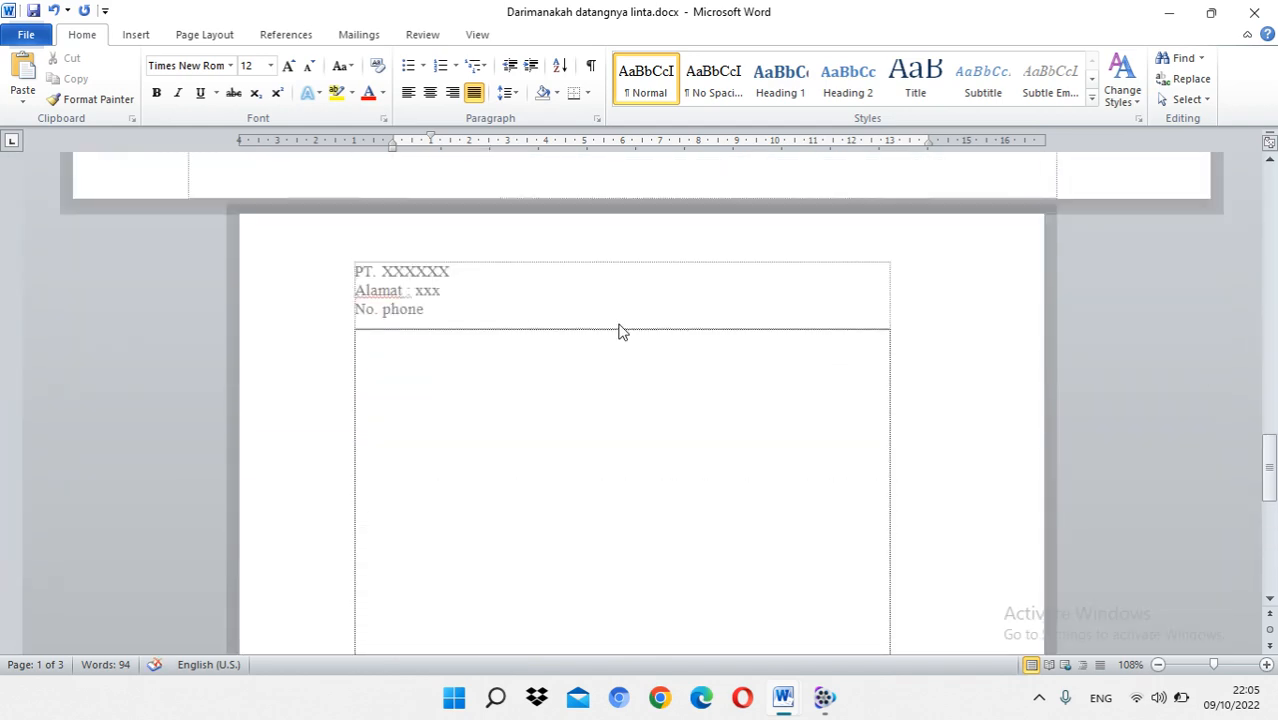
scroll(618, 331, up, 20)
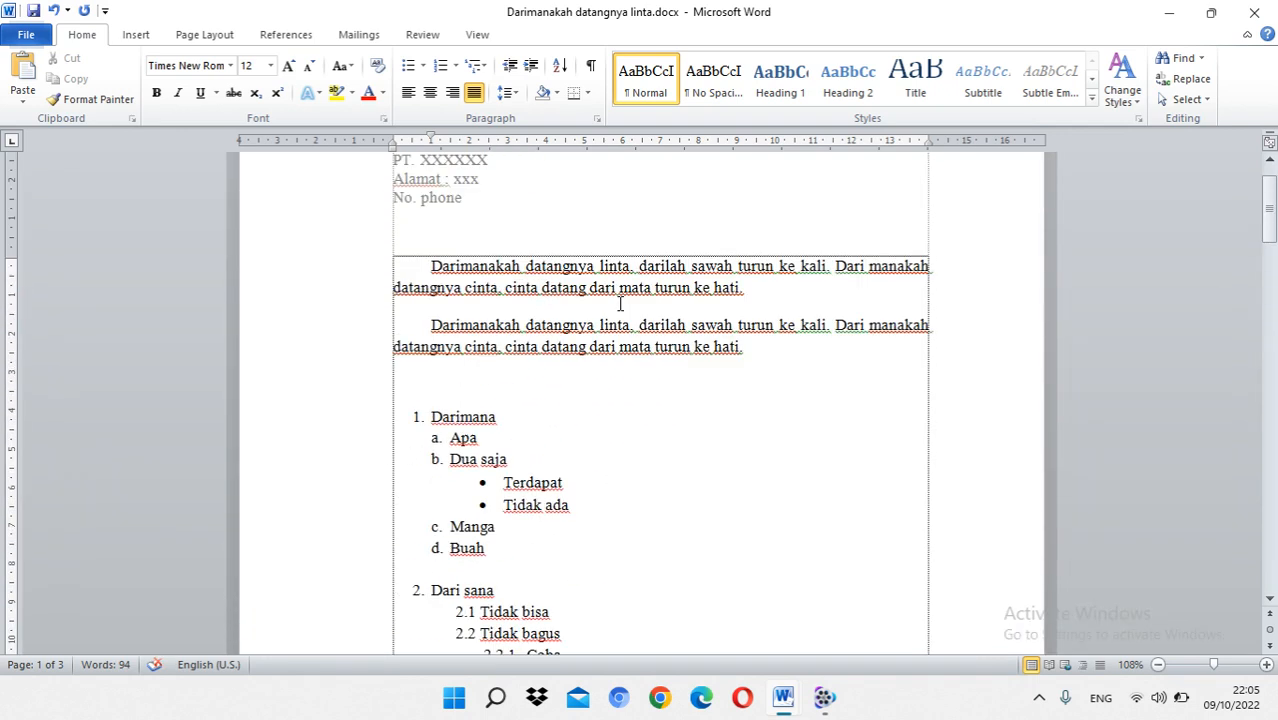
scroll(620, 304, up, 2)
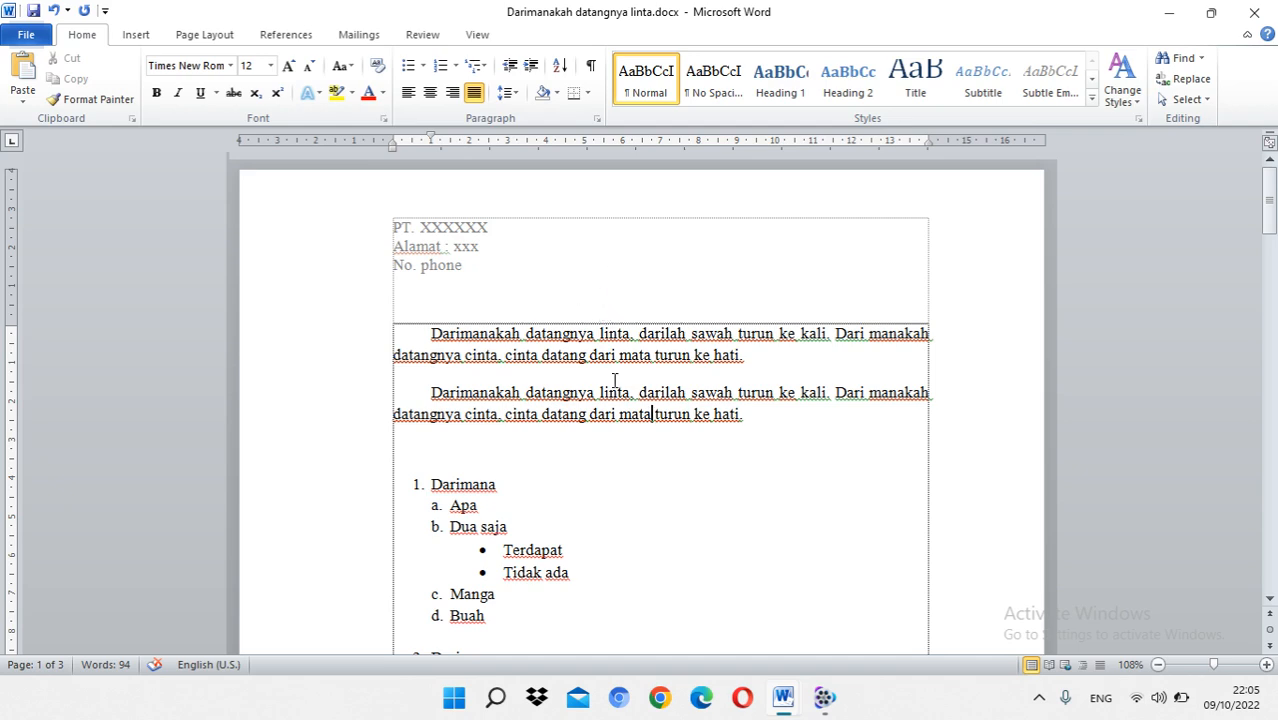
scroll(615, 379, down, 20)
scroll(608, 371, up, 7)
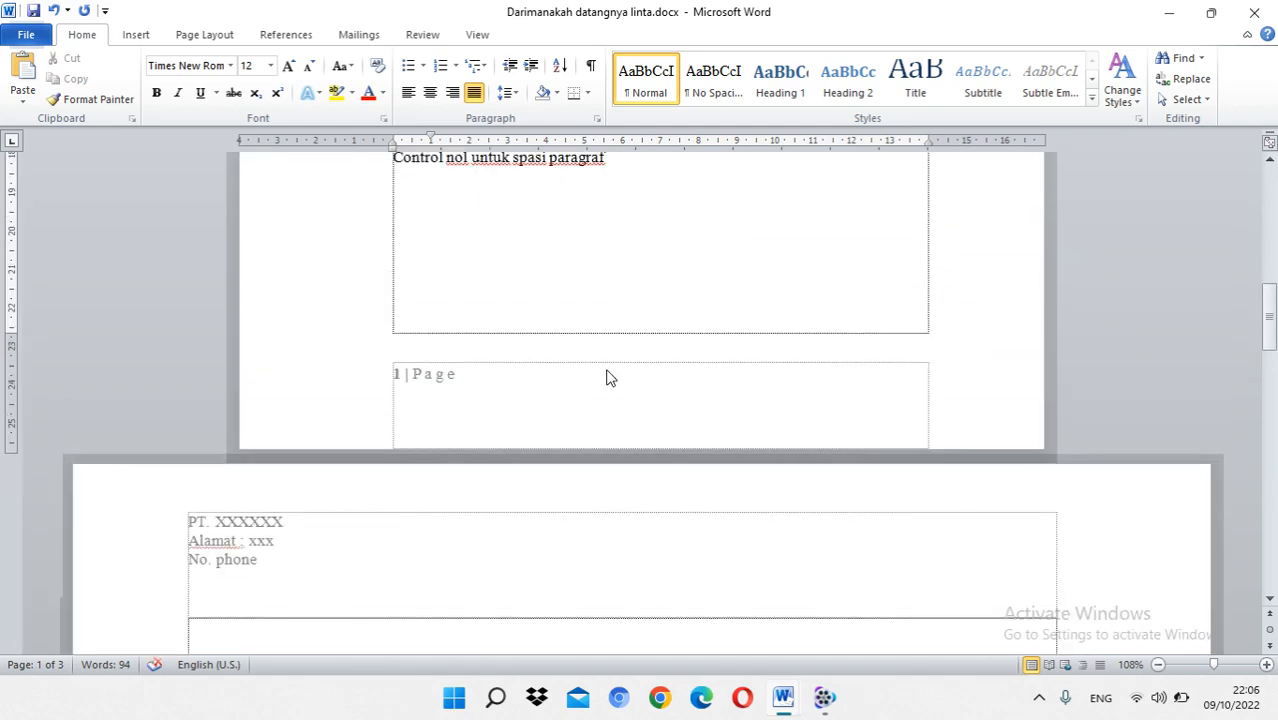
scroll(606, 375, up, 7)
Step: Enter the formula H2SO4 on the empty line below "Control nol untuk spasi paragraf"
click(416, 440)
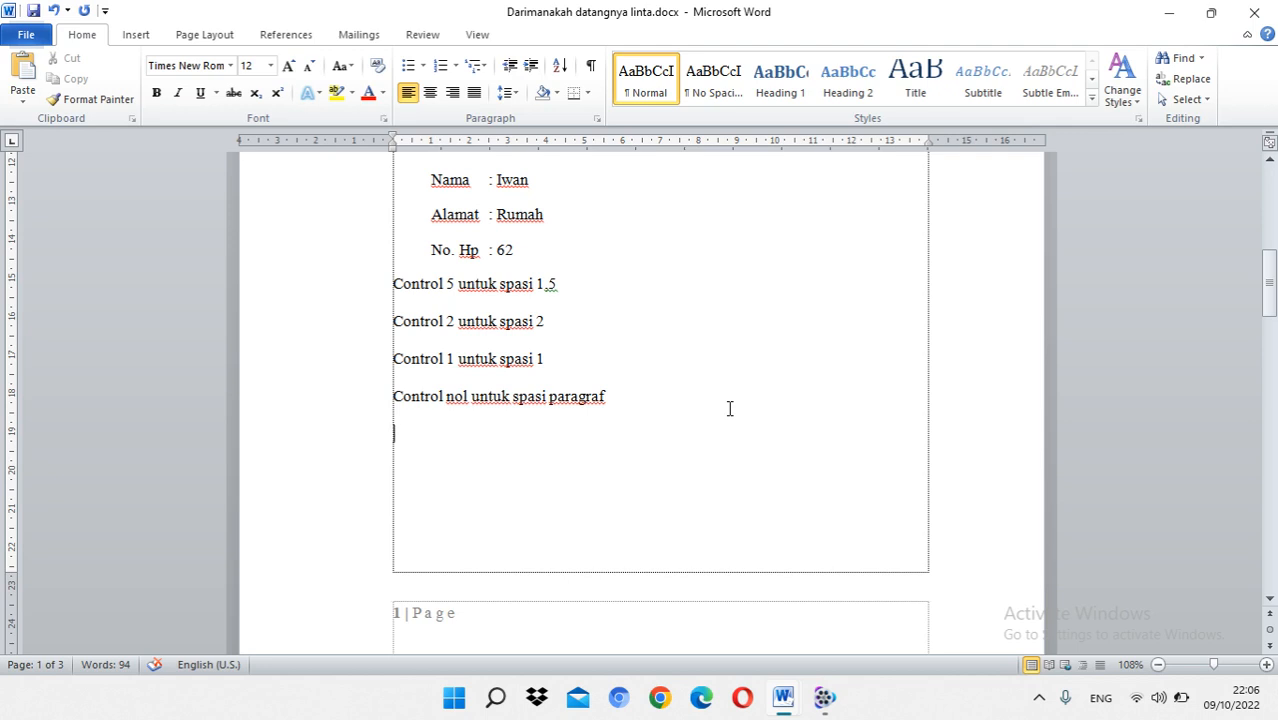
text(H2SO4)
Step: Format the 2 and the 4 in the H2SO4 formula as subscript
drag(403, 433, 412, 434)
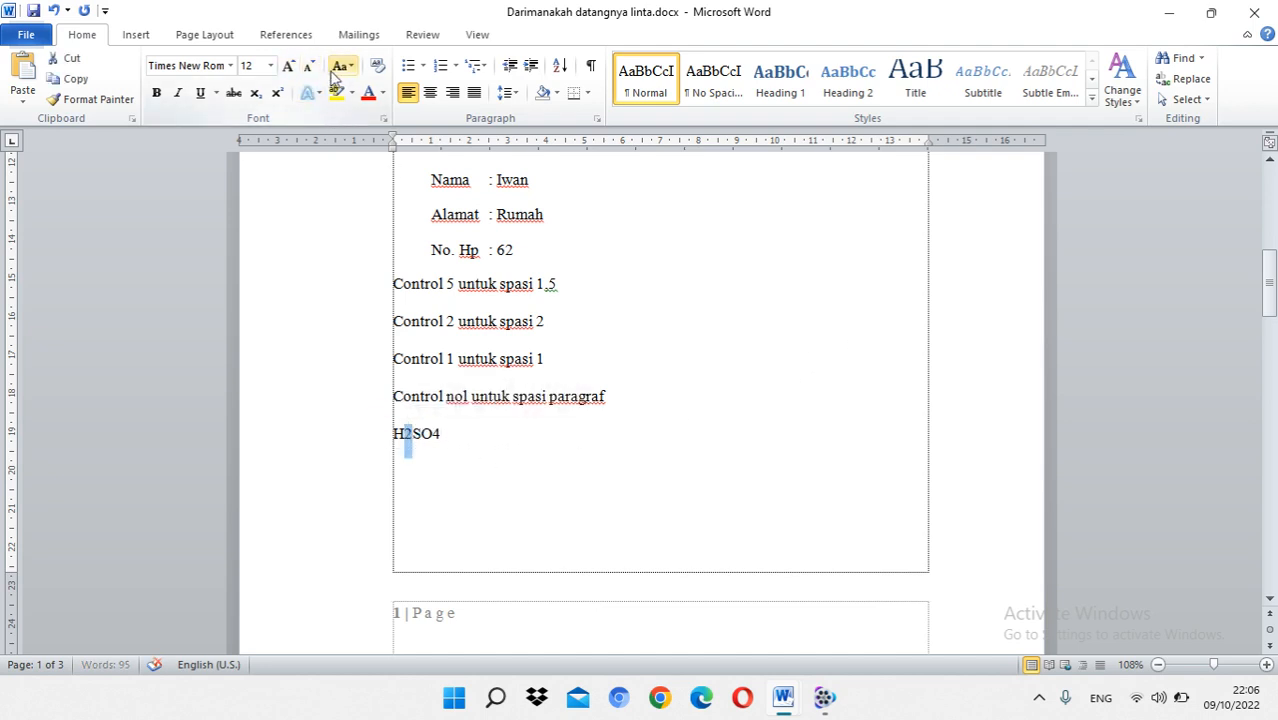
click(256, 95)
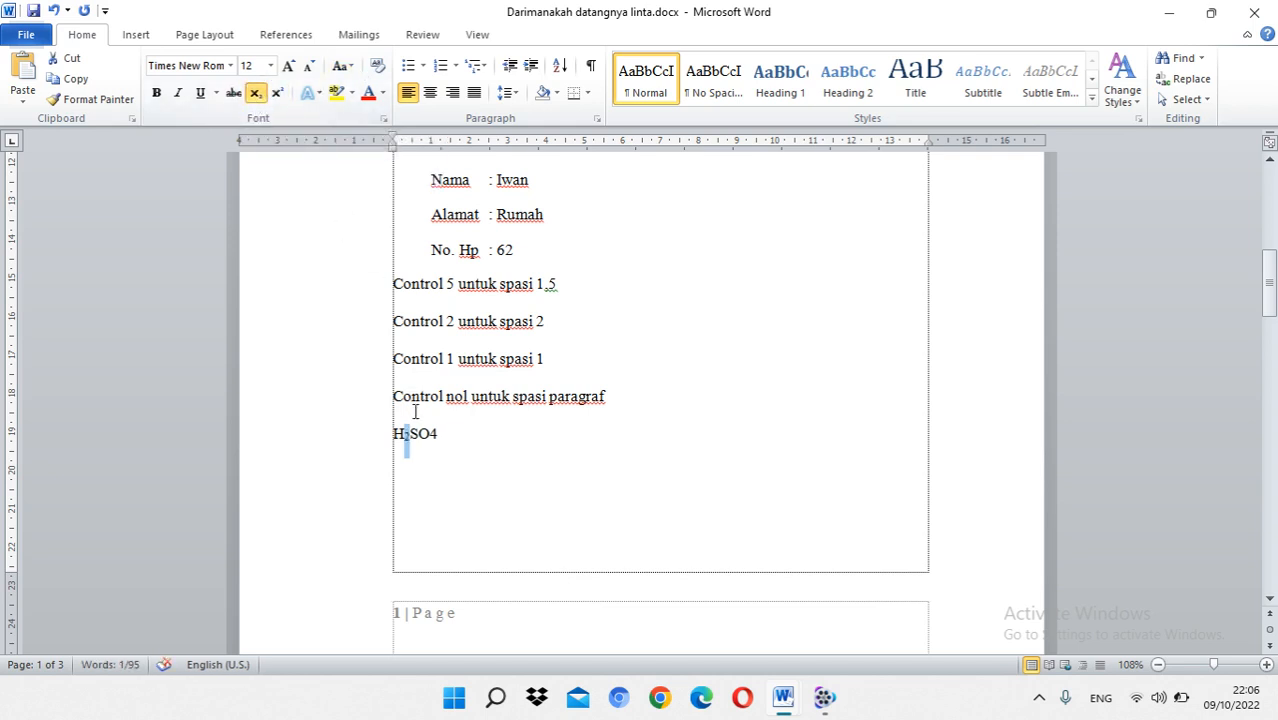
drag(427, 436, 438, 436)
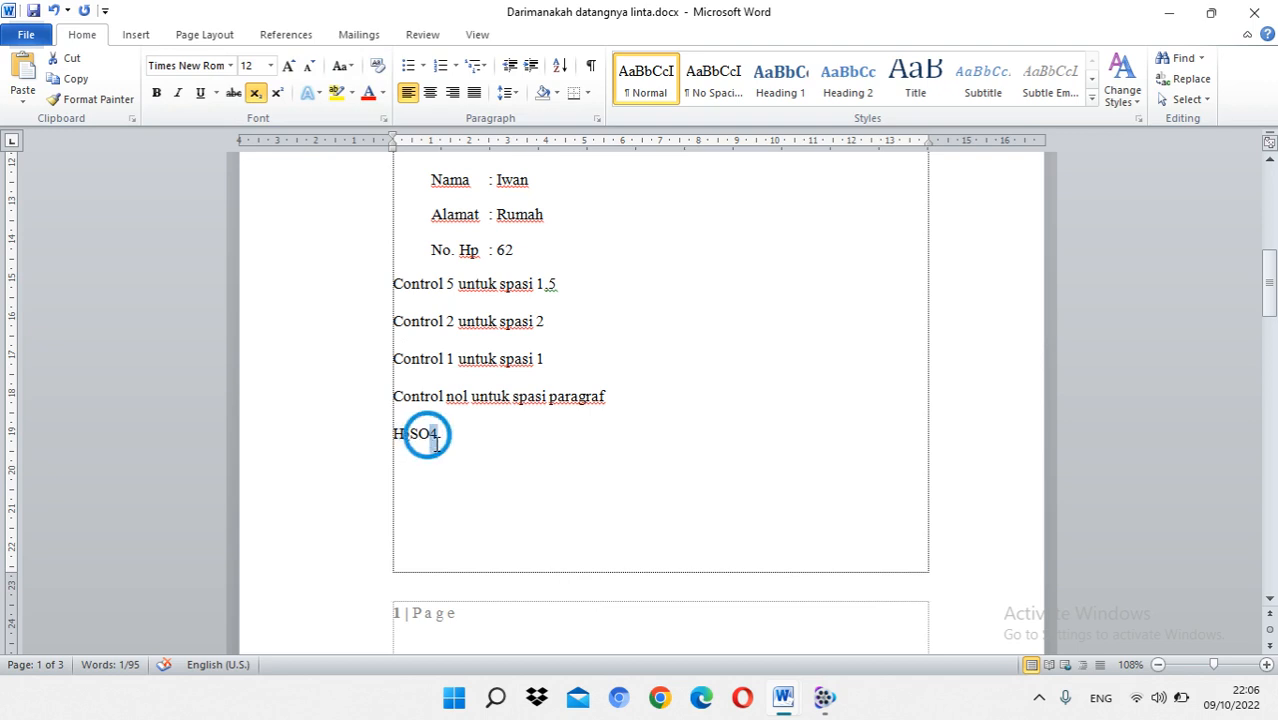
click(257, 94)
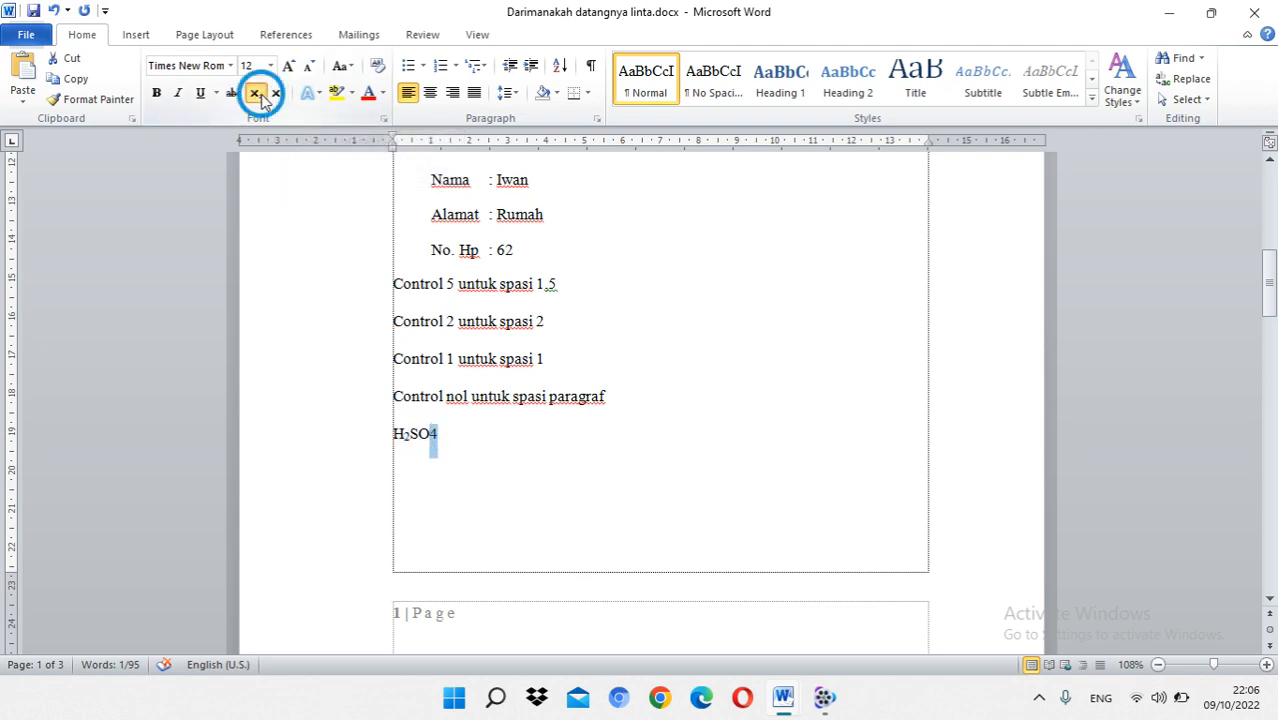
click(461, 432)
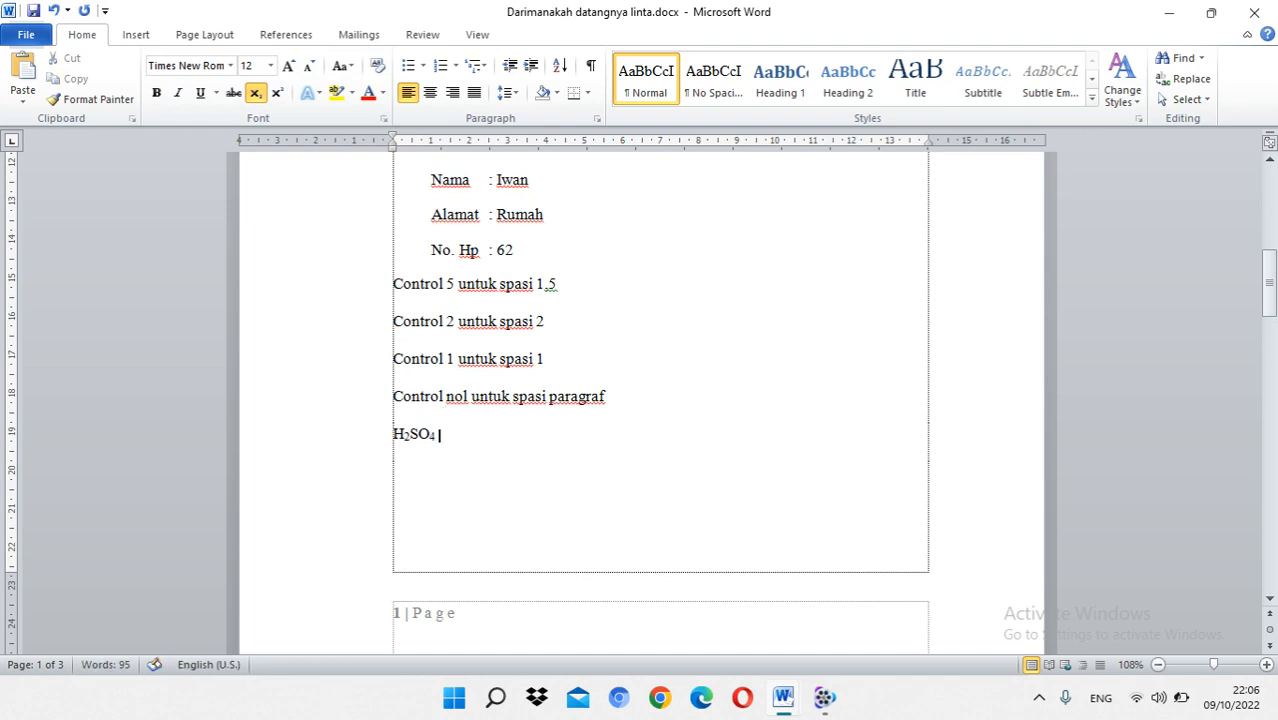
Step: Add Na+ in normal text after the H2SO4 formula, and format its plus sign as superscript
click(256, 93)
text(N)
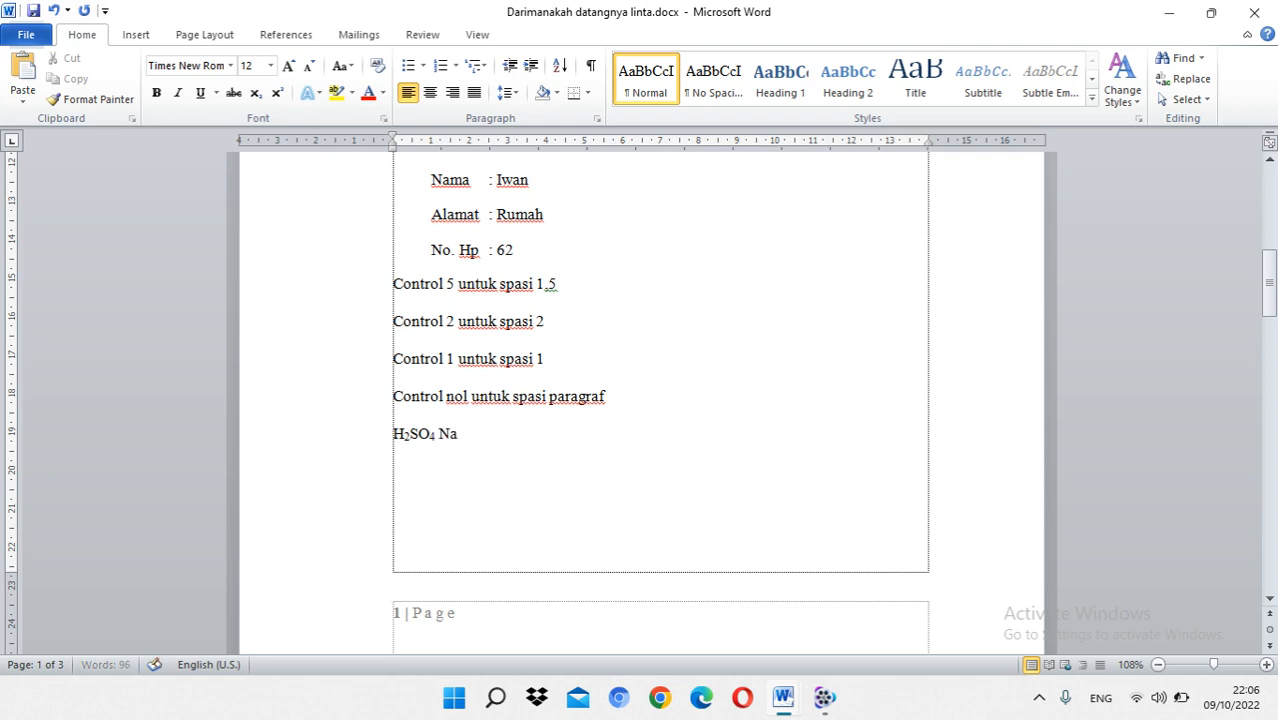
text(a+)
drag(456, 433, 466, 438)
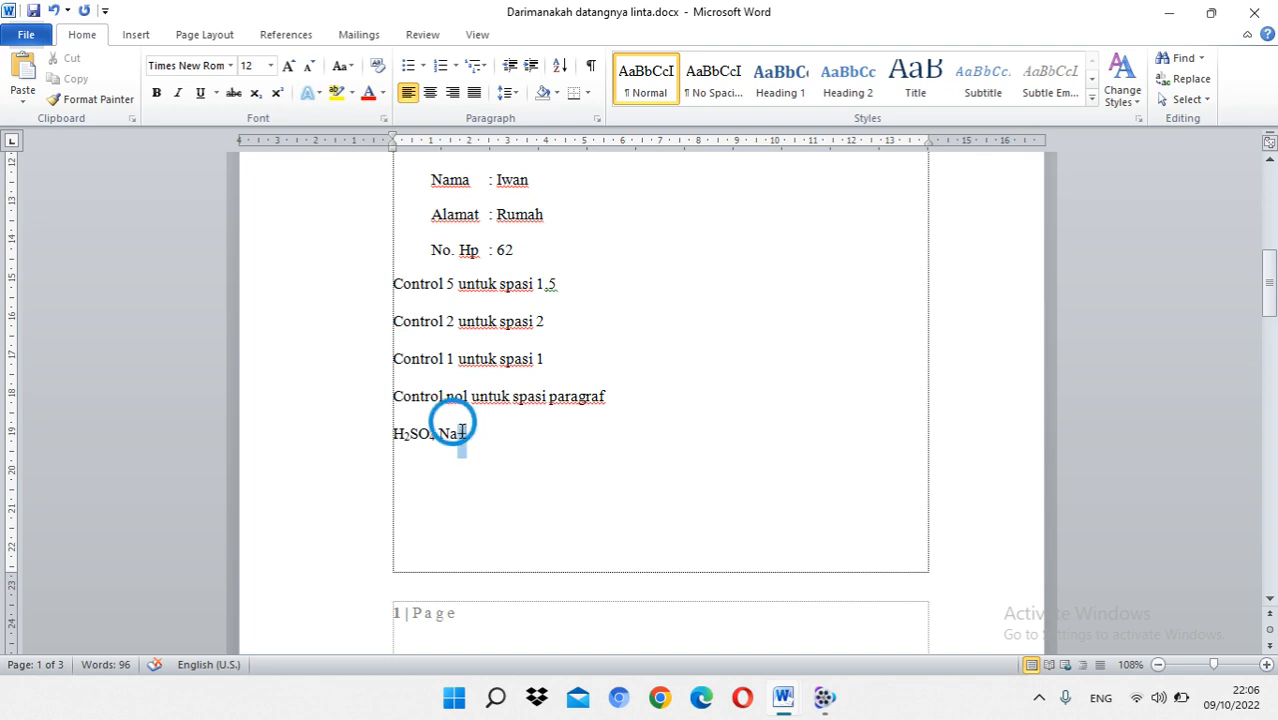
click(277, 92)
click(503, 445)
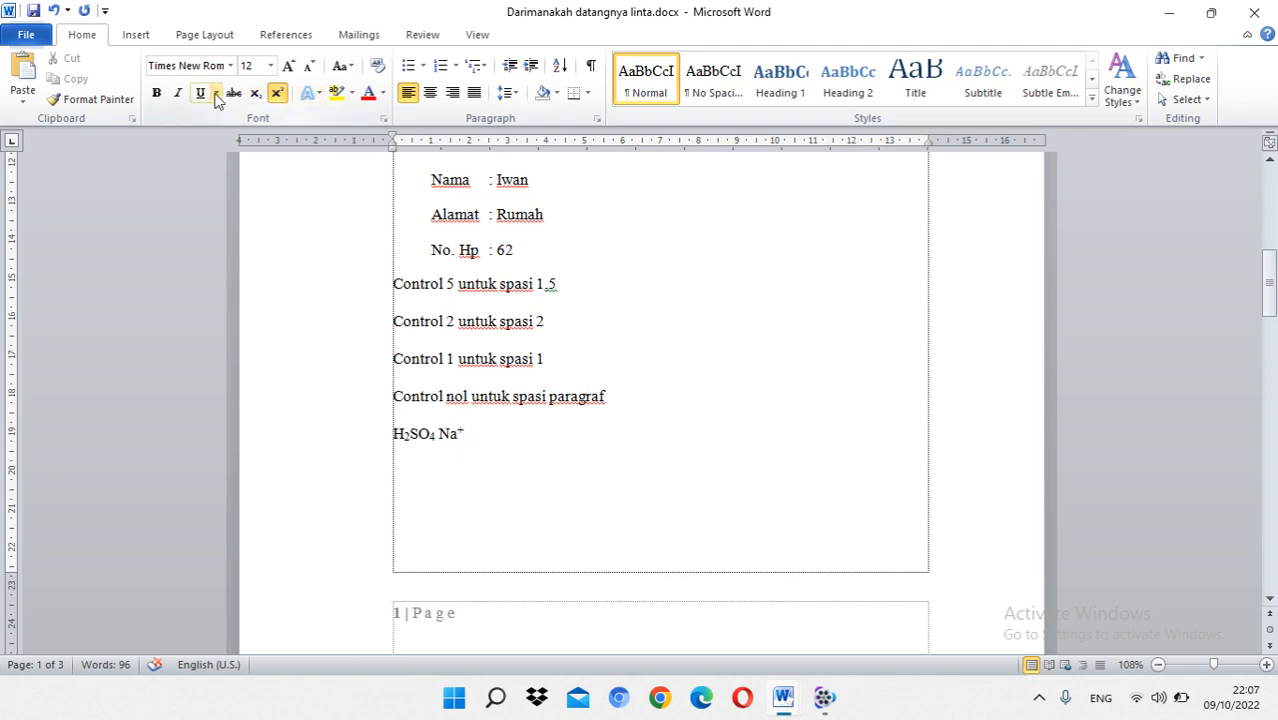
Step: Turn off superscript at the end of the formula line so that further text is normal
click(277, 94)
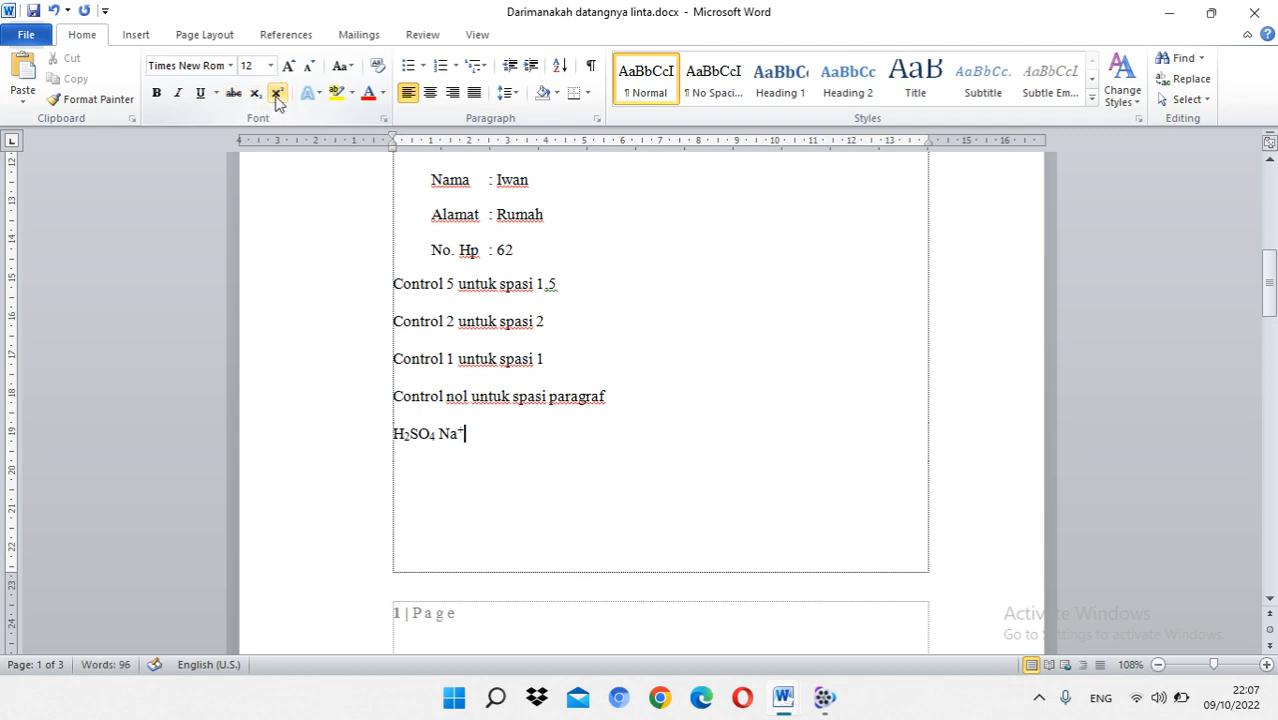
triple_click(408, 434)
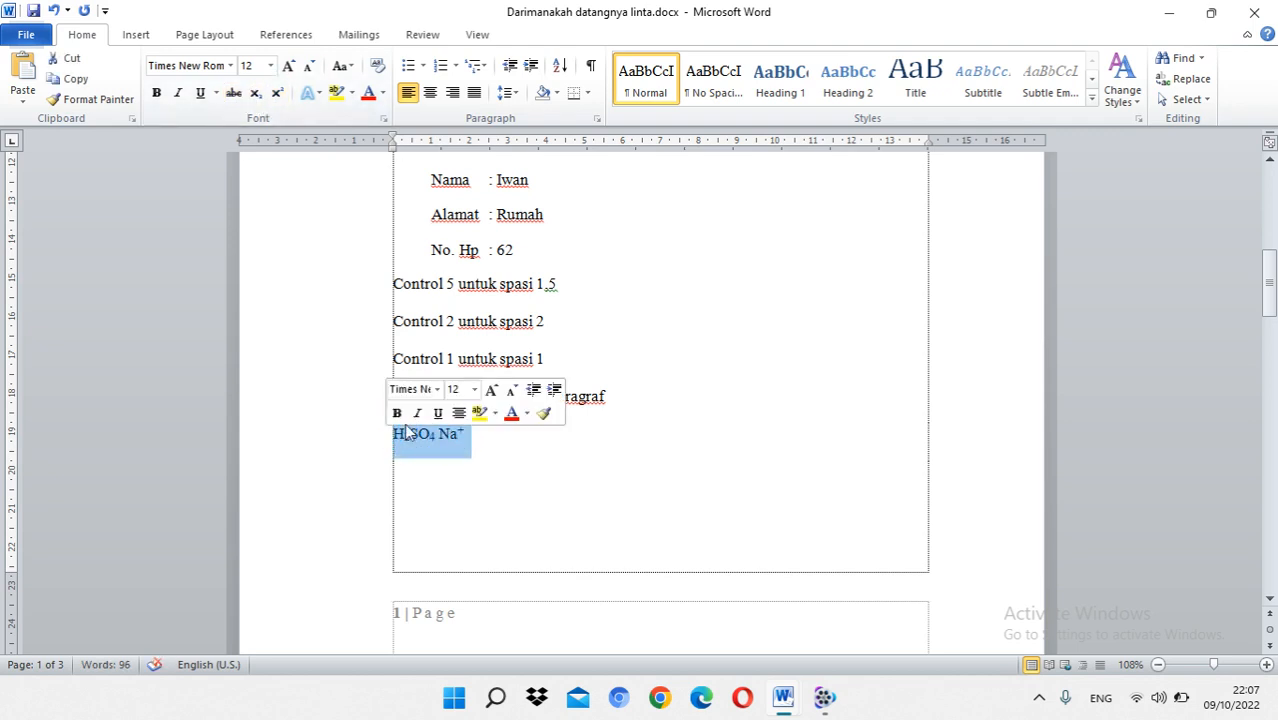
click(489, 441)
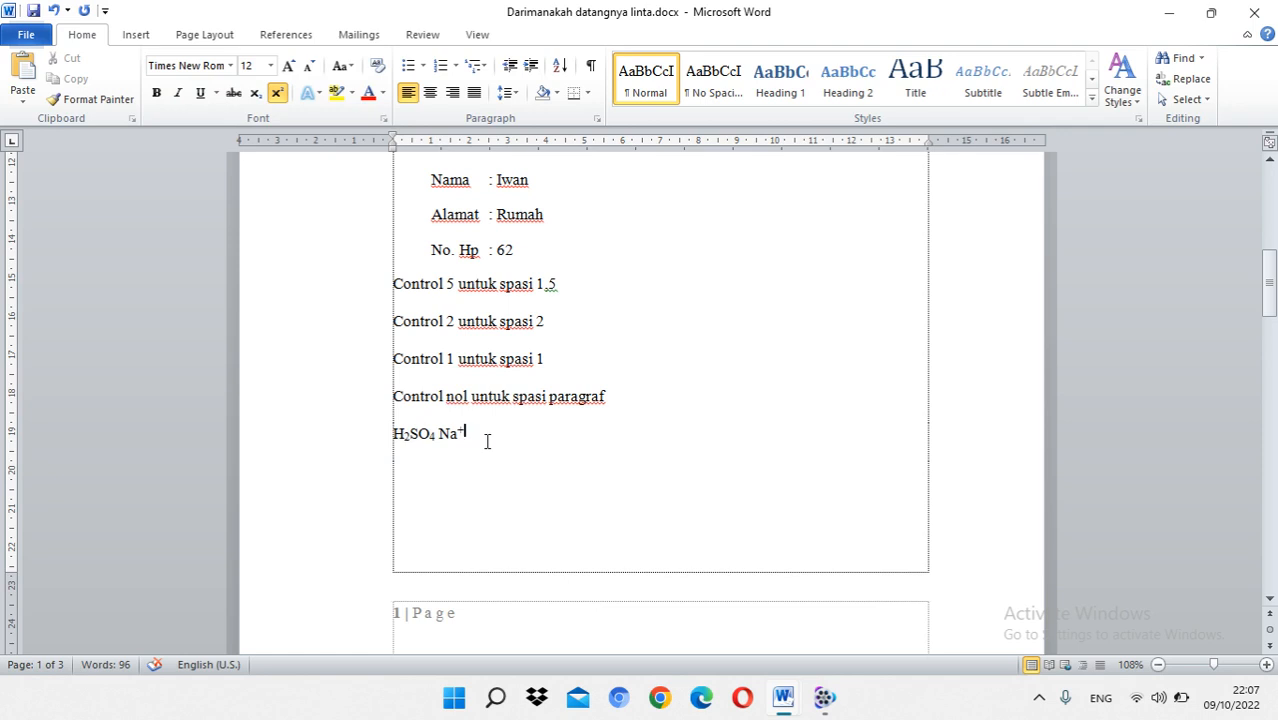
click(278, 93)
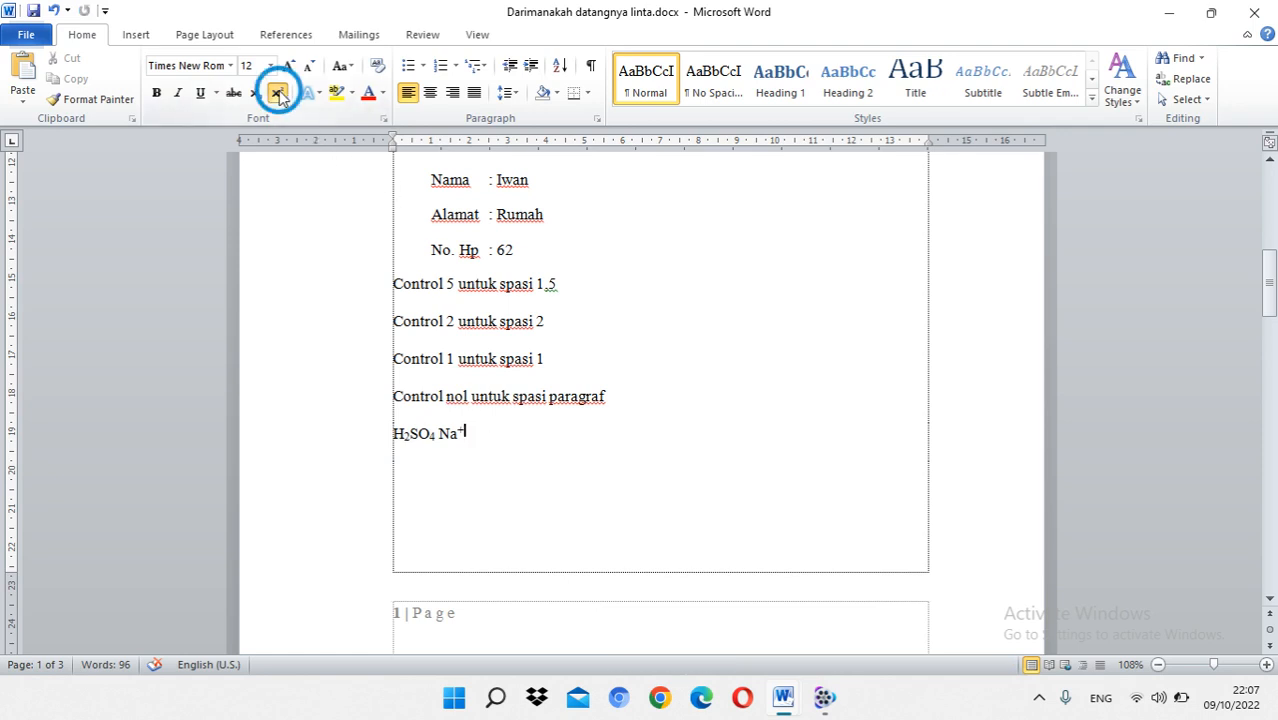
Step: Try italic and bold separately on the whole formula line, removing each format again
drag(478, 438, 397, 432)
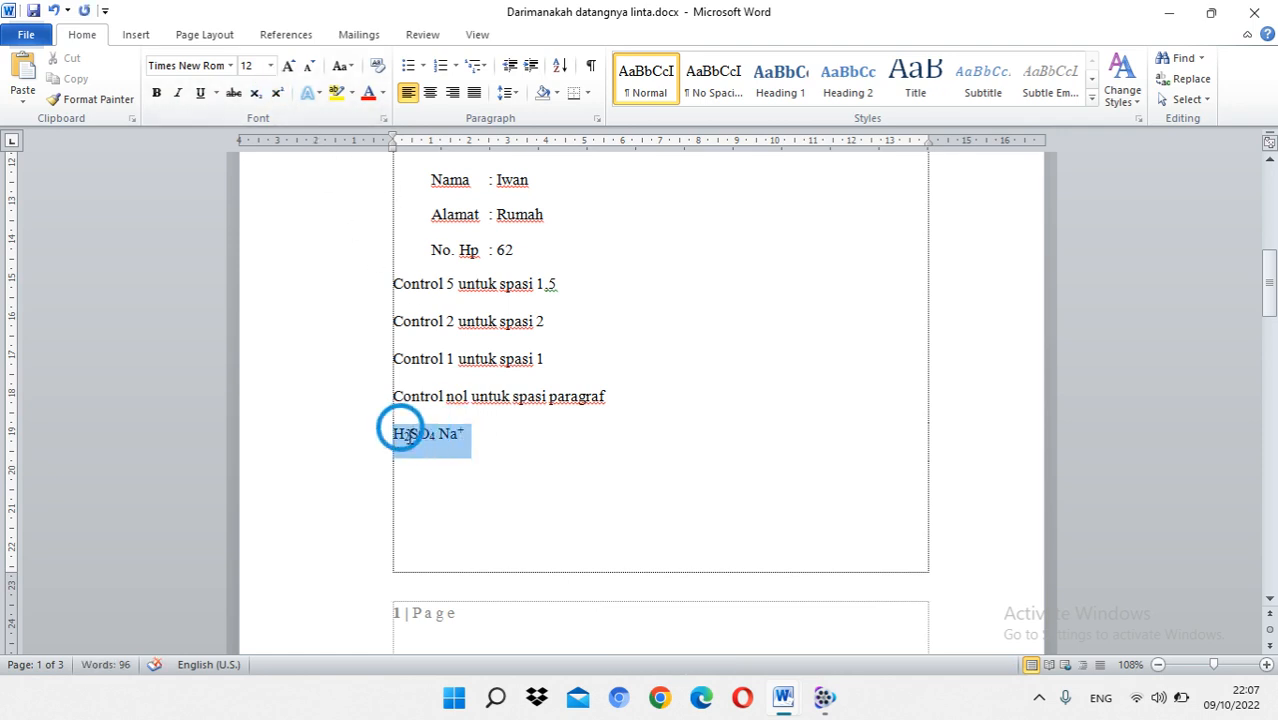
click(179, 94)
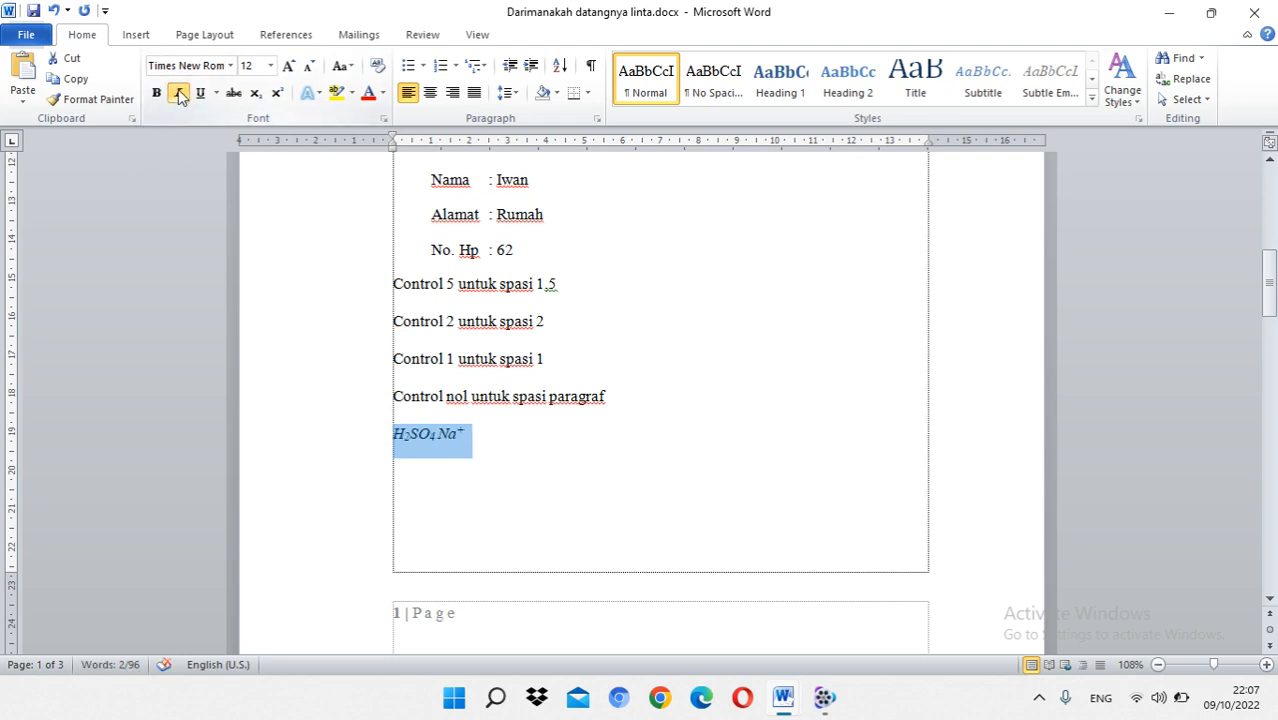
click(179, 94)
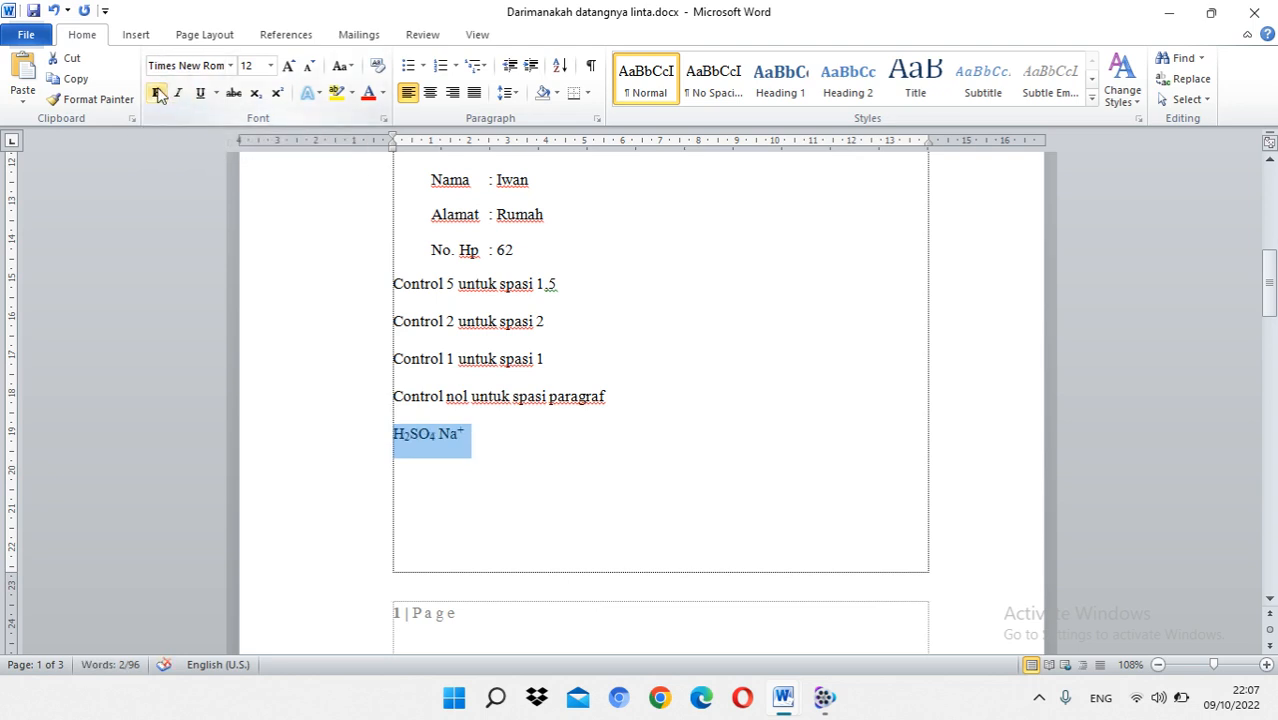
click(157, 93)
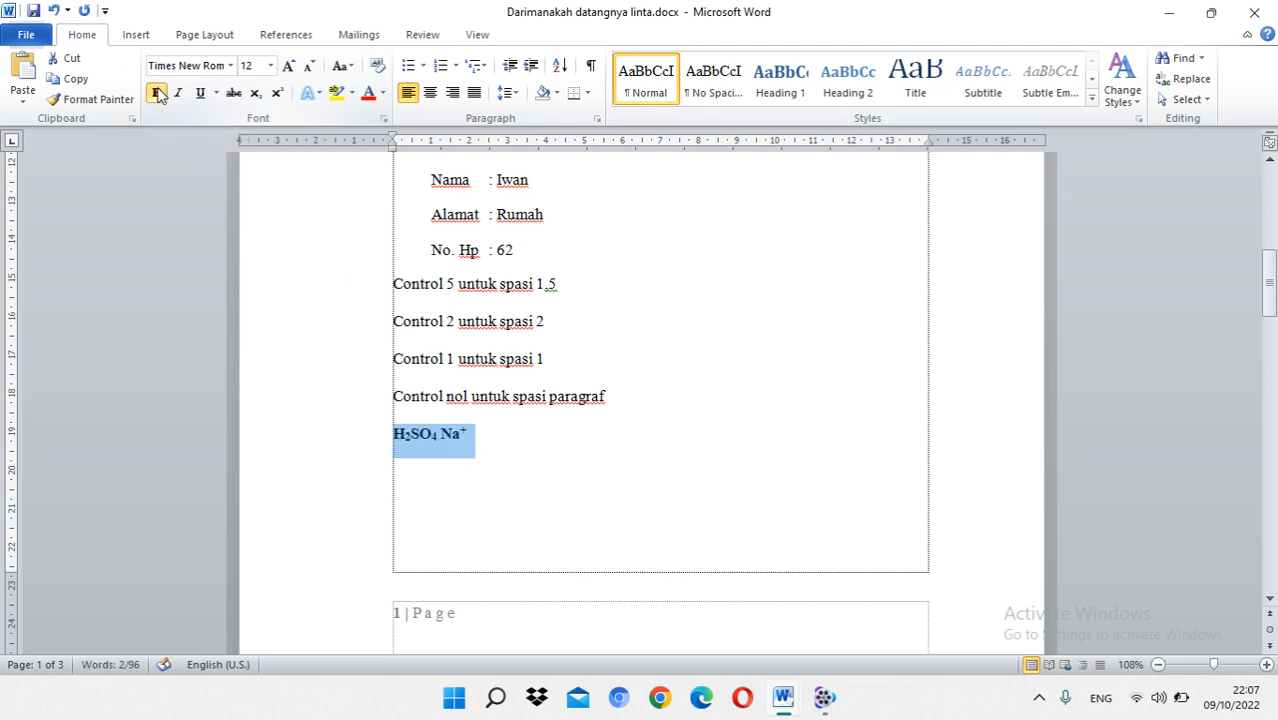
click(157, 93)
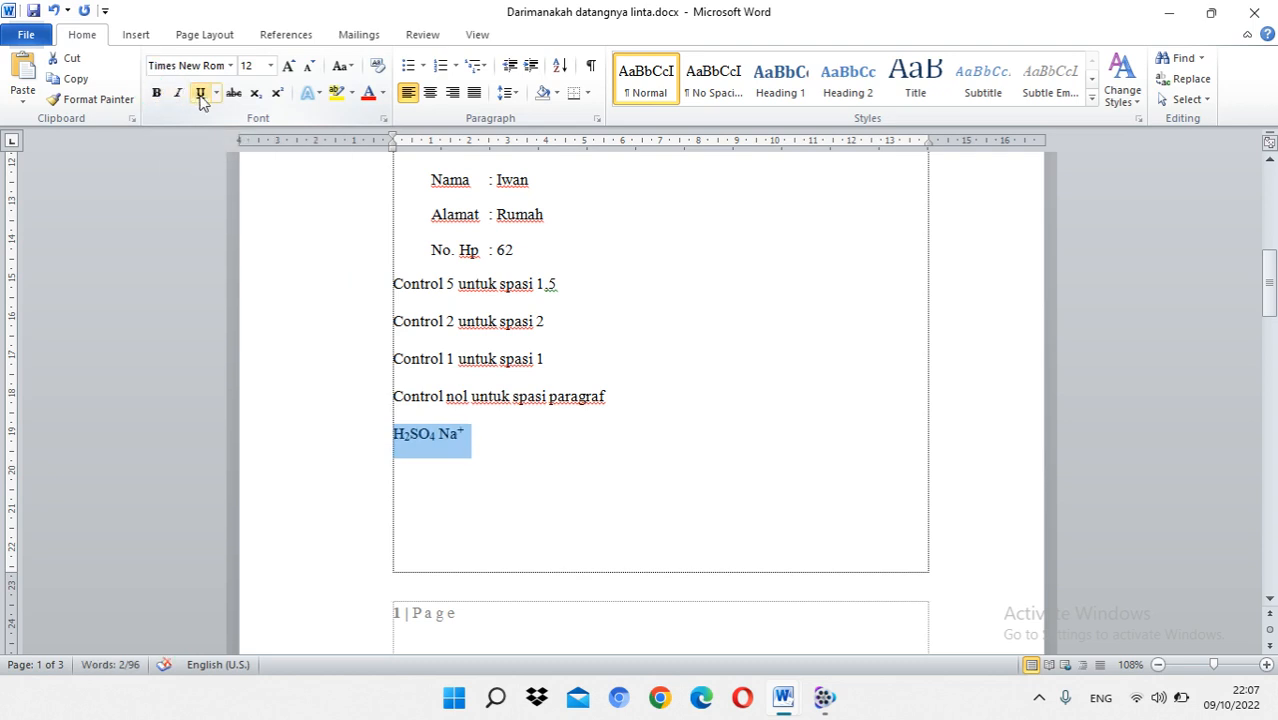
Step: Try underline, italic, bold and strikethrough together on the formula line, and remove all of these formats again
click(201, 94)
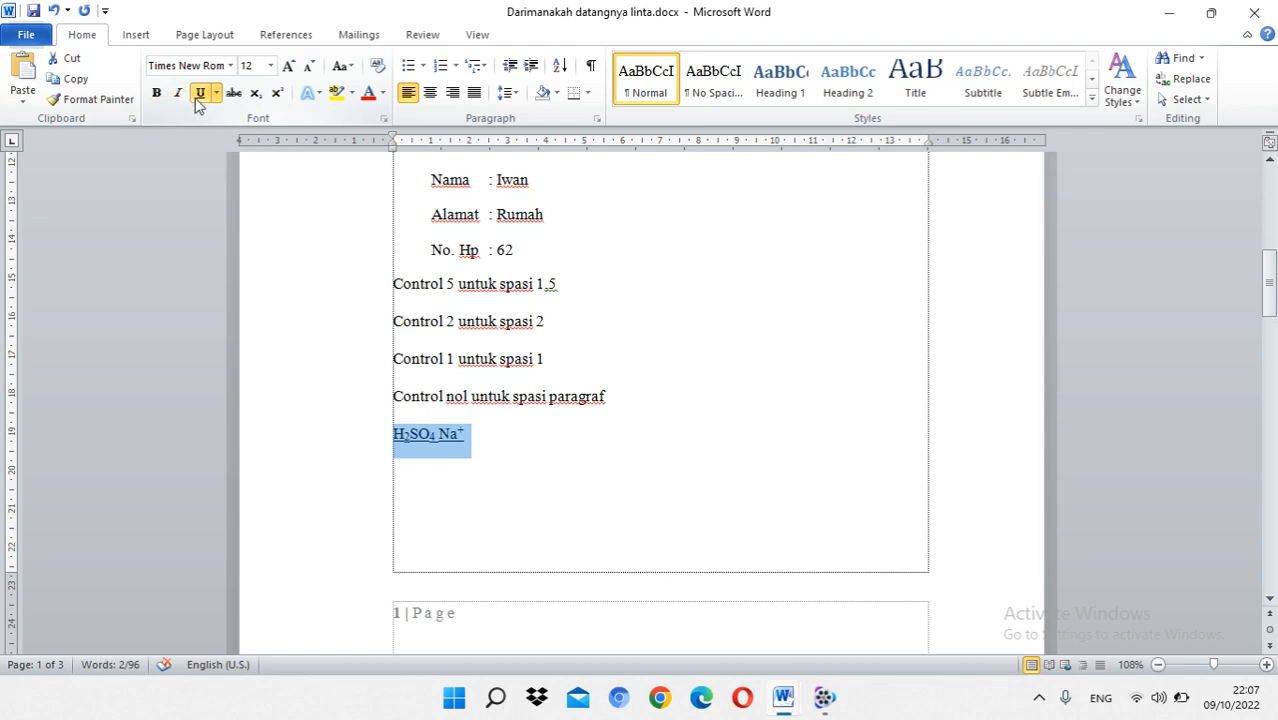
click(177, 93)
click(158, 93)
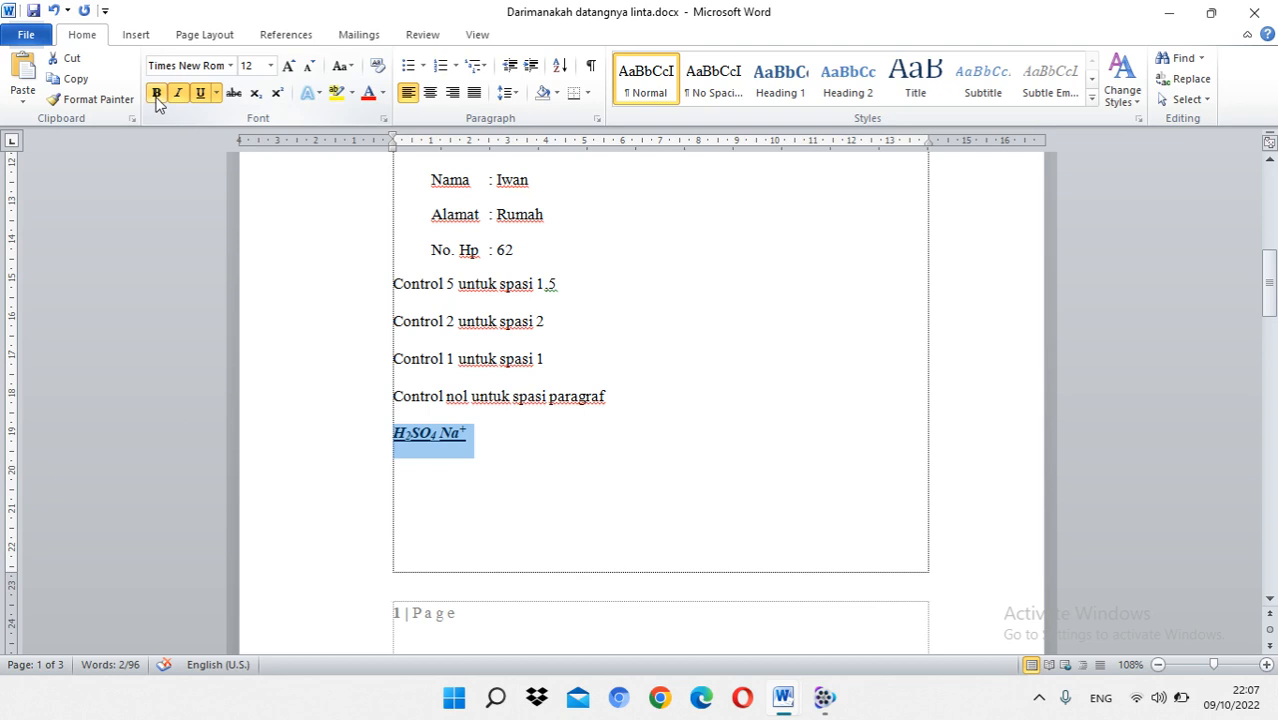
click(234, 93)
click(234, 93)
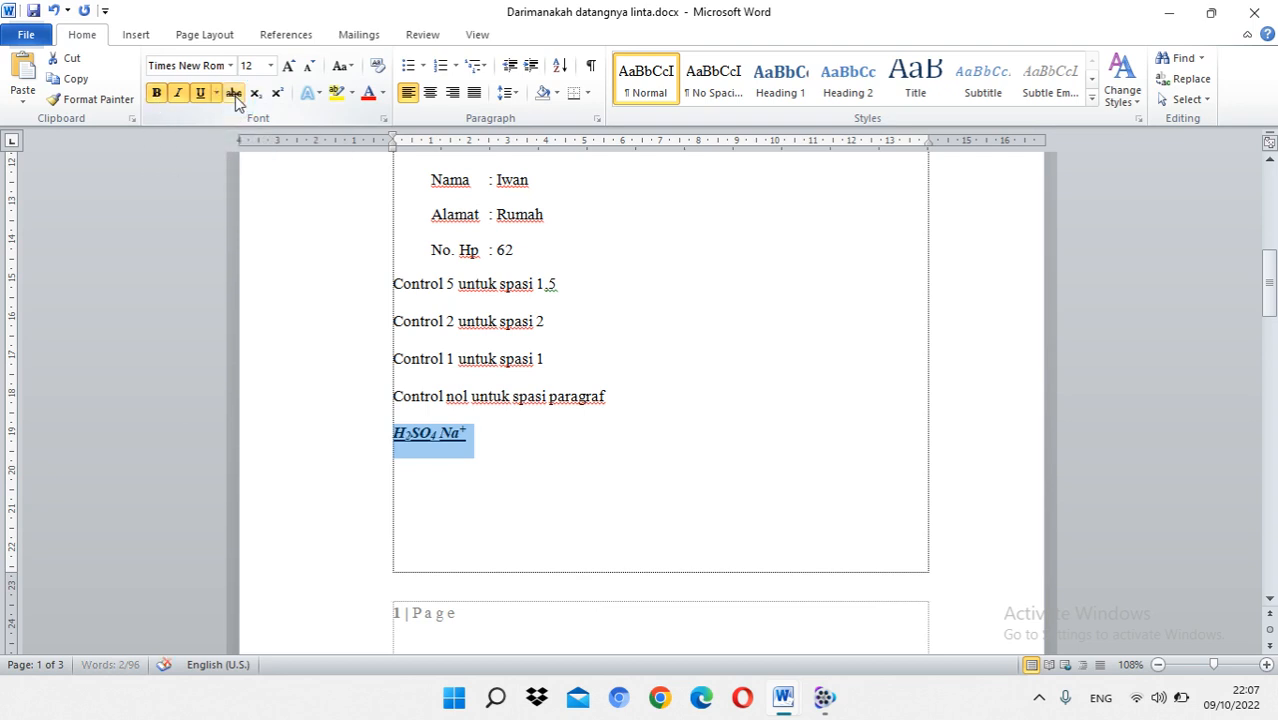
click(200, 93)
click(178, 93)
click(162, 93)
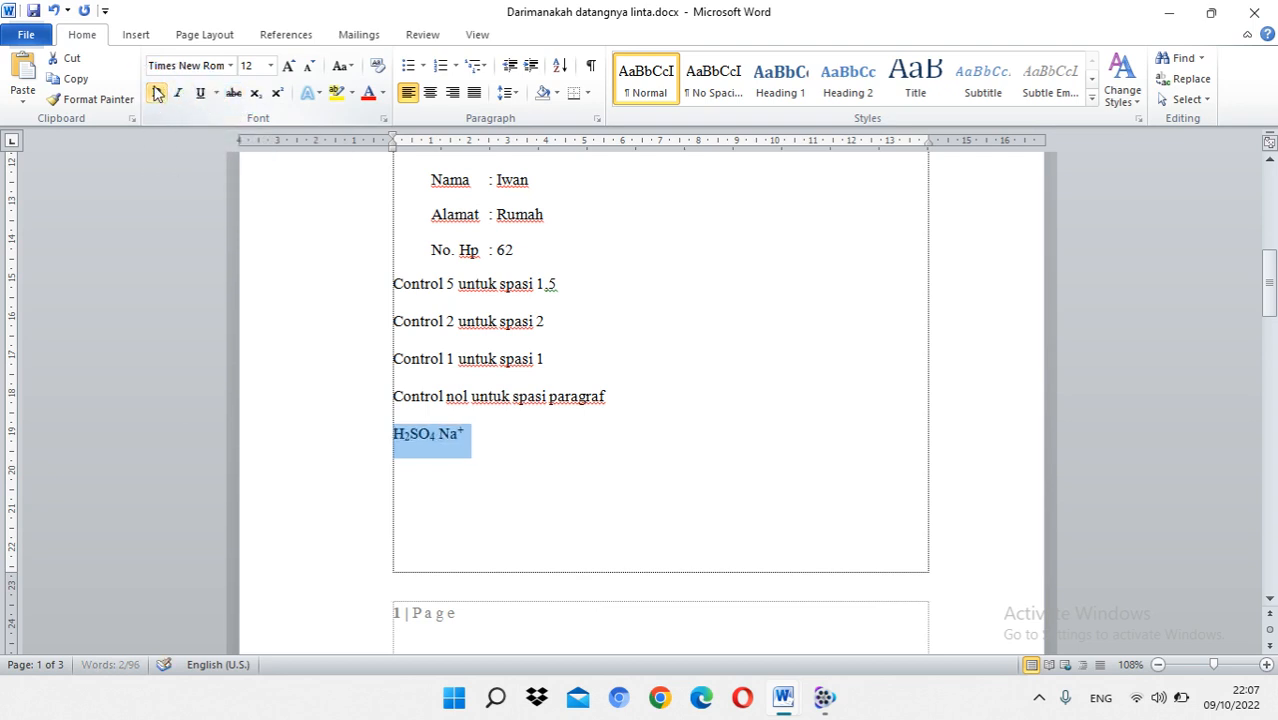
Step: Set the font colour of the whole H2SO4 Na+ line to red and highlight the line in yellow
drag(468, 434, 385, 437)
click(383, 93)
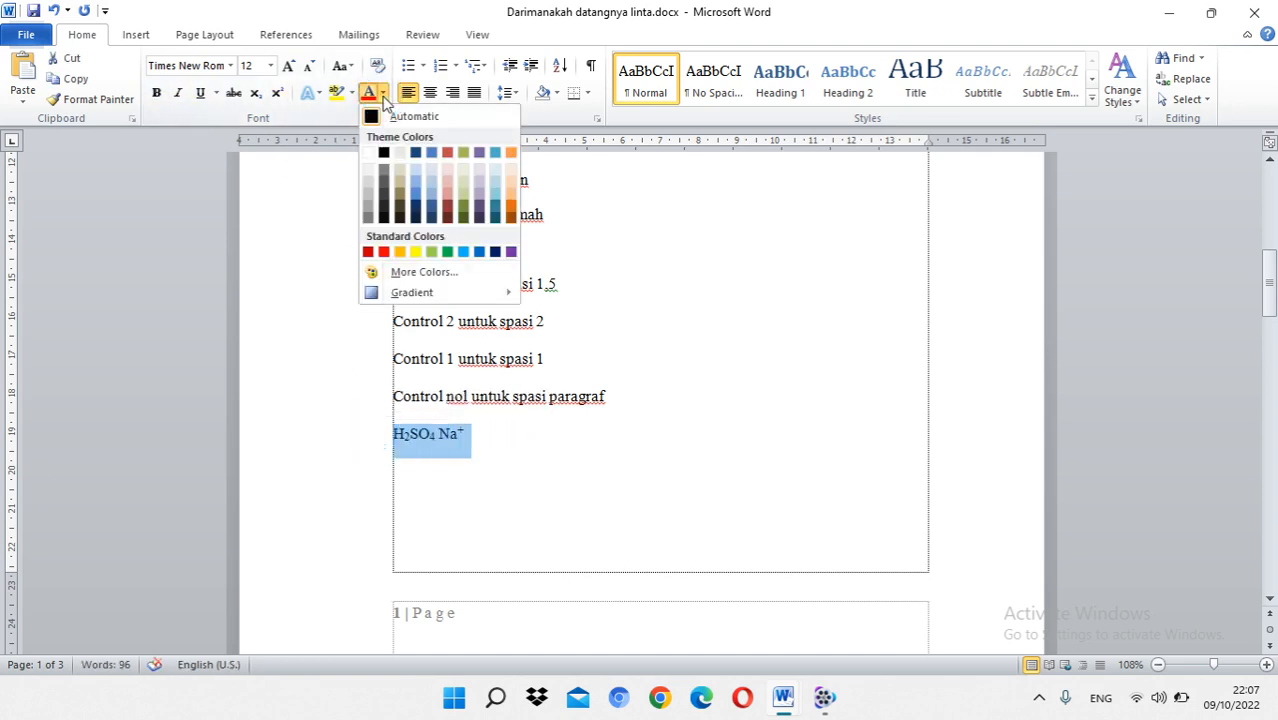
click(383, 251)
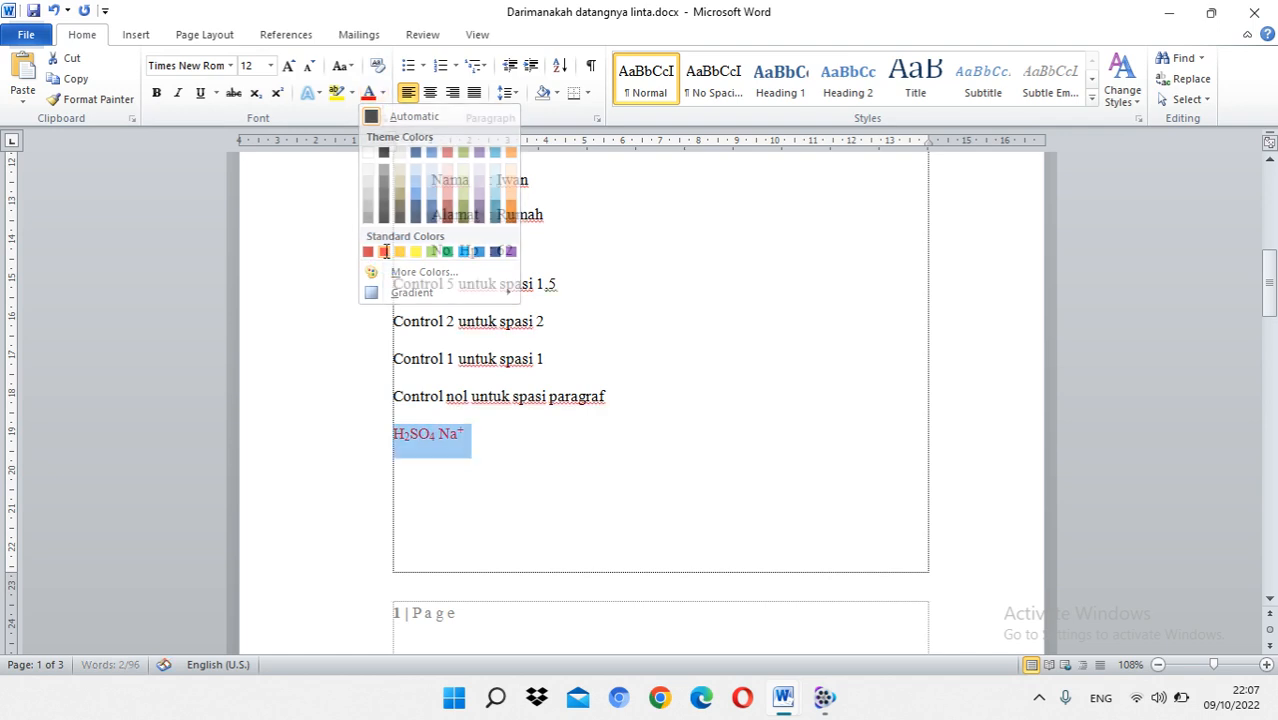
click(504, 434)
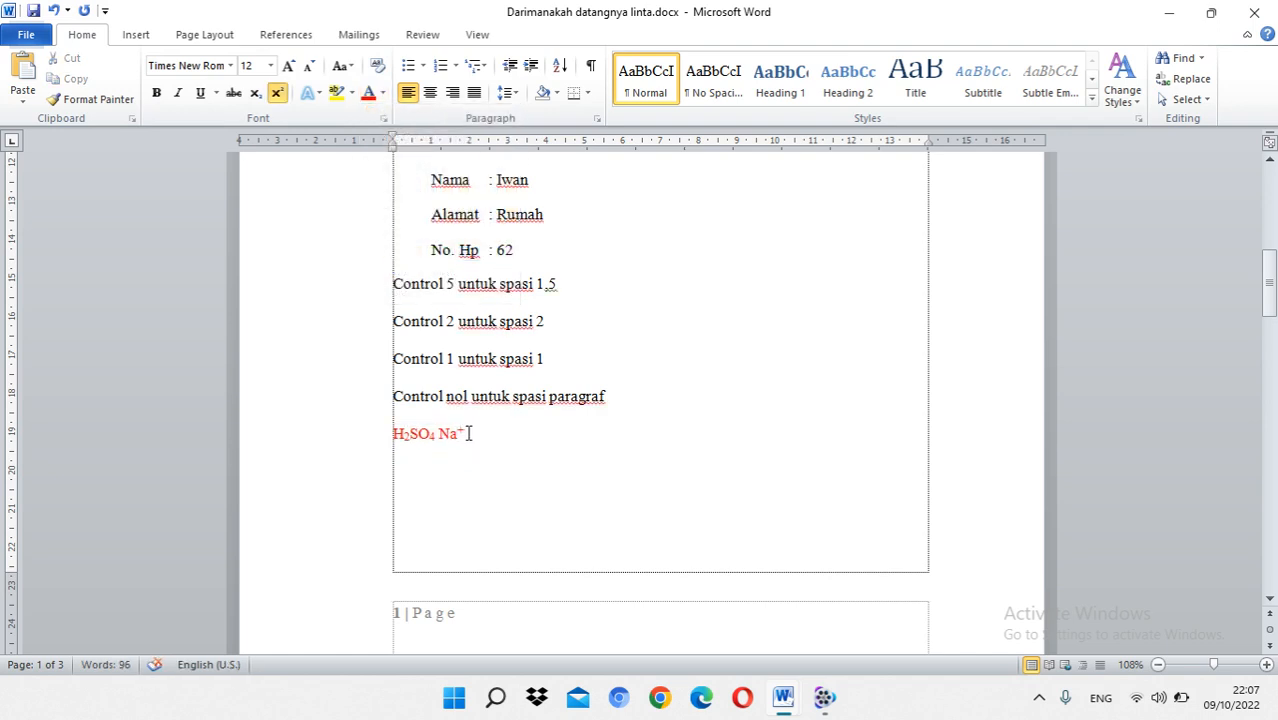
drag(478, 435, 362, 434)
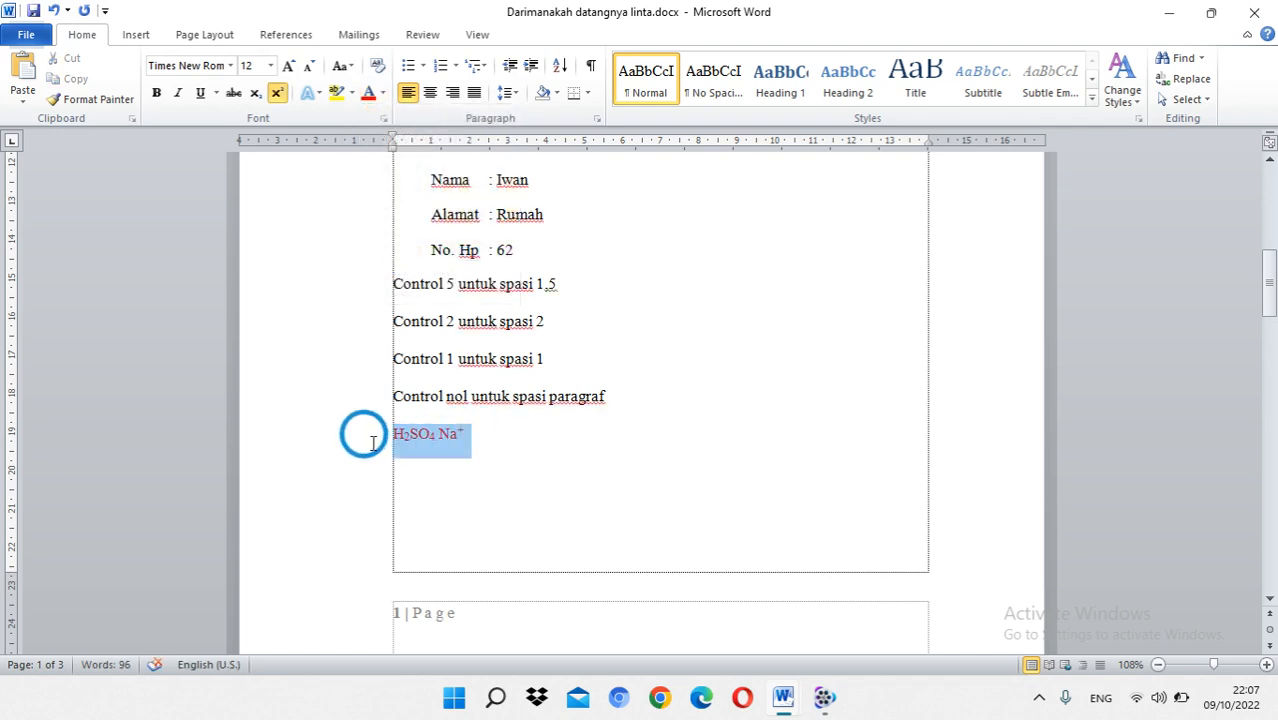
click(351, 93)
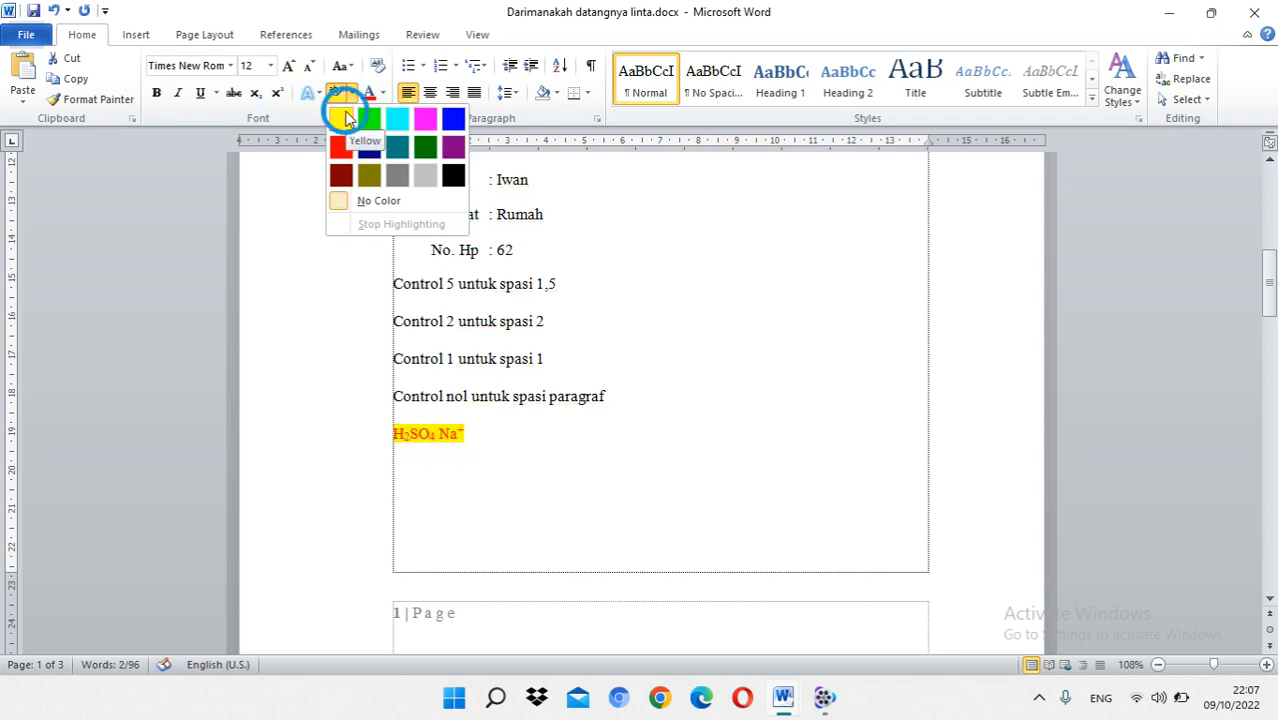
click(341, 118)
Step: Remove the yellow highlight from the formula line and set its font colour back to Automatic
click(353, 93)
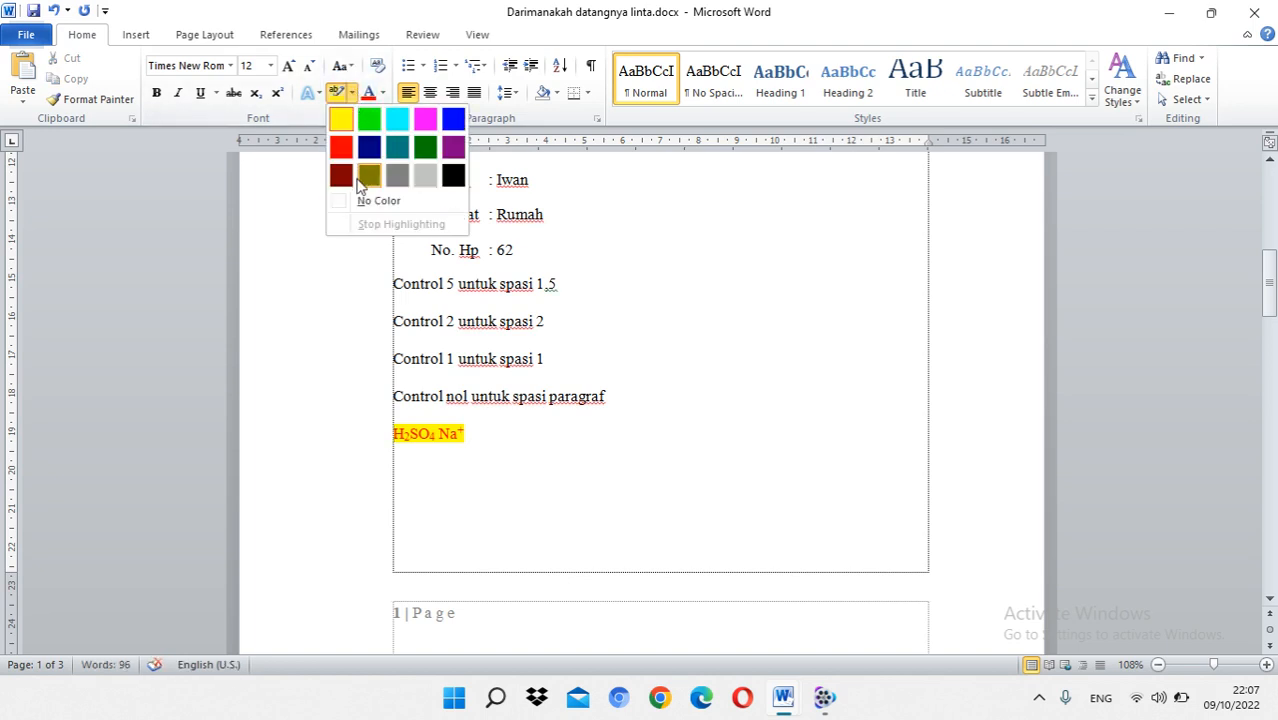
click(363, 175)
click(382, 93)
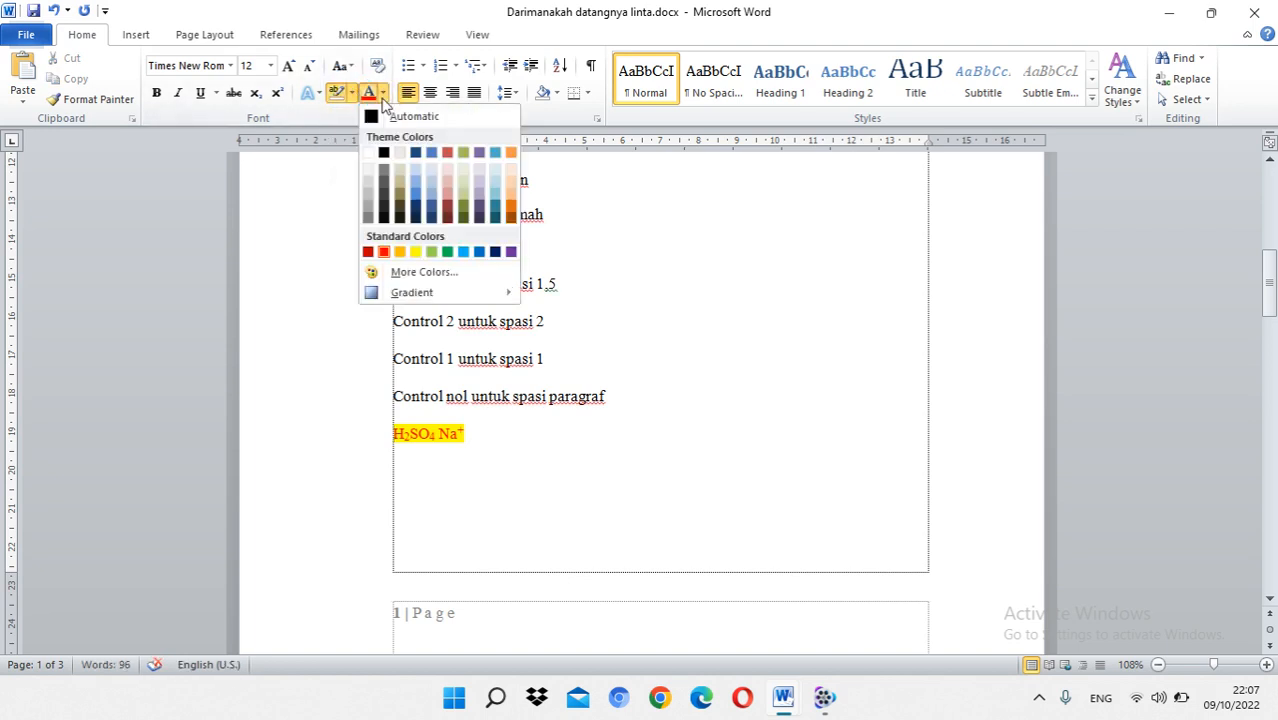
click(419, 116)
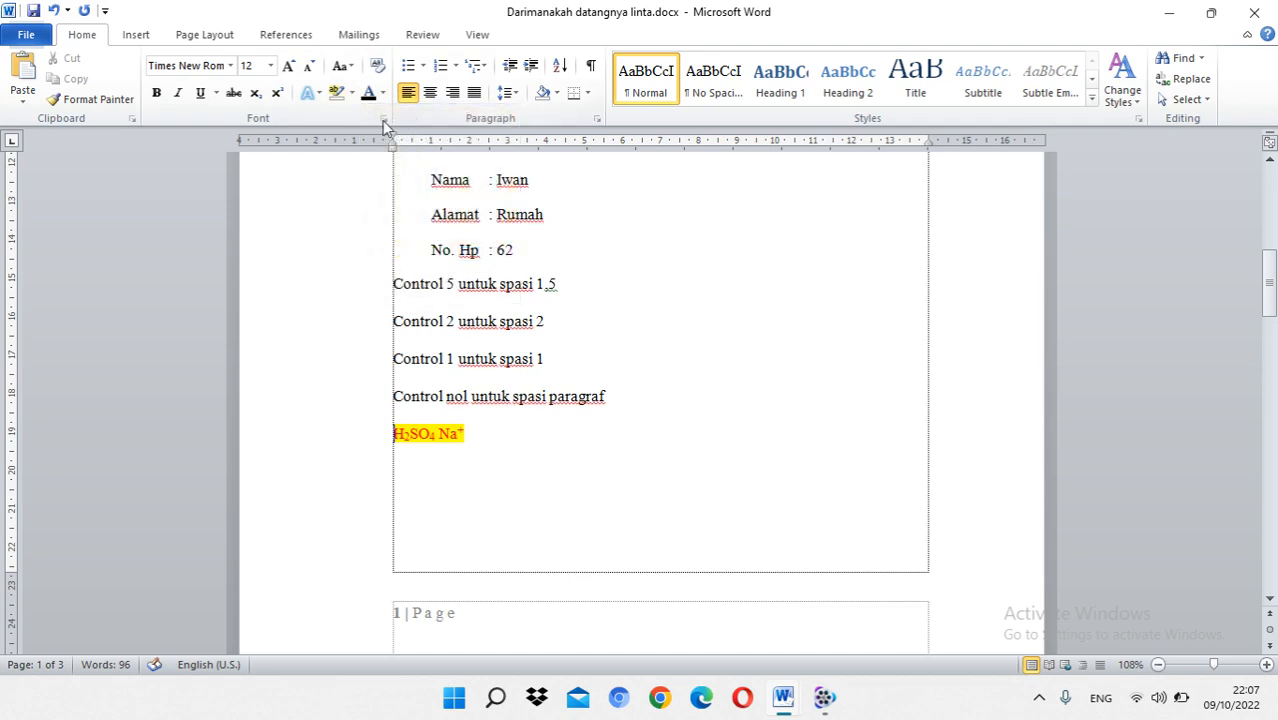
drag(467, 440, 362, 413)
click(338, 92)
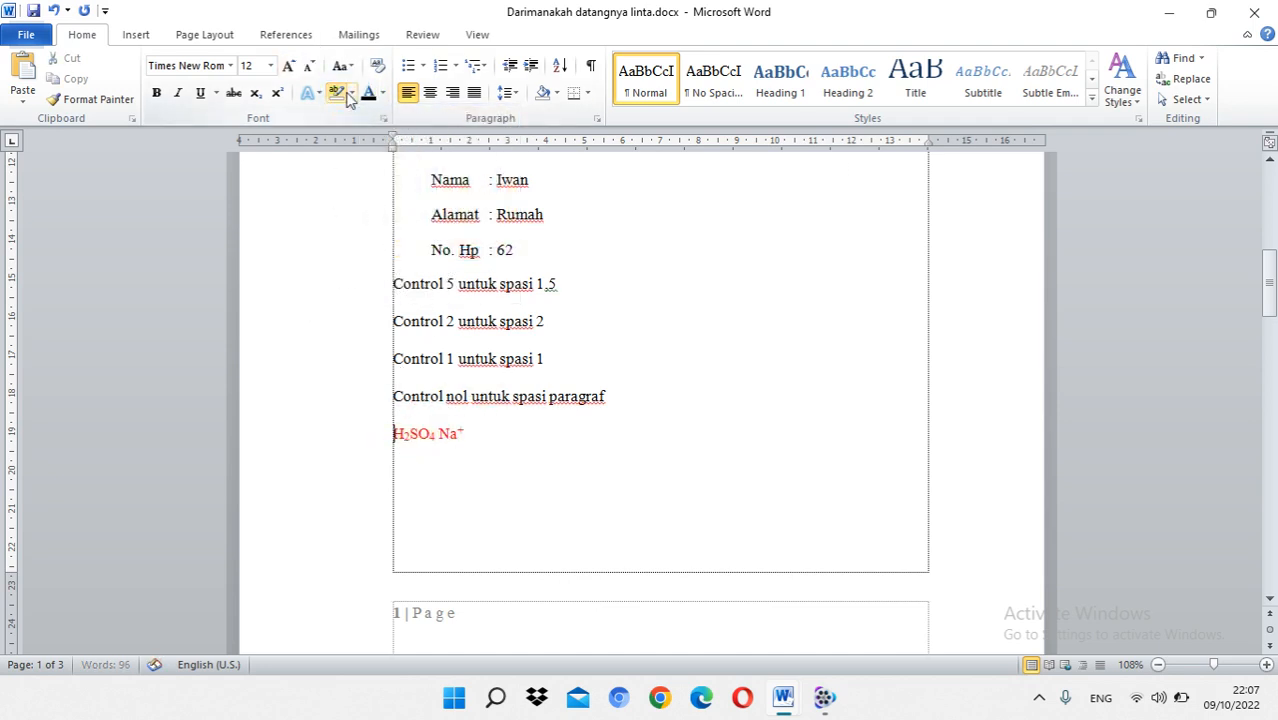
drag(487, 442, 331, 423)
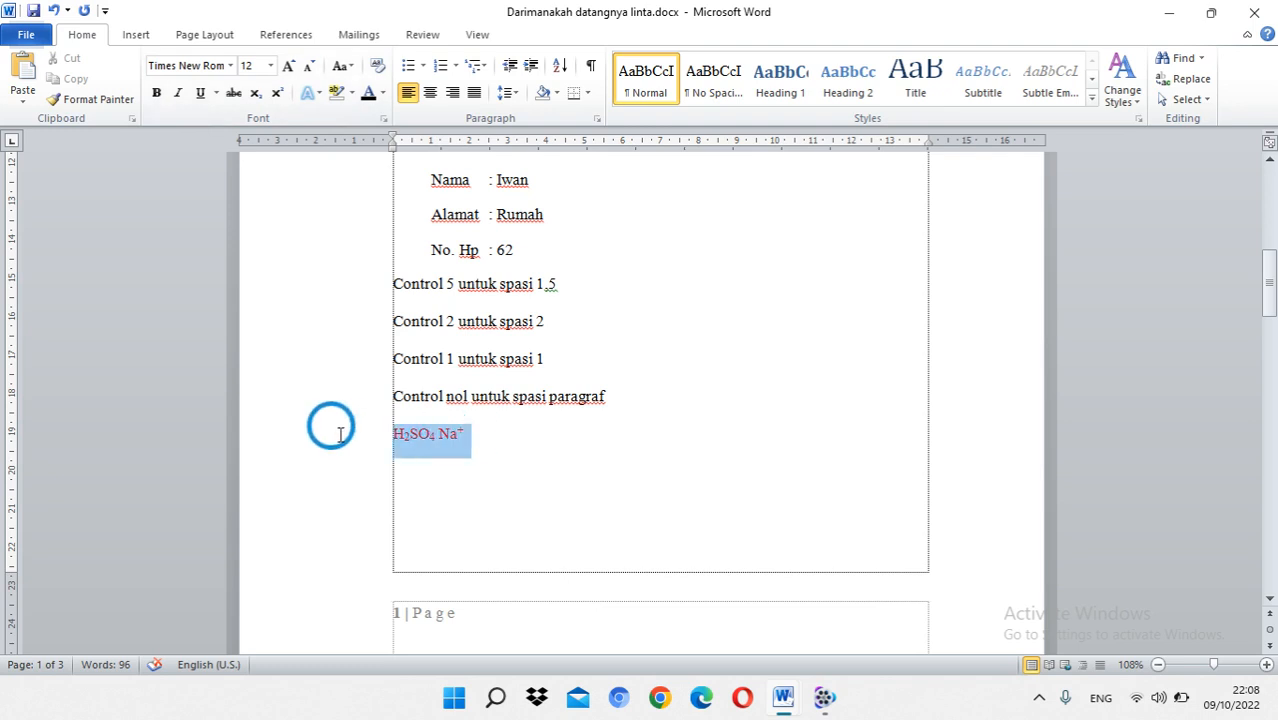
click(368, 96)
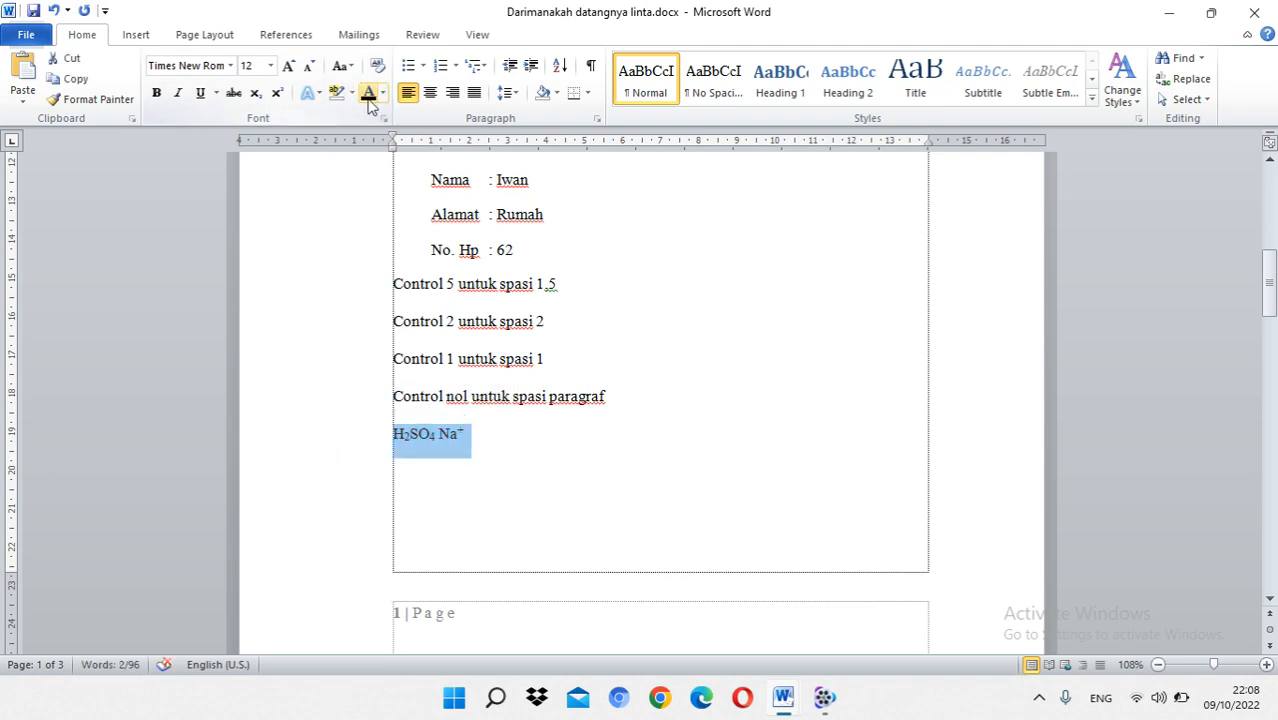
Step: Try black paragraph shading on the formula line, and remove it again with No Color
click(560, 94)
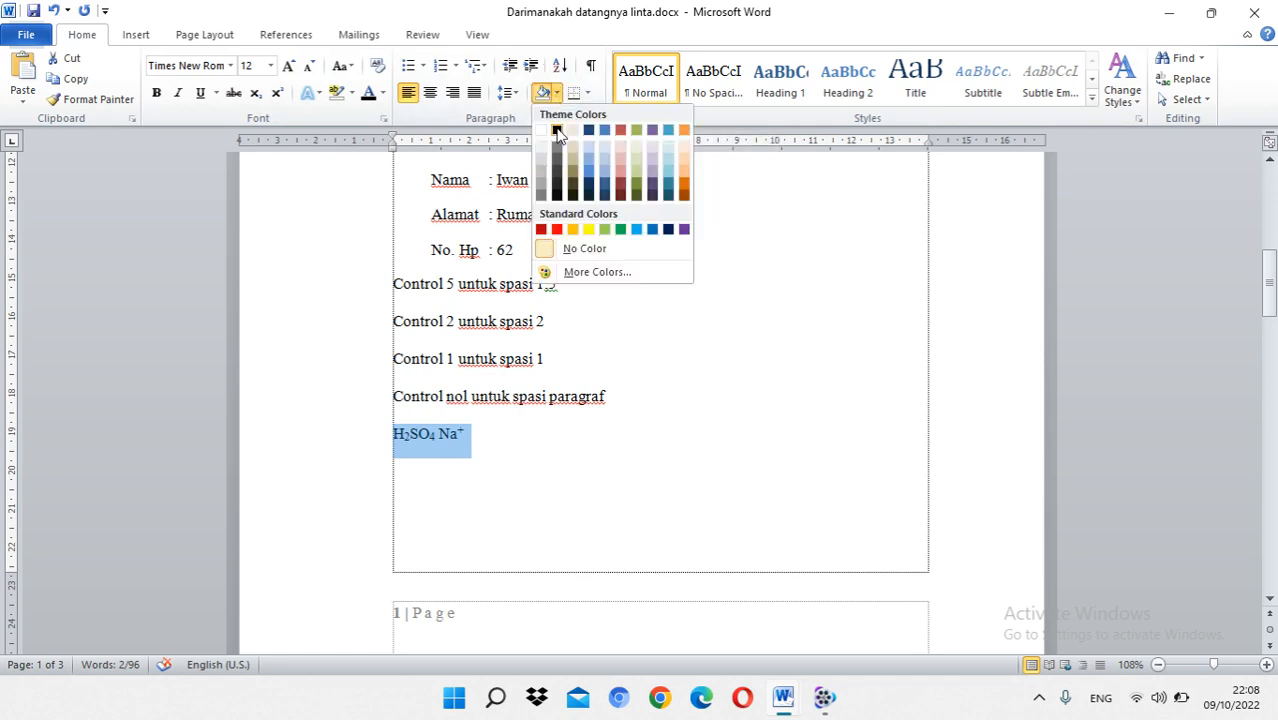
click(557, 130)
click(872, 450)
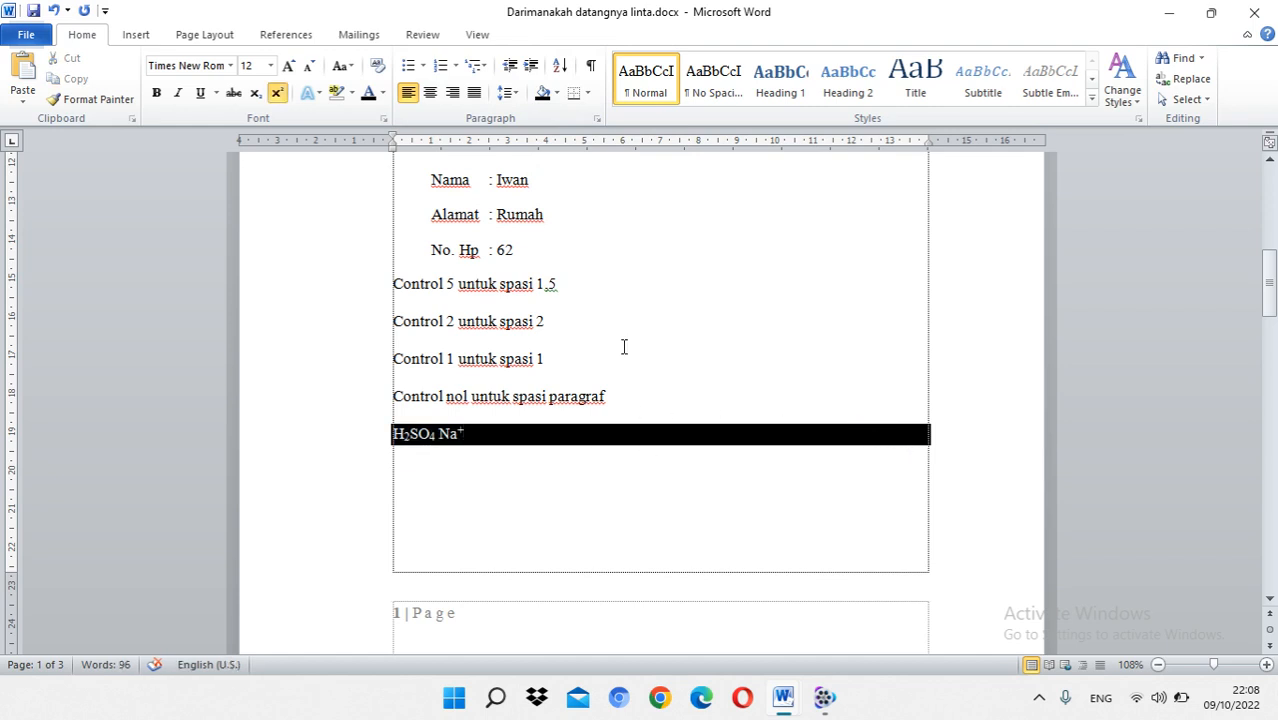
click(558, 93)
click(607, 251)
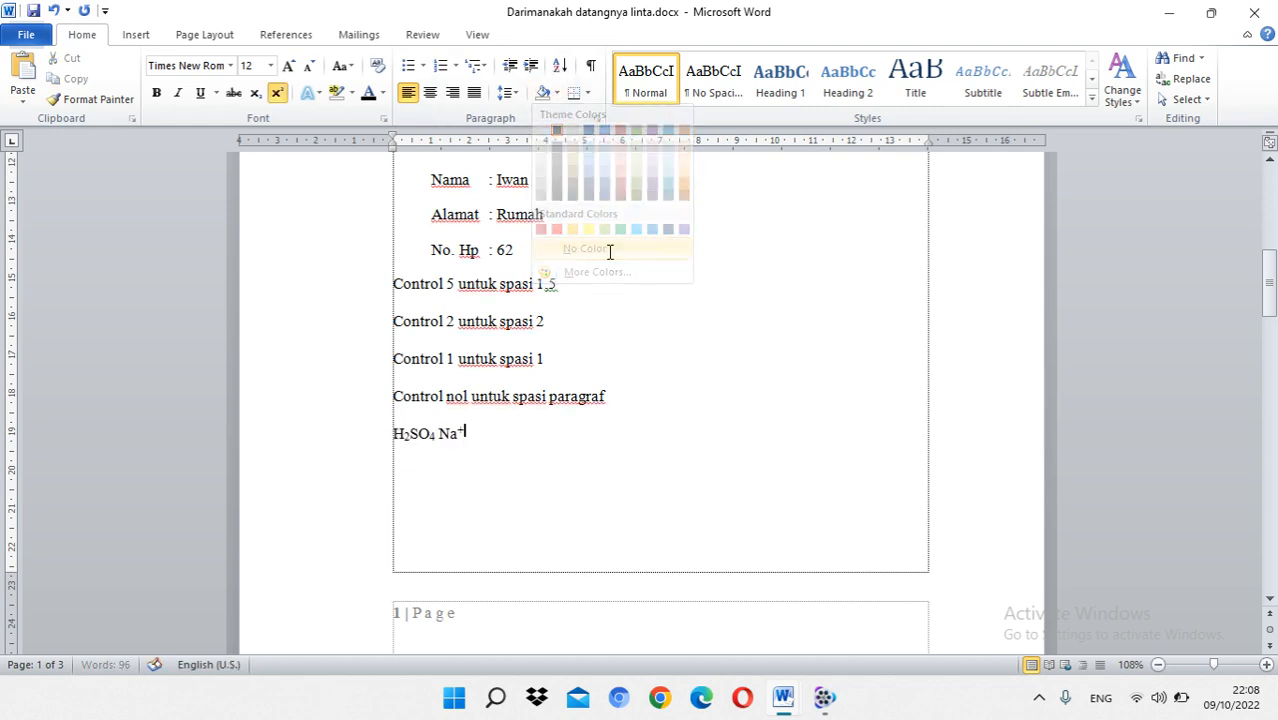
Step: Try a bottom border on the empty line below the formula, and remove it again
click(589, 94)
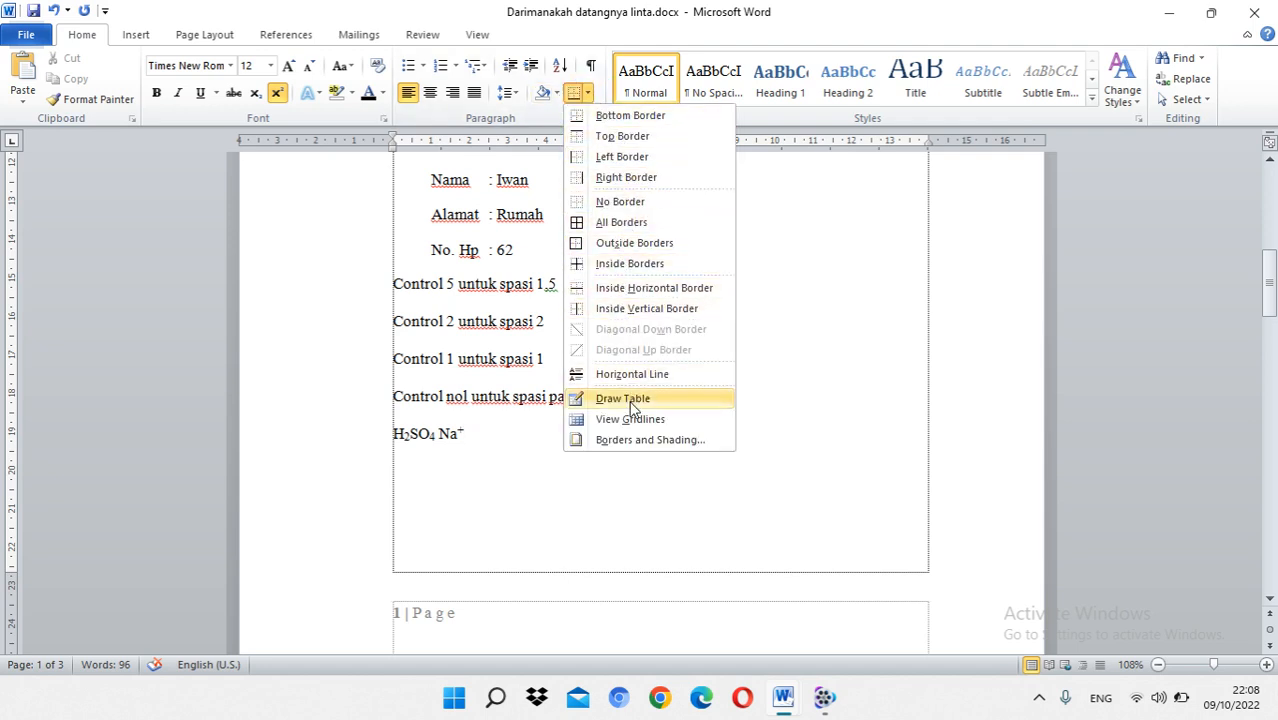
click(435, 461)
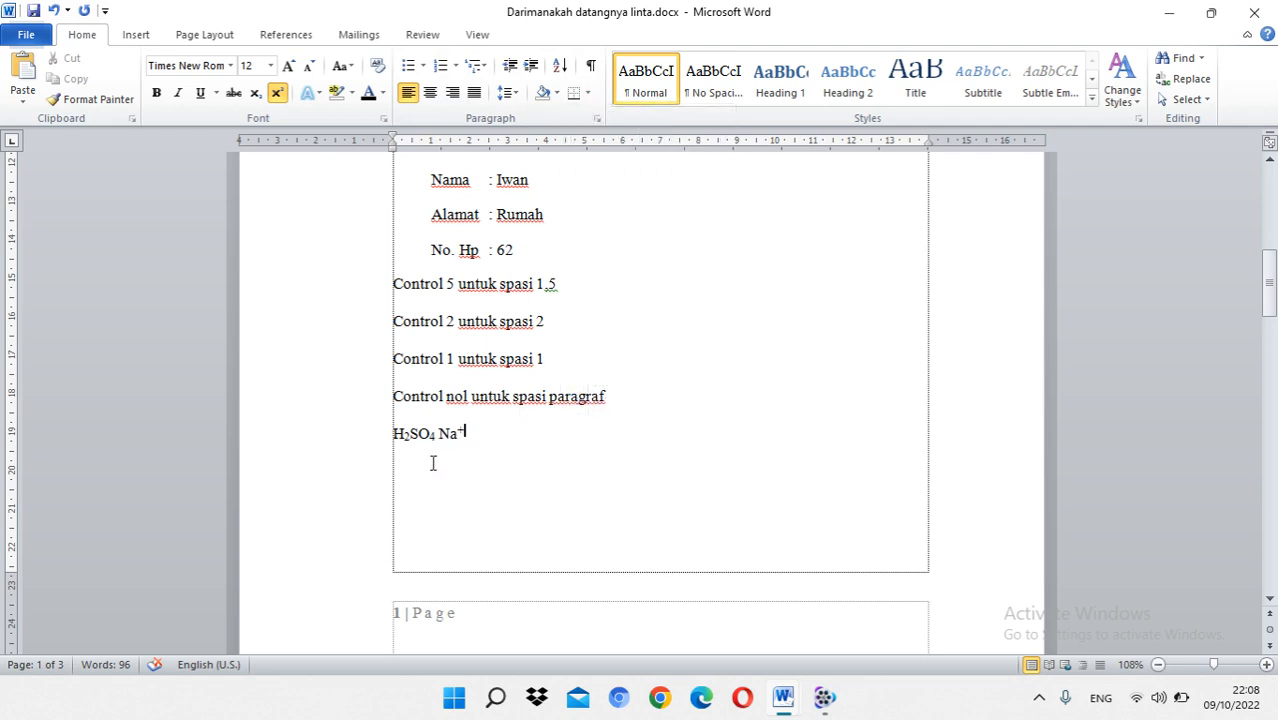
click(574, 94)
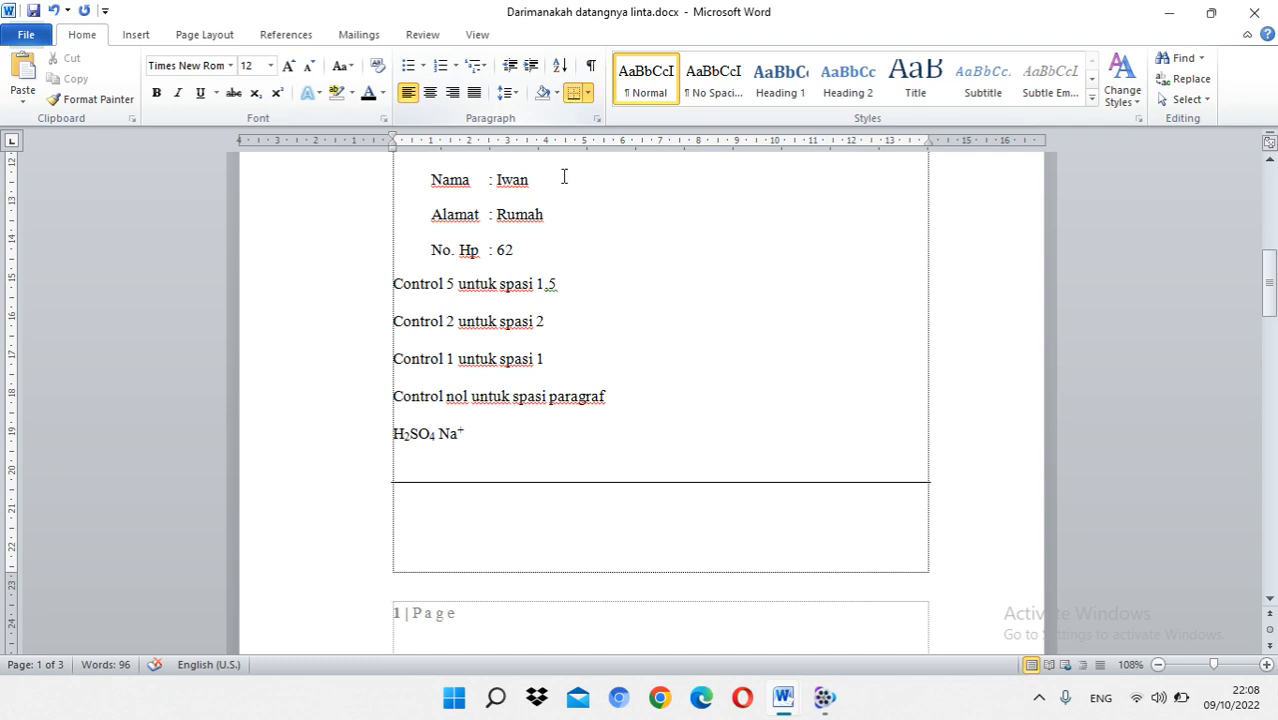
click(588, 93)
click(588, 118)
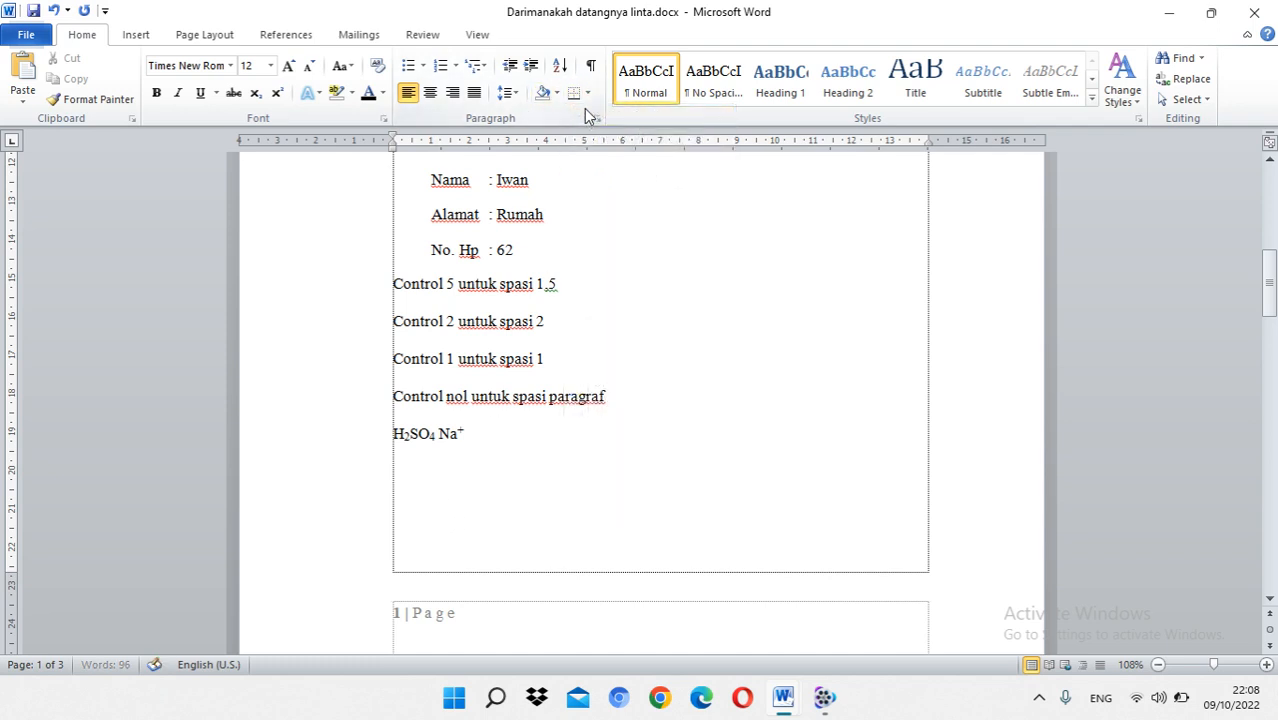
Step: Try All Borders on the empty line below the formula, and undo the change
click(590, 93)
click(607, 219)
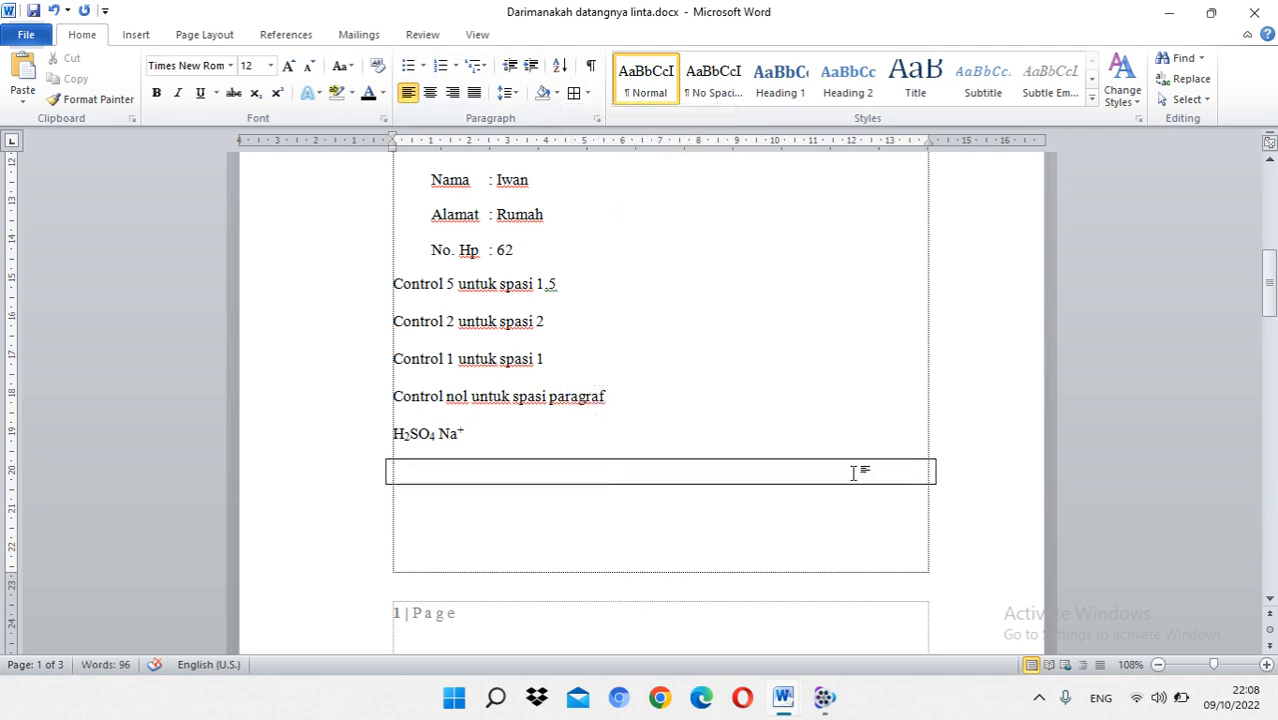
click(589, 94)
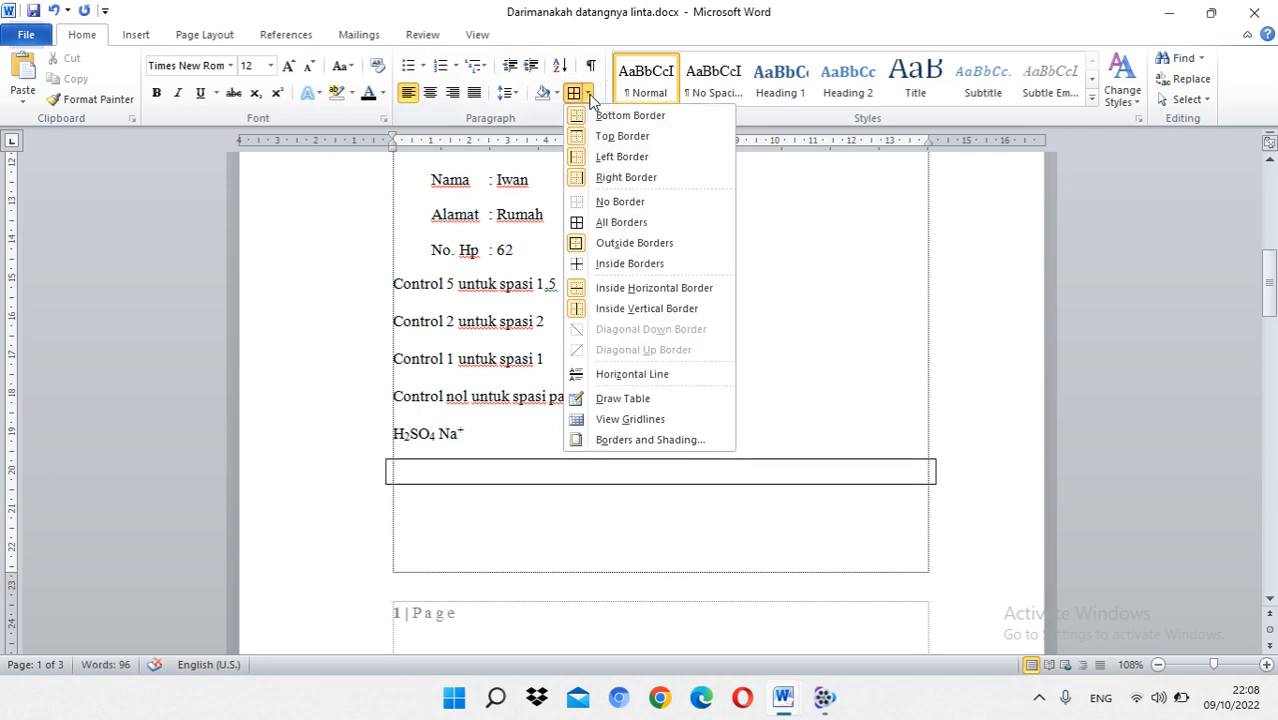
click(589, 94)
click(589, 94)
click(578, 97)
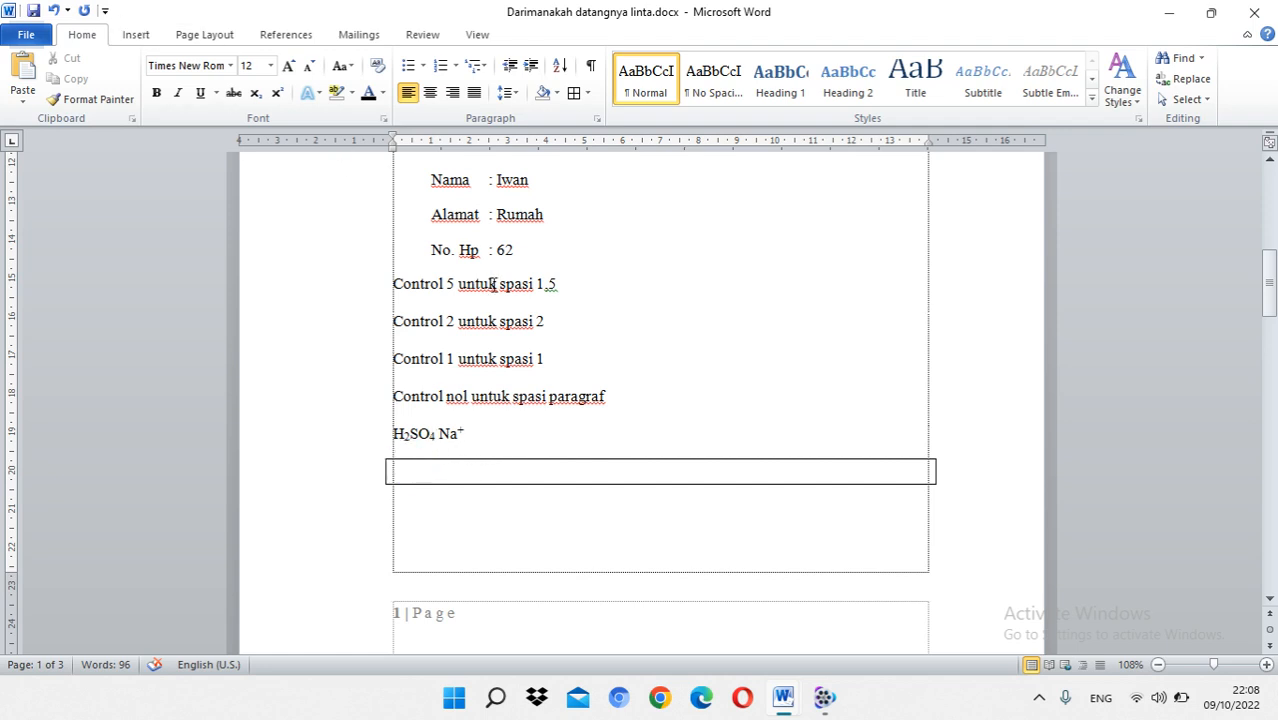
key(ctrl+z)
Step: Insert a table with five columns and one row on the empty line below the formula
click(145, 38)
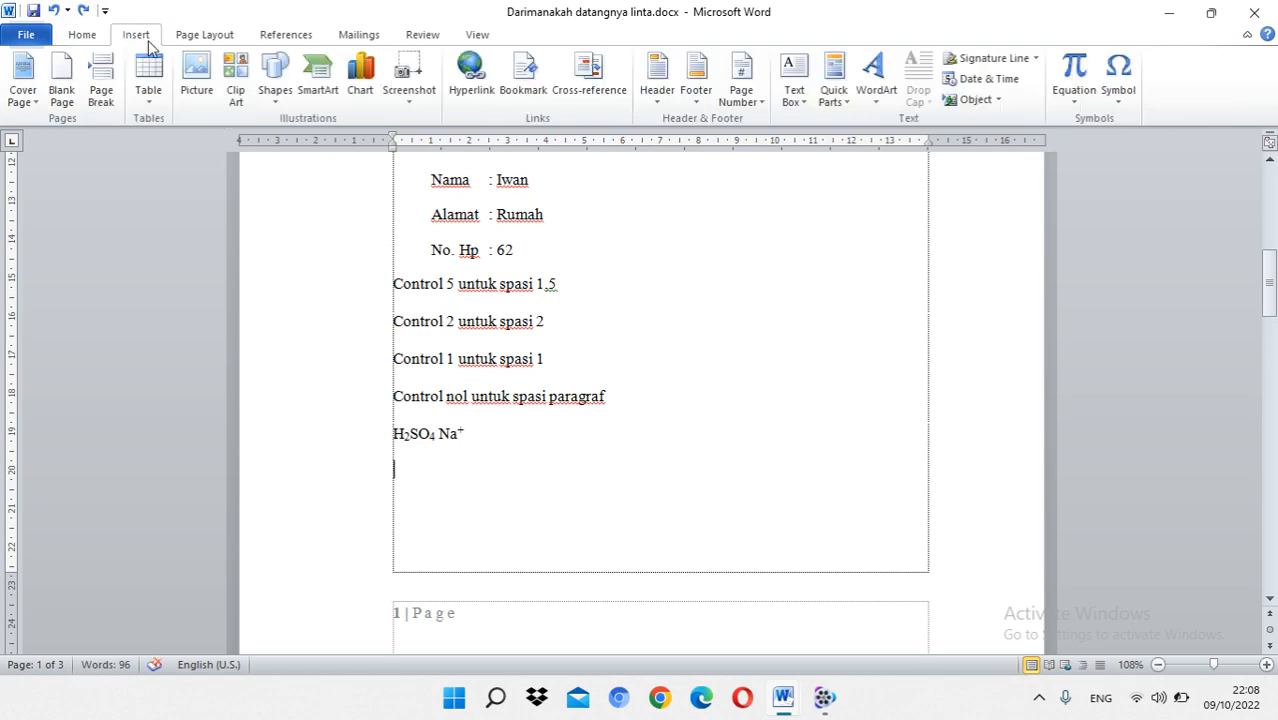
click(150, 113)
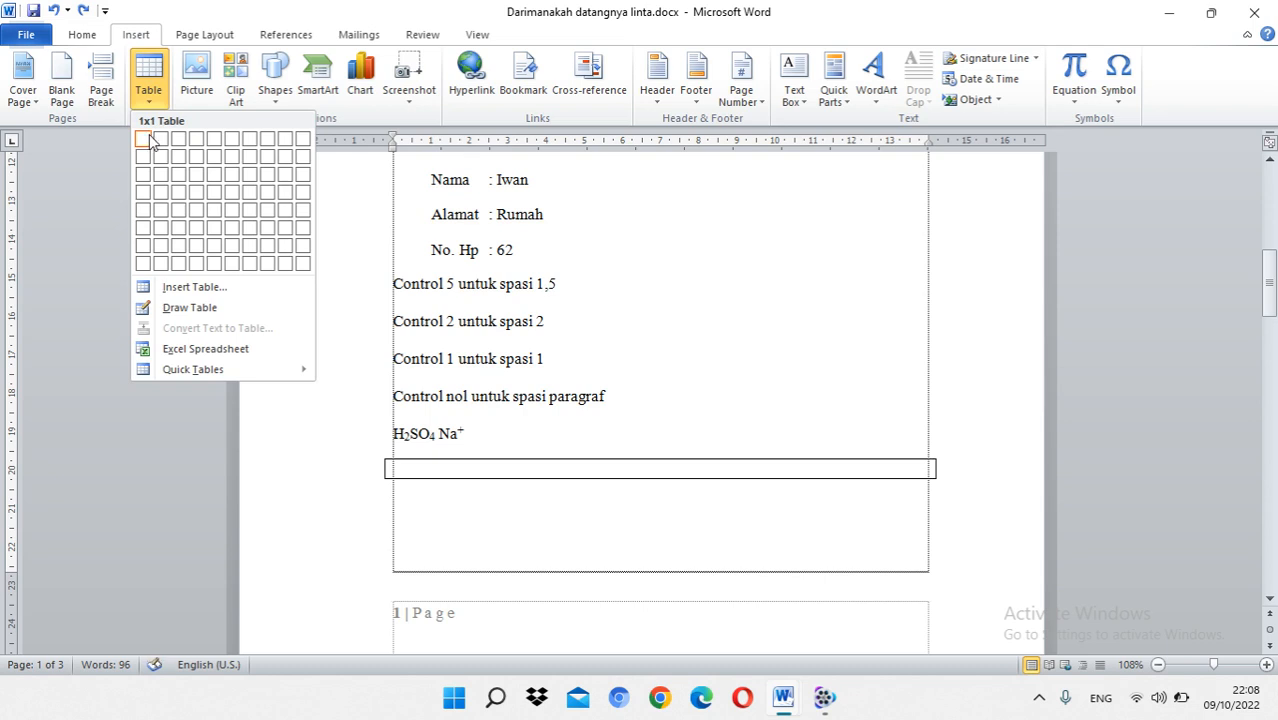
click(220, 148)
Step: Add two more rows at the end of the table by moving on from its last cell
click(834, 468)
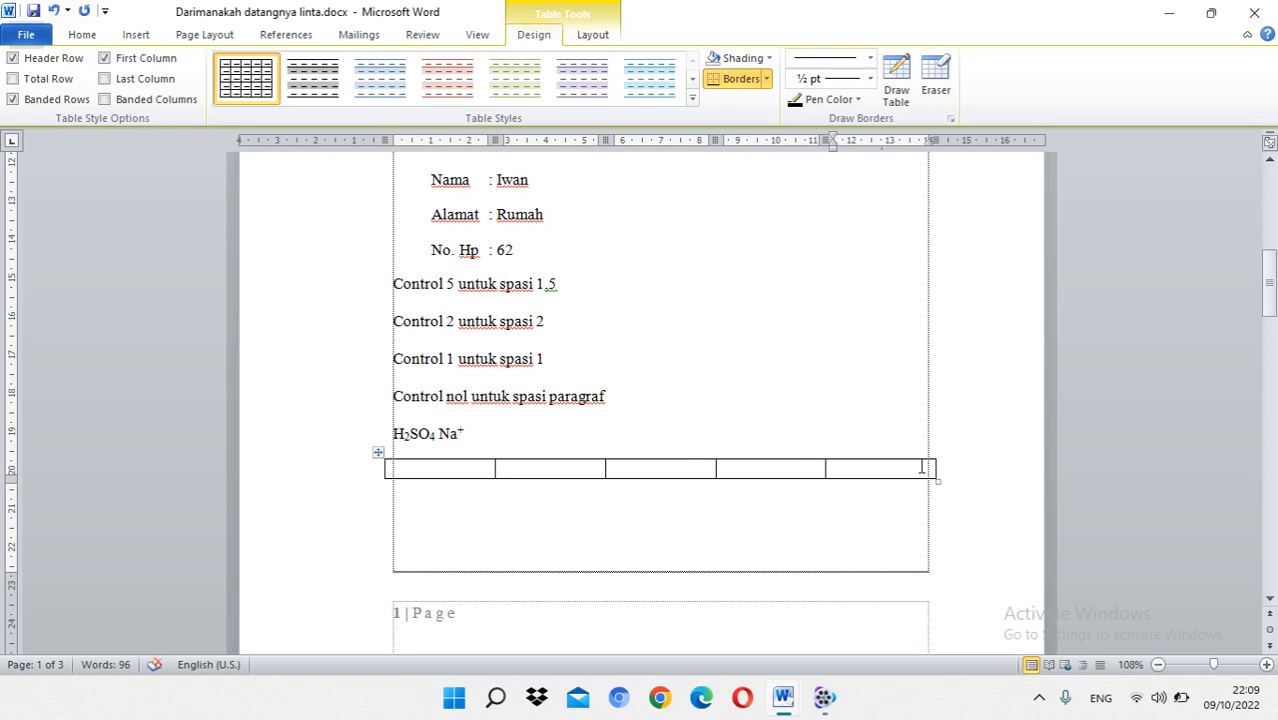
key(Tab)
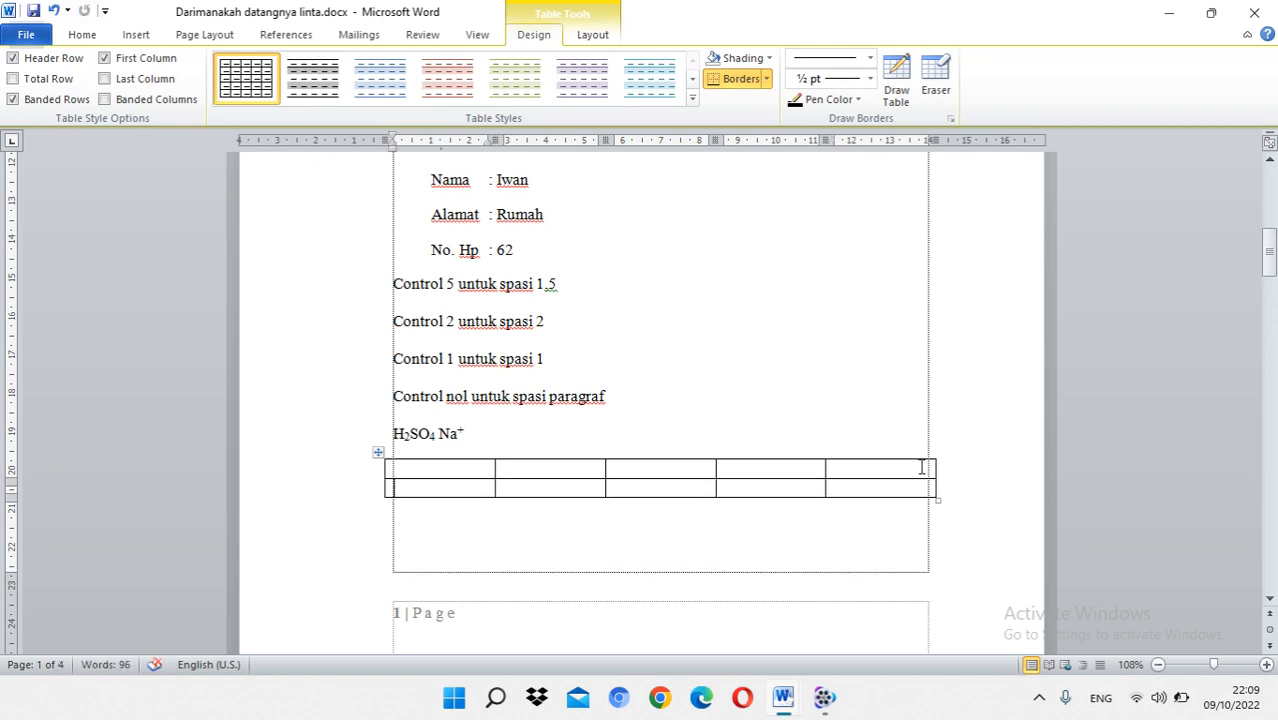
key(Tab)
key(Tab)
key(Tab)
key(Tab)
key(Tab)
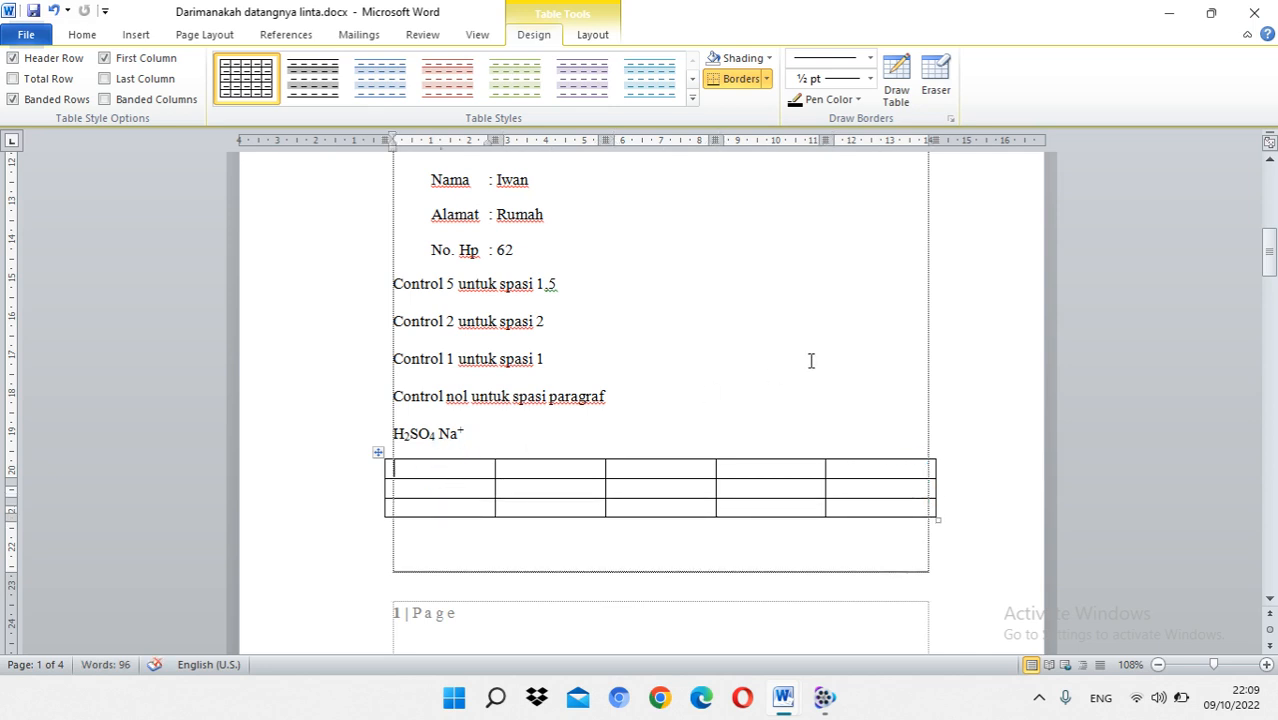
Step: Erase the vertical line between the table's second and third columns in all three rows, and redraw it
click(935, 80)
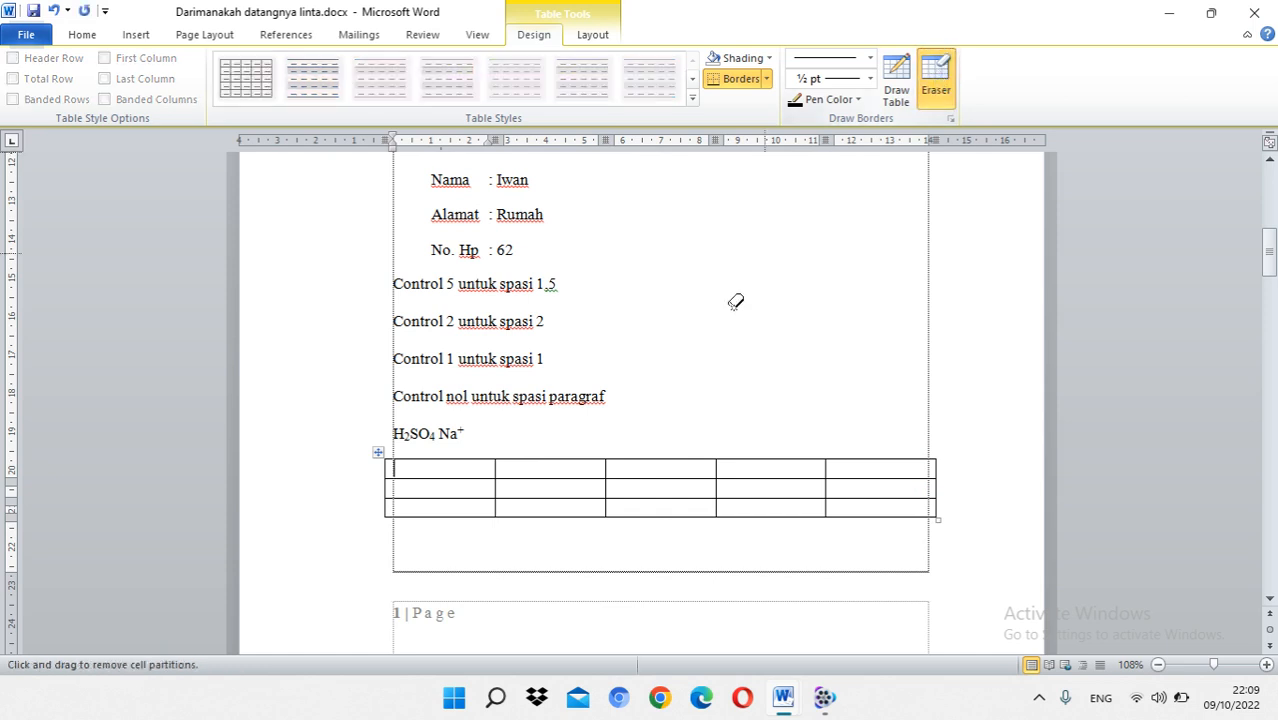
click(606, 468)
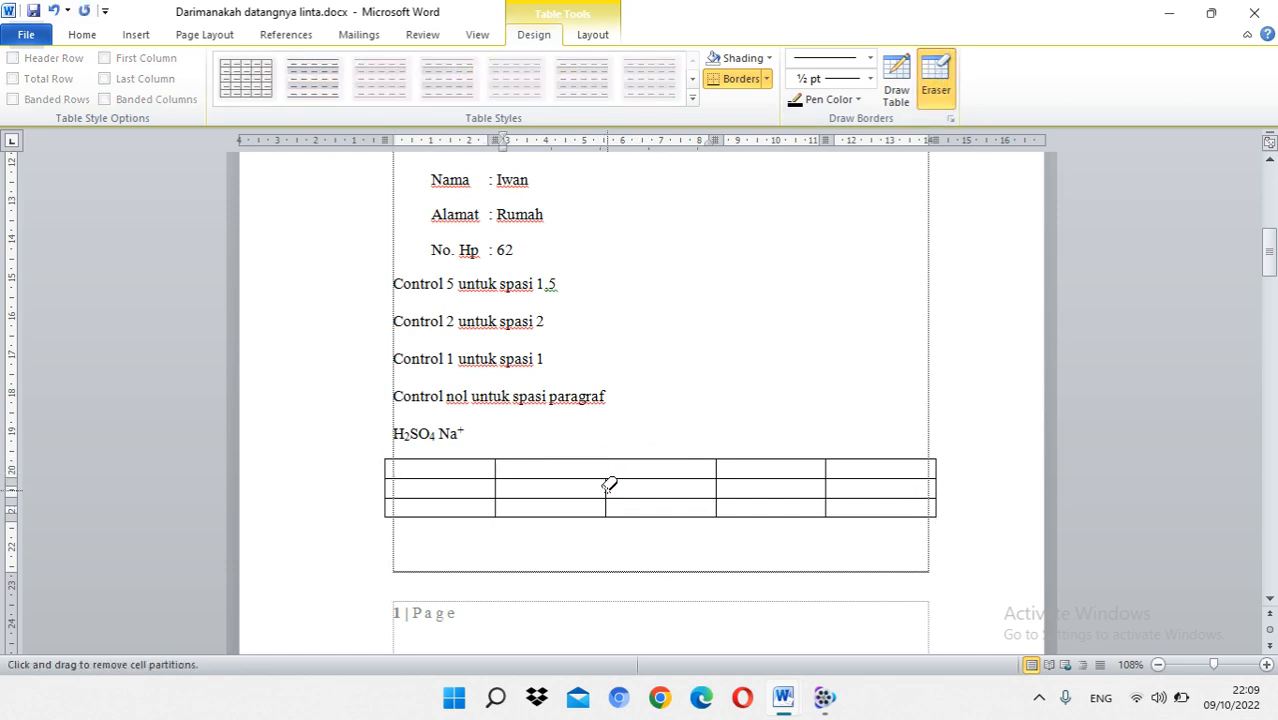
click(606, 487)
click(608, 506)
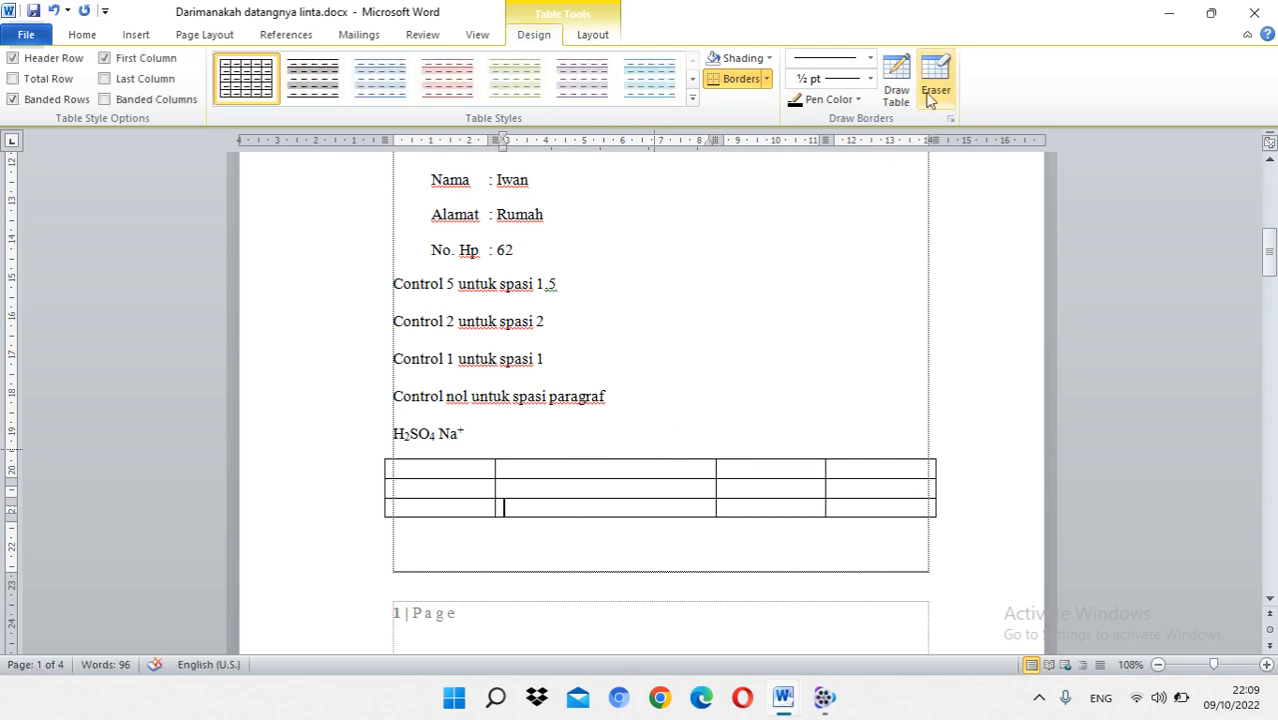
click(897, 80)
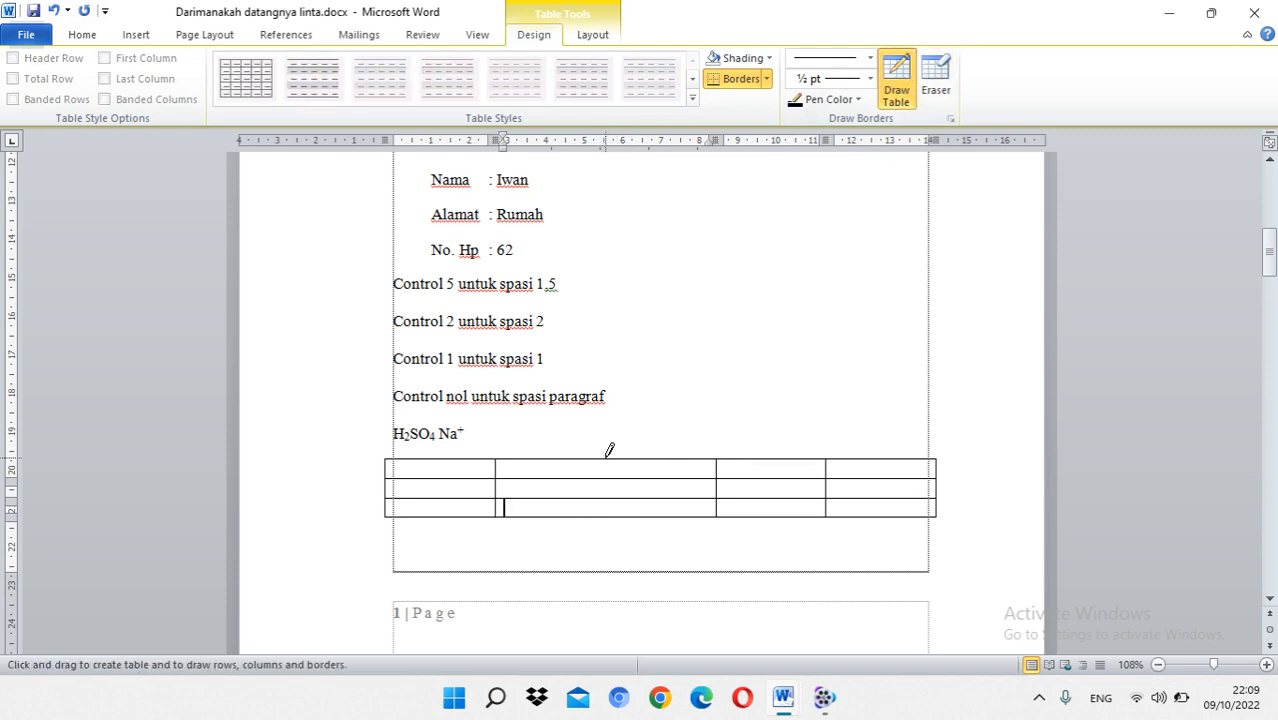
drag(607, 459, 608, 513)
Step: Draw vertical lines through all three rows to split the table's first, fourth and last columns in two
drag(438, 461, 440, 526)
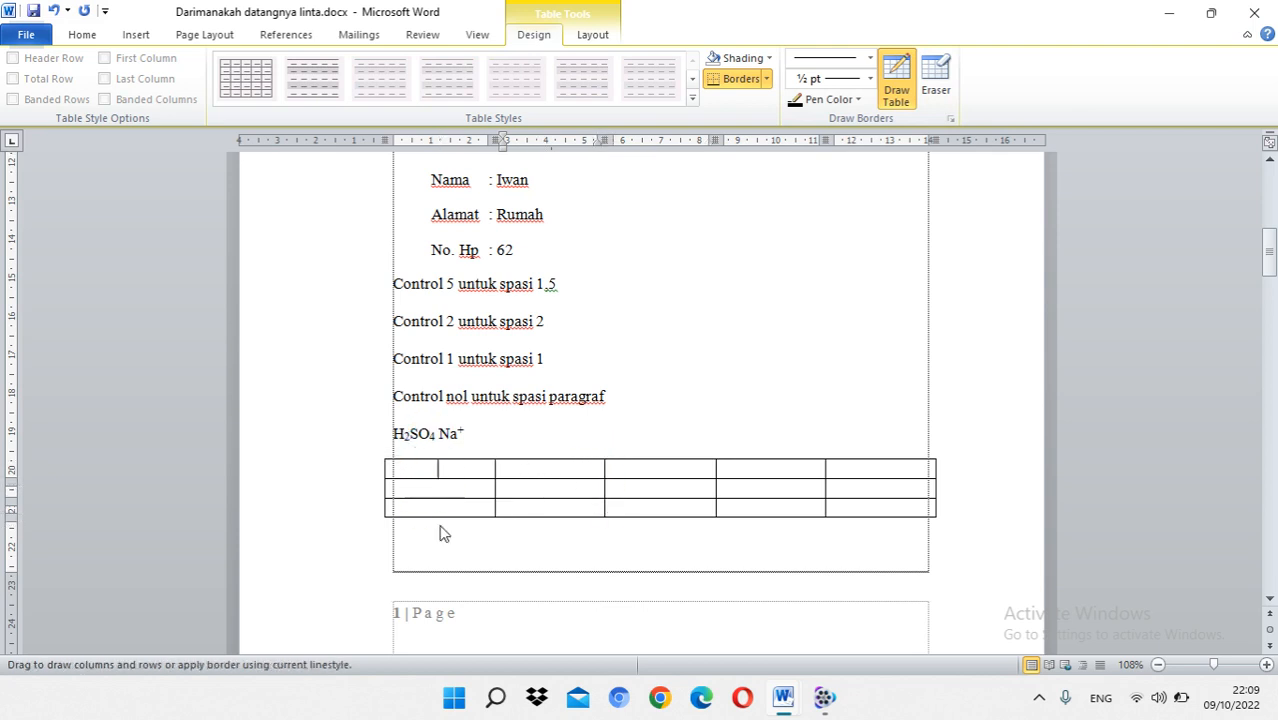
drag(768, 461, 768, 514)
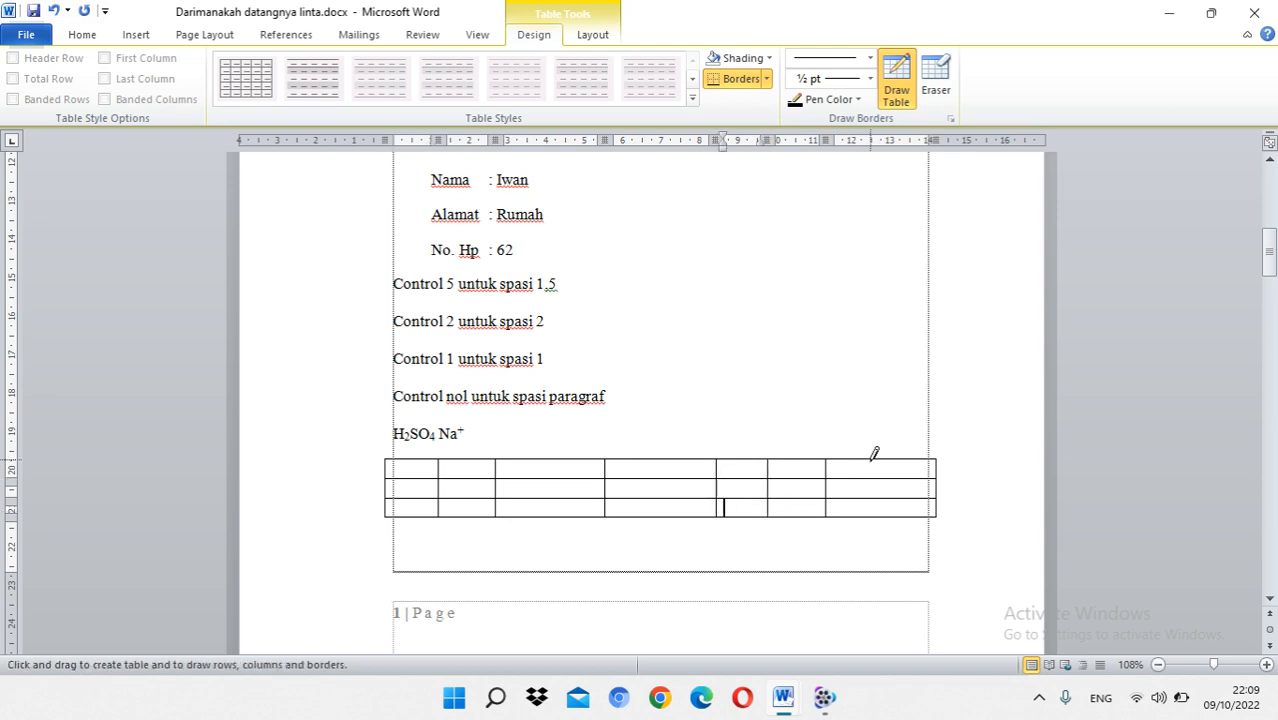
drag(872, 460, 872, 514)
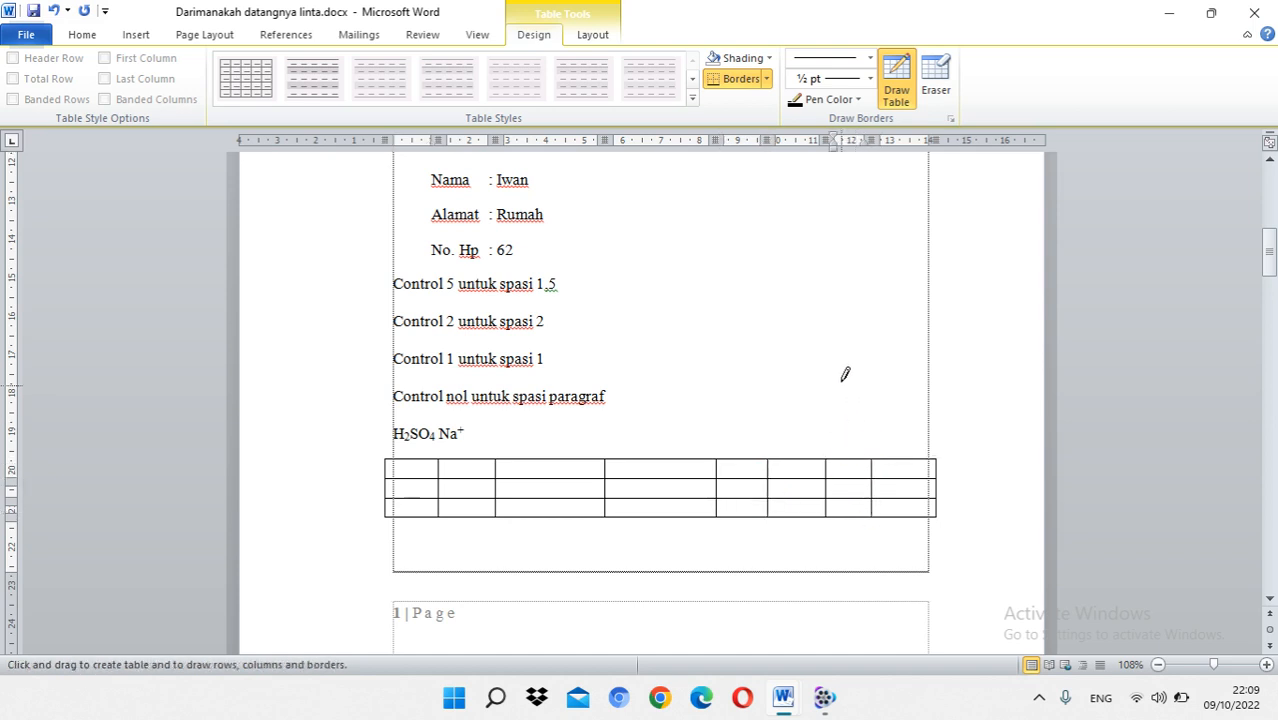
Step: Erase the vertical line between the table's last two columns in all three rows
click(940, 88)
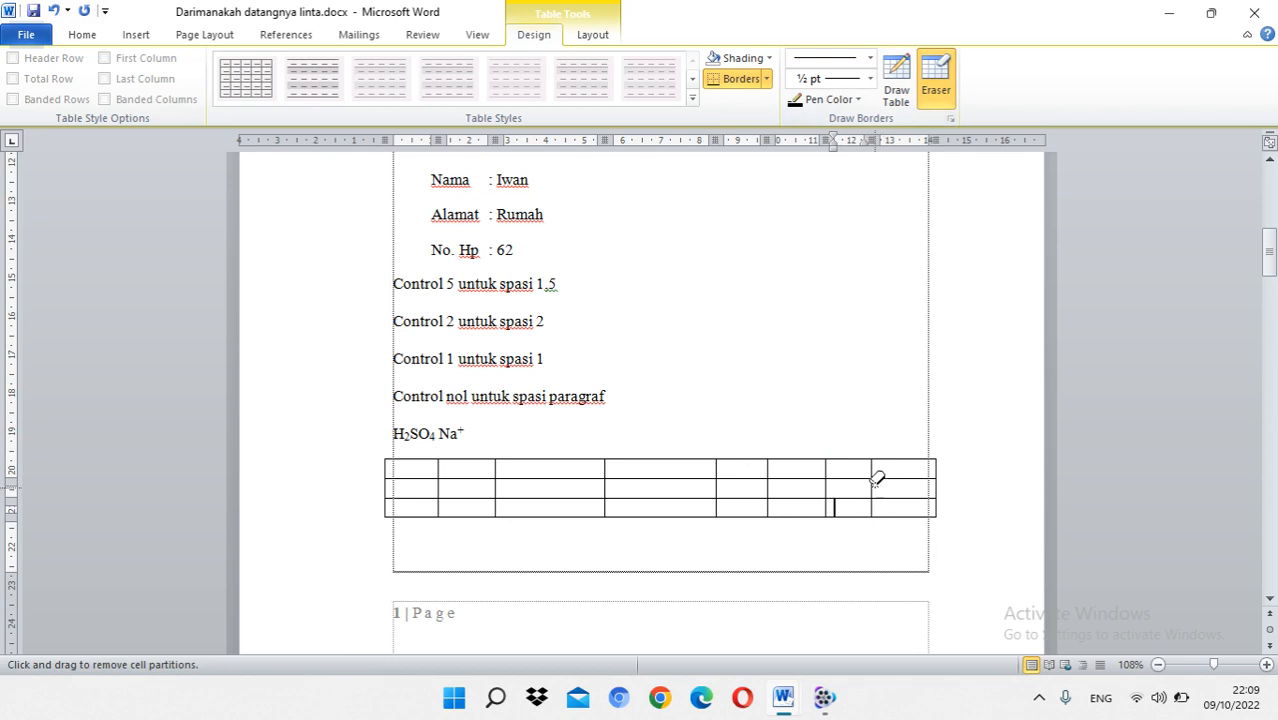
drag(872, 462, 877, 507)
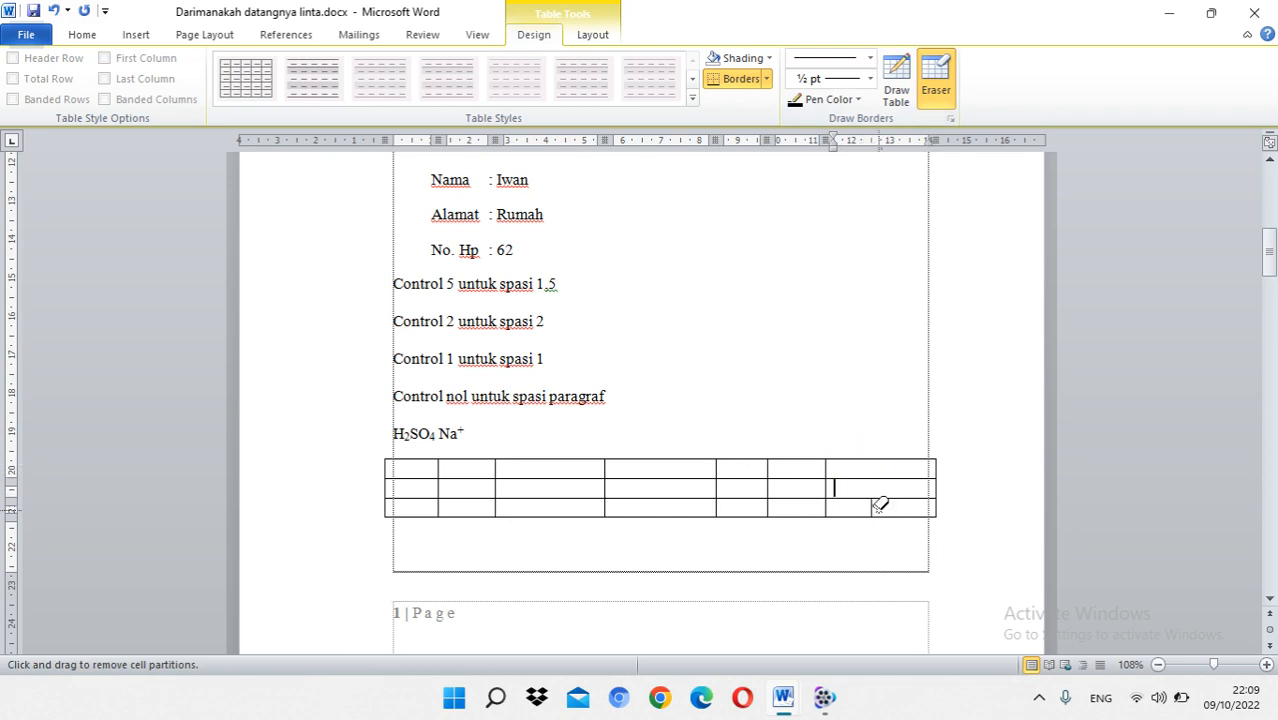
click(873, 508)
key(Escape)
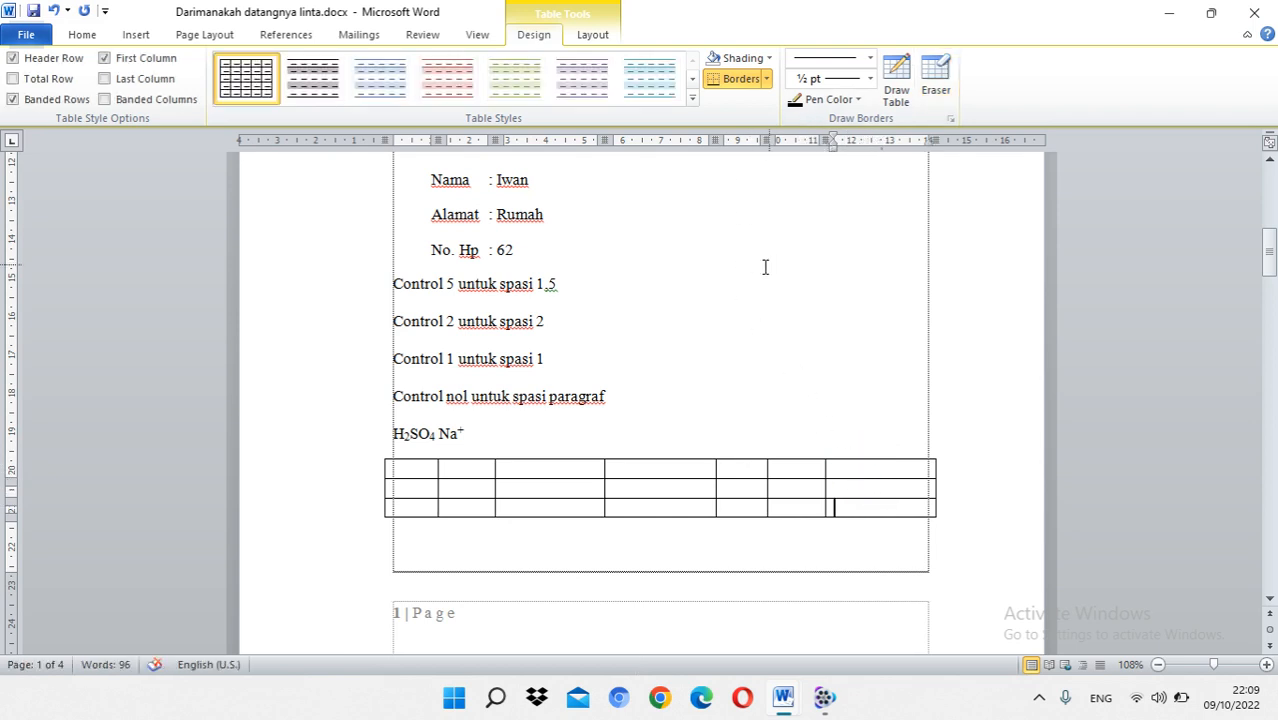
Step: Erase the horizontal line between the table's first and second rows in every column, merging each pair of cells
click(936, 80)
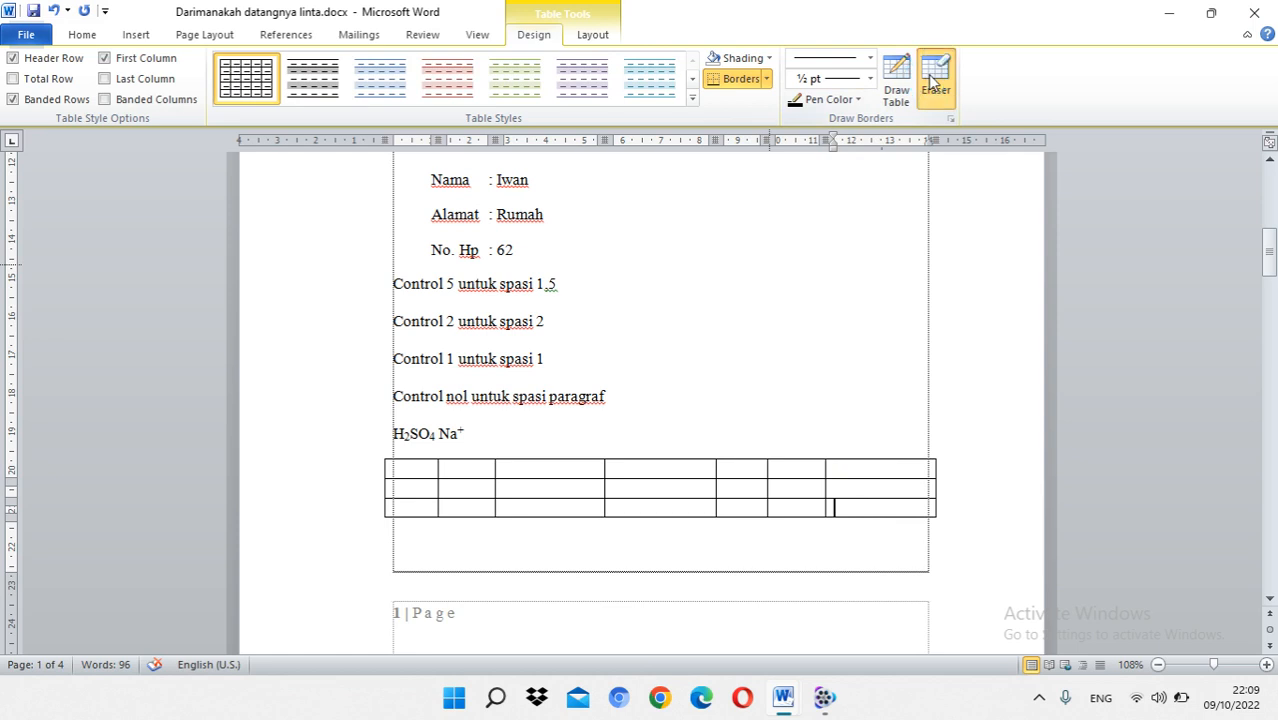
click(416, 478)
click(458, 477)
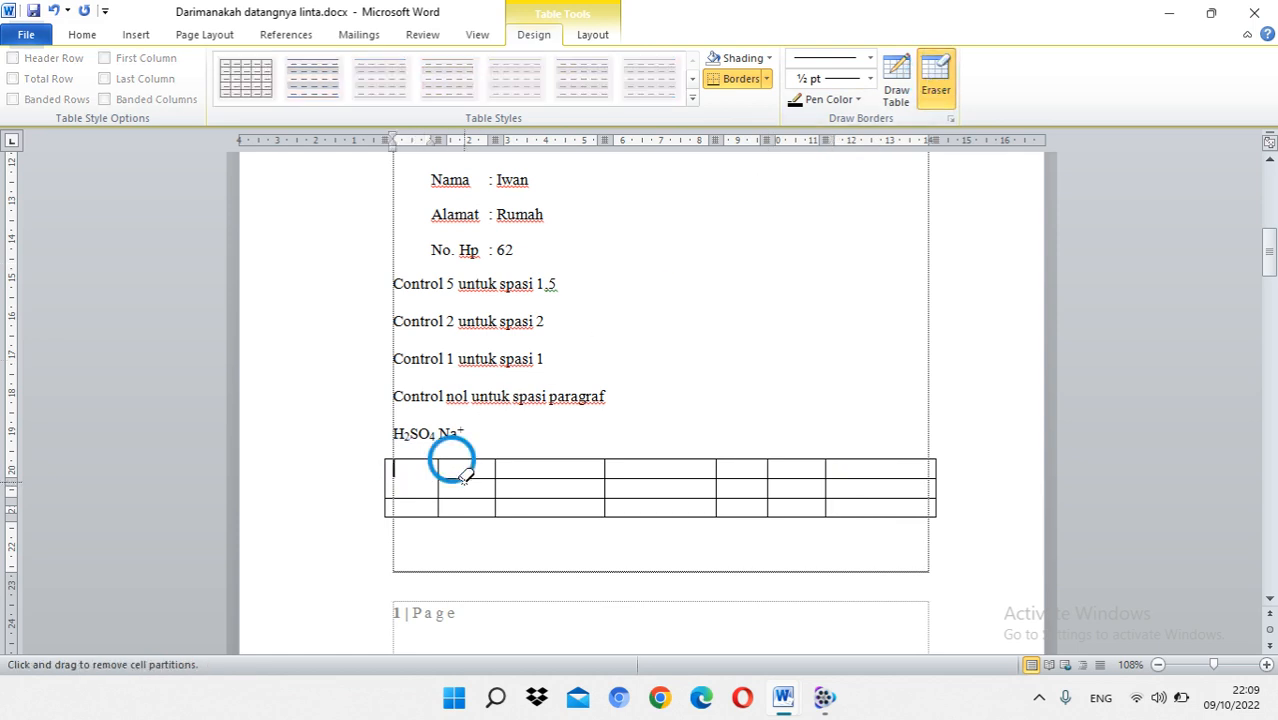
click(549, 477)
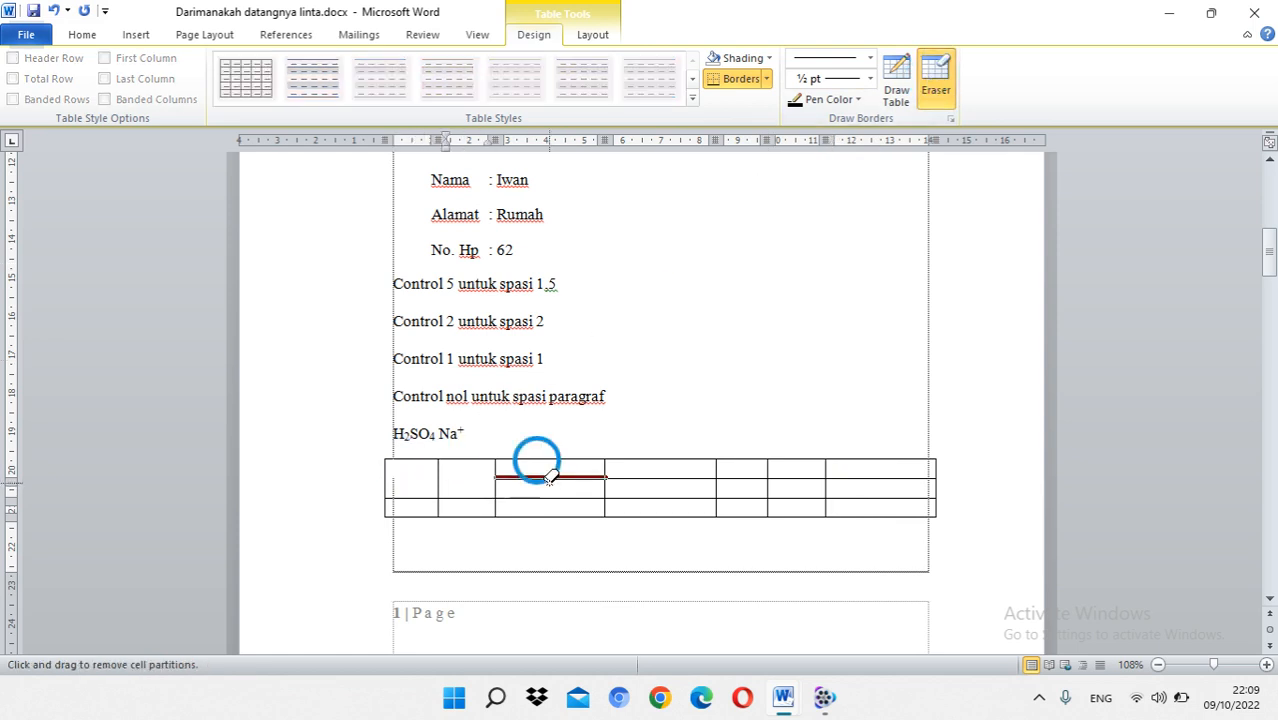
click(642, 477)
click(751, 479)
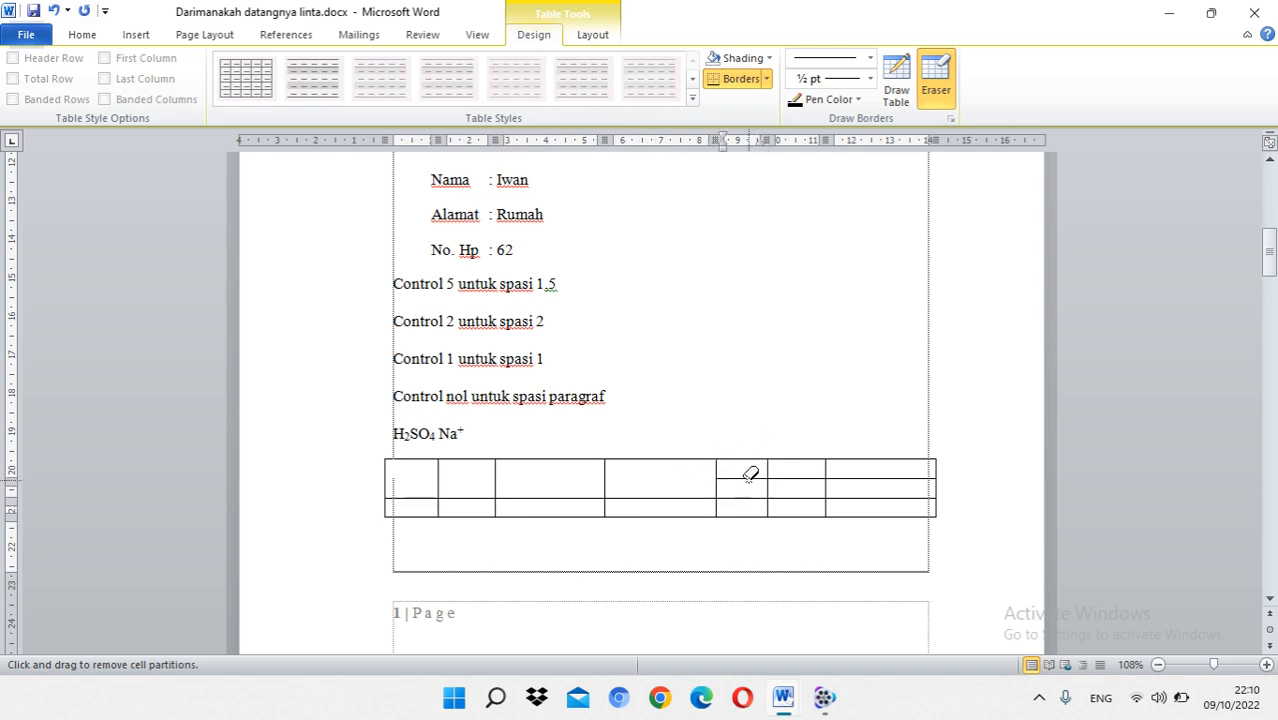
click(802, 478)
click(867, 473)
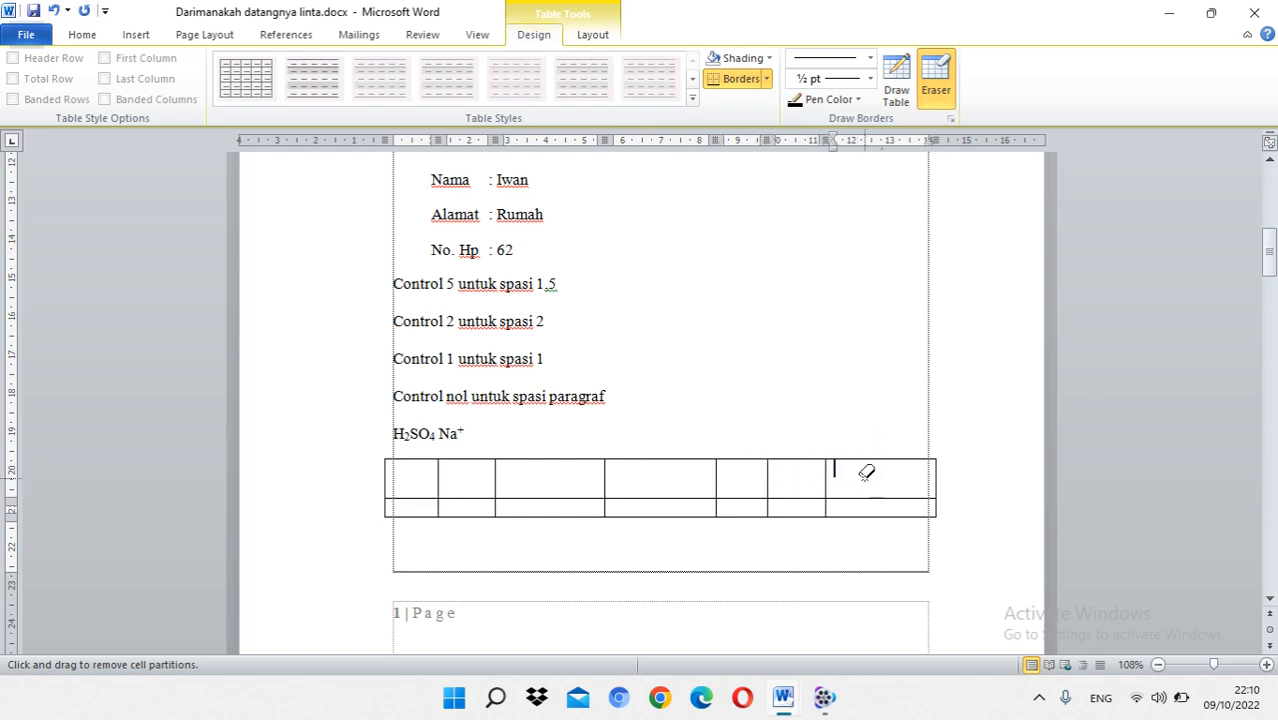
key(Escape)
Step: Enter "Nama" in the table's first cell and select the word
click(415, 480)
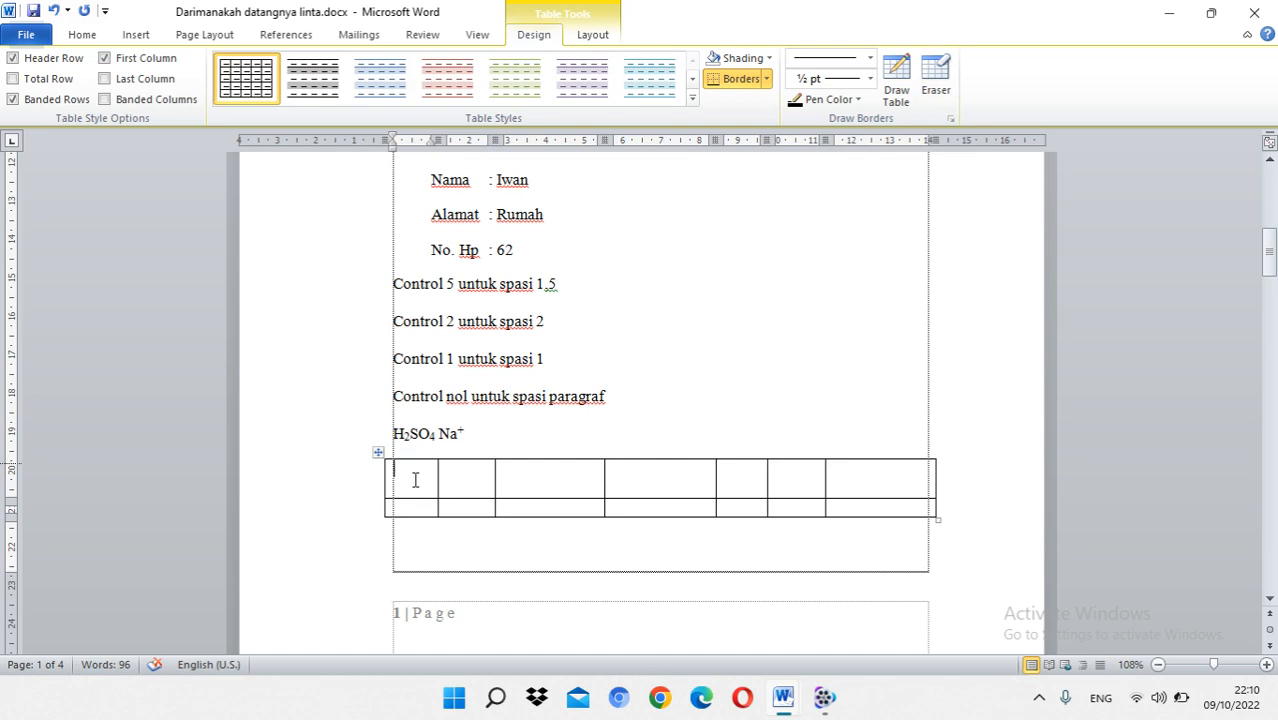
text(Nama)
double_click(410, 484)
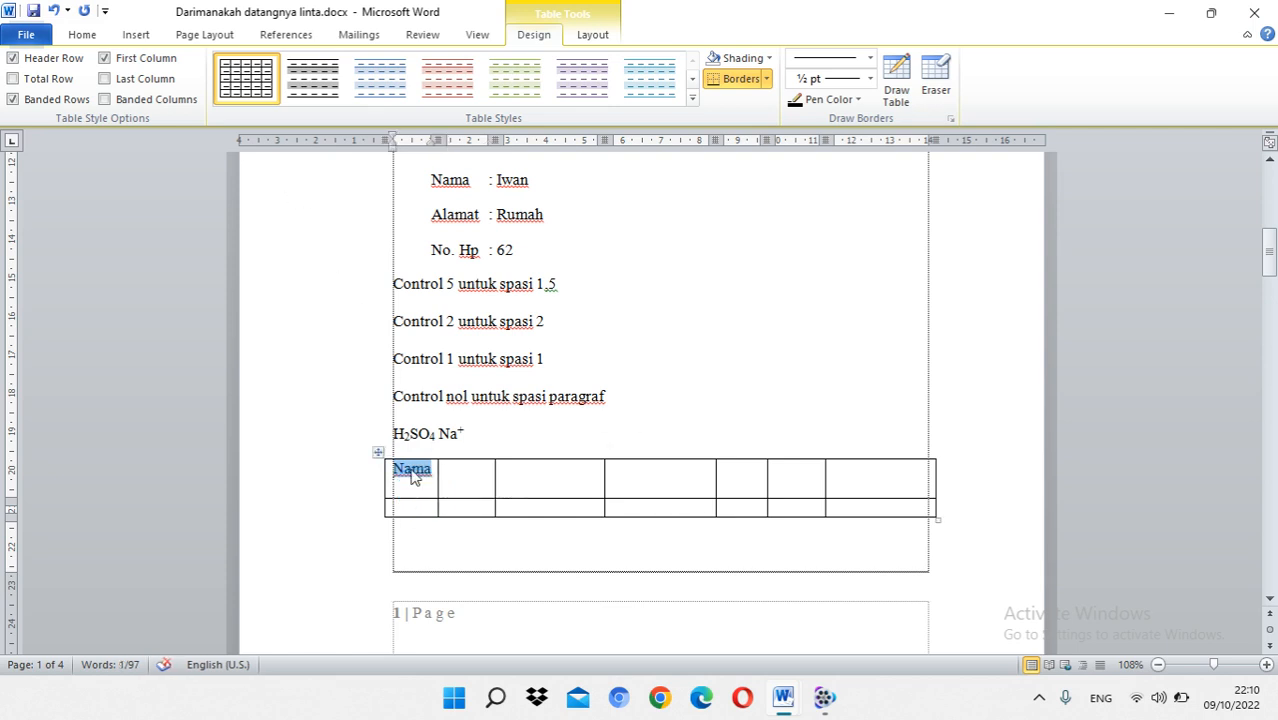
right_click(410, 476)
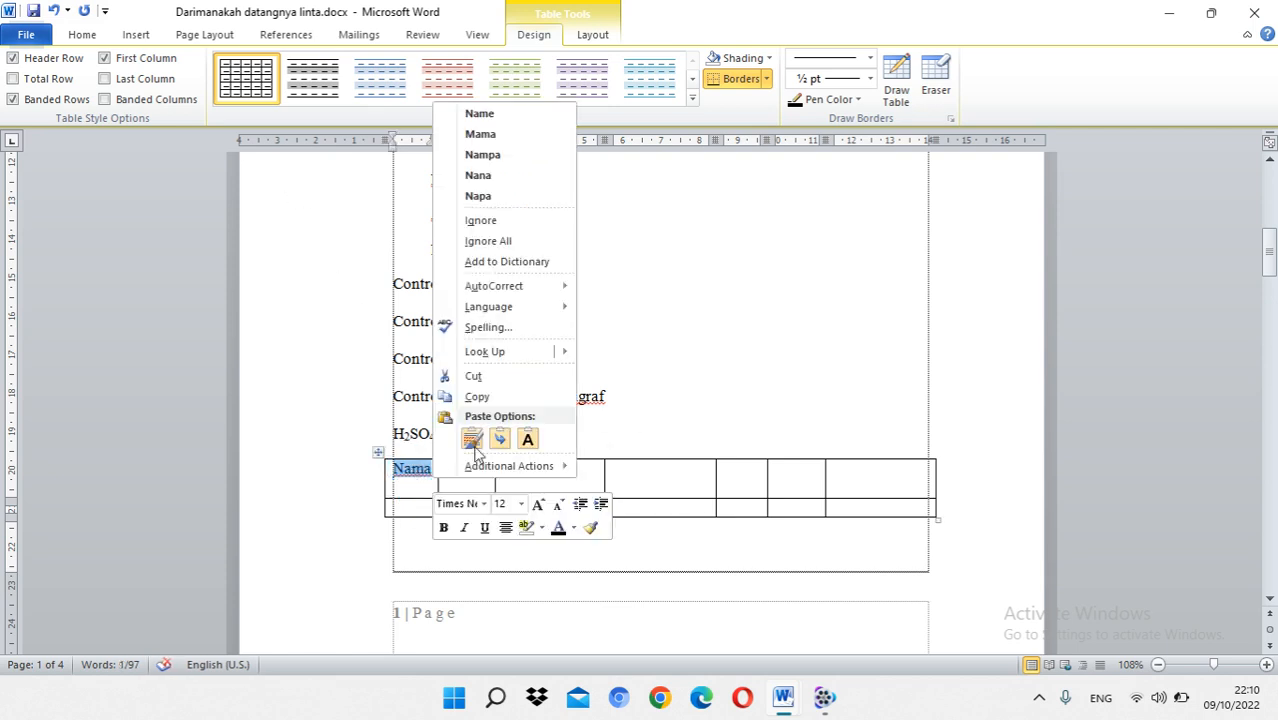
click(738, 292)
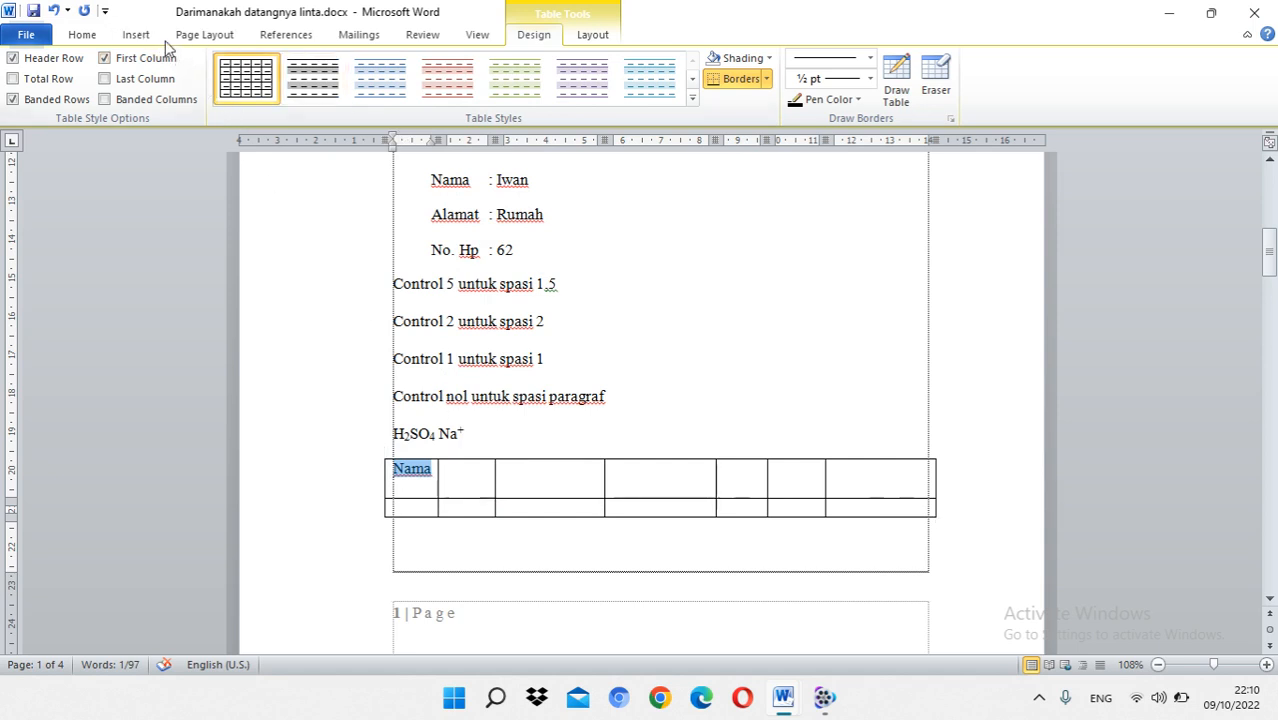
click(148, 36)
click(88, 35)
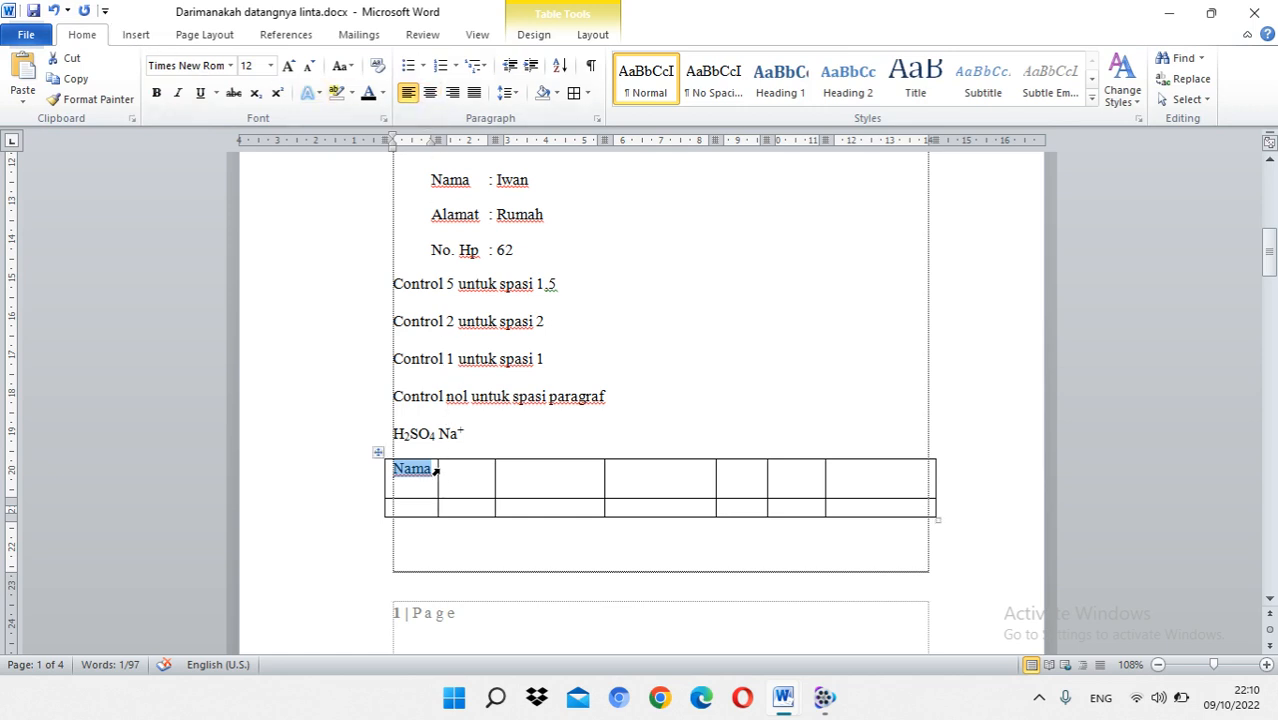
Step: Widen the table's first two columns and centre "Nama" horizontally in its cell, trying right alignment in between
drag(437, 468, 537, 471)
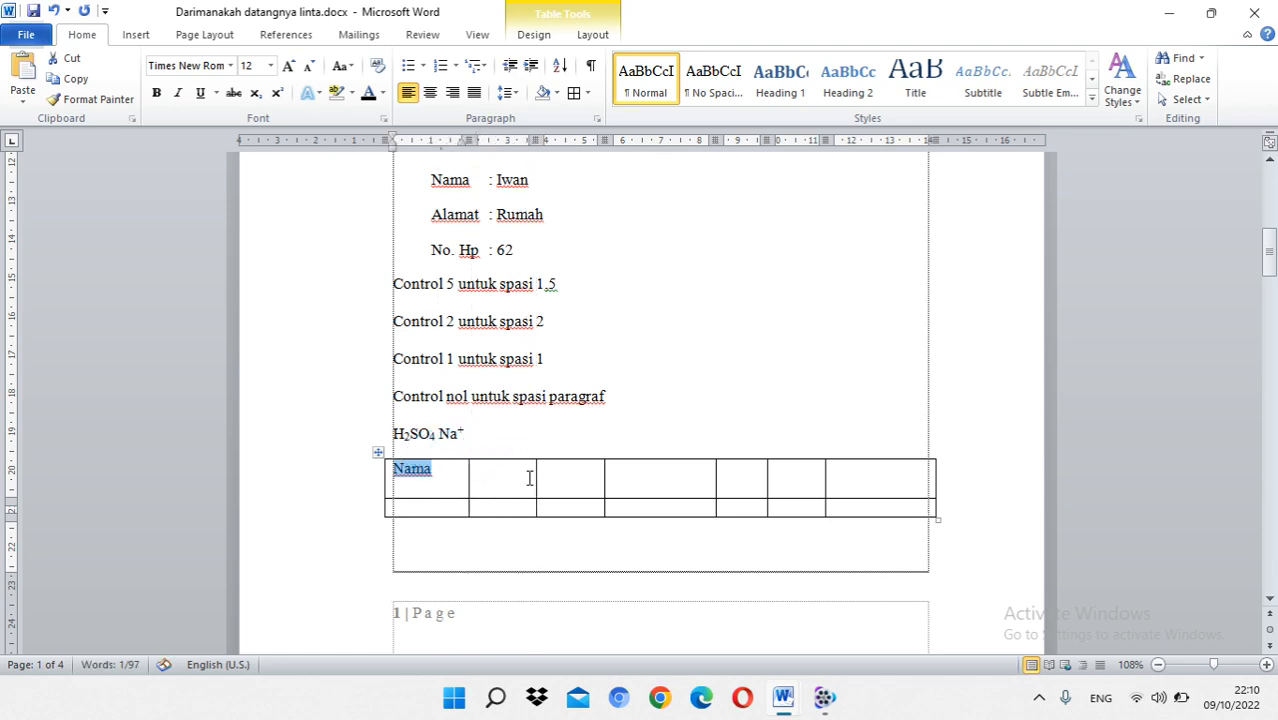
click(420, 479)
click(430, 93)
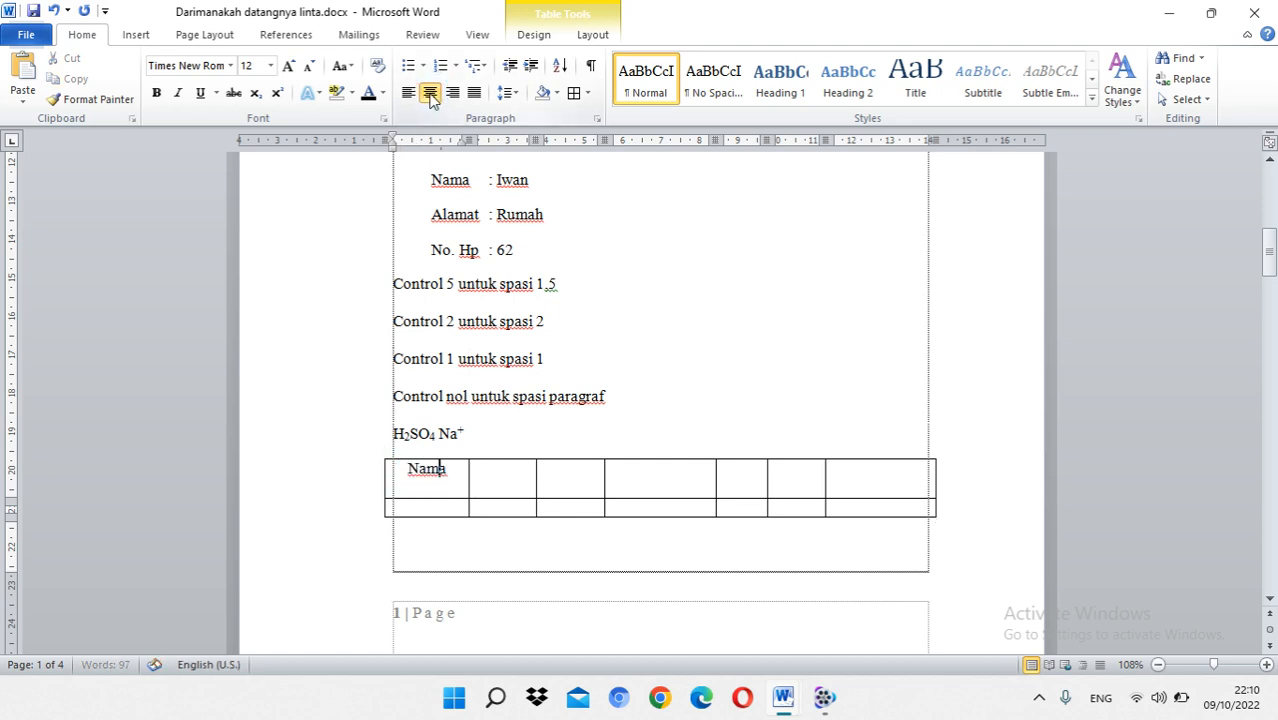
click(452, 93)
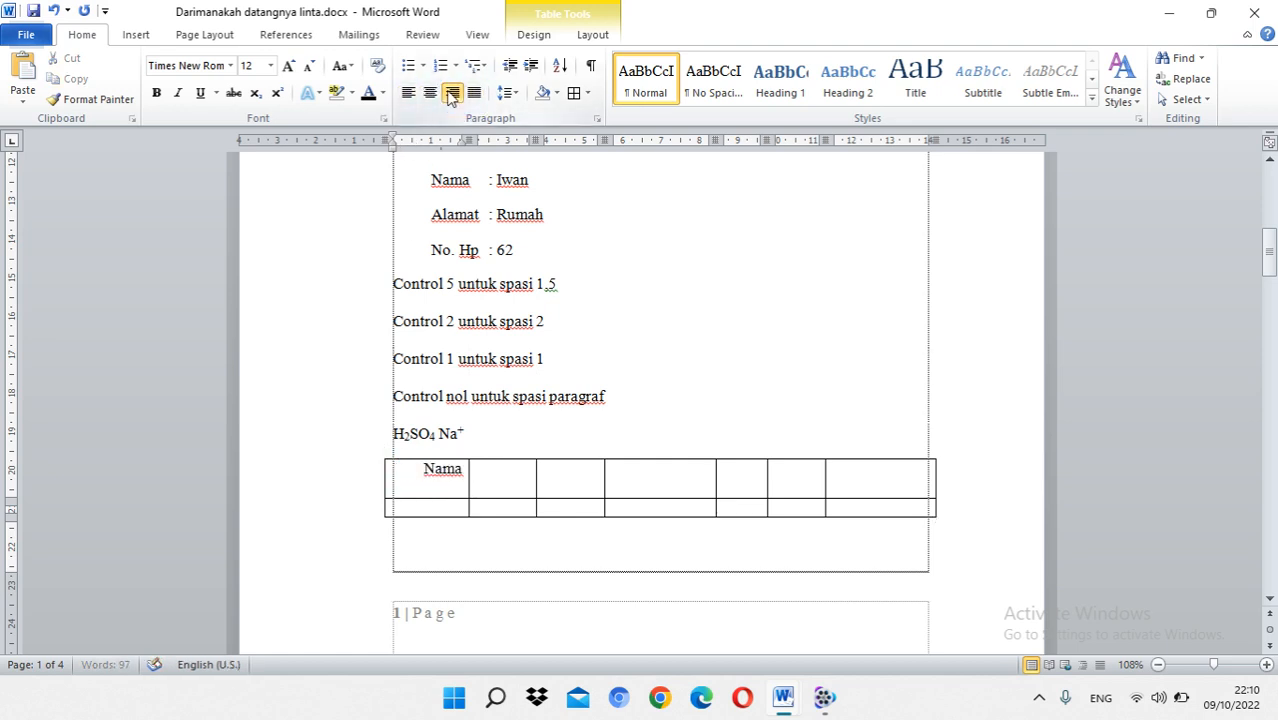
click(430, 93)
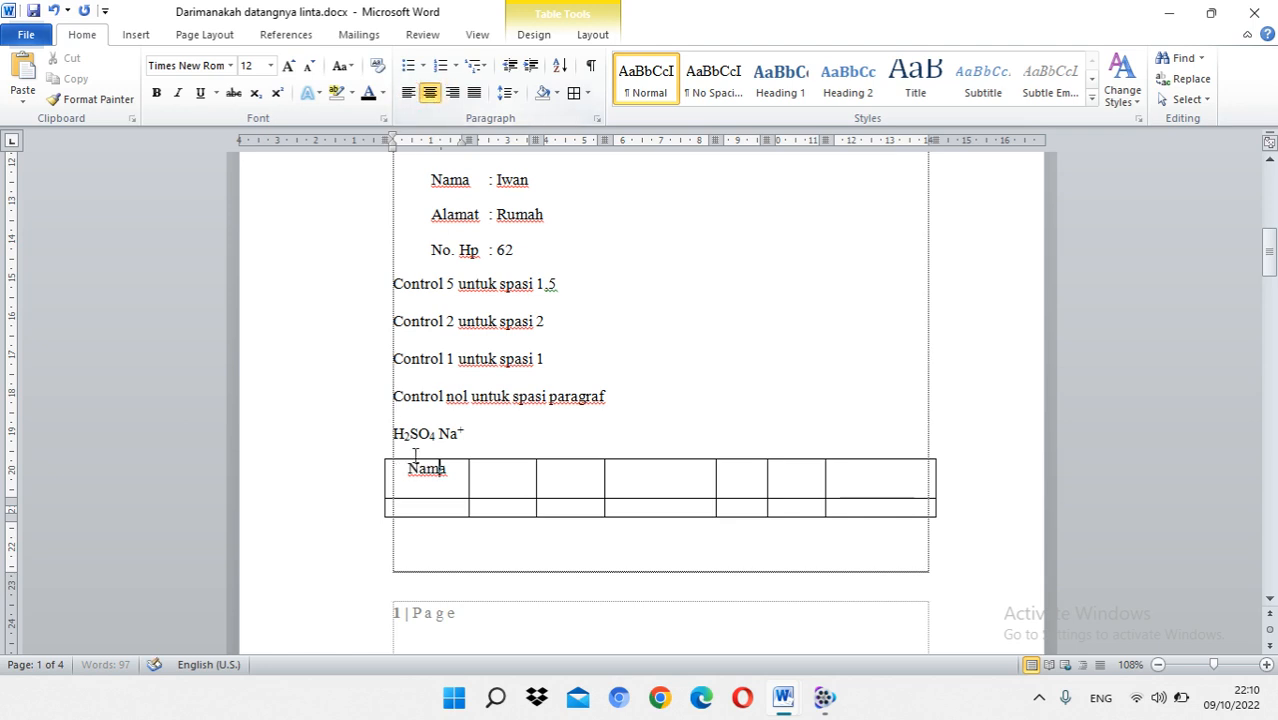
Step: Make the table's first row taller, and reduce its height to fit a single line of text
mouse_move(436, 496)
mouse_down()
mouse_move(428, 471)
mouse_move(442, 517)
mouse_up()
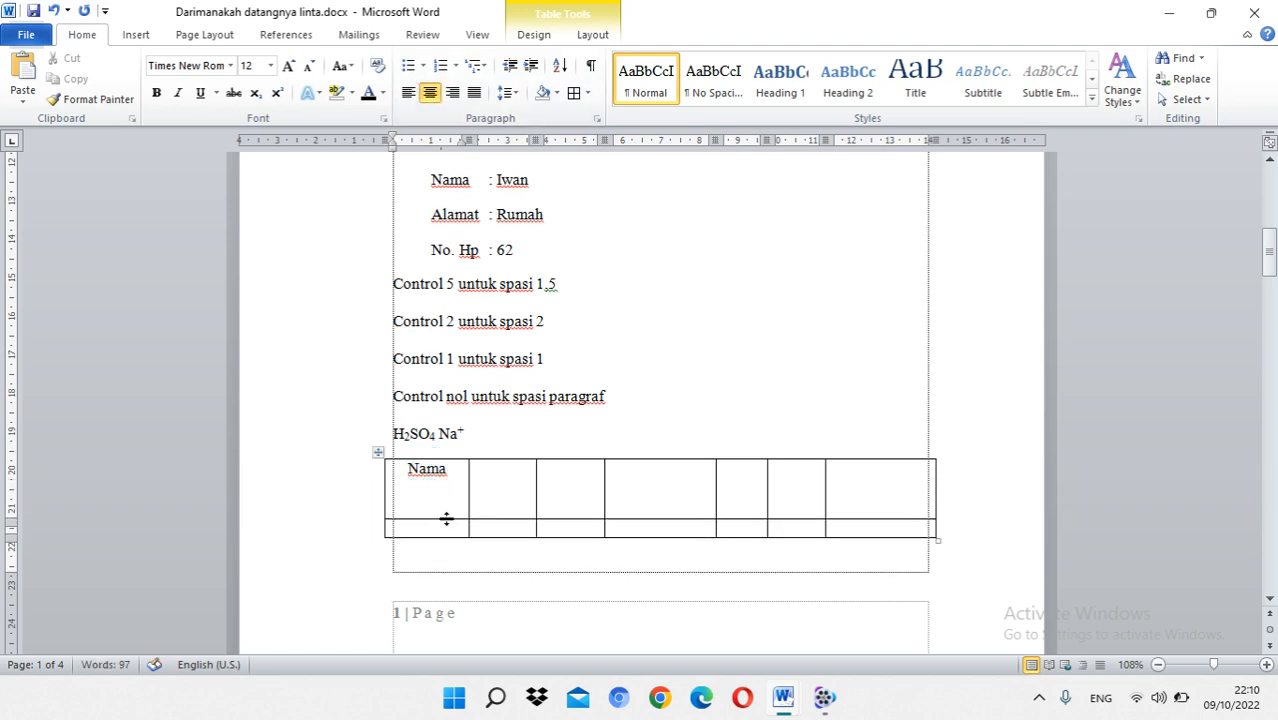
click(450, 513)
click(450, 478)
drag(450, 520, 448, 479)
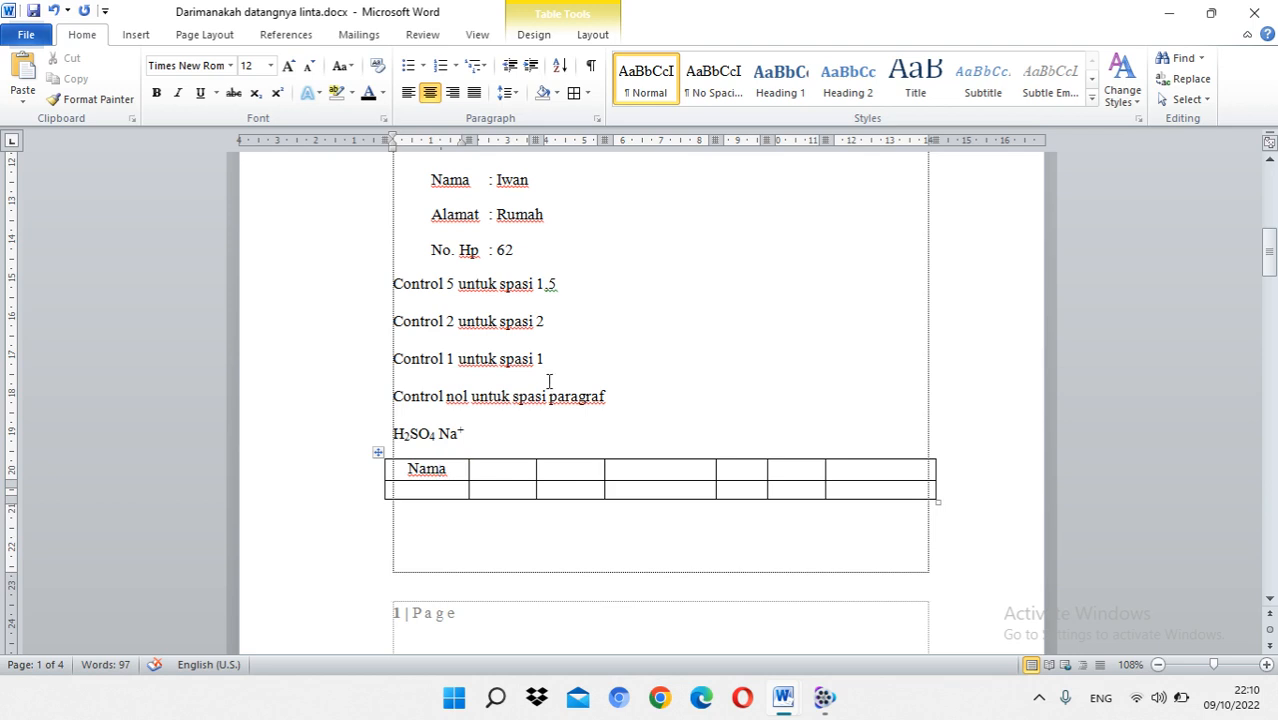
Step: Adjust the table's right edge to the text margin and align its left edge with the opposite text margin
mouse_move(938, 132)
mouse_down()
mouse_move(916, 131)
mouse_move(928, 137)
mouse_up()
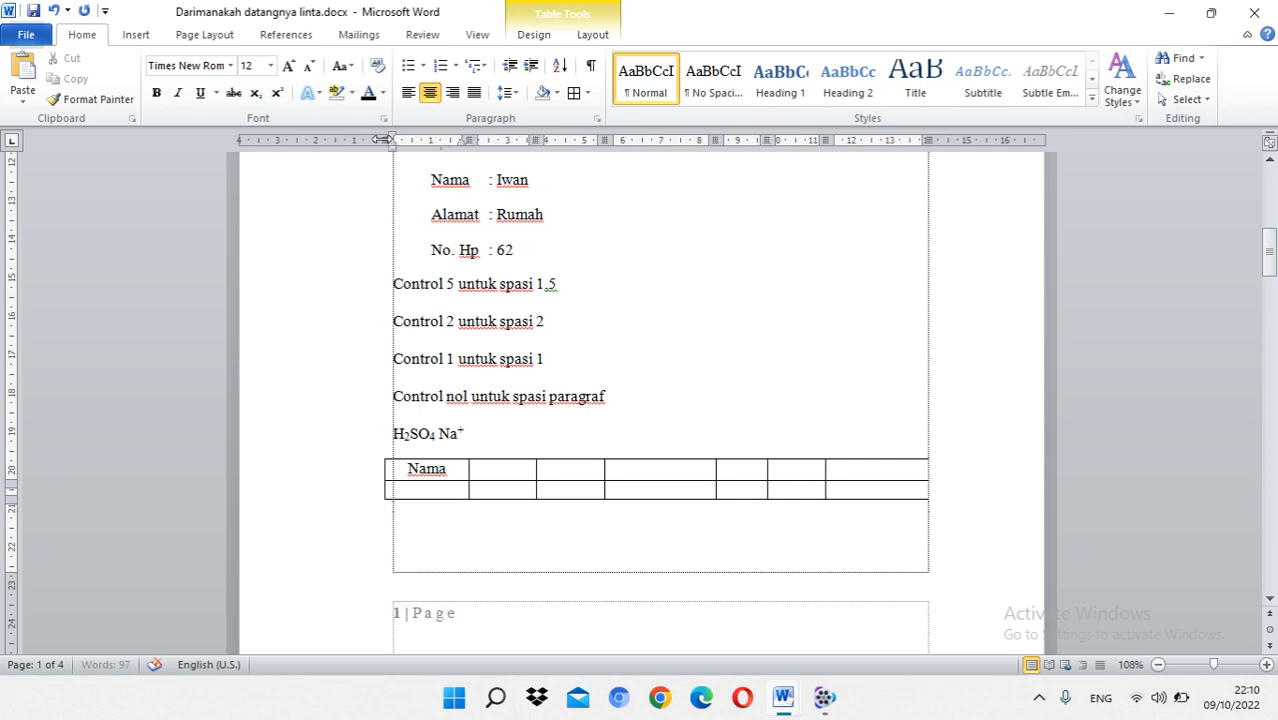
drag(384, 139, 394, 137)
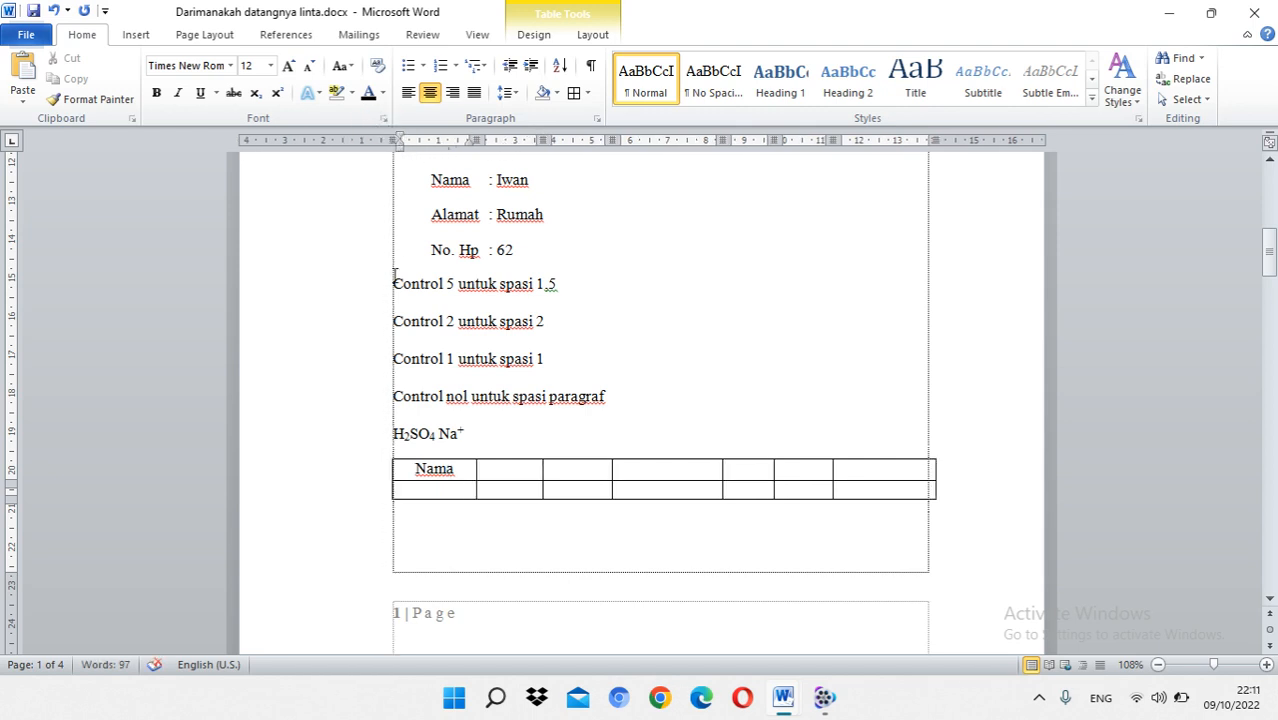
drag(400, 150, 400, 150)
click(401, 142)
Step: Widen the table's first column in two stages and its second column once, shifting the remaining columns along
click(464, 472)
mouse_move(477, 133)
mouse_down()
mouse_move(466, 131)
mouse_move(490, 138)
mouse_move(484, 149)
mouse_up()
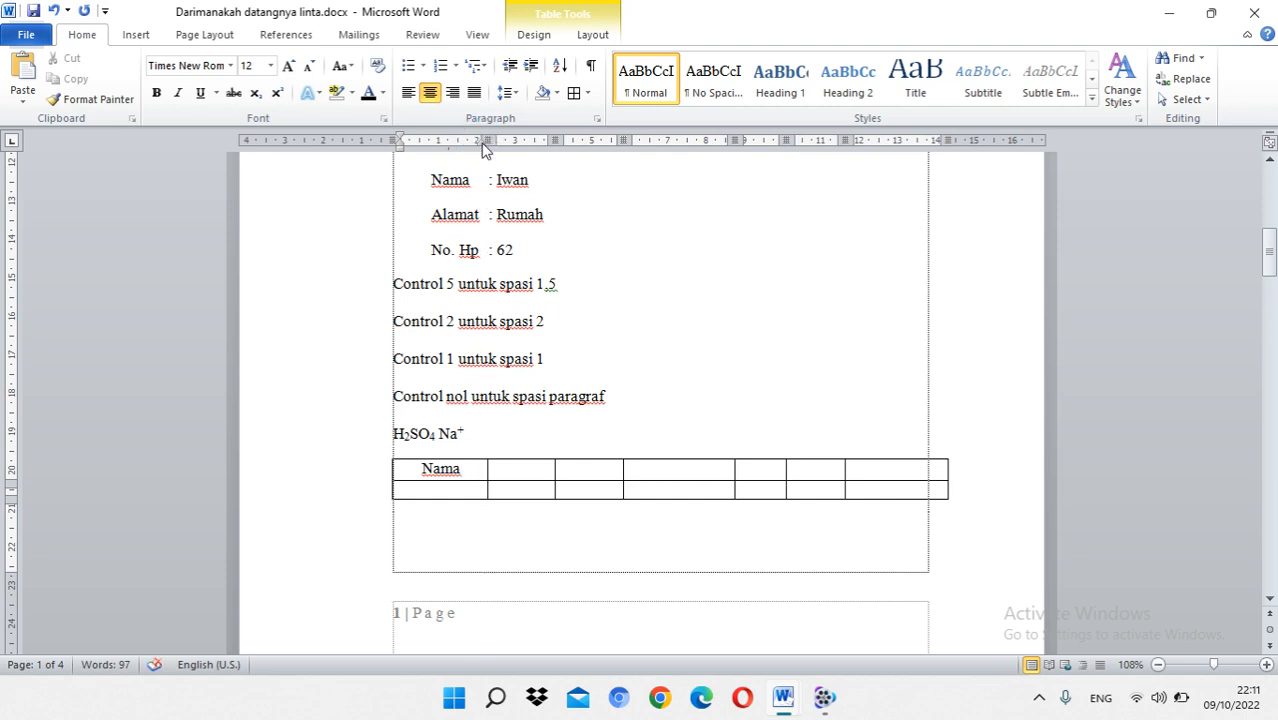
click(516, 472)
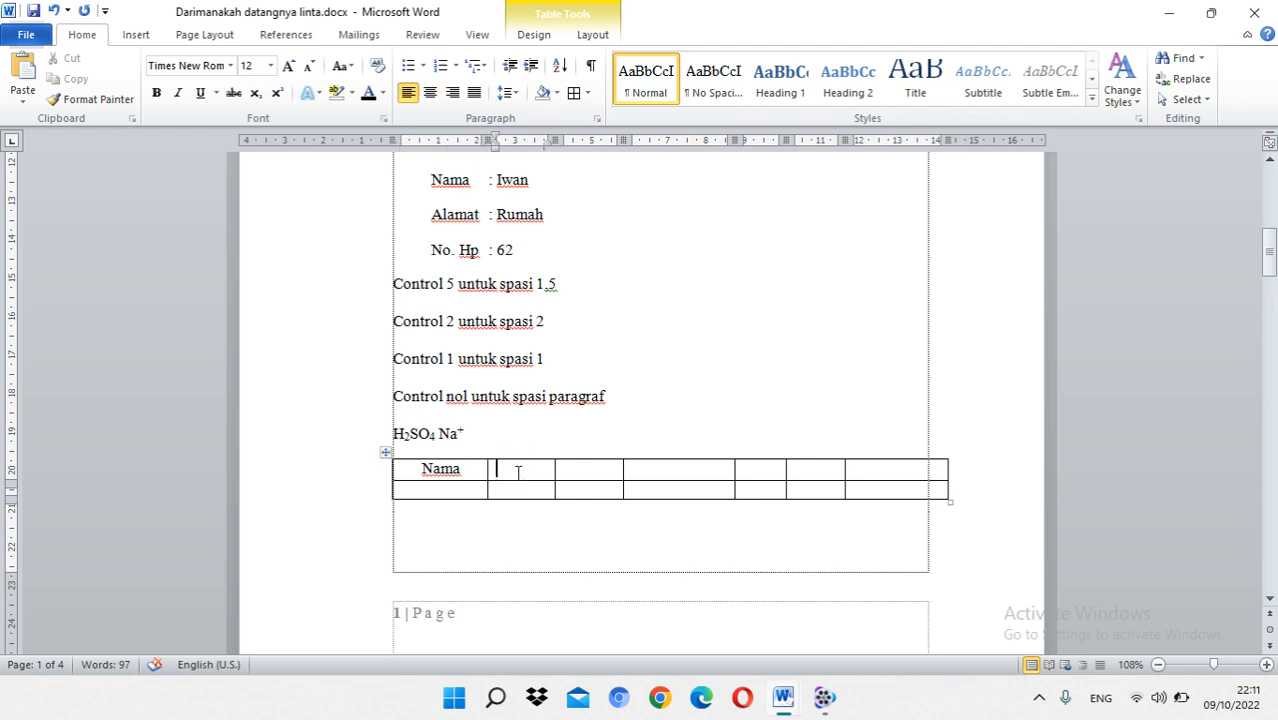
click(451, 470)
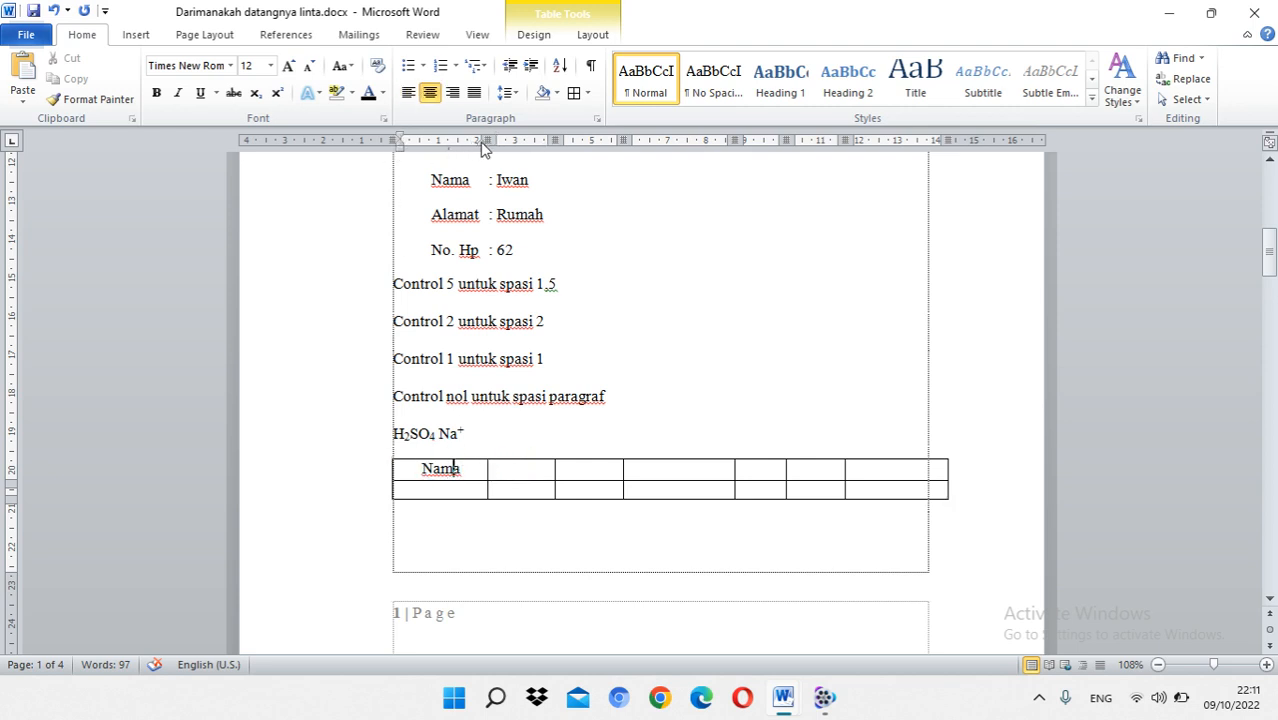
drag(491, 133, 503, 137)
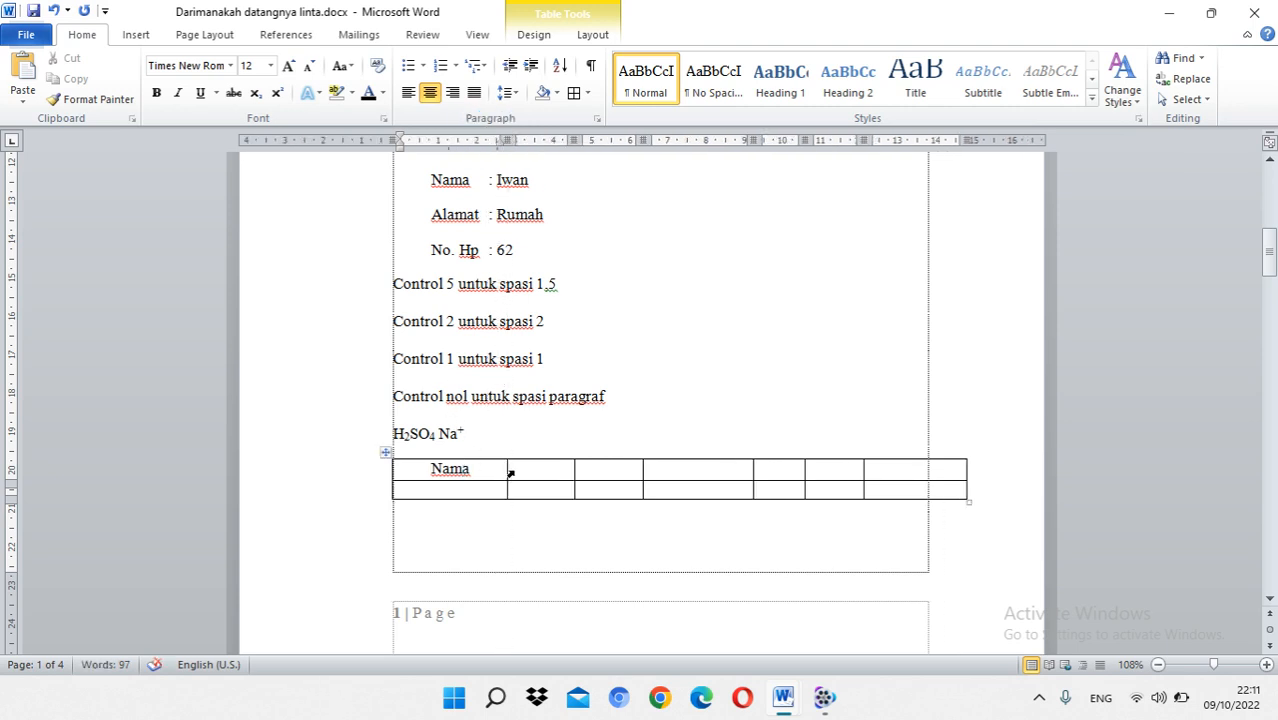
drag(575, 137, 593, 140)
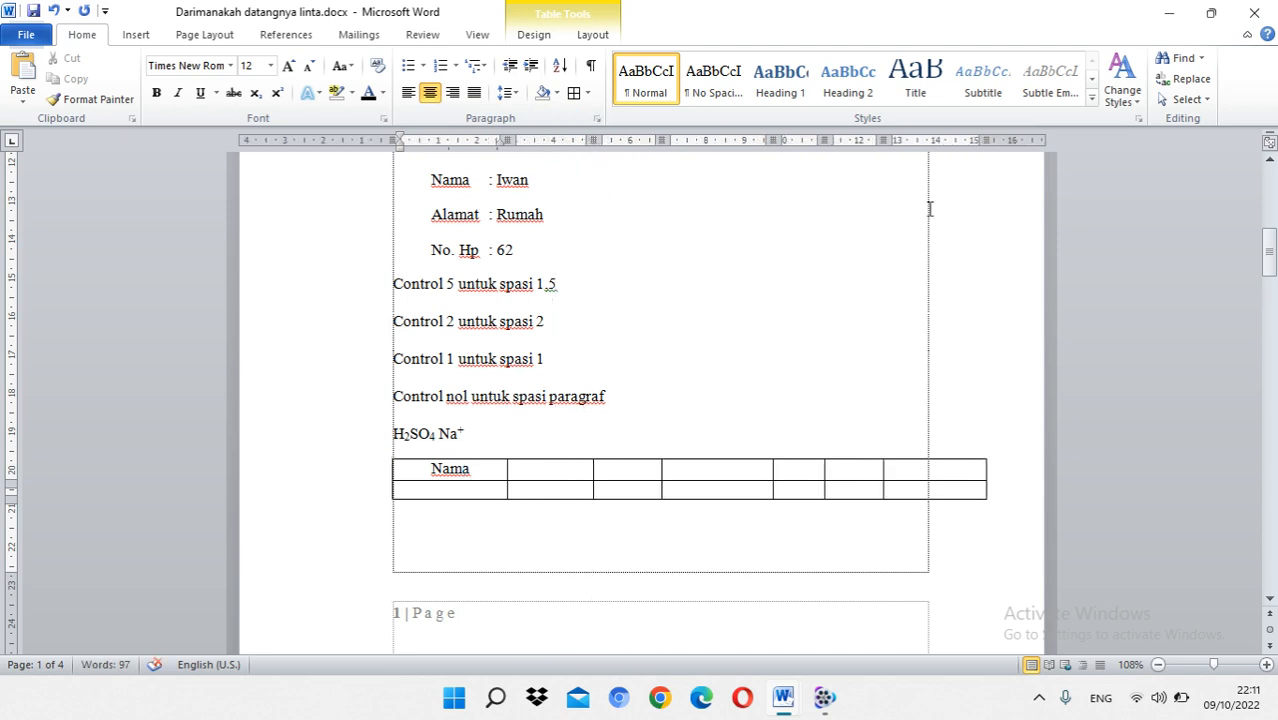
Step: Narrow the table's fourth column, widen the sixth, and bring the table's right edge back to the text margin
drag(985, 140, 926, 140)
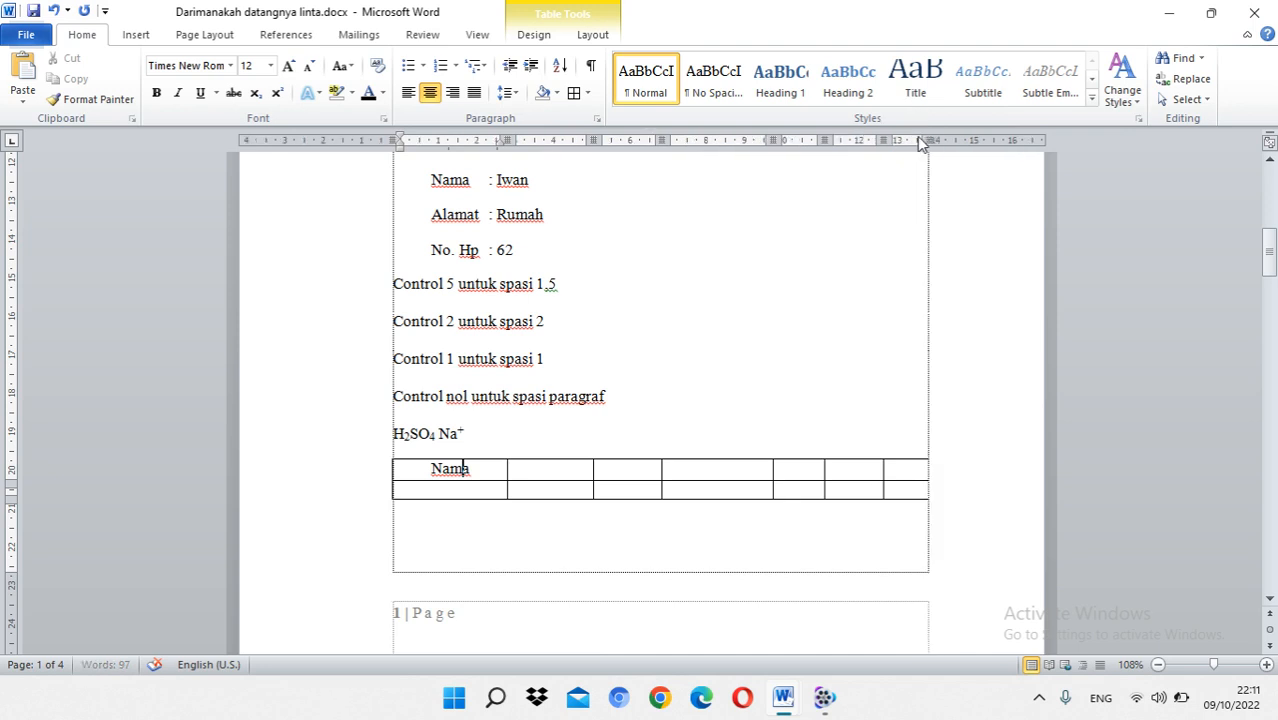
mouse_move(773, 140)
mouse_down()
mouse_move(719, 134)
mouse_move(728, 140)
mouse_up()
drag(884, 140, 928, 140)
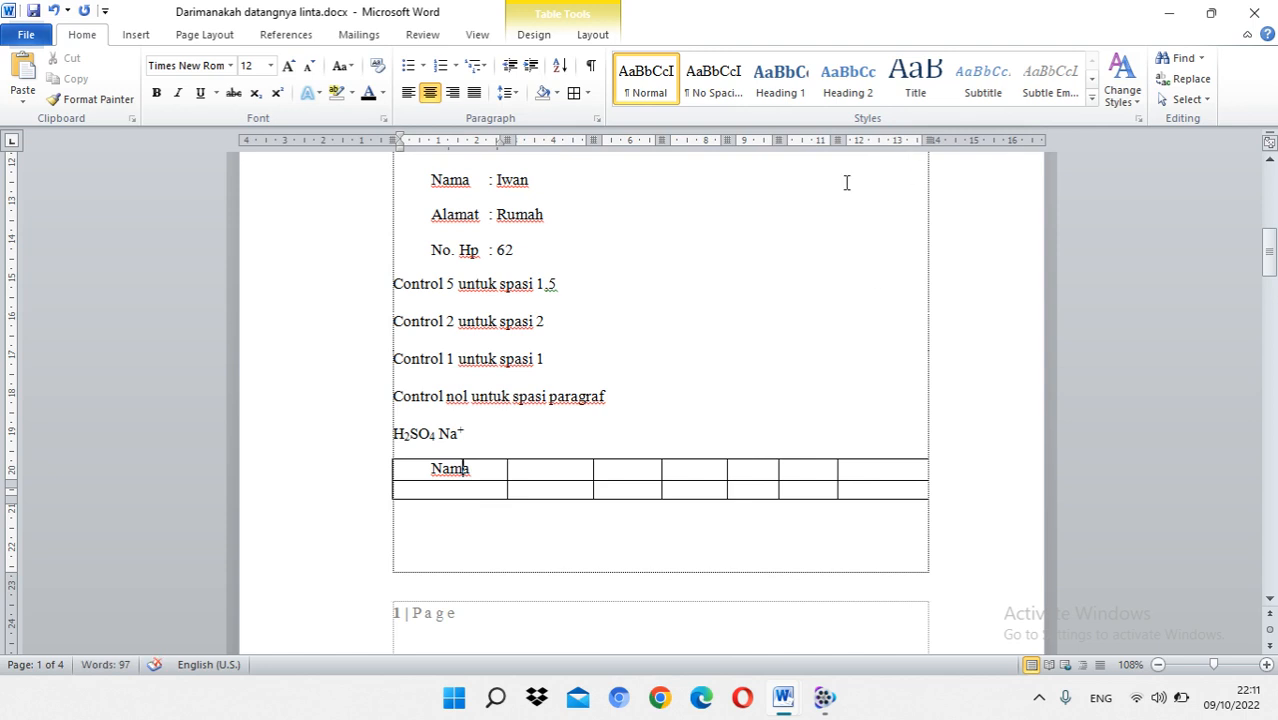
drag(822, 136, 848, 138)
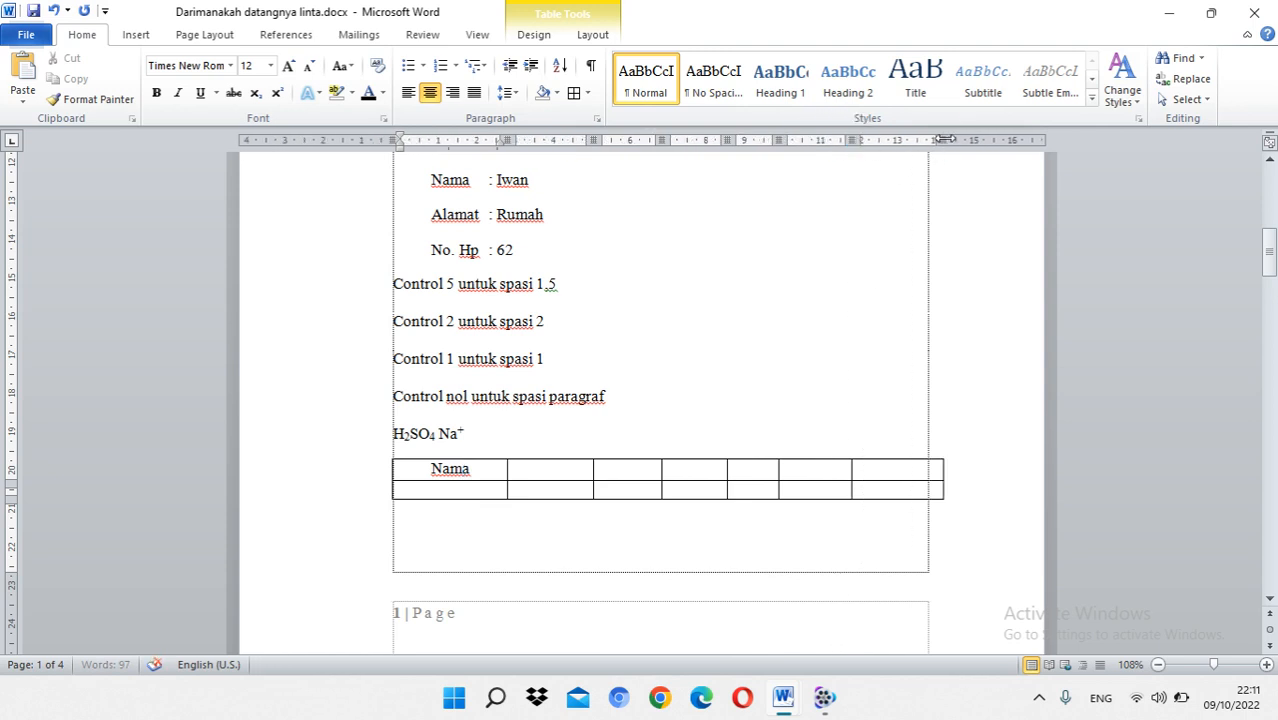
drag(944, 139, 928, 139)
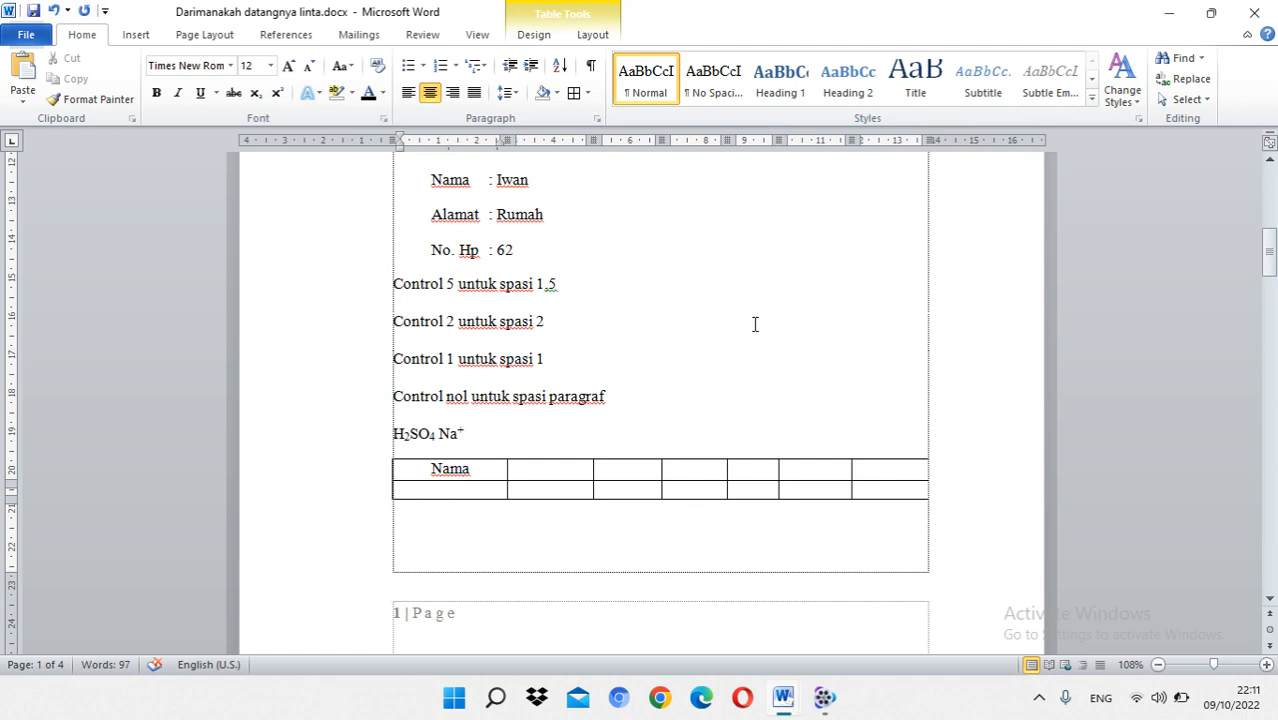
Step: Review the document from the opening paragraphs on the first page through page 2 and back to the lists
scroll(781, 376, up, 4)
scroll(780, 347, up, 6)
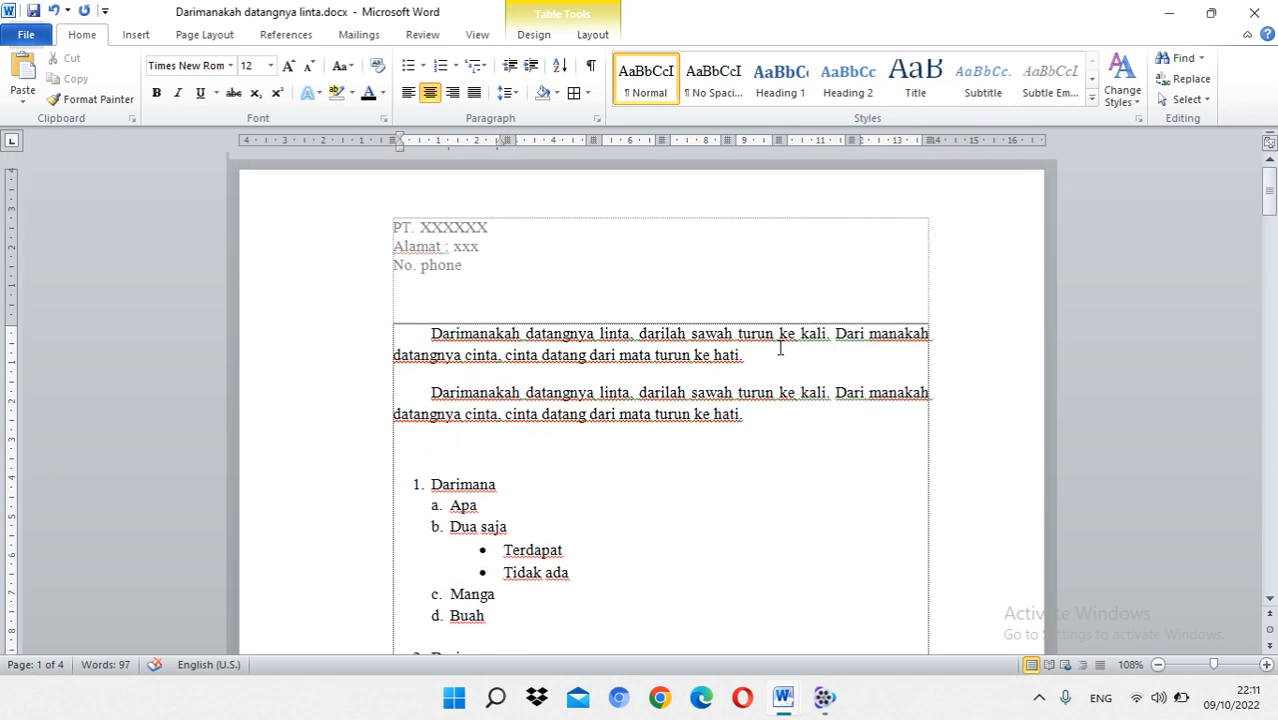
click(428, 392)
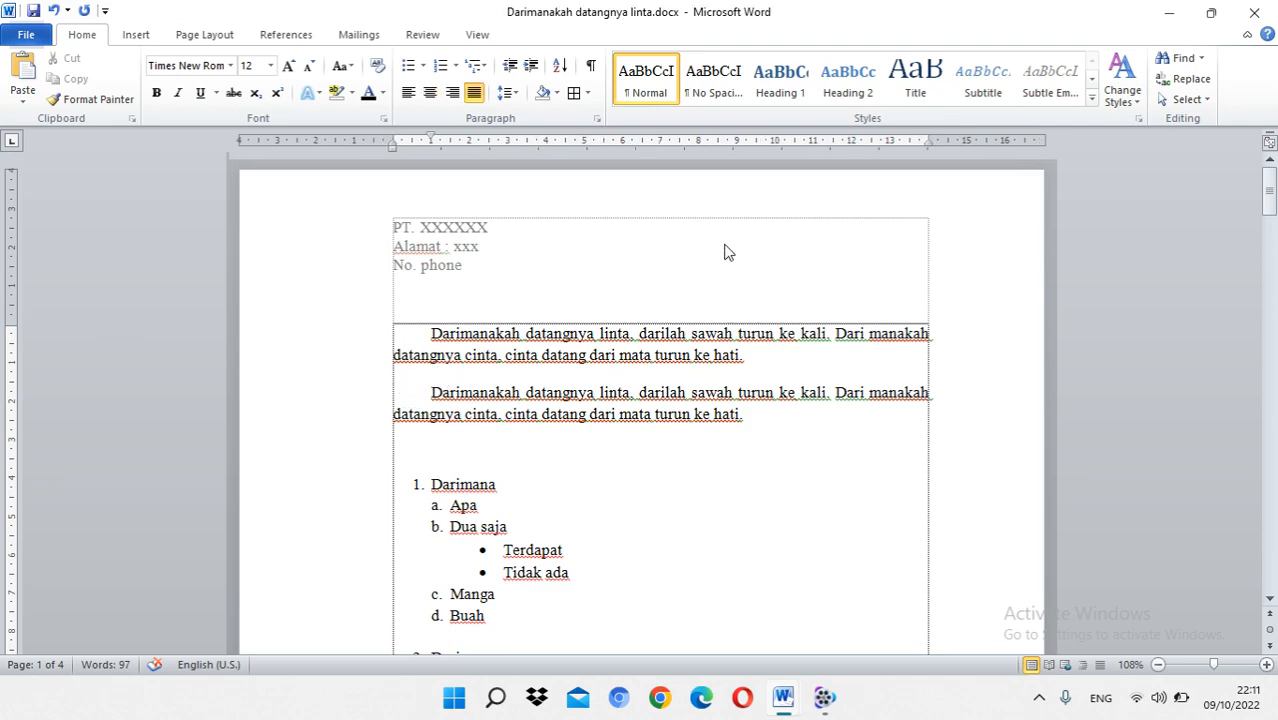
scroll(727, 252, down, 18)
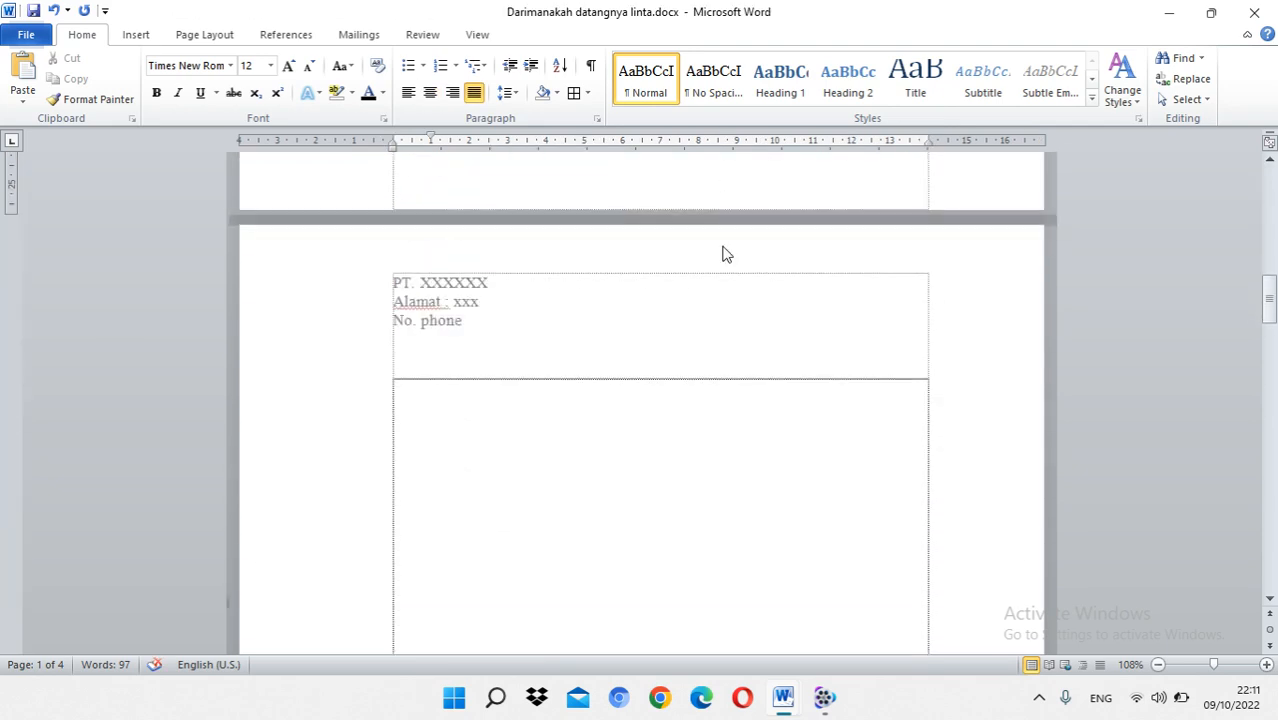
click(534, 426)
scroll(541, 413, down, 5)
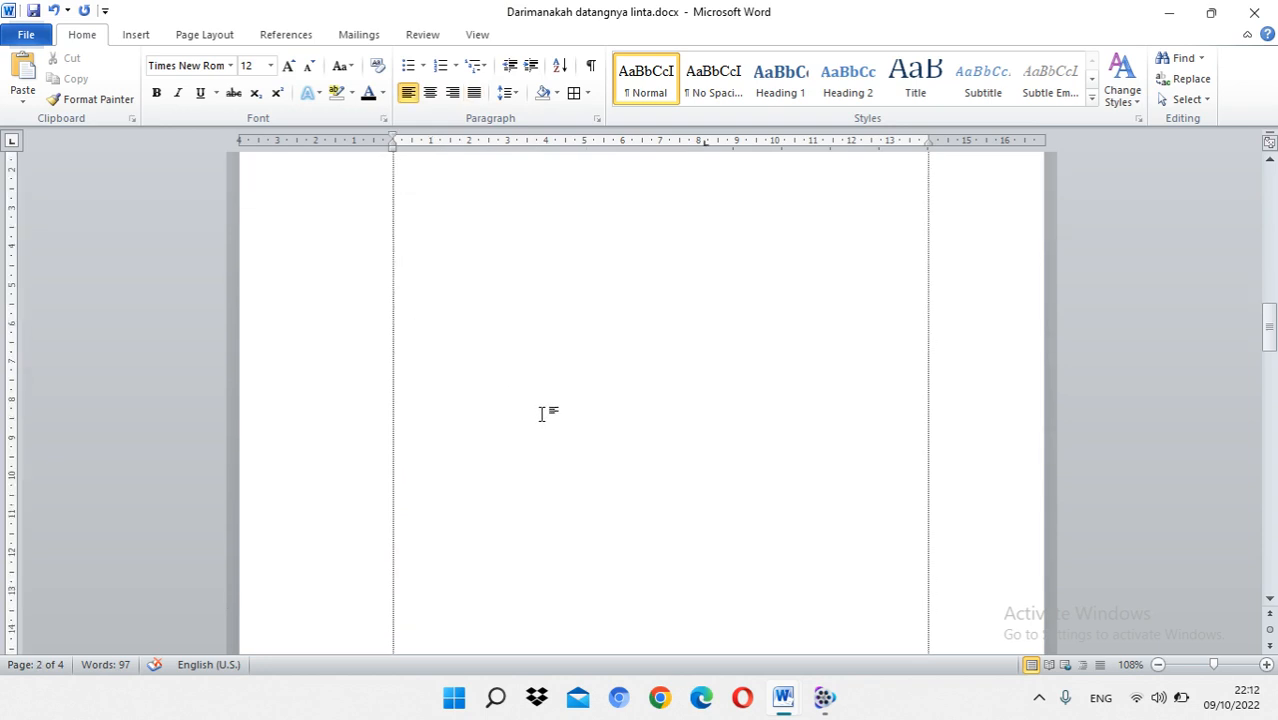
scroll(541, 405, up, 16)
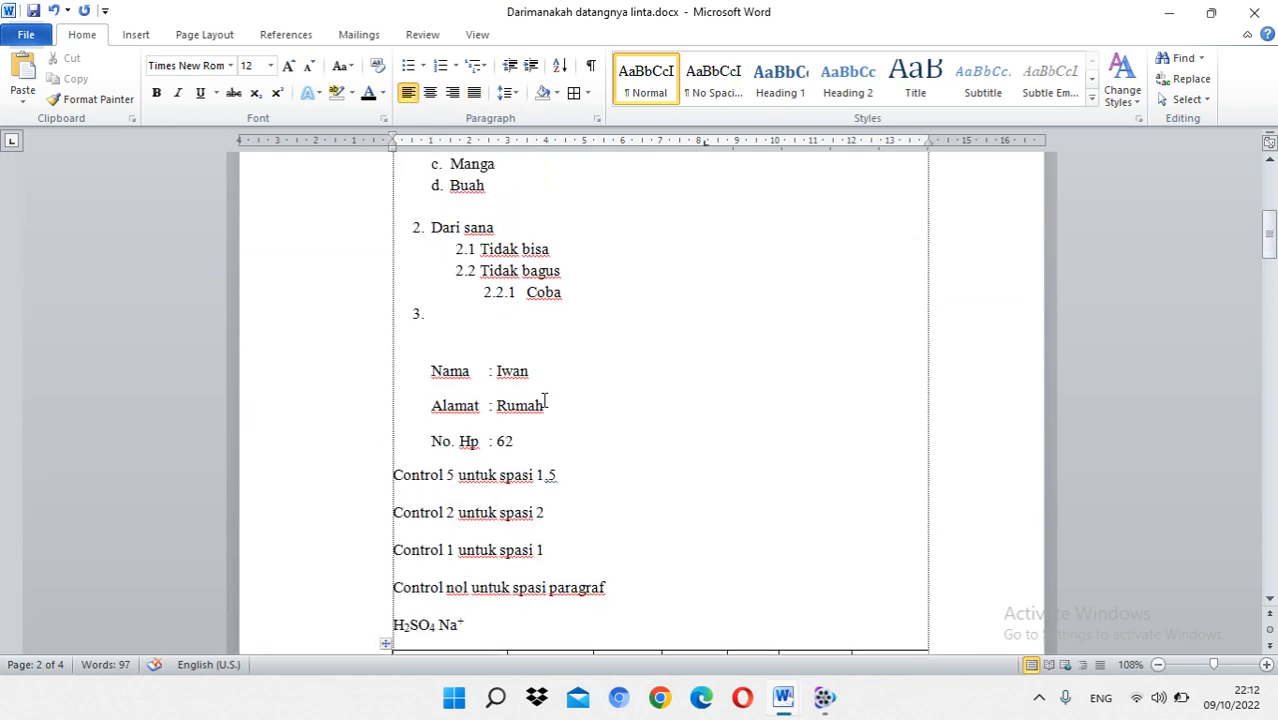
Step: Insert the picture file sanji cemburu.jpg from the Pictures folder into the document
click(136, 36)
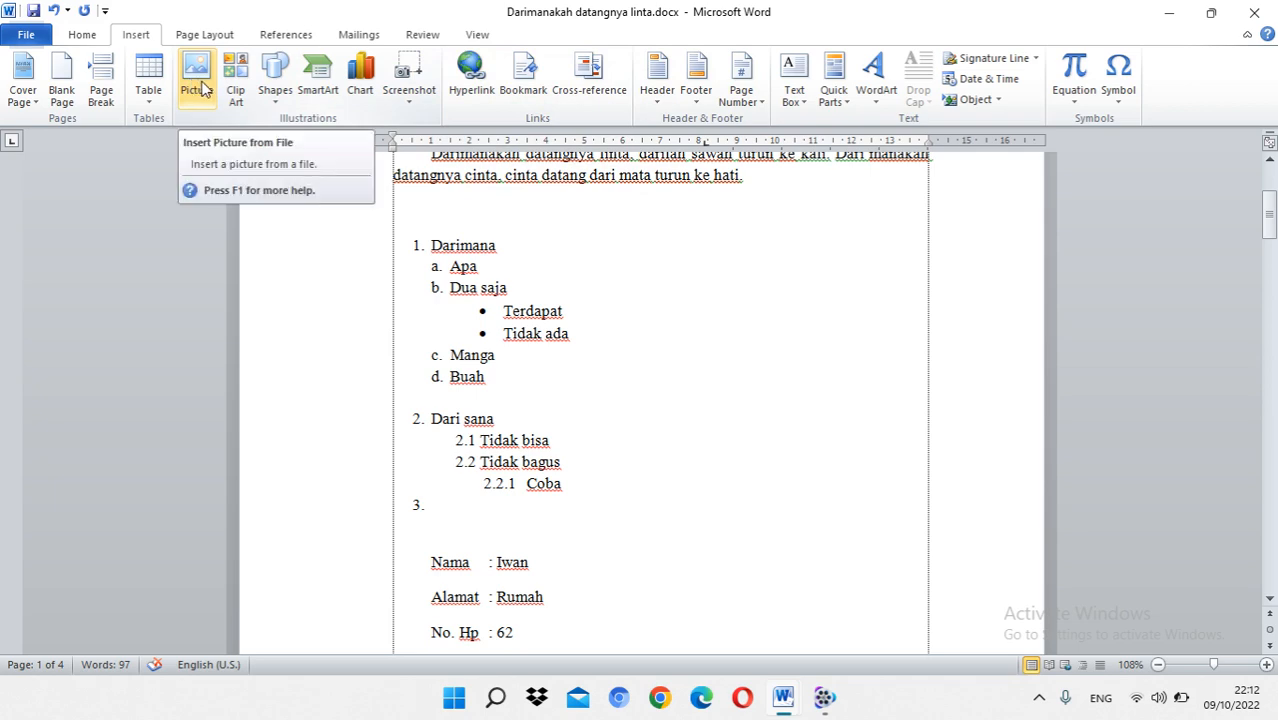
click(204, 88)
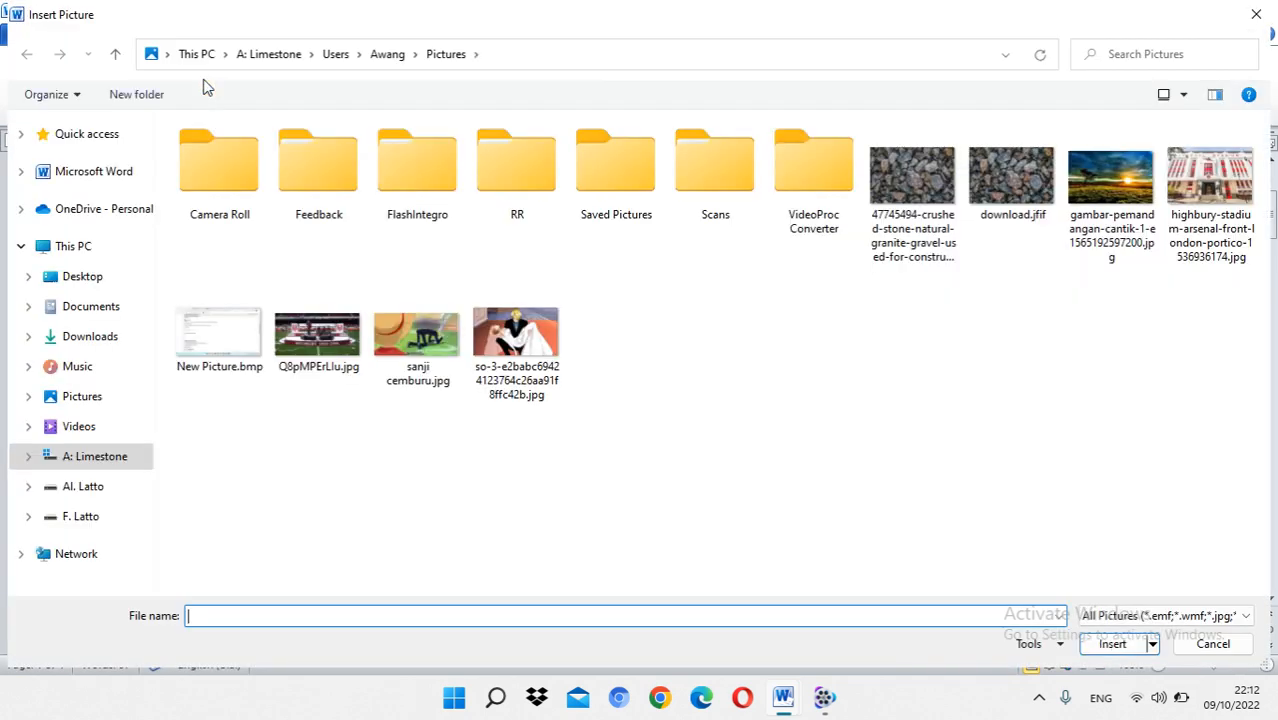
click(390, 342)
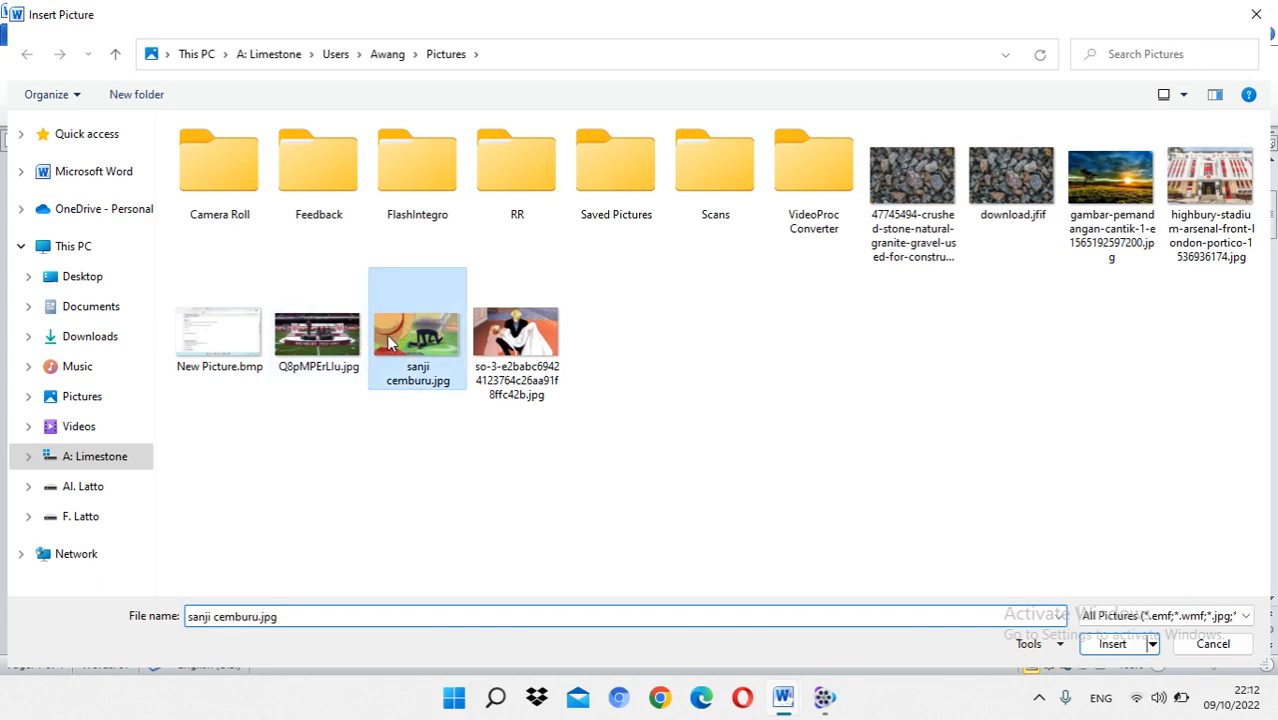
click(1110, 643)
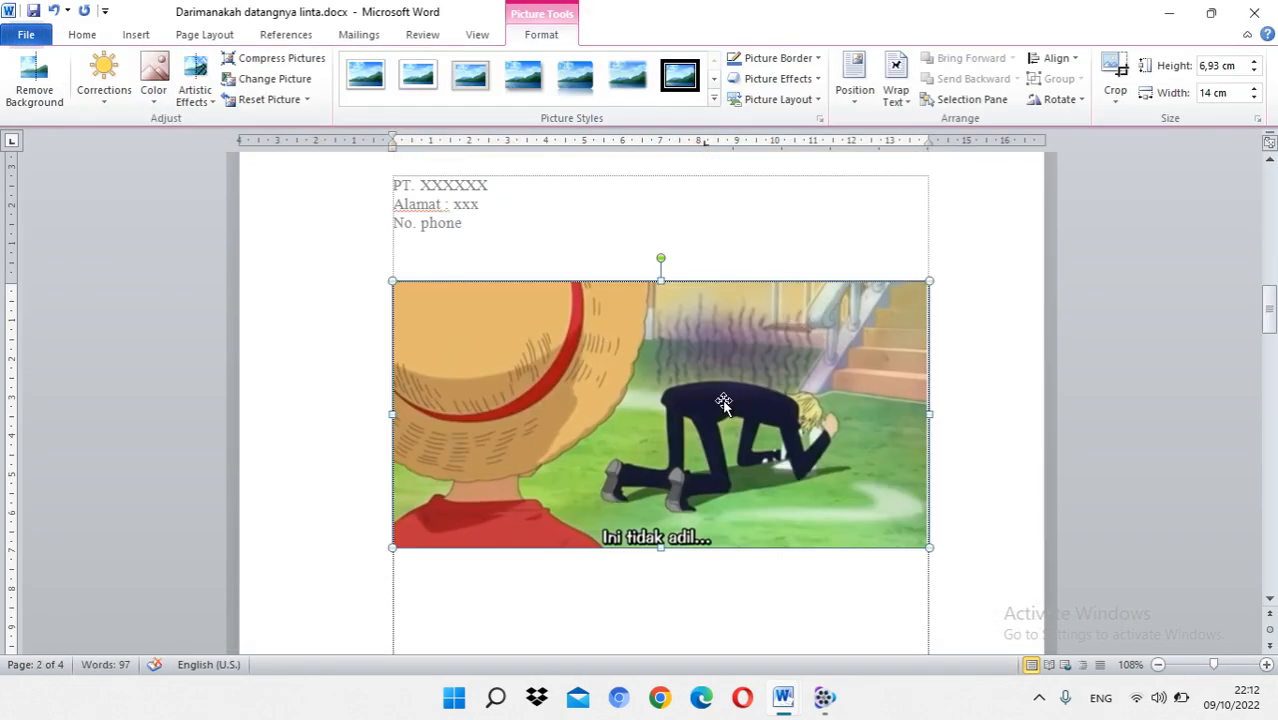
Step: Shrink the inserted picture proportionally to about 7.35 cm wide and 3.64 cm high, keeping it selected
drag(928, 548, 675, 421)
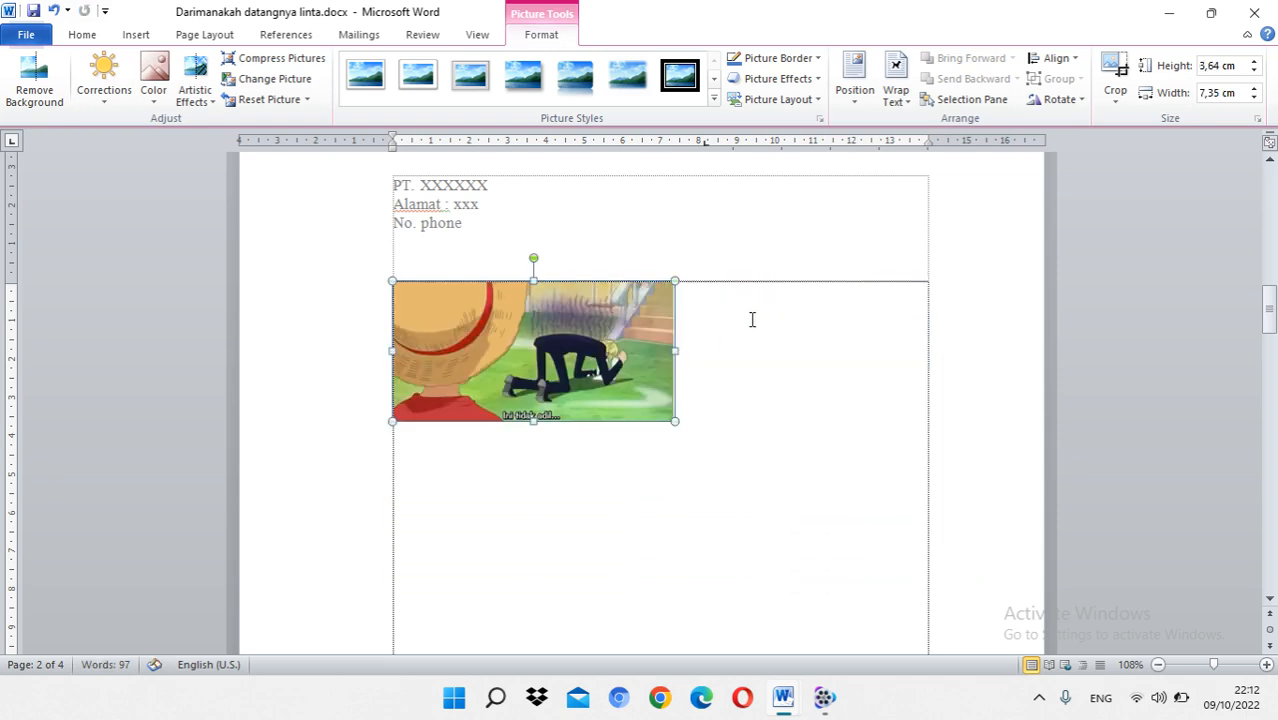
click(752, 318)
click(591, 326)
Step: Try to move the picture slightly upward on page 2 and open its text wrapping options
scroll(595, 330, up, 8)
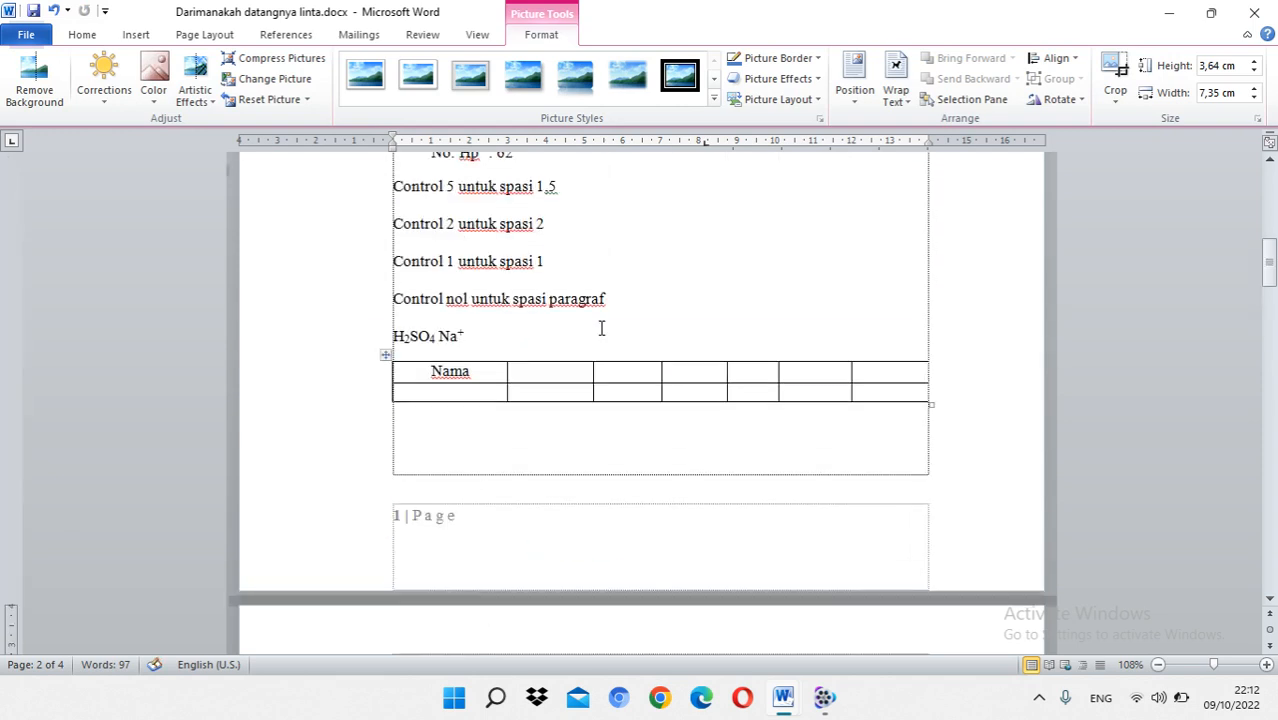
scroll(599, 325, down, 9)
mouse_move(581, 319)
mouse_down()
mouse_move(602, 371)
mouse_move(580, 300)
mouse_up()
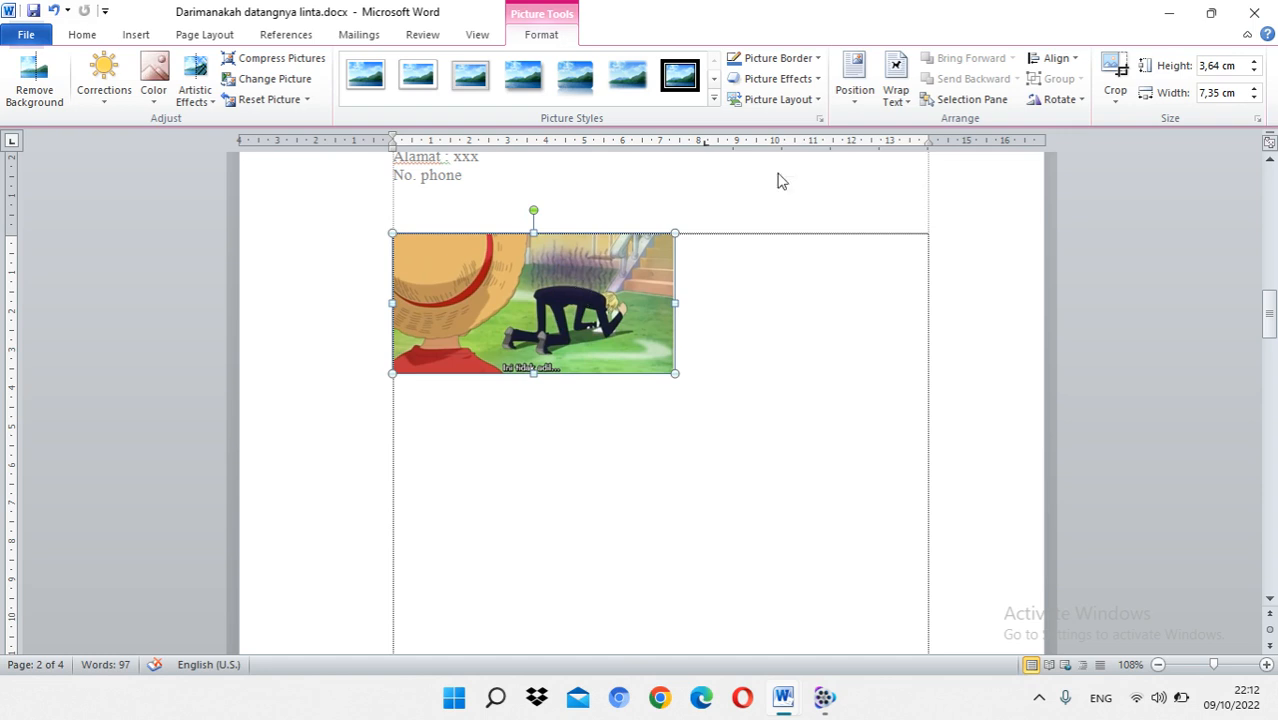
click(910, 104)
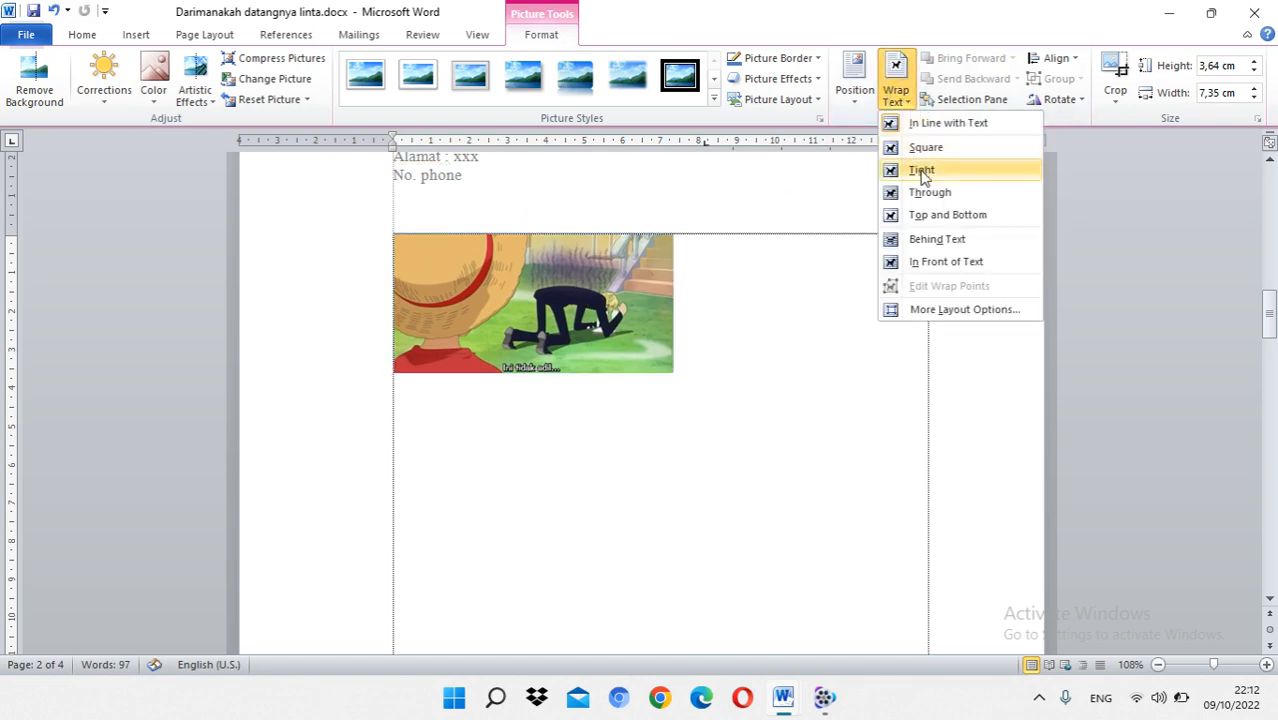